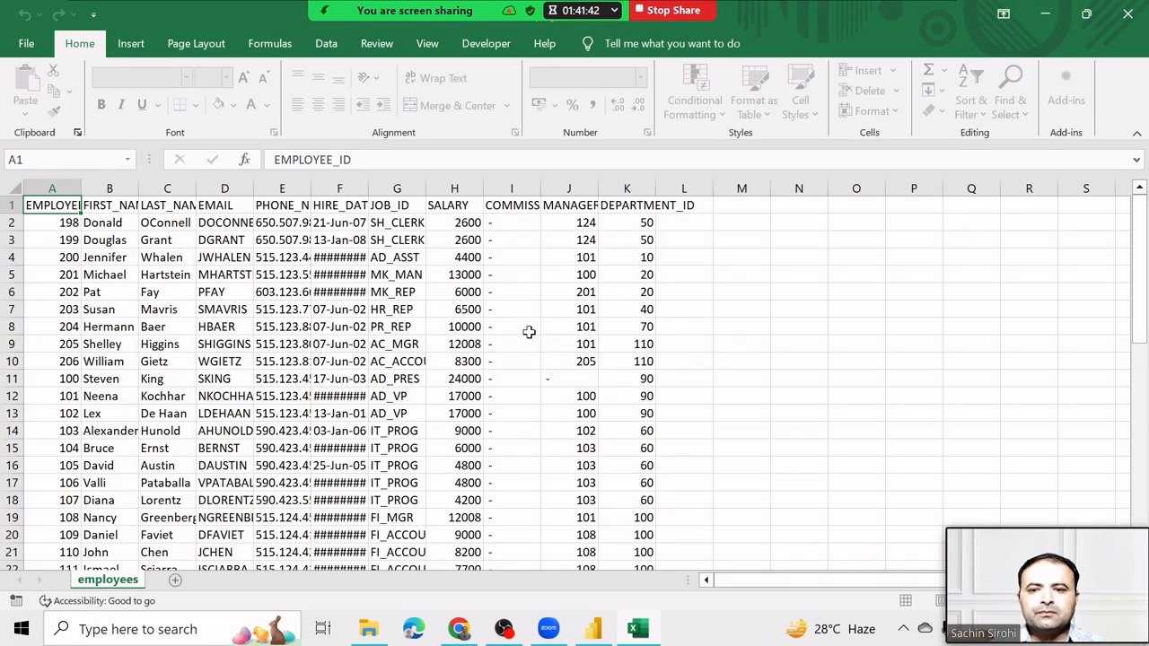
# AutoFit columns A to K of the employees sheet so all headers and dates are readable
pyautogui.click(75, 191)
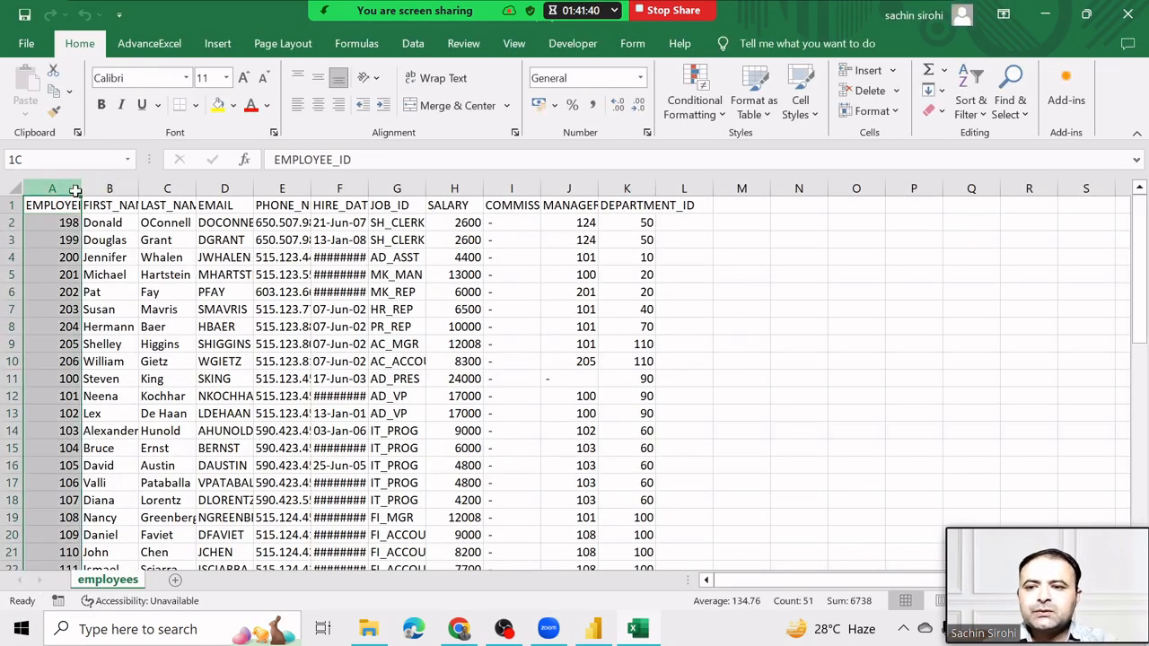
pyautogui.moveTo(75, 191); pyautogui.dragTo(642, 191)
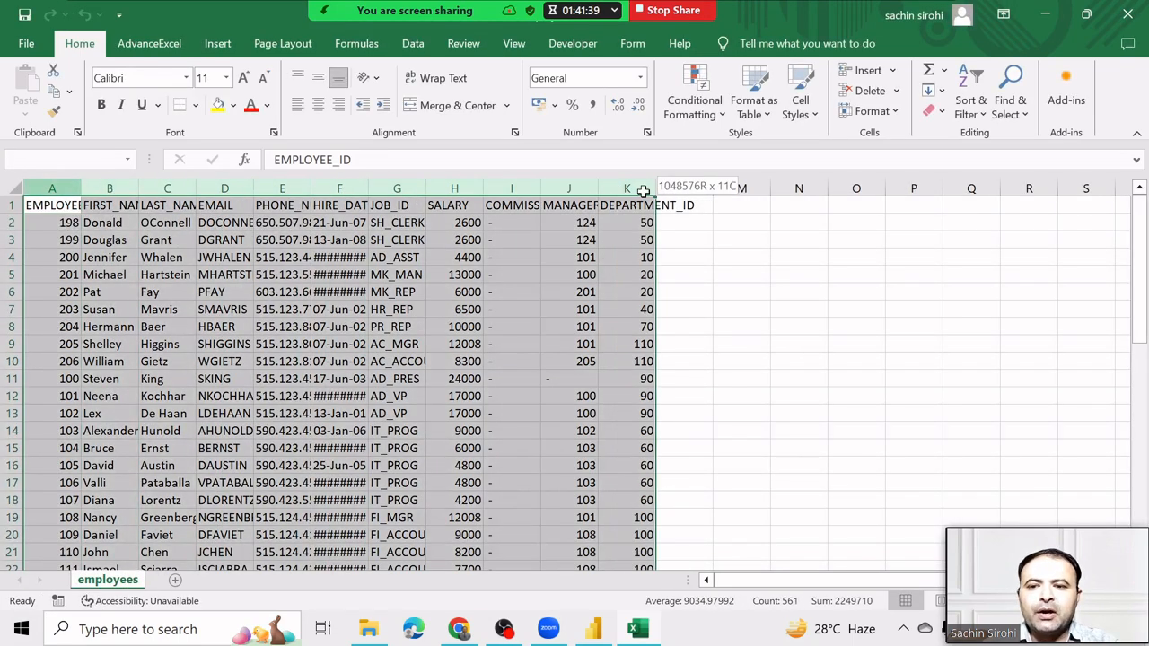
pyautogui.doubleClick(482, 188)
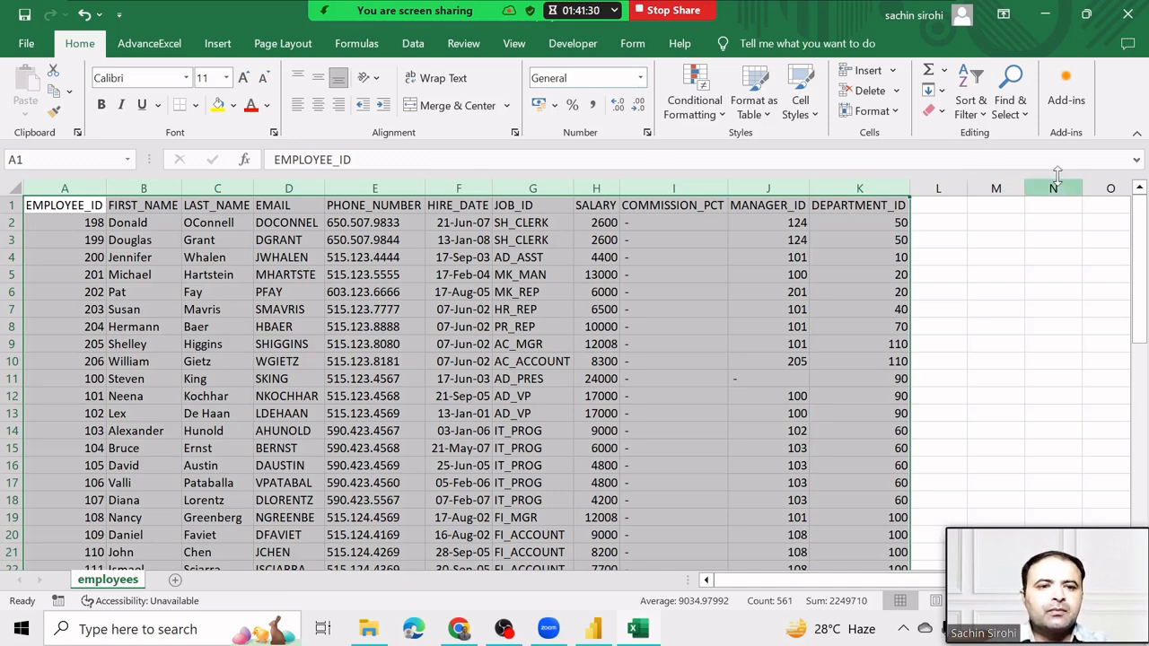
# Close employees.csv without saving its changes and minimise the Downloads folder to return to Power BI Desktop
pyautogui.click(1128, 13)
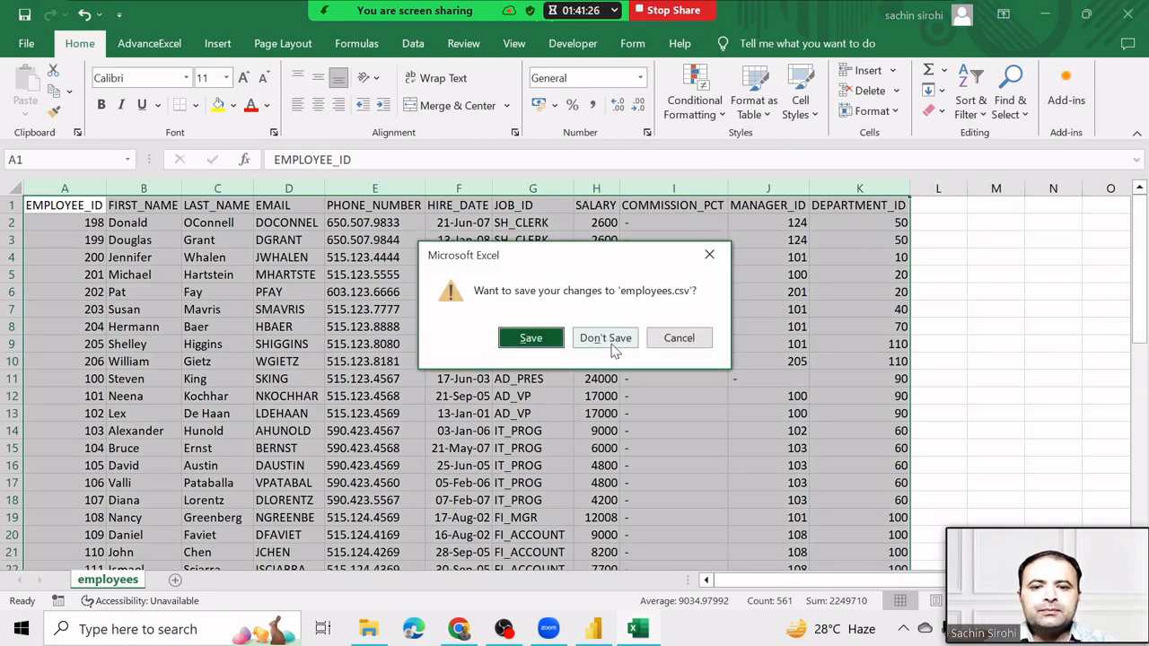
pyautogui.click(609, 343)
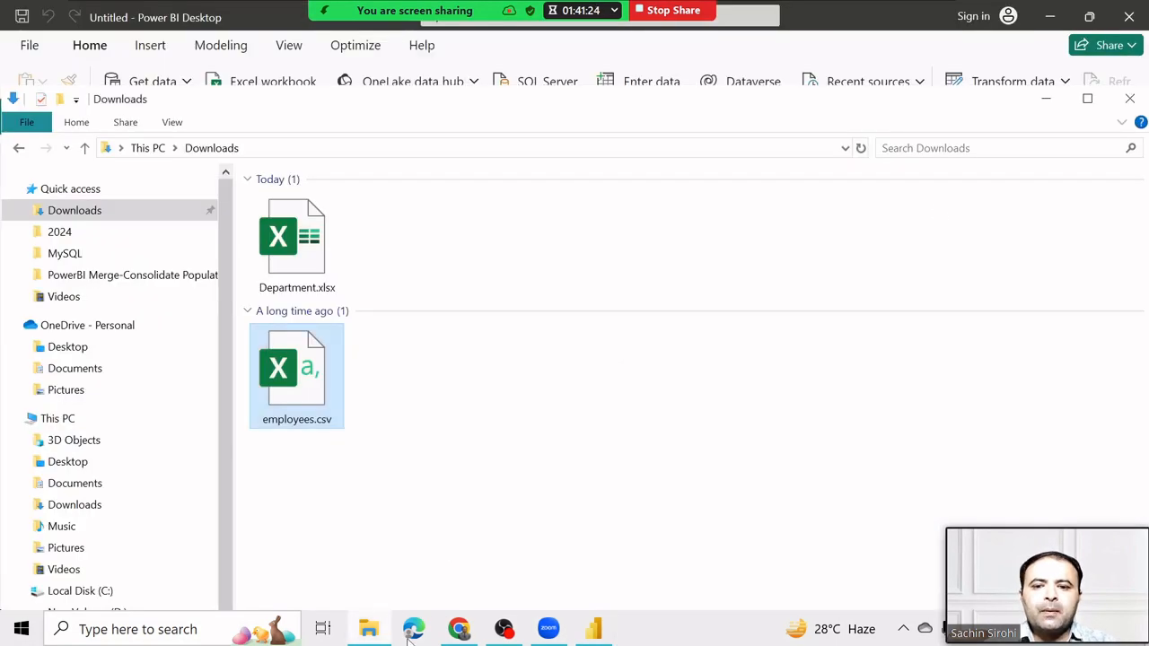
pyautogui.click(1046, 99)
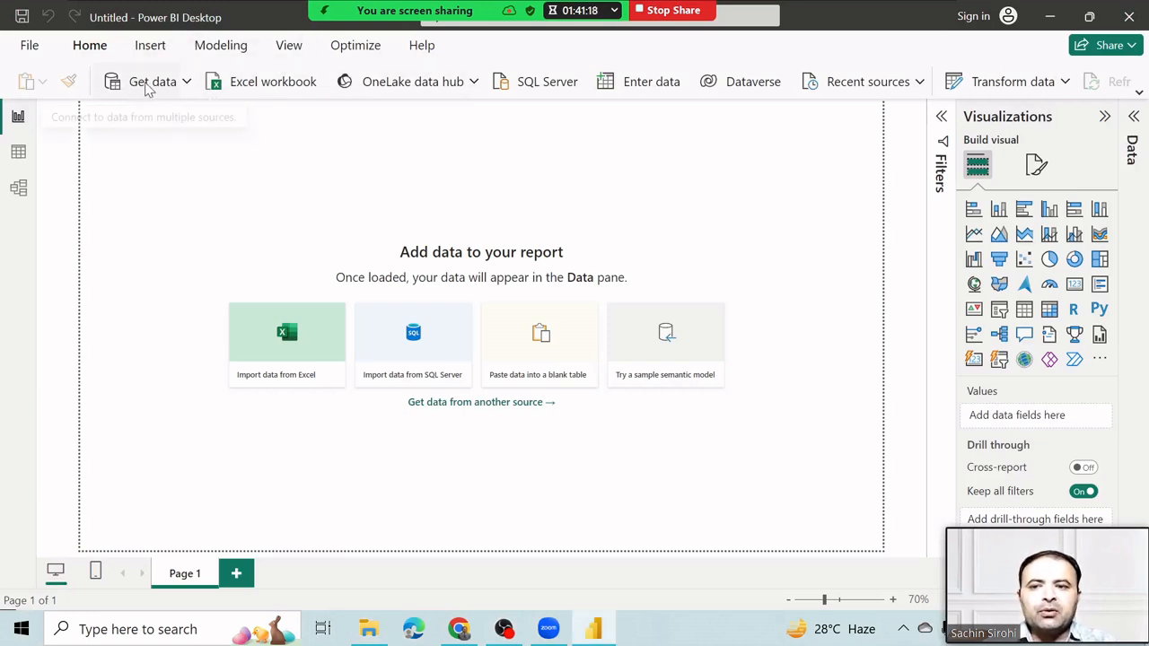
# Browse the full list of data sources and connect using the Excel Workbook source
pyautogui.click(186, 81)
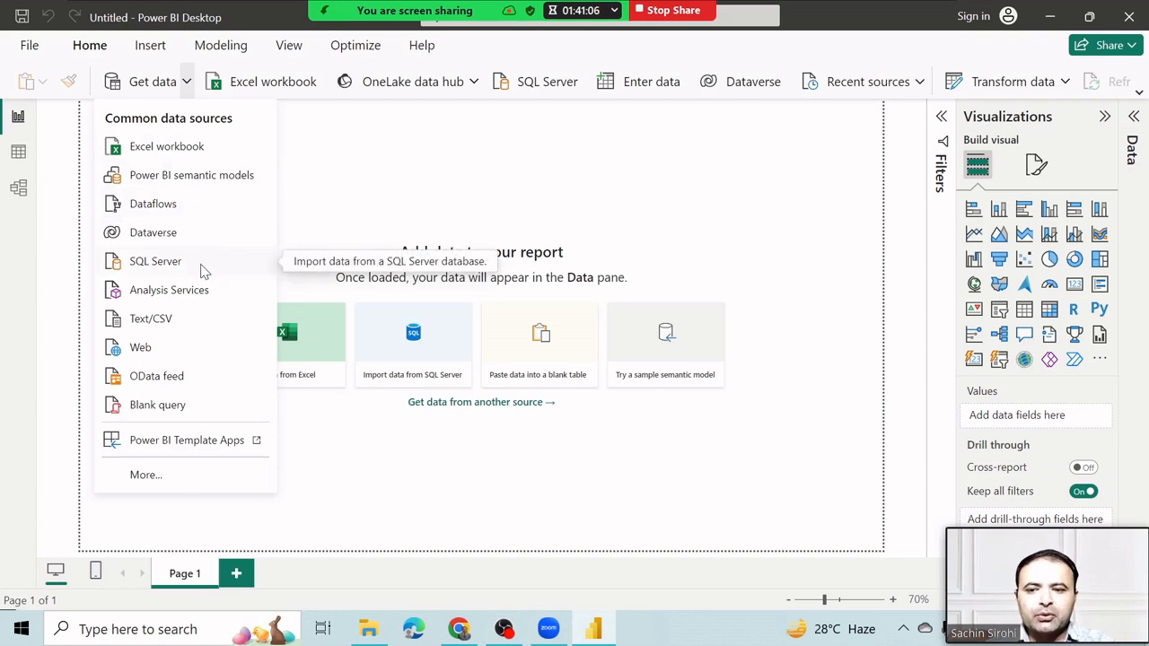
pyautogui.click(170, 482)
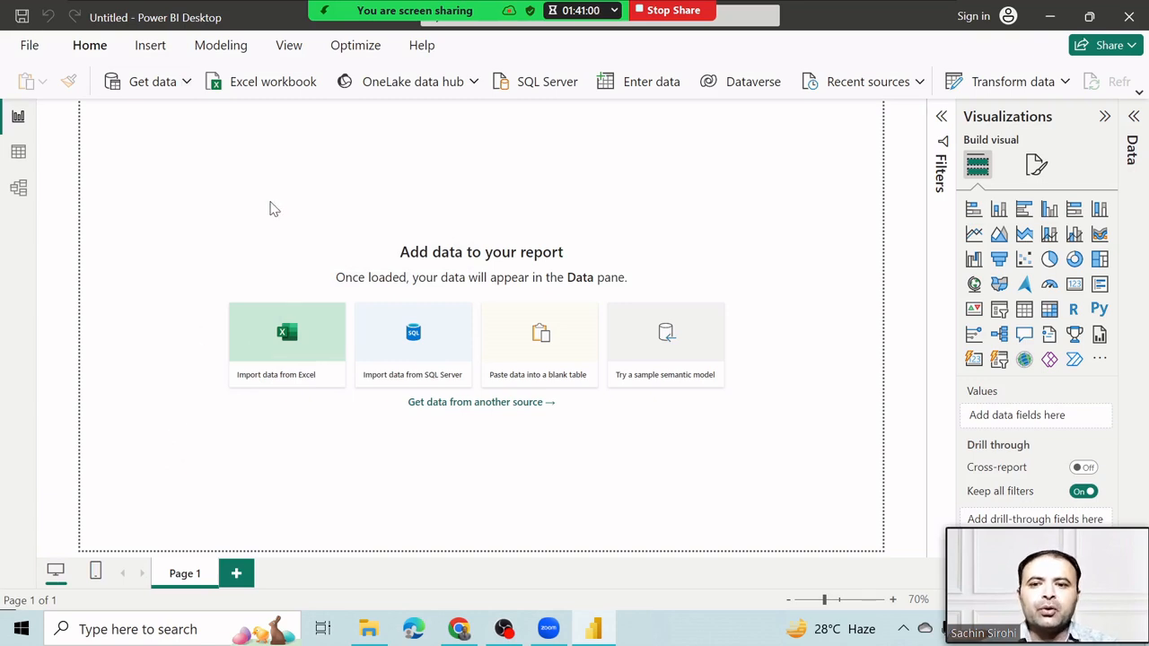
pyautogui.scroll(-4, 716, 220)
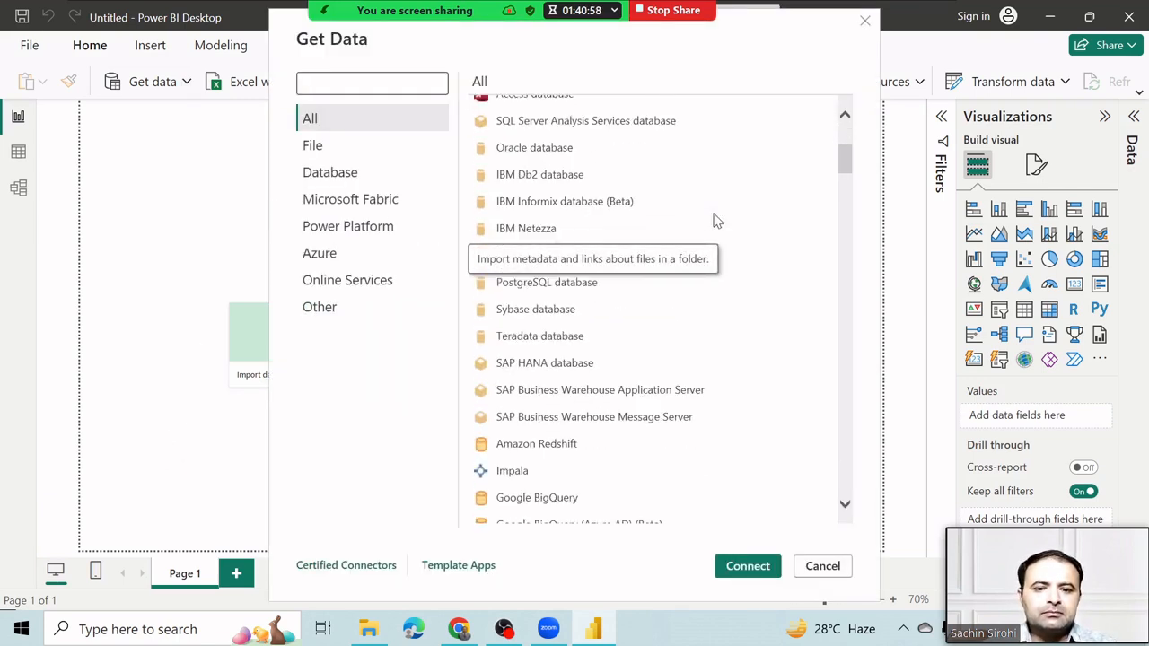
pyautogui.moveTo(851, 175); pyautogui.dragTo(858, 99)
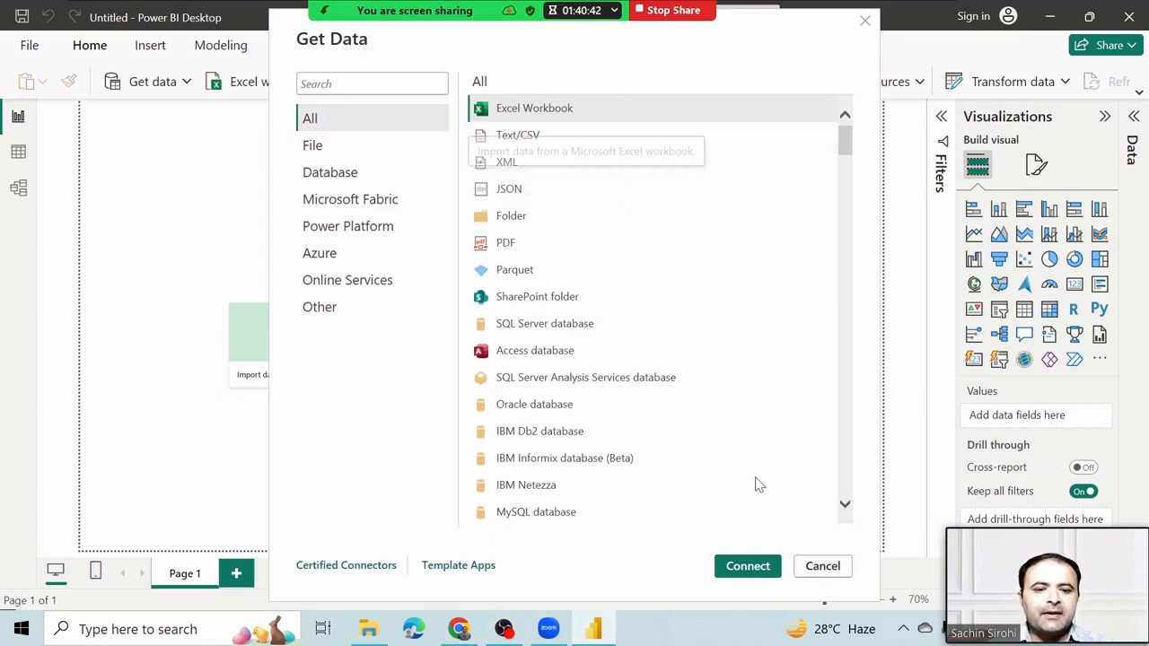
pyautogui.click(748, 566)
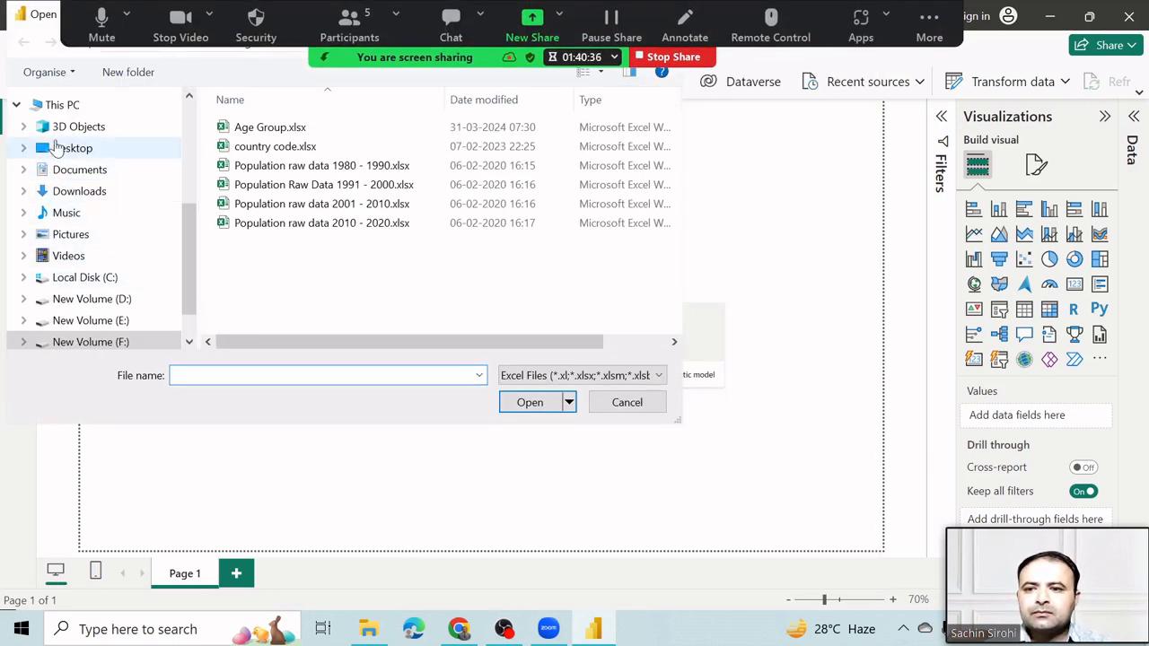
# Show all file types in the Downloads folder and open employees.csv as the data source
pyautogui.click(88, 193)
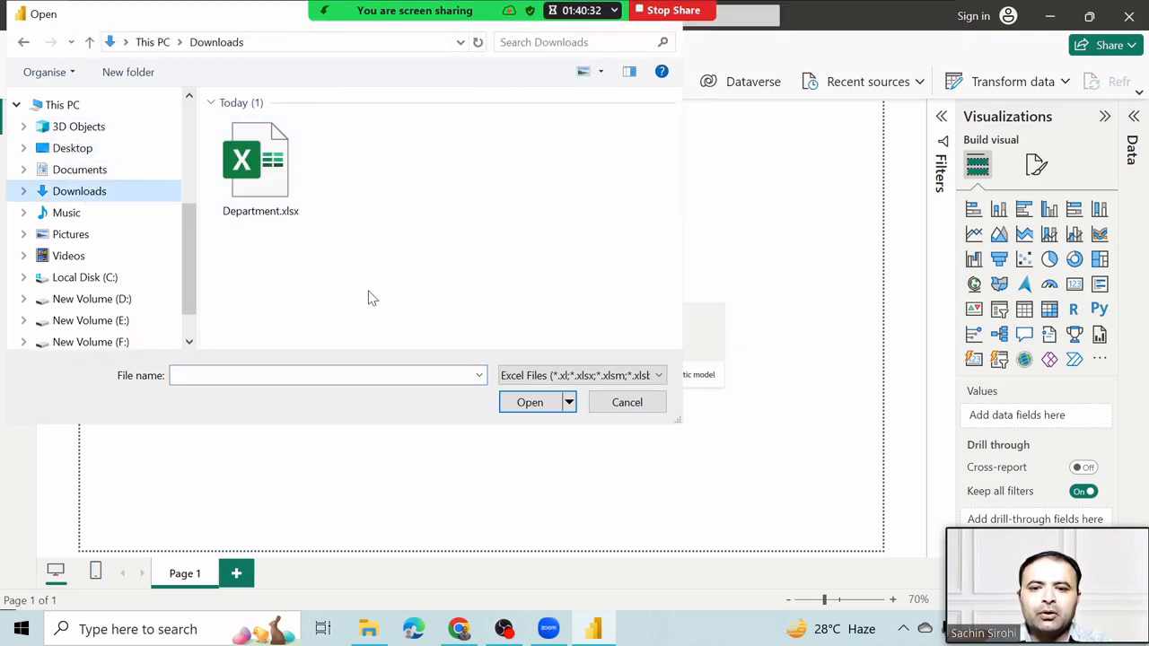
pyautogui.click(571, 375)
pyautogui.click(570, 375)
pyautogui.click(551, 407)
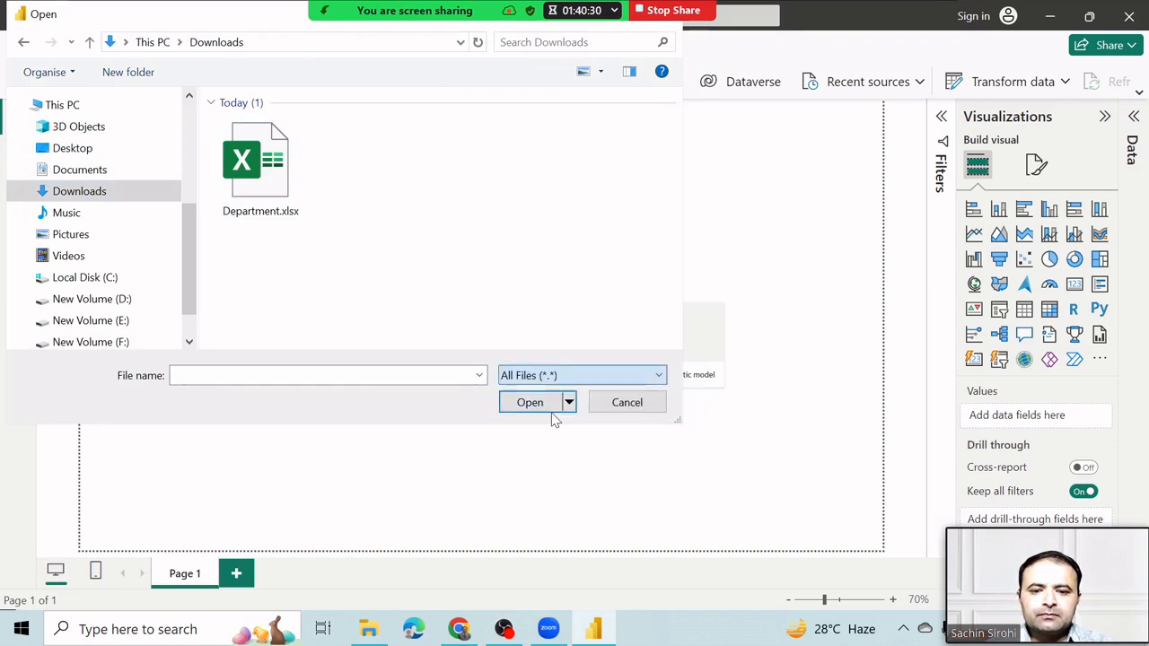
pyautogui.click(259, 289)
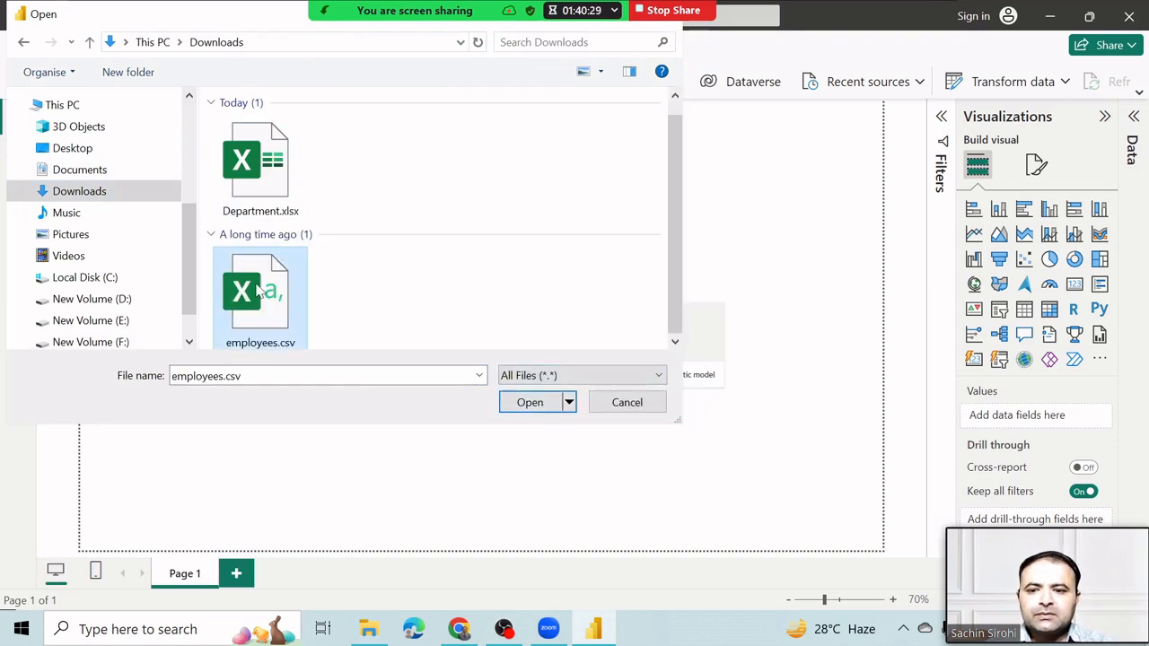
pyautogui.click(530, 403)
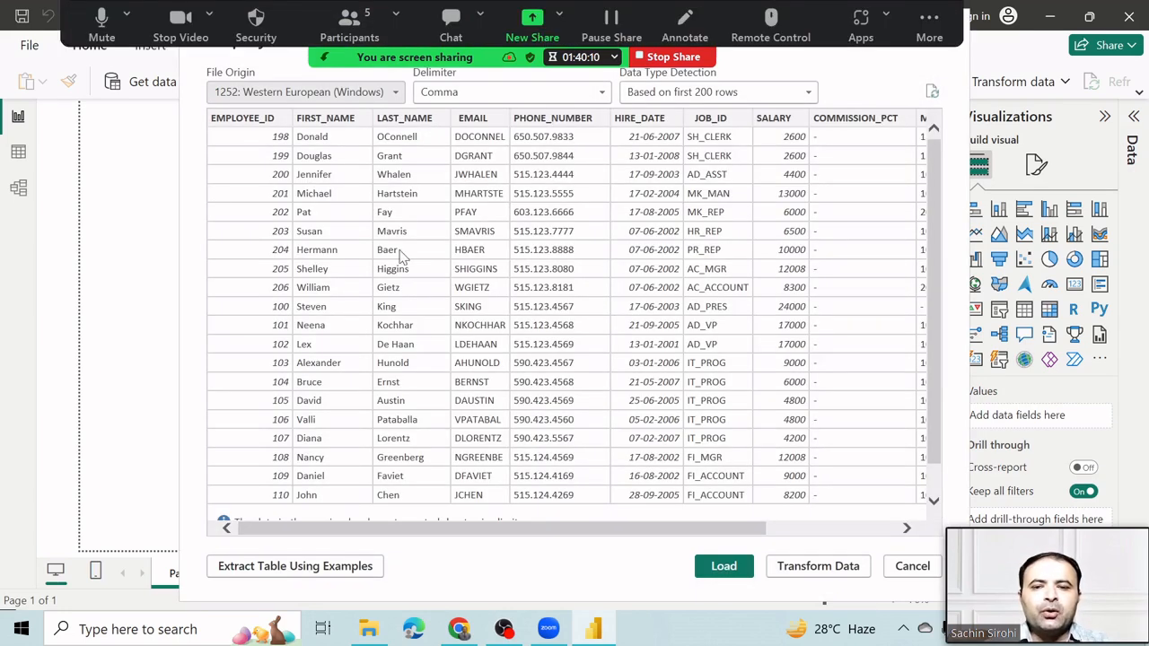
# Check the remaining columns in the employees.csv preview, load the table into the report and expand the ribbon
pyautogui.moveTo(477, 526); pyautogui.dragTo(736, 530)
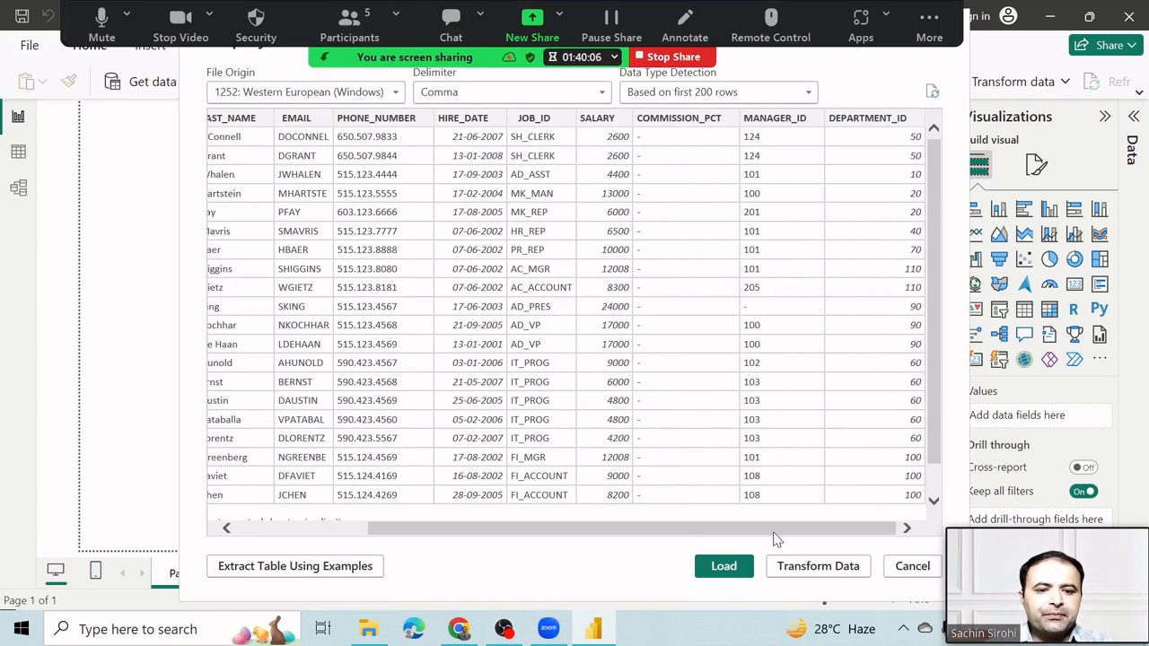
pyautogui.click(724, 567)
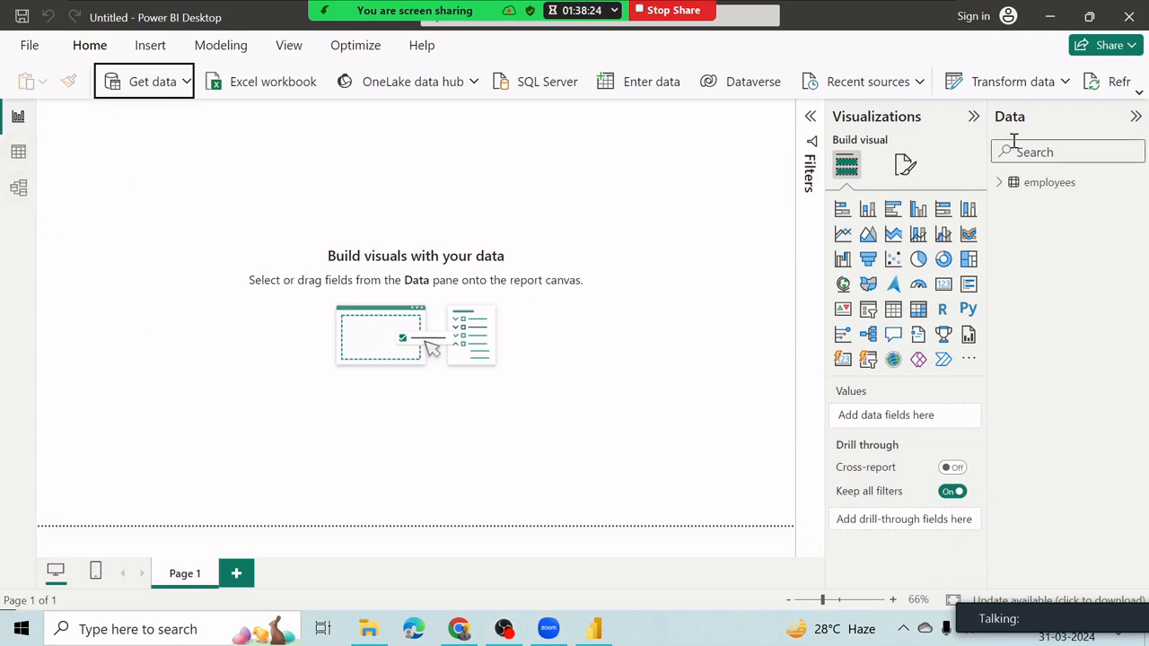
pyautogui.click(1138, 96)
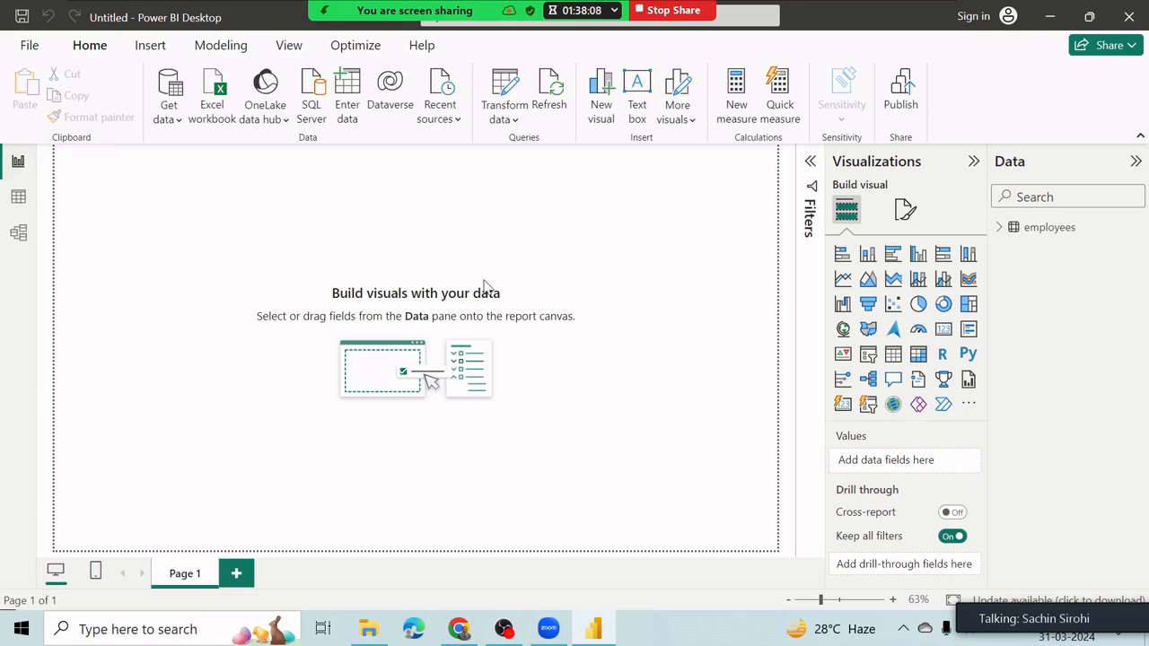
# Review the employees data in Table view, and make its Model view card taller and narrower to fit all fields
pyautogui.click(18, 199)
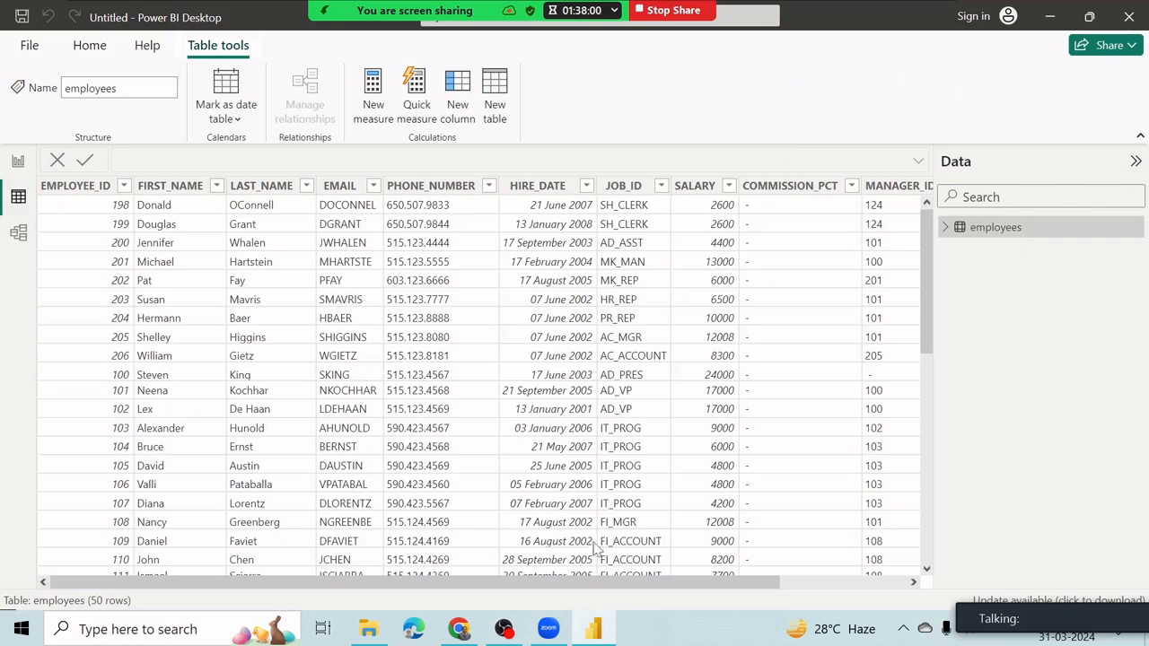
pyautogui.moveTo(593, 581); pyautogui.dragTo(204, 522)
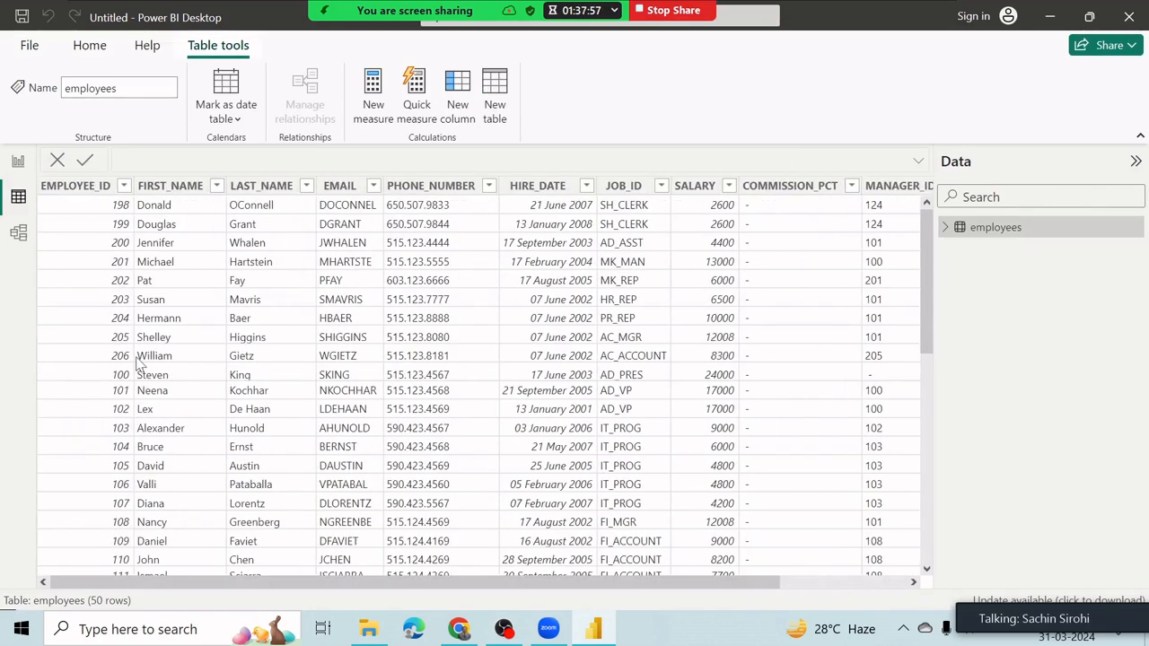
pyautogui.click(18, 232)
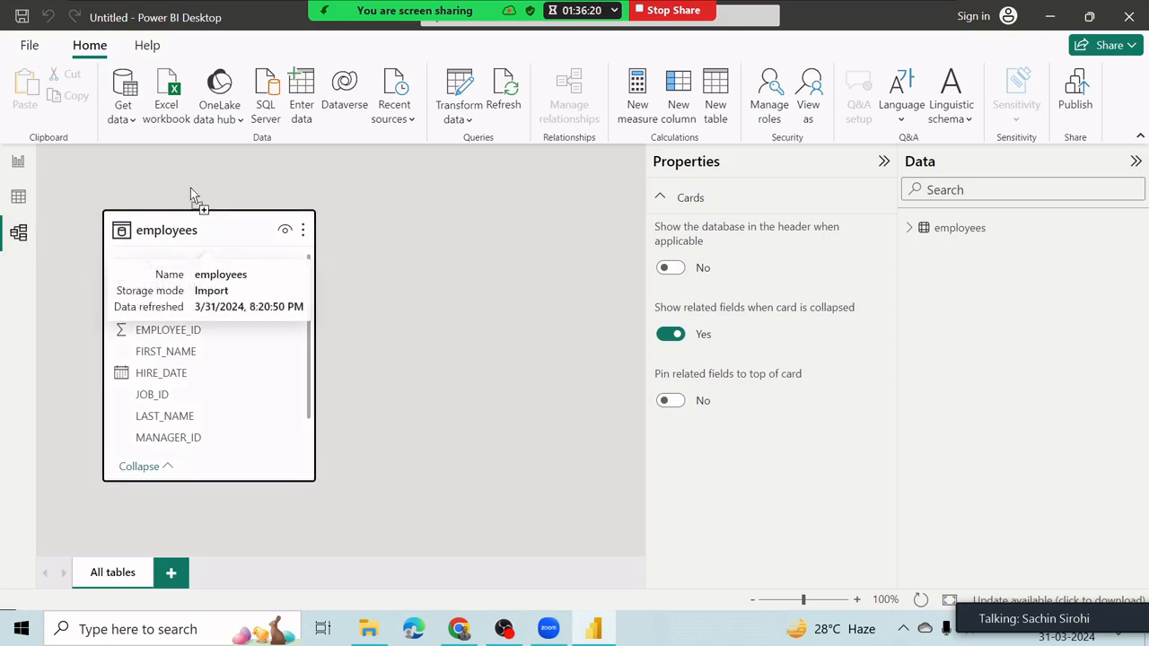
pyautogui.moveTo(174, 482); pyautogui.dragTo(171, 539)
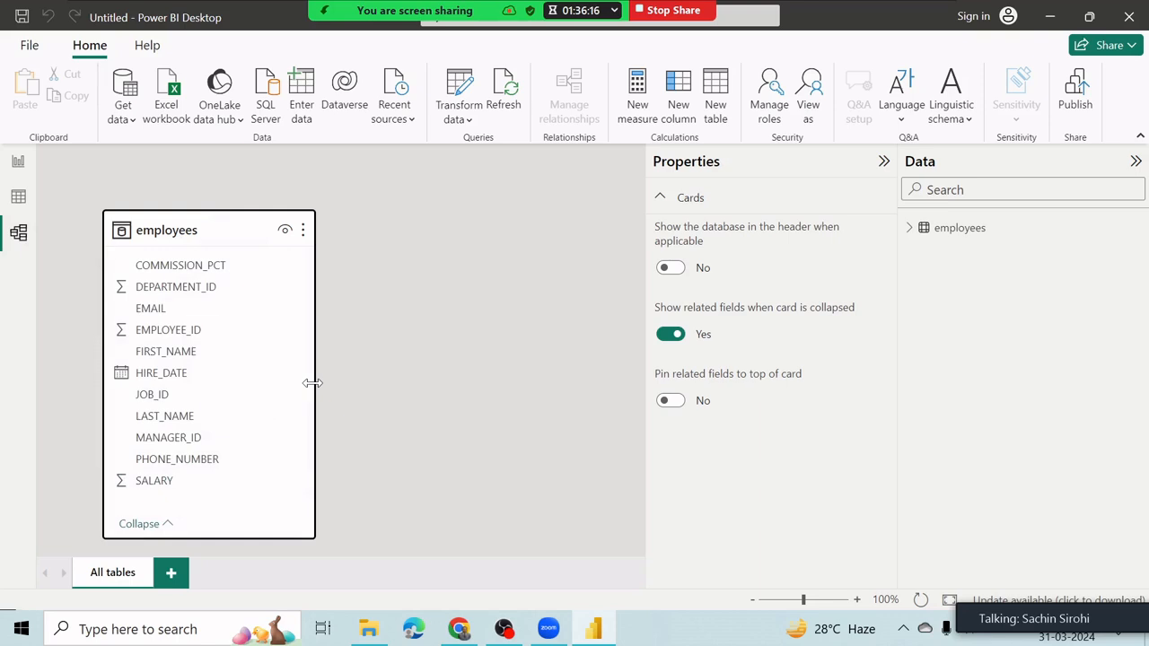
pyautogui.moveTo(311, 384); pyautogui.dragTo(258, 382)
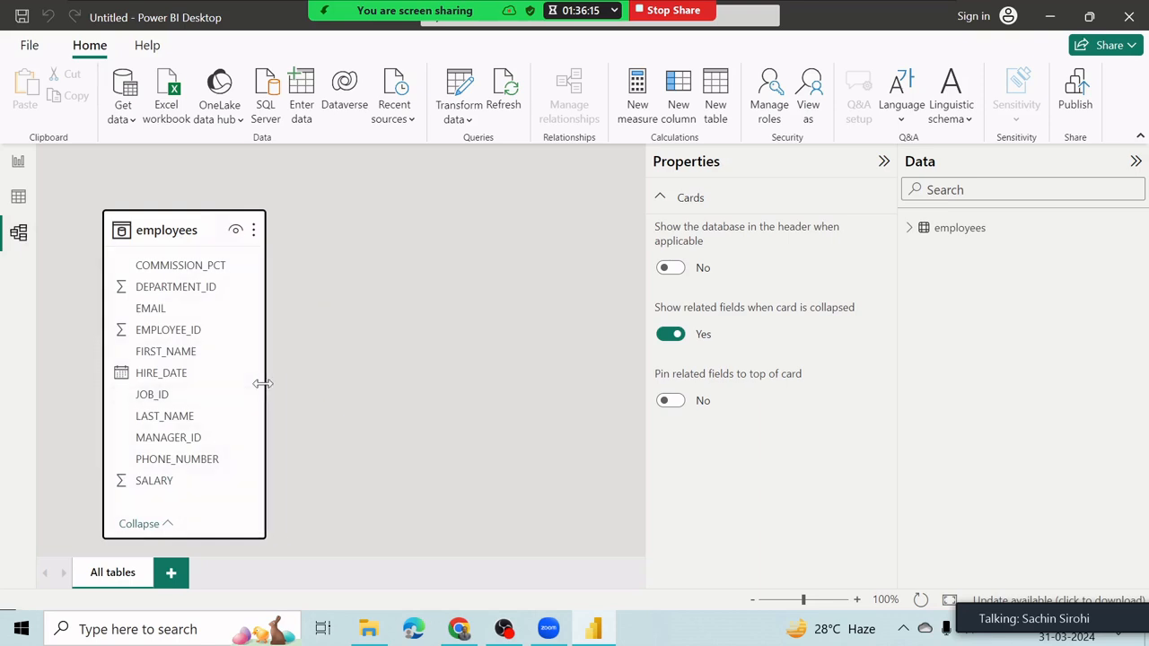
# Look over the employees table in Table view and its list of fields in Report view
pyautogui.click(24, 202)
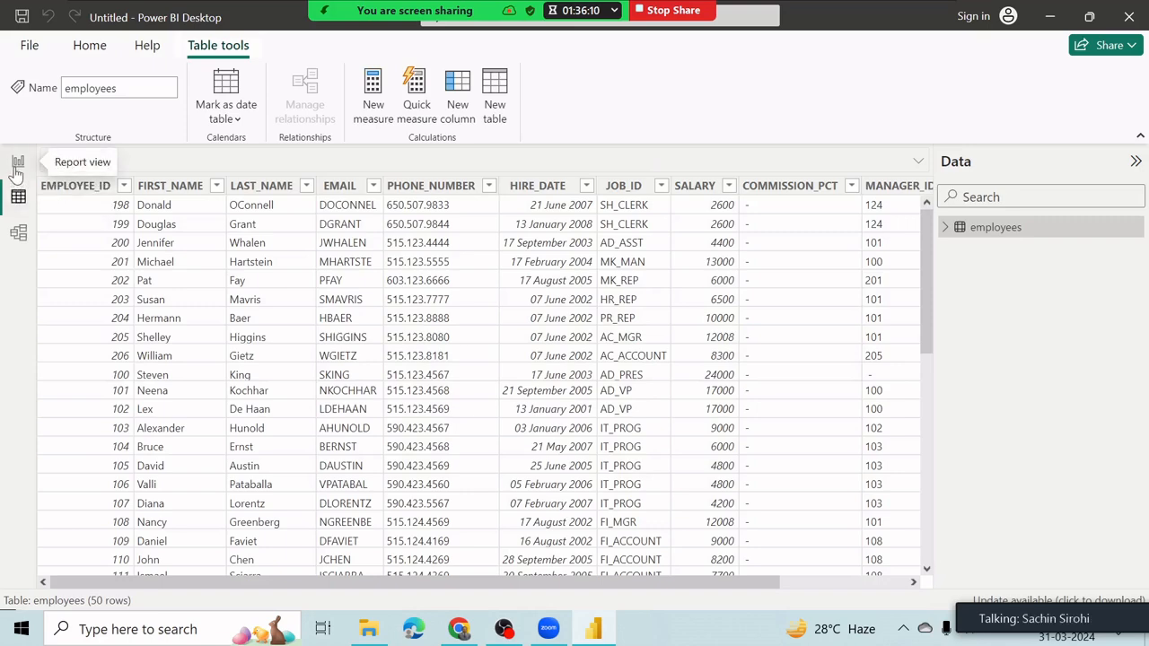
pyautogui.click(16, 172)
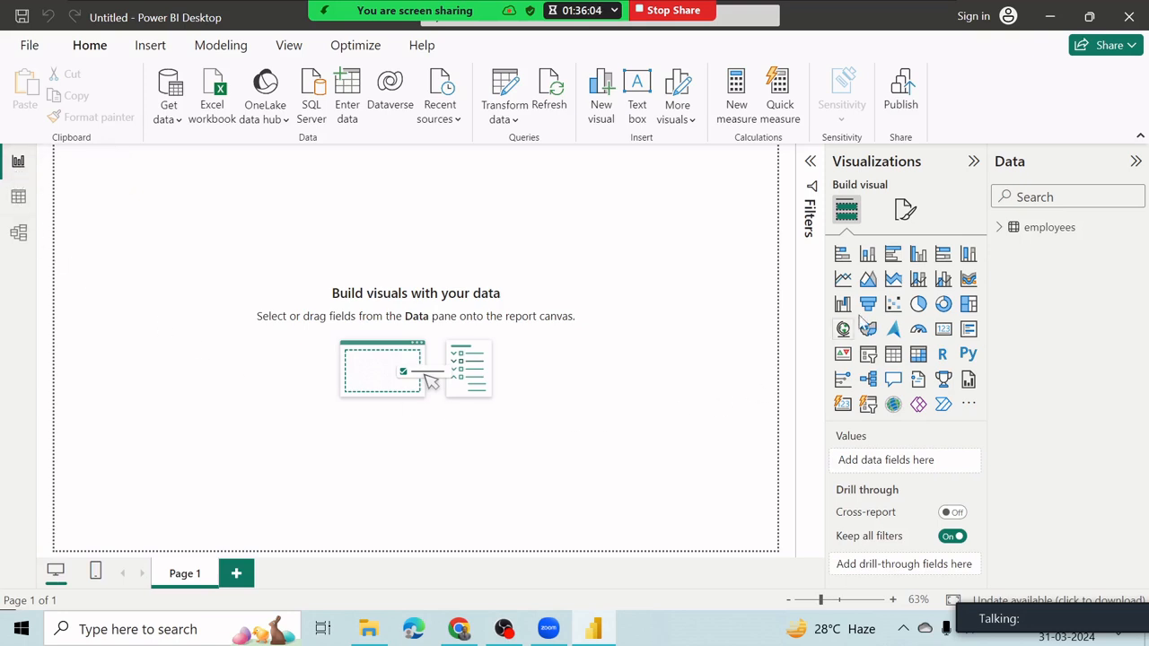
pyautogui.click(1000, 230)
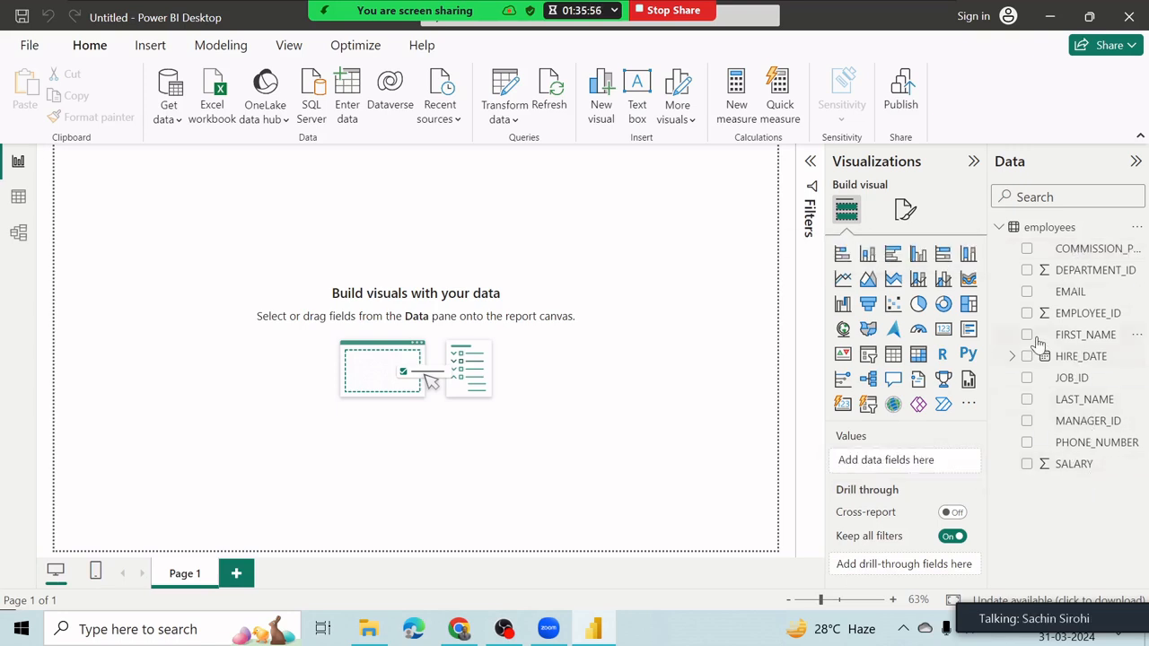
pyautogui.click(999, 228)
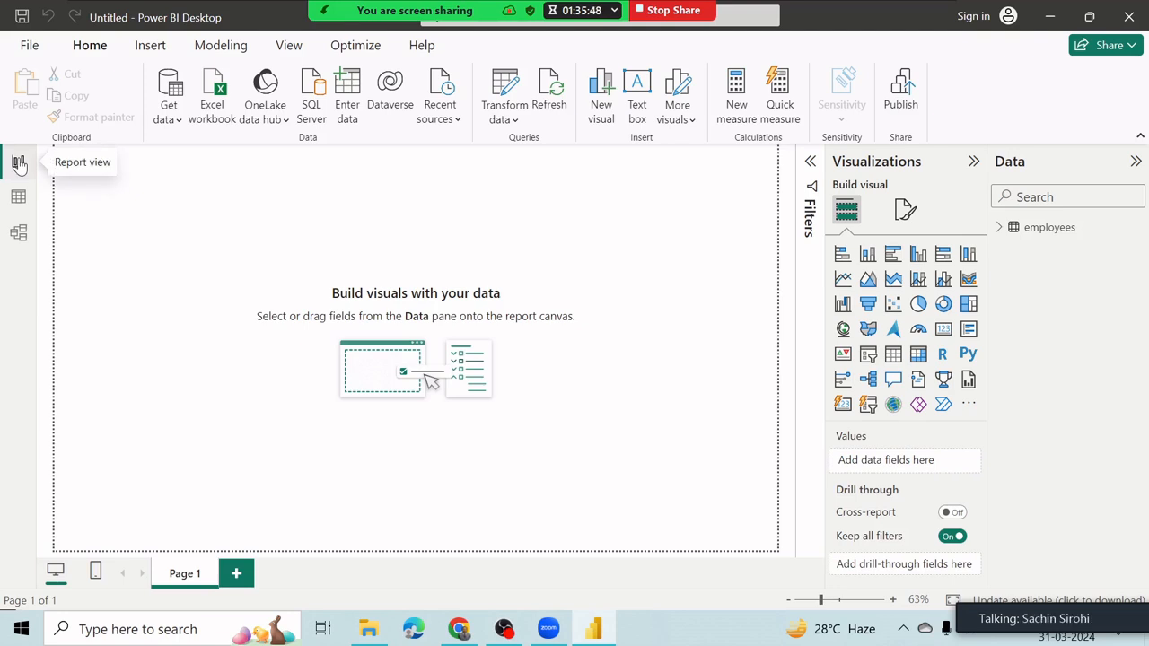
# Insert a stacked column chart on Page 1, enlarged to the page's full height, and expand the employees field list
pyautogui.click(867, 256)
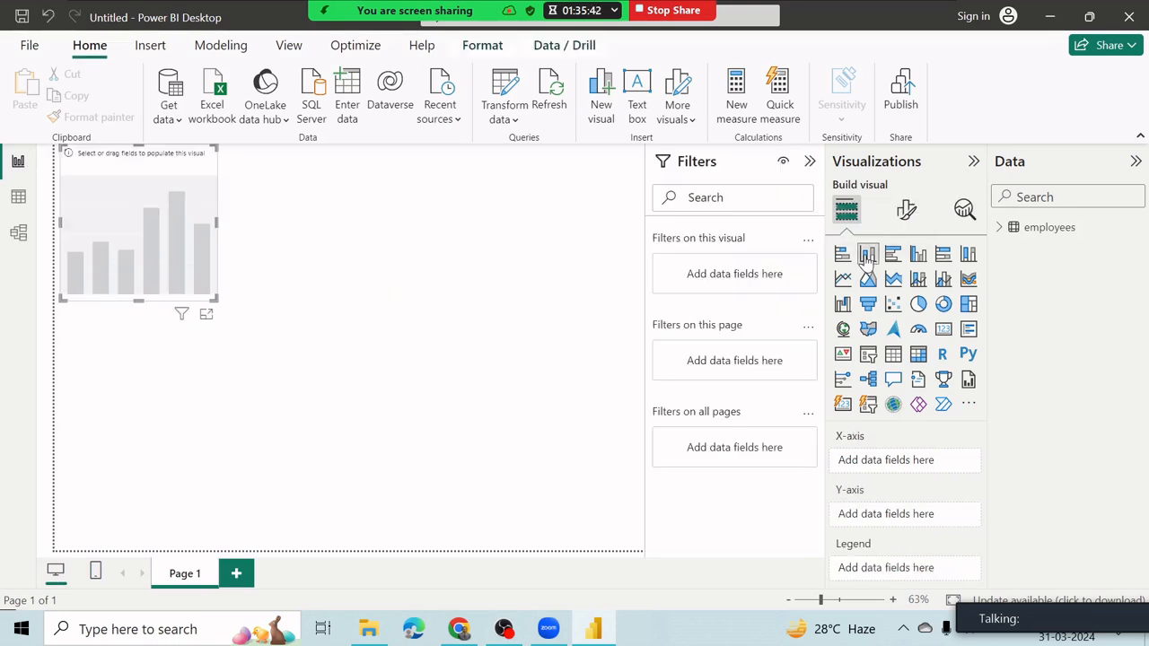
pyautogui.moveTo(173, 273); pyautogui.dragTo(456, 486)
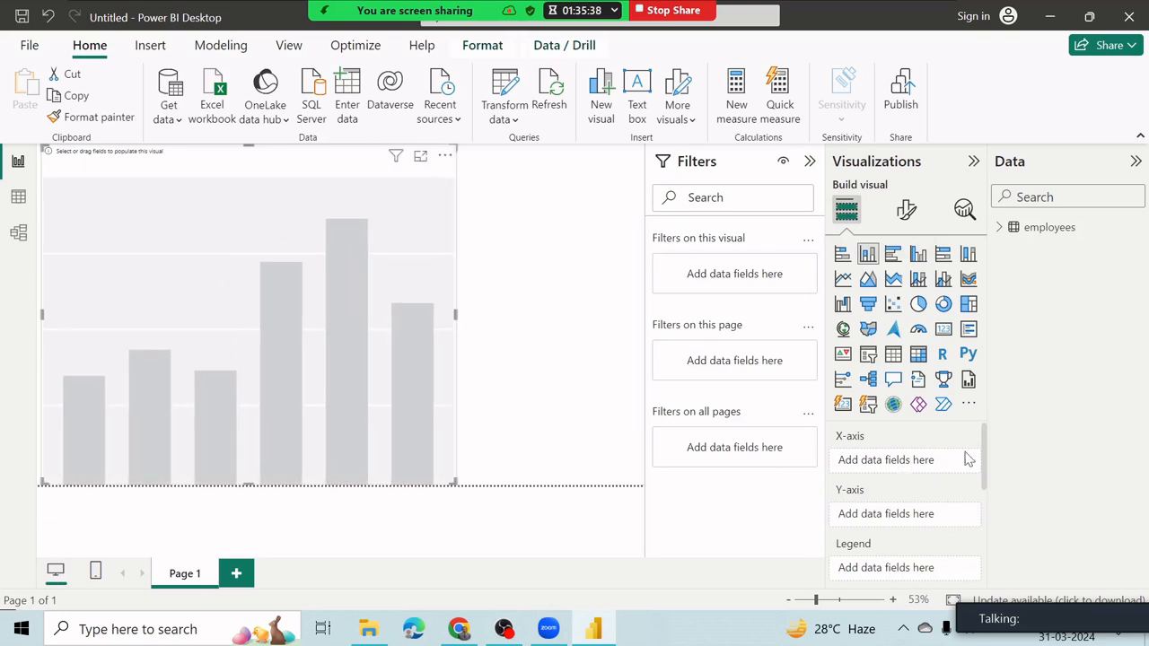
pyautogui.click(1001, 228)
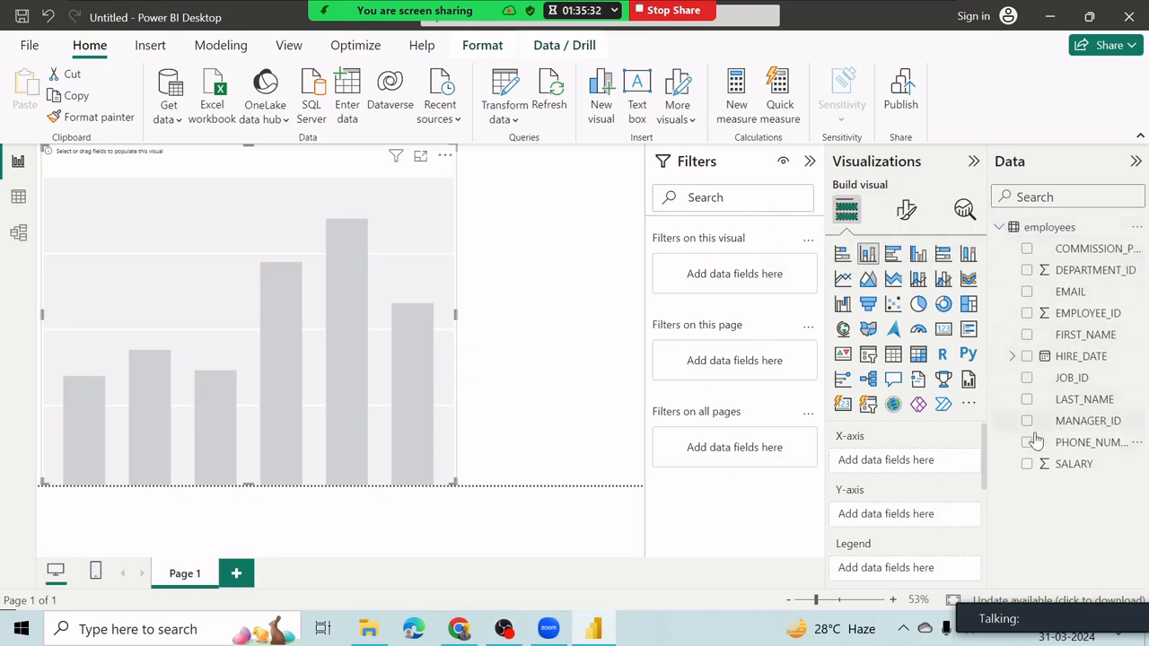
# Examine the employees columns in Table view and assign JOB_ID to the column chart's X-axis in Report view
pyautogui.click(18, 199)
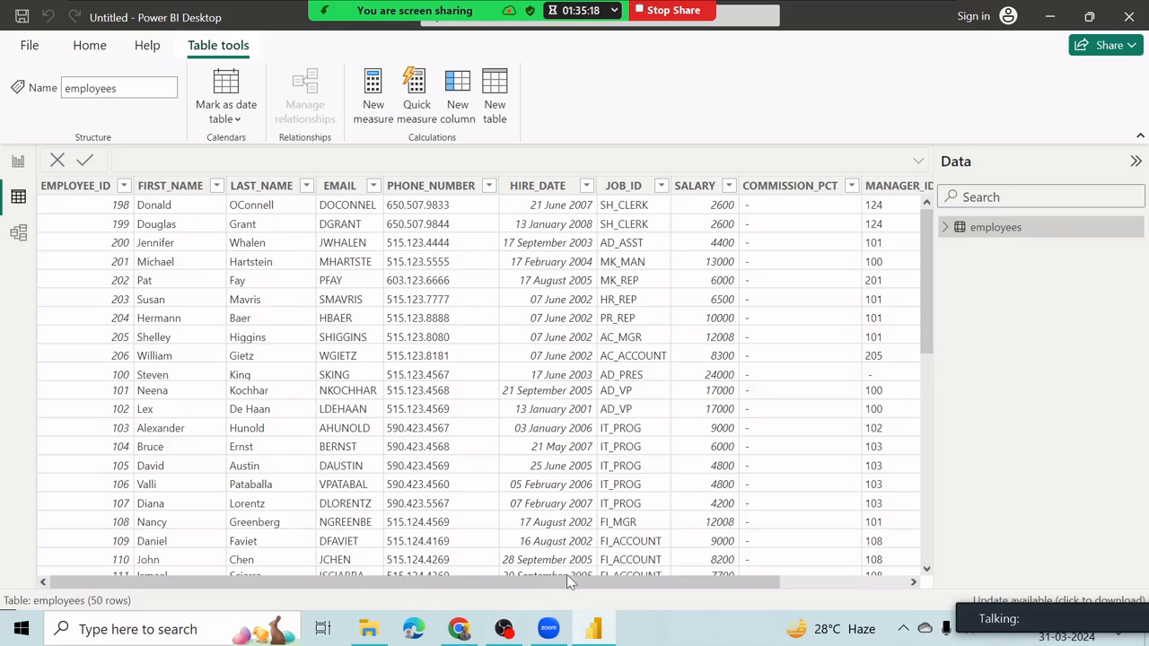
pyautogui.moveTo(570, 584); pyautogui.dragTo(700, 585)
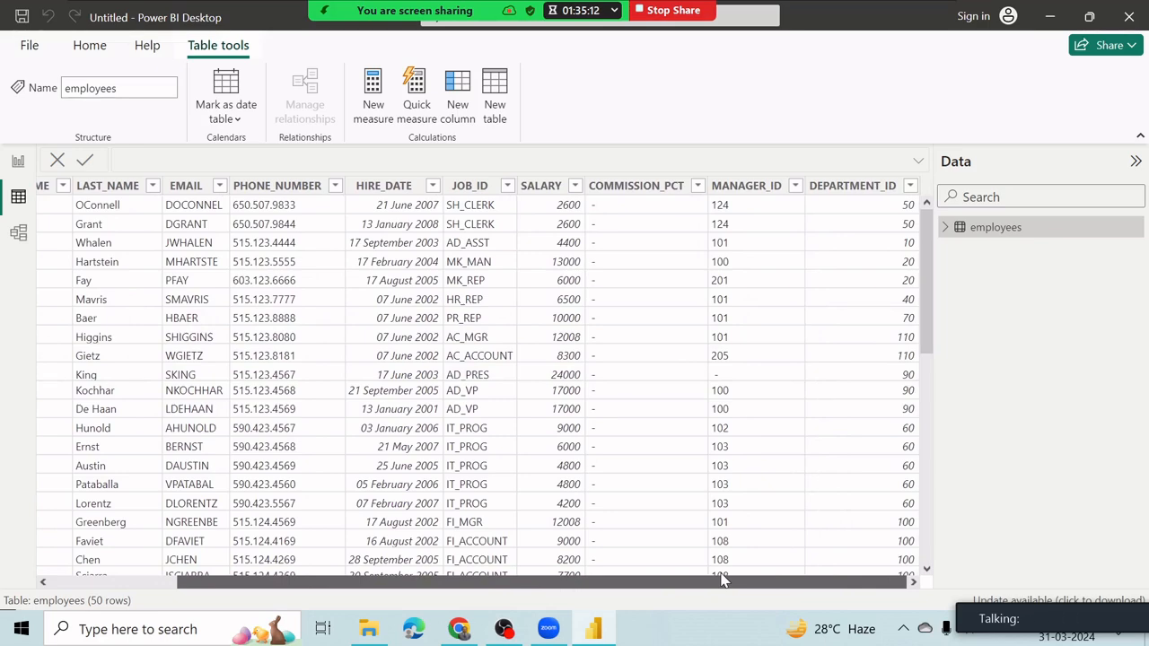
pyautogui.moveTo(722, 582); pyautogui.dragTo(518, 583)
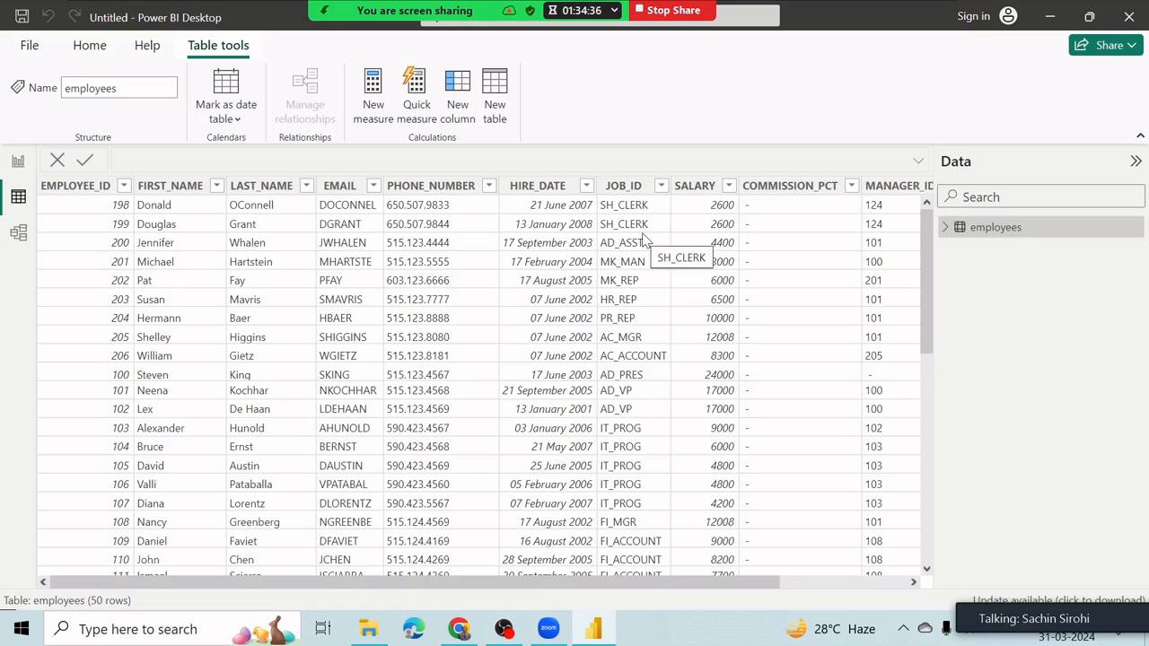
pyautogui.click(18, 161)
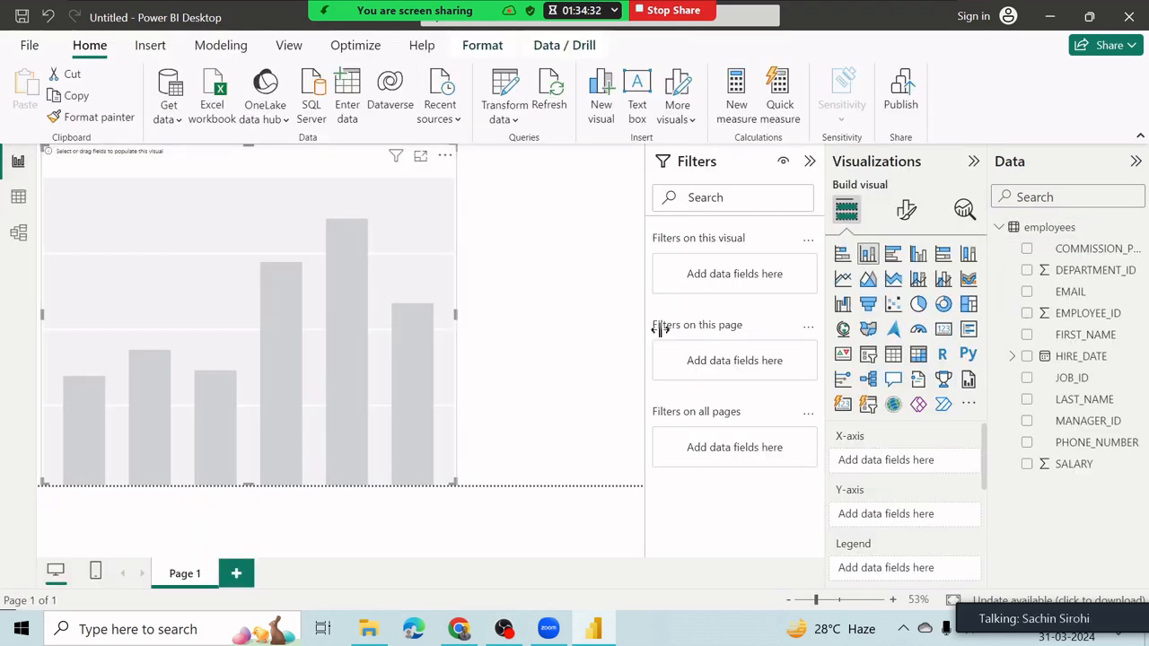
pyautogui.click(1028, 379)
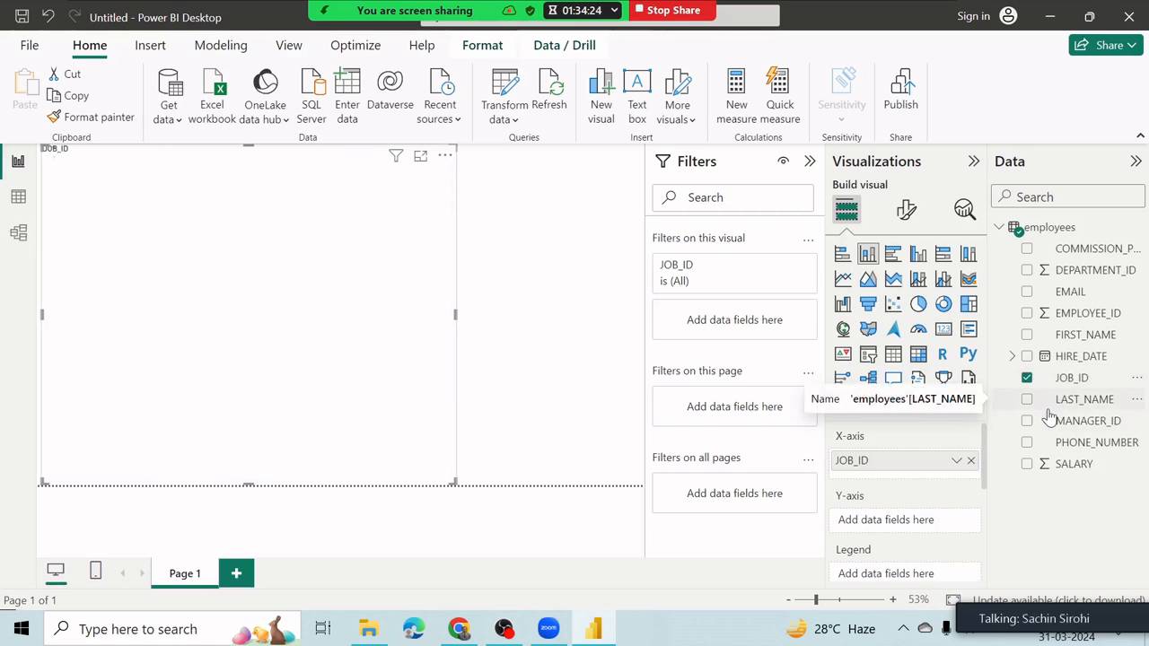
# Add the SALARY field to the column chart's Y-axis as a sum
pyautogui.click(1027, 466)
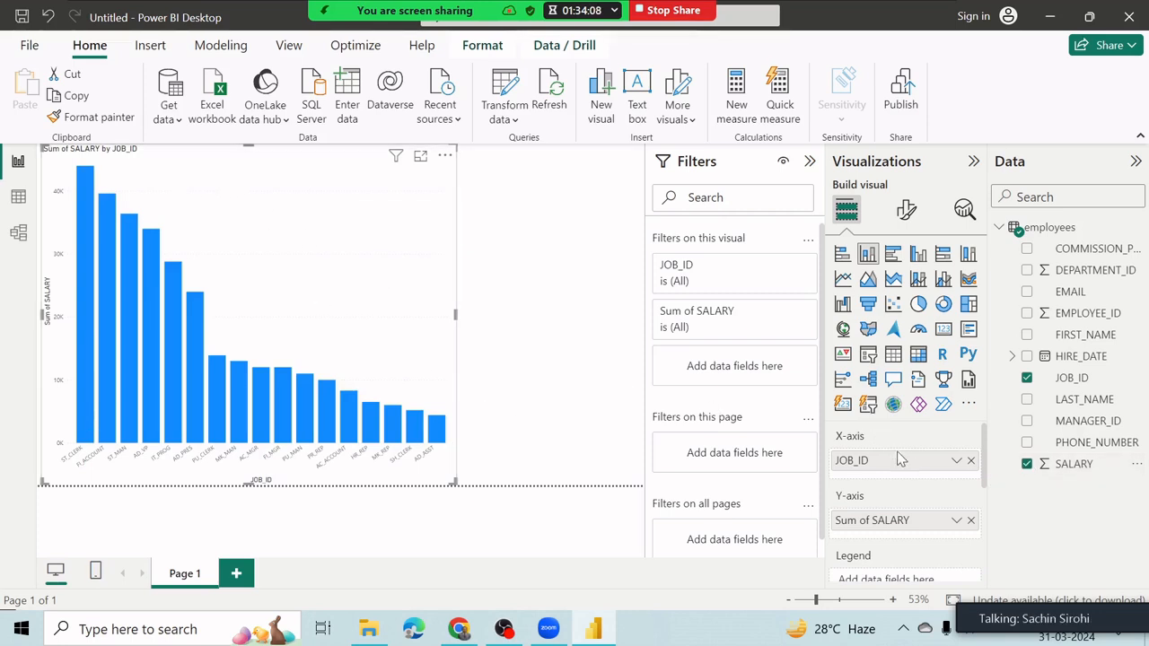
pyautogui.moveTo(902, 460); pyautogui.dragTo(814, 463)
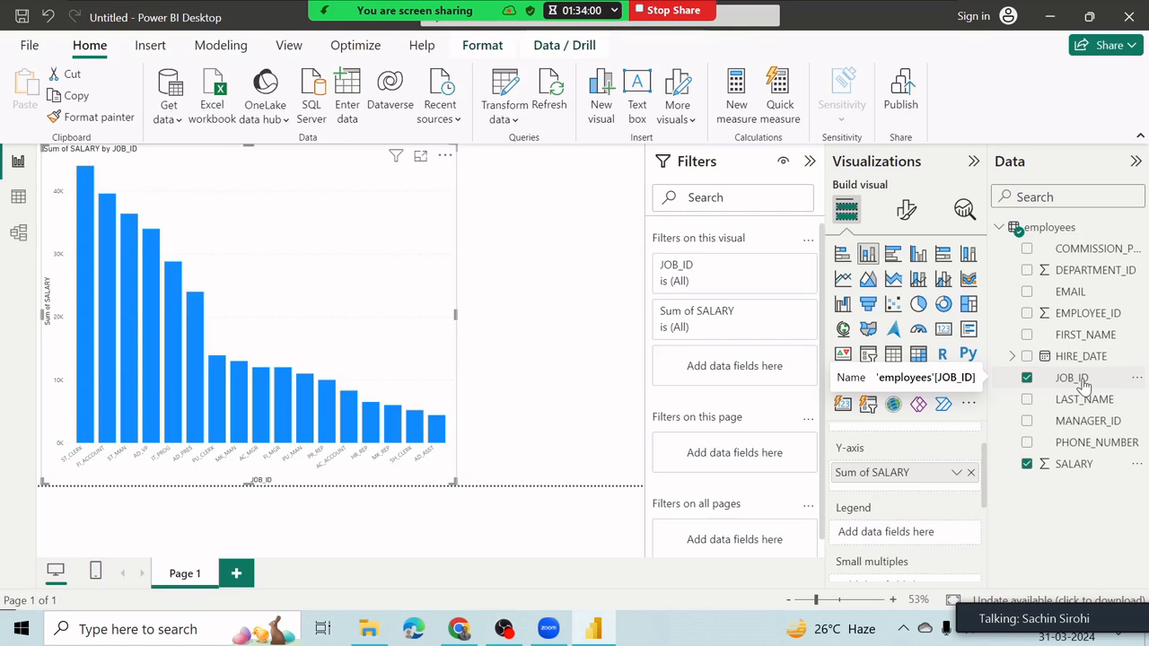
# Try JOB_ID as the column chart's legend field and remove it again
pyautogui.moveTo(1082, 382); pyautogui.dragTo(924, 537)
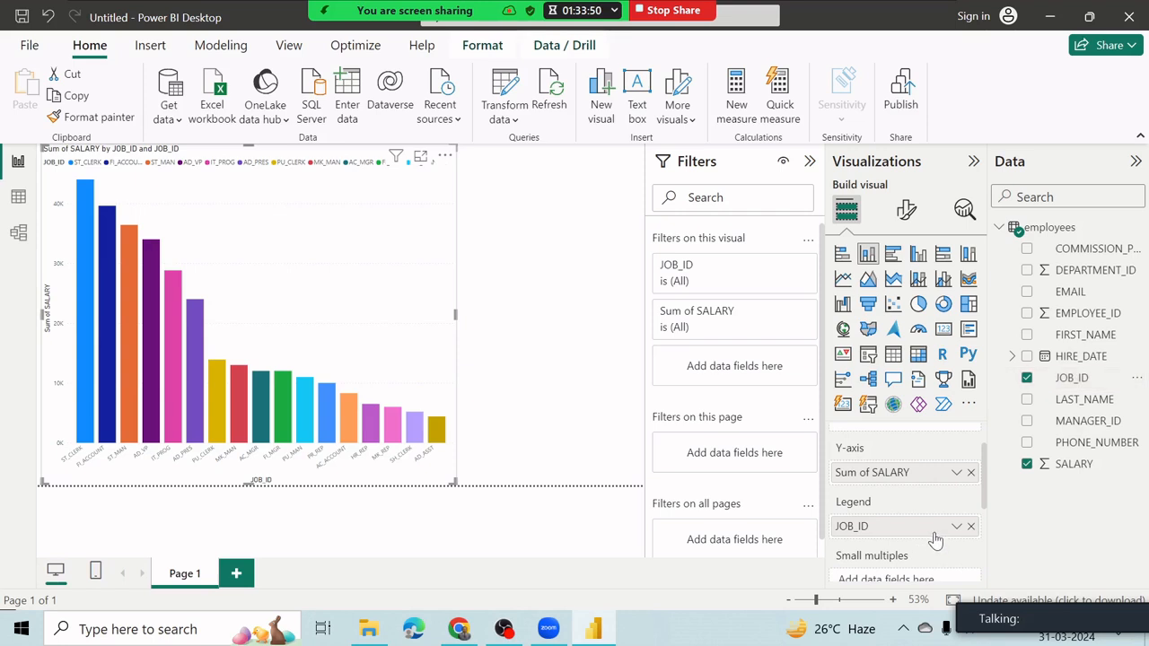
pyautogui.click(971, 527)
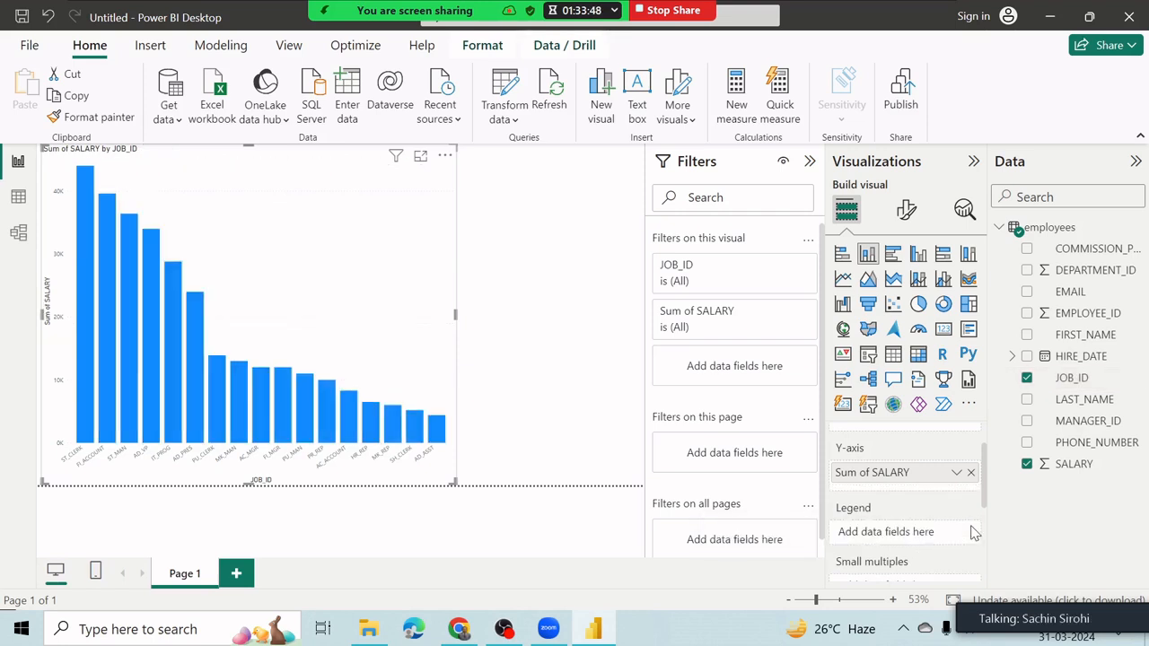
pyautogui.scroll(1, 970, 494)
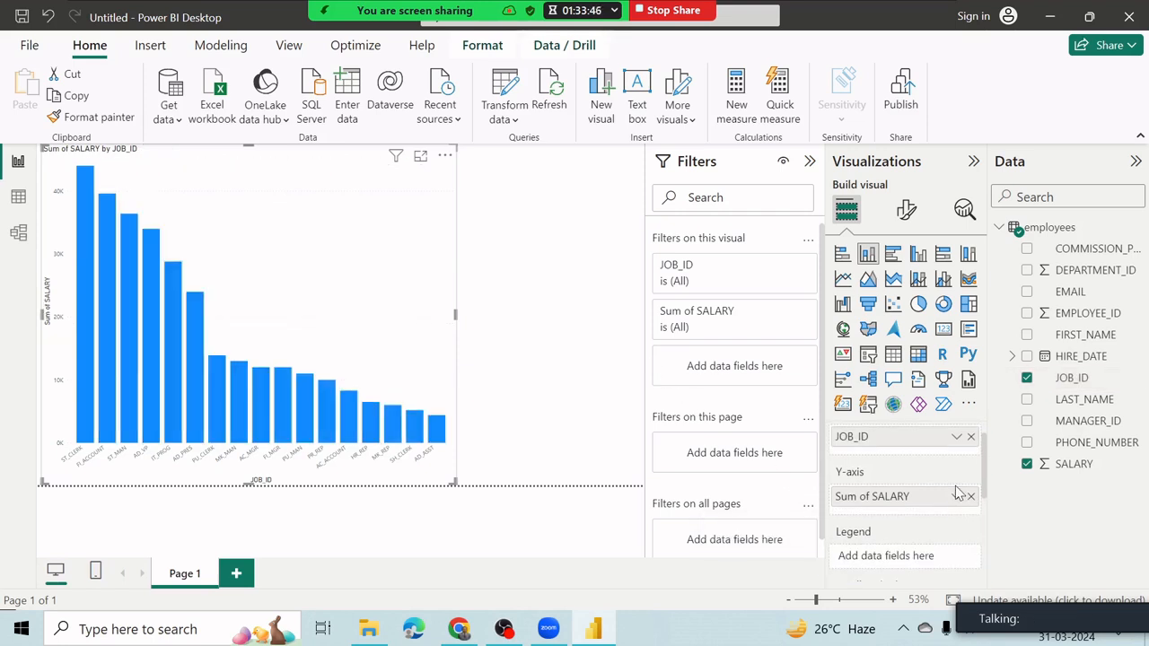
pyautogui.scroll(1, 903, 442)
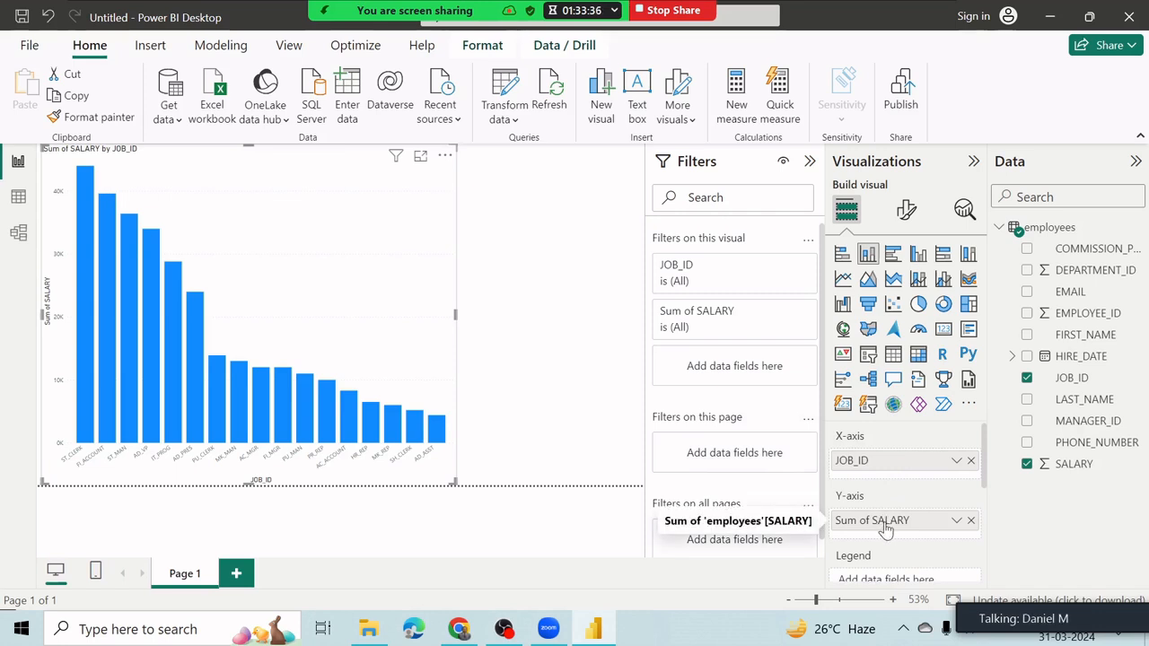
# Assign JOB_ID to the column chart's legend to color the columns by job, and switch the legend display off
pyautogui.scroll(-1, 887, 530)
pyautogui.scroll(-1, 887, 530)
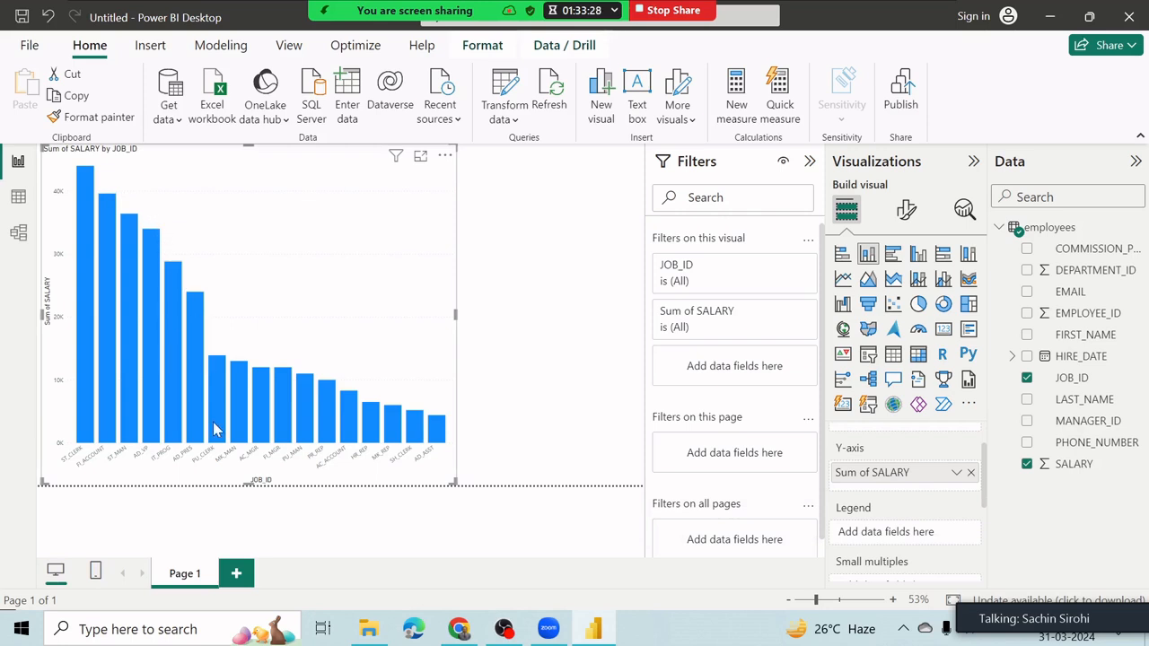
pyautogui.moveTo(213, 422)
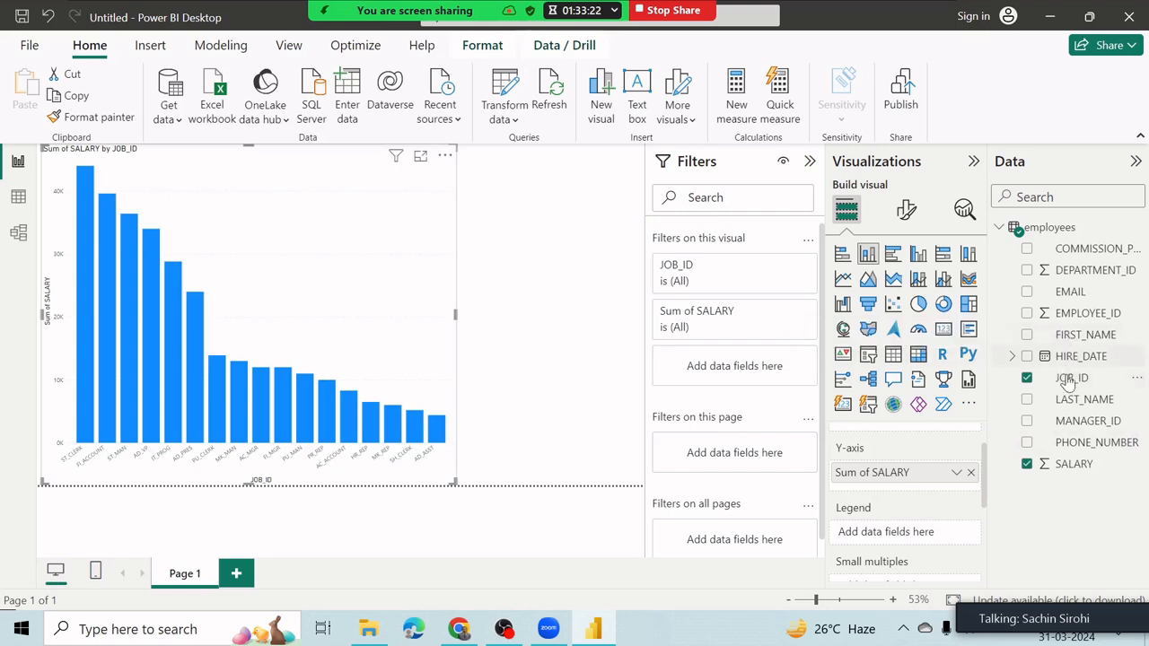
pyautogui.moveTo(1068, 381); pyautogui.dragTo(902, 537)
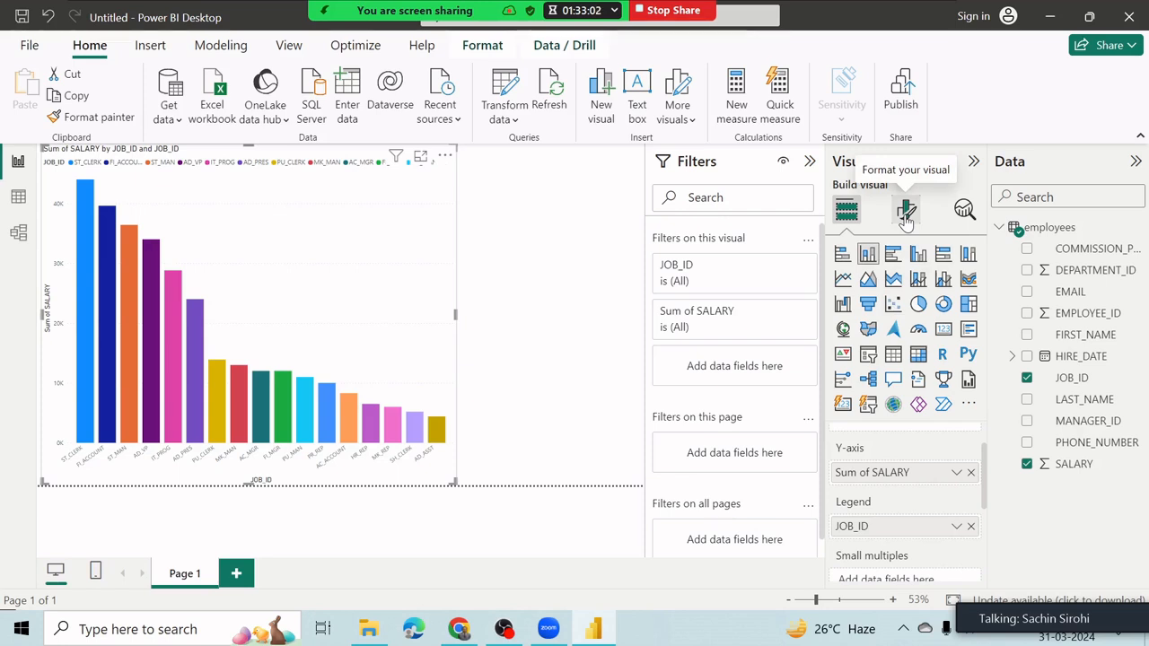
pyautogui.click(906, 215)
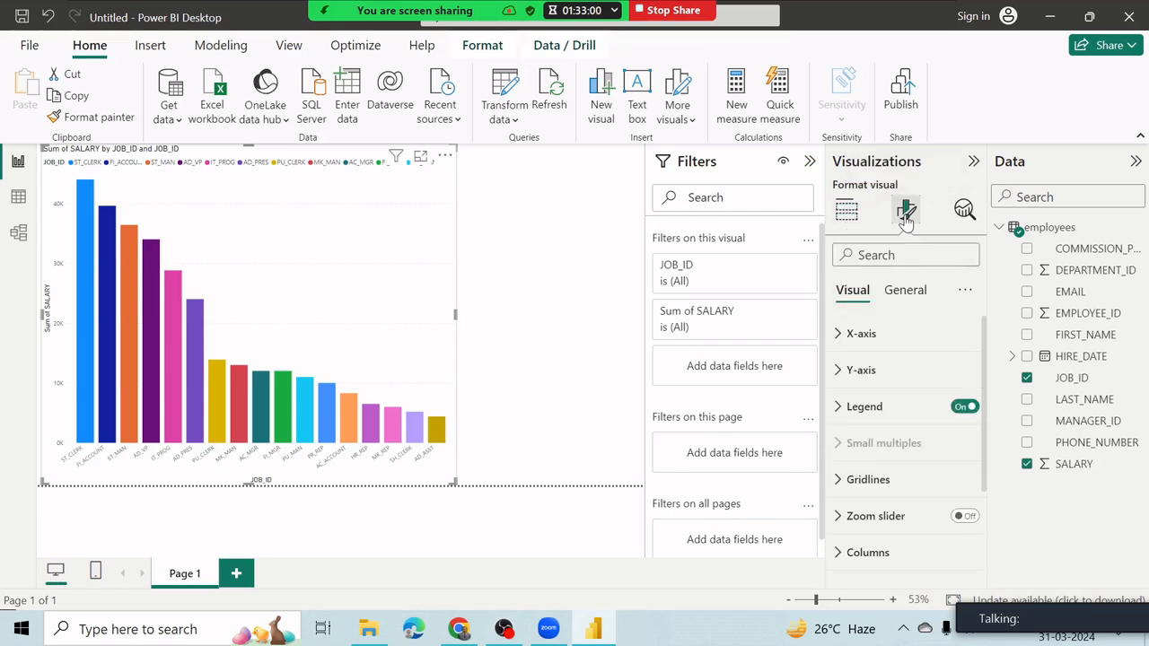
pyautogui.click(968, 408)
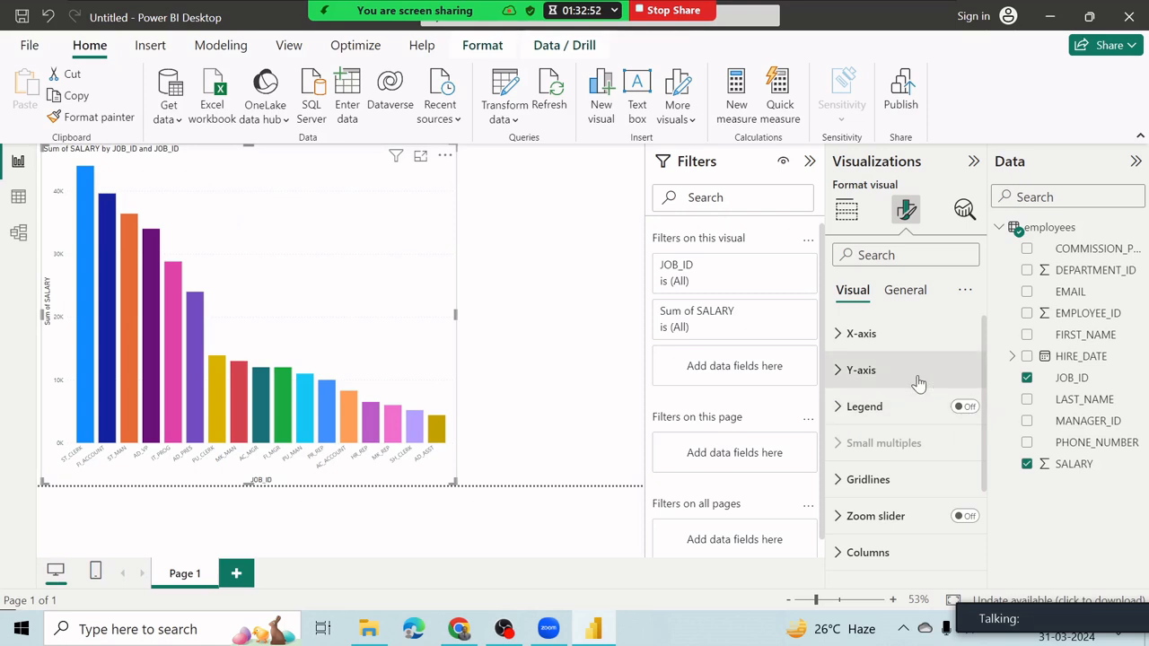
# Change the column chart's title text to "Salary of Employee"
pyautogui.click(904, 297)
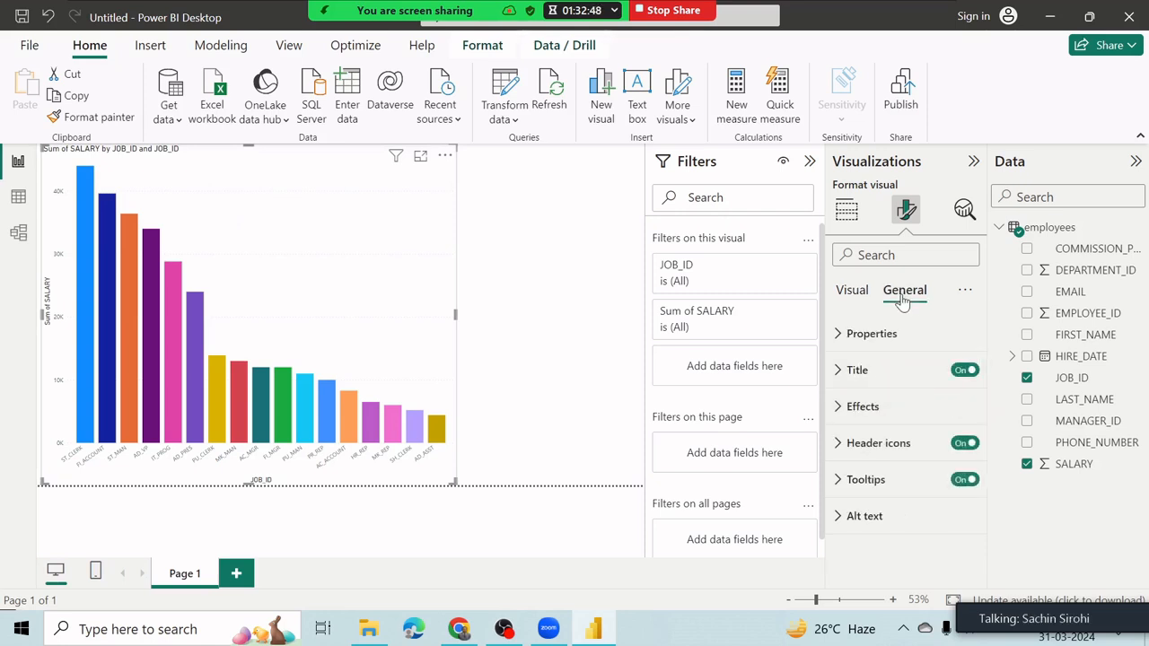
pyautogui.click(838, 371)
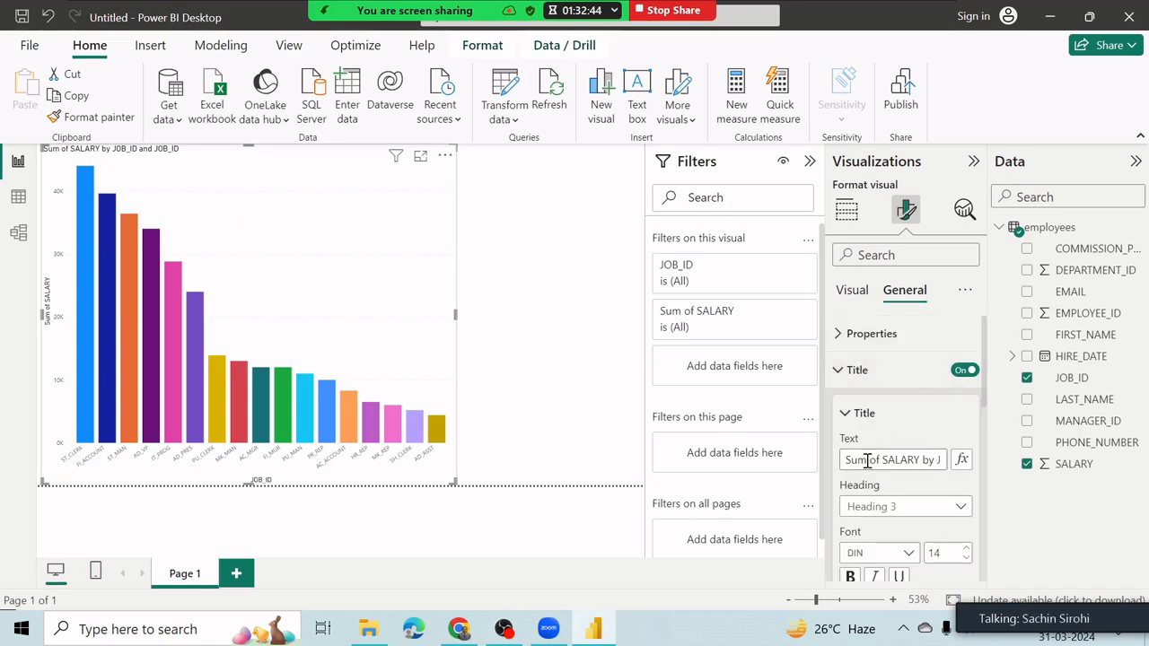
pyautogui.moveTo(848, 459); pyautogui.dragTo(954, 460)
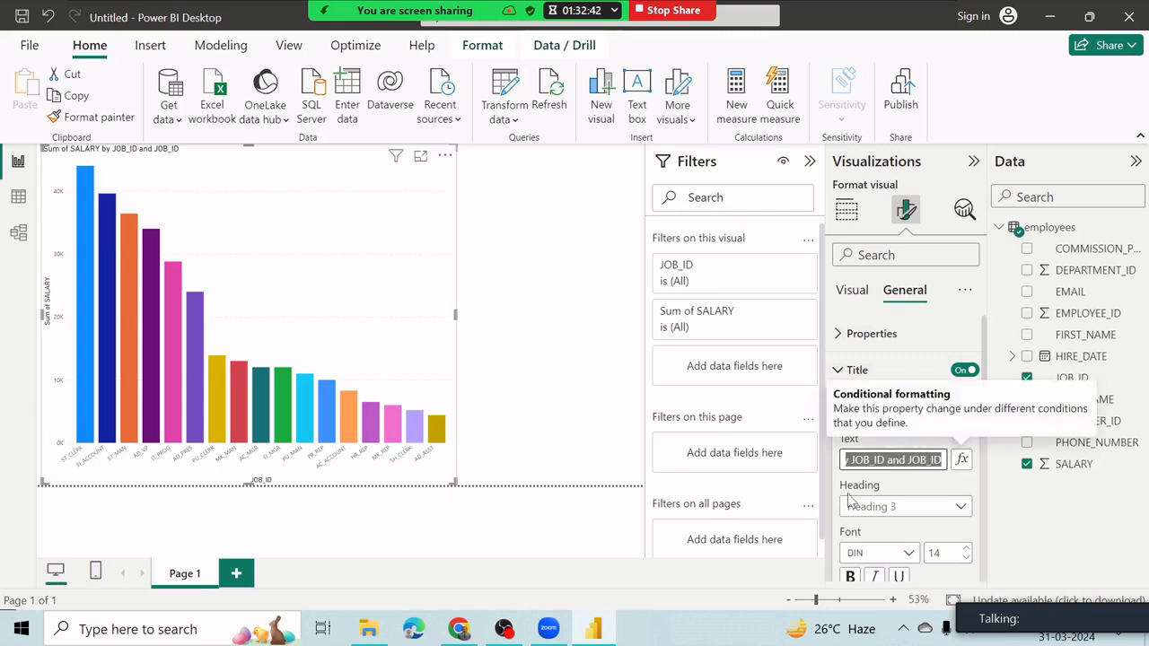
pyautogui.press('BackSpace')
pyautogui.write('Sal')
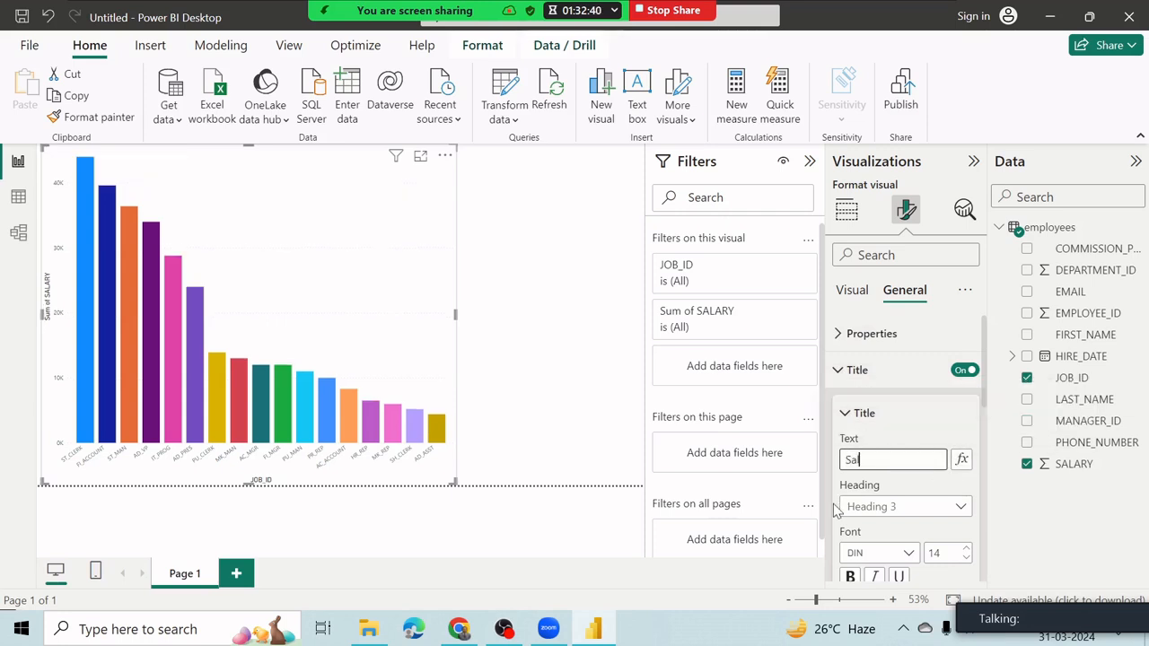
pyautogui.write('ary of E')
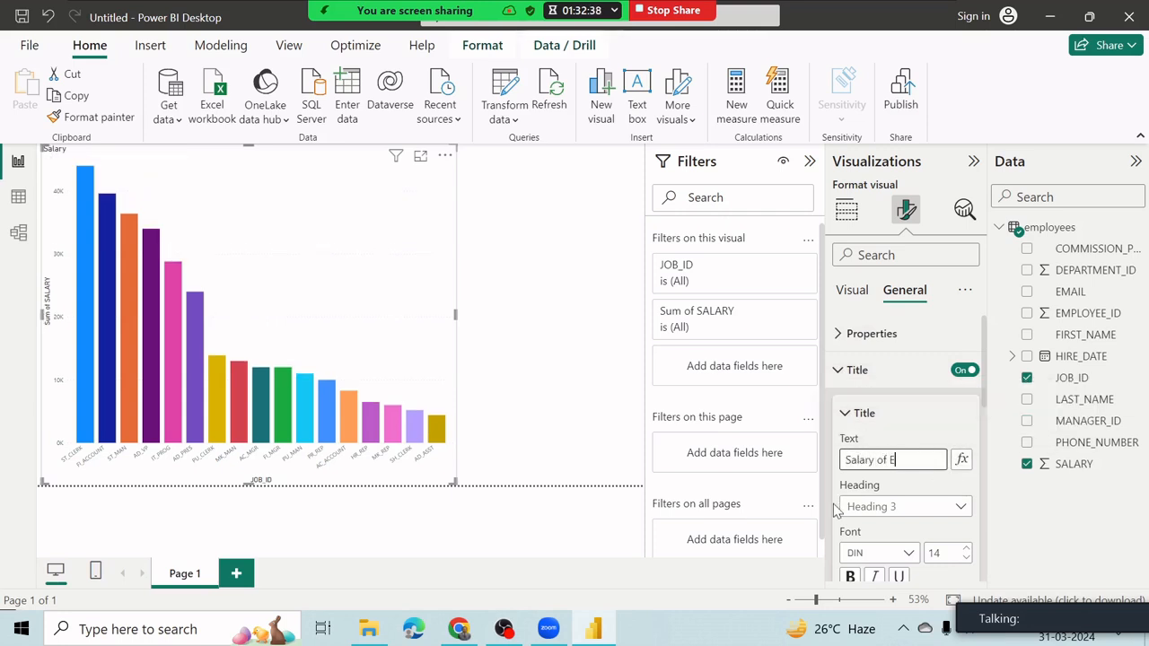
pyautogui.write('mployee')
# Set the chart title's font size to 16 and make it bold
pyautogui.scroll(-2, 916, 528)
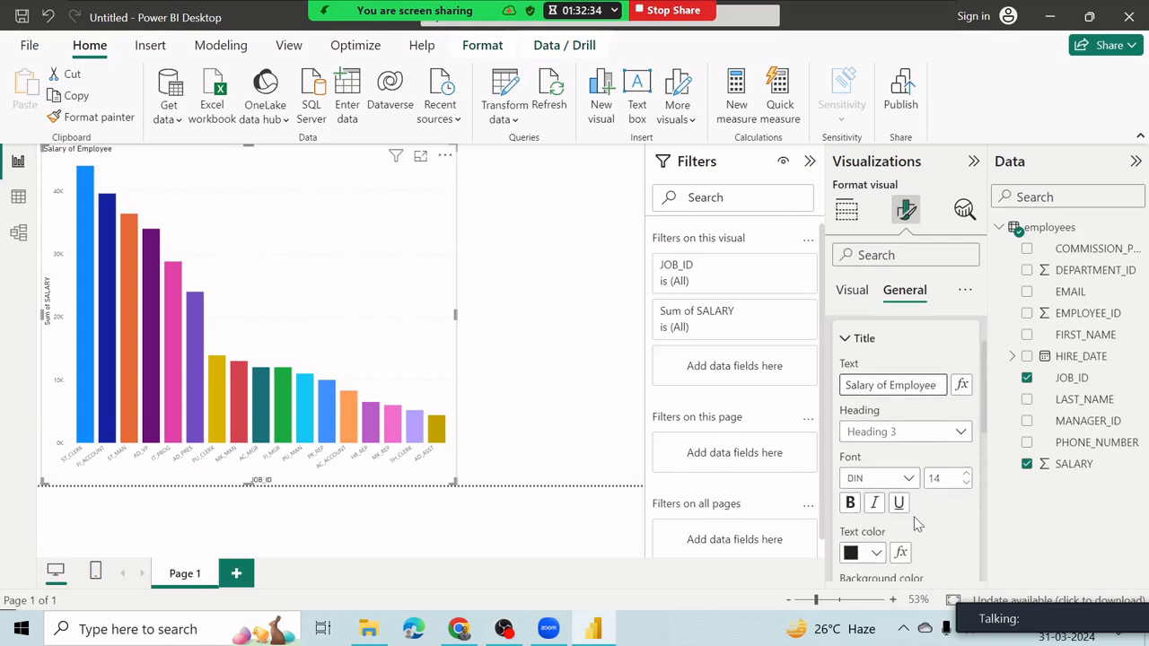
pyautogui.click(967, 471)
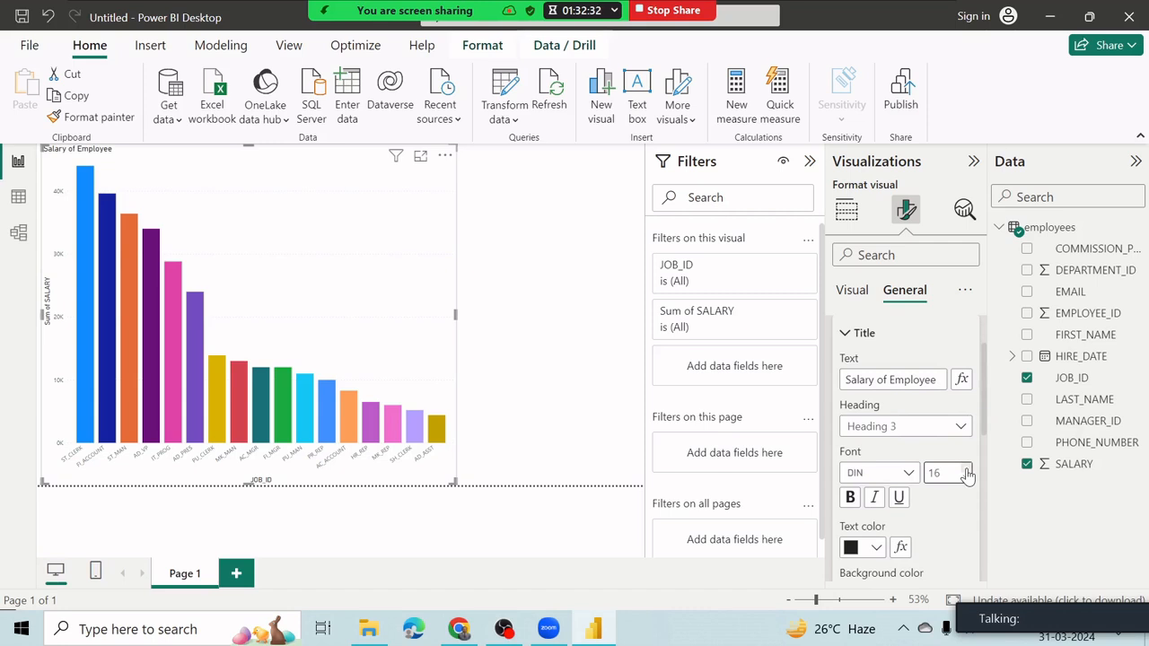
pyautogui.click(850, 498)
pyautogui.scroll(-1, 869, 526)
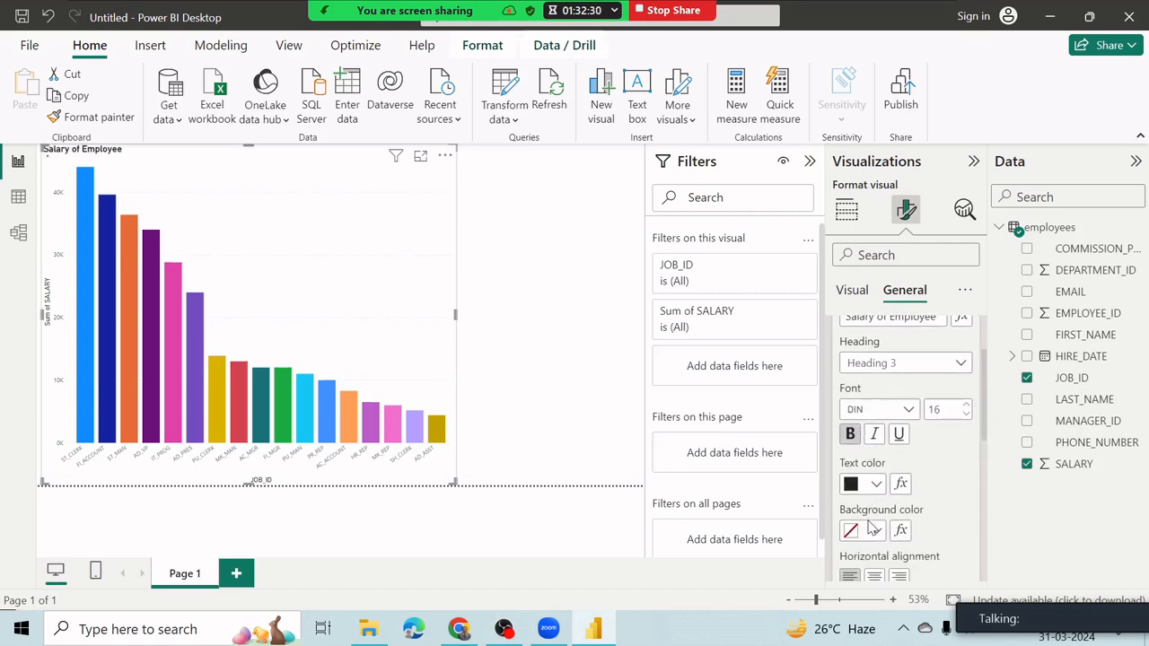
pyautogui.scroll(-1, 870, 527)
pyautogui.click(876, 468)
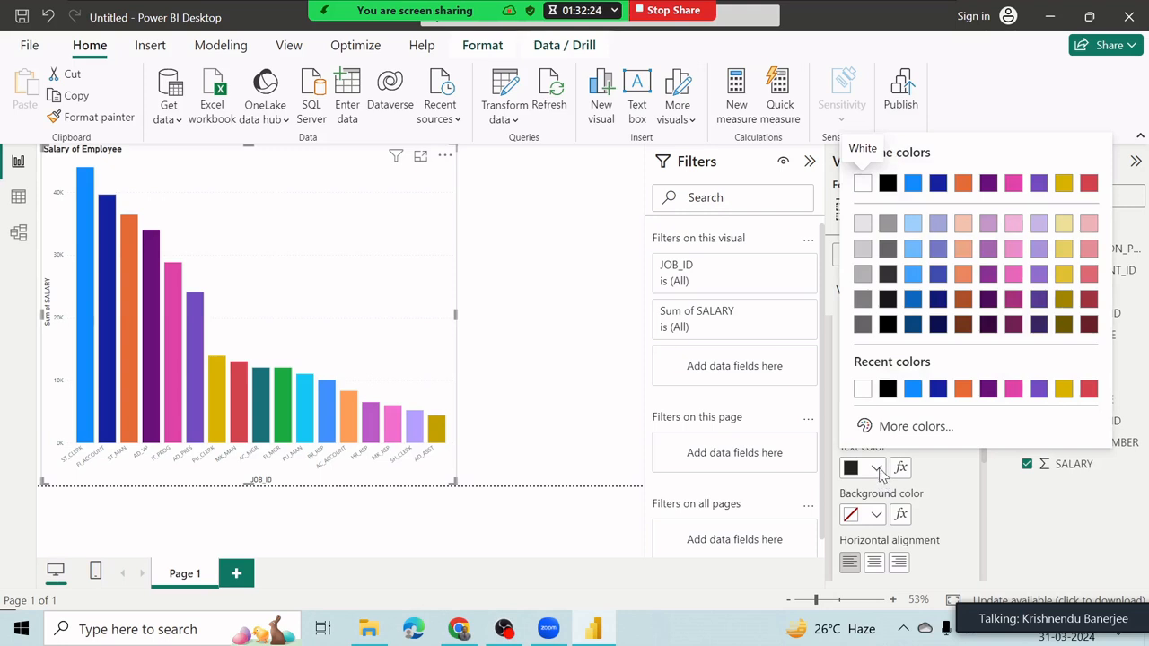
pyautogui.click(877, 468)
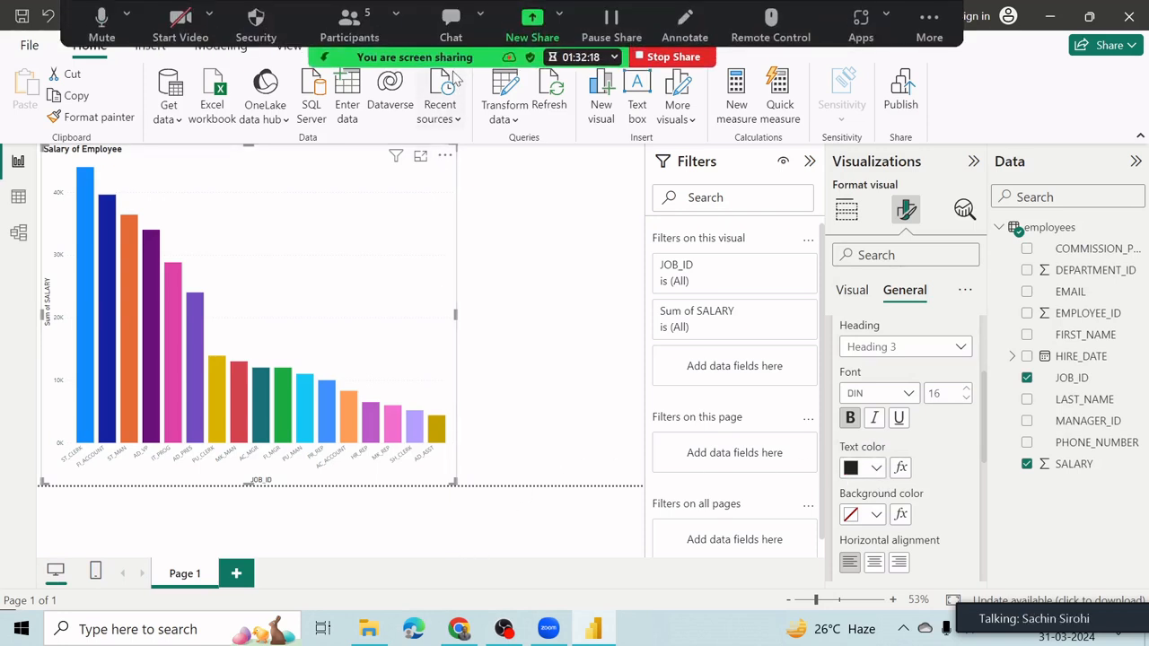
pyautogui.click(451, 22)
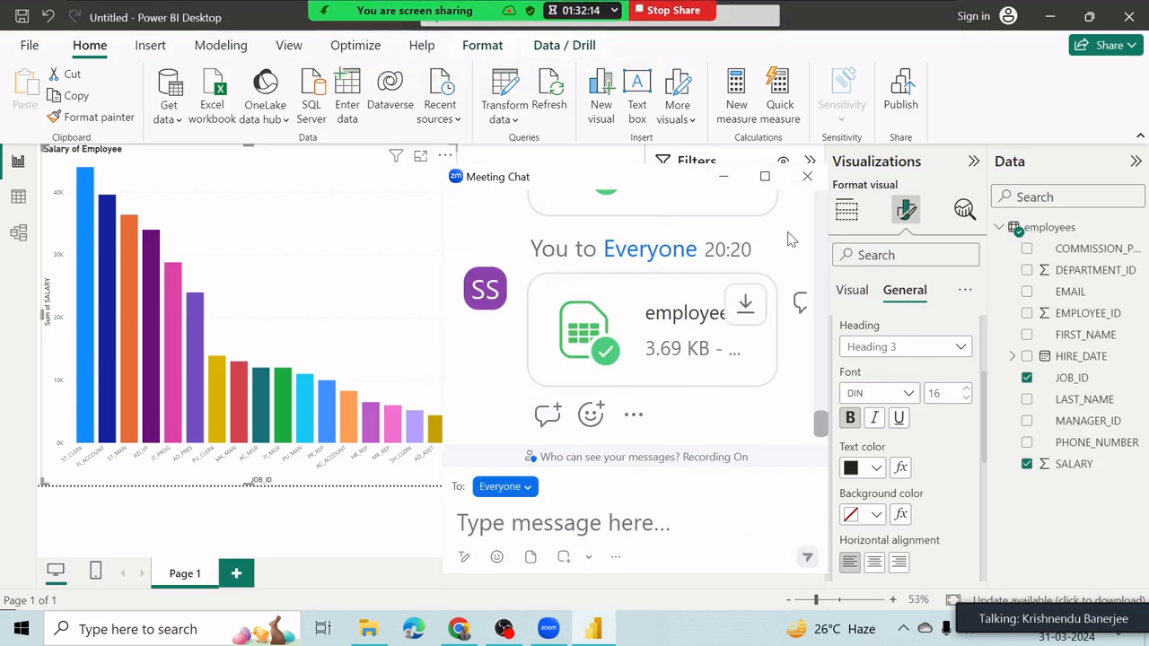
pyautogui.click(807, 176)
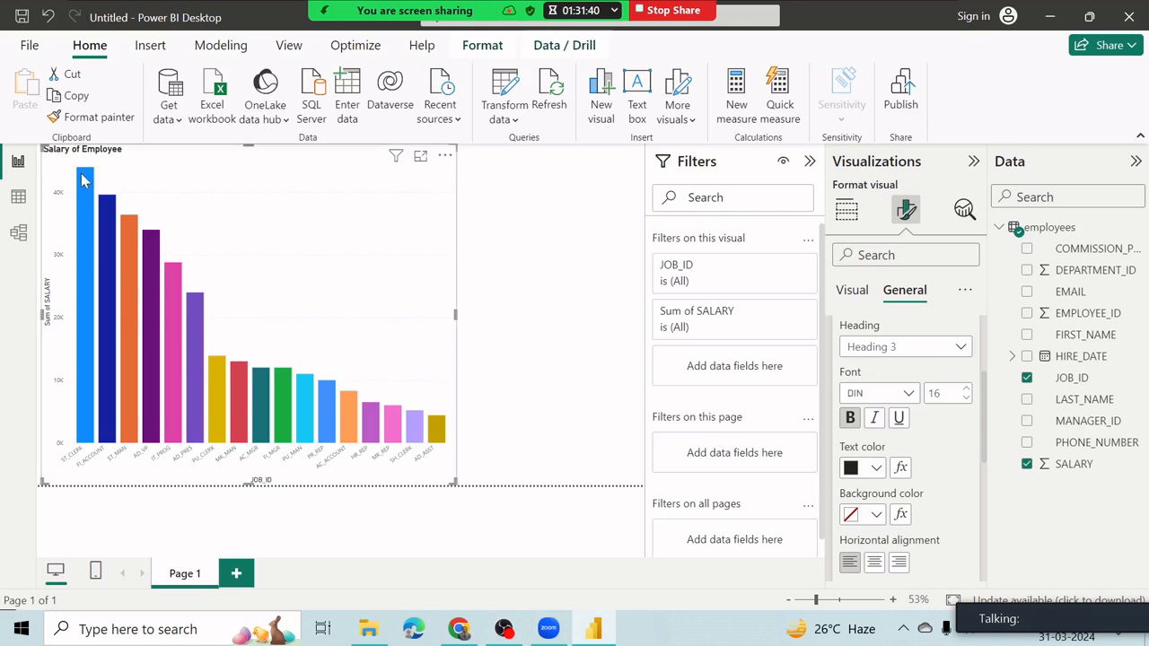
# Give the chart title a near-black background color and white text
pyautogui.scroll(-1, 952, 449)
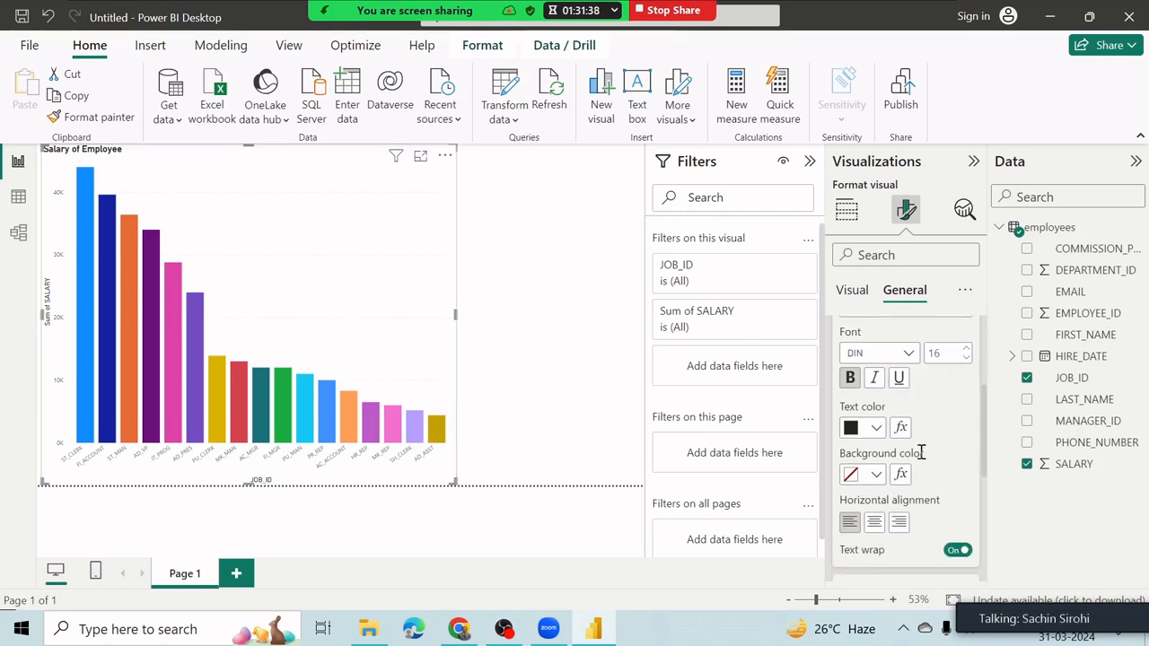
pyautogui.click(878, 482)
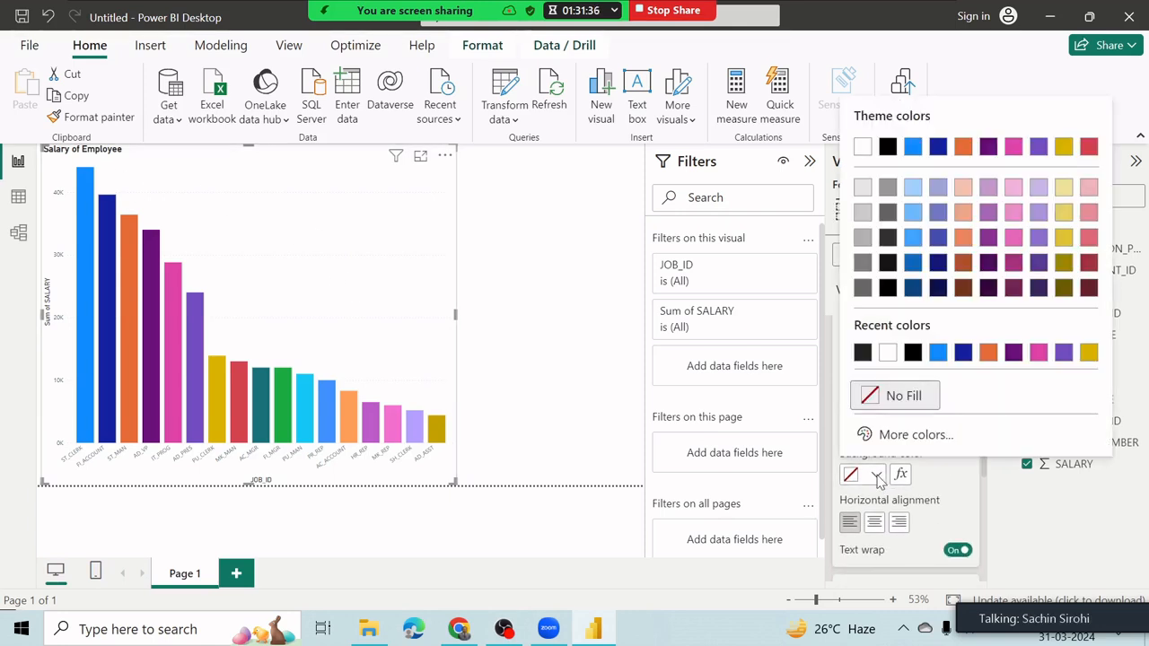
pyautogui.click(863, 352)
pyautogui.click(876, 428)
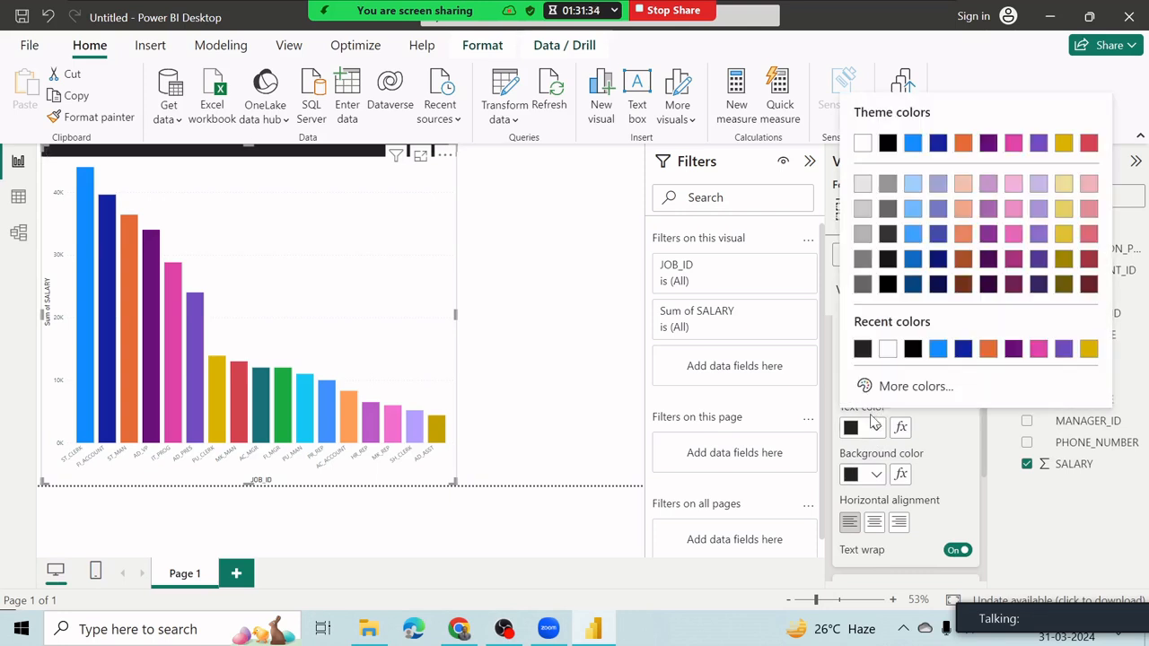
pyautogui.click(886, 351)
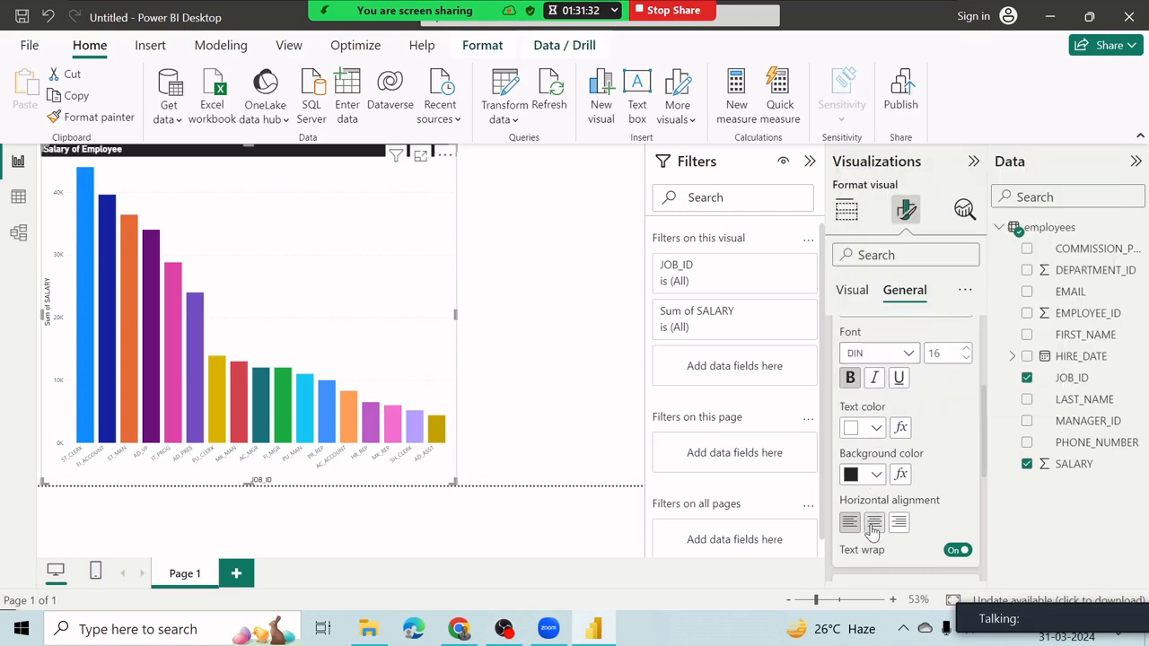
# Center the chart title horizontally, set its font size to 20, and collapse the title settings
pyautogui.click(872, 528)
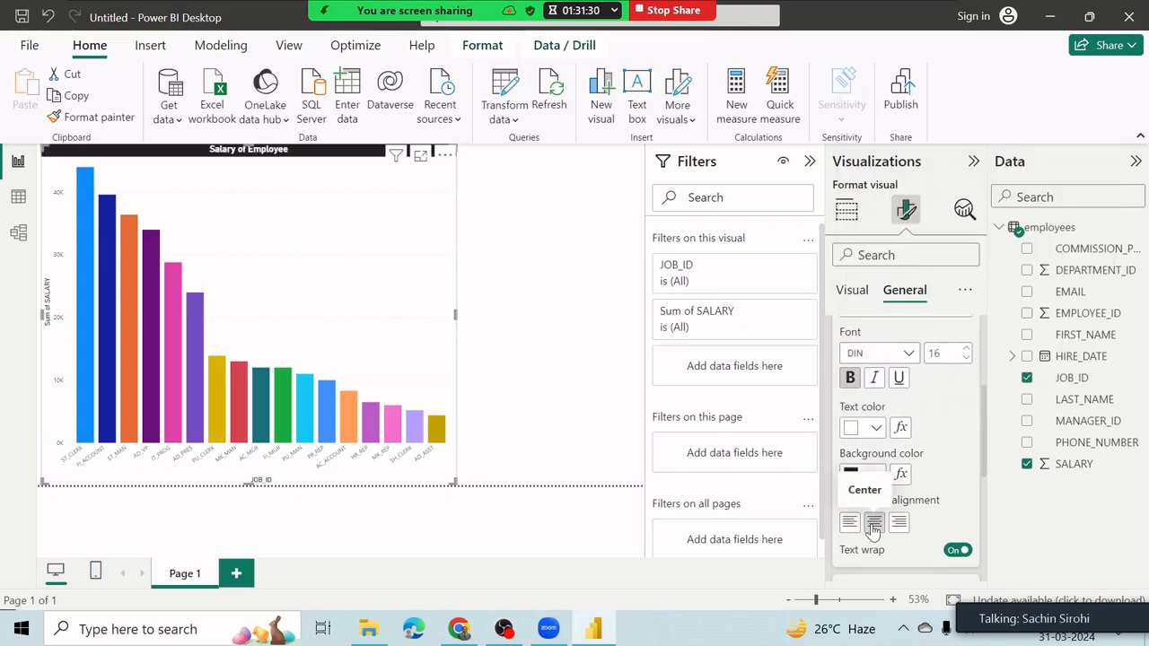
pyautogui.click(965, 350)
pyautogui.click(965, 349)
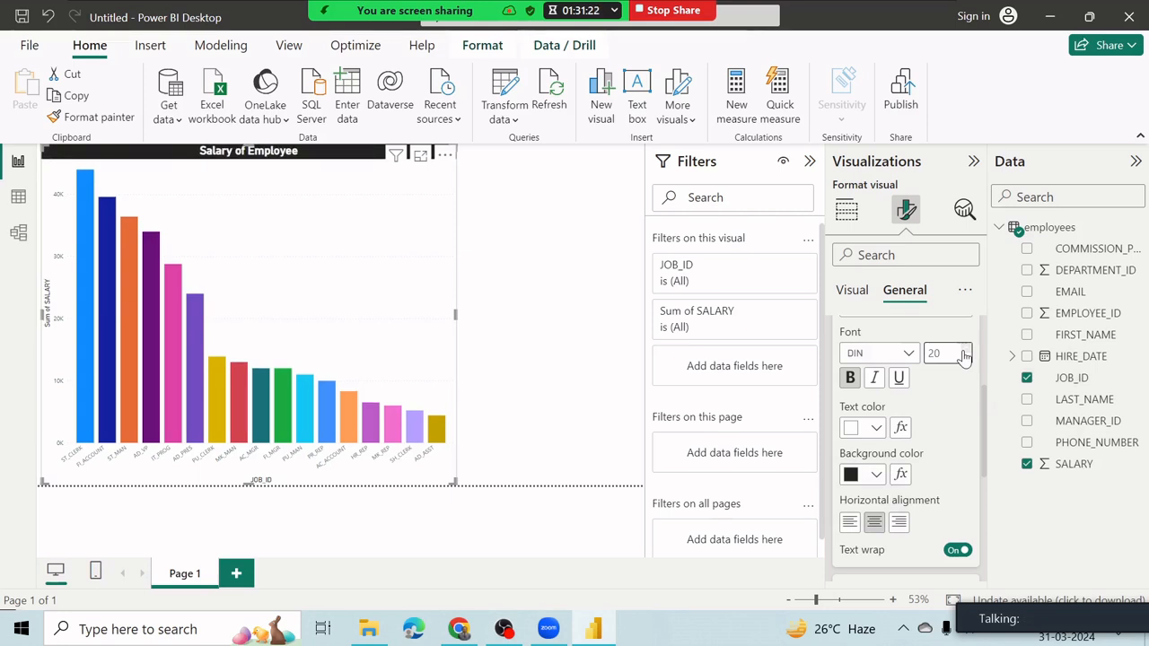
pyautogui.scroll(1, 939, 400)
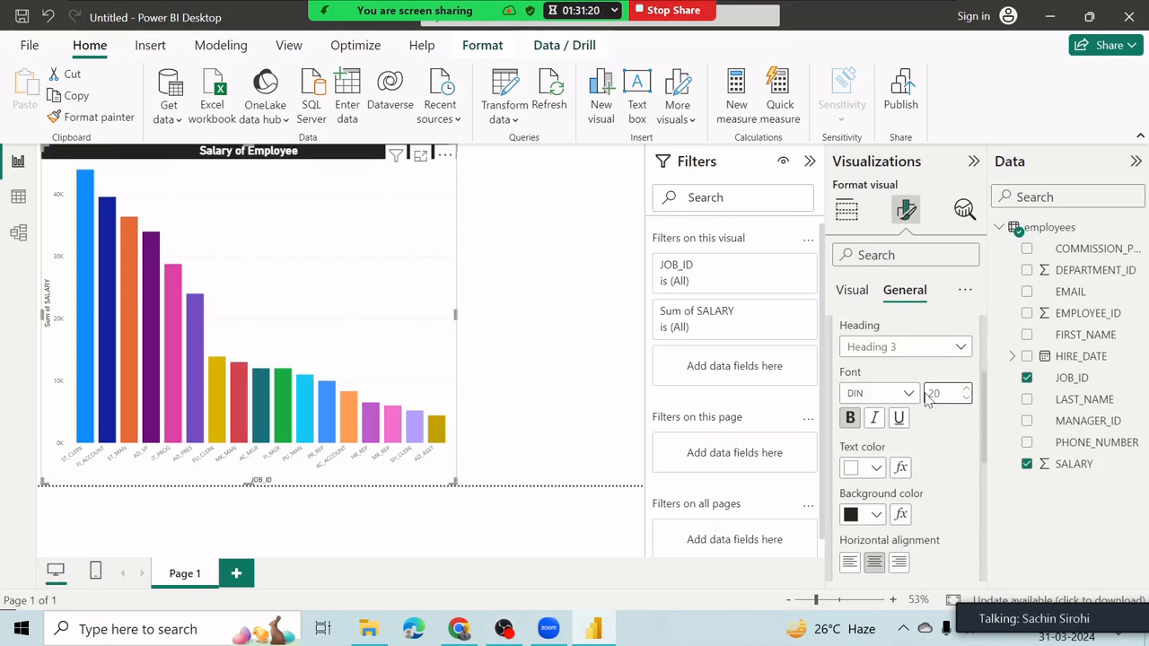
pyautogui.scroll(3, 929, 400)
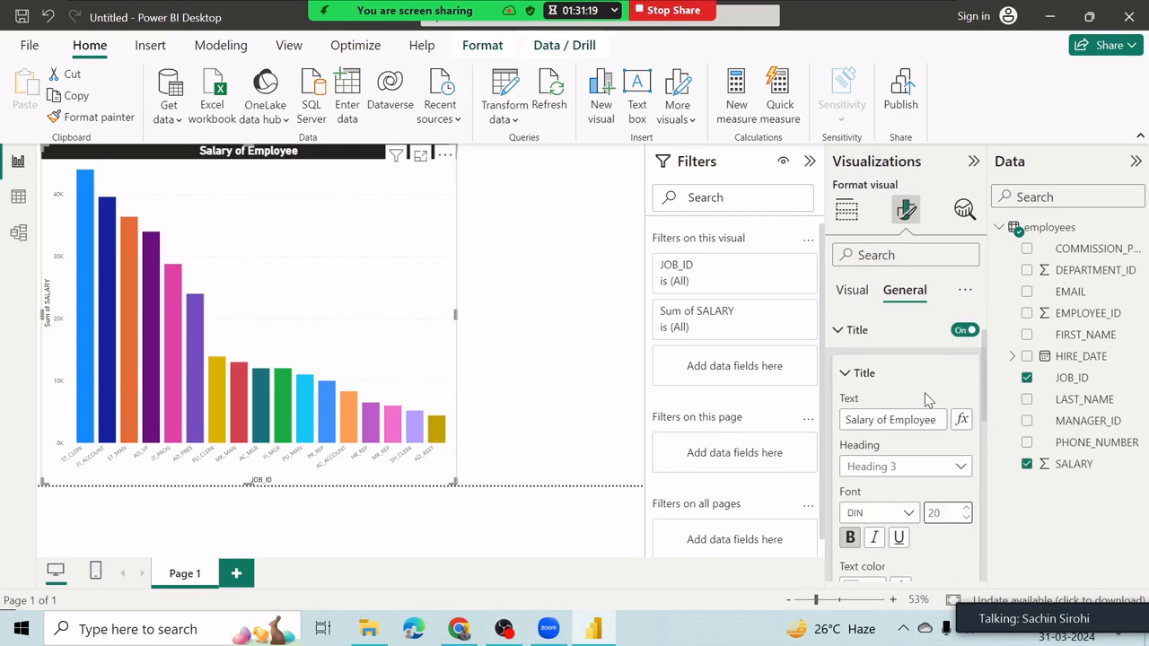
pyautogui.click(843, 374)
pyautogui.scroll(1, 875, 377)
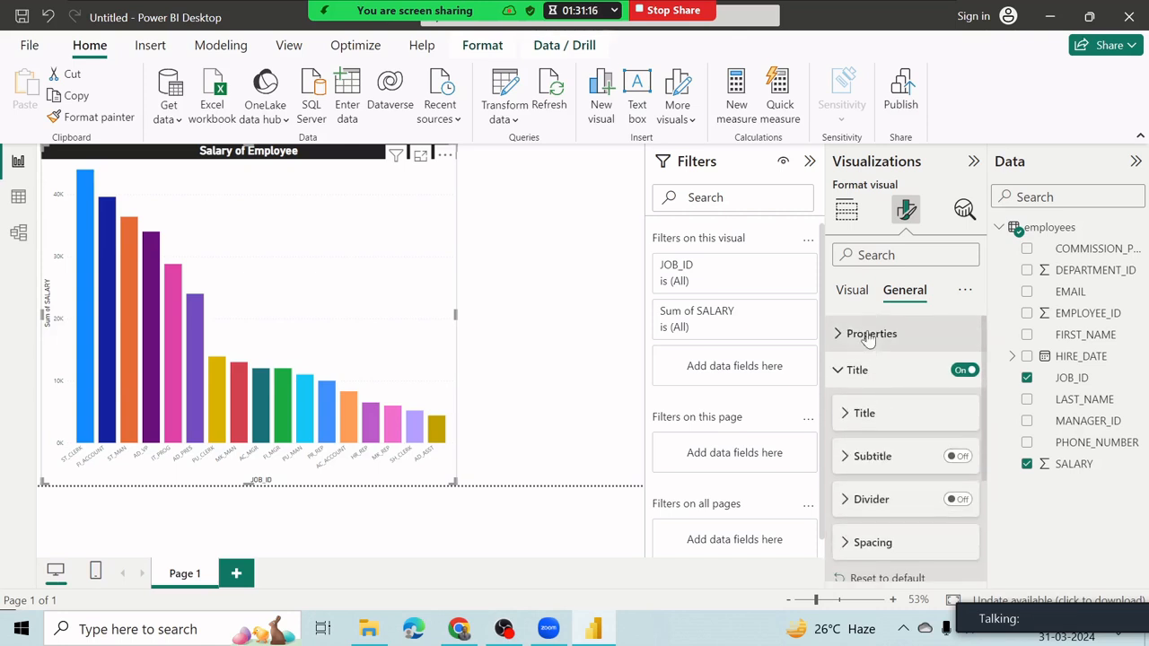
pyautogui.click(836, 370)
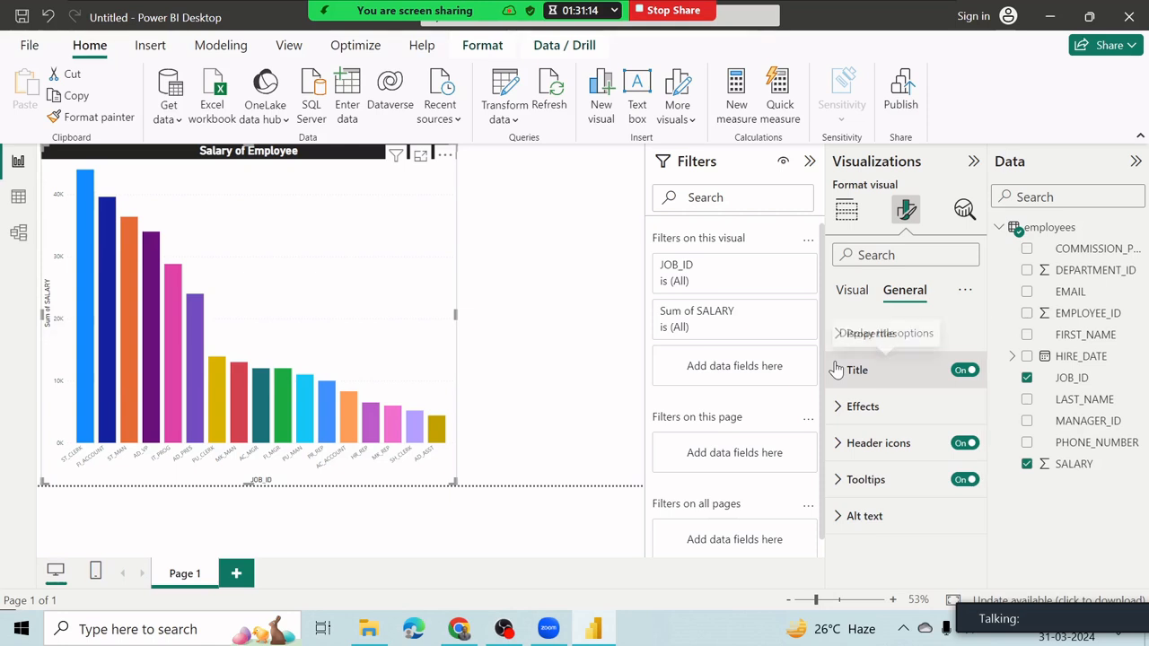
# Make the column chart's X-axis value labels bold and color them orange
pyautogui.click(838, 301)
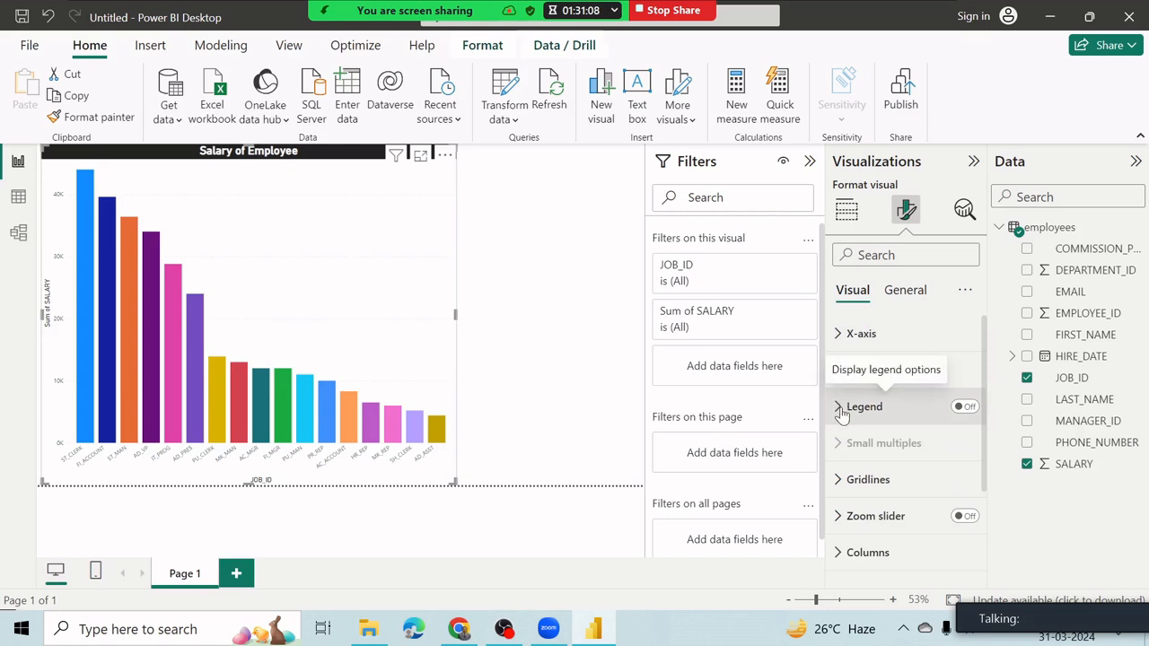
pyautogui.click(837, 336)
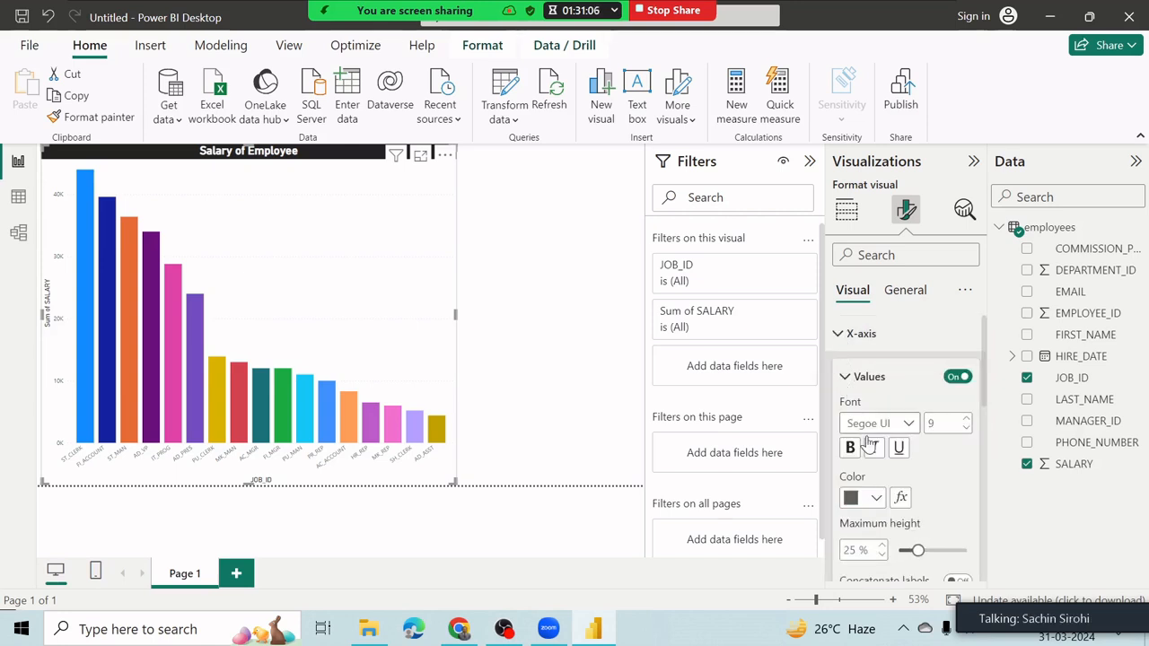
pyautogui.scroll(-3, 869, 443)
pyautogui.scroll(1, 868, 378)
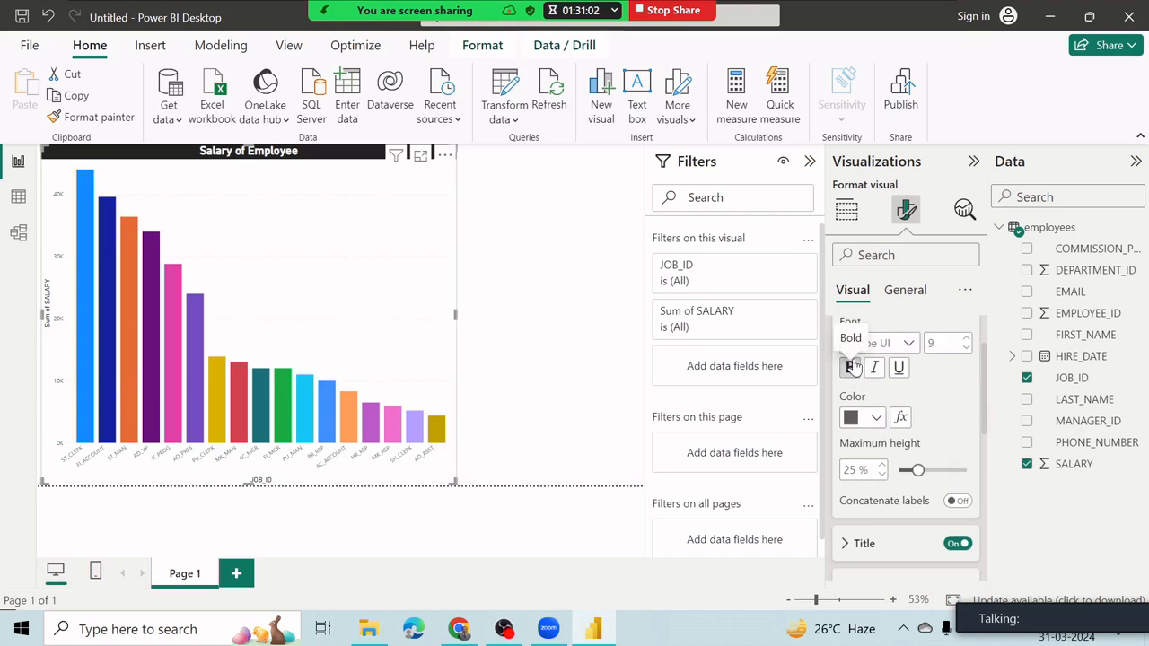
pyautogui.click(853, 368)
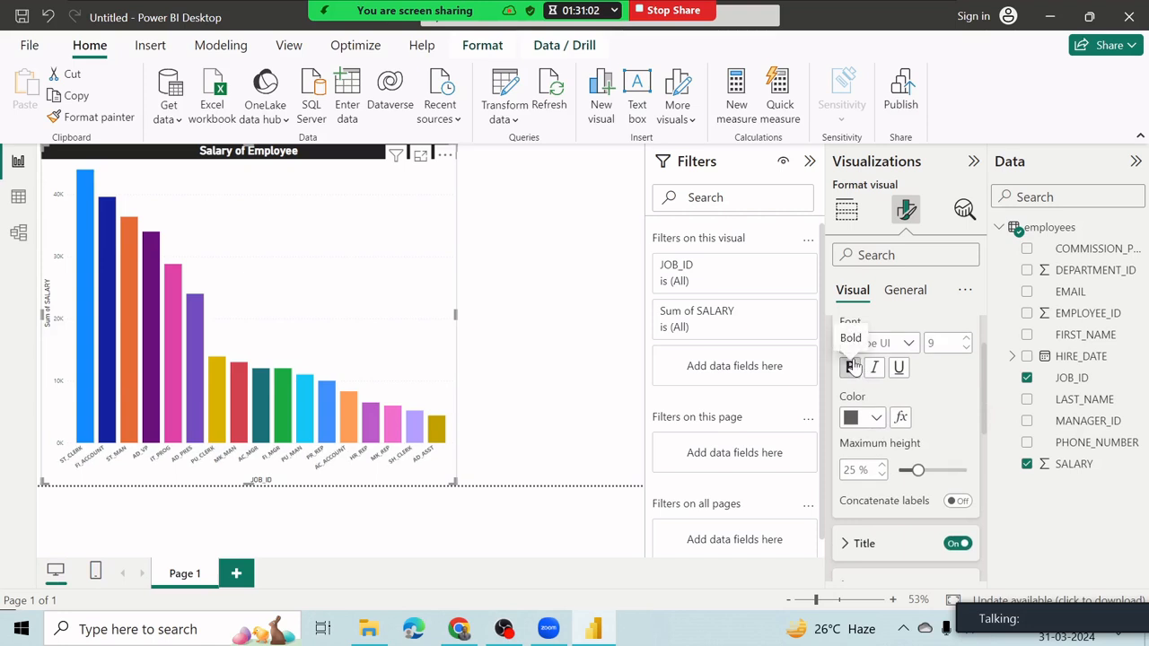
pyautogui.click(876, 419)
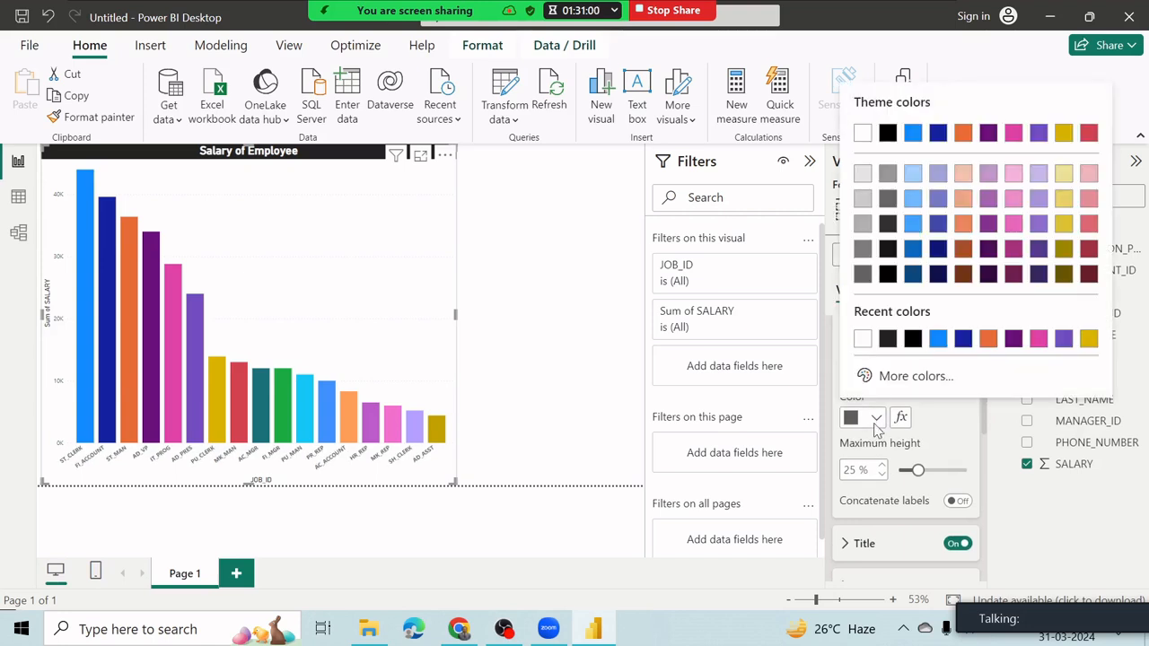
pyautogui.click(983, 346)
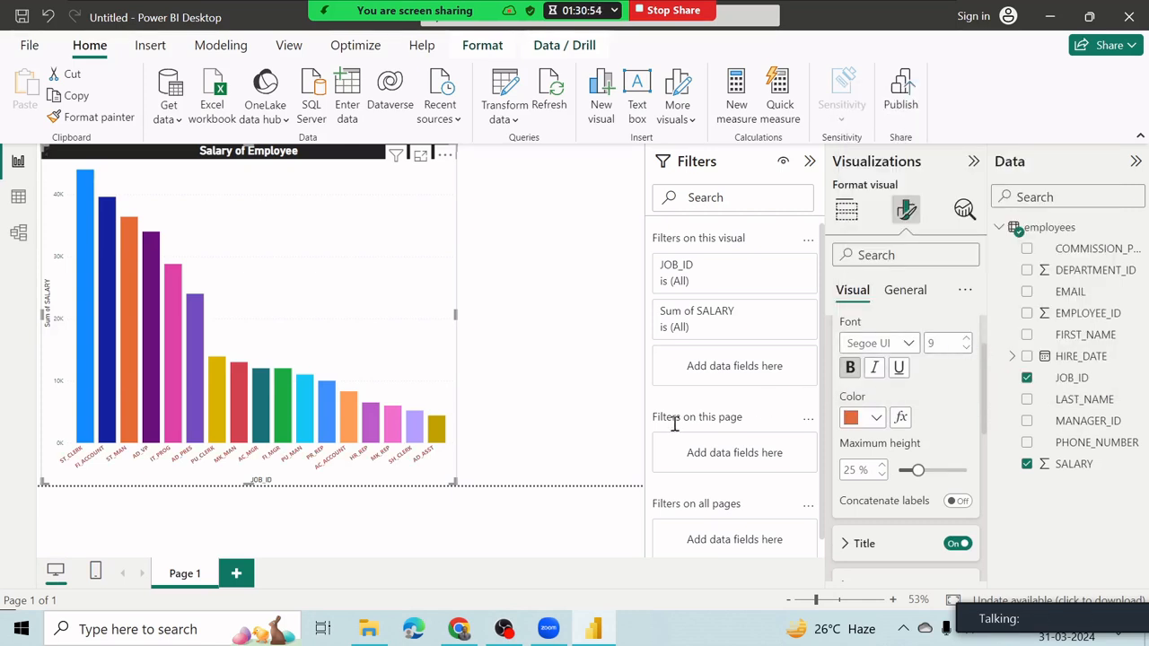
# Resize the chart to span the full page width at a reduced height, and set the X-axis values' font size to 10
pyautogui.moveTo(464, 492); pyautogui.dragTo(643, 355)
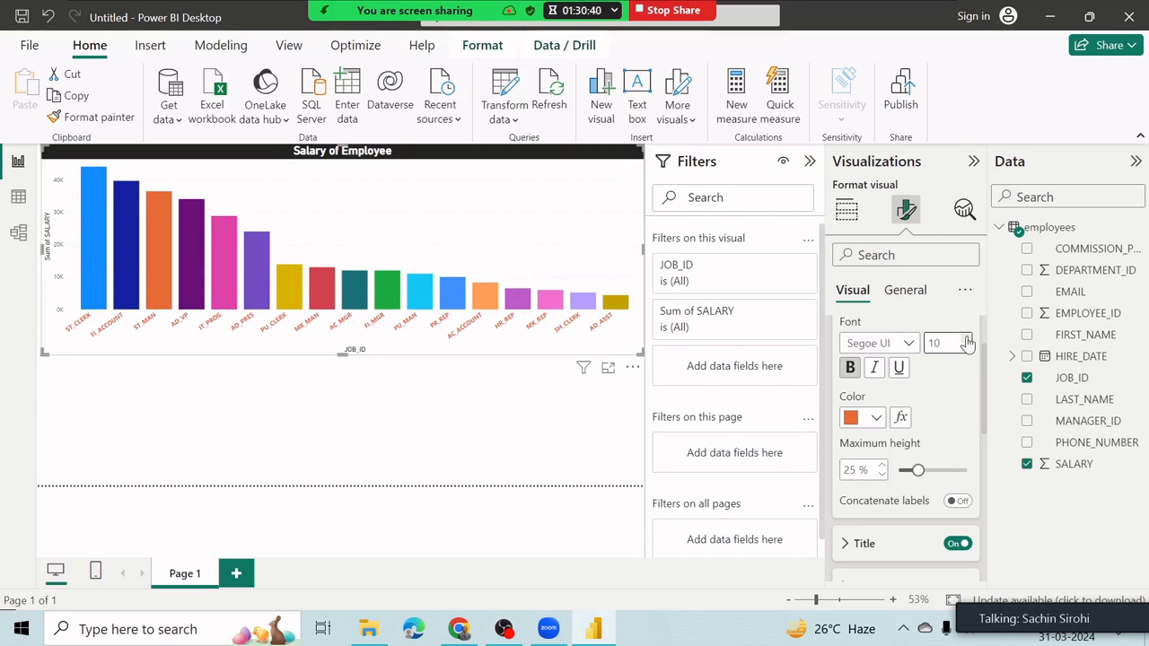
pyautogui.scroll(2, 907, 359)
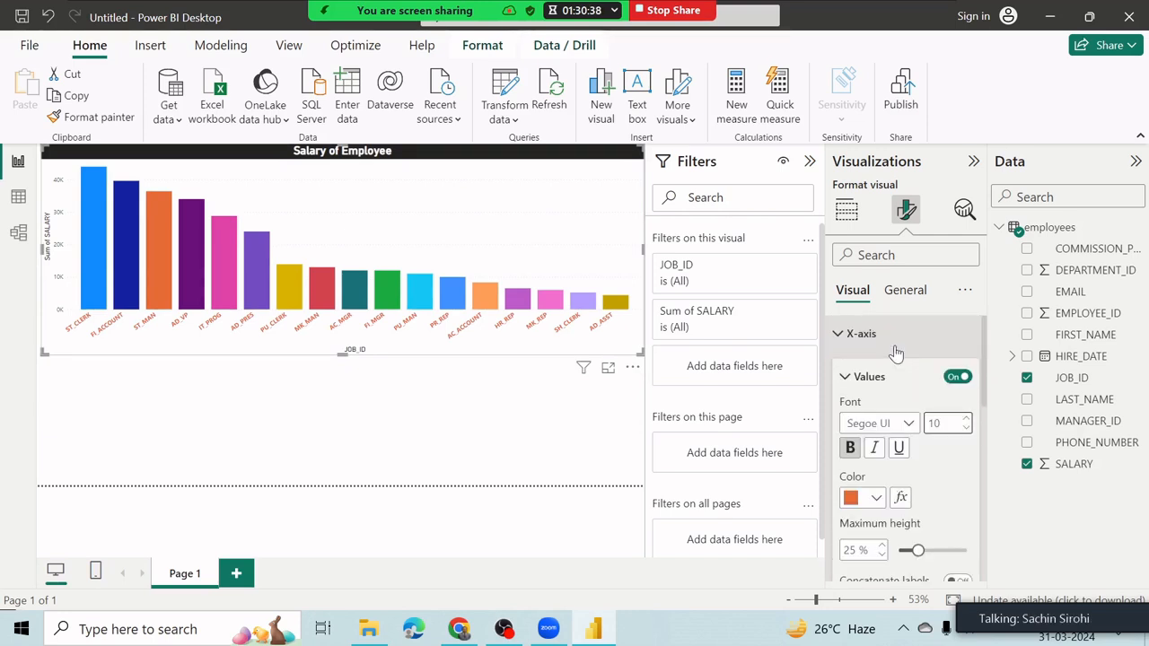
pyautogui.click(846, 378)
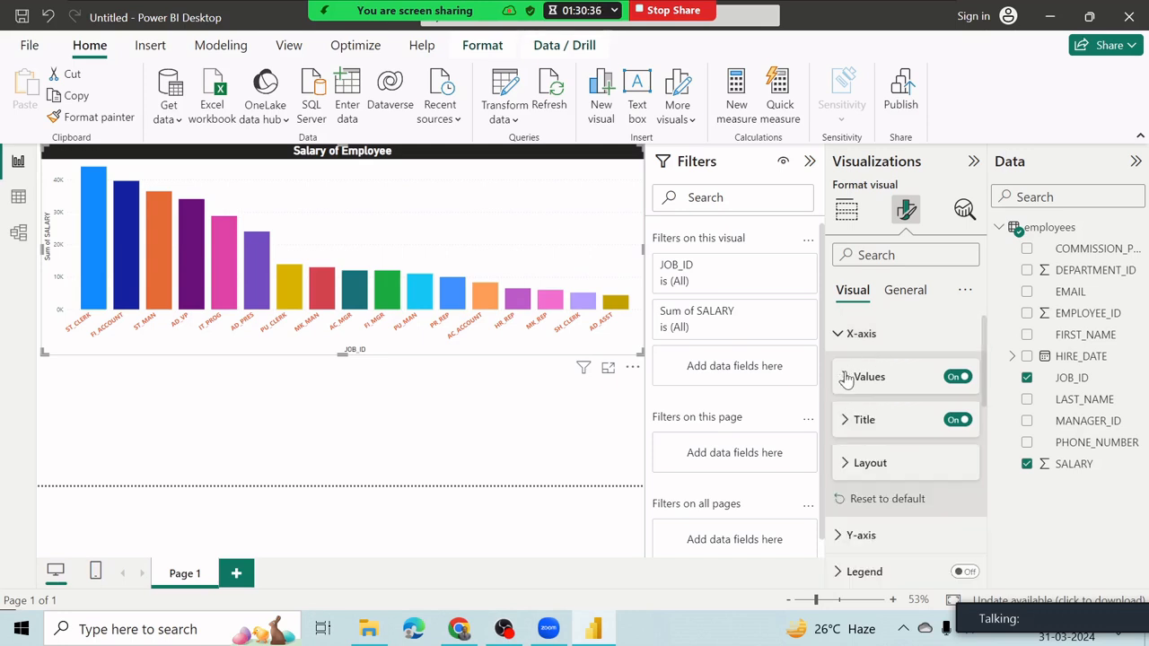
pyautogui.click(841, 345)
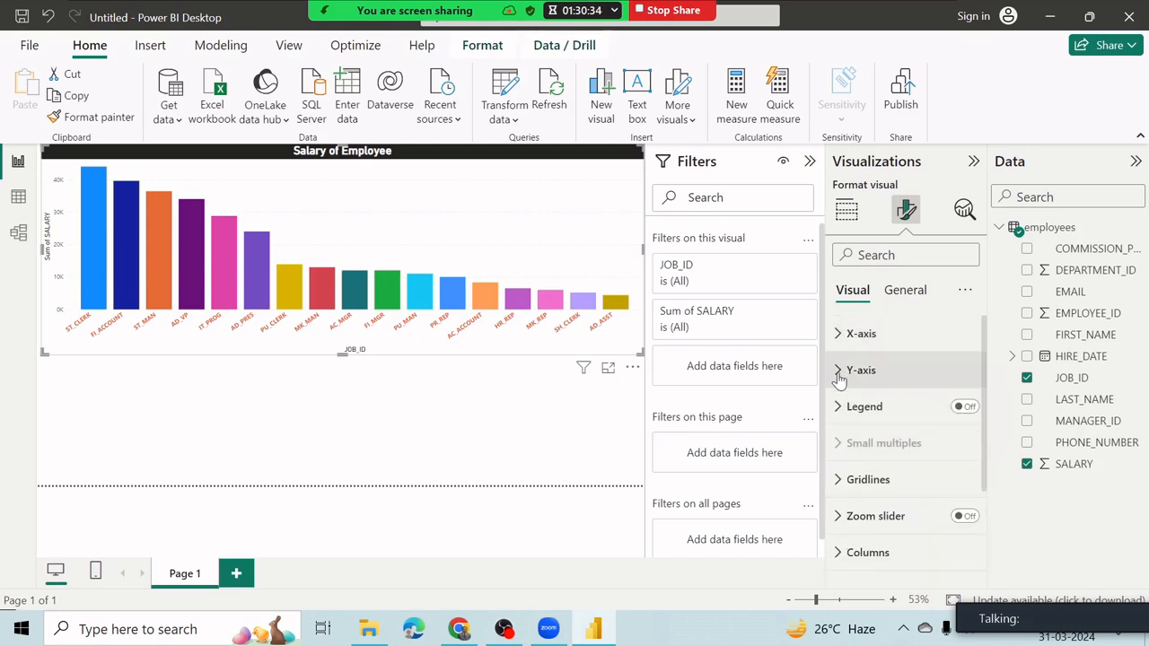
# Open the chart's Y-axis settings and examine the range options
pyautogui.click(840, 372)
pyautogui.scroll(-2, 894, 469)
pyautogui.scroll(2, 907, 462)
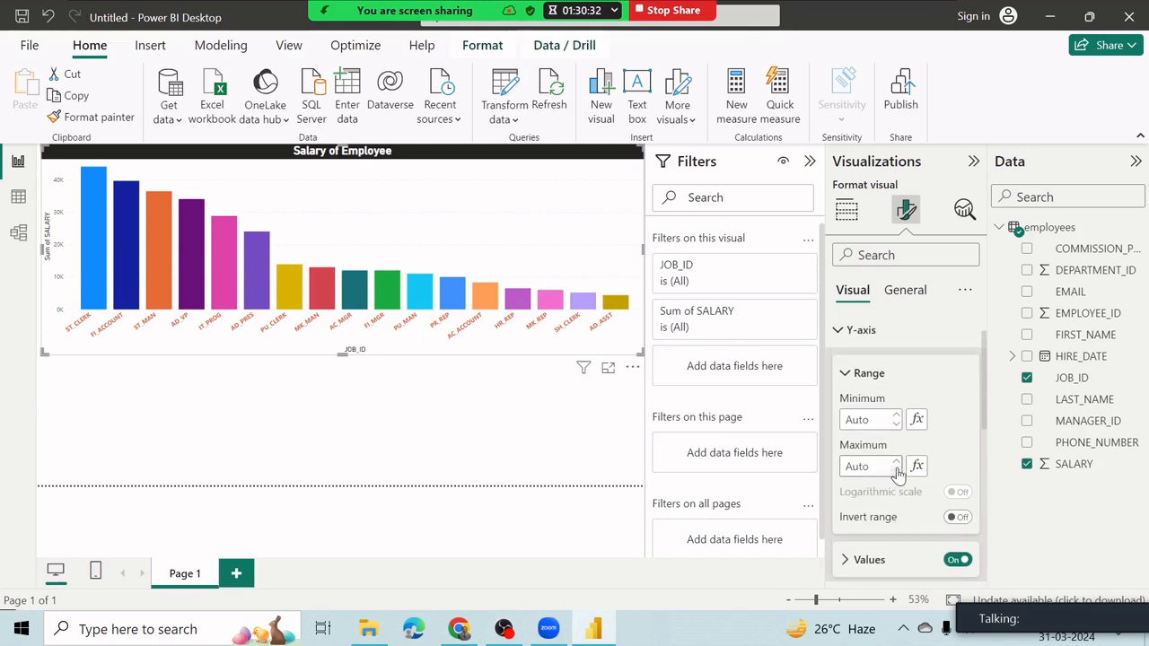
pyautogui.click(837, 372)
pyautogui.click(838, 372)
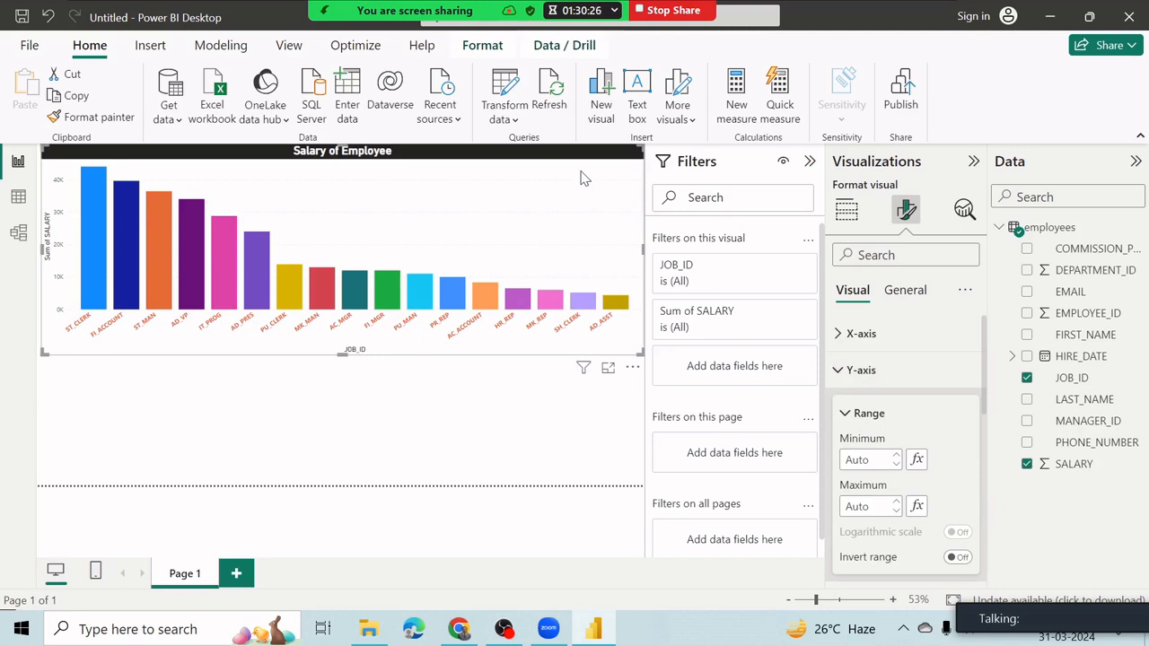
pyautogui.click(835, 375)
pyautogui.click(842, 371)
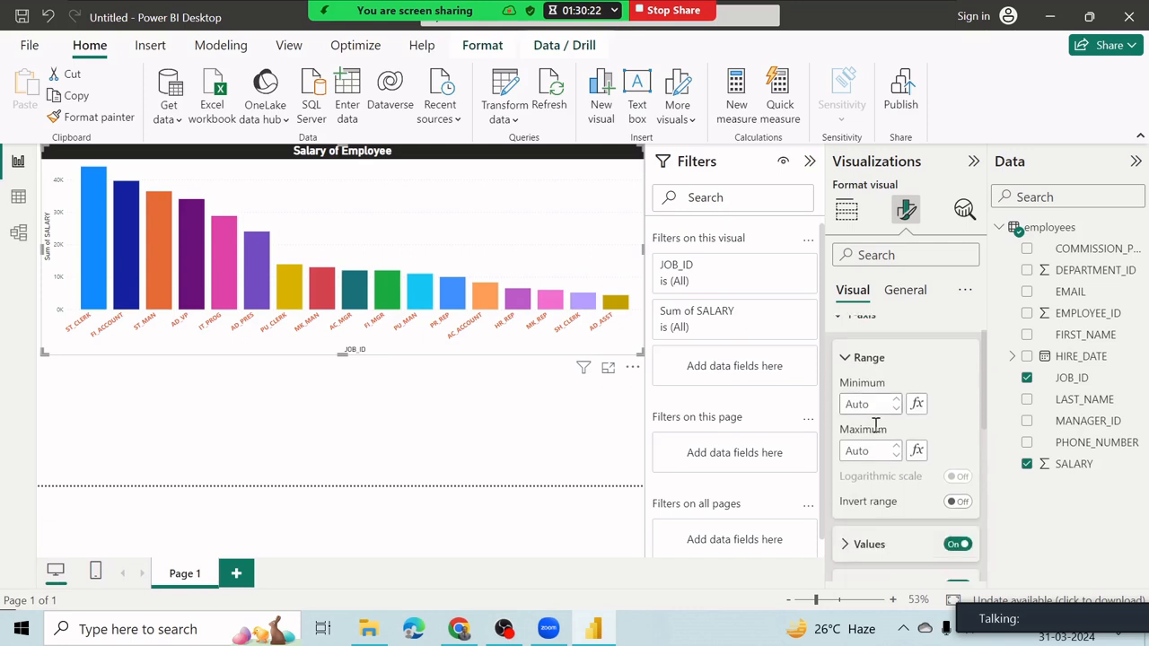
# Format the Y-axis value labels with font size 12, bold style and orange color
pyautogui.scroll(-3, 885, 449)
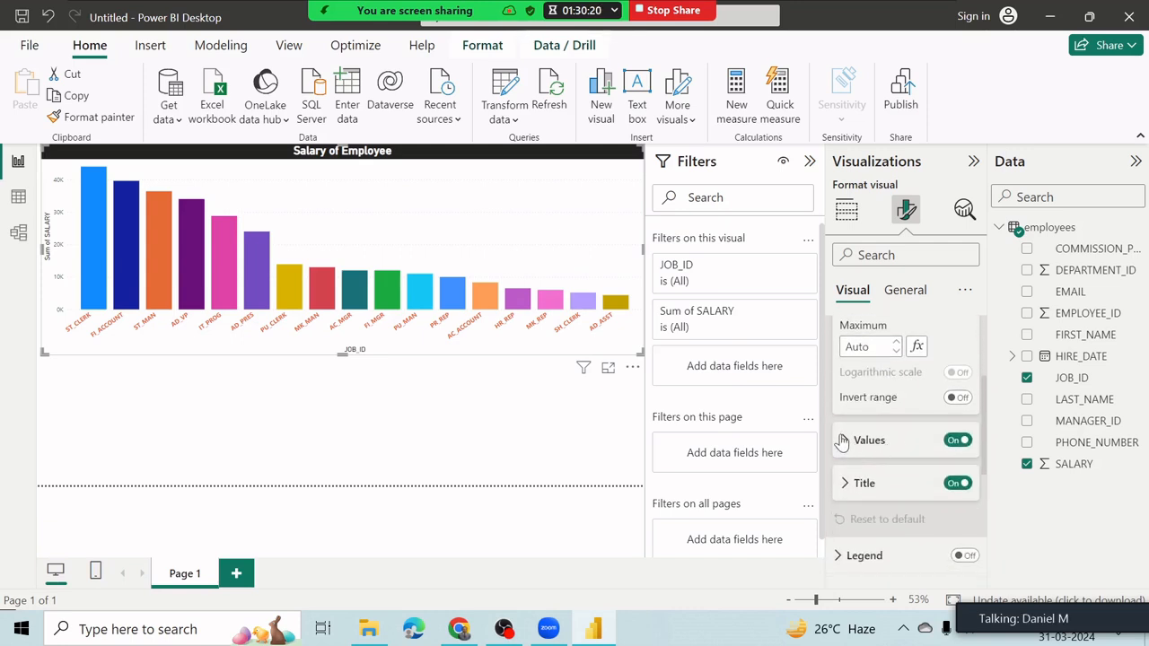
pyautogui.click(843, 442)
pyautogui.scroll(-1, 993, 426)
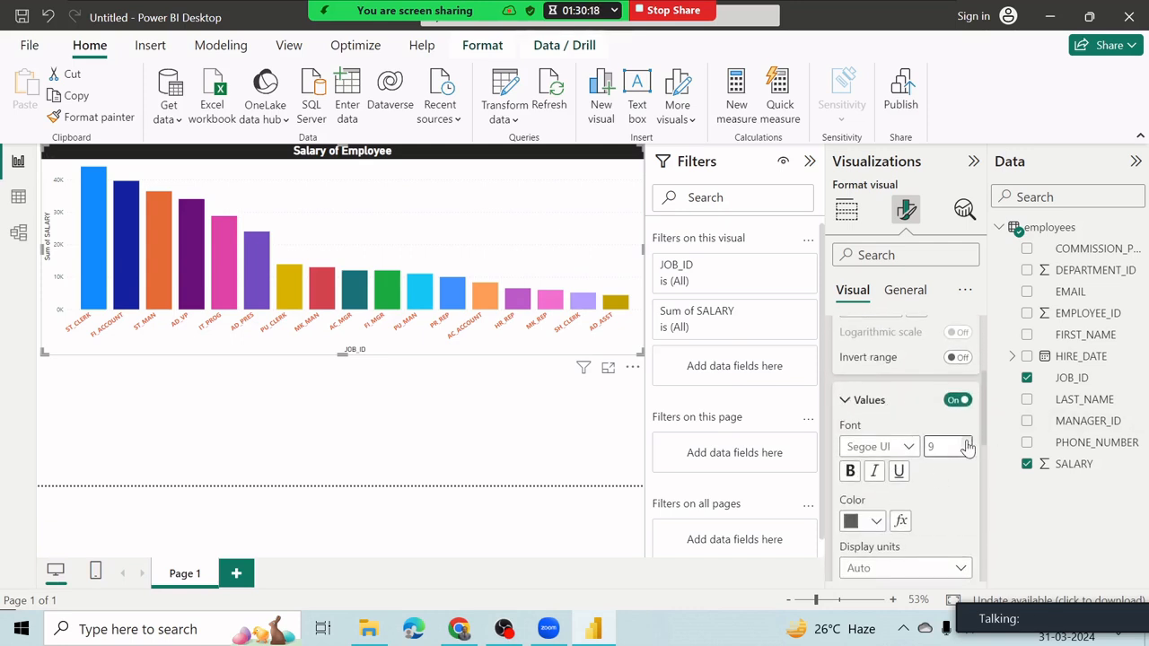
pyautogui.click(967, 443)
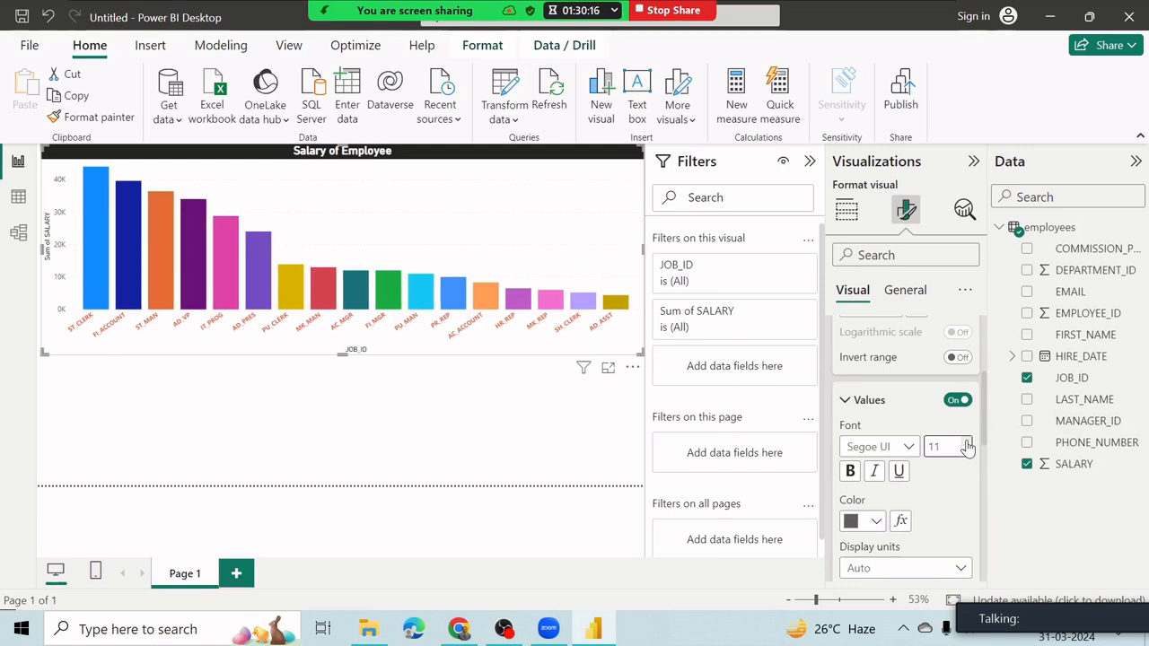
pyautogui.click(850, 472)
pyautogui.click(876, 522)
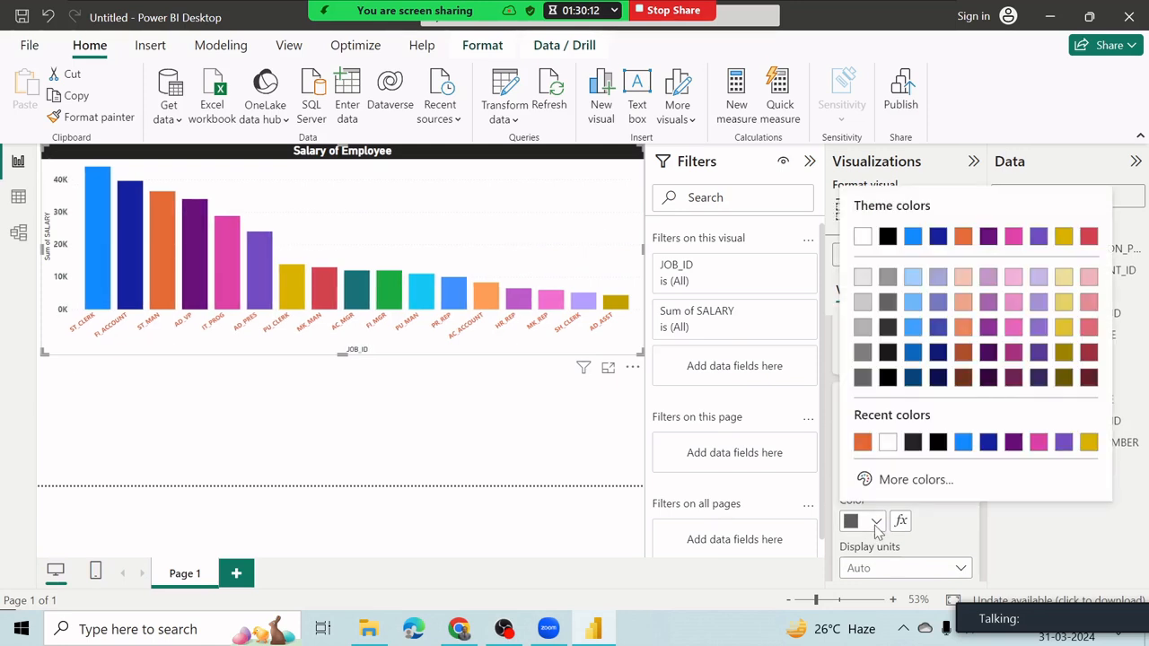
pyautogui.click(862, 440)
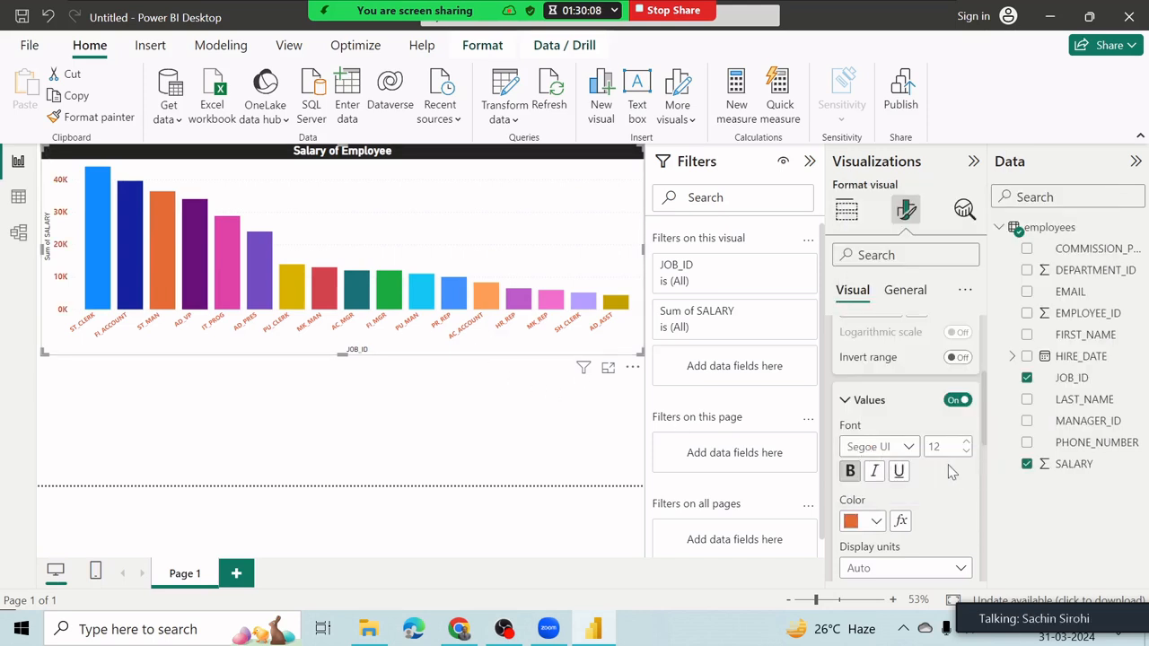
# Make the Y-axis title bold and set its font size to 16
pyautogui.scroll(-3, 952, 475)
pyautogui.scroll(-2, 941, 467)
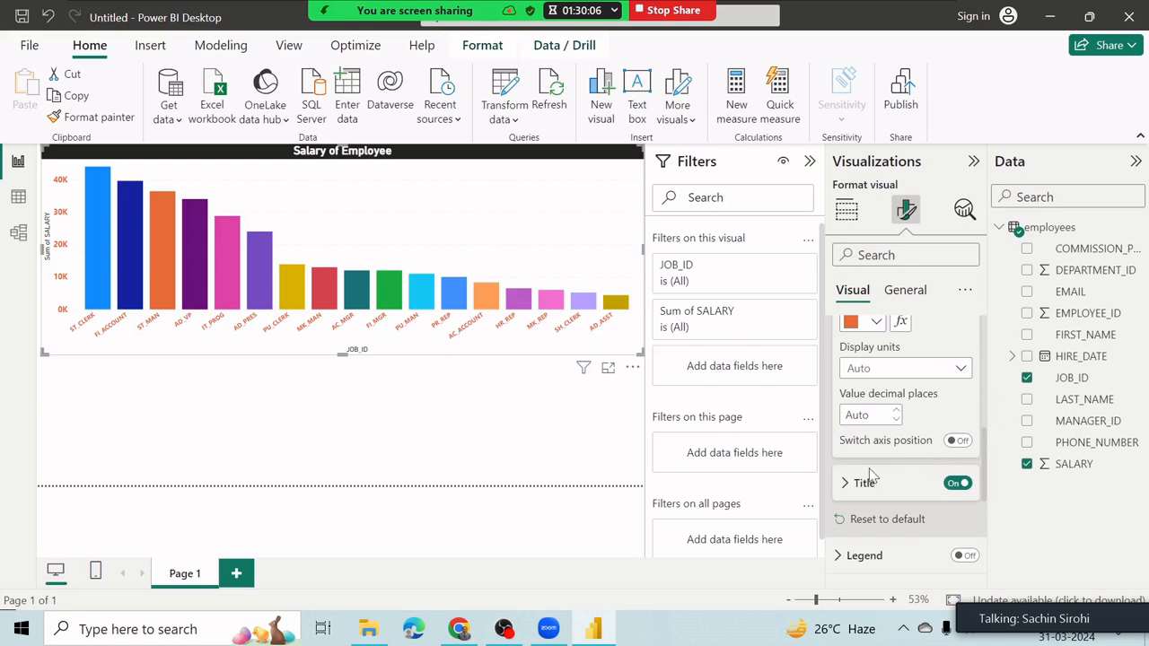
pyautogui.click(844, 485)
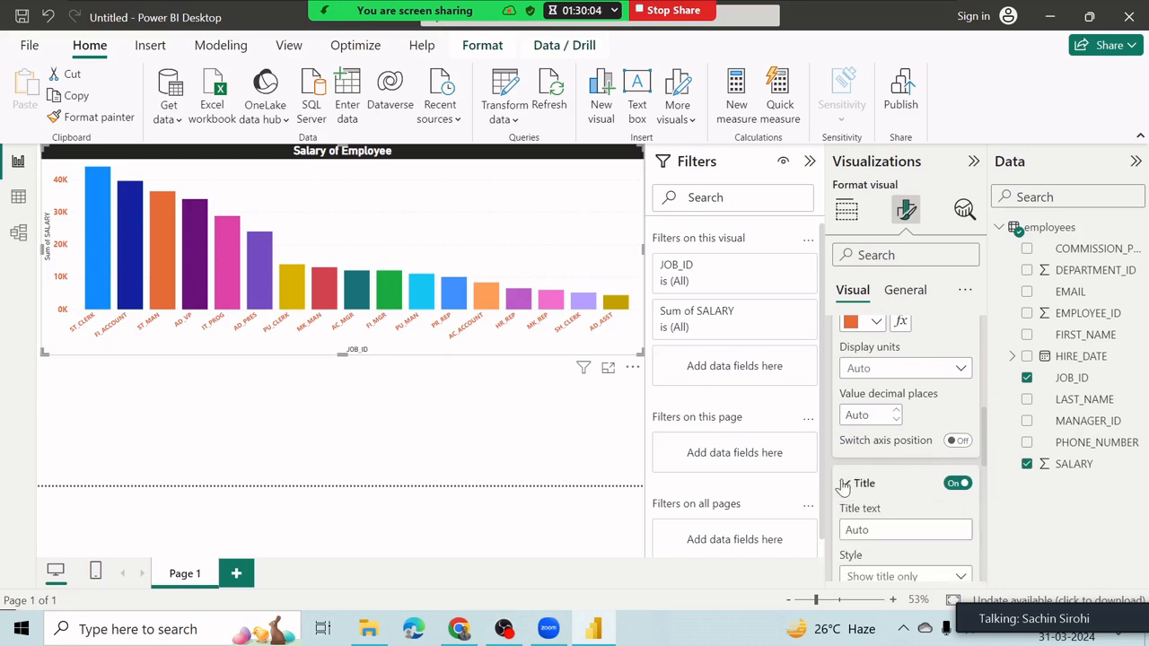
pyautogui.scroll(-2, 849, 485)
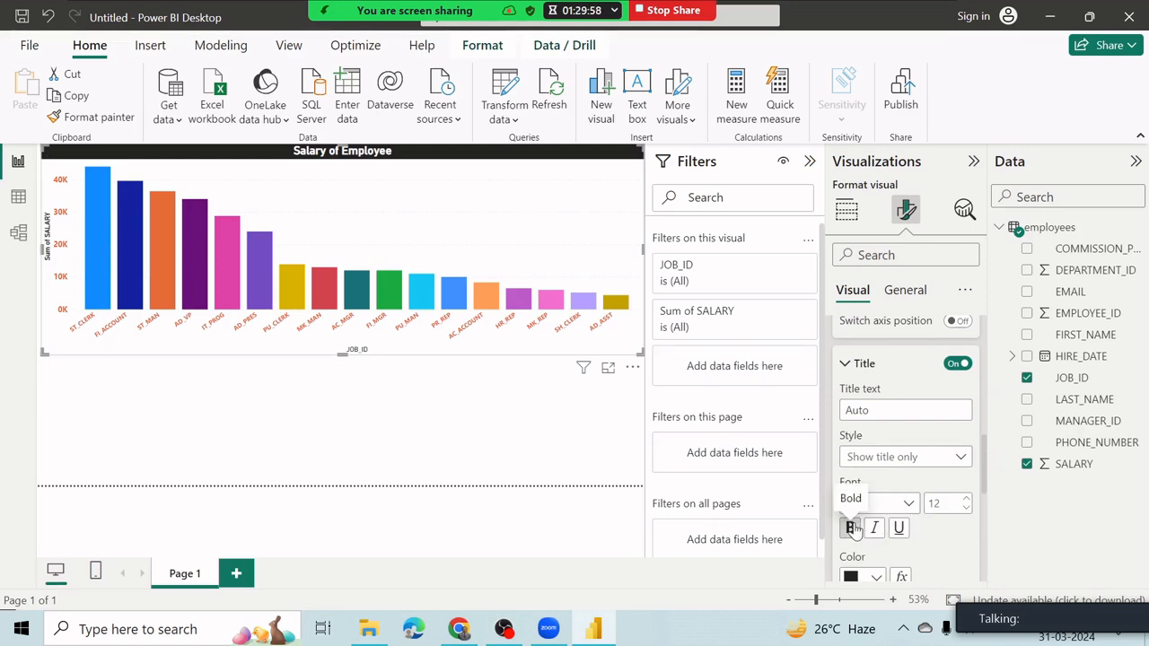
pyautogui.click(853, 530)
pyautogui.scroll(-1, 876, 534)
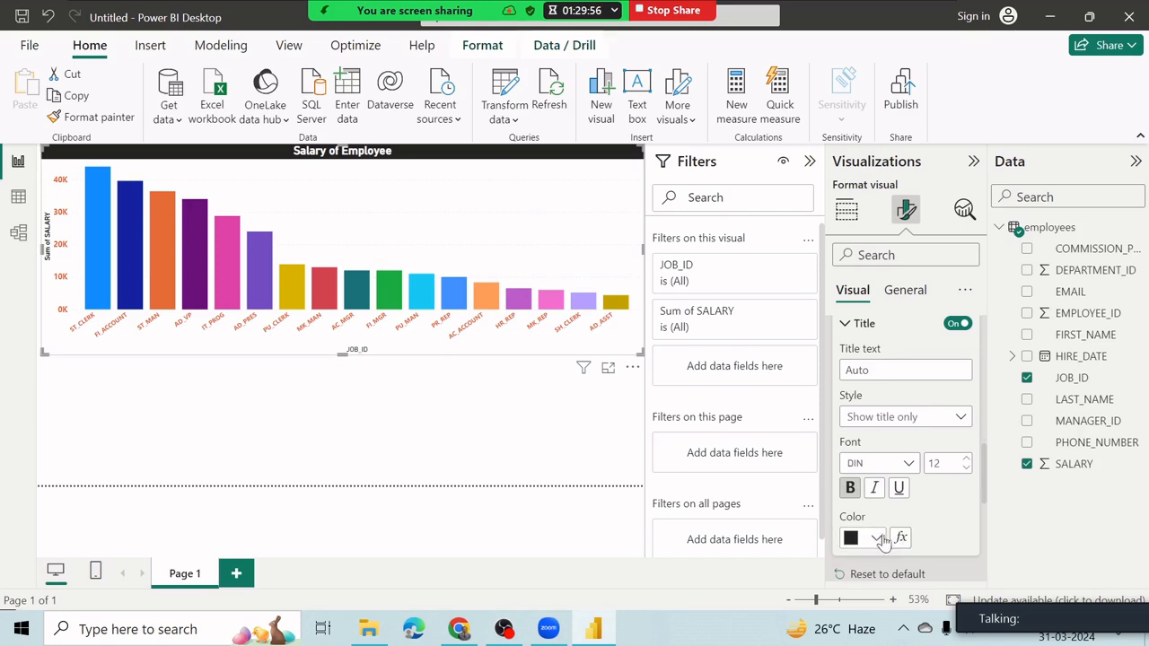
pyautogui.click(967, 460)
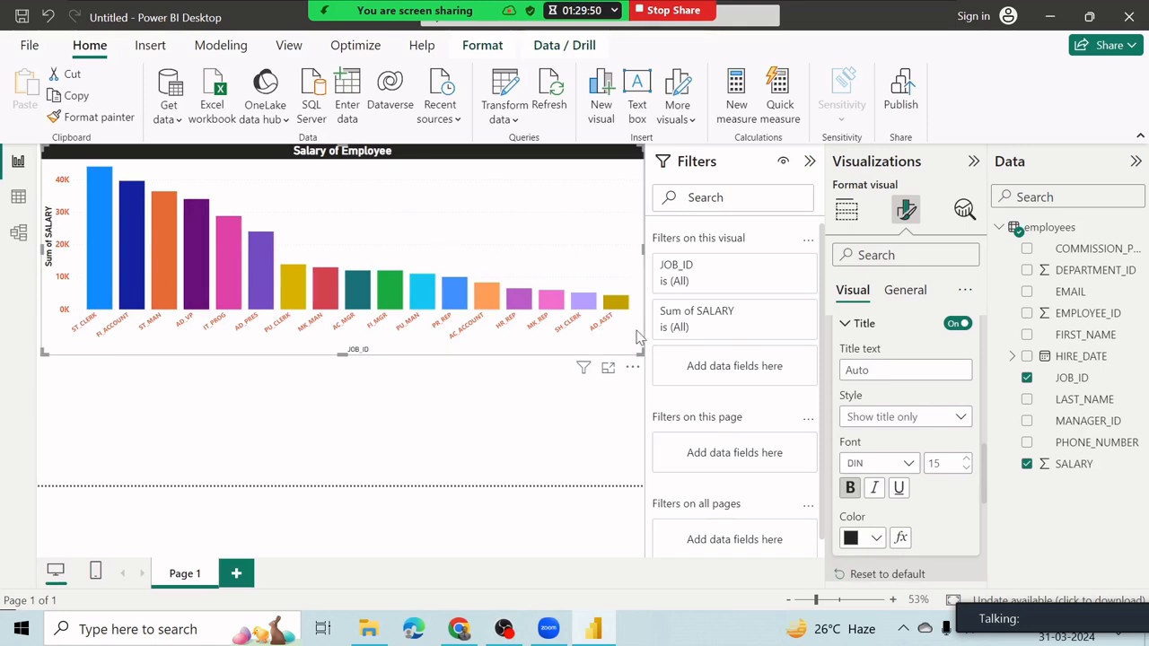
pyautogui.scroll(-2, 929, 518)
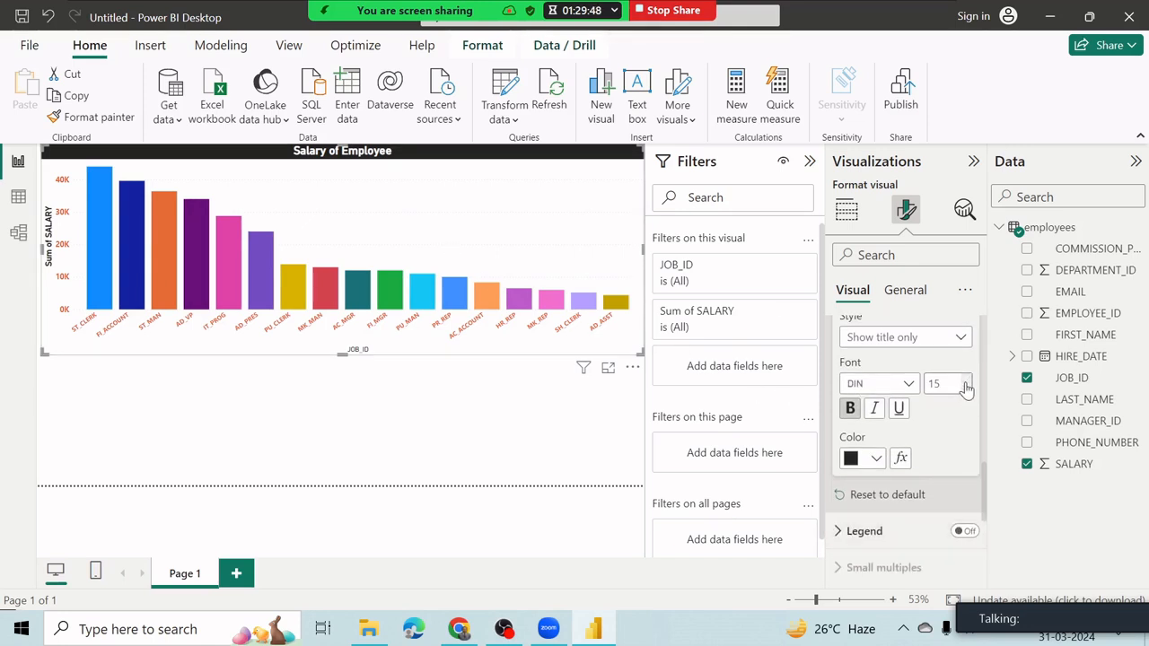
pyautogui.click(966, 380)
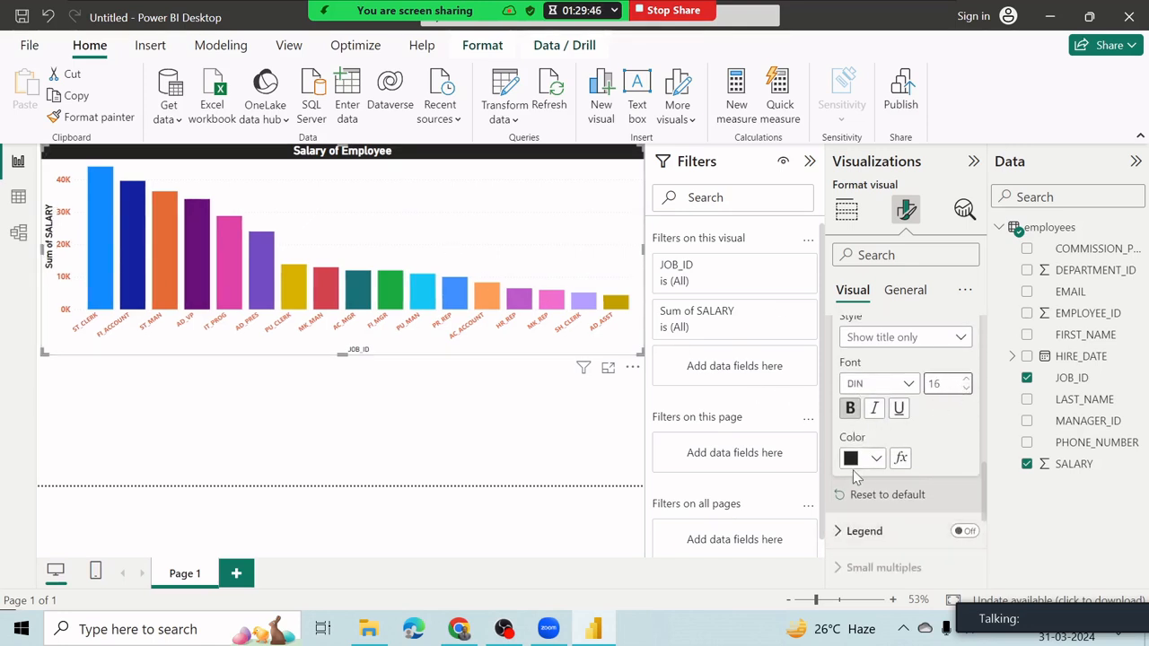
# Collapse the Y-axis title and values settings, followed by the whole Y-axis section
pyautogui.scroll(5, 862, 467)
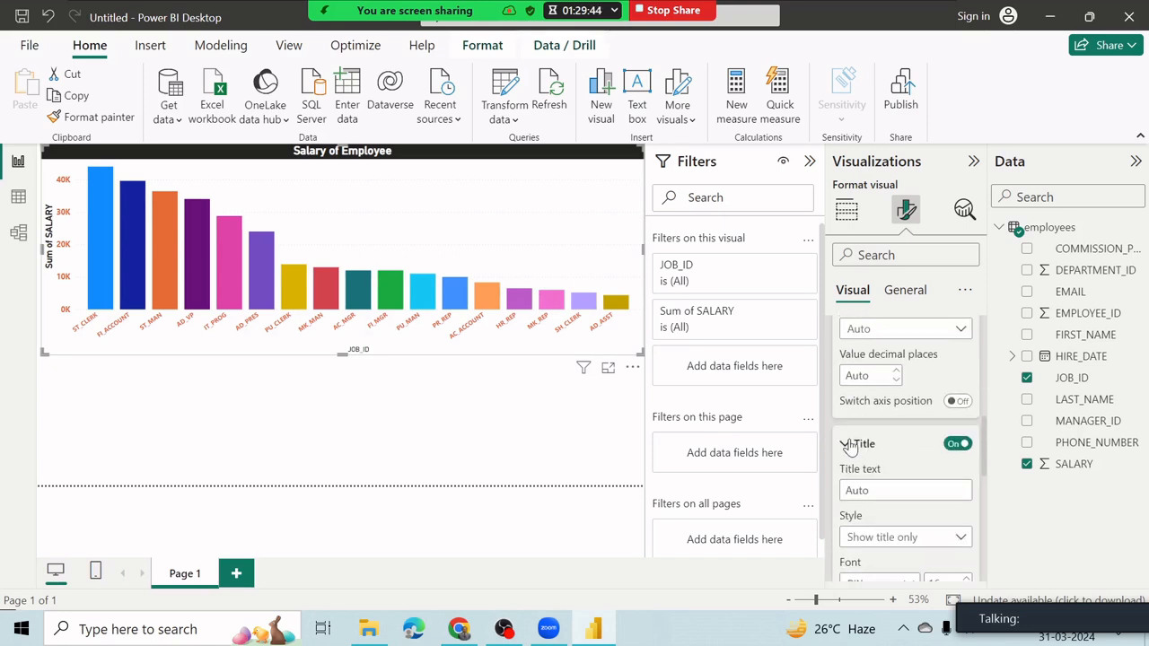
pyautogui.click(849, 446)
pyautogui.scroll(4, 888, 463)
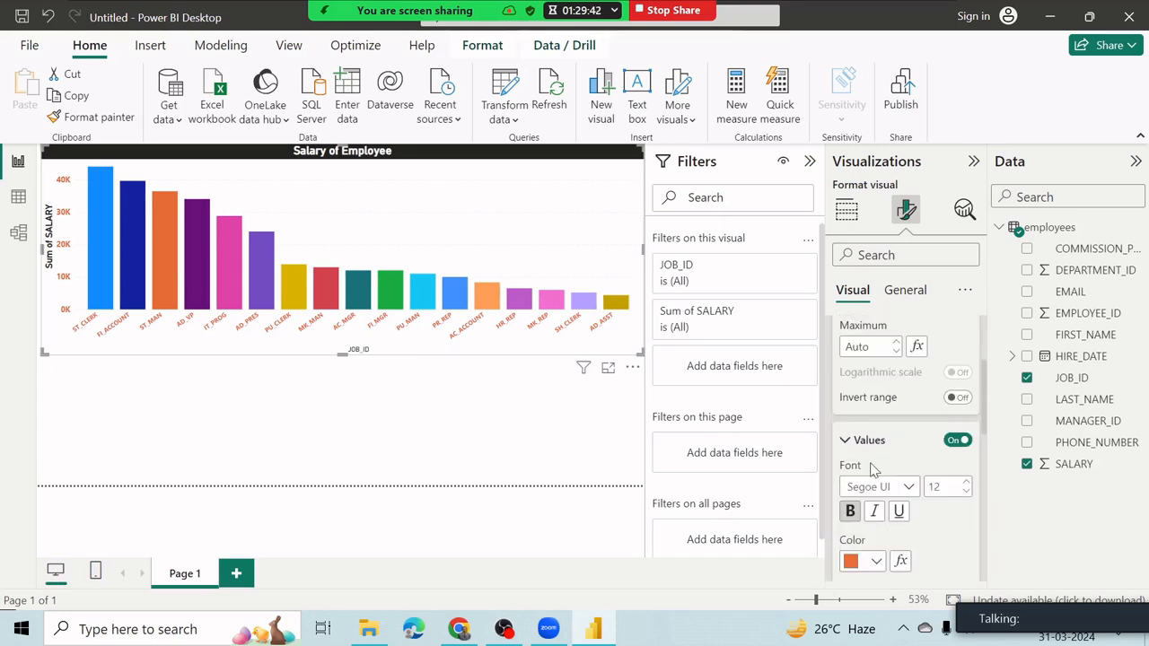
pyautogui.click(848, 449)
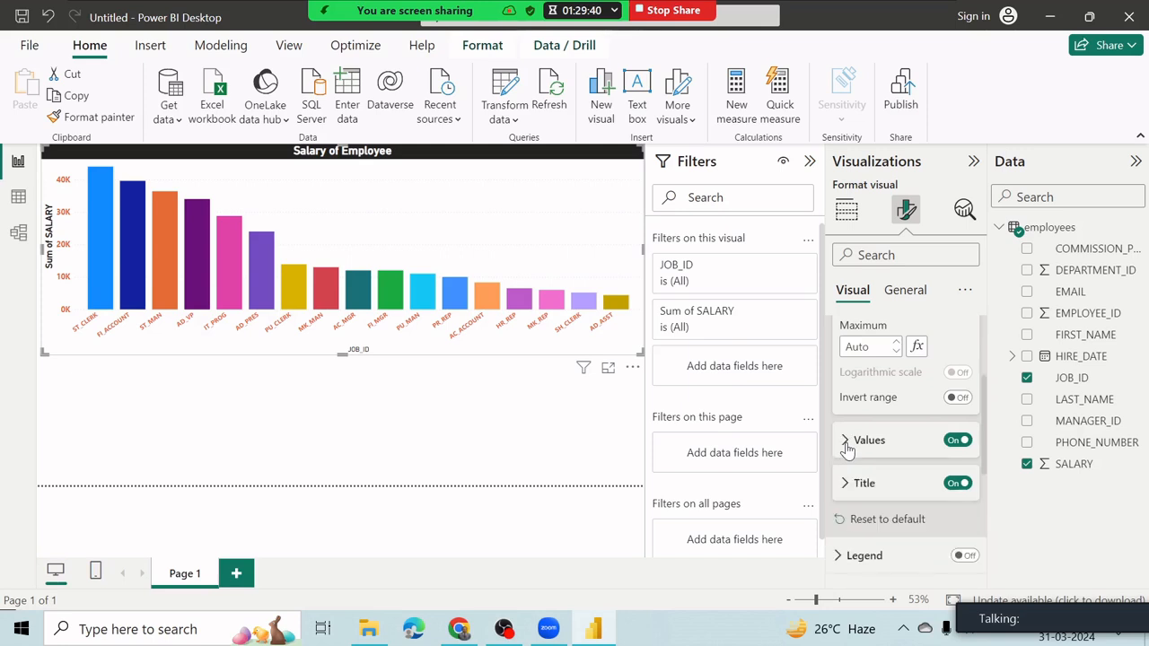
pyautogui.scroll(3, 868, 479)
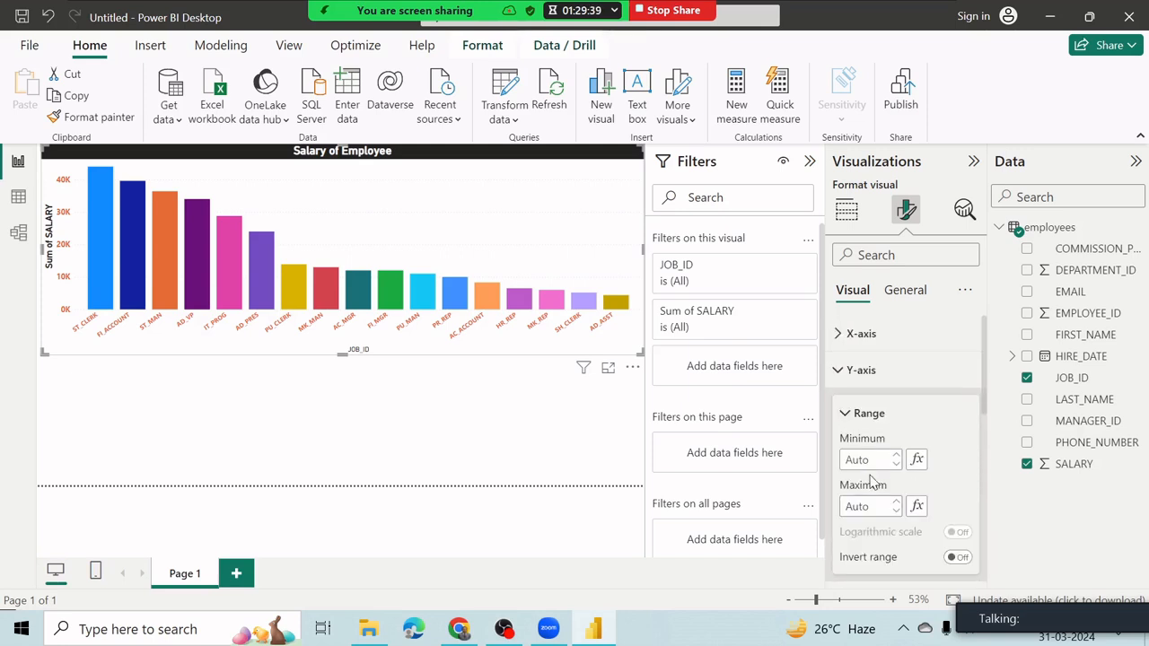
pyautogui.click(837, 370)
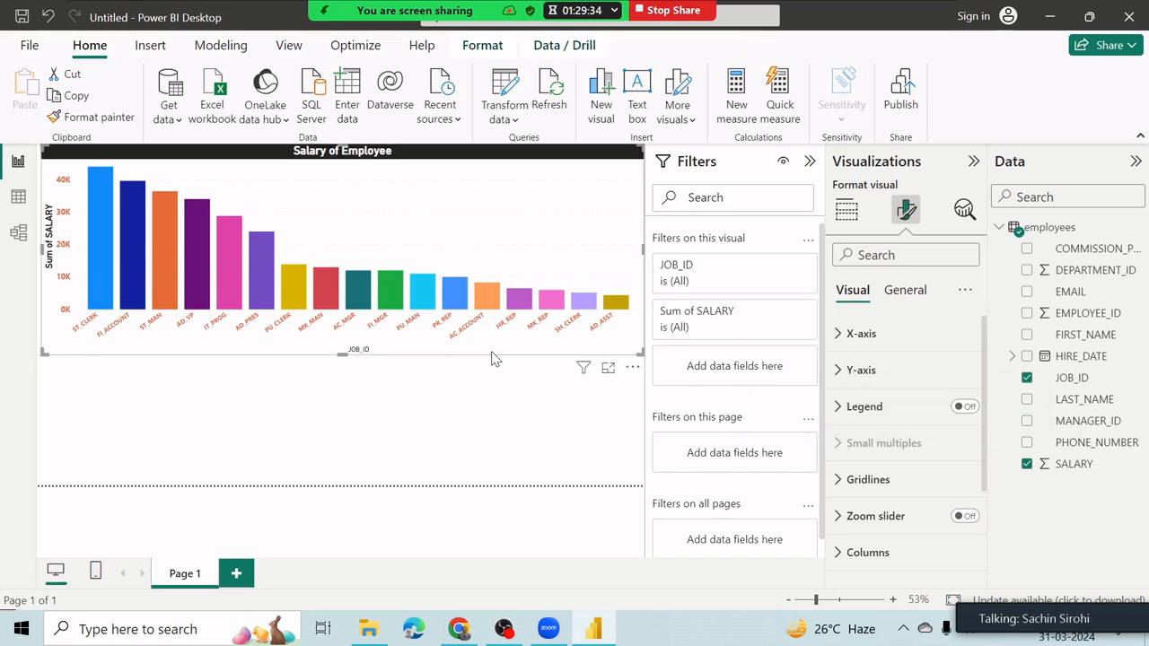
# Make the X-axis title bold with font size 16, and open its style options
pyautogui.click(837, 334)
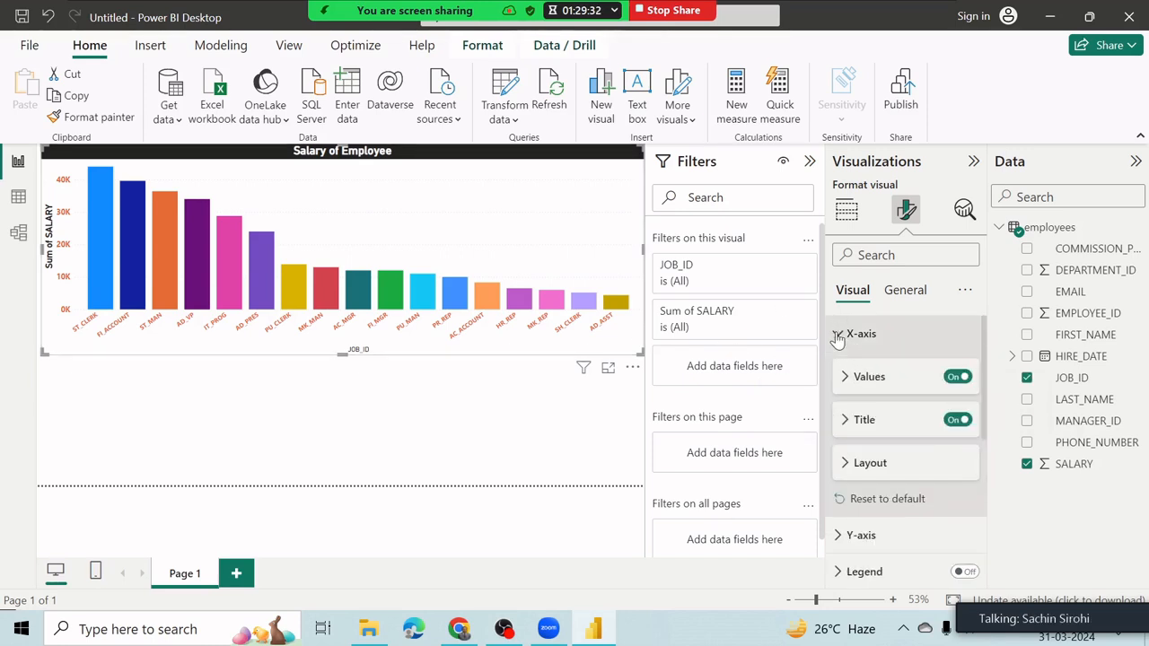
pyautogui.click(848, 420)
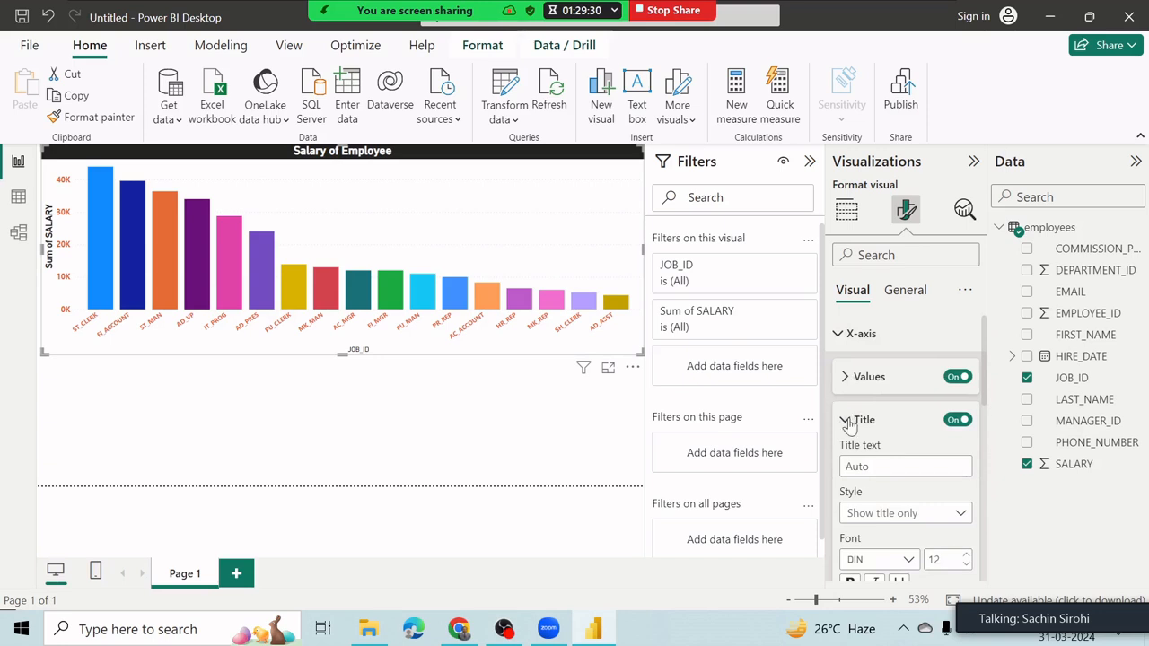
pyautogui.scroll(-1, 880, 498)
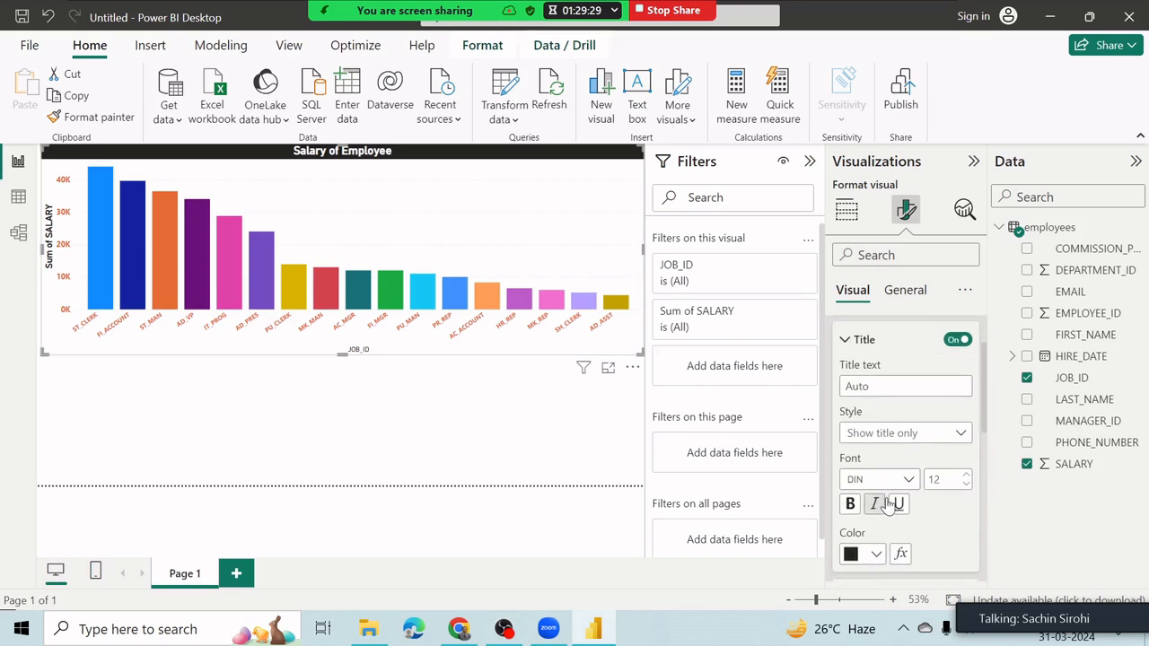
pyautogui.click(967, 476)
pyautogui.click(967, 476)
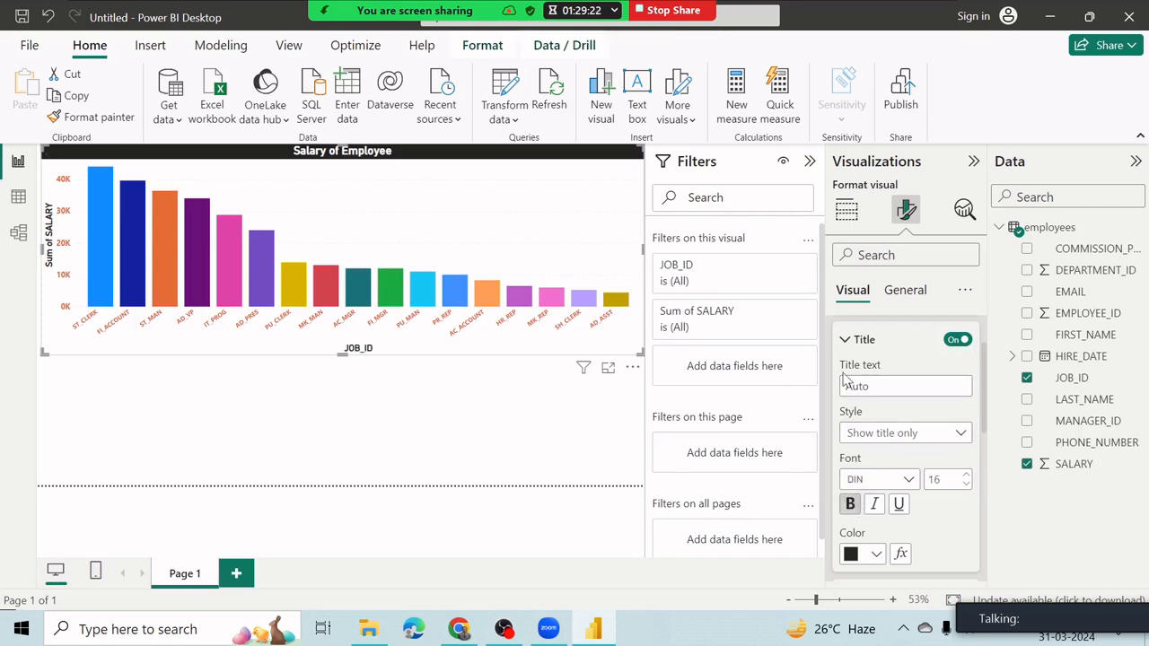
pyautogui.click(887, 435)
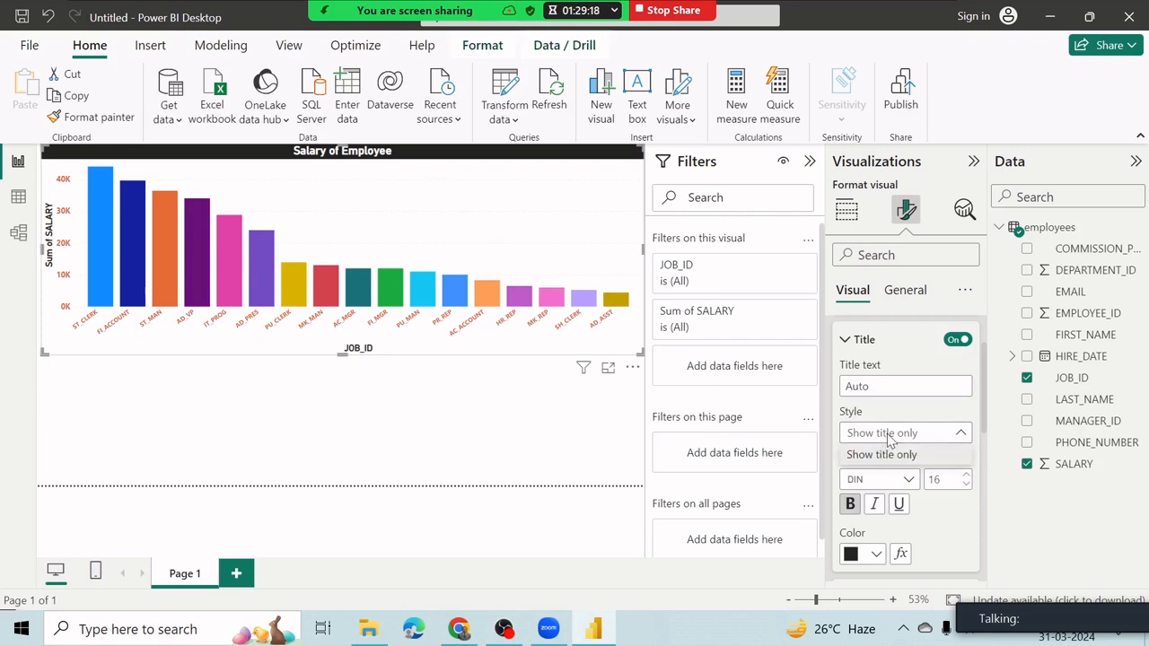
# Change the X-axis title text to "Job Title" with font size 18, and collapse the X-axis settings
pyautogui.click(883, 387)
pyautogui.click(880, 386)
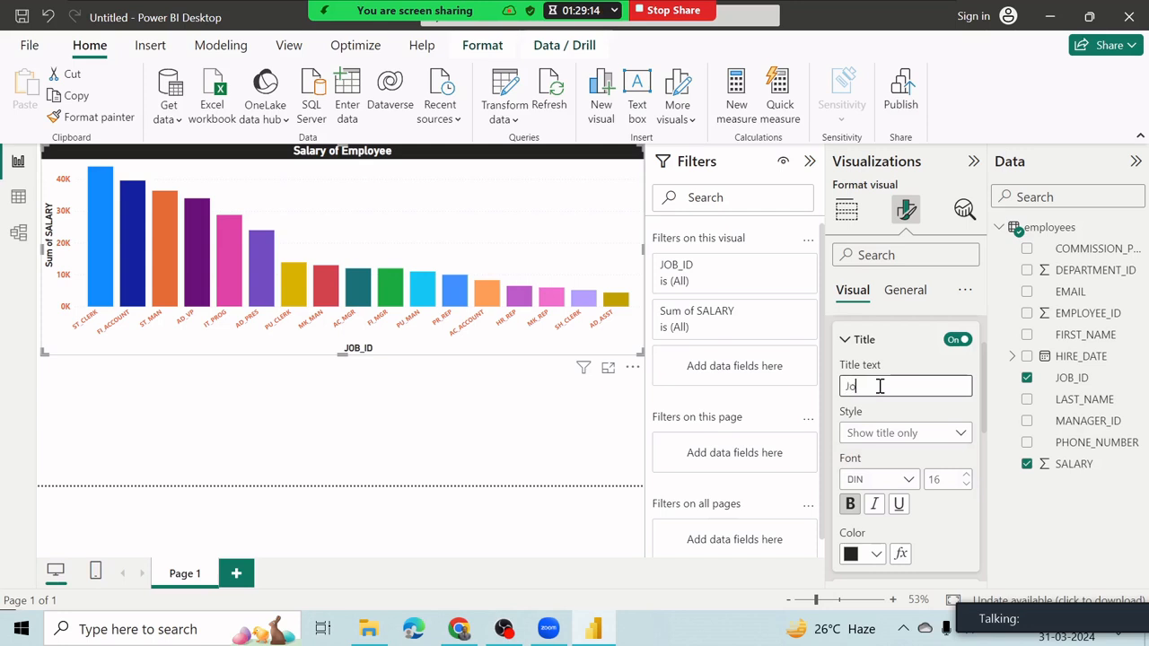
pyautogui.write('b Title')
pyautogui.click(963, 483)
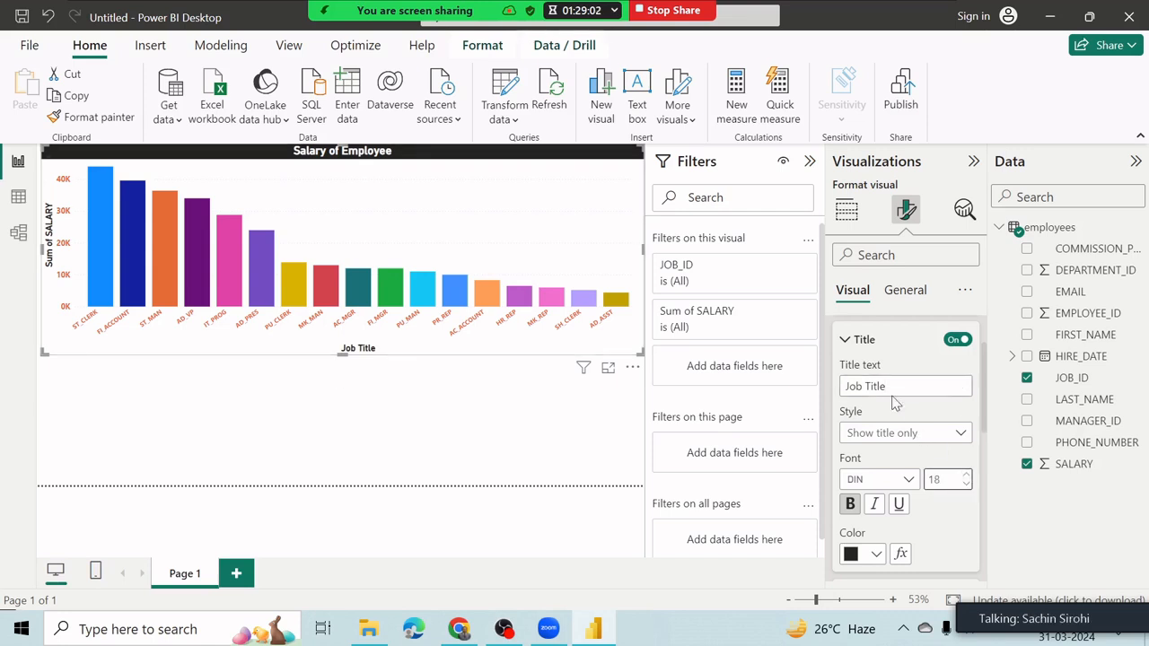
pyautogui.click(846, 341)
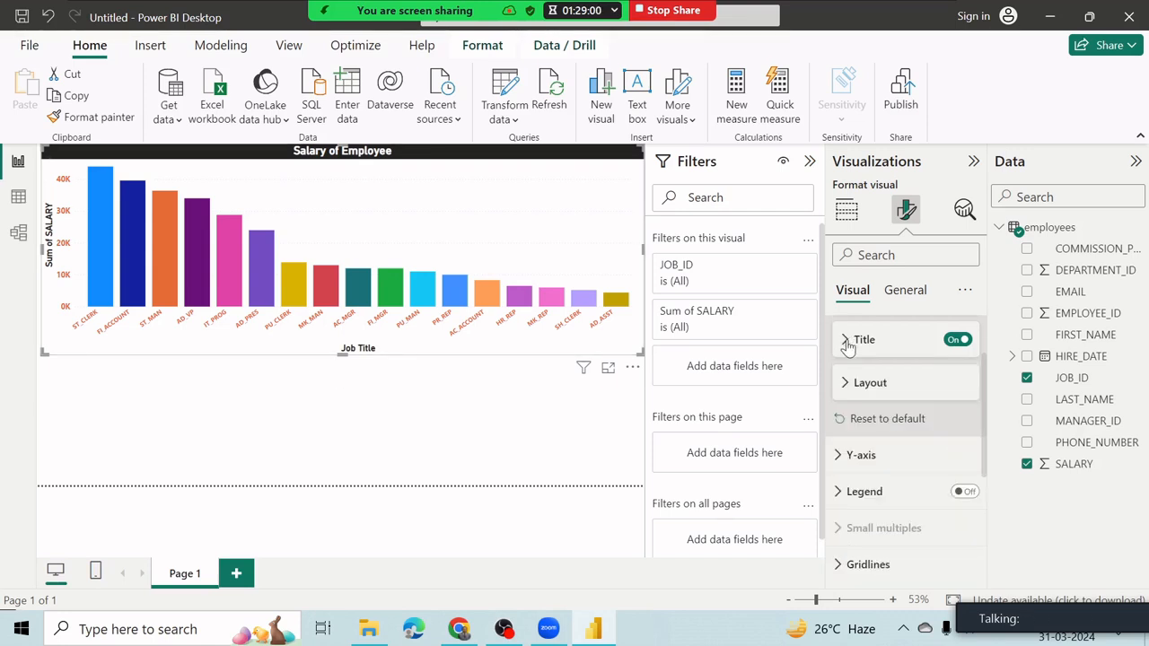
pyautogui.scroll(1, 848, 348)
pyautogui.click(844, 344)
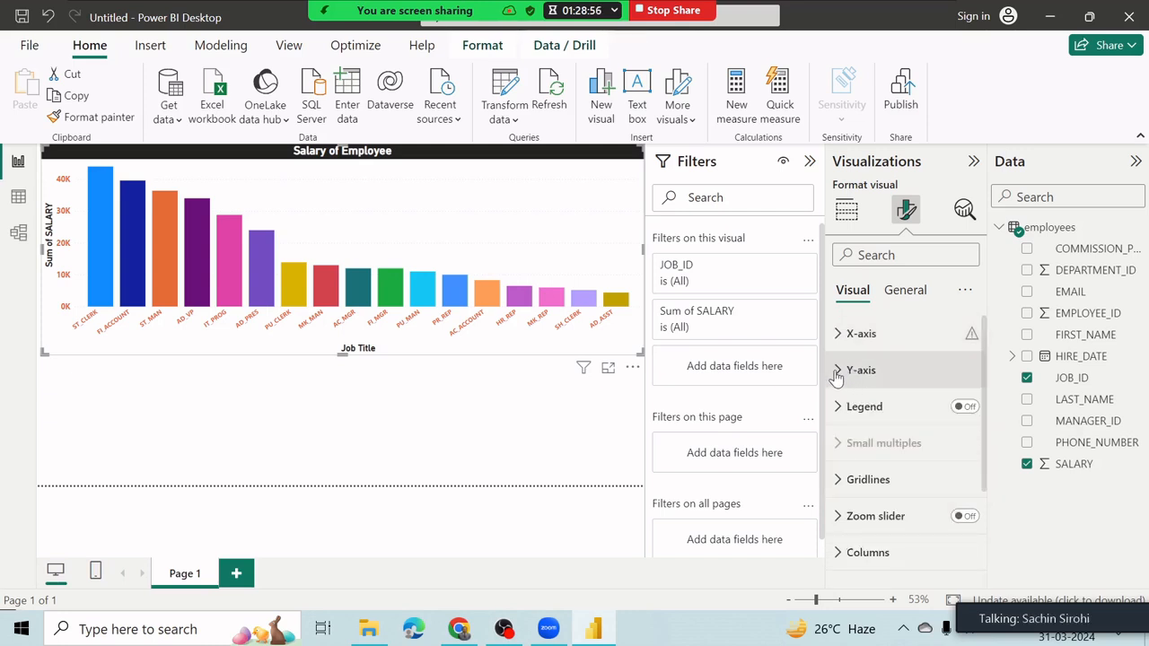
# Change the Y-axis title text to "Total Salary" and collapse the Y-axis settings
pyautogui.click(836, 372)
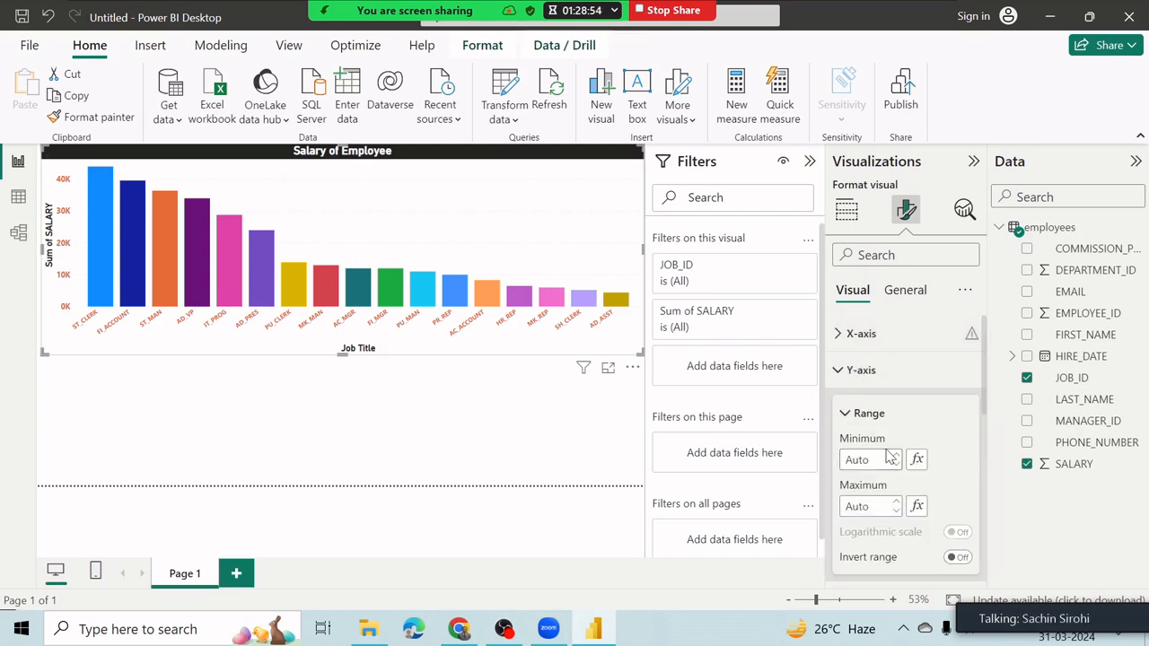
pyautogui.scroll(-1, 889, 456)
pyautogui.scroll(-2, 889, 454)
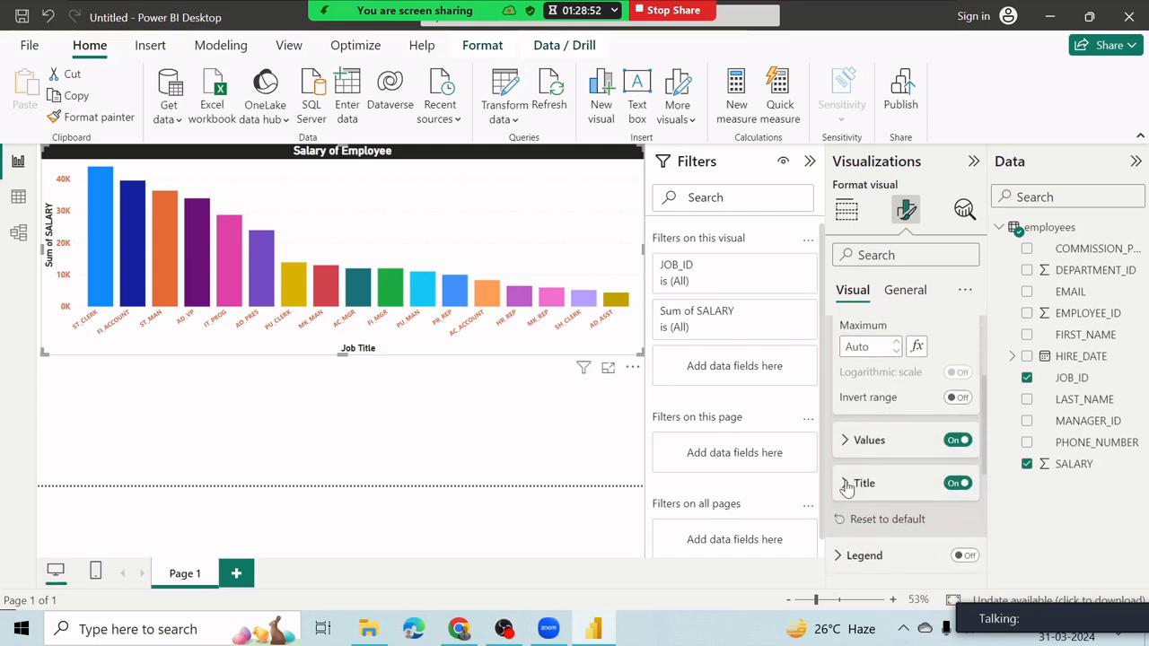
pyautogui.click(845, 484)
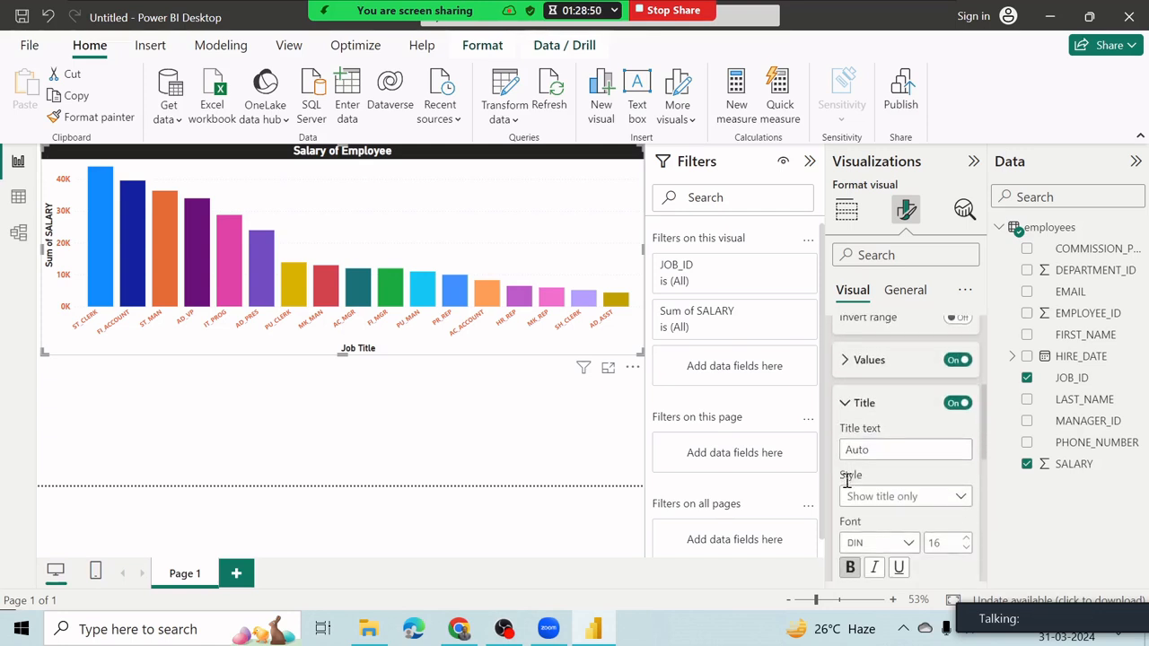
pyautogui.scroll(-1, 846, 482)
pyautogui.click(880, 410)
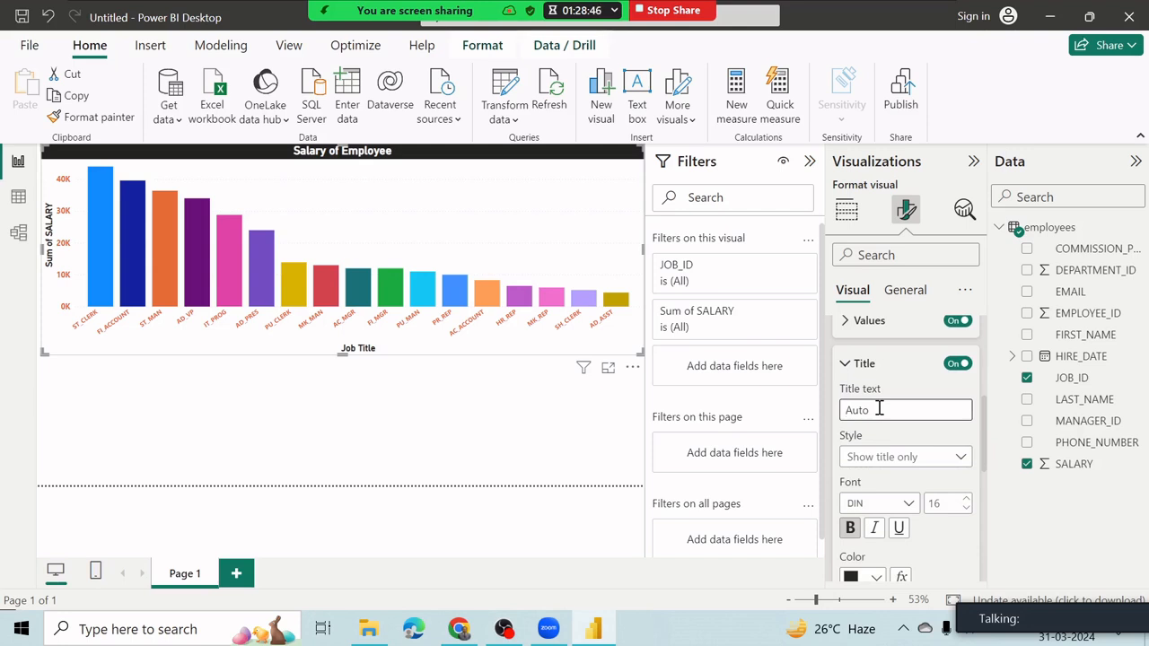
pyautogui.write('Total Salary')
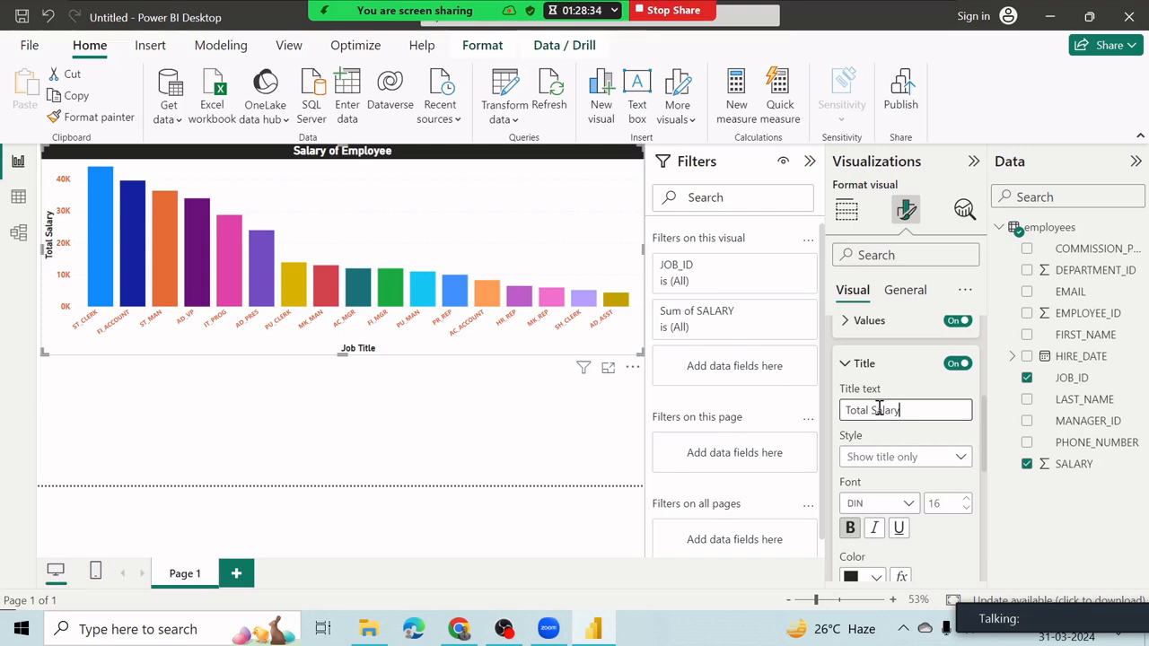
pyautogui.press('Tab')
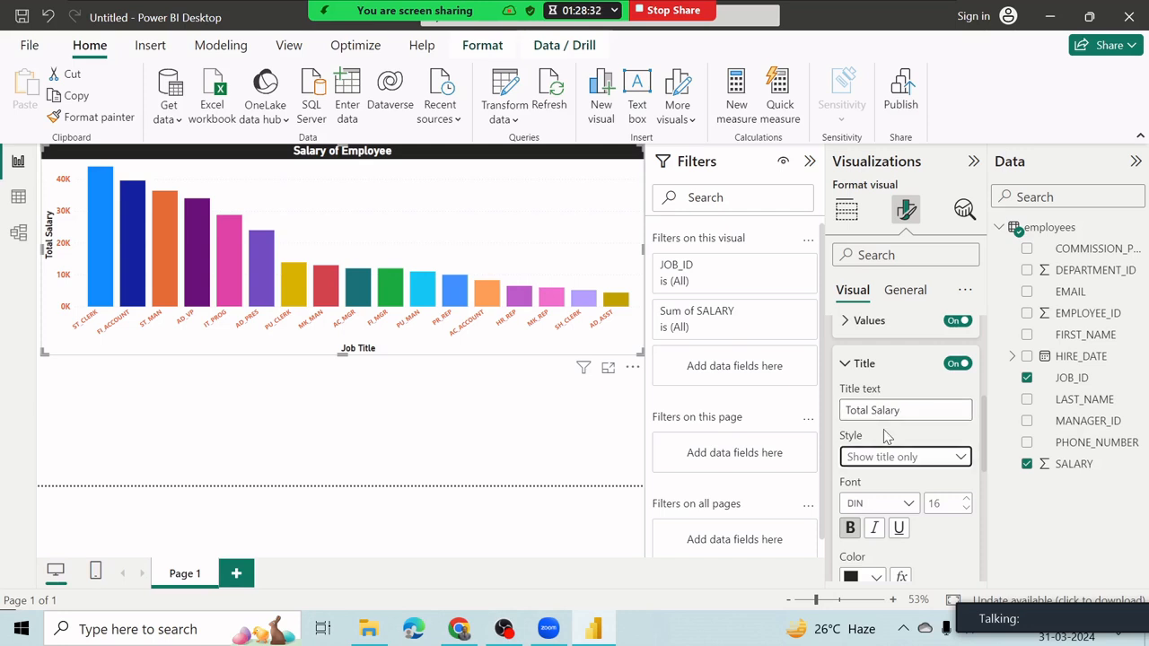
pyautogui.scroll(5, 863, 329)
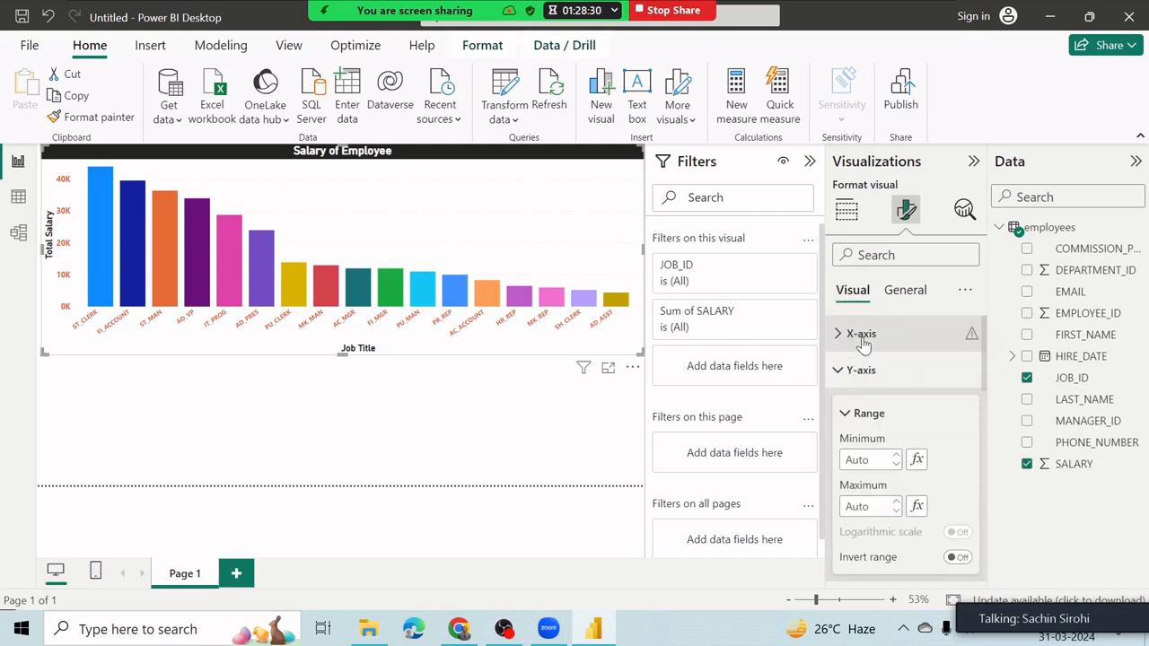
pyautogui.click(841, 371)
# Turn on total labels for the columns and make their values bold with font size 12
pyautogui.scroll(-4, 903, 470)
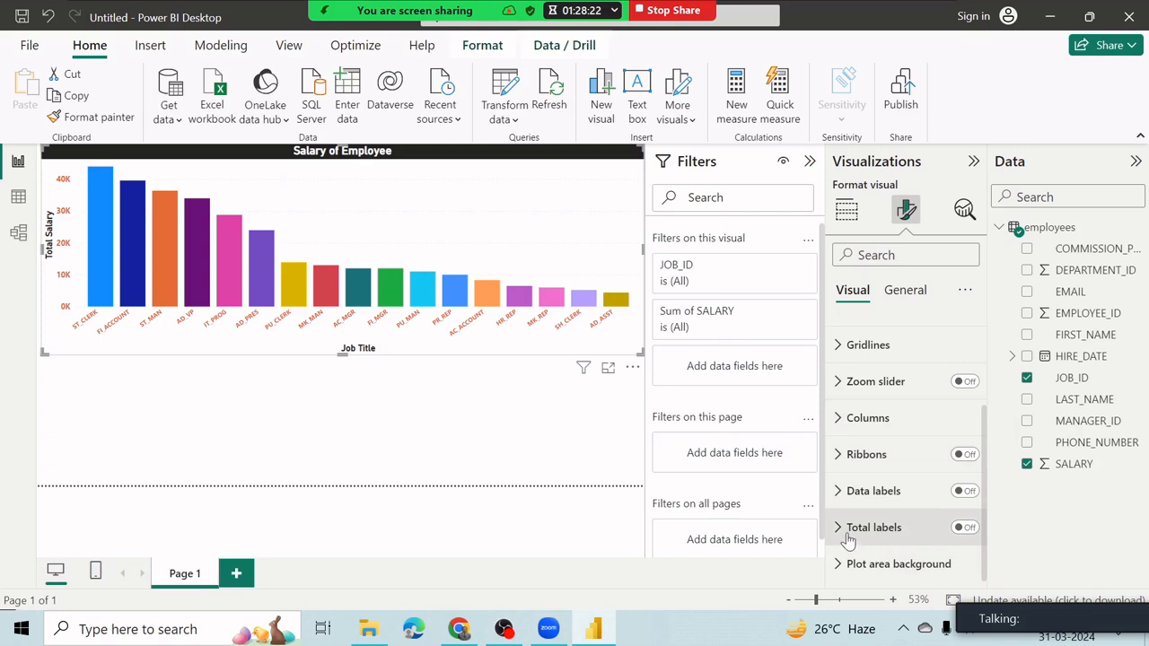
pyautogui.click(965, 528)
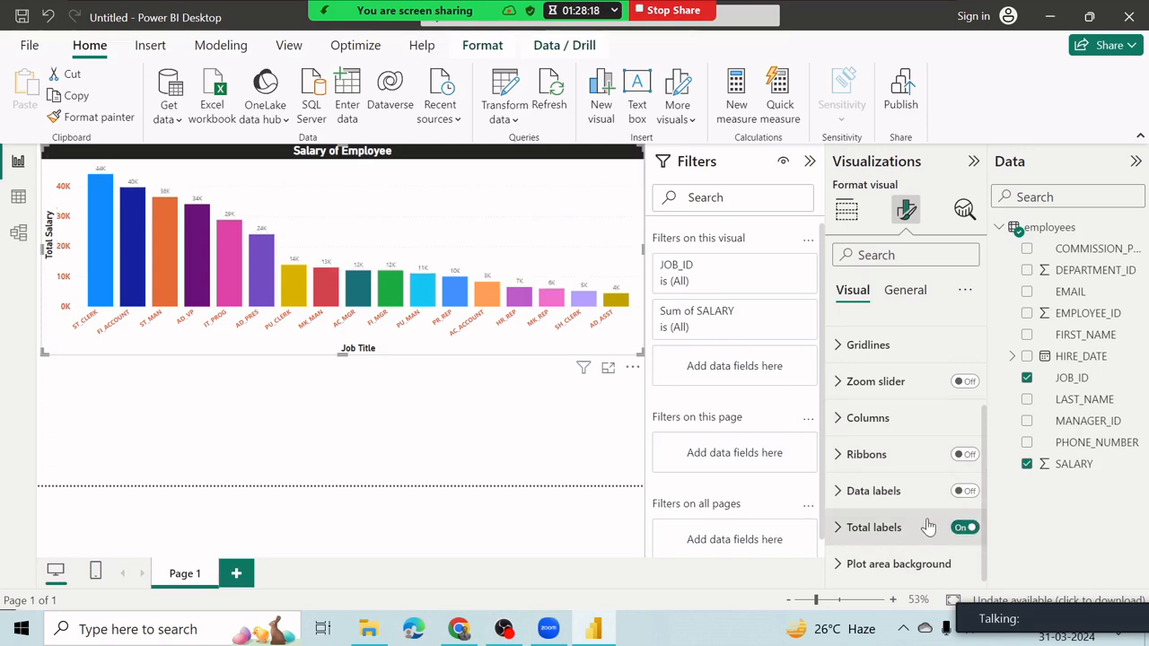
pyautogui.click(858, 529)
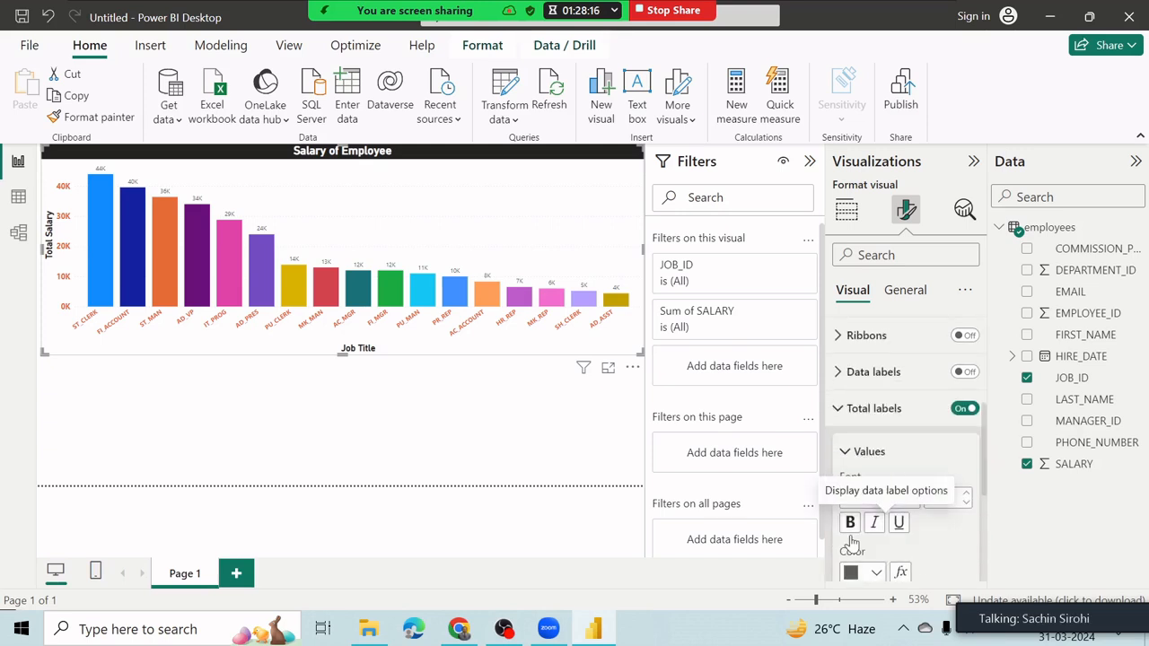
pyautogui.click(965, 494)
pyautogui.scroll(-2, 864, 539)
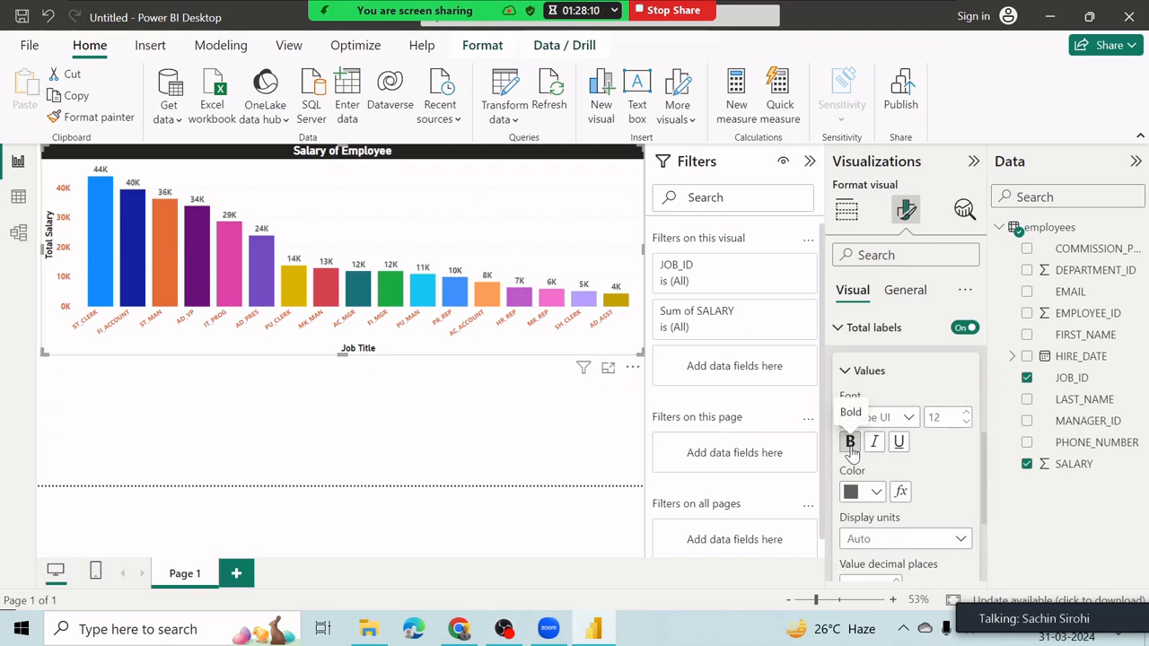
# Try orange and light blue for the total label values, and settle on dark blue
pyautogui.click(876, 492)
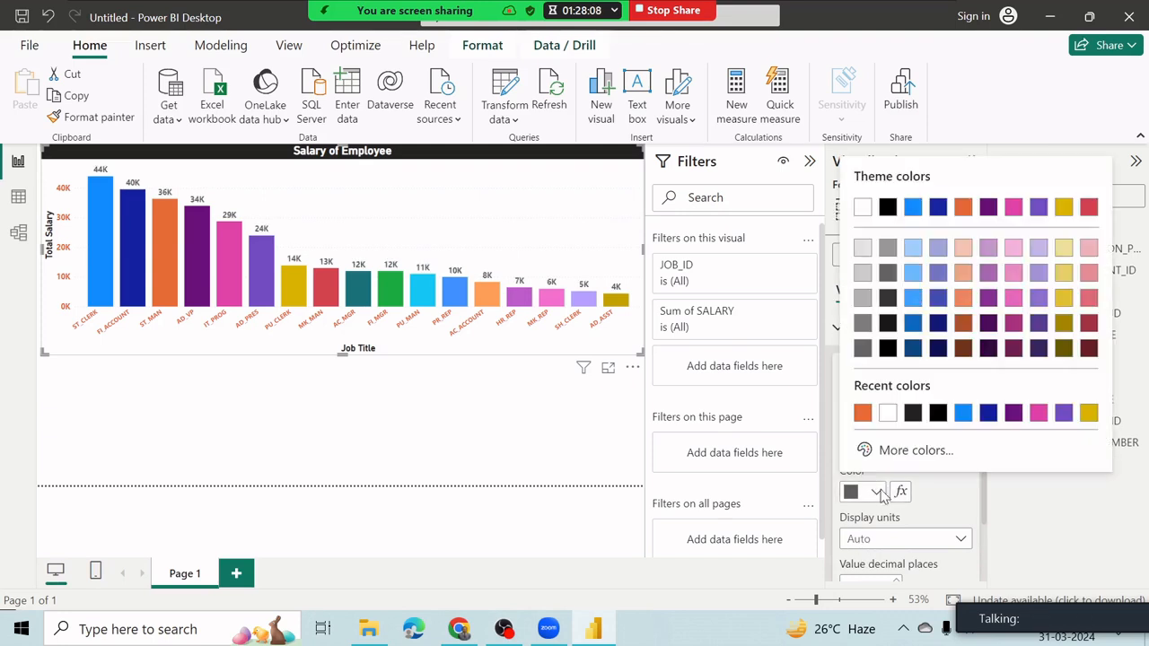
pyautogui.click(862, 414)
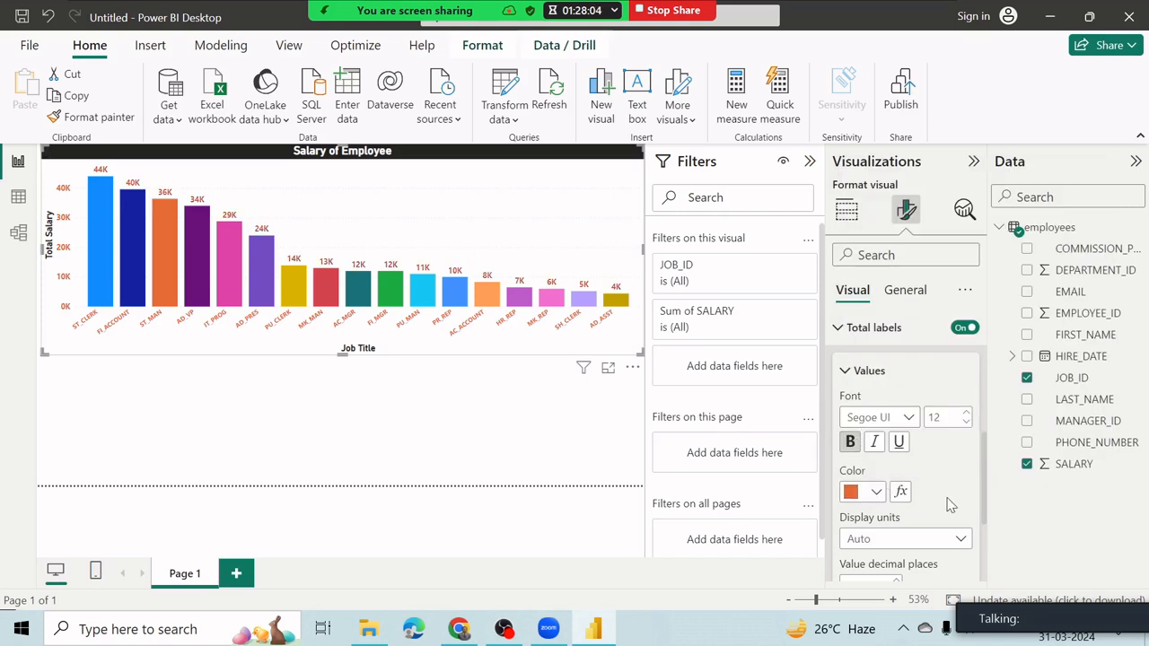
pyautogui.click(876, 492)
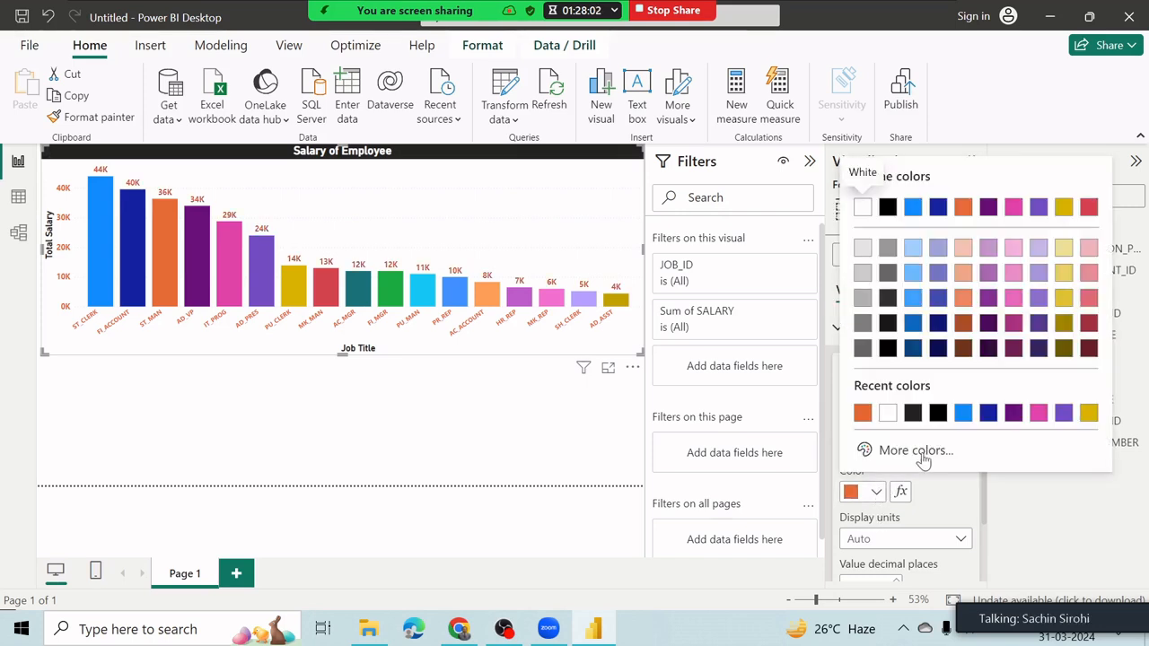
pyautogui.click(961, 414)
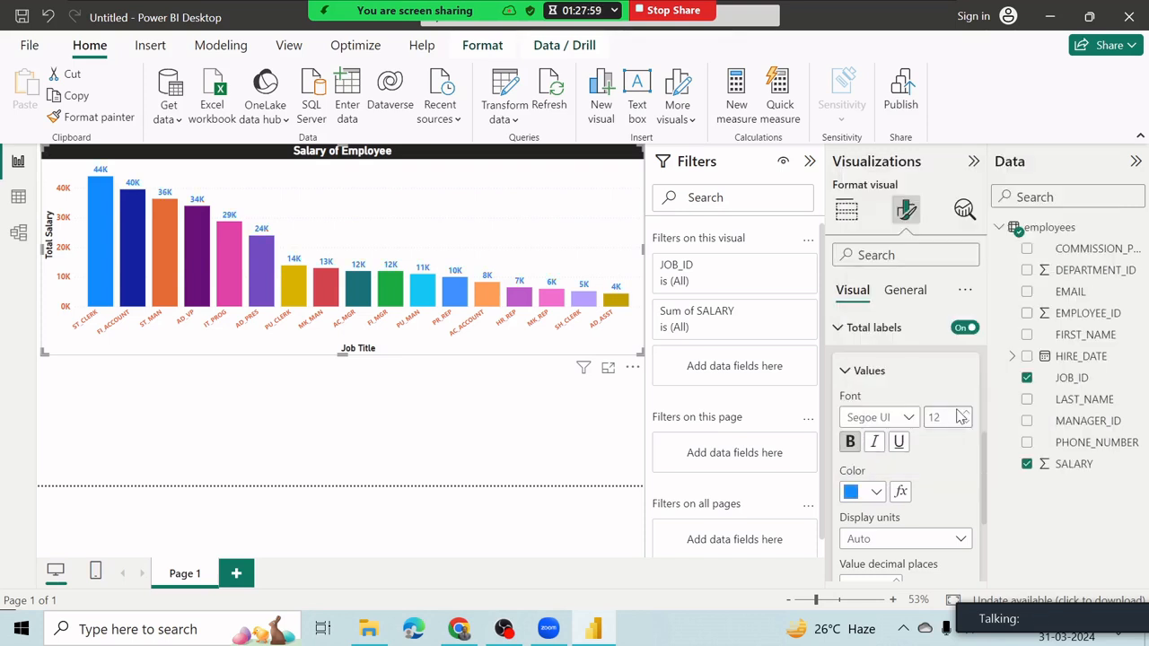
pyautogui.click(878, 493)
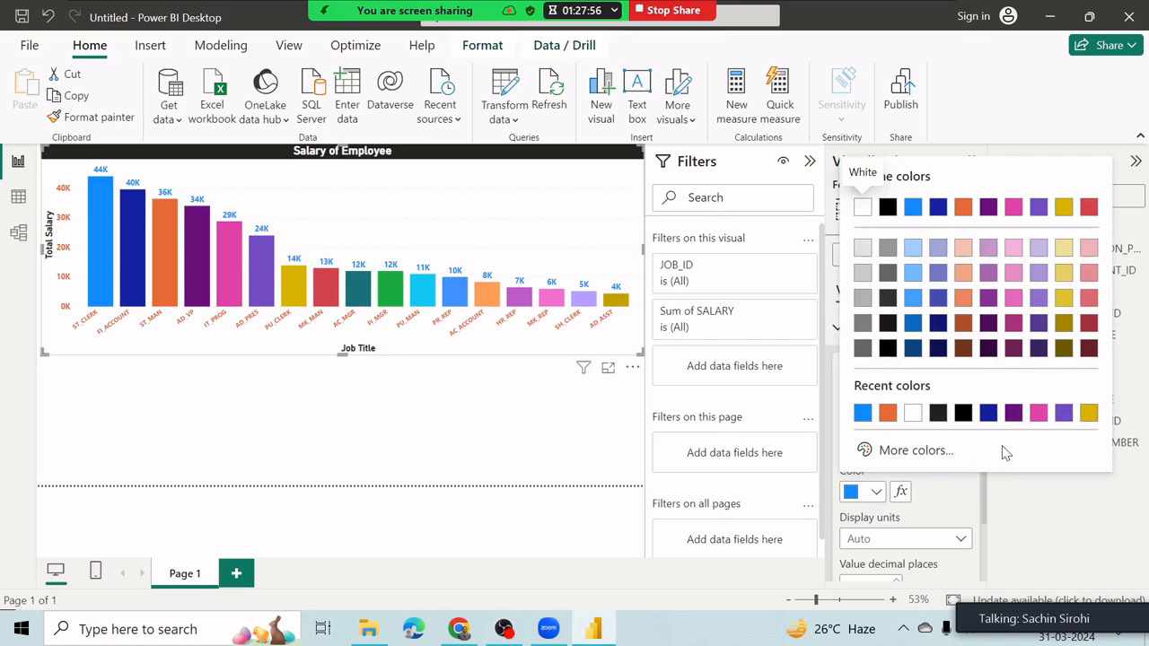
pyautogui.click(988, 413)
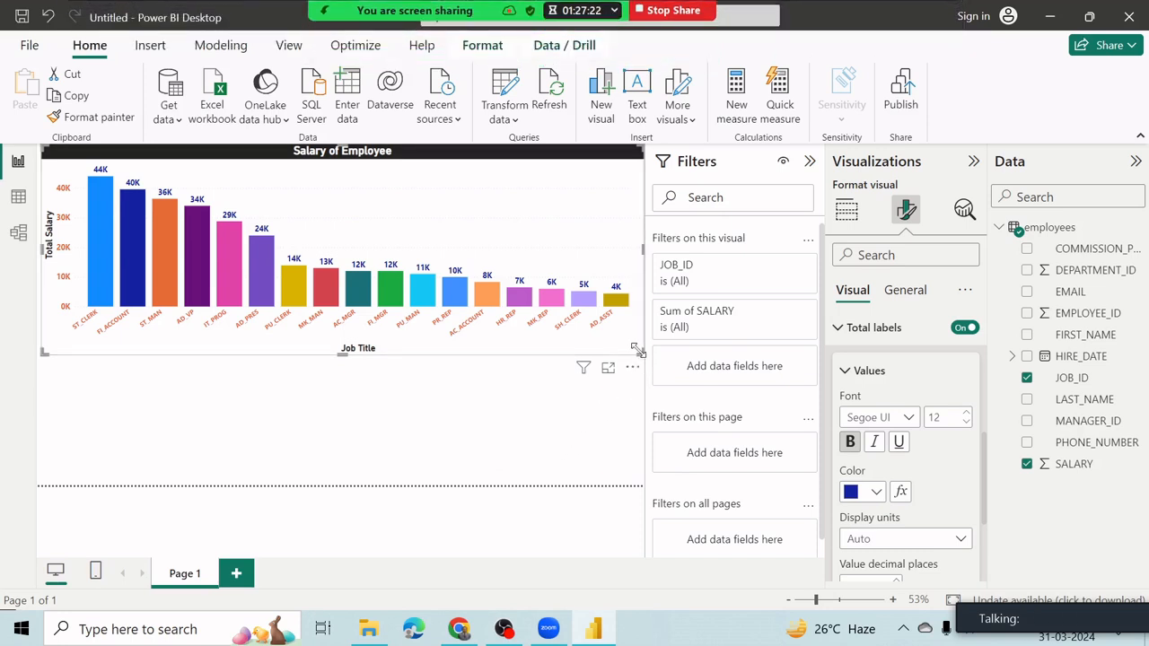
# Shrink the salary chart slightly and paste a copy of it on the same page
pyautogui.moveTo(635, 349); pyautogui.dragTo(631, 335)
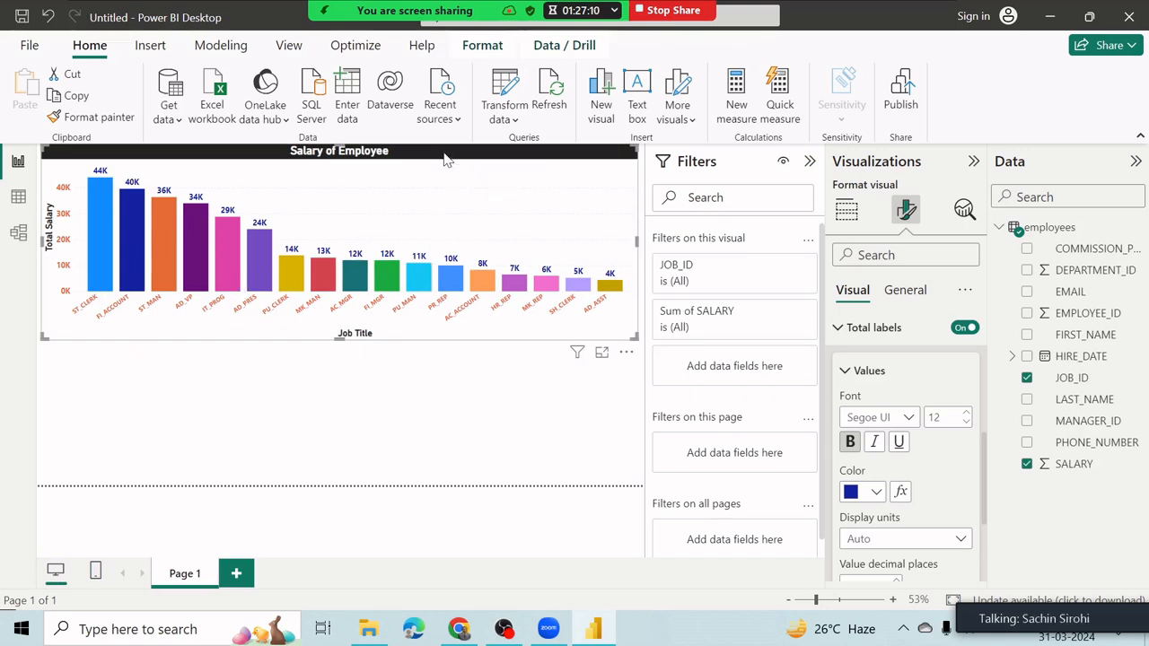
pyautogui.hotkey('ctrl', 'c')
pyautogui.click(403, 419)
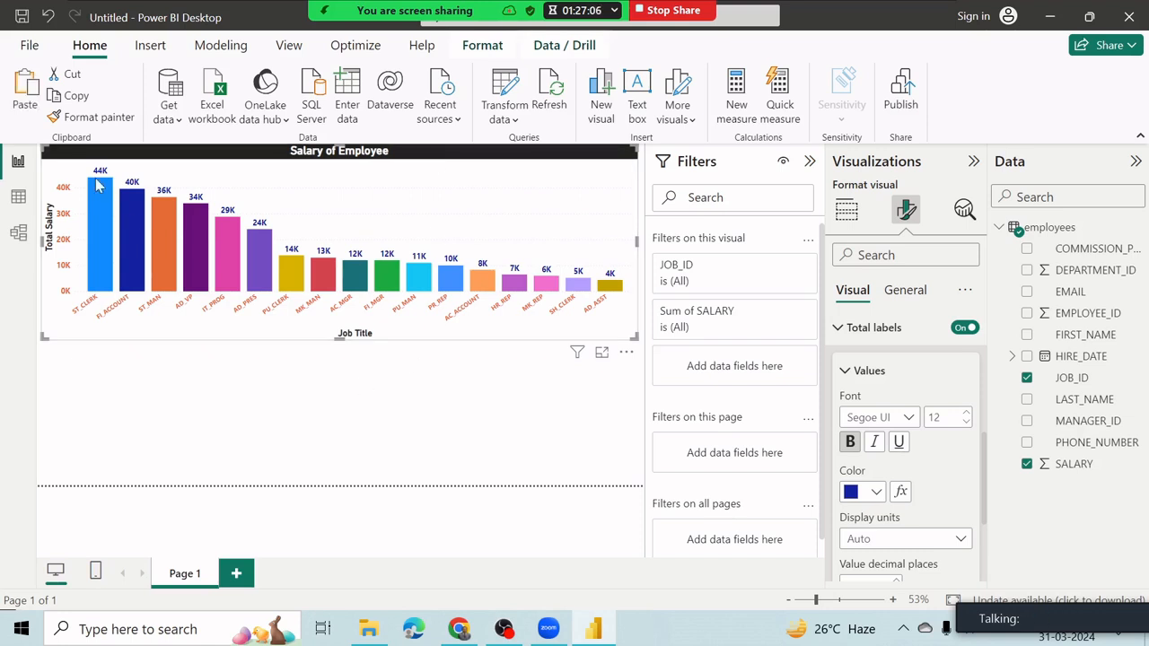
pyautogui.click(27, 92)
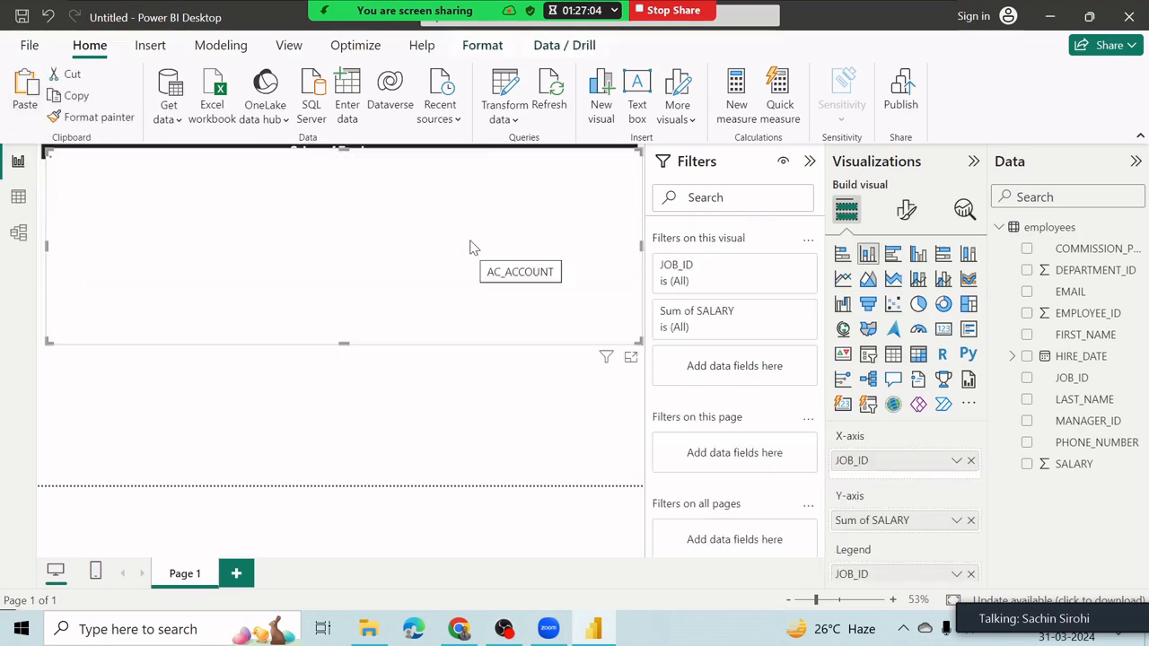
# Move the copied chart below the original and shrink it to less than half the page width
pyautogui.moveTo(456, 180); pyautogui.dragTo(454, 336)
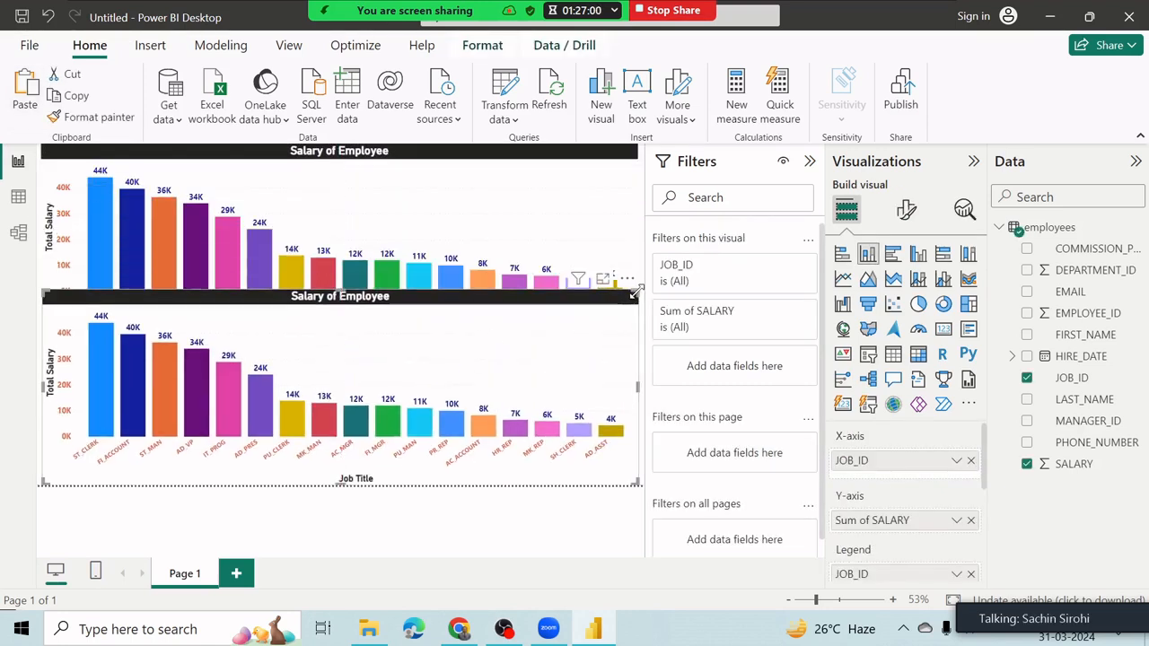
pyautogui.moveTo(634, 296); pyautogui.dragTo(298, 344)
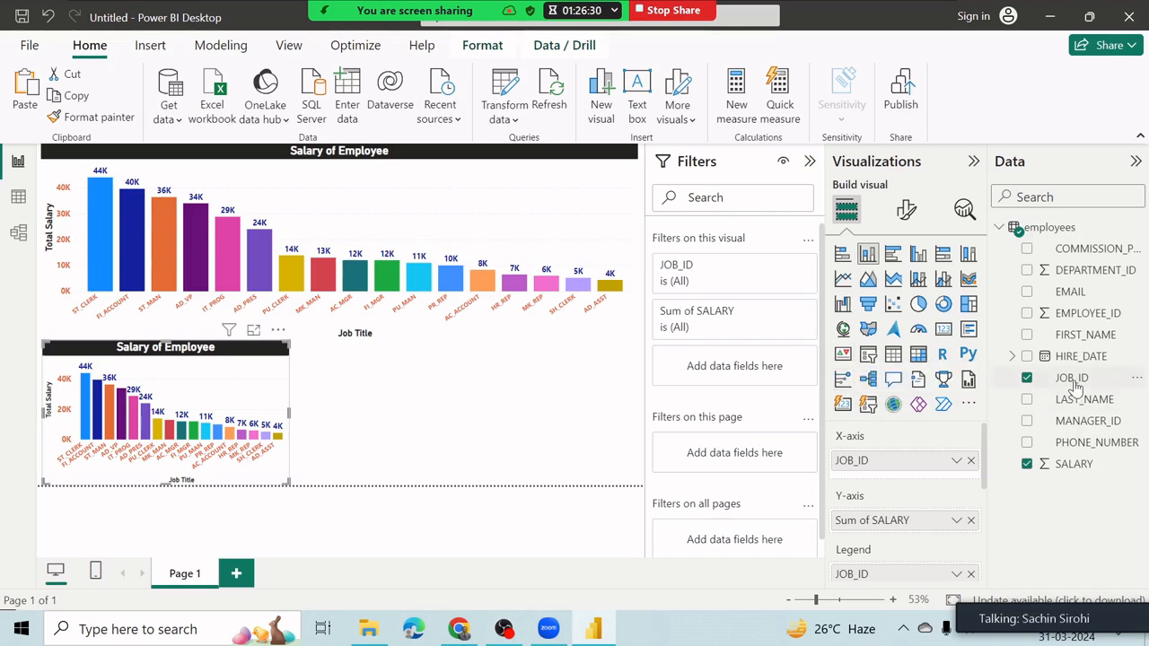
# Add a JOB_ID visual-level filter to the copied chart and set it to Top N showing the top 5 items
pyautogui.moveTo(1072, 384); pyautogui.dragTo(743, 369)
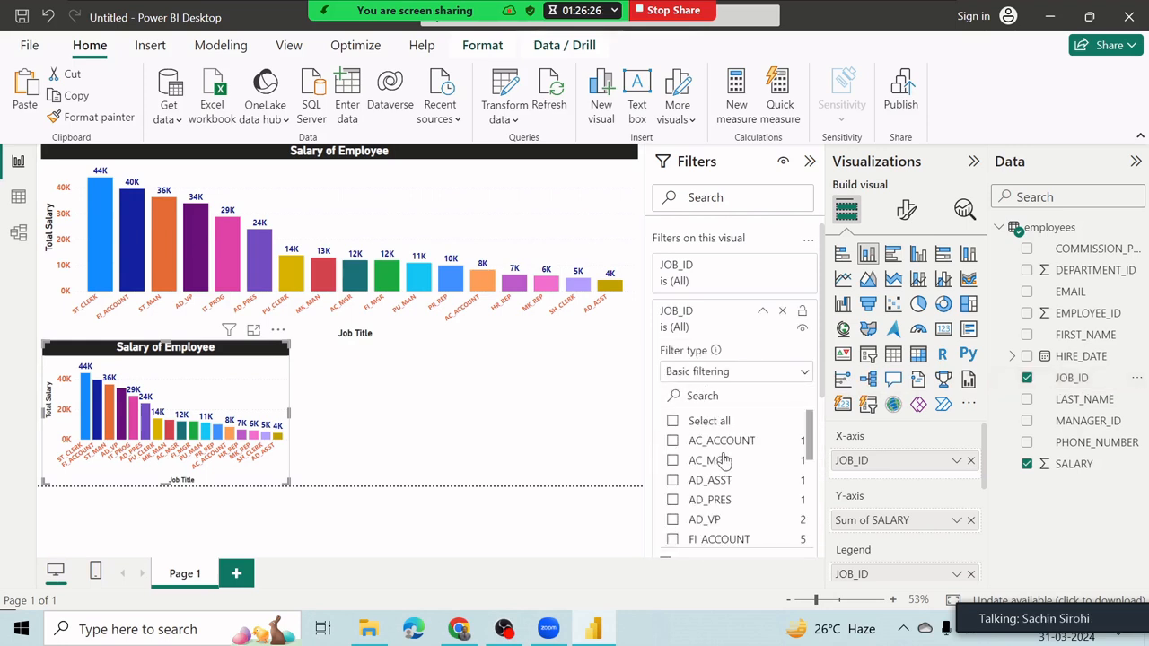
pyautogui.click(792, 378)
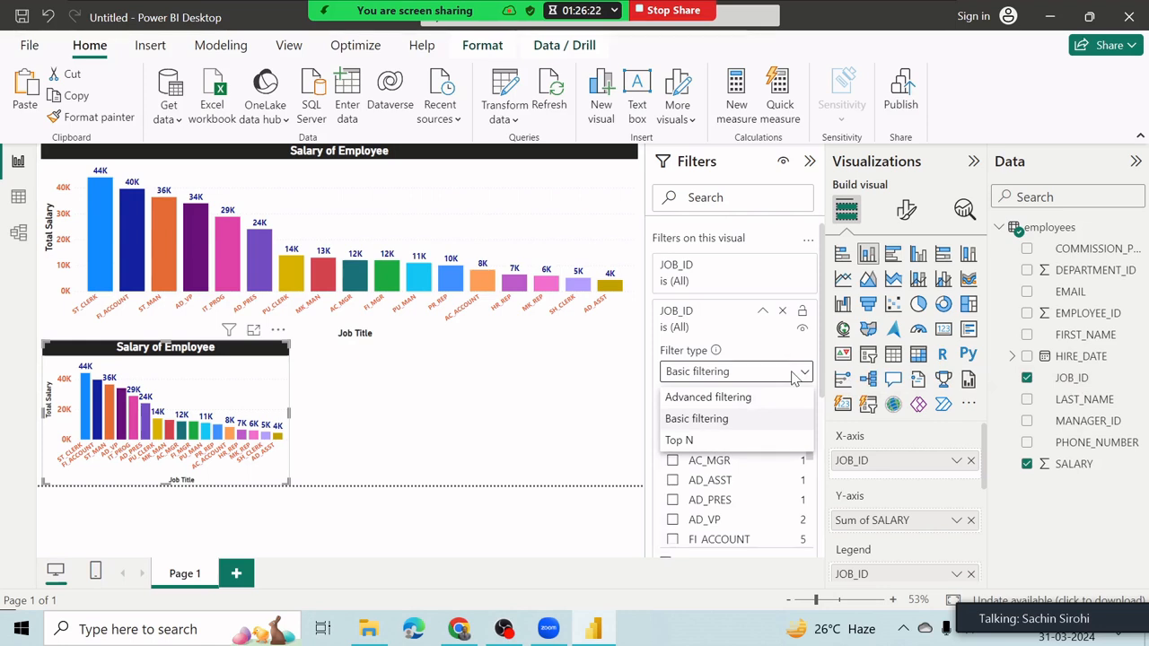
pyautogui.click(680, 441)
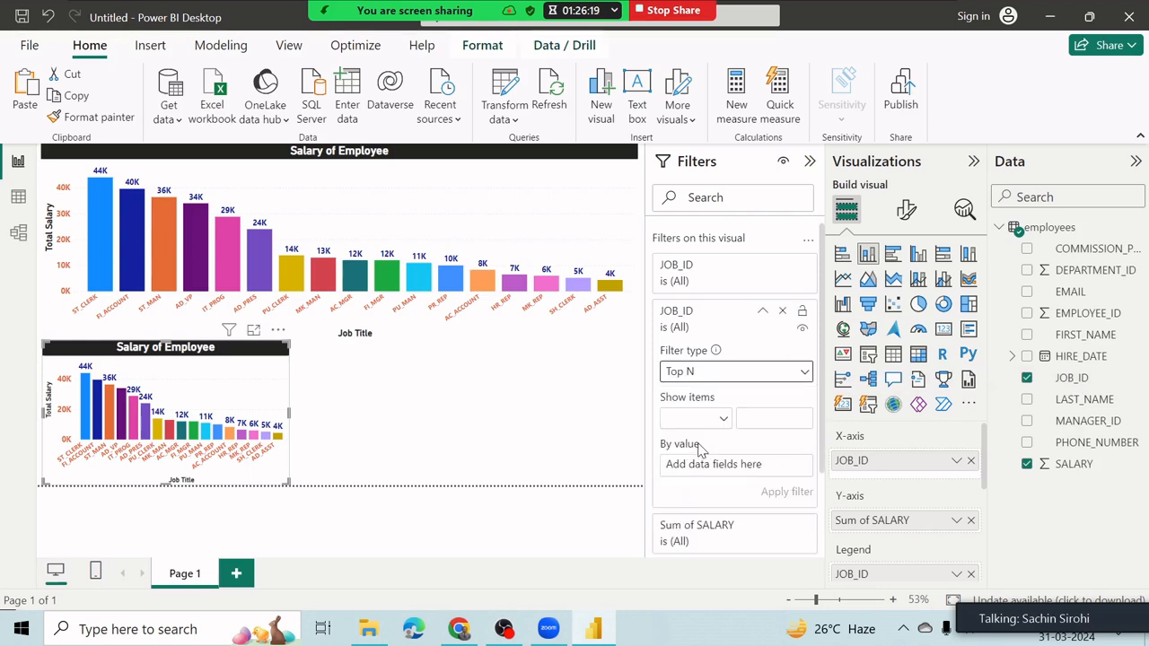
pyautogui.click(763, 419)
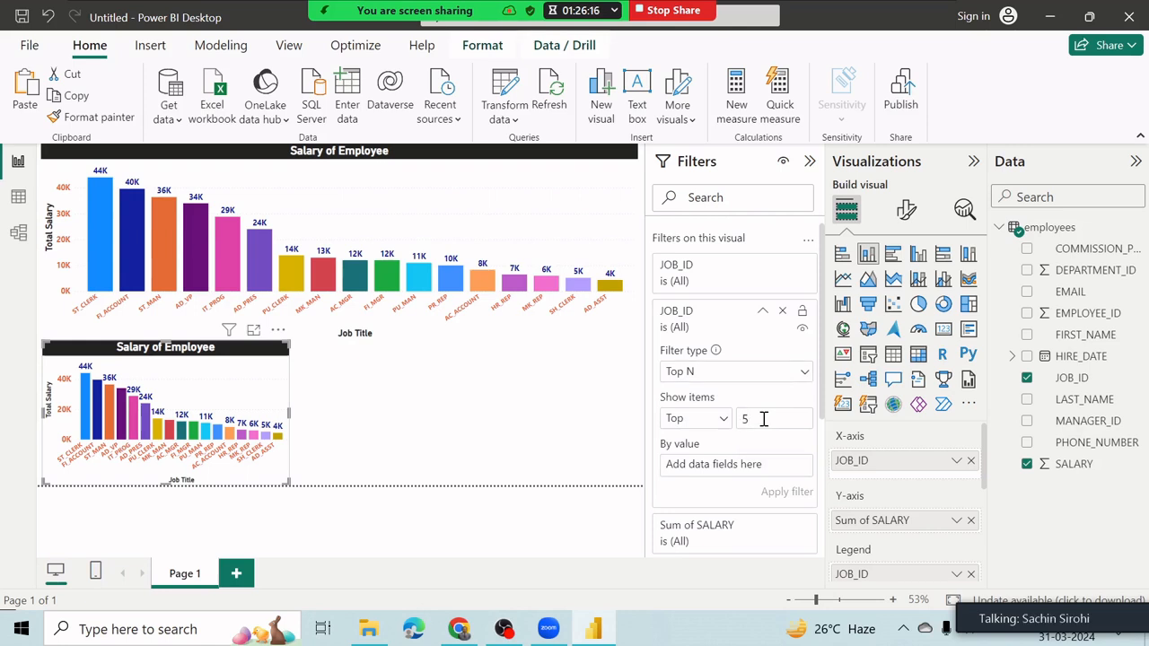
pyautogui.press('Tab')
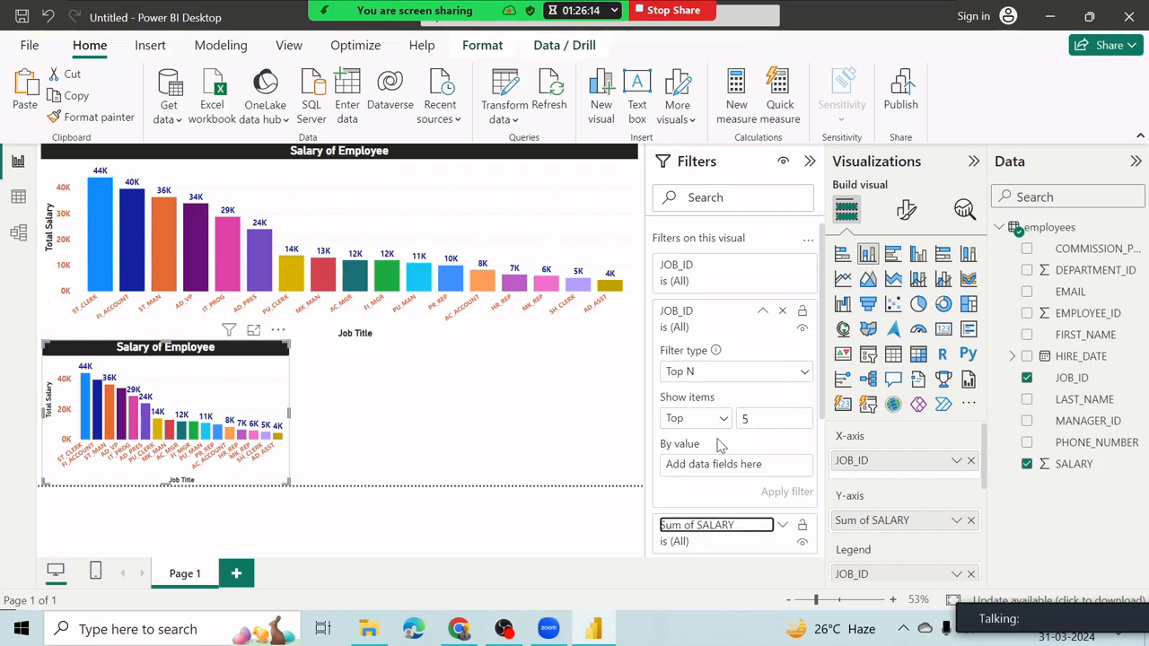
# Rank the copied chart's Top N filter by First JOB_ID and apply it
pyautogui.scroll(-1, 716, 447)
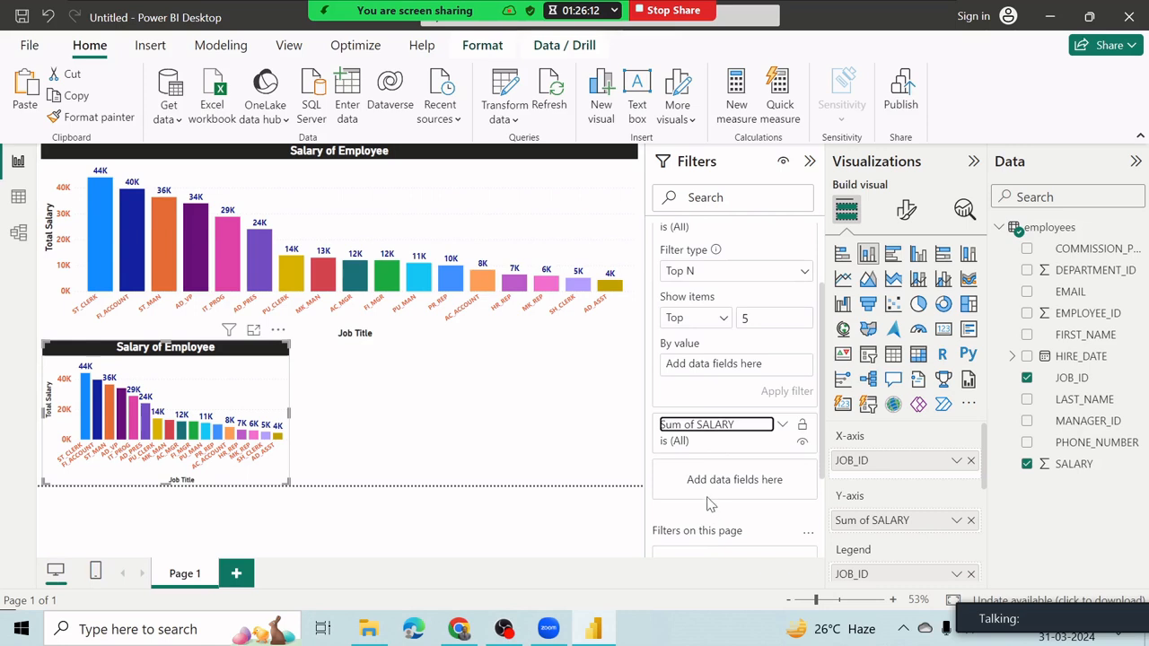
pyautogui.scroll(-3, 716, 467)
pyautogui.scroll(2, 709, 395)
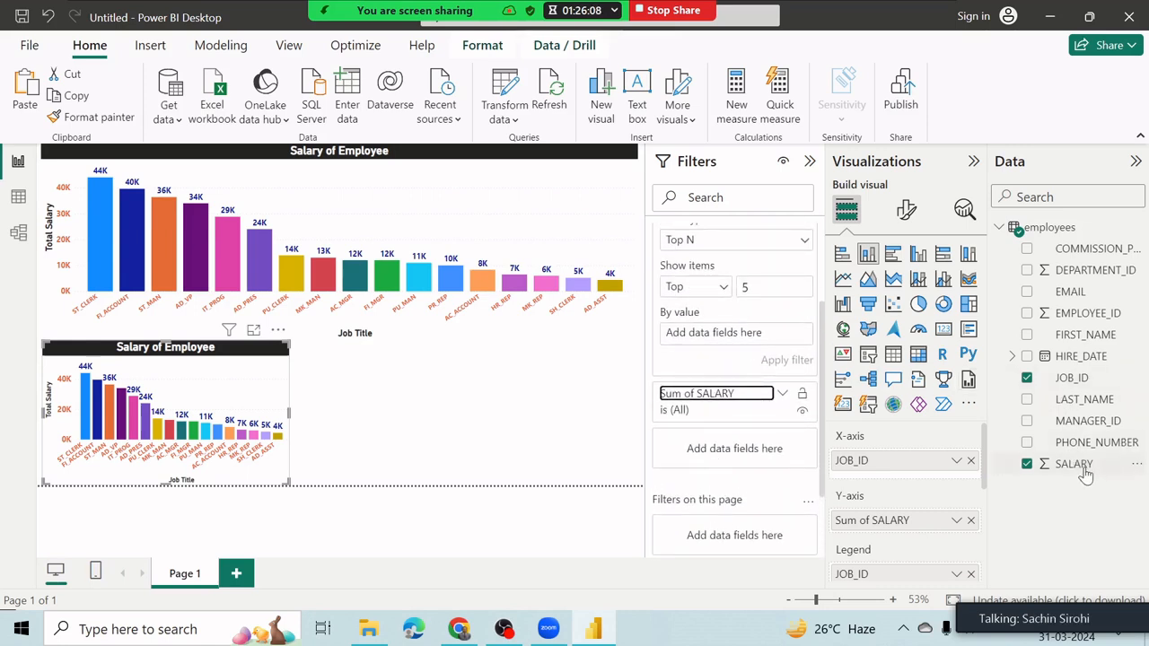
pyautogui.moveTo(1085, 474)
pyautogui.mouseDown()
pyautogui.moveTo(898, 399)
pyautogui.moveTo(762, 368)
pyautogui.moveTo(749, 342)
pyautogui.moveTo(1083, 454)
pyautogui.moveTo(1087, 467)
pyautogui.mouseUp()
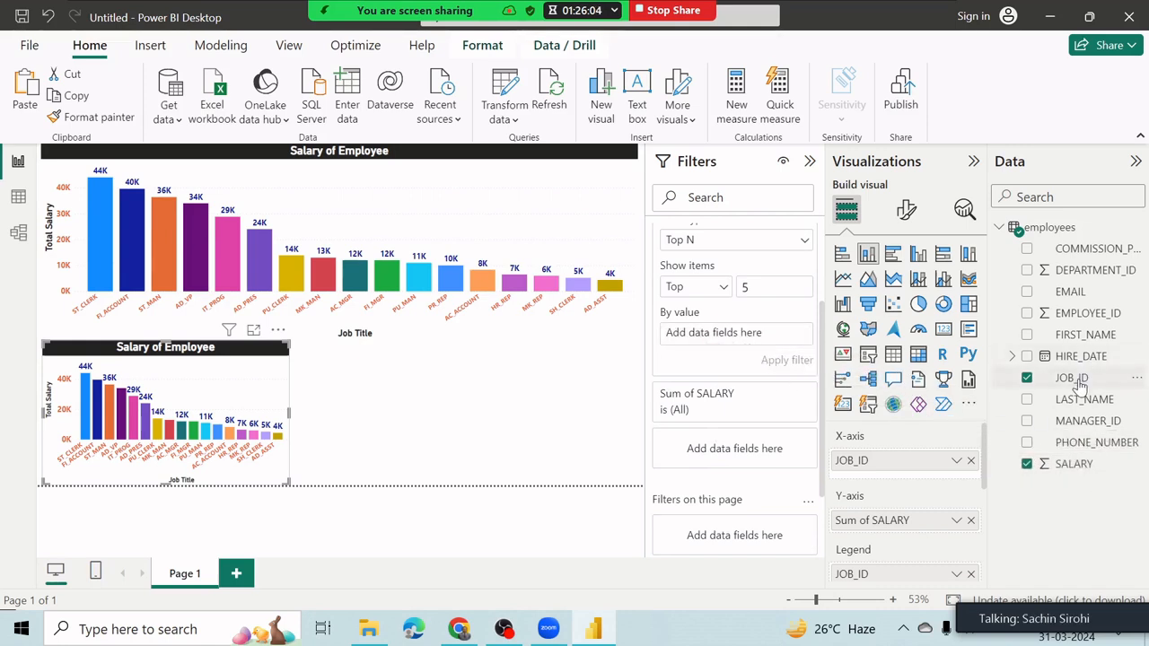
pyautogui.moveTo(1080, 385); pyautogui.dragTo(747, 337)
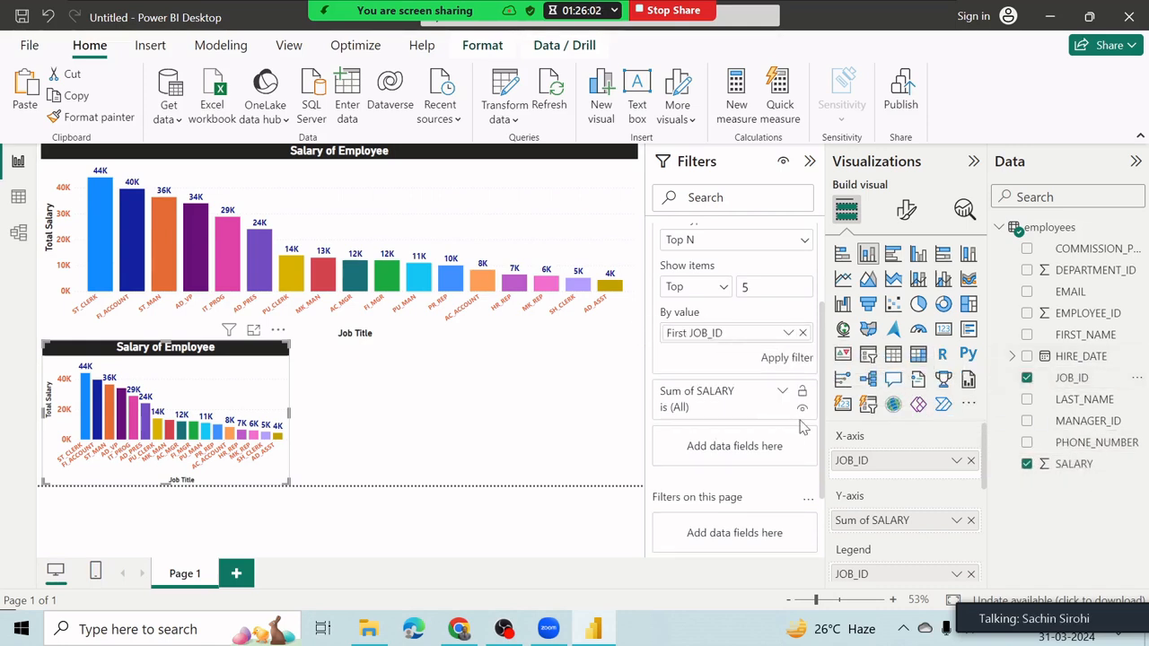
pyautogui.click(779, 360)
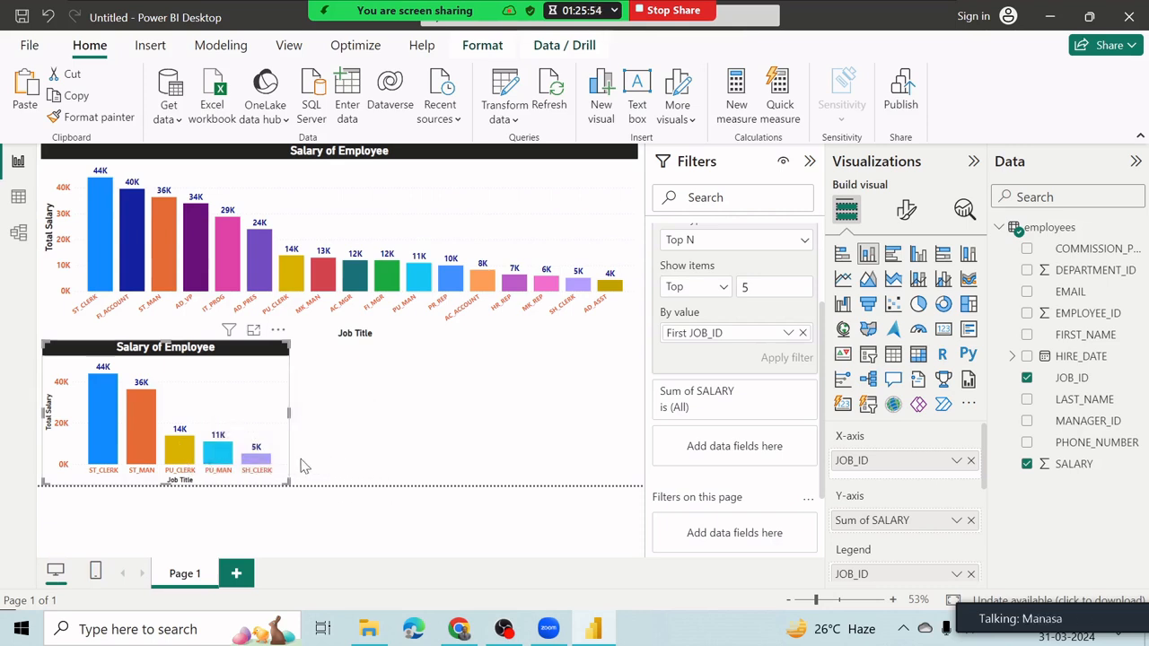
# Clear the ranking value and remove the Top N JOB_ID filter from the copied chart
pyautogui.scroll(2, 727, 357)
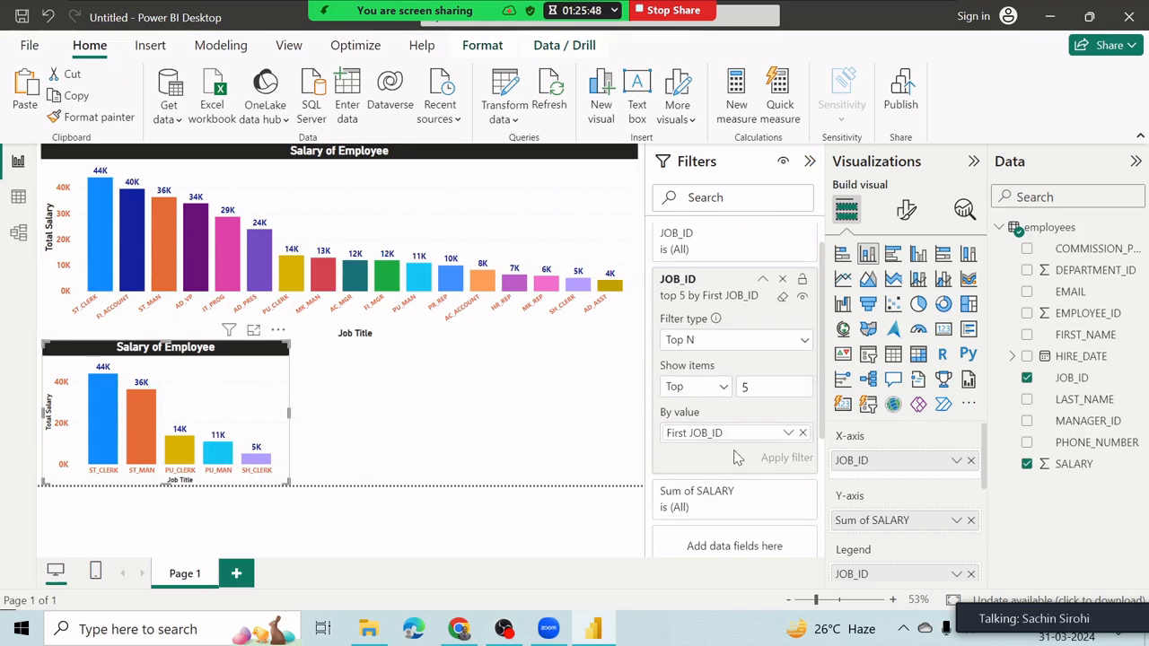
pyautogui.click(804, 433)
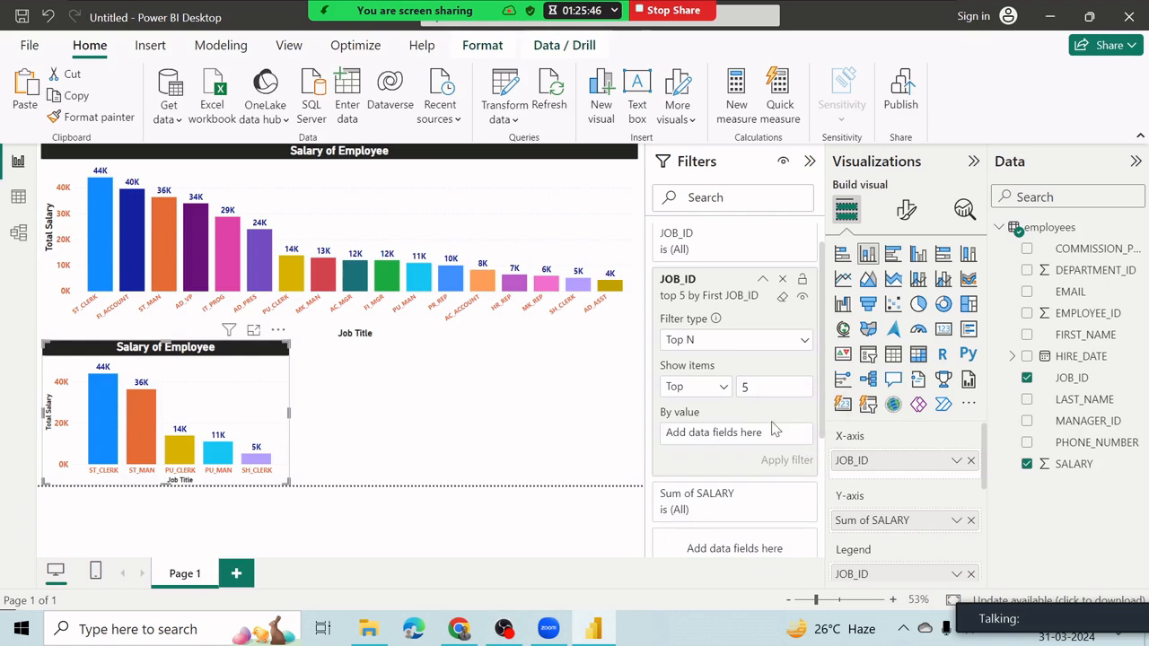
pyautogui.scroll(1, 718, 328)
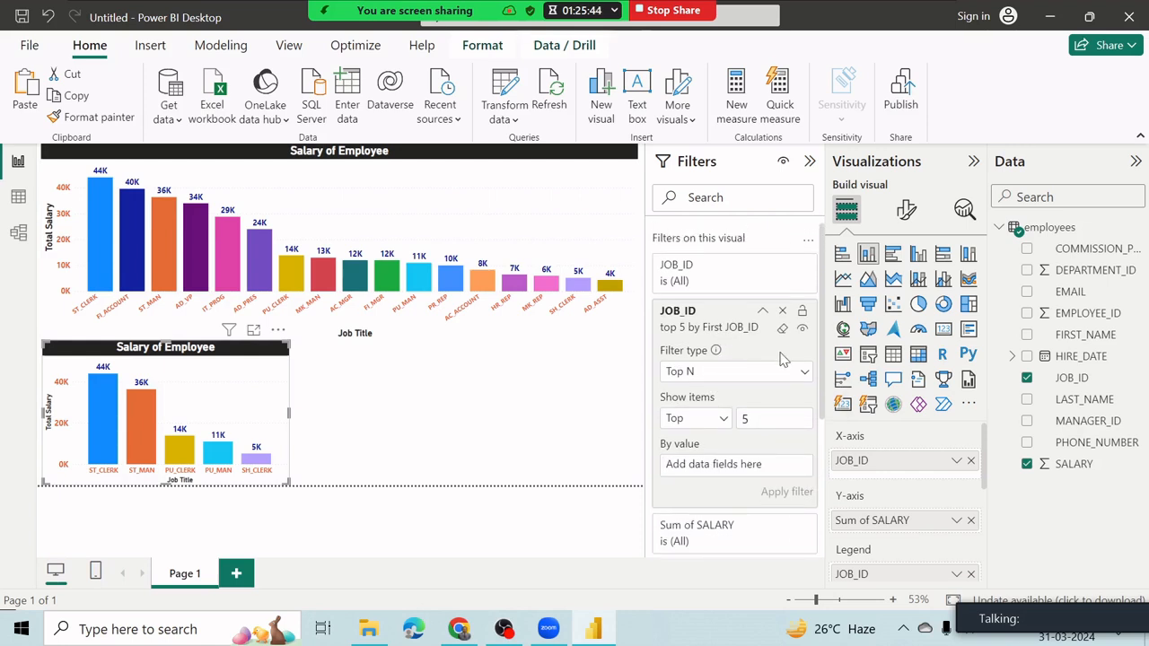
pyautogui.click(784, 312)
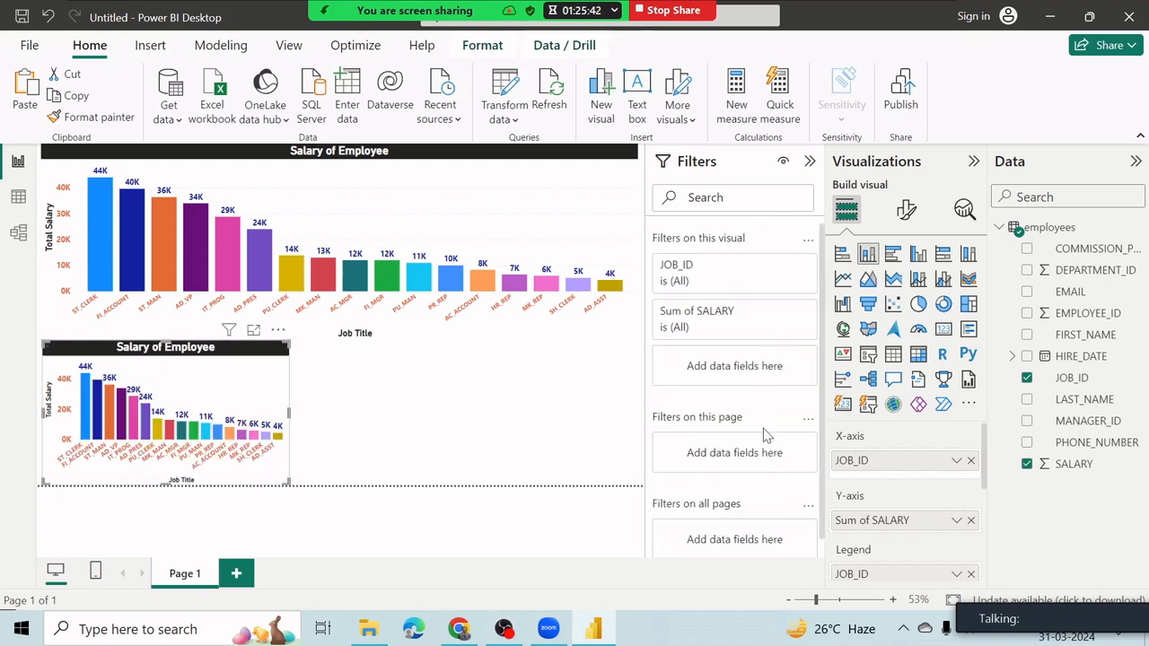
# Add a SALARY visual-level filter to the copied chart, showing the top 5 items by Sum of SALARY, and apply it
pyautogui.moveTo(1081, 469); pyautogui.dragTo(746, 377)
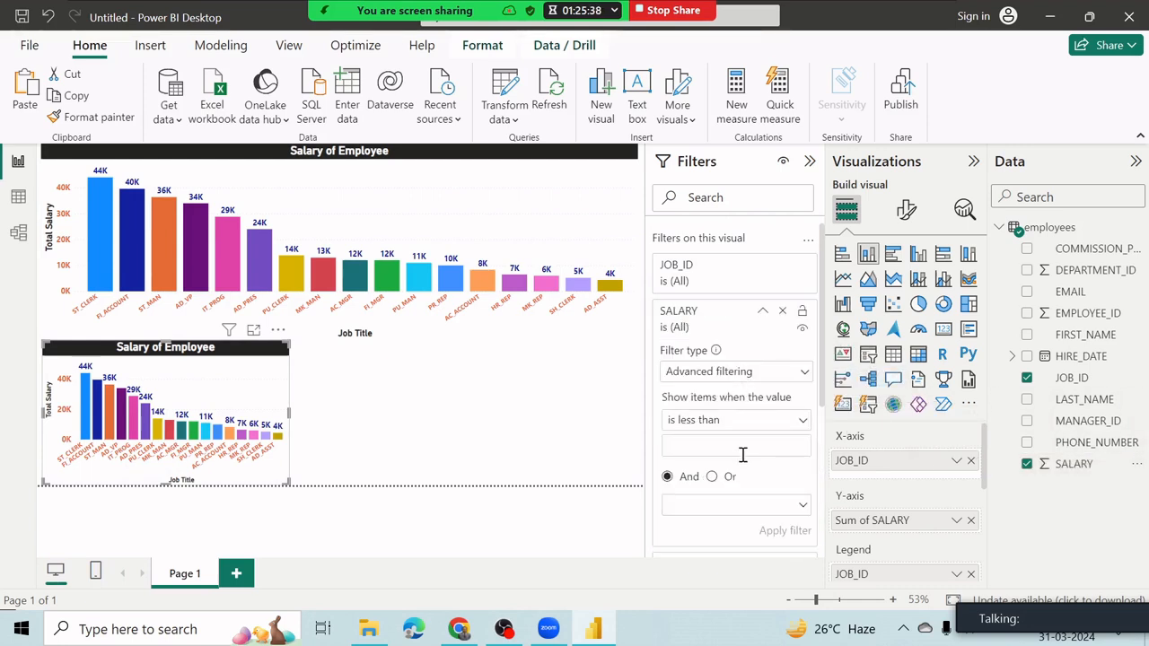
pyautogui.click(804, 371)
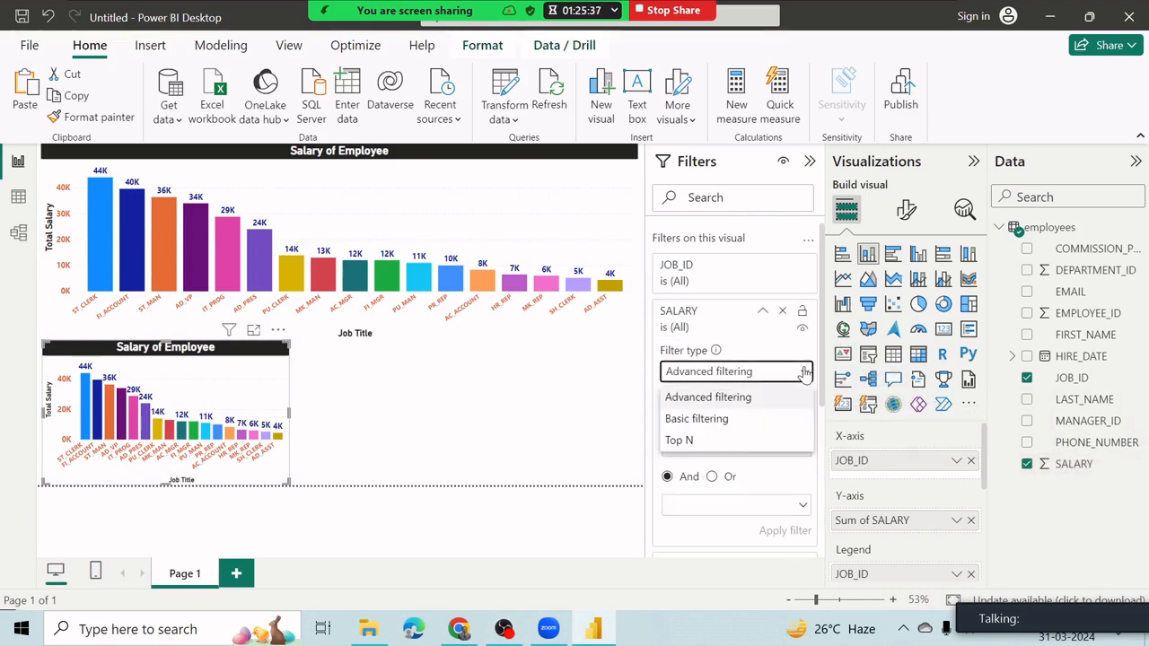
pyautogui.click(697, 441)
pyautogui.click(759, 421)
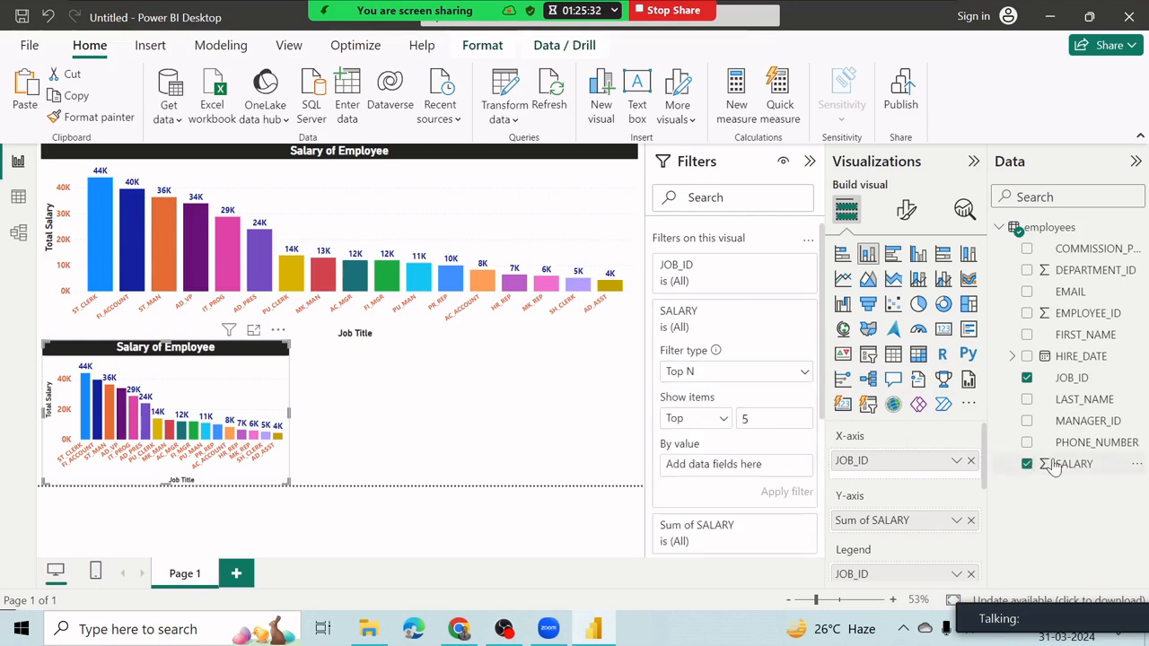
pyautogui.moveTo(1049, 464); pyautogui.dragTo(706, 470)
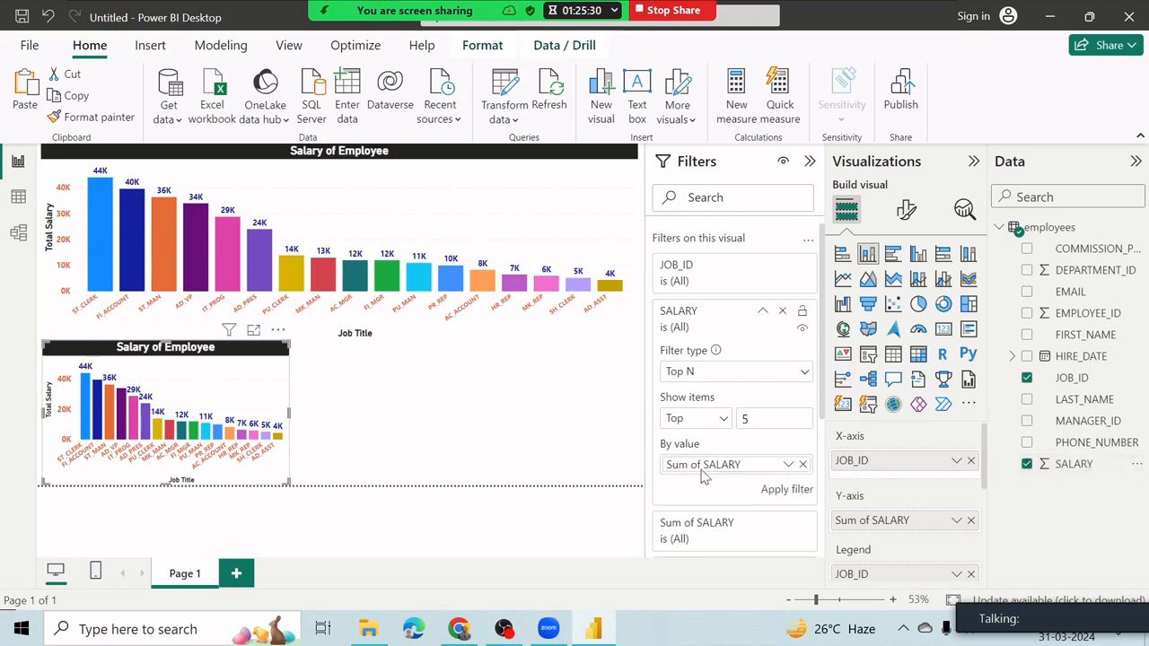
pyautogui.click(778, 493)
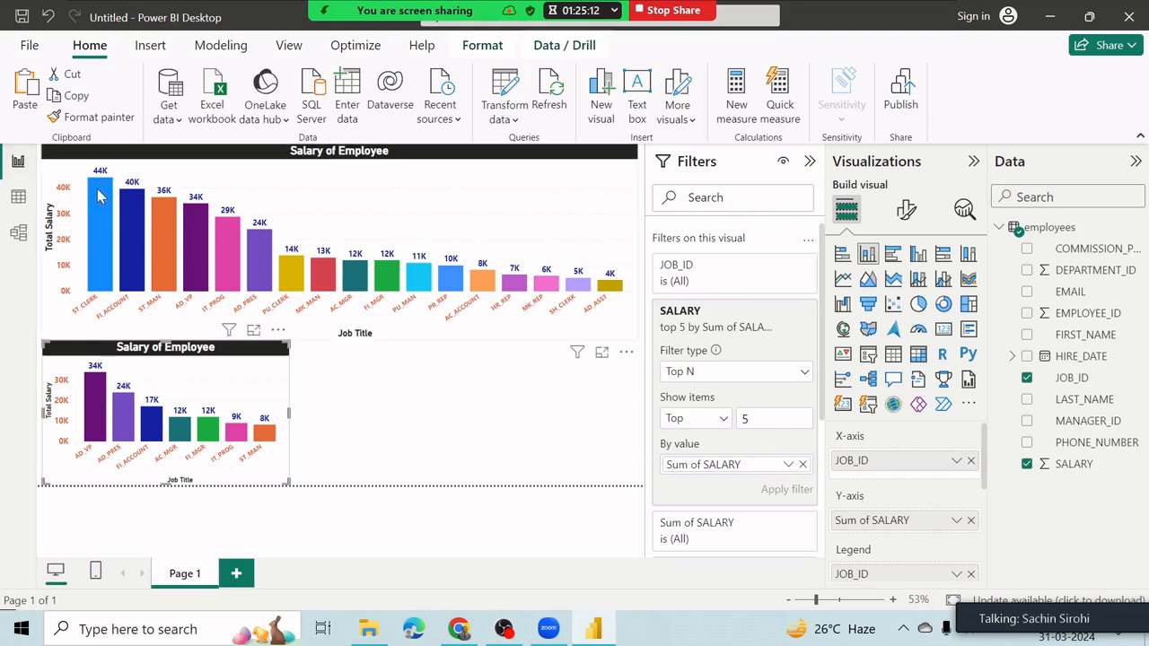
# Compare the filtered chart with the JOB_ID and SALARY columns in the employees table data, and return to the report page
pyautogui.moveTo(98, 210)
pyautogui.click(15, 199)
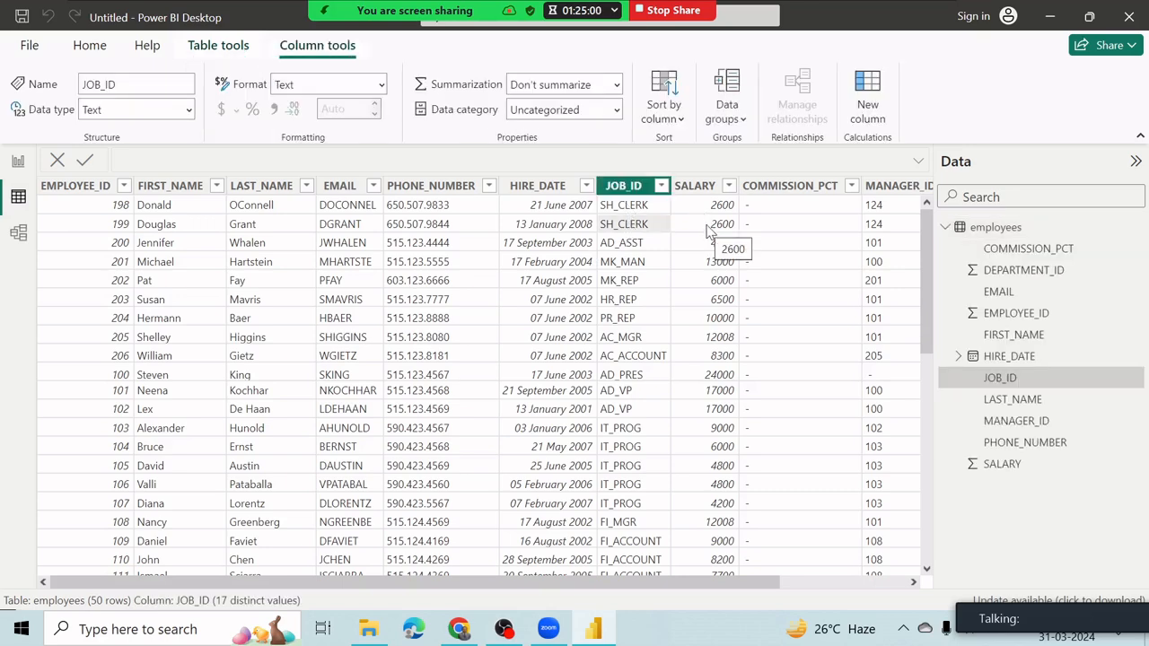
pyautogui.click(17, 163)
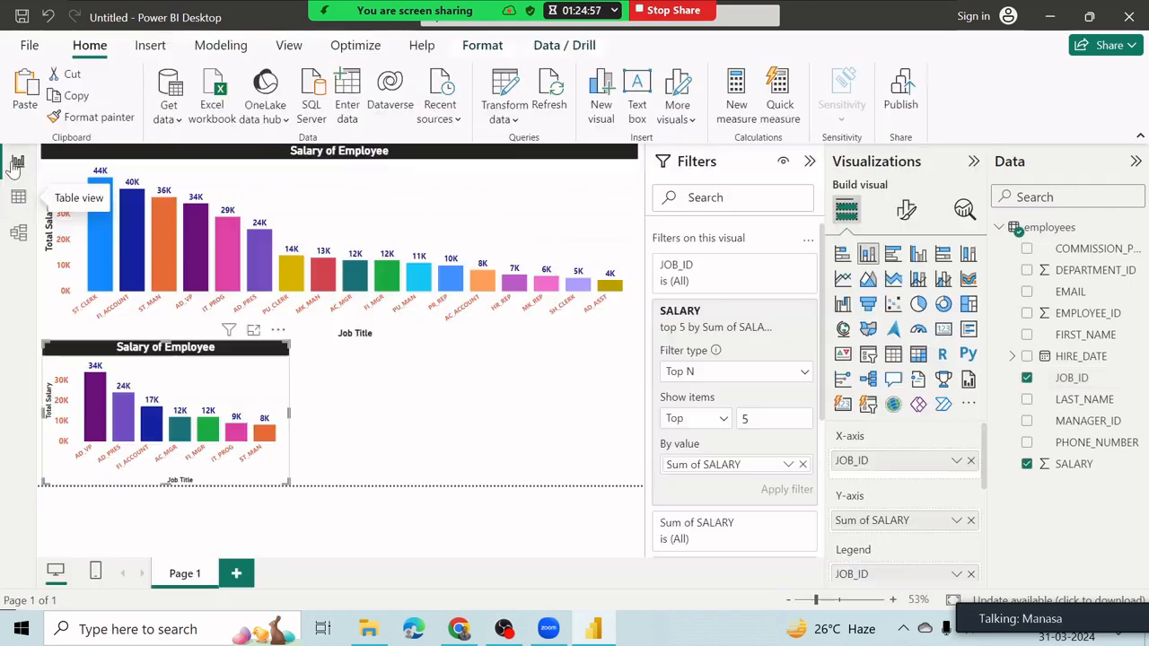
pyautogui.click(505, 473)
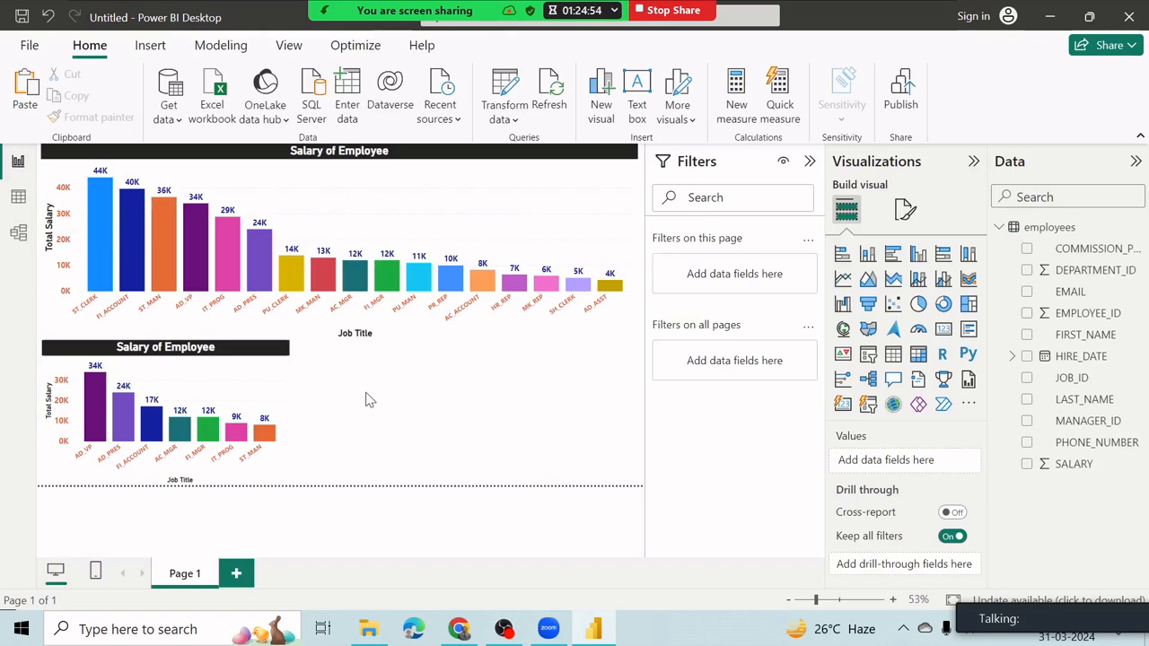
pyautogui.click(234, 357)
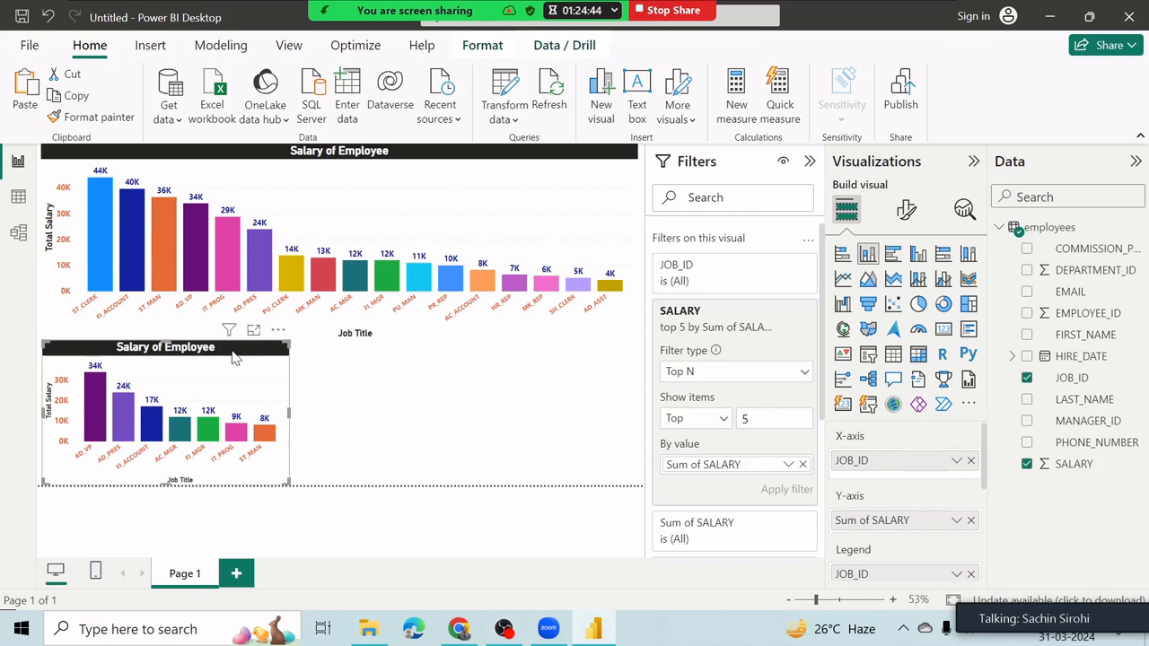
pyautogui.click(18, 200)
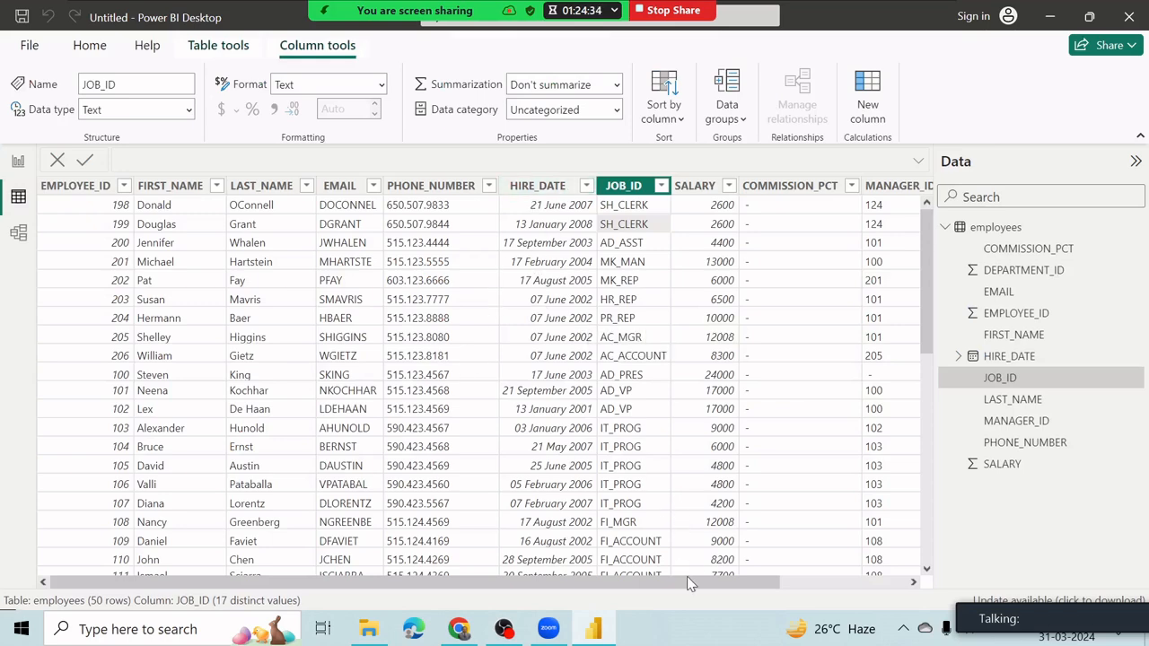
pyautogui.moveTo(691, 583)
pyautogui.mouseDown()
pyautogui.moveTo(784, 585)
pyautogui.moveTo(682, 586)
pyautogui.mouseUp()
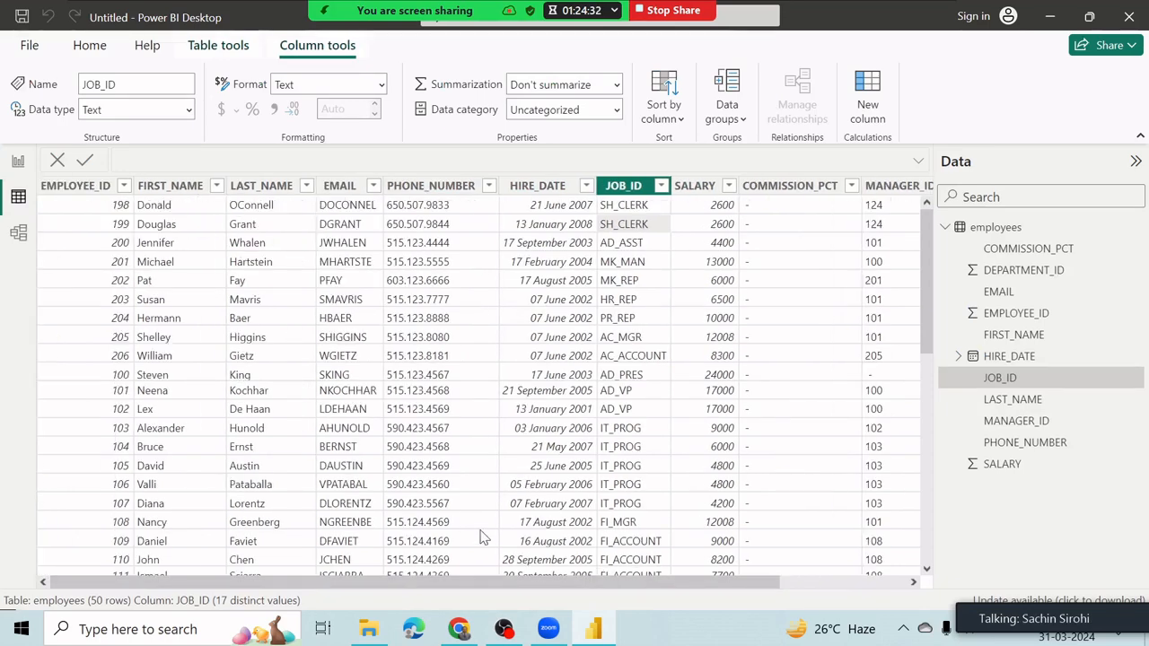
pyautogui.click(18, 162)
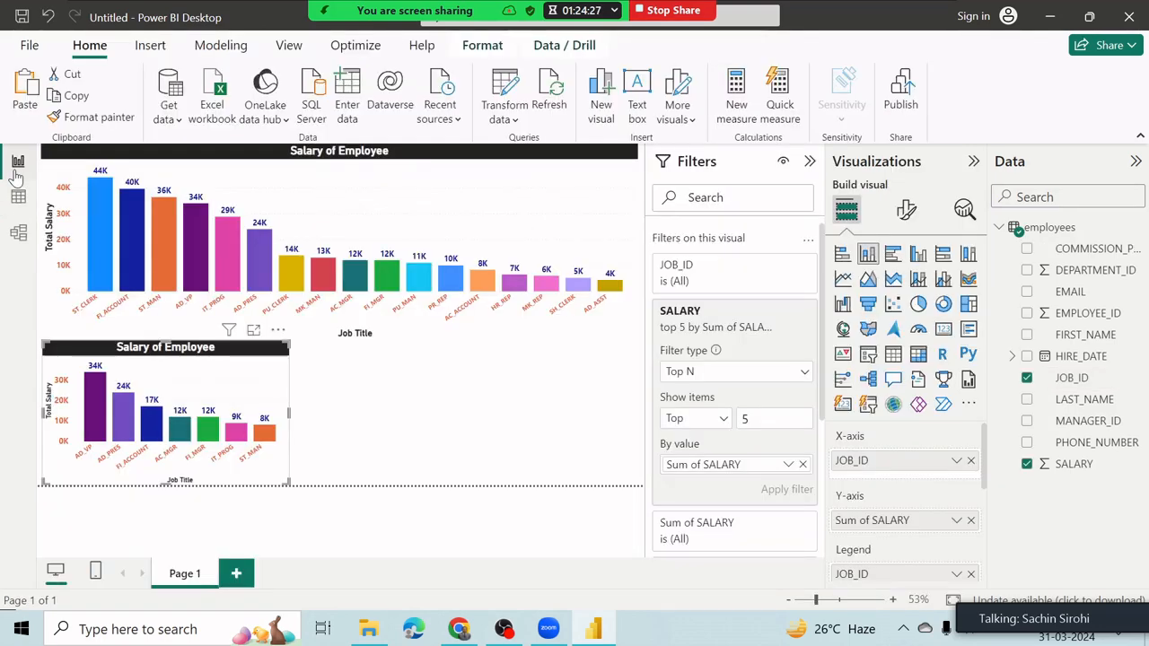
pyautogui.click(537, 430)
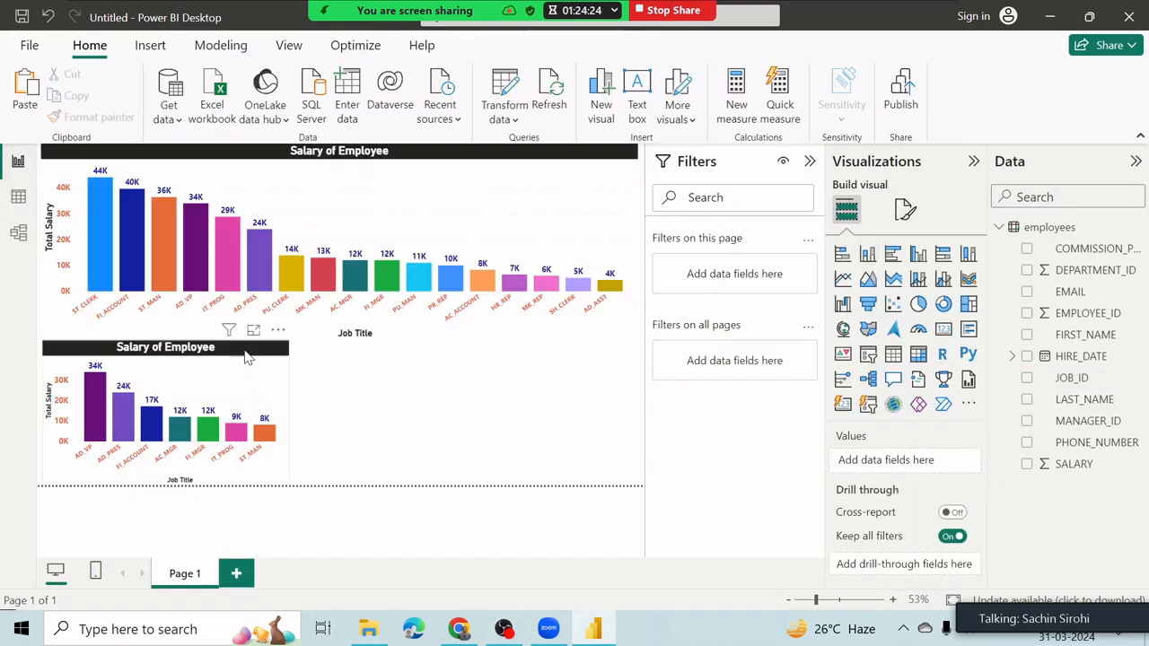
# Duplicate the smaller salary chart and place the copy beside it below the main chart
pyautogui.click(249, 357)
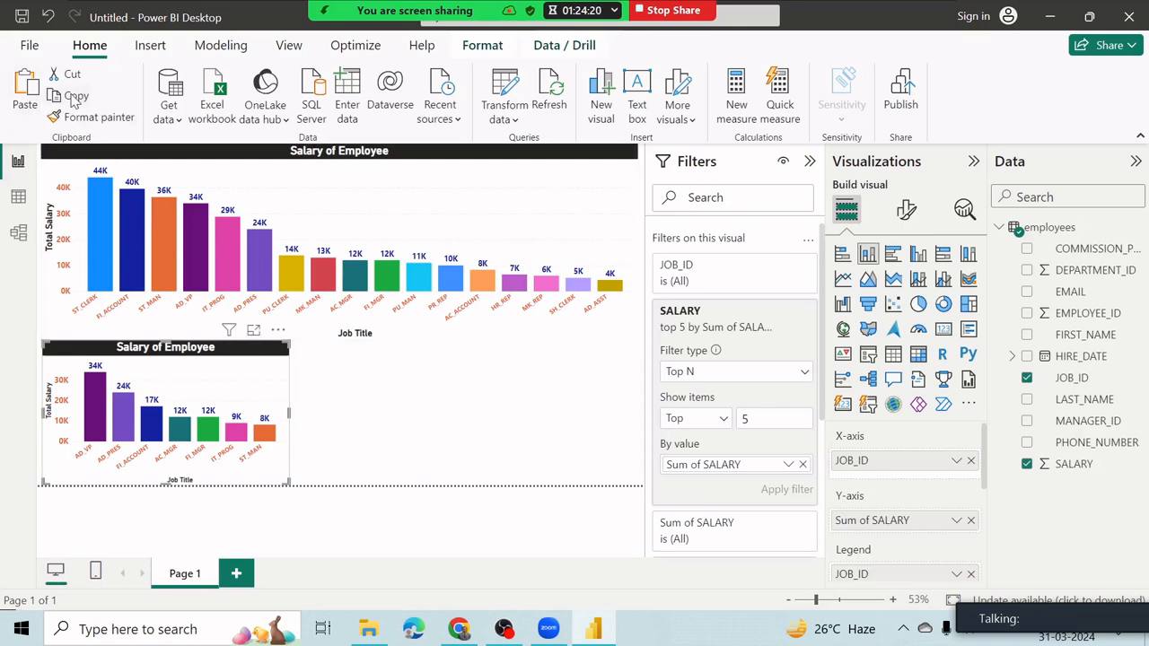
pyautogui.click(461, 405)
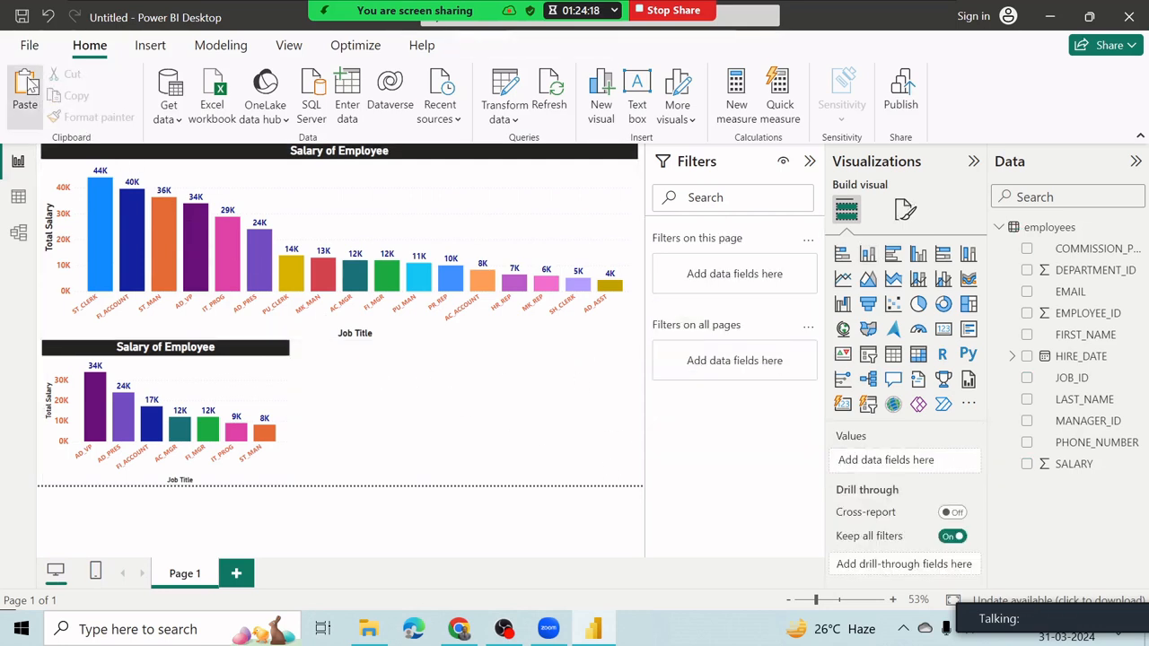
pyautogui.click(32, 84)
pyautogui.moveTo(205, 354); pyautogui.dragTo(492, 390)
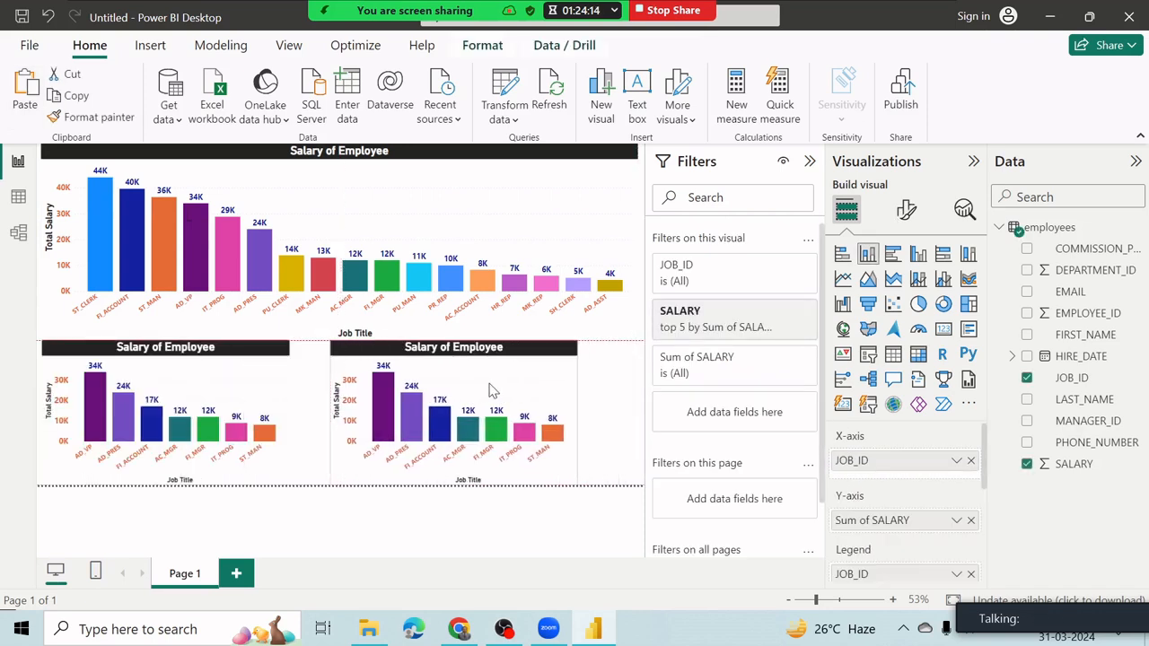
# Widen both lower charts to fill the page width and leave a small gap between them
pyautogui.click(286, 360)
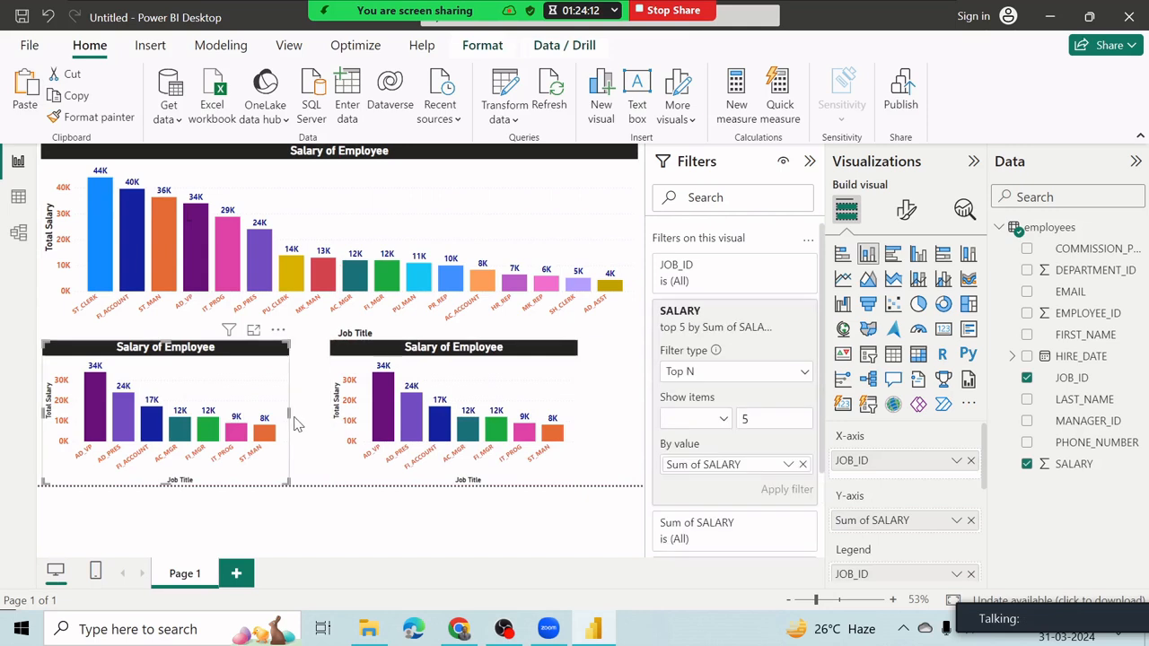
pyautogui.moveTo(287, 413); pyautogui.dragTo(329, 423)
pyautogui.click(581, 422)
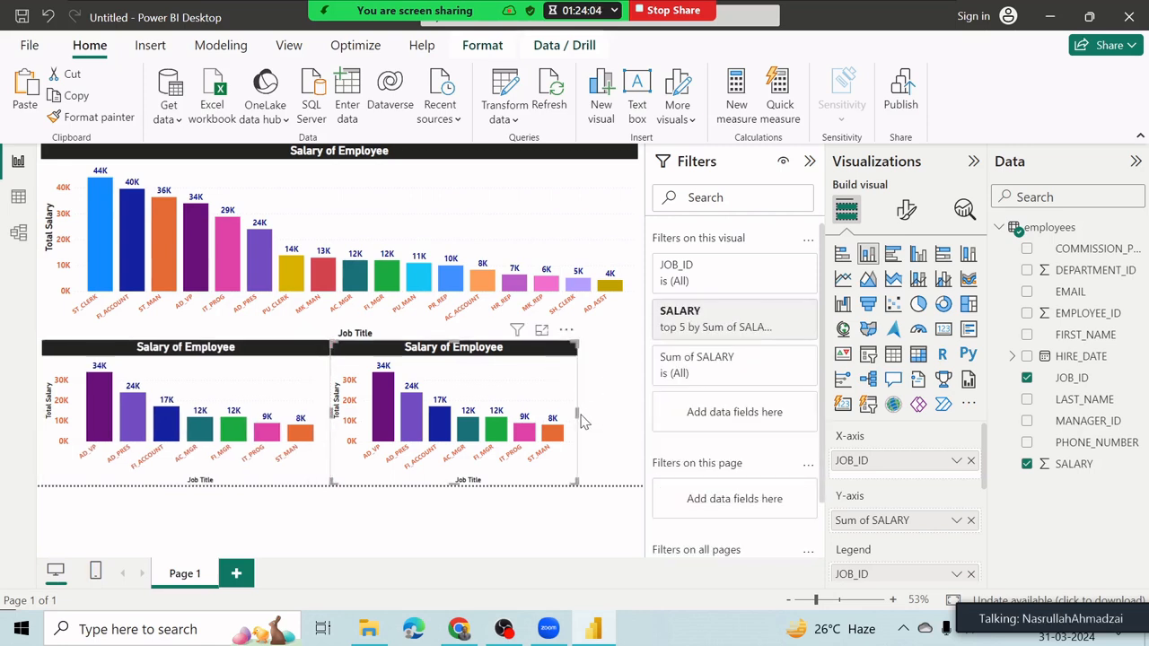
pyautogui.moveTo(582, 418); pyautogui.dragTo(625, 419)
pyautogui.moveTo(555, 354); pyautogui.dragTo(564, 353)
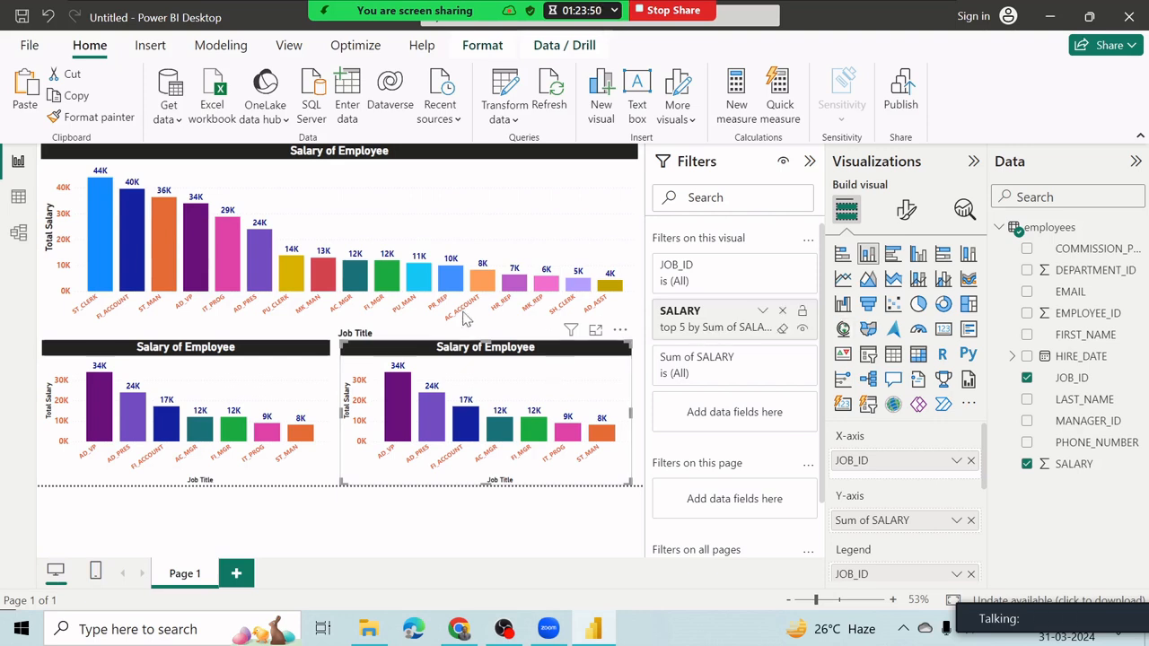
# Try the second lower chart as a pie chart, and delete that visual
pyautogui.click(918, 305)
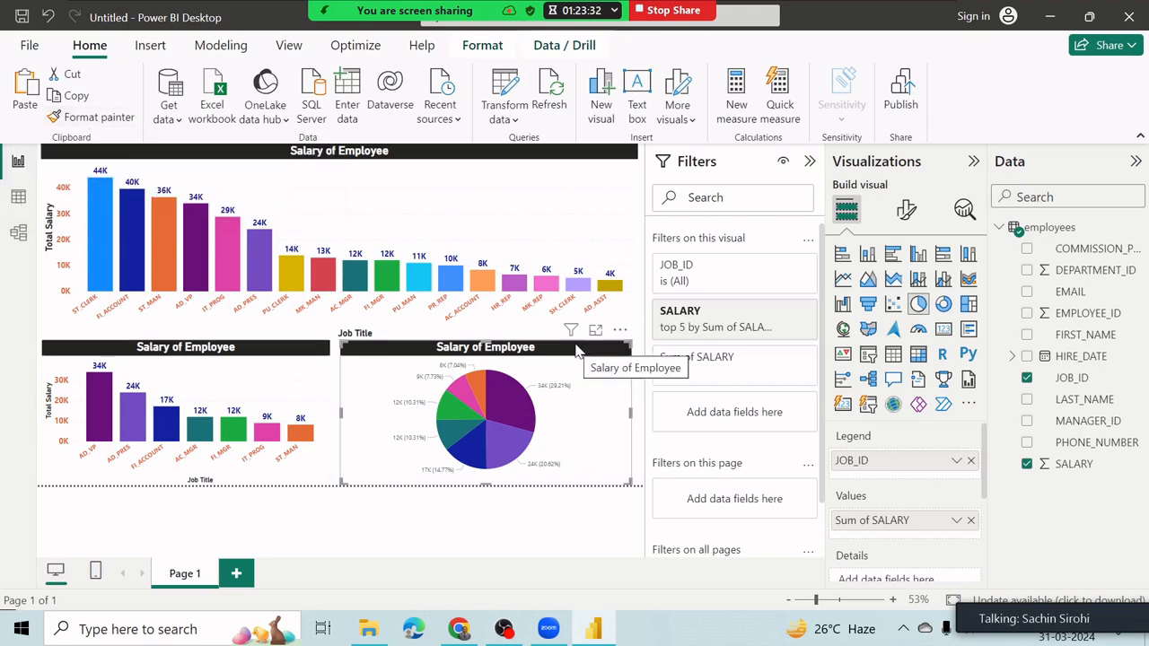
pyautogui.press('Delete')
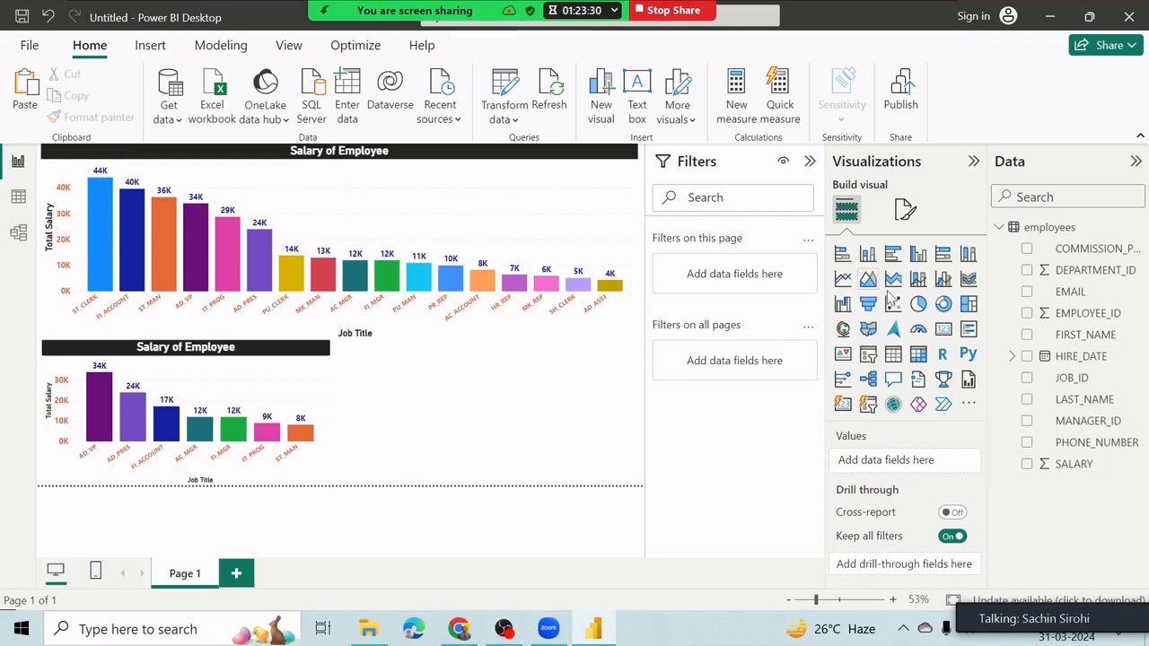
# Insert a new pie chart beside the lower column chart, with JOB_ID as legend and Sum of SALARY as values
pyautogui.click(918, 305)
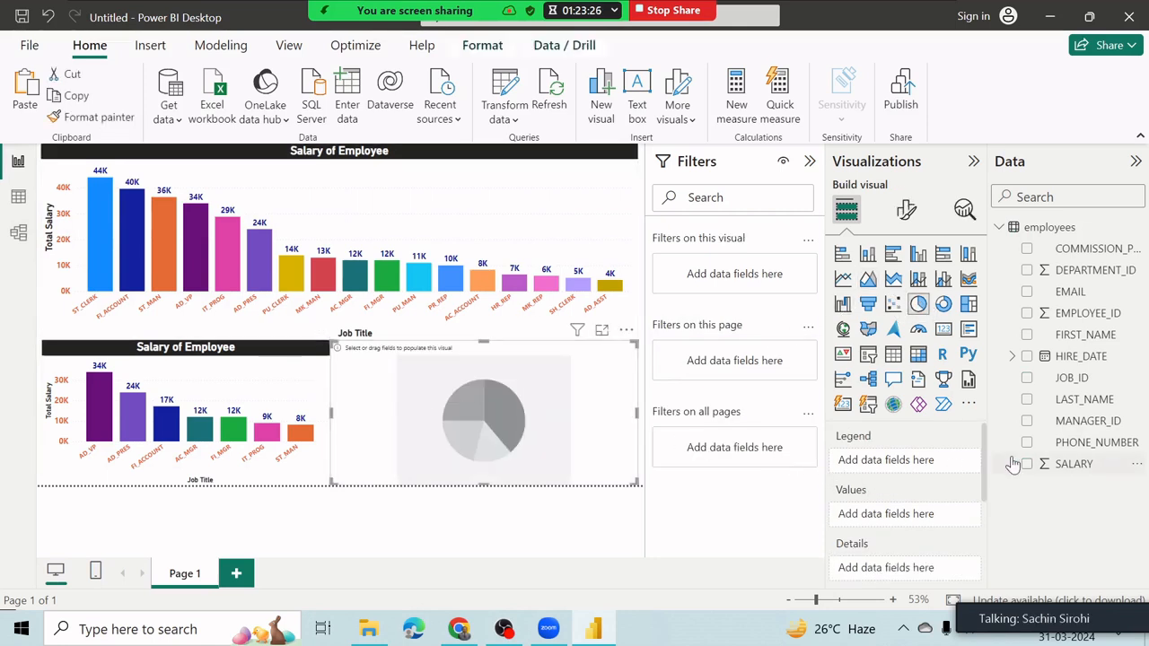
pyautogui.click(1028, 379)
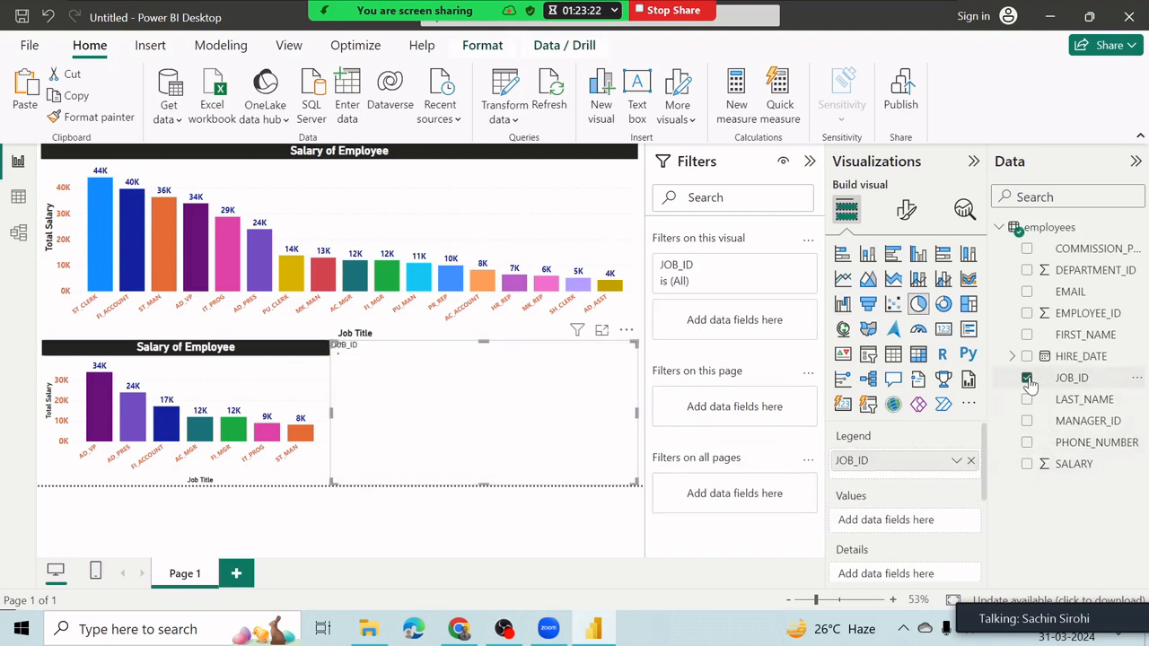
pyautogui.click(1027, 464)
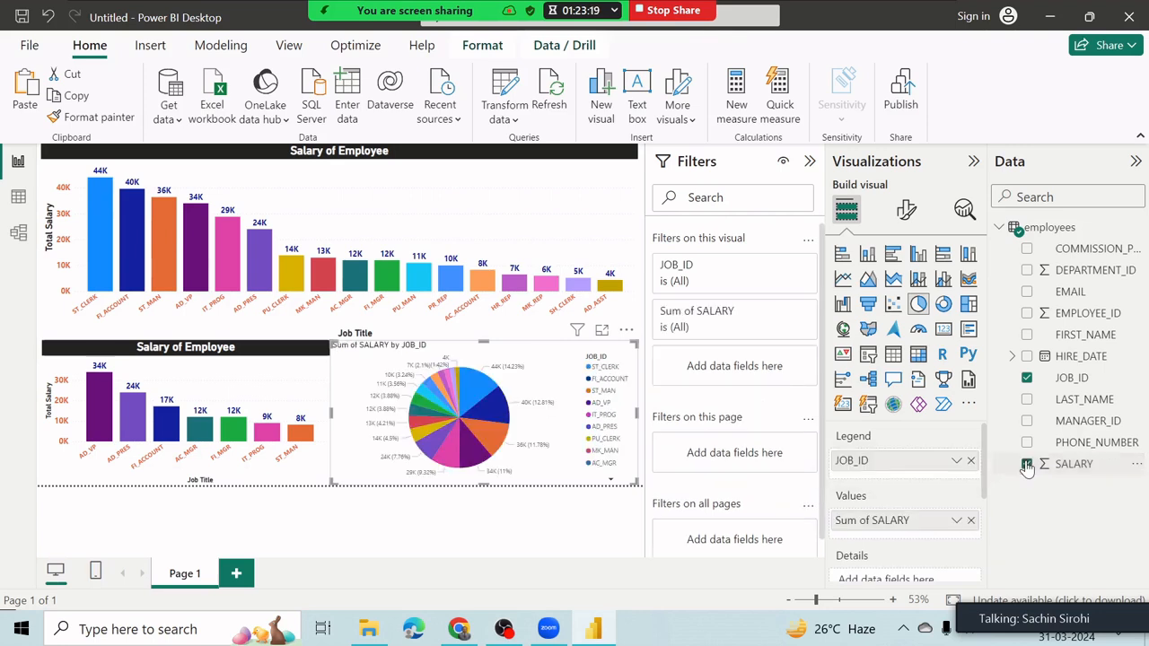
# Copy the formatting of the lower column chart onto the pie chart with Format painter
pyautogui.click(251, 361)
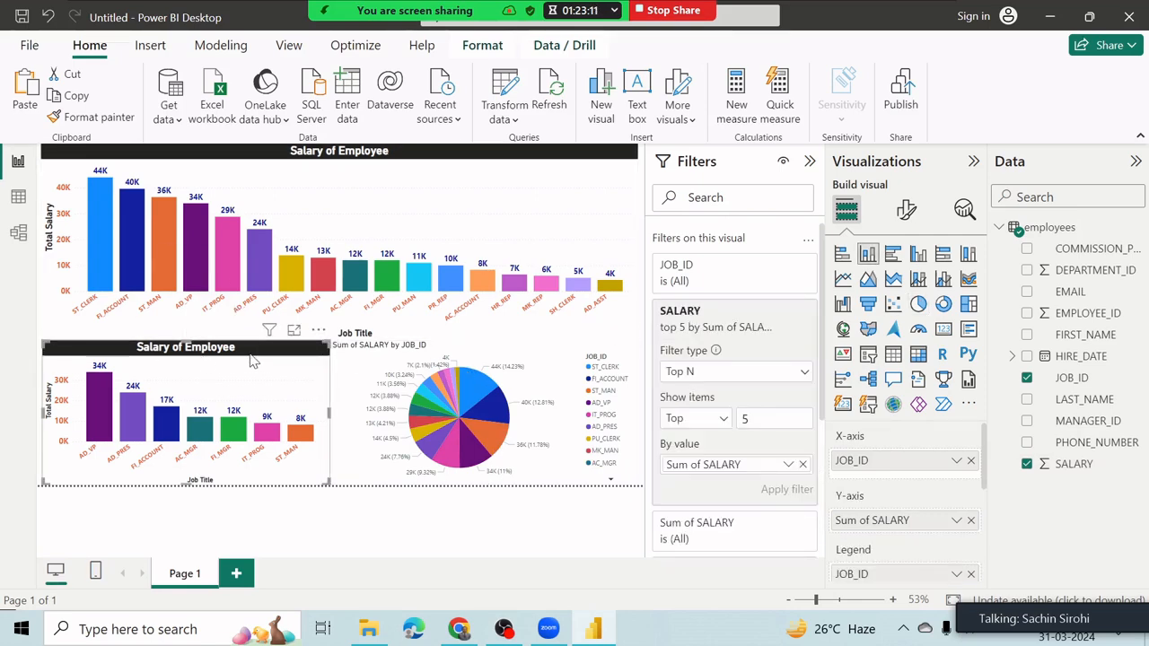
pyautogui.click(97, 118)
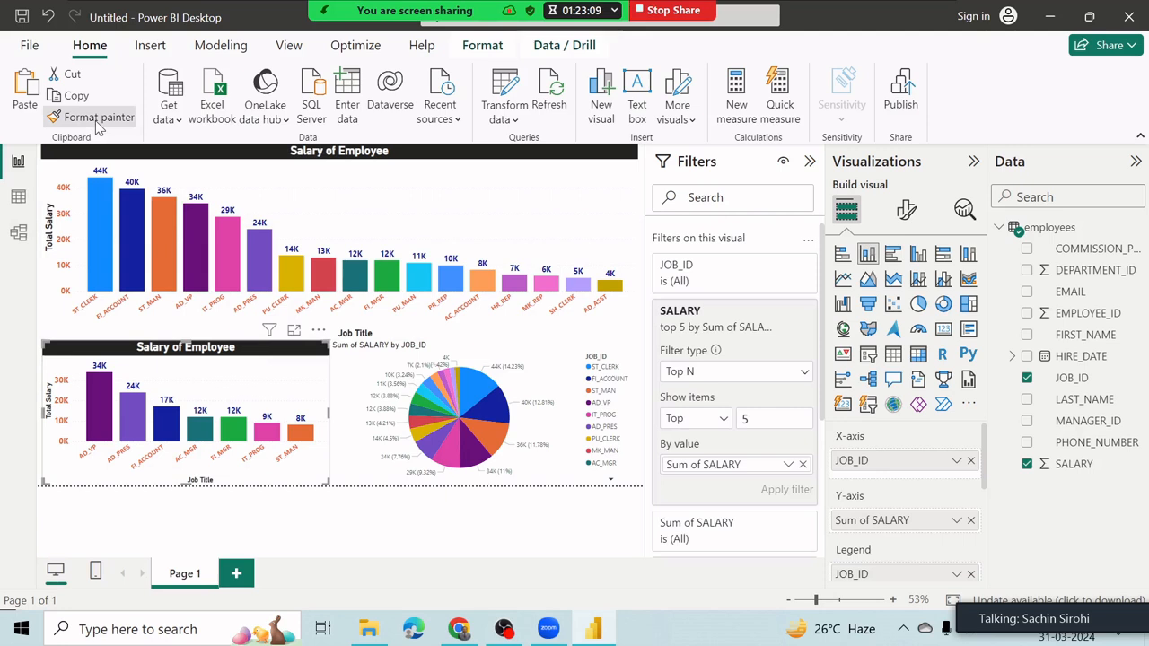
pyautogui.click(539, 366)
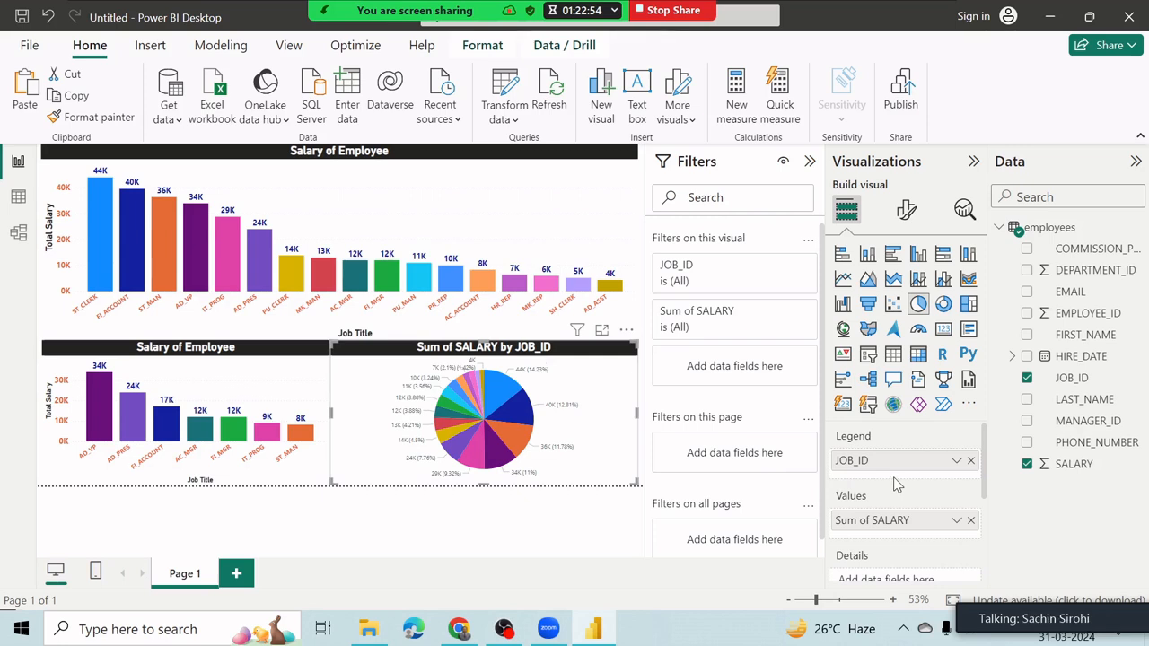
pyautogui.scroll(-1, 894, 498)
pyautogui.scroll(-2, 888, 493)
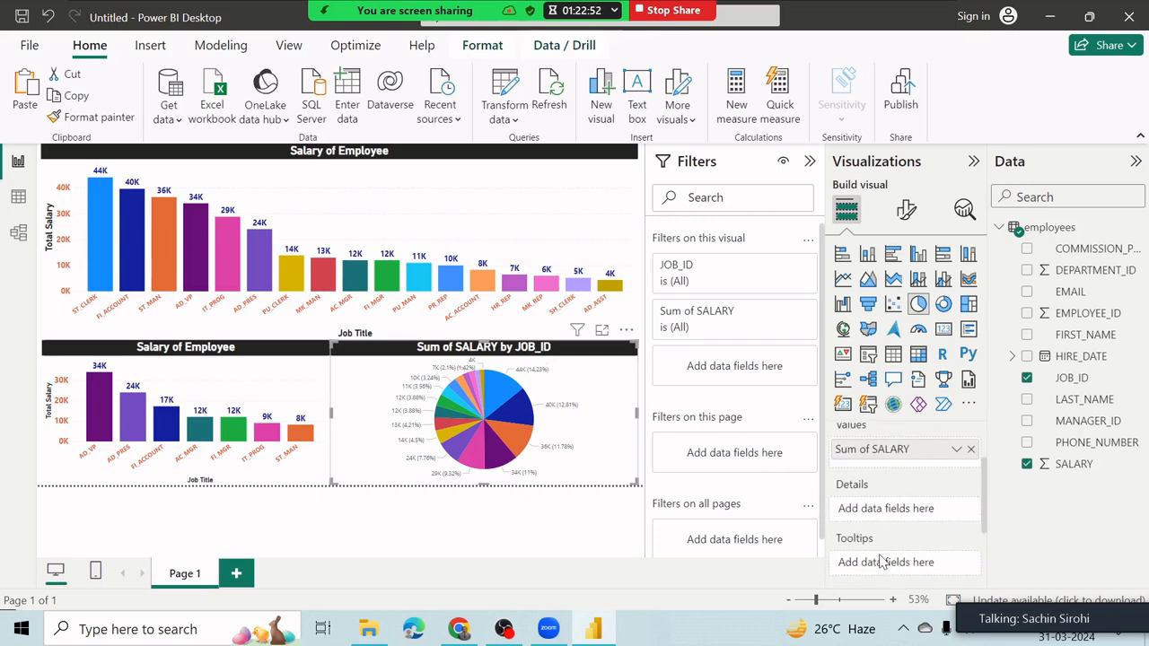
pyautogui.scroll(2, 870, 503)
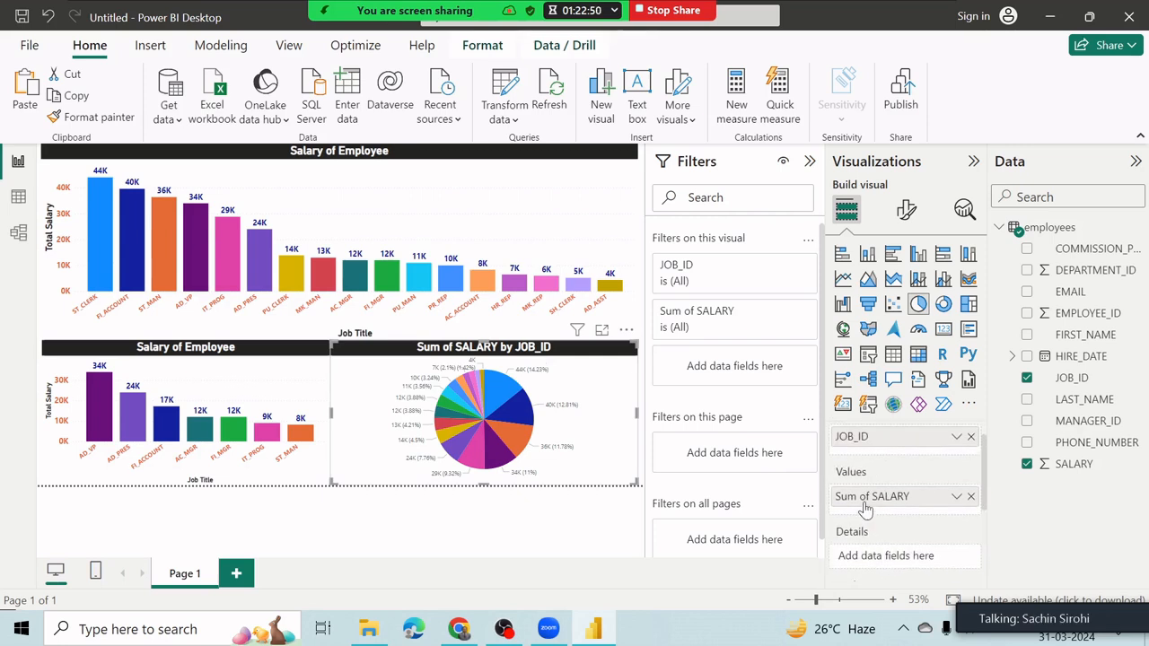
pyautogui.moveTo(867, 498); pyautogui.dragTo(534, 464)
pyautogui.scroll(-3, 938, 476)
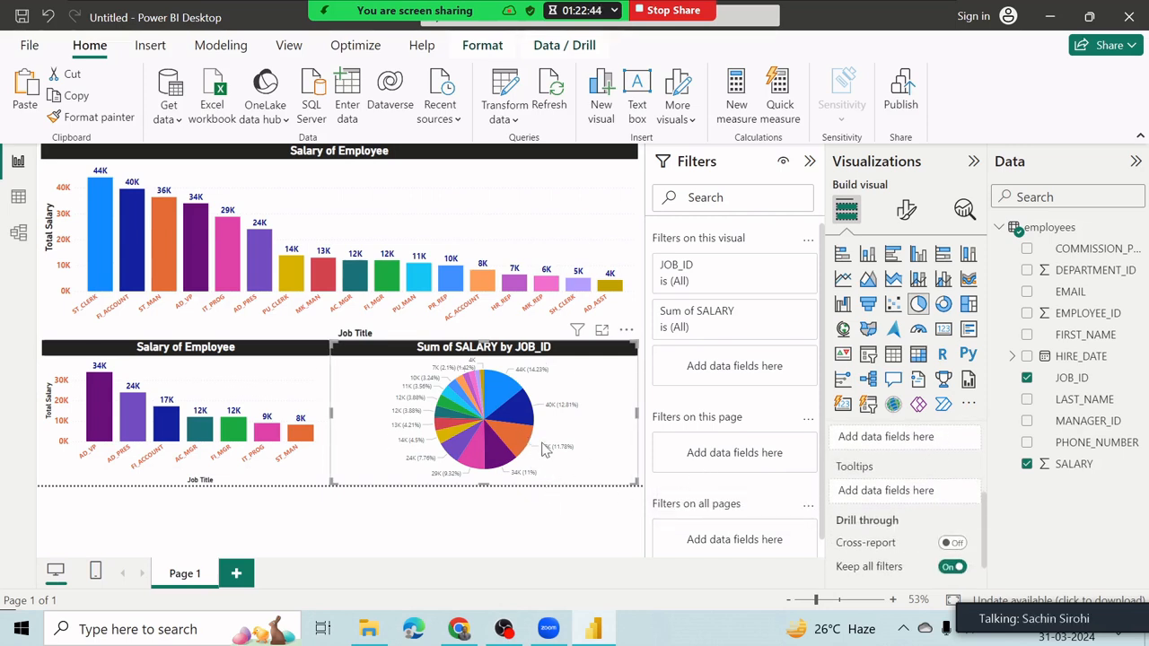
# Change the ST_CLERK slice of the pie chart to orange
pyautogui.click(907, 209)
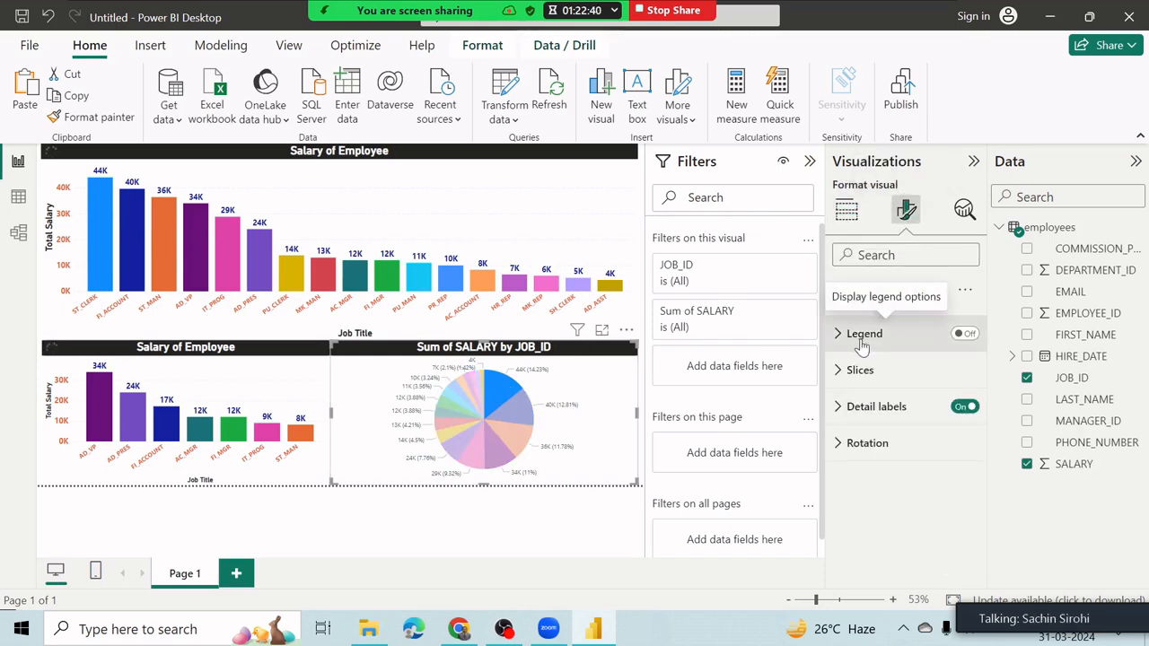
pyautogui.click(846, 371)
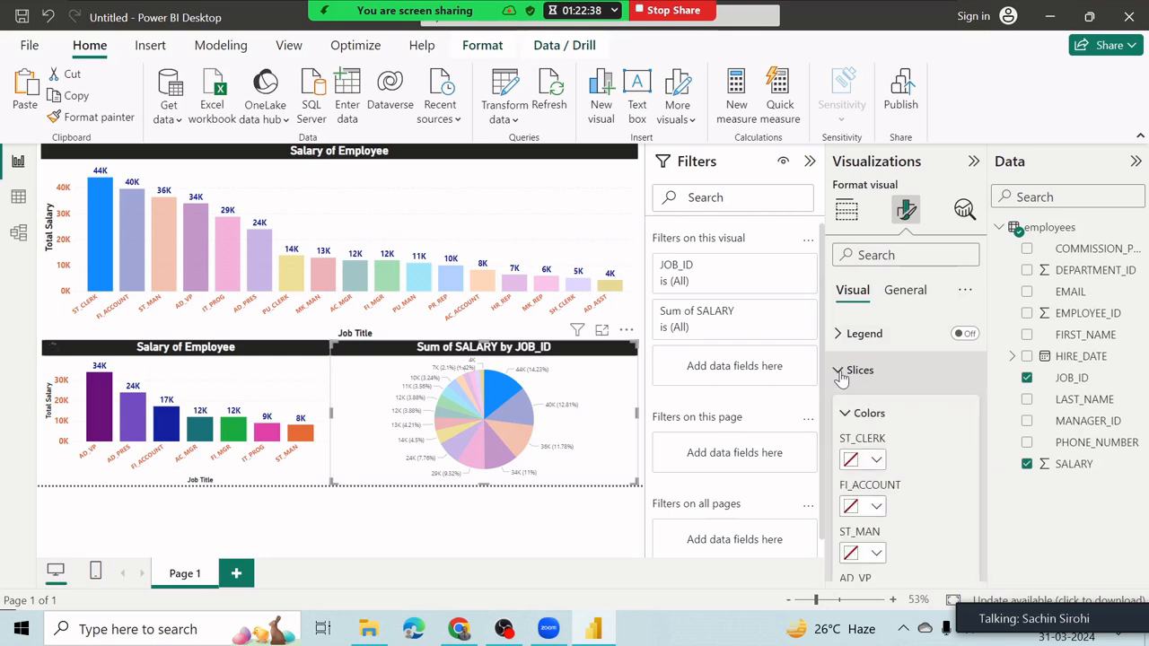
pyautogui.scroll(-3, 898, 462)
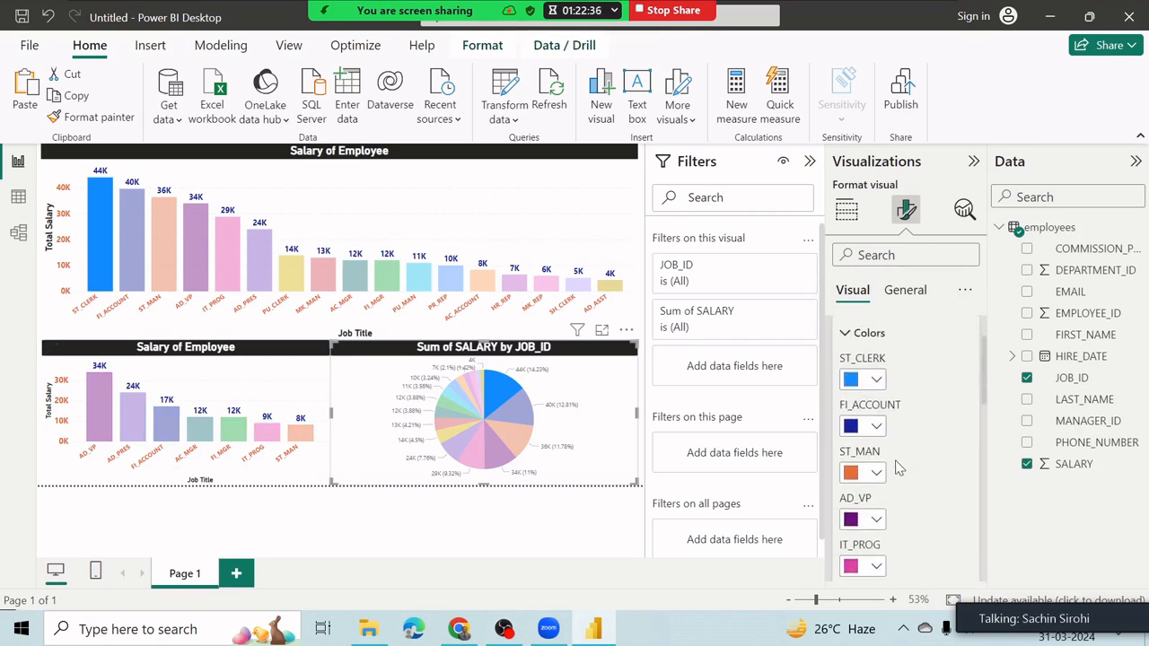
pyautogui.click(876, 381)
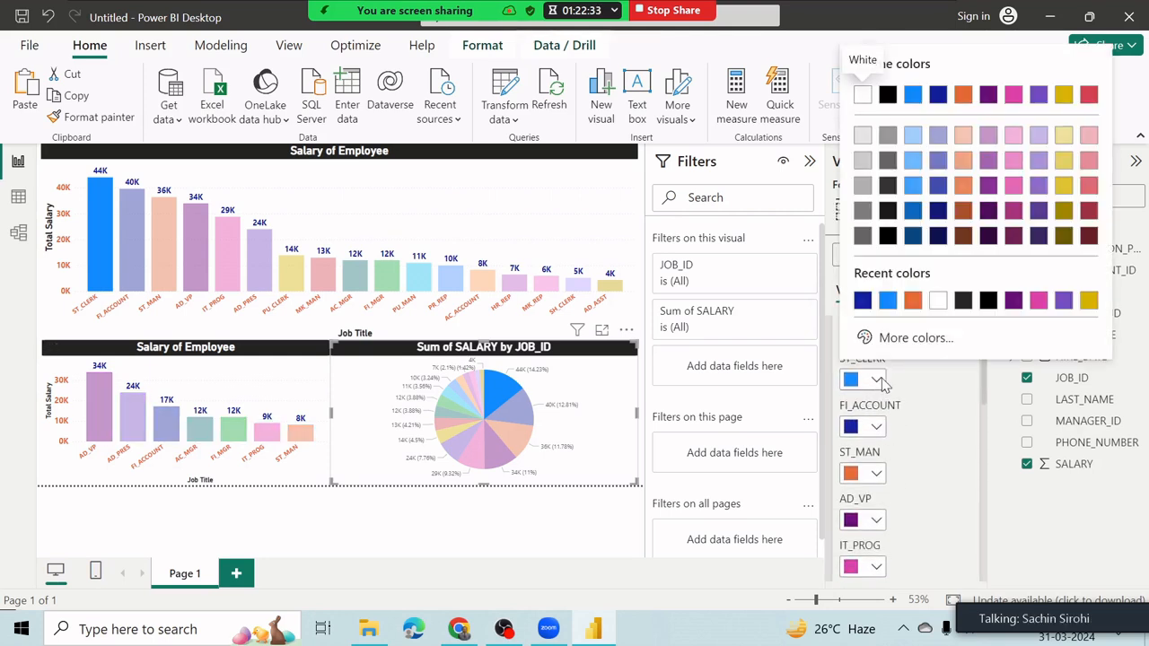
pyautogui.click(912, 302)
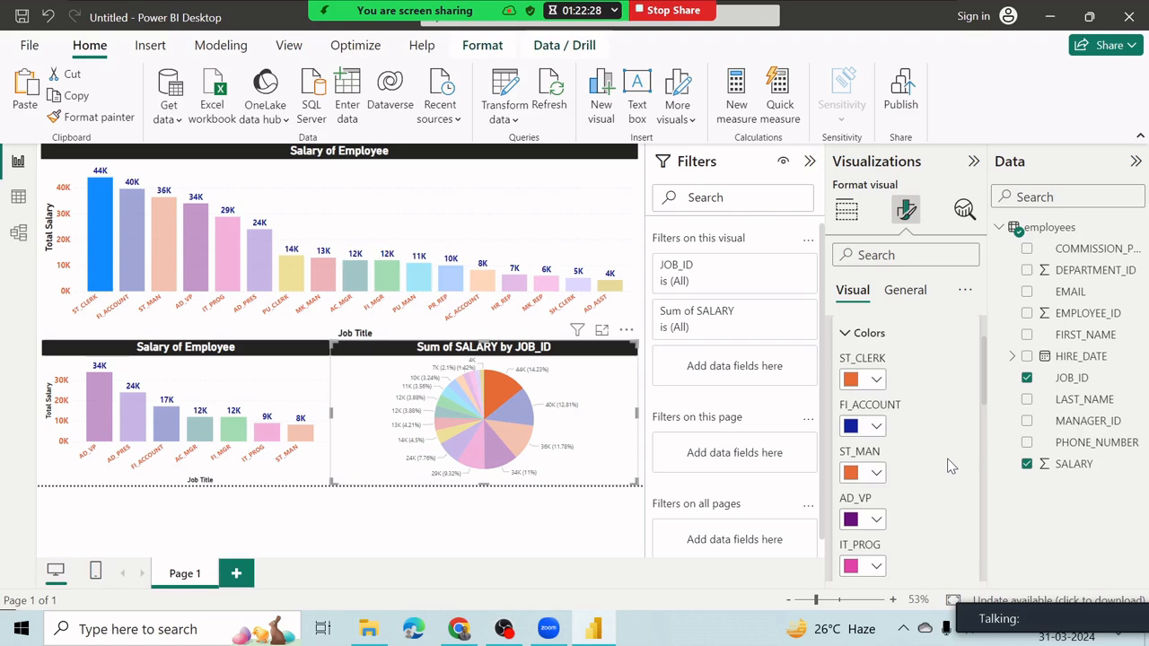
pyautogui.click(592, 525)
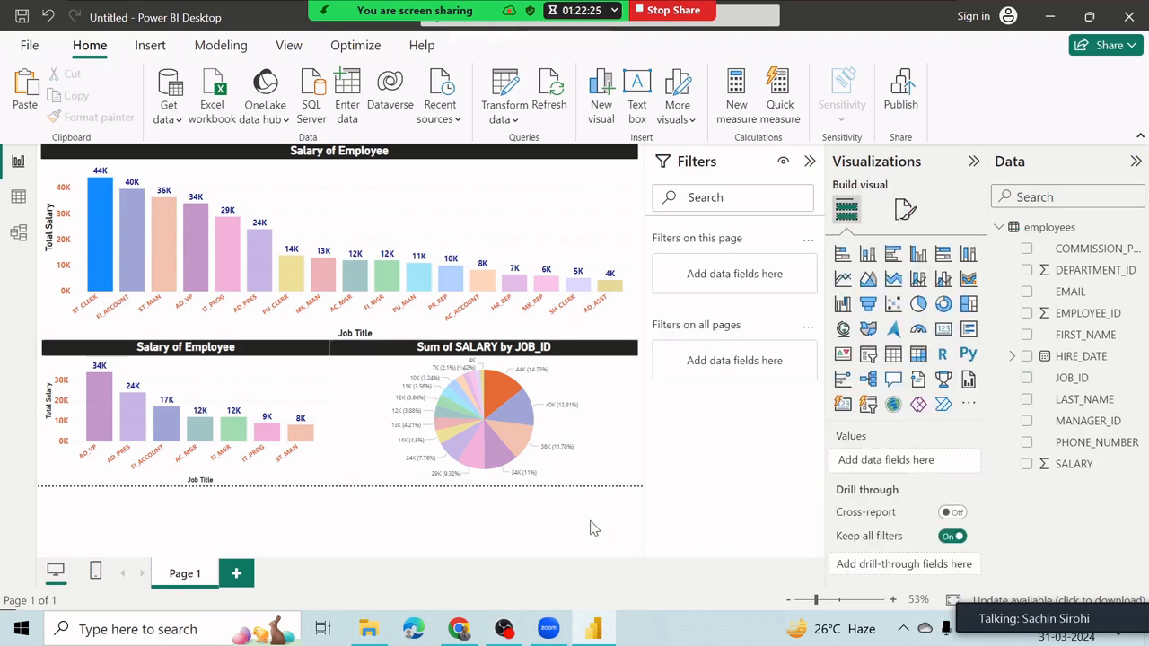
pyautogui.click(607, 401)
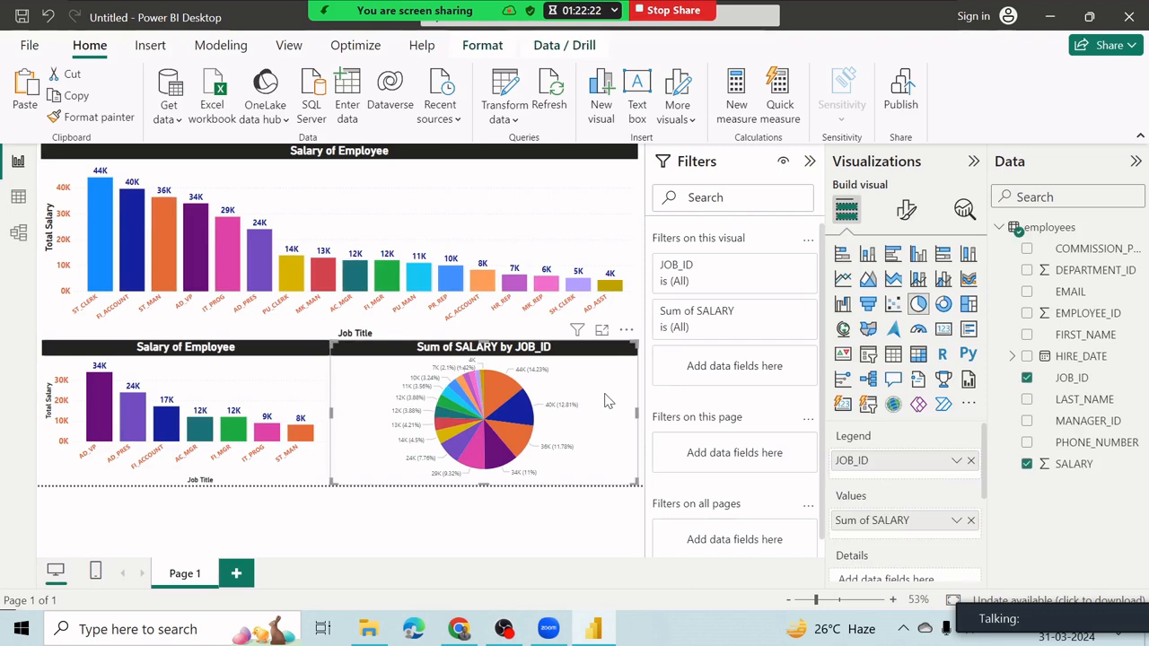
# Examine the lower column chart's general format settings, including its background, border and shadow effects
pyautogui.click(258, 377)
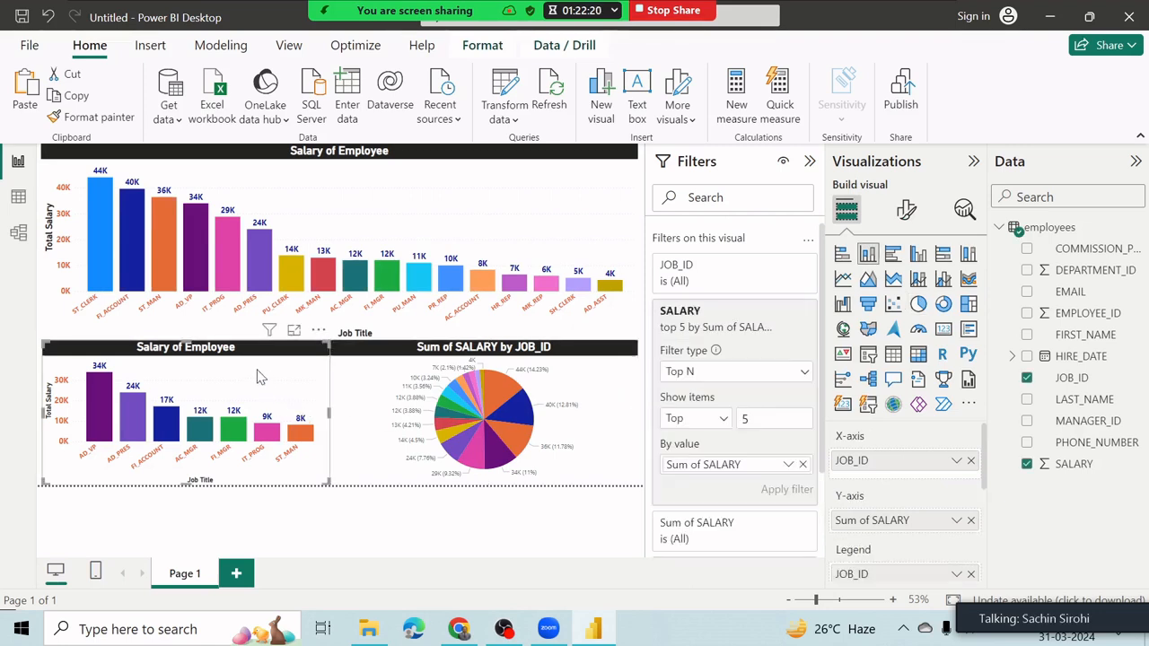
pyautogui.click(906, 211)
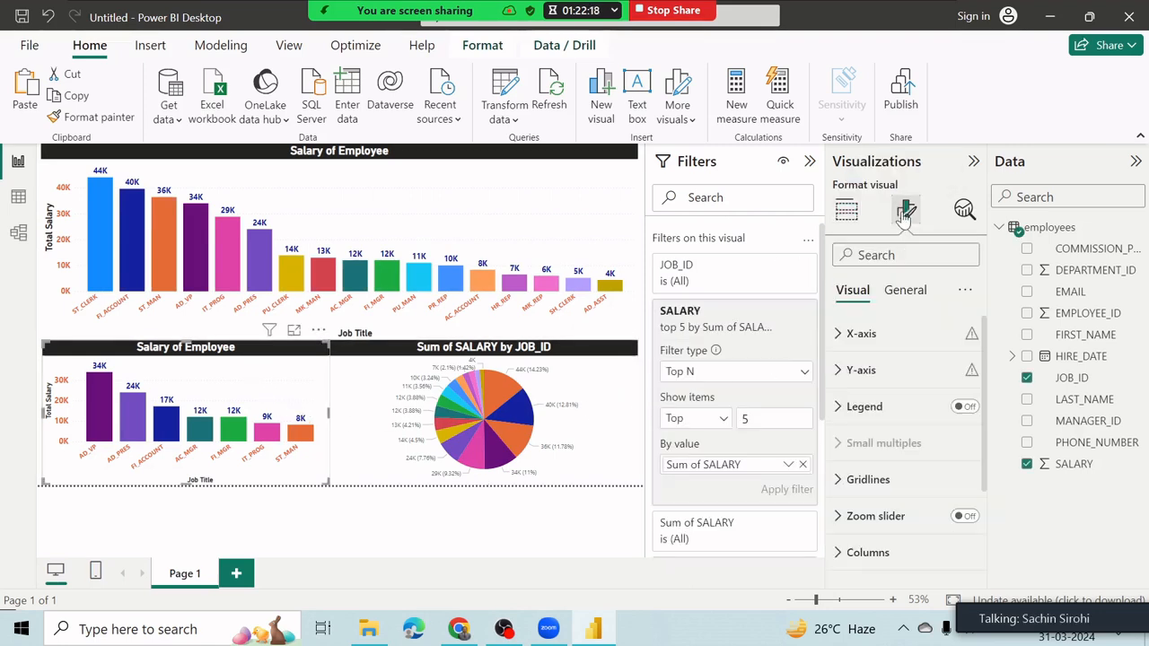
pyautogui.click(905, 296)
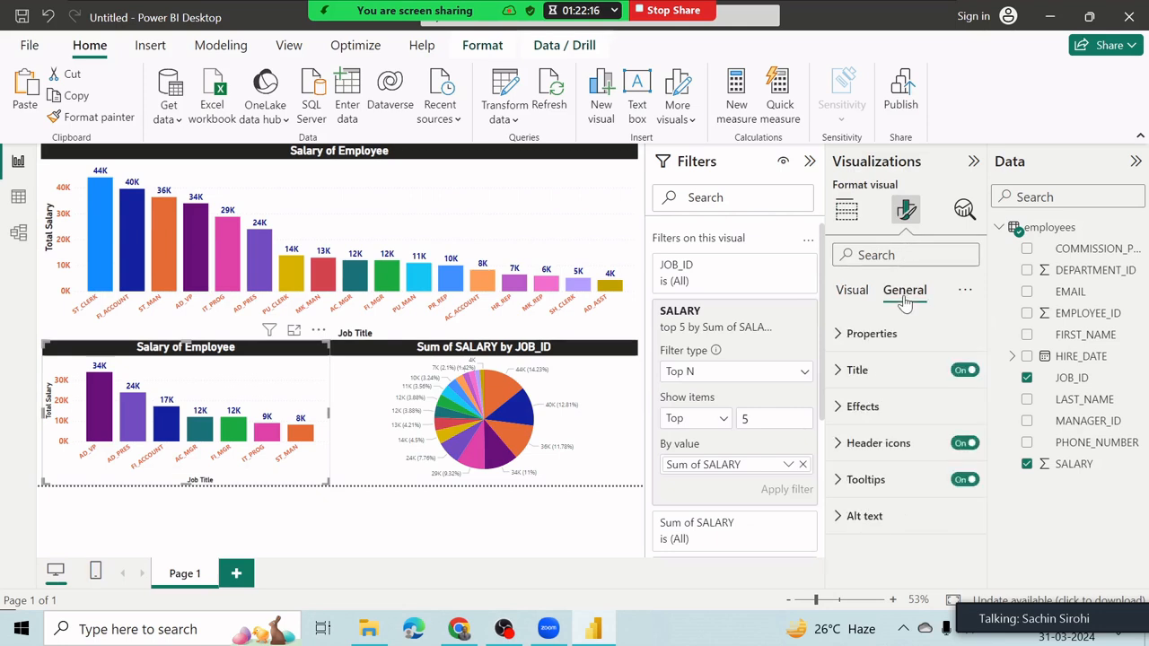
pyautogui.click(835, 408)
pyautogui.scroll(-3, 962, 525)
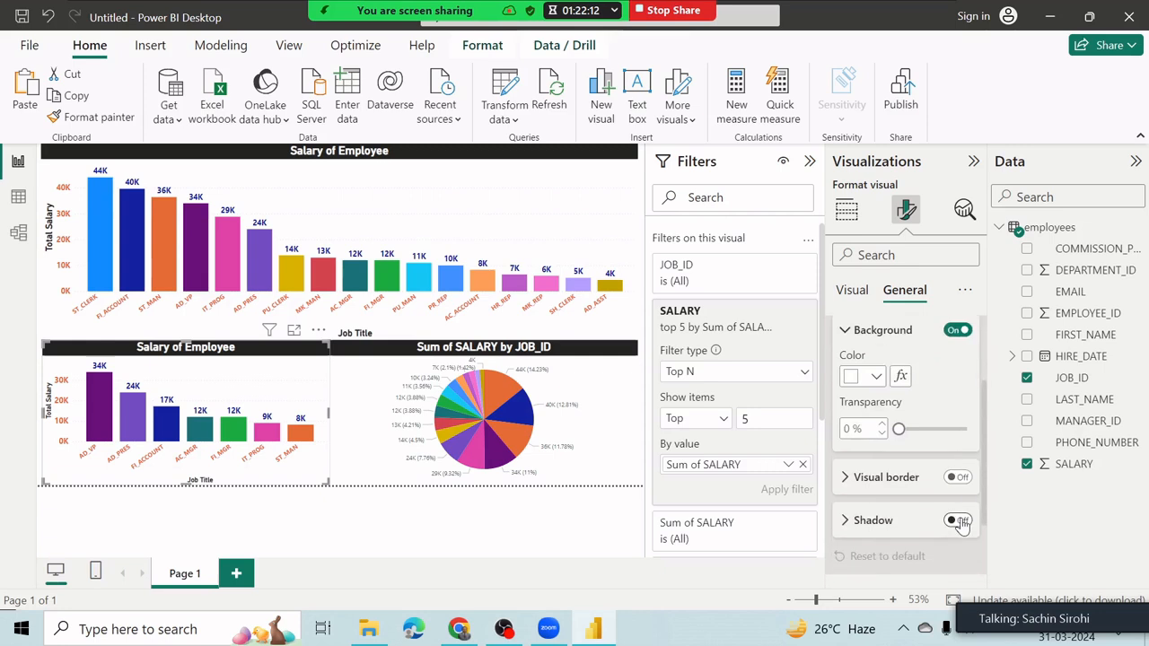
pyautogui.click(853, 330)
pyautogui.scroll(3, 851, 409)
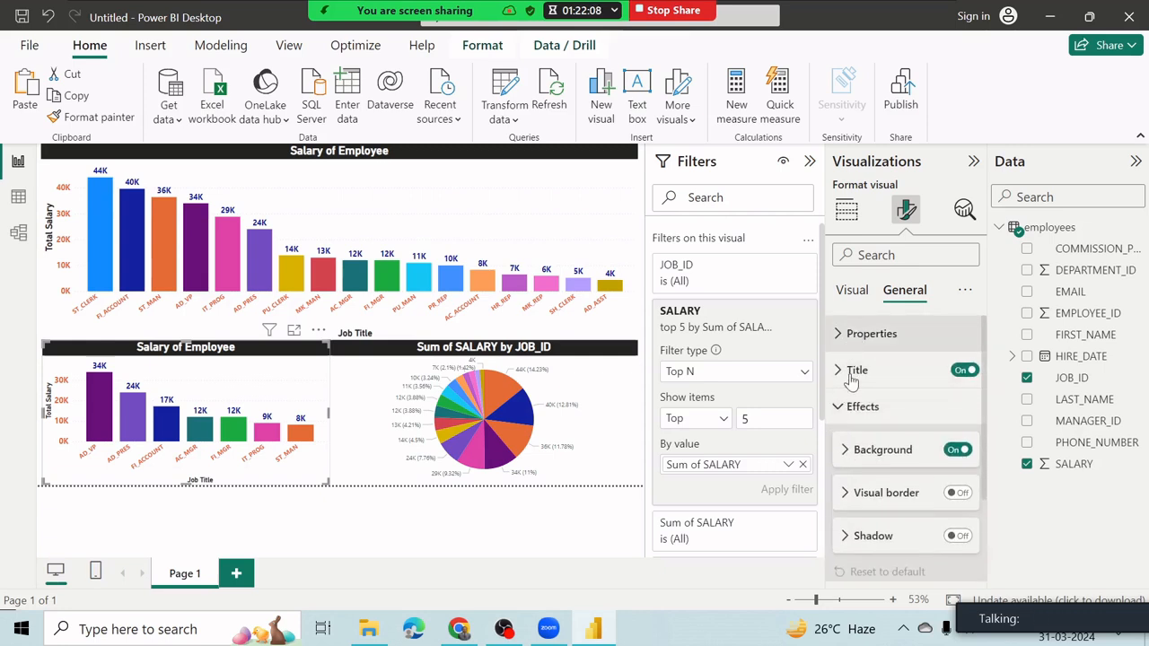
pyautogui.click(842, 411)
pyautogui.click(850, 290)
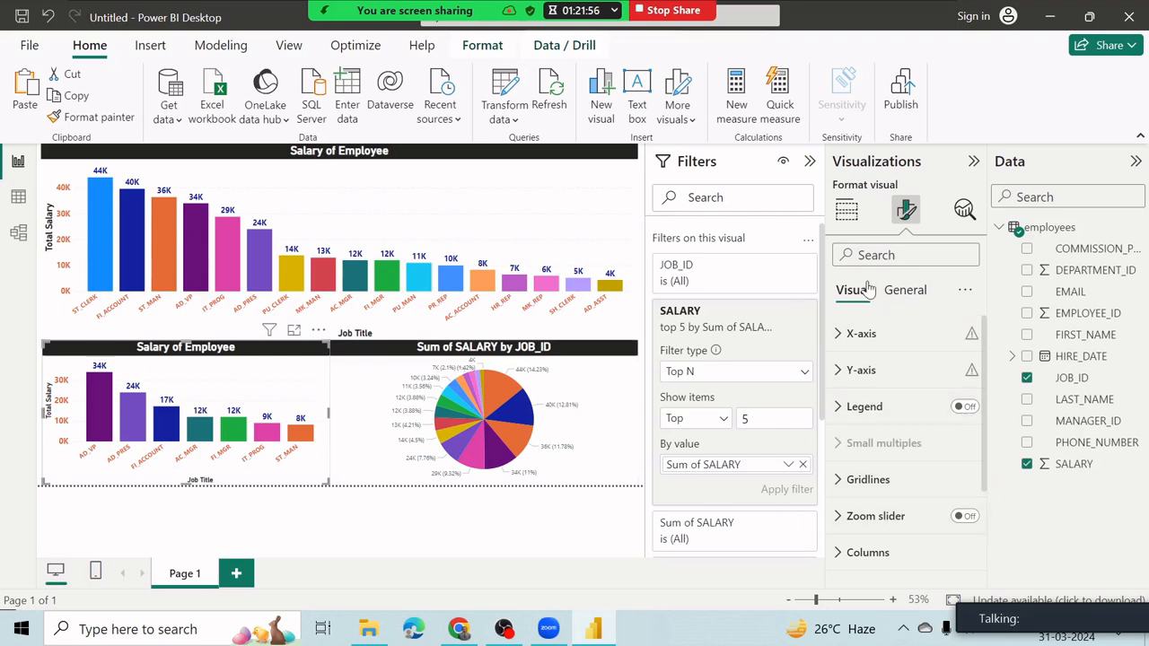
# Try removing JOB_ID from the X-axis and legend of the lower column chart, and undo both removals
pyautogui.click(849, 212)
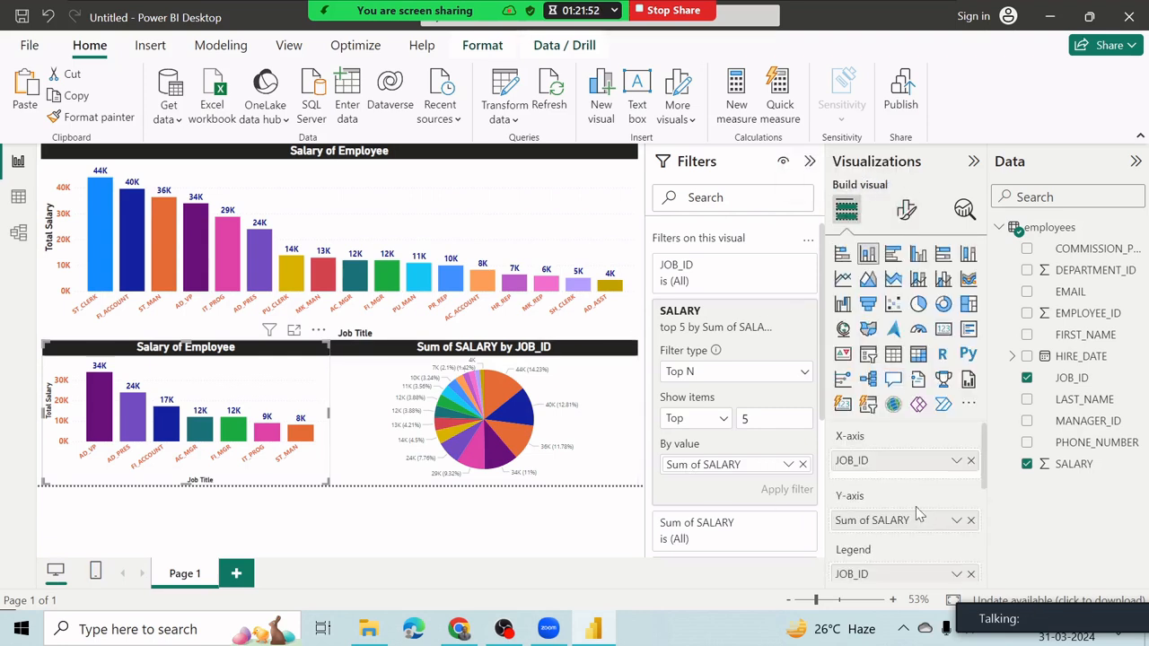
pyautogui.click(971, 462)
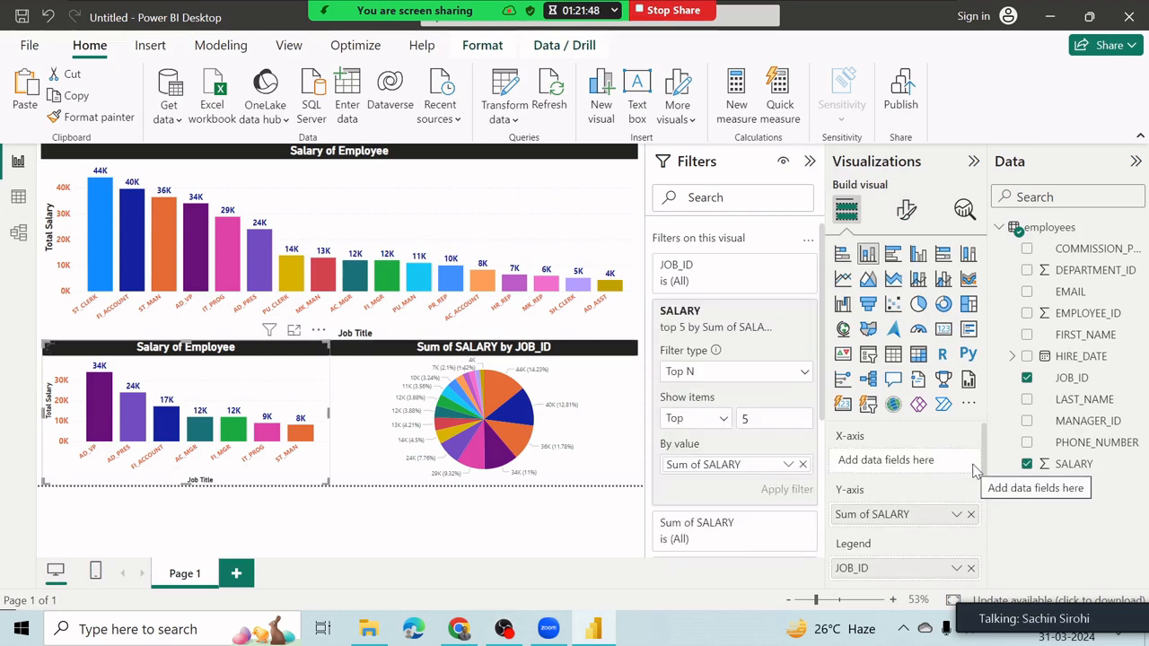
pyautogui.click(971, 568)
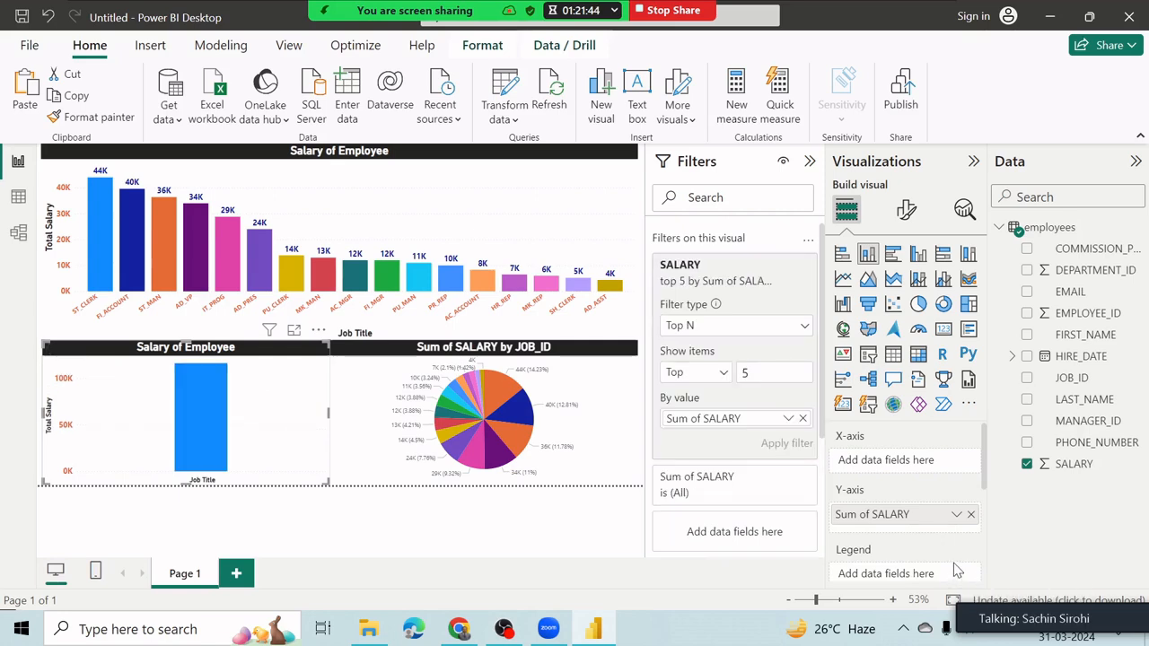
pyautogui.hotkey('ctrl', 'z')
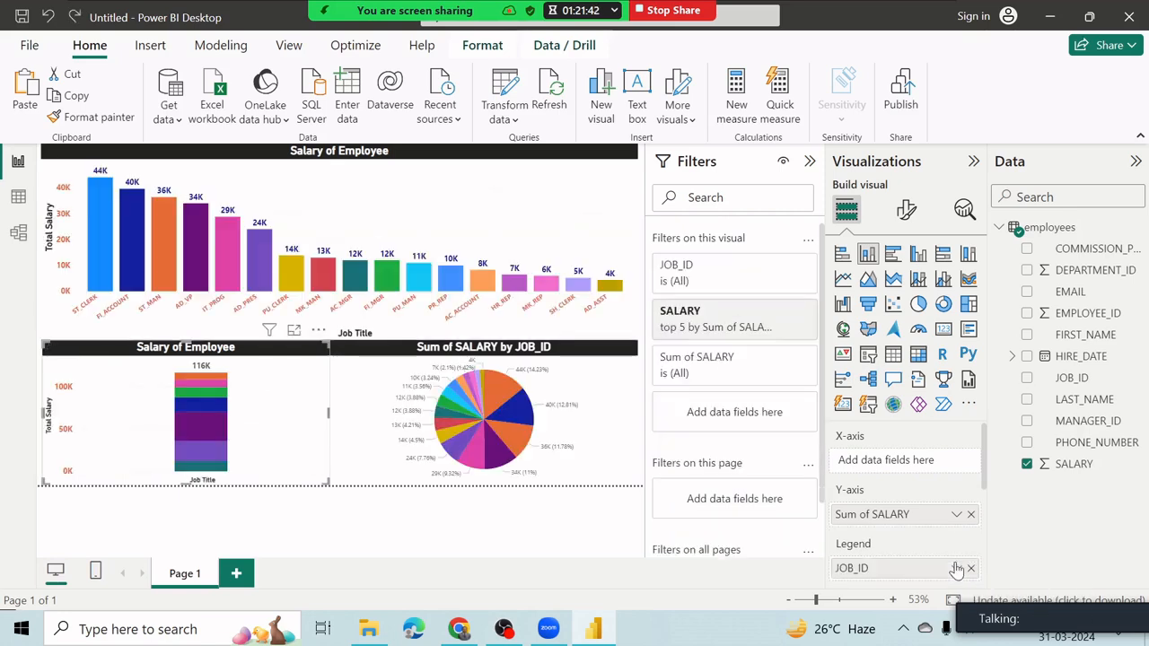
pyautogui.hotkey('ctrl', 'z')
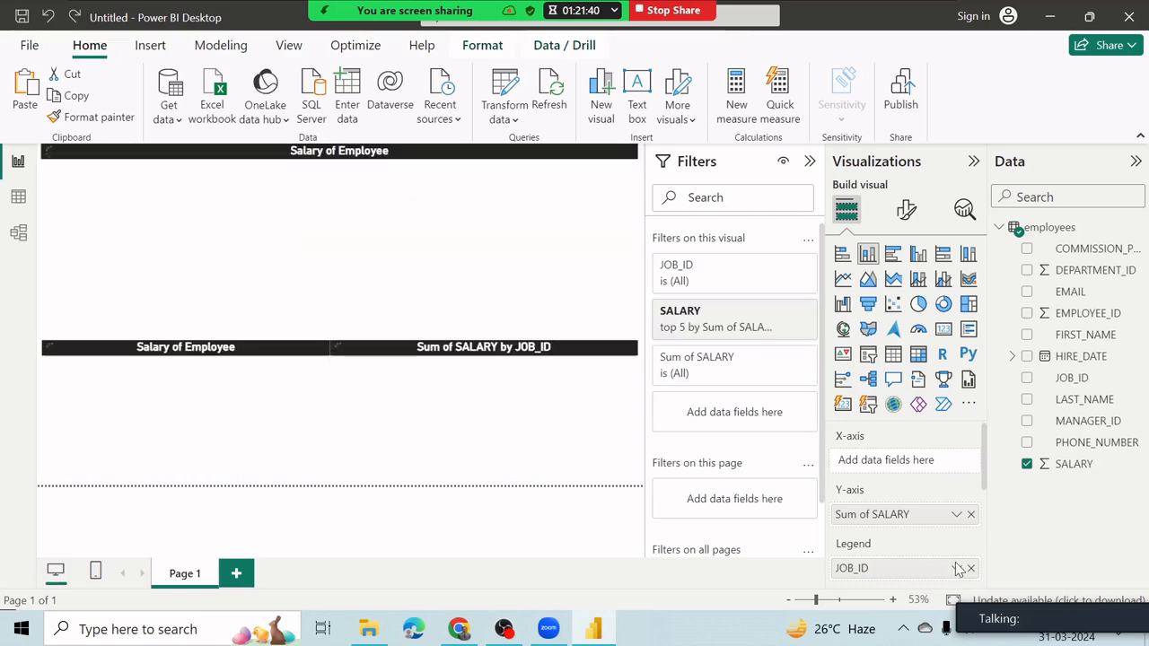
# Replace JOB_ID with HIRE_DATE in the pie chart's legend, keeping only the Year level of the date hierarchy
pyautogui.click(597, 356)
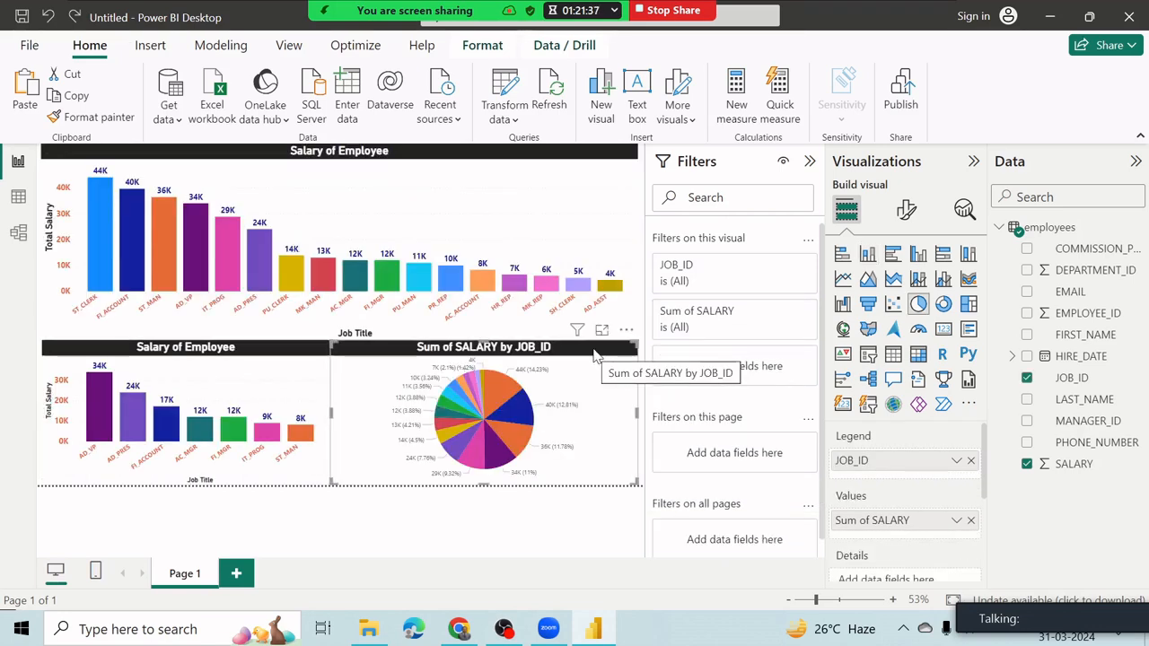
pyautogui.click(971, 461)
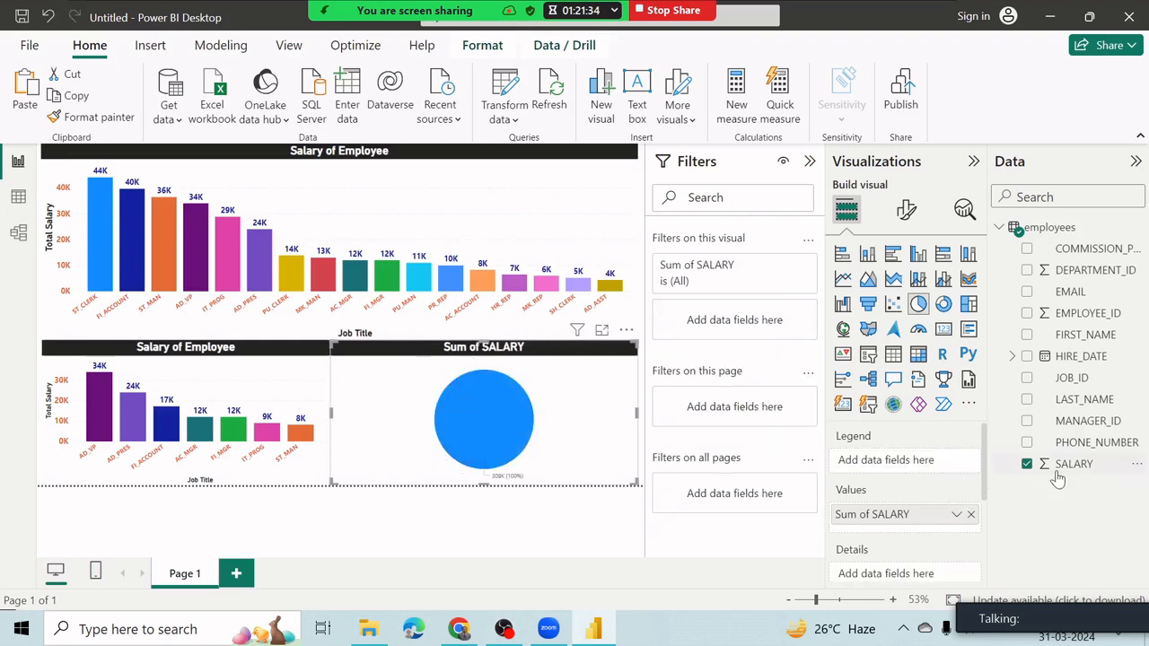
pyautogui.click(1028, 358)
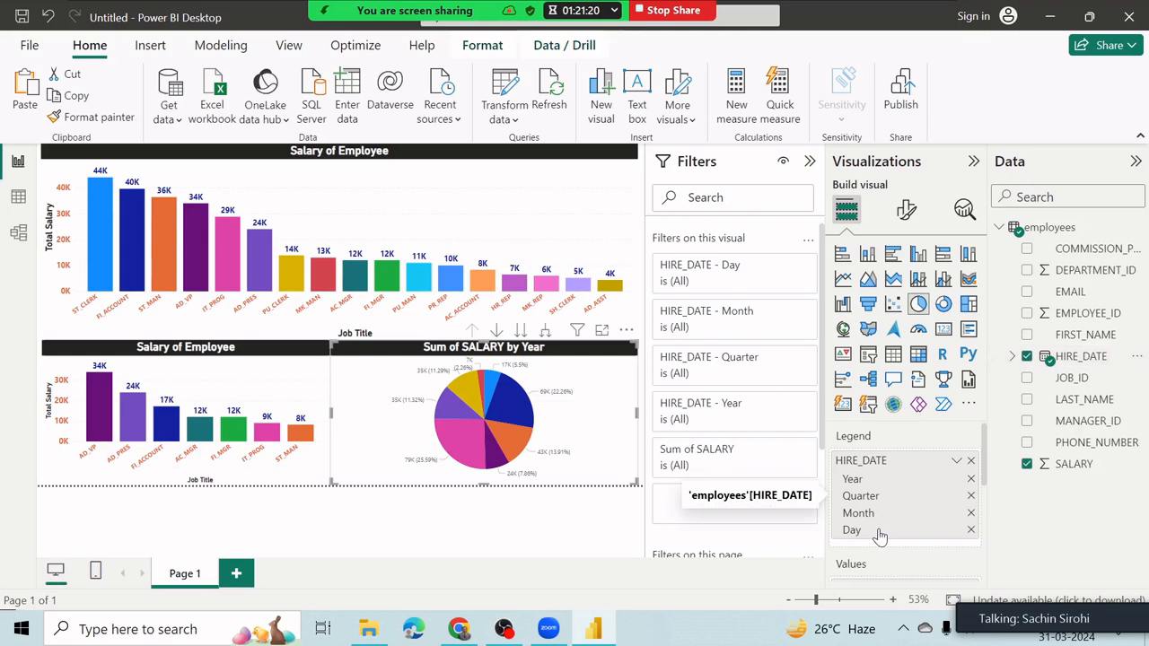
pyautogui.click(973, 497)
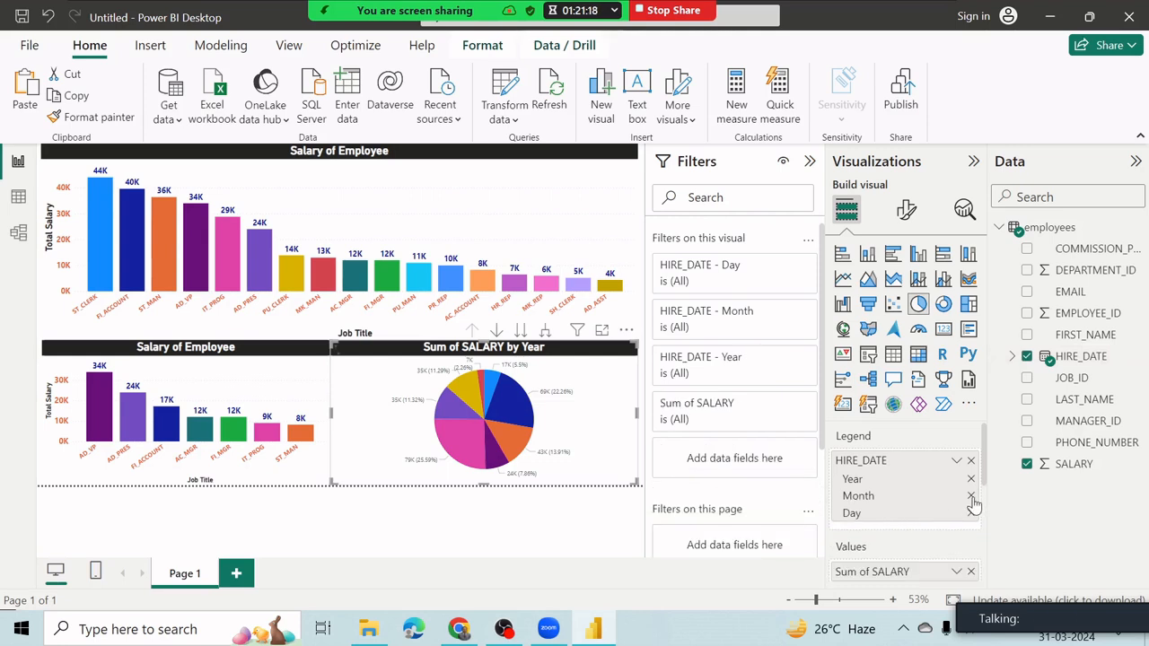
pyautogui.click(972, 497)
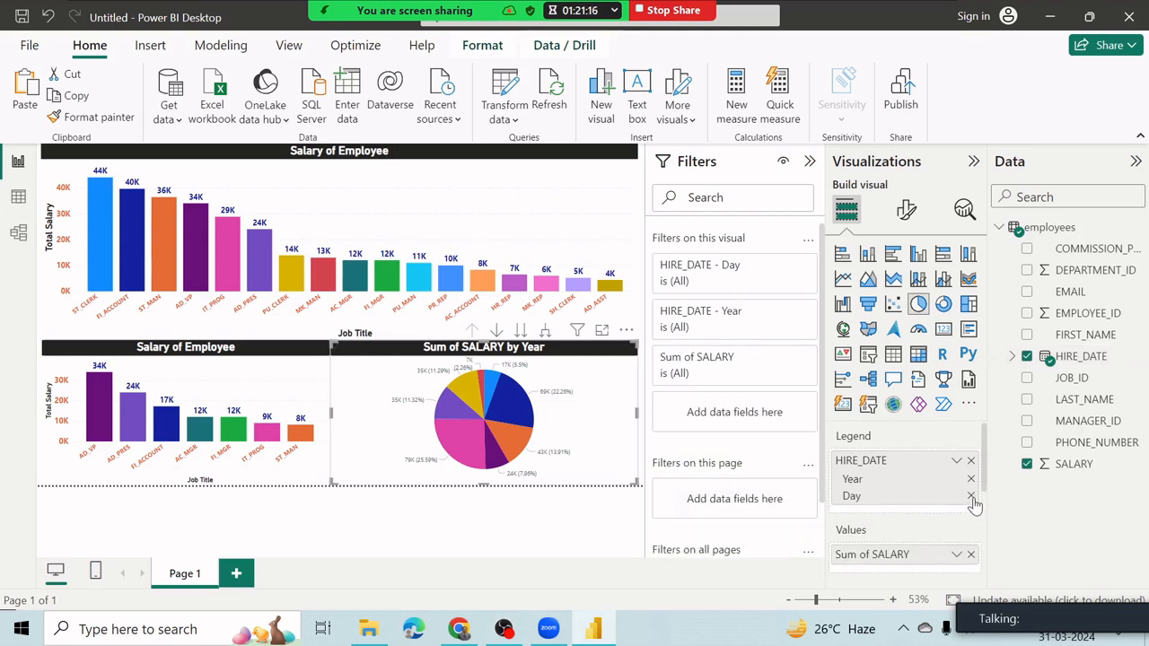
pyautogui.click(973, 497)
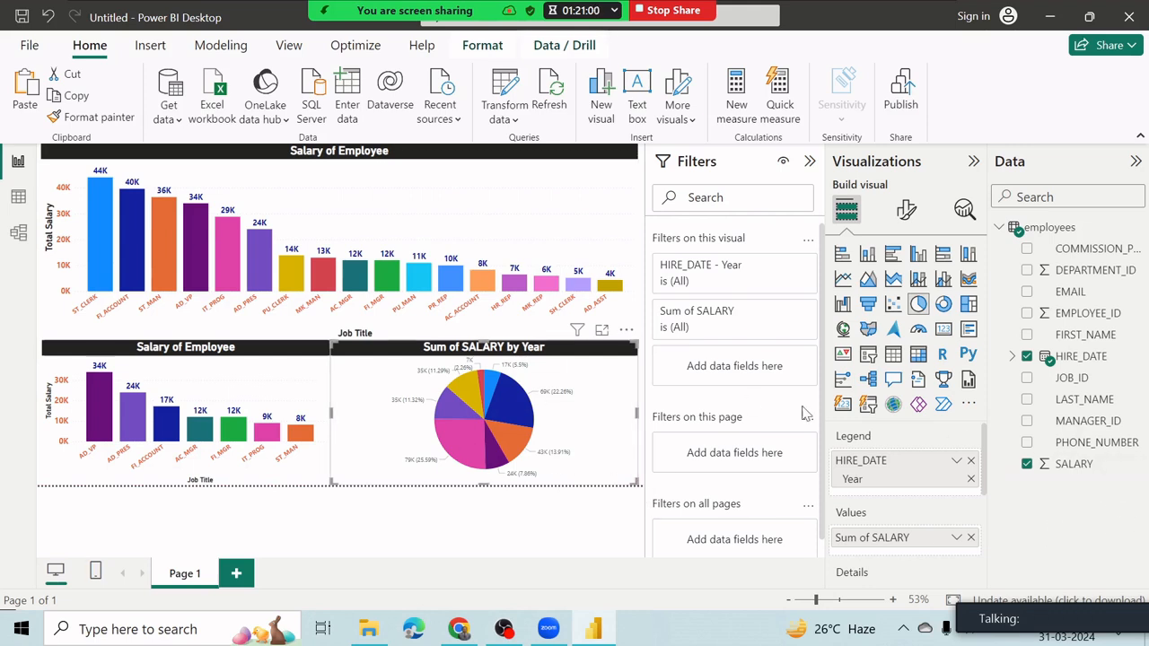
# Try a Top N filter on the pie chart showing the top 5 items by Earliest HIRE_DATE, and remove the HIRE_DATE filter
pyautogui.moveTo(1080, 359); pyautogui.dragTo(716, 363)
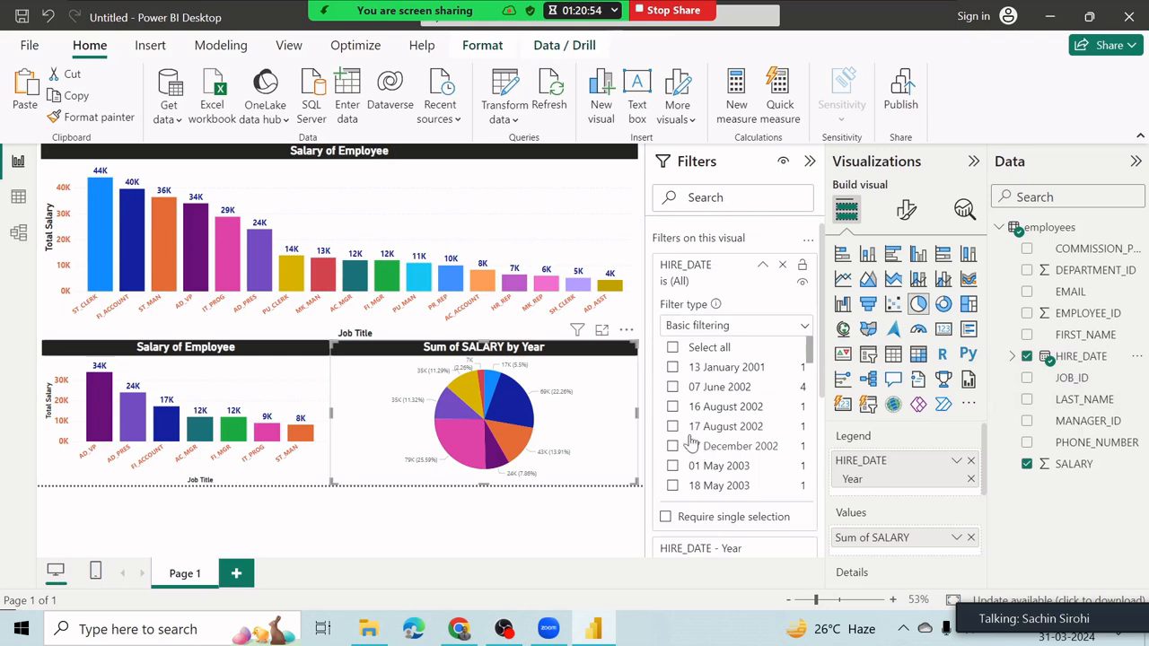
pyautogui.scroll(-1, 732, 382)
pyautogui.click(803, 325)
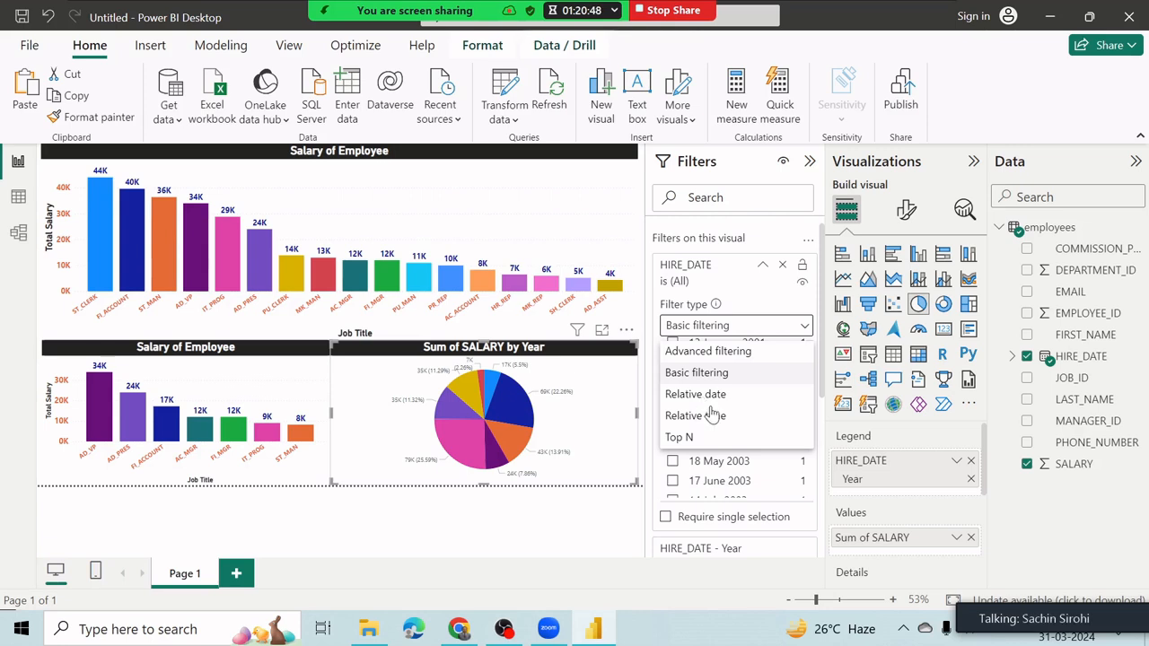
pyautogui.click(696, 437)
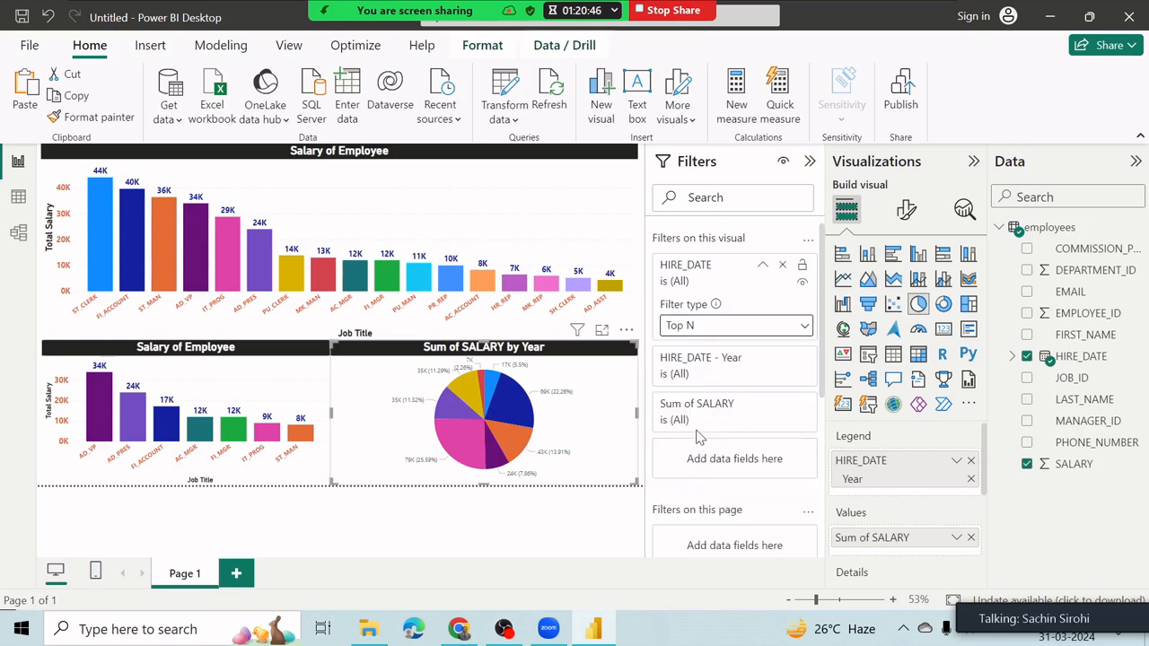
pyautogui.click(760, 371)
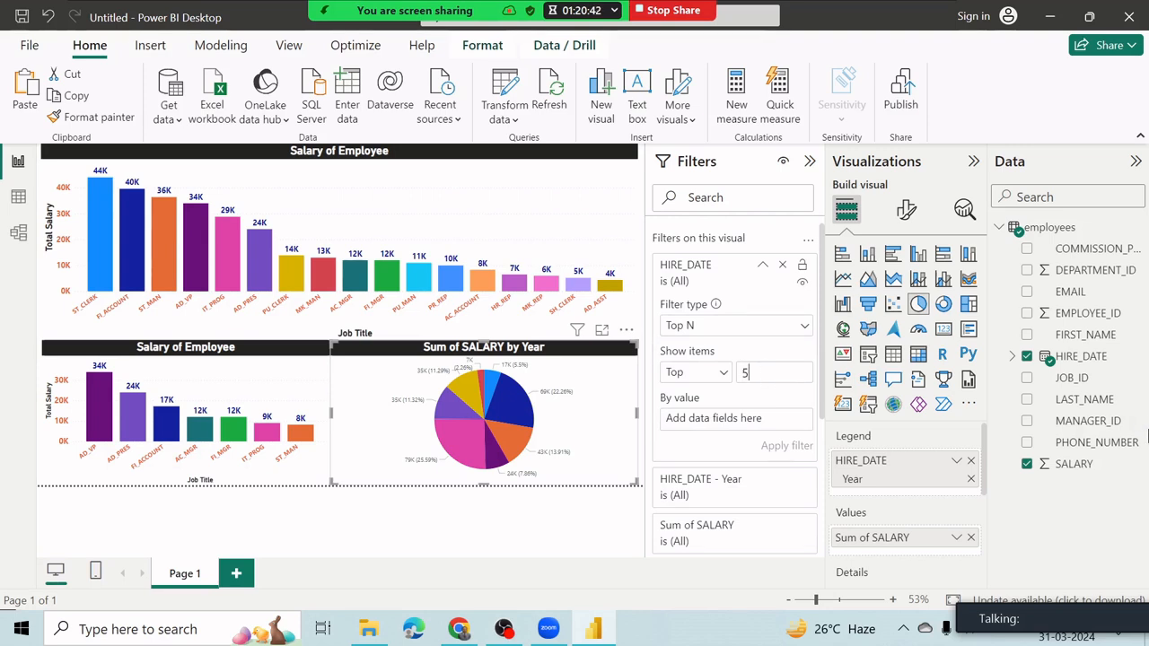
pyautogui.moveTo(1082, 356); pyautogui.dragTo(757, 411)
pyautogui.scroll(-2, 748, 477)
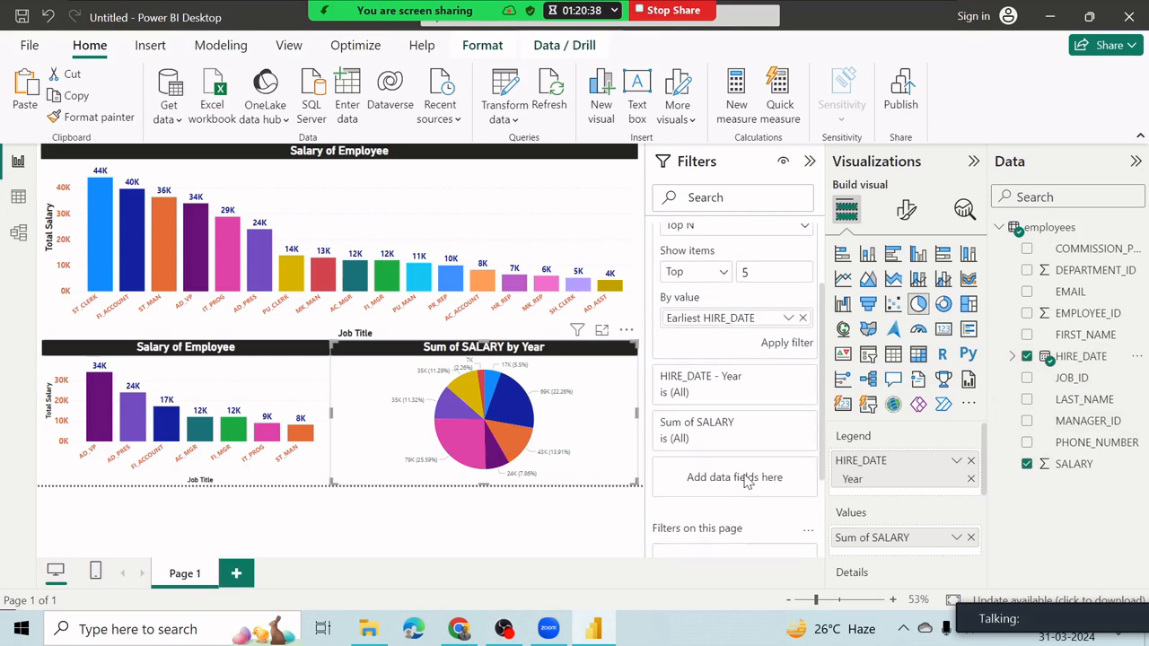
pyautogui.scroll(2, 724, 437)
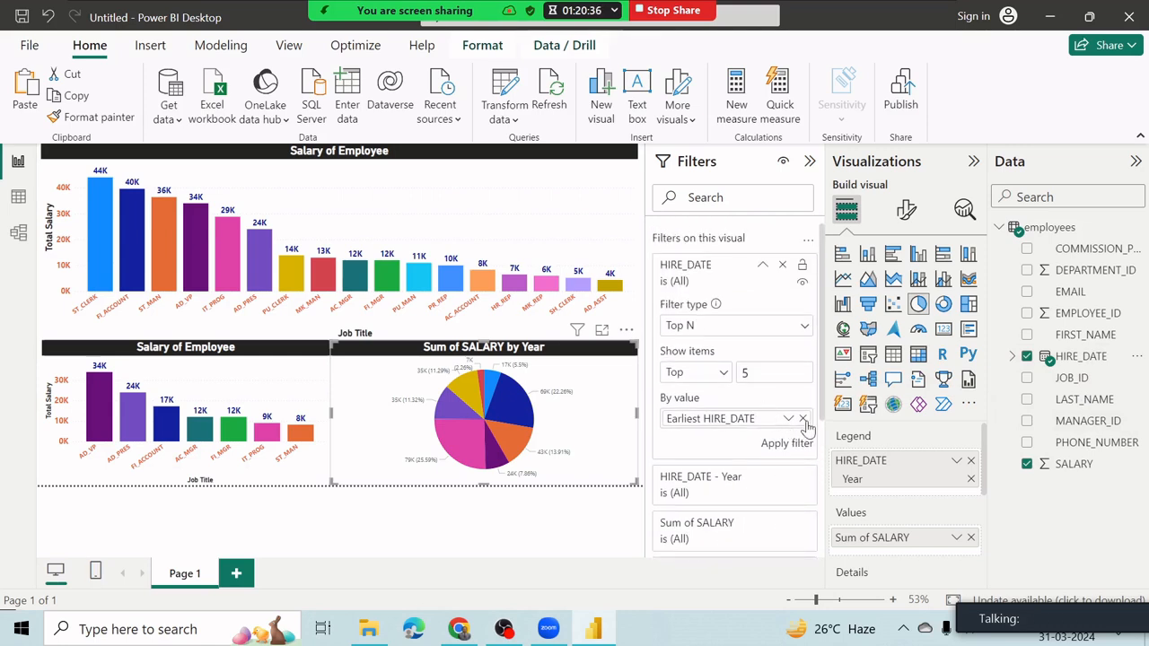
pyautogui.click(802, 420)
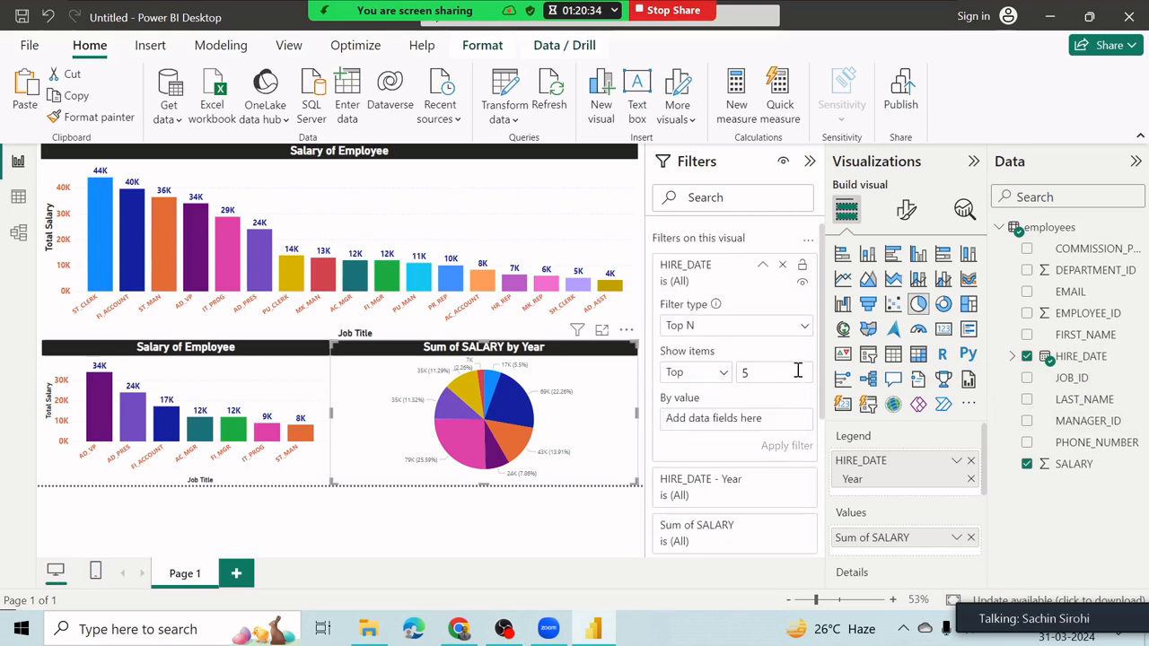
pyautogui.click(782, 265)
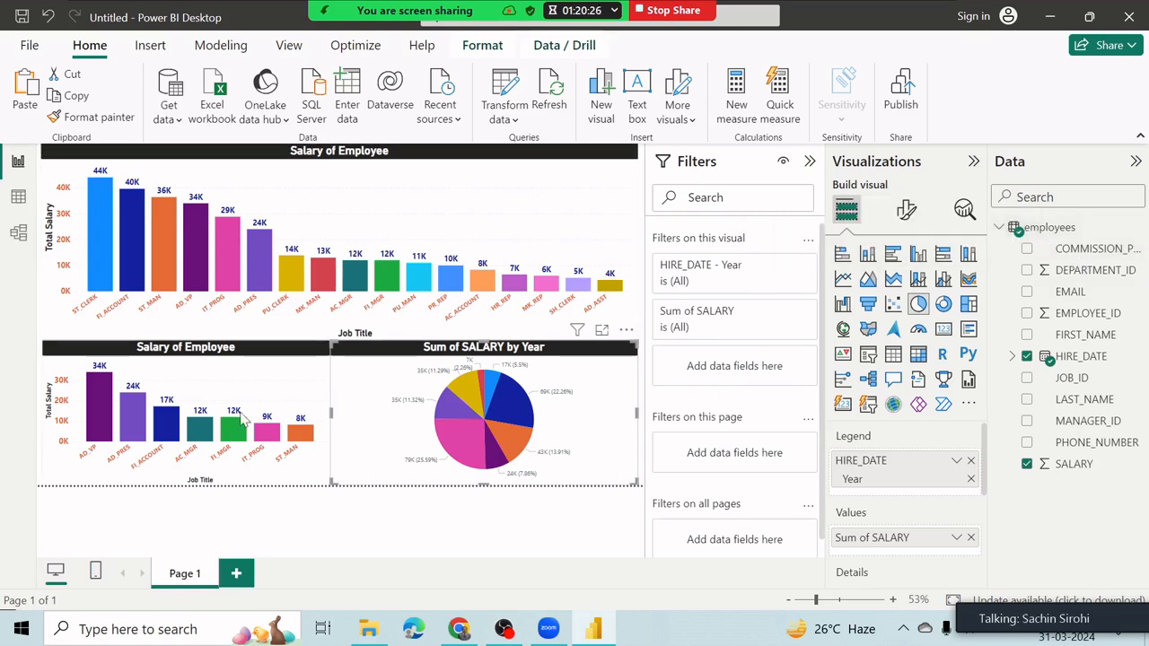
# Look over the employees table's data and return to the report page with no visual selected
pyautogui.click(18, 196)
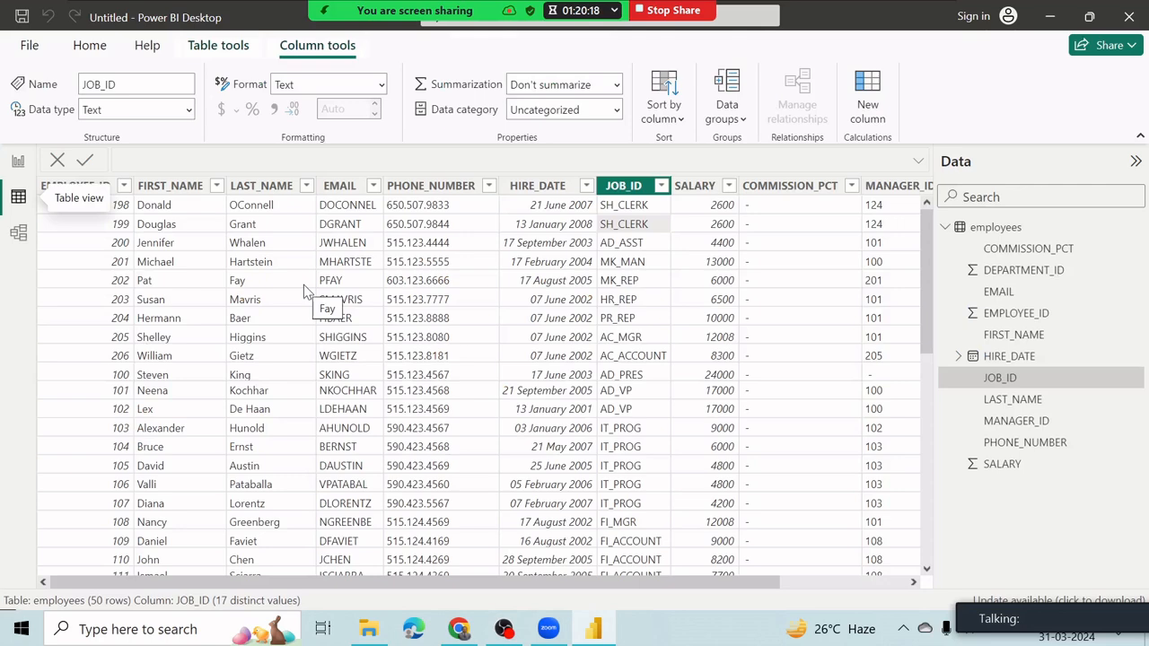
pyautogui.click(18, 160)
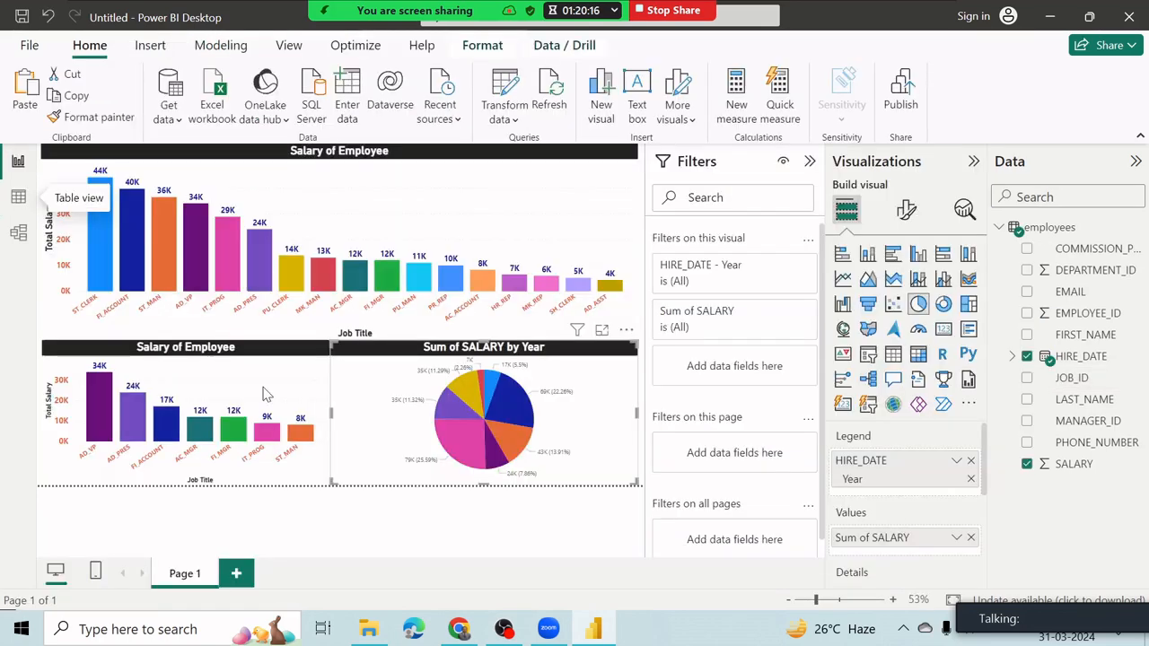
pyautogui.click(521, 528)
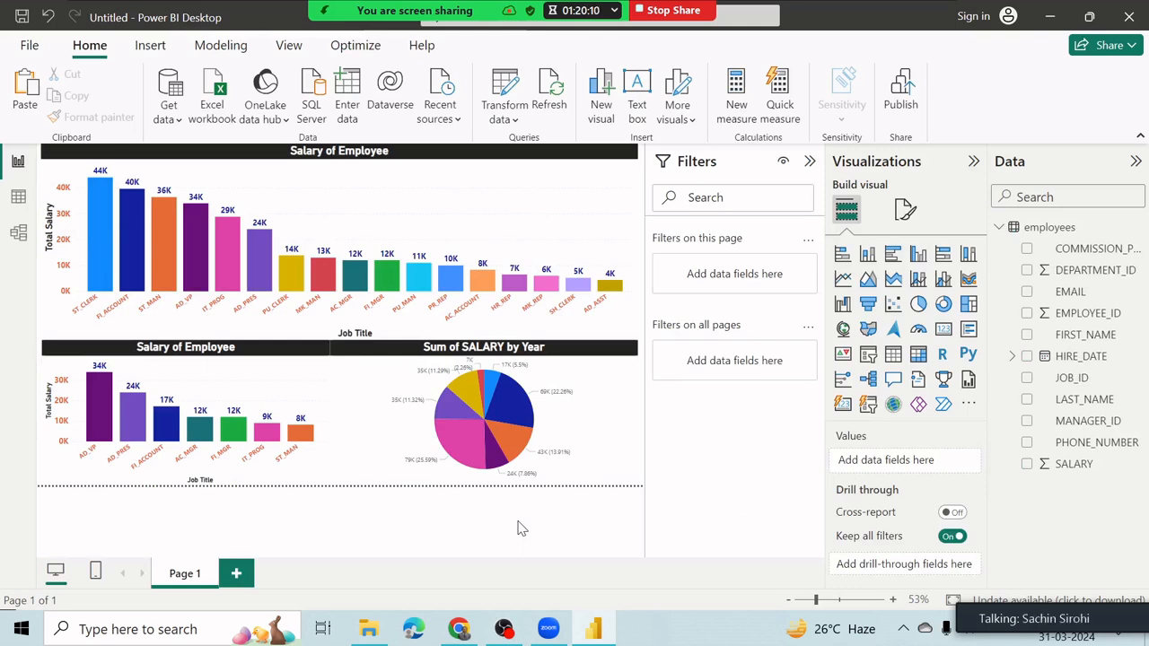
pyautogui.click(23, 239)
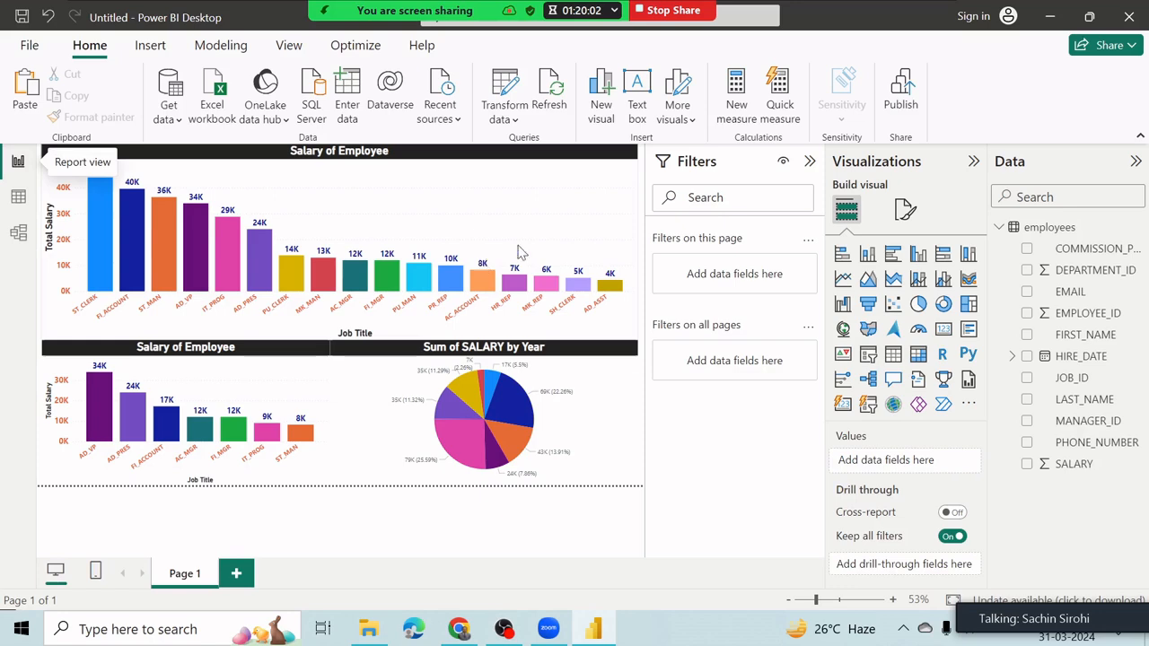
# Collapse the filters and examine the aggregation and Show value as options for the pie chart's Sum of SALARY
pyautogui.click(811, 165)
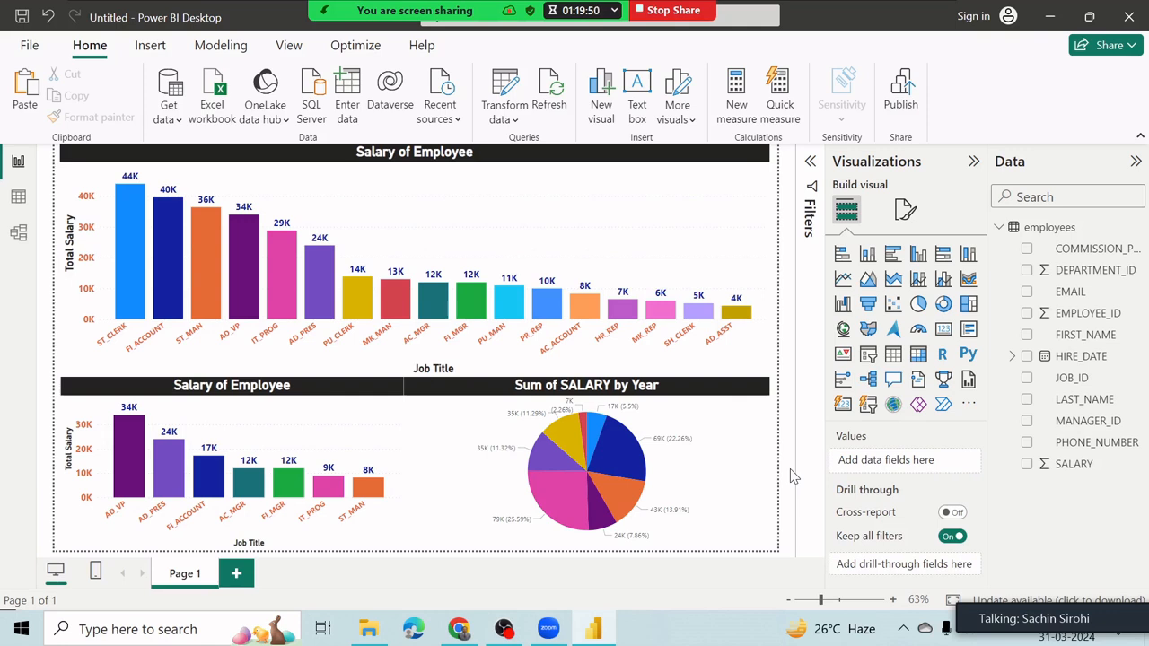
pyautogui.click(667, 409)
pyautogui.scroll(-2, 898, 494)
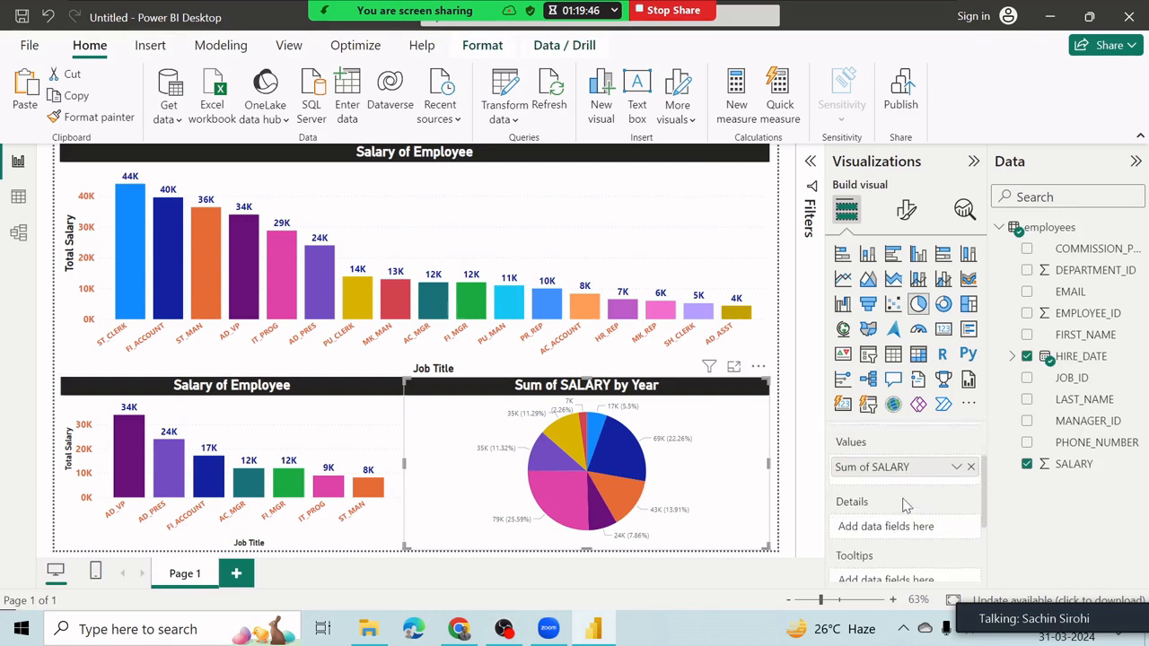
pyautogui.click(958, 468)
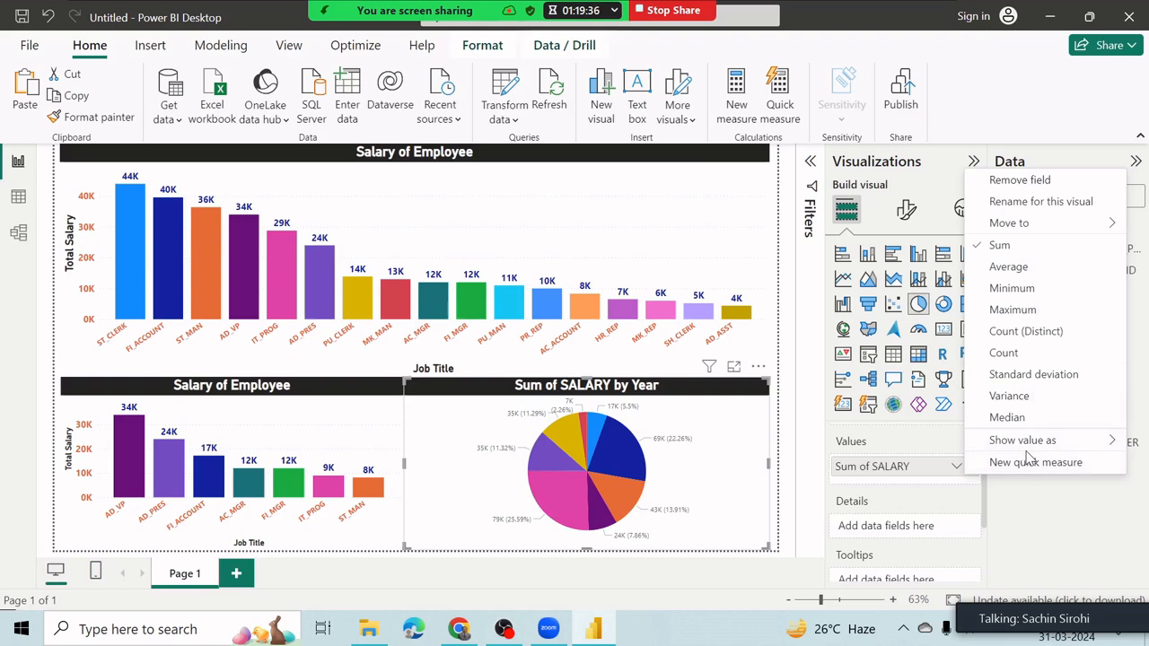
pyautogui.moveTo(1028, 445)
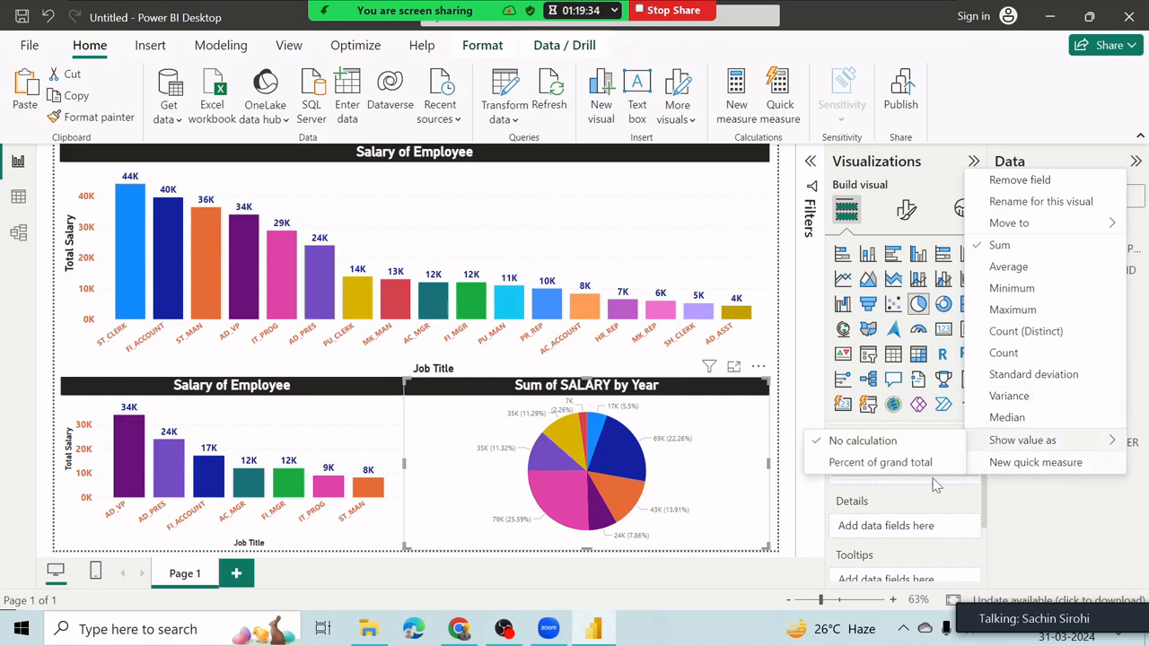
pyautogui.click(709, 399)
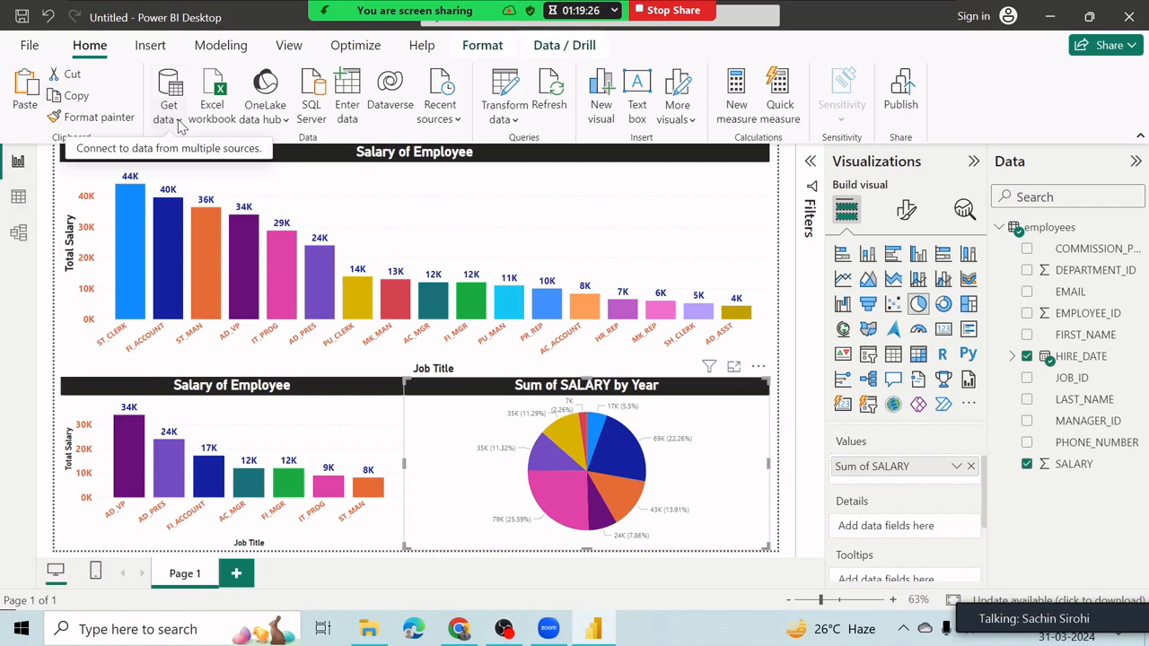
# Import Sheet1 from the Excel workbook Department.xlsx in the Downloads folder and load it into the data model
pyautogui.click(179, 122)
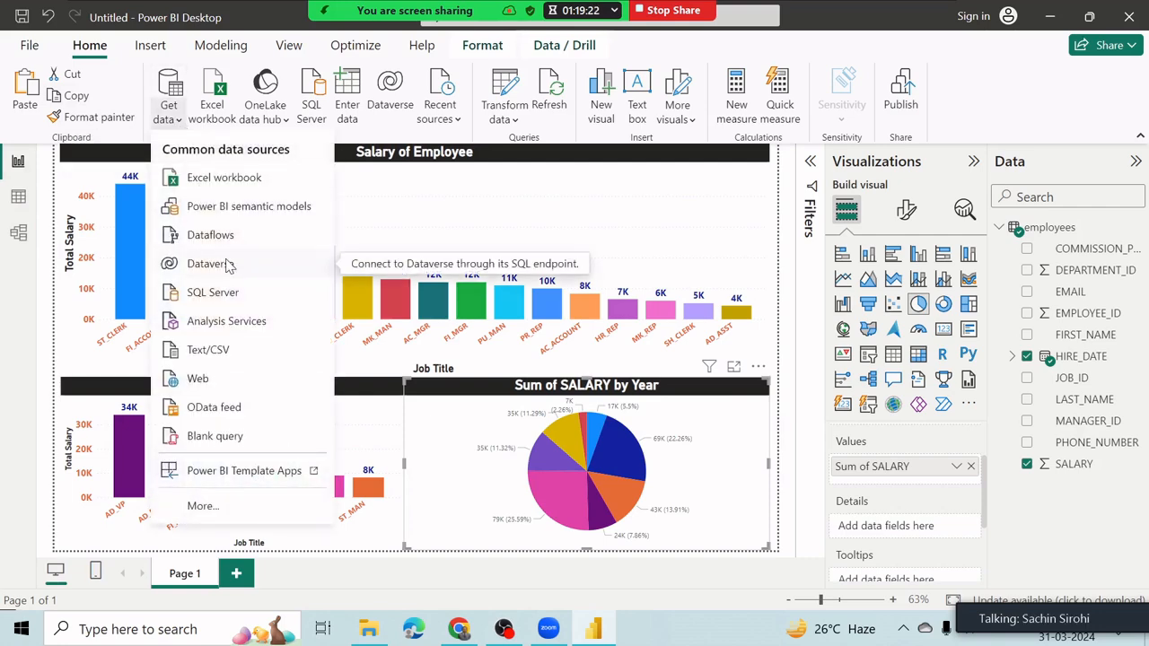
pyautogui.click(239, 187)
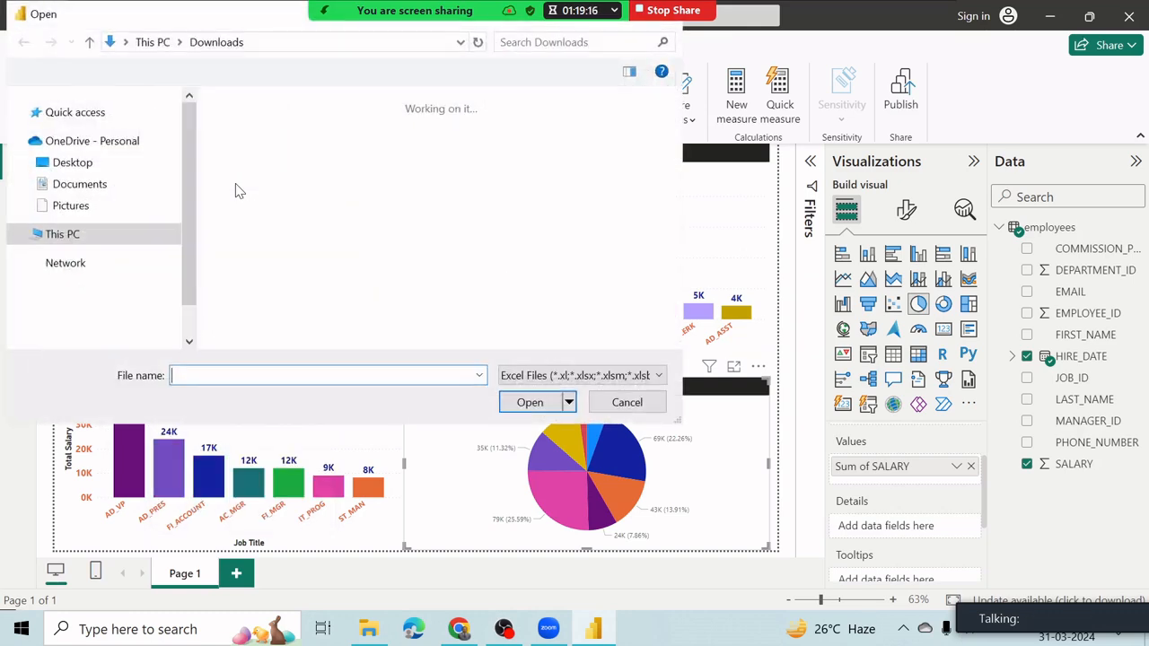
pyautogui.click(239, 186)
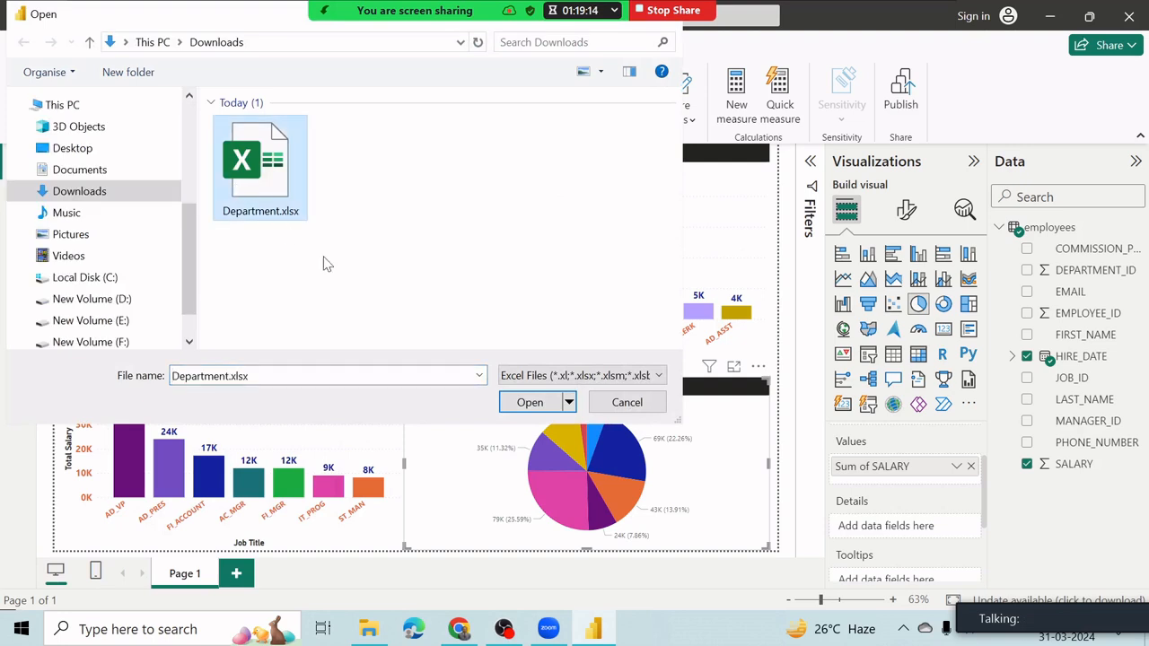
pyautogui.click(530, 403)
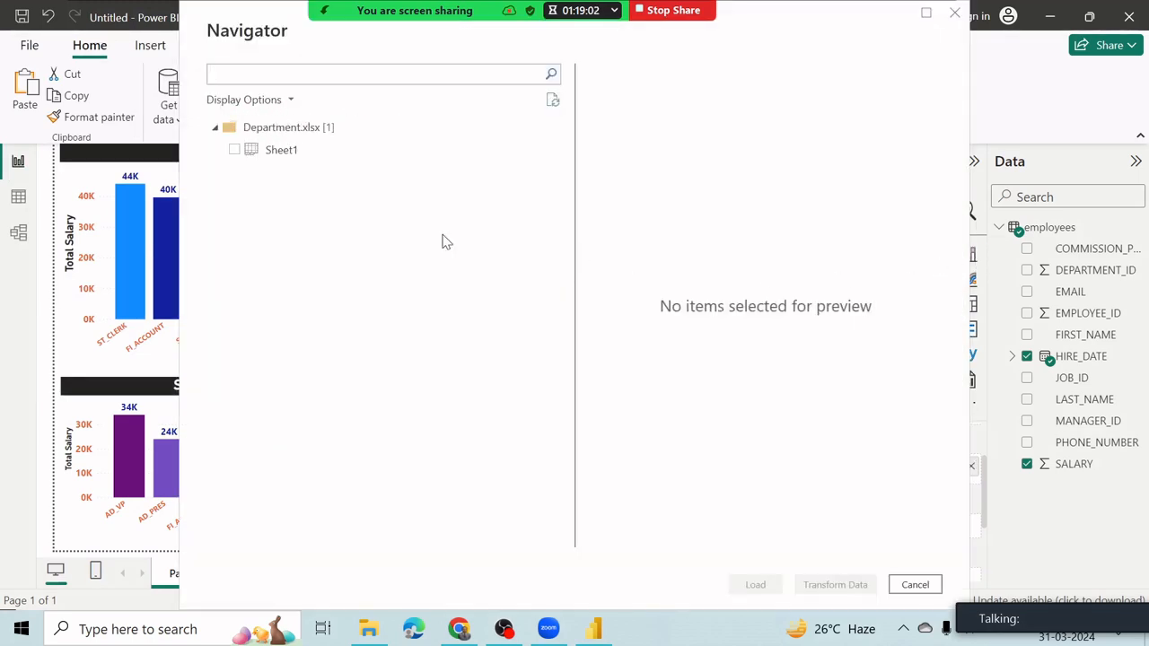
pyautogui.click(234, 151)
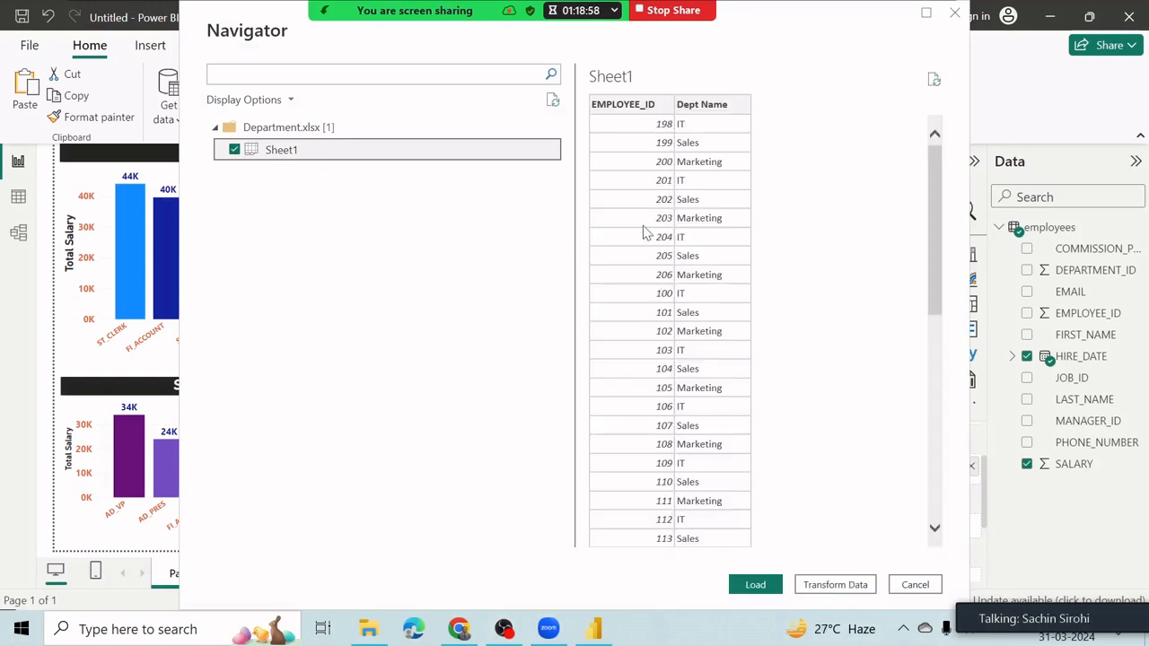
pyautogui.click(755, 586)
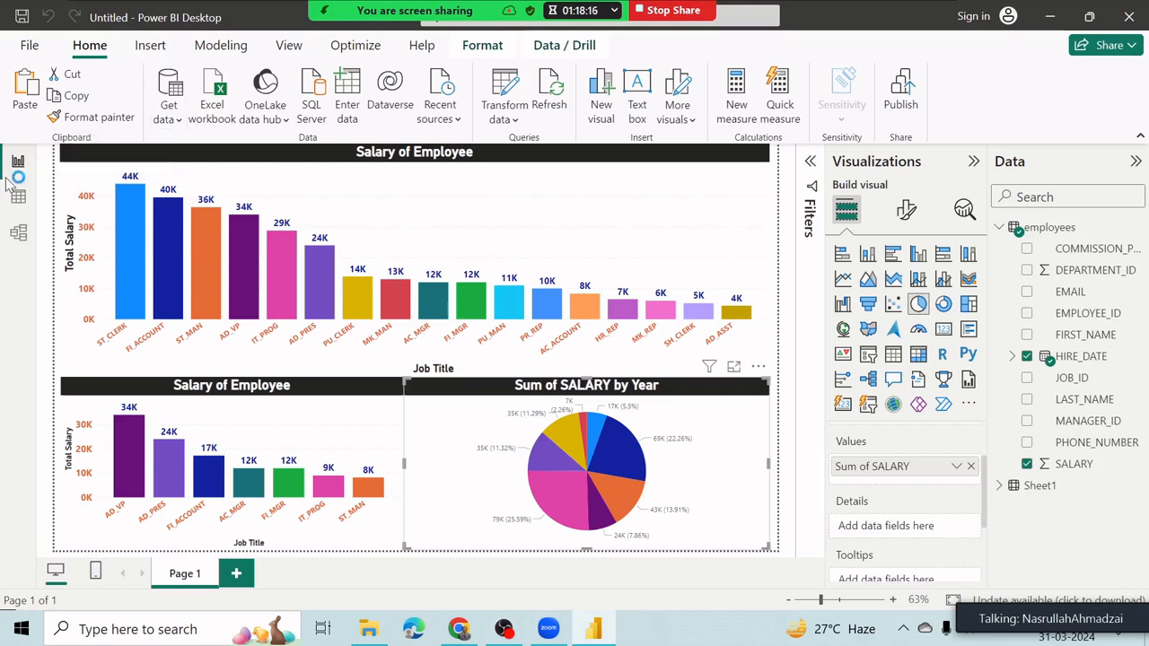
# Open Department.xlsx from the Downloads folder in Excel
pyautogui.click(377, 631)
pyautogui.doubleClick(297, 255)
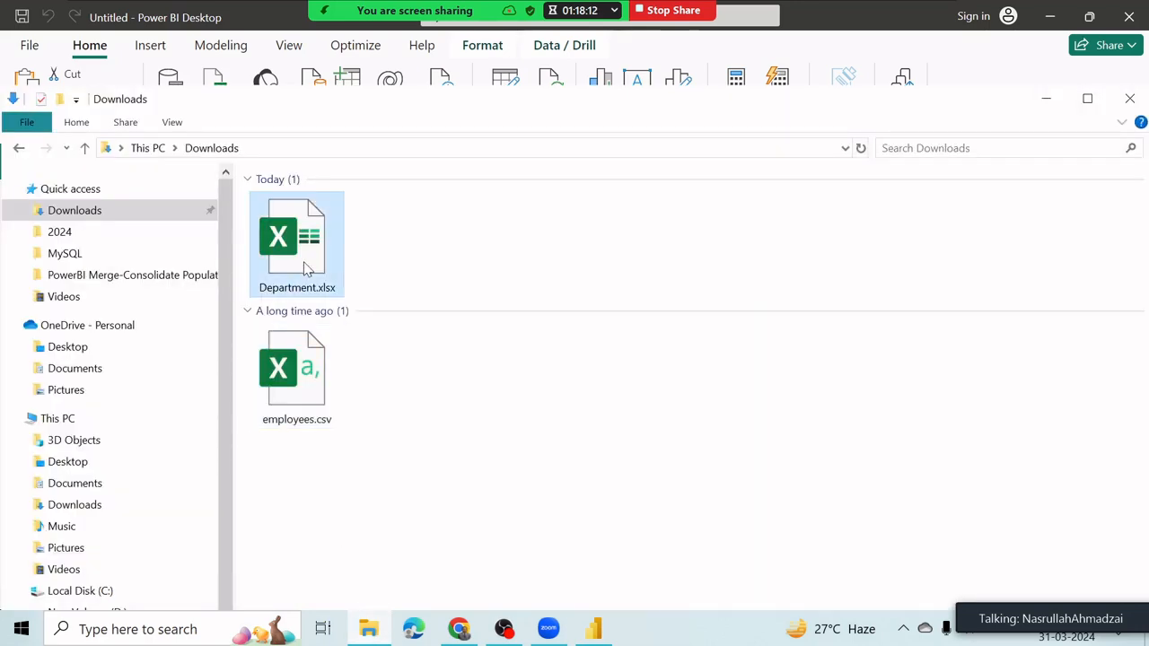
pyautogui.rightClick(304, 262)
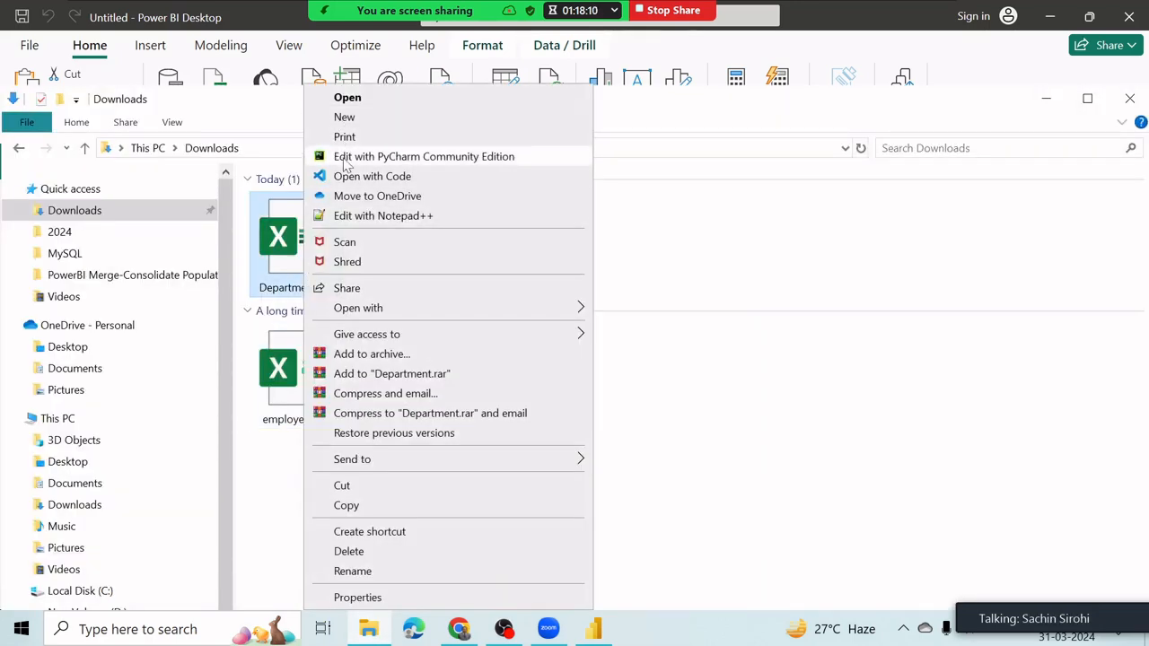
pyautogui.moveTo(512, 311)
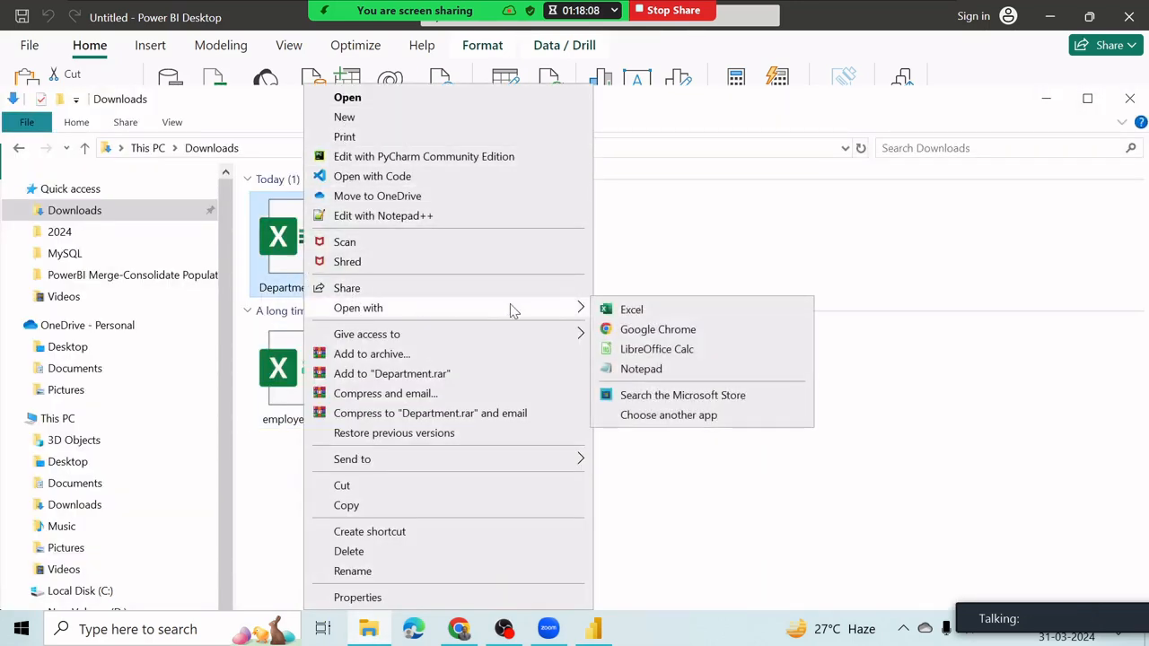
pyautogui.click(626, 313)
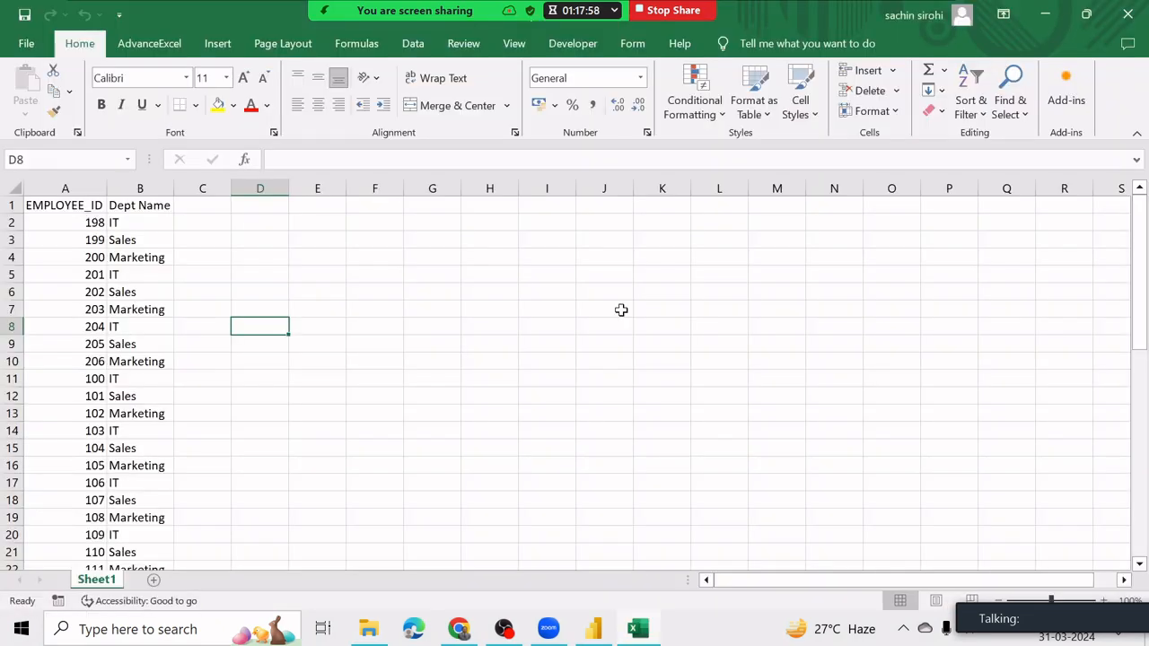
# Add the column headers Project Name in C1 and Project Duration in D1, leaving C3 empty
pyautogui.click(211, 205)
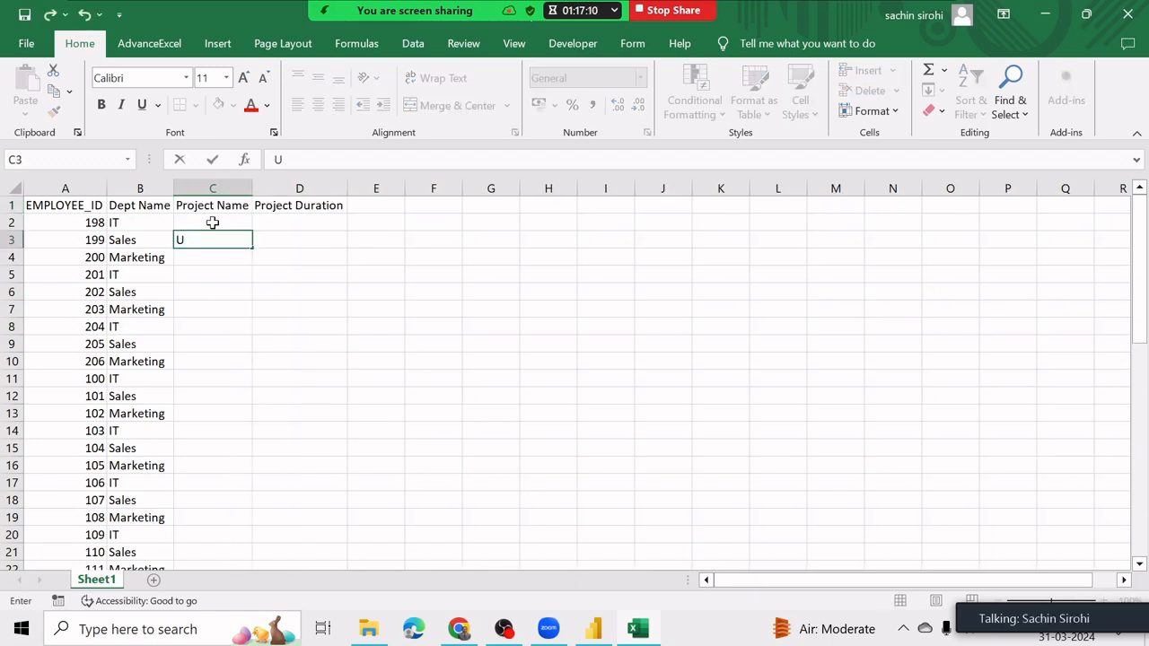
pyautogui.press('BackSpace')
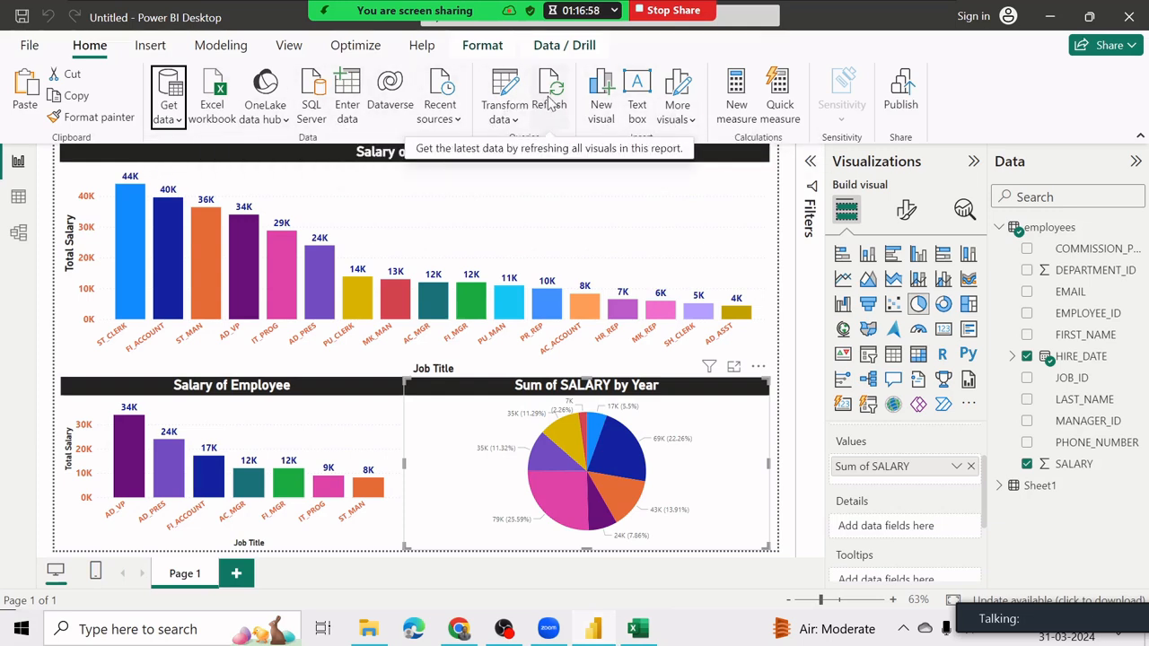
# Check the data of the imported Sheet1 table in Power BI and switch back to the Department workbook in Excel
pyautogui.click(18, 197)
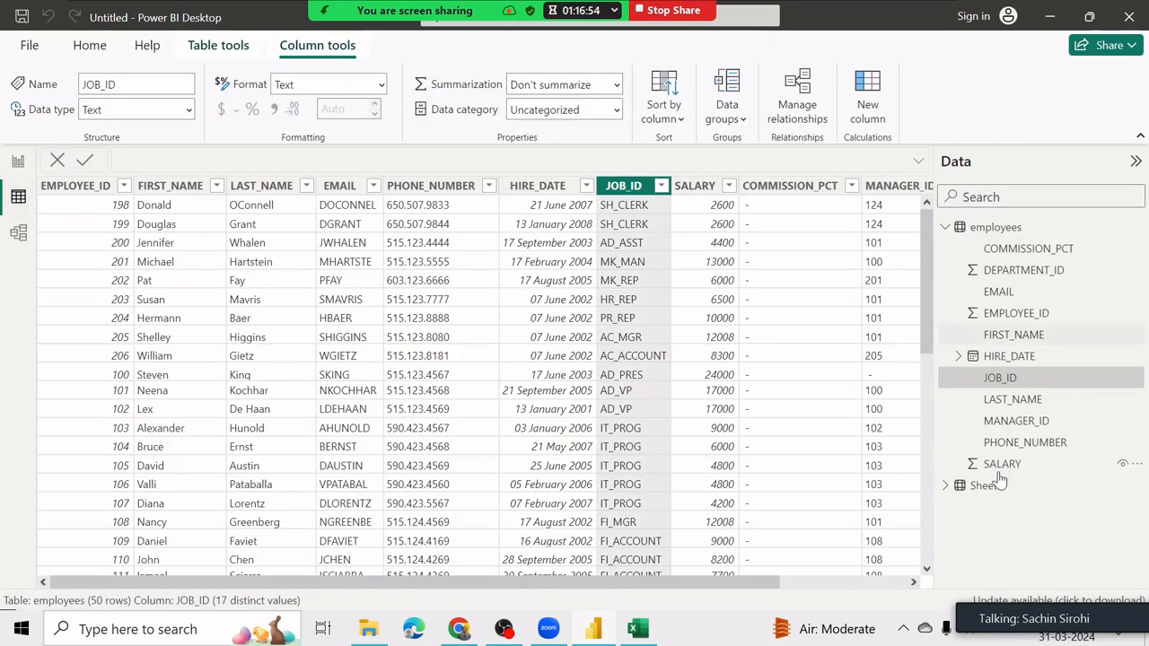
pyautogui.click(987, 486)
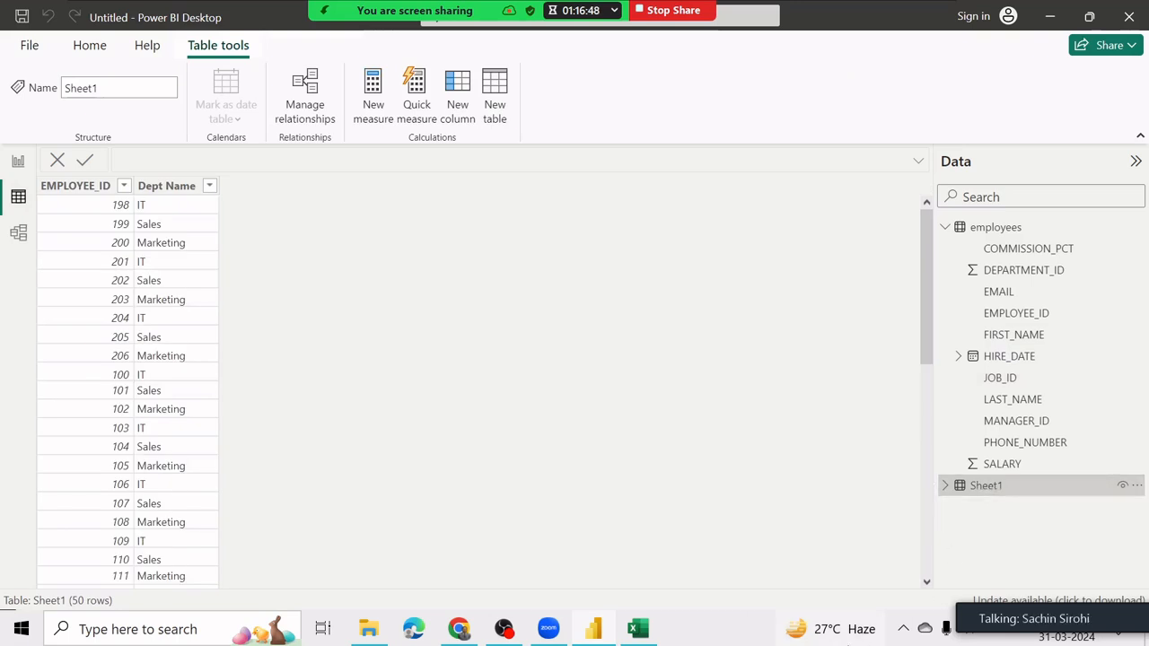
pyautogui.click(637, 628)
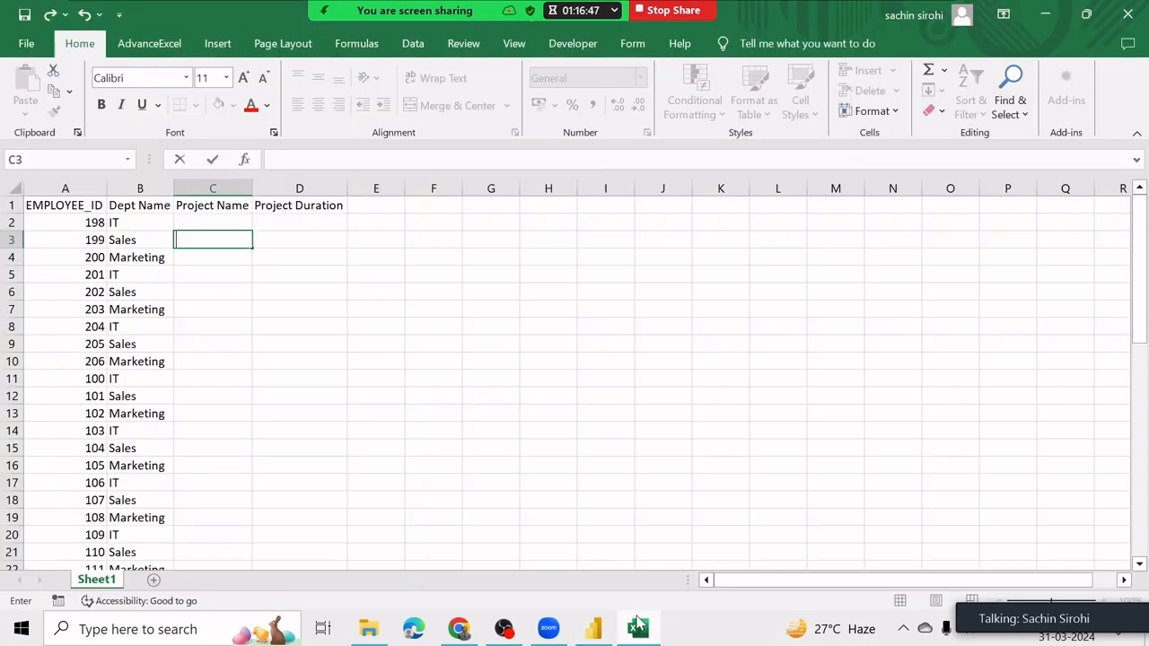
# Enter the project names Telecome in C2 and ABC Sales in C3 of the Department sheet
pyautogui.click(213, 223)
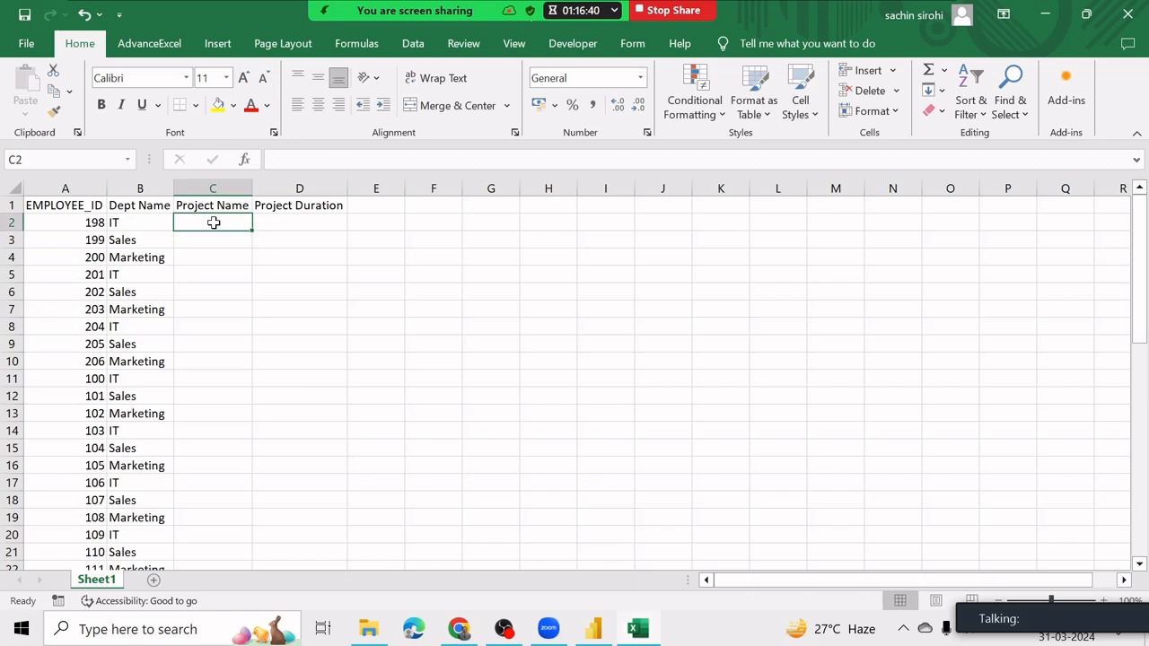
pyautogui.write('Tee')
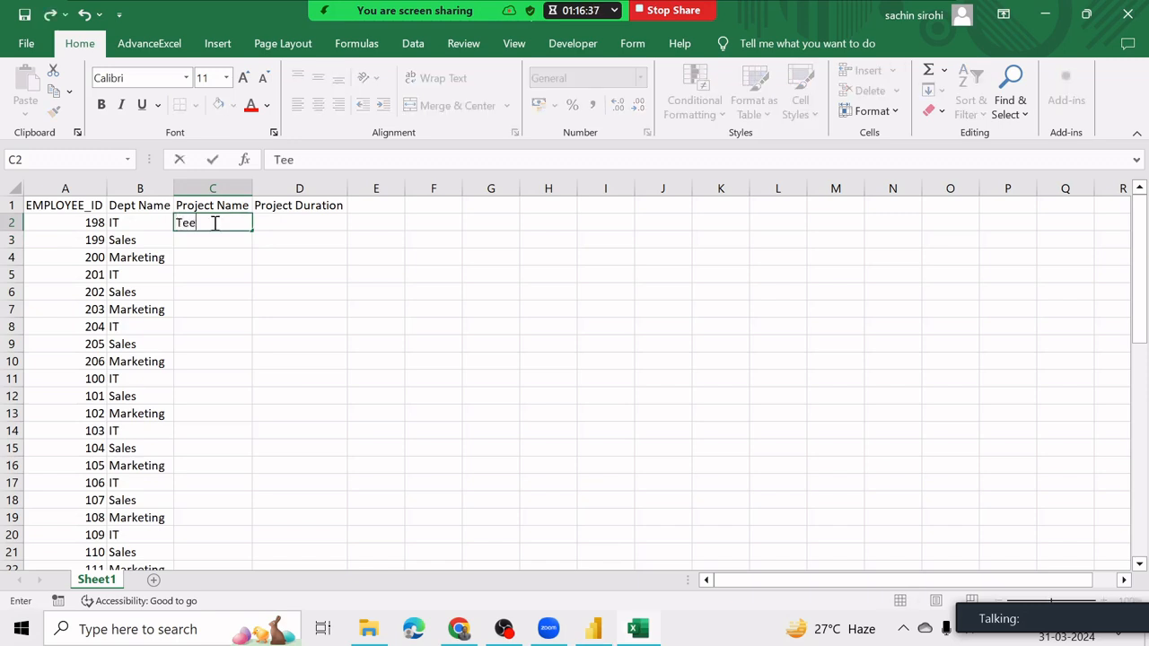
pyautogui.press('BackSpace')
pyautogui.write('lecome')
pyautogui.press('Return')
pyautogui.write('Sa')
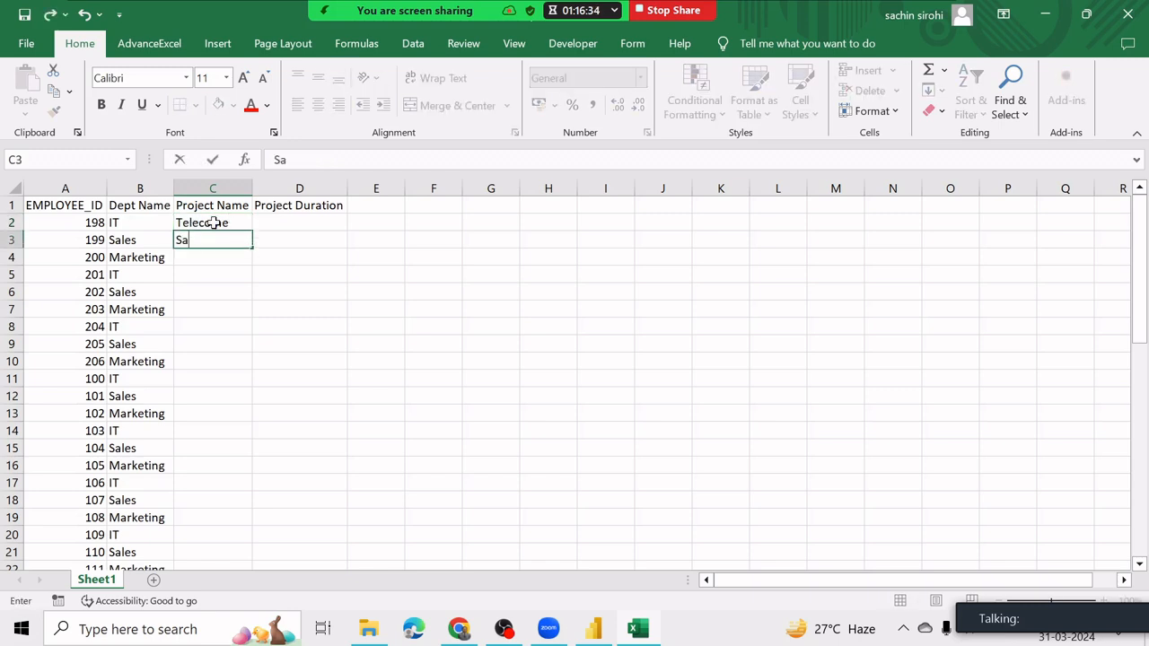
pyautogui.press('BackSpace')
pyautogui.press('BackSpace')
pyautogui.write('A')
pyautogui.write('Sales')
pyautogui.press('Return')
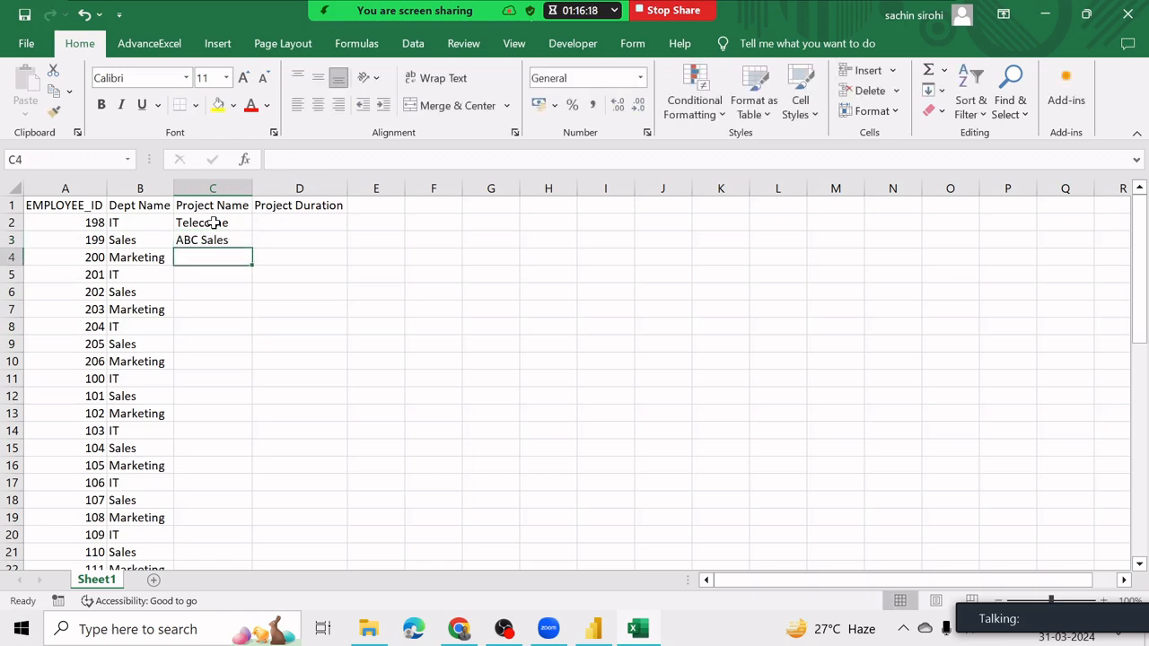
# Enter 6 as the project duration in D2
pyautogui.press('Up')
pyautogui.press('Right')
pyautogui.press('Up')
pyautogui.write('6')
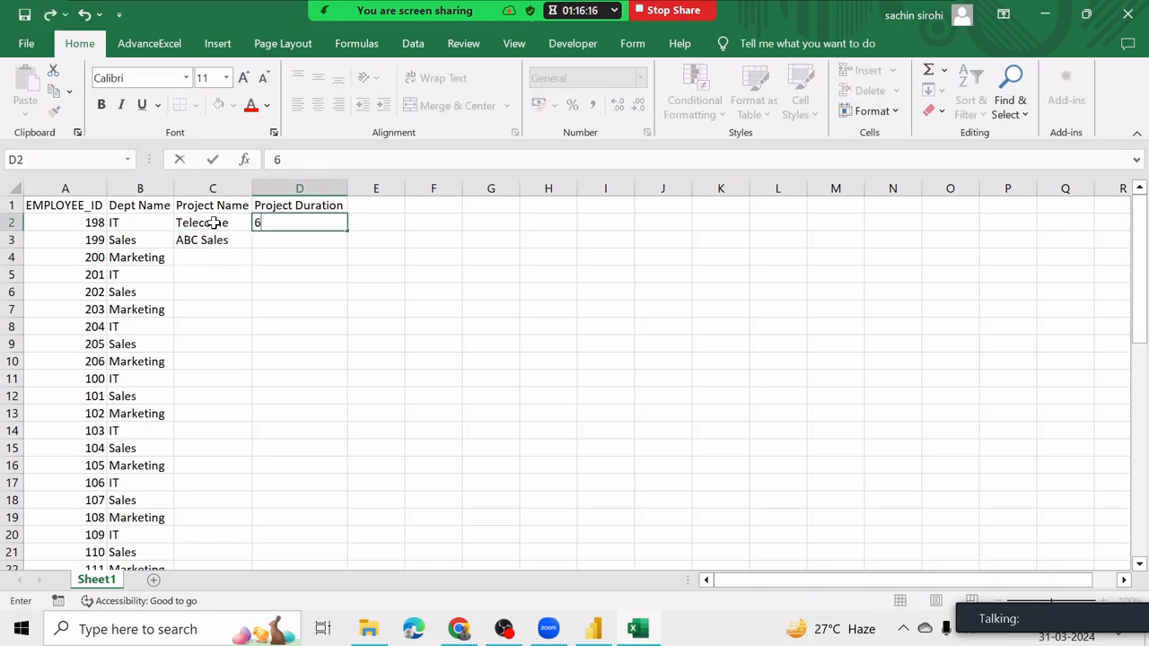
# Extend the header in D1 to Project Duration in Months and fit column D's width to its contents
pyautogui.click(299, 205)
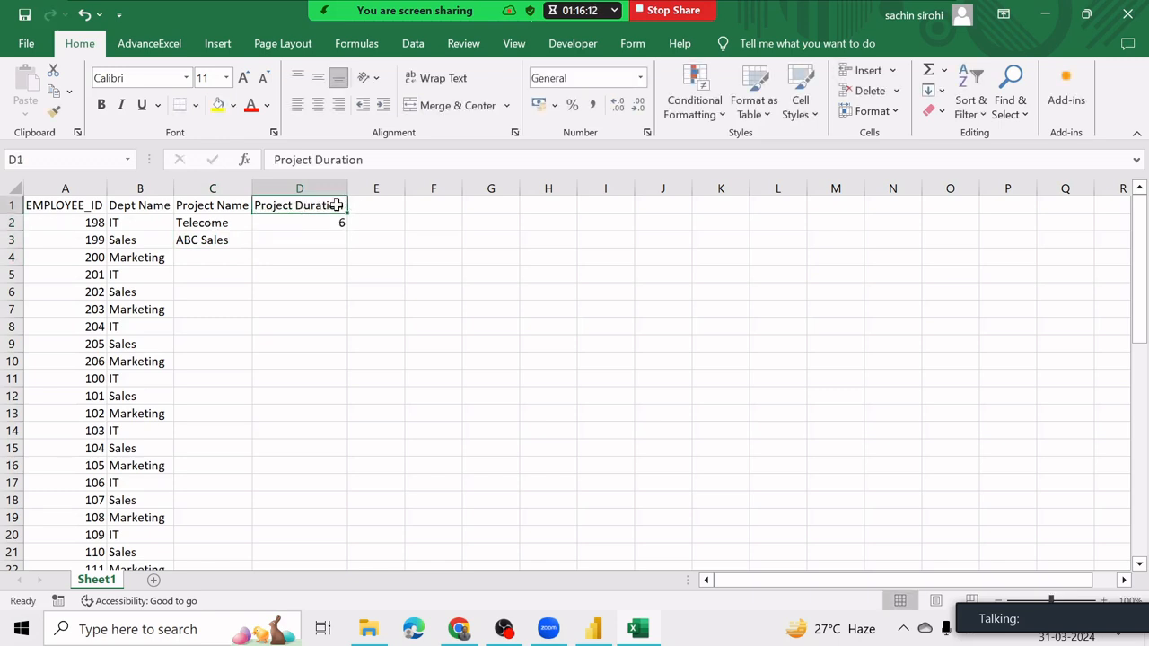
pyautogui.doubleClick(344, 206)
pyautogui.write('in Mont')
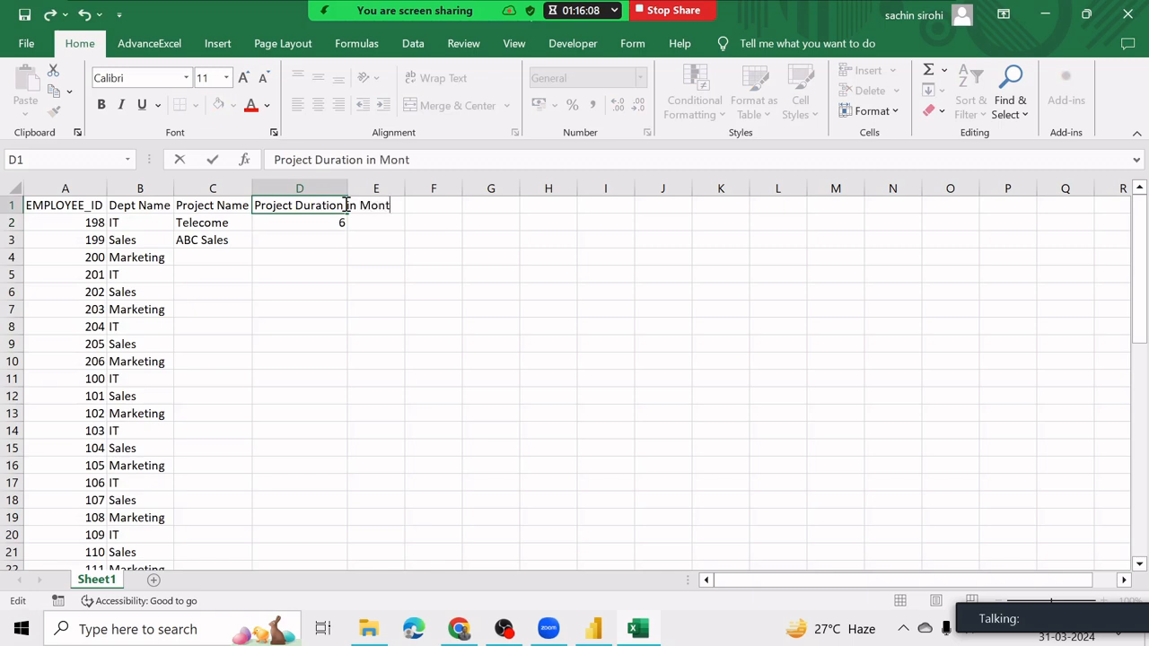
pyautogui.write('hs')
pyautogui.press('Return')
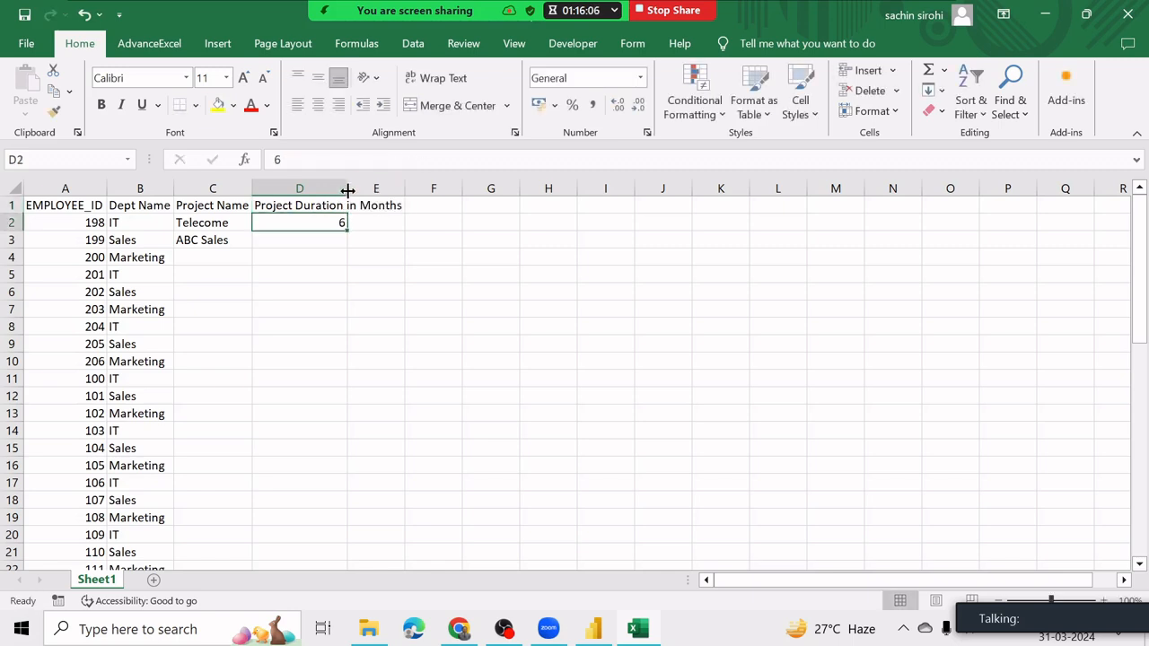
pyautogui.doubleClick(347, 191)
# Enter 5 in D3 and autofill the project names and durations in C2:D3 down to the last employee row
pyautogui.click(331, 239)
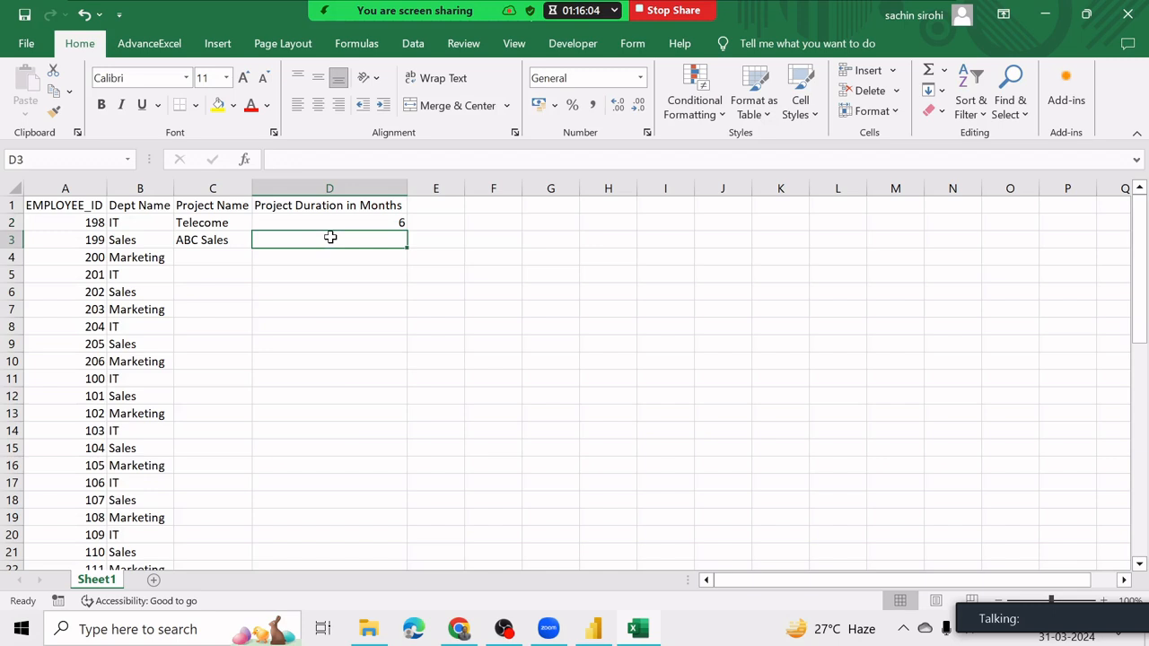
pyautogui.write('5')
pyautogui.press('Return')
pyautogui.click(227, 223)
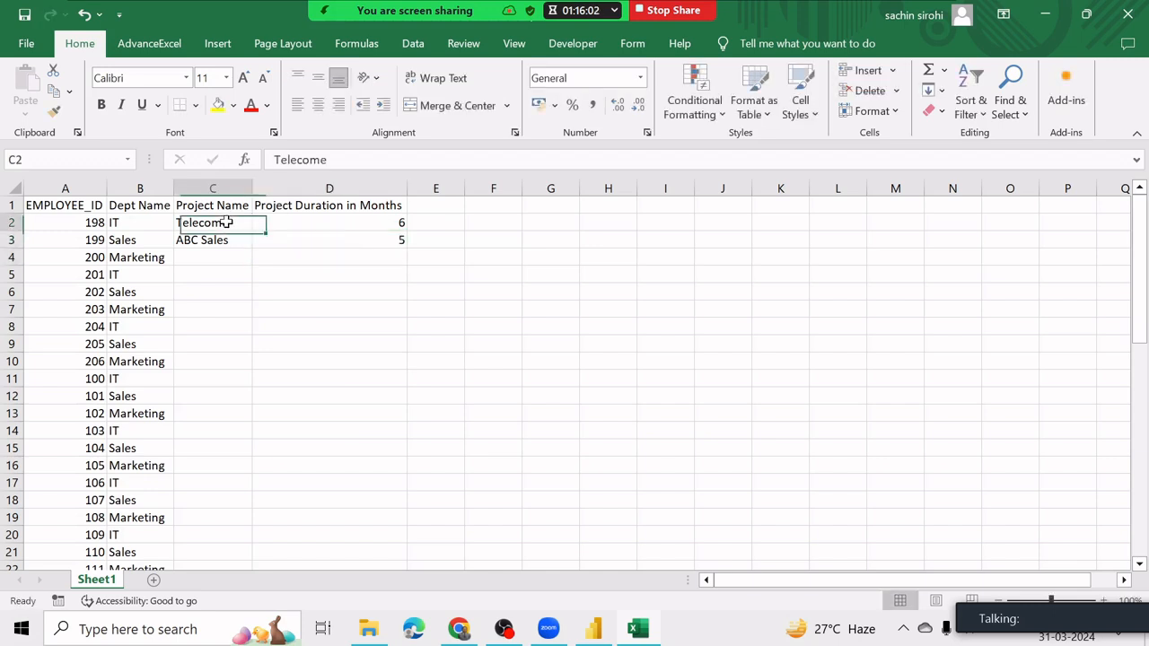
pyautogui.moveTo(227, 223); pyautogui.dragTo(314, 243)
pyautogui.doubleClick(407, 246)
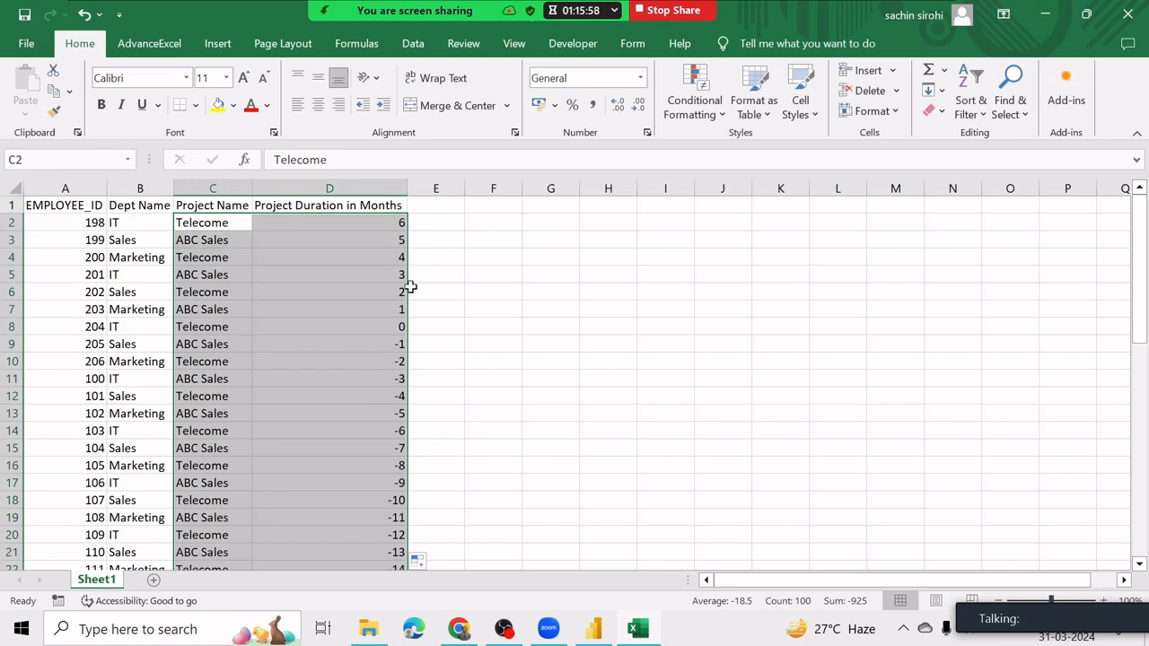
pyautogui.click(409, 286)
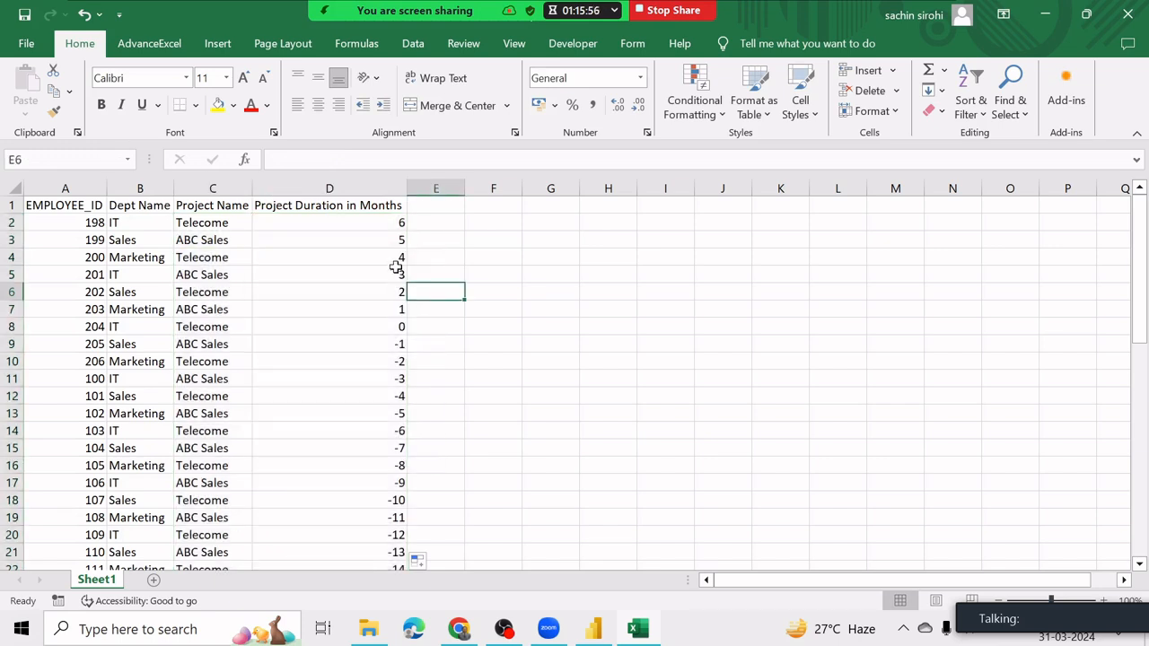
# Autofill the duration values in D2:D3 down column D once more
pyautogui.moveTo(395, 227); pyautogui.dragTo(402, 238)
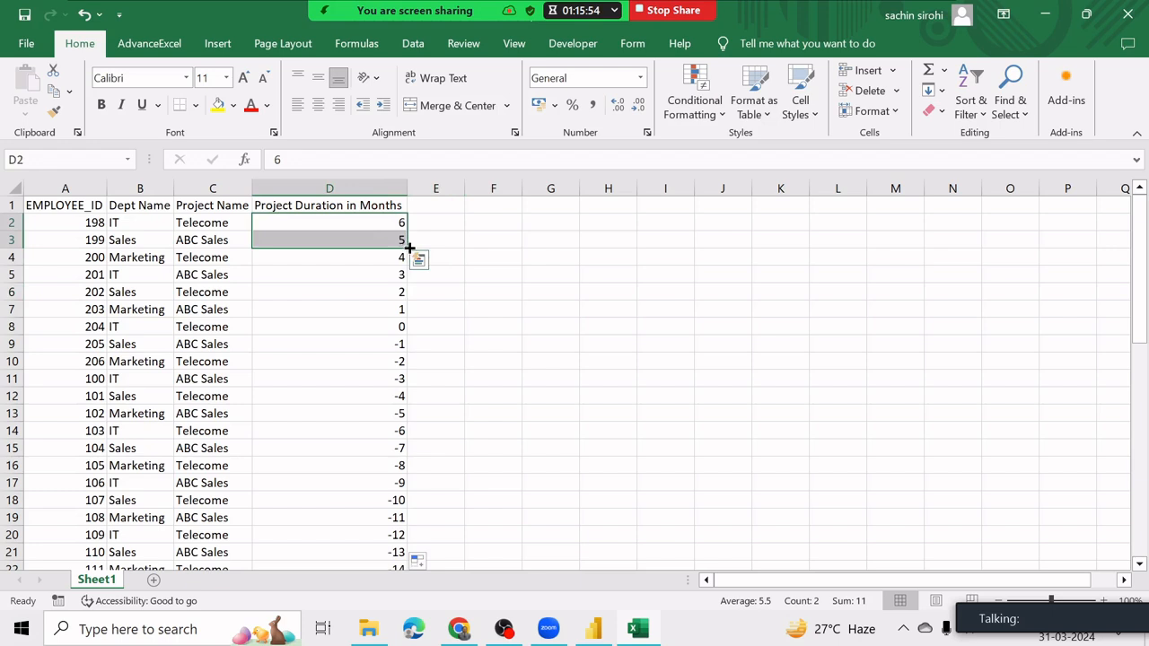
pyautogui.doubleClick(408, 246)
pyautogui.click(398, 271)
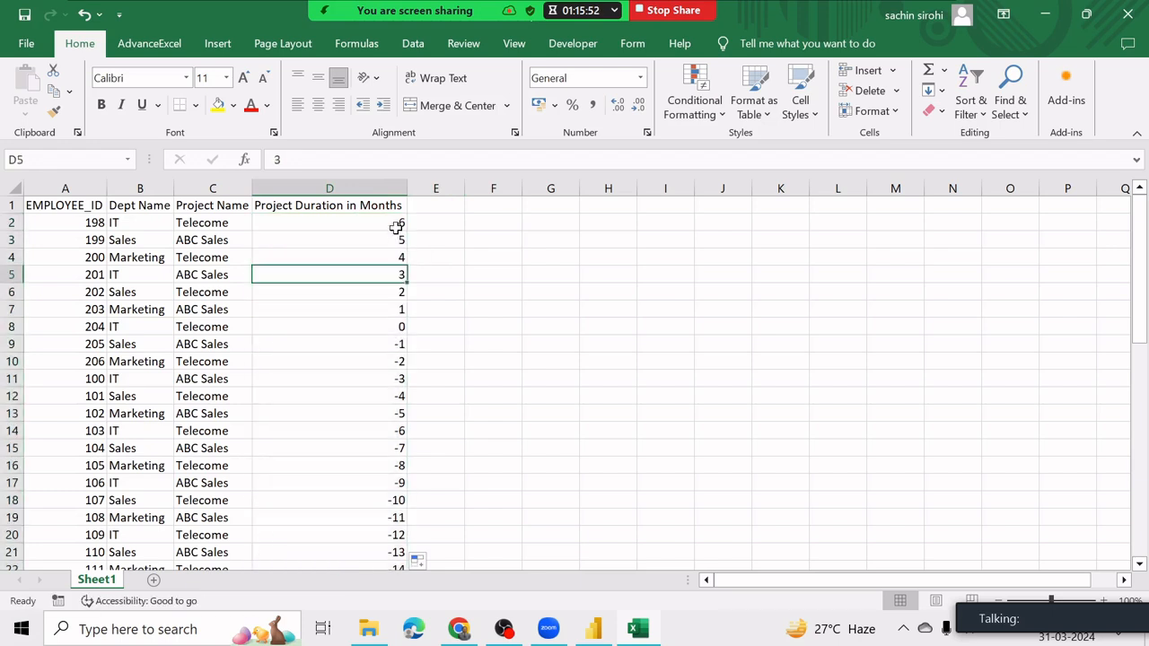
# Set the duration in D3 to 7 and autofill D2:D3 down column D to the last employee row
pyautogui.moveTo(396, 227); pyautogui.dragTo(401, 240)
pyautogui.click(396, 240)
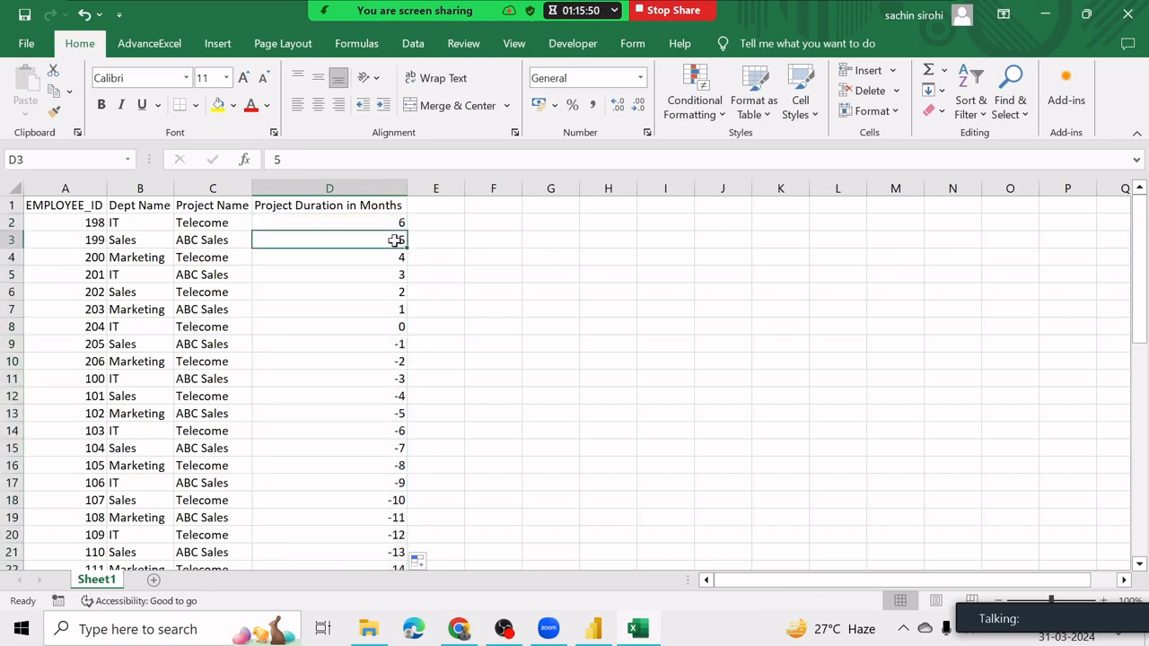
pyautogui.write('7')
pyautogui.press('Return')
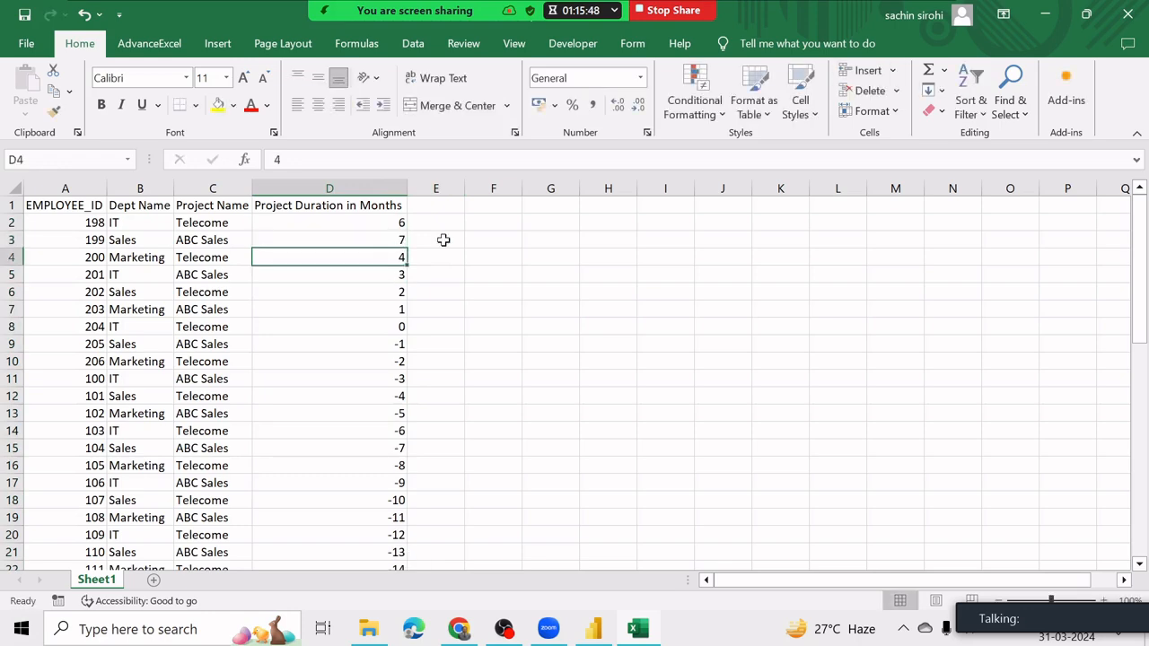
pyautogui.moveTo(391, 225); pyautogui.dragTo(405, 239)
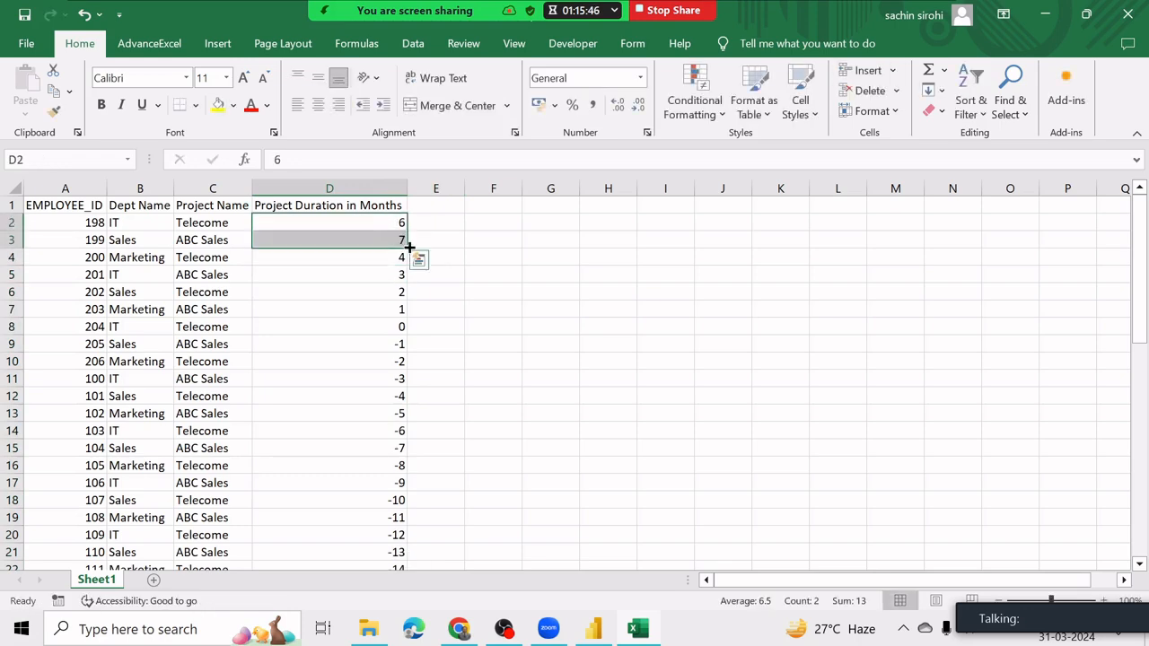
pyautogui.doubleClick(408, 246)
pyautogui.scroll(-14, 404, 359)
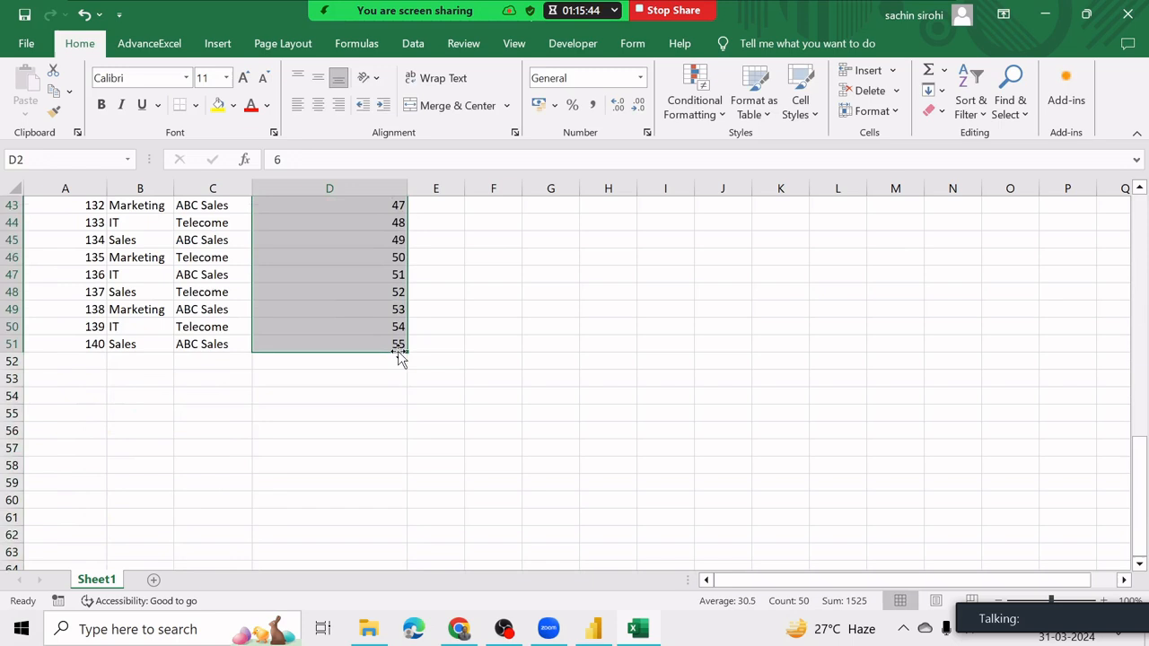
pyautogui.scroll(14, 402, 359)
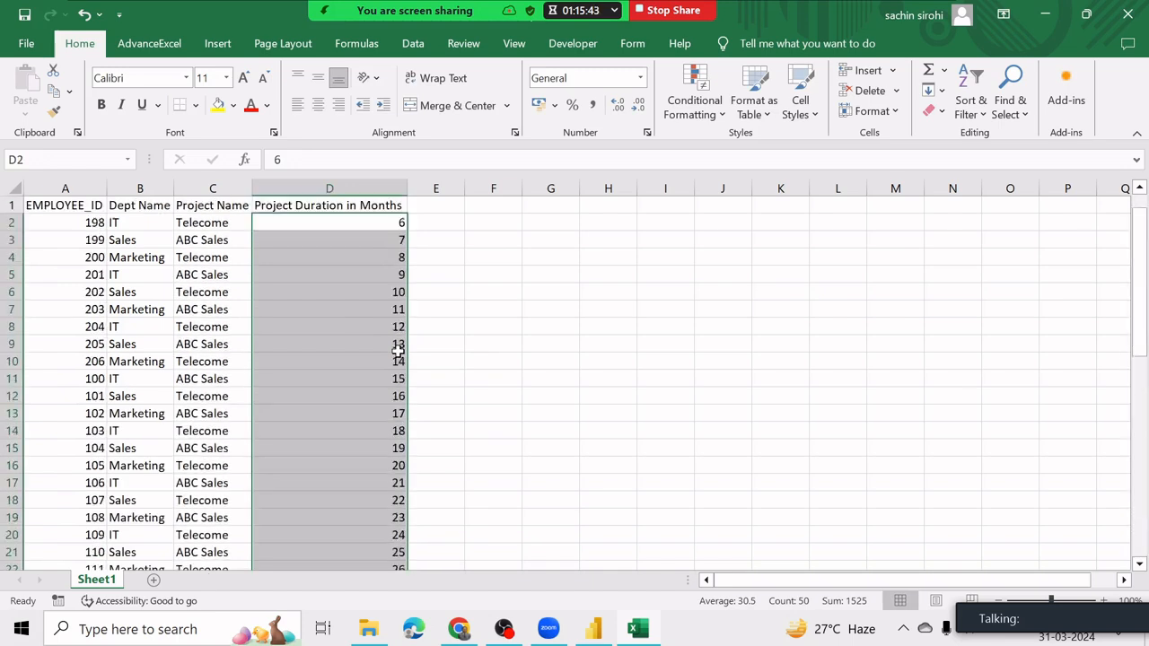
# Save the Department workbook and switch to Power BI Desktop
pyautogui.click(25, 18)
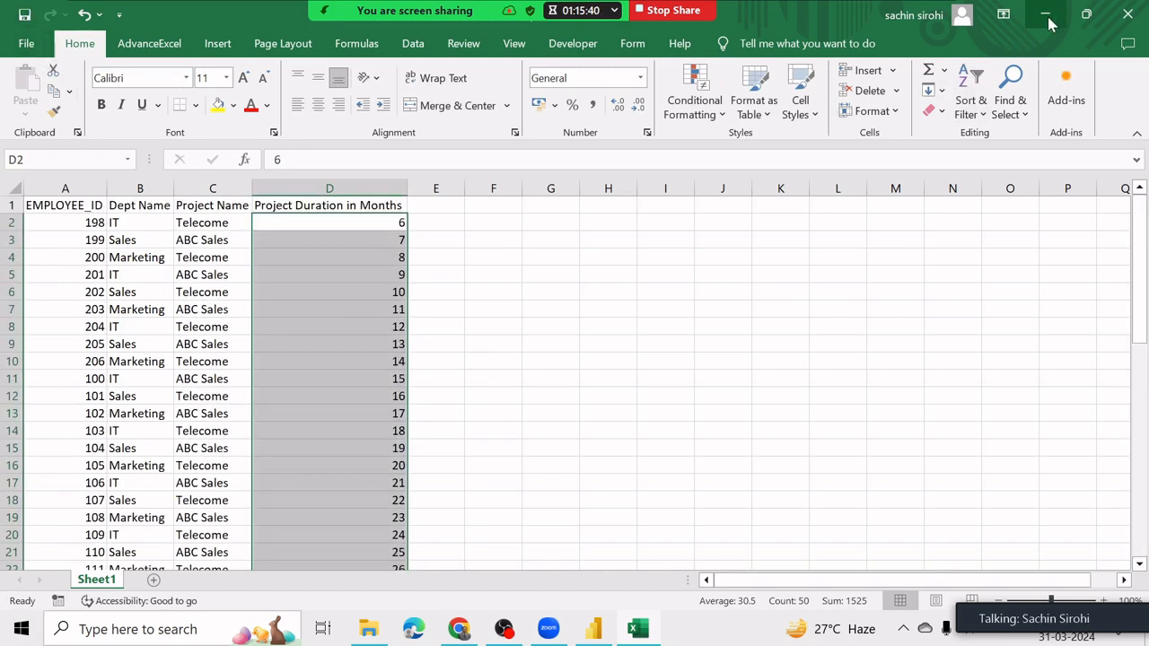
pyautogui.click(1048, 20)
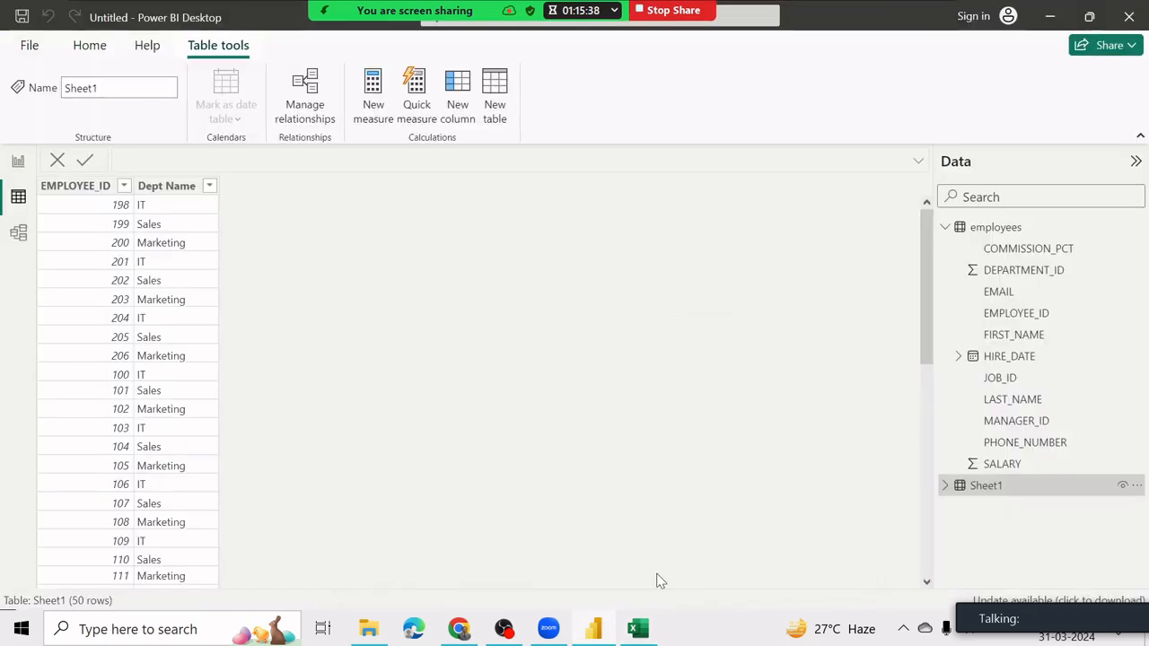
pyautogui.click(593, 629)
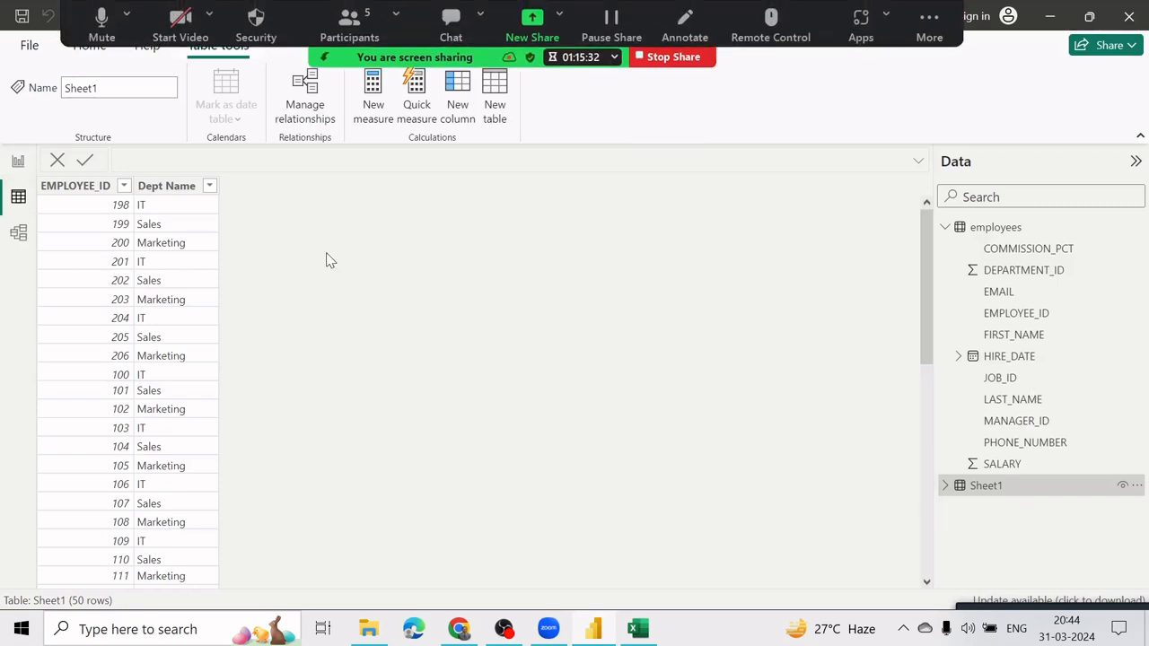
pyautogui.click(98, 36)
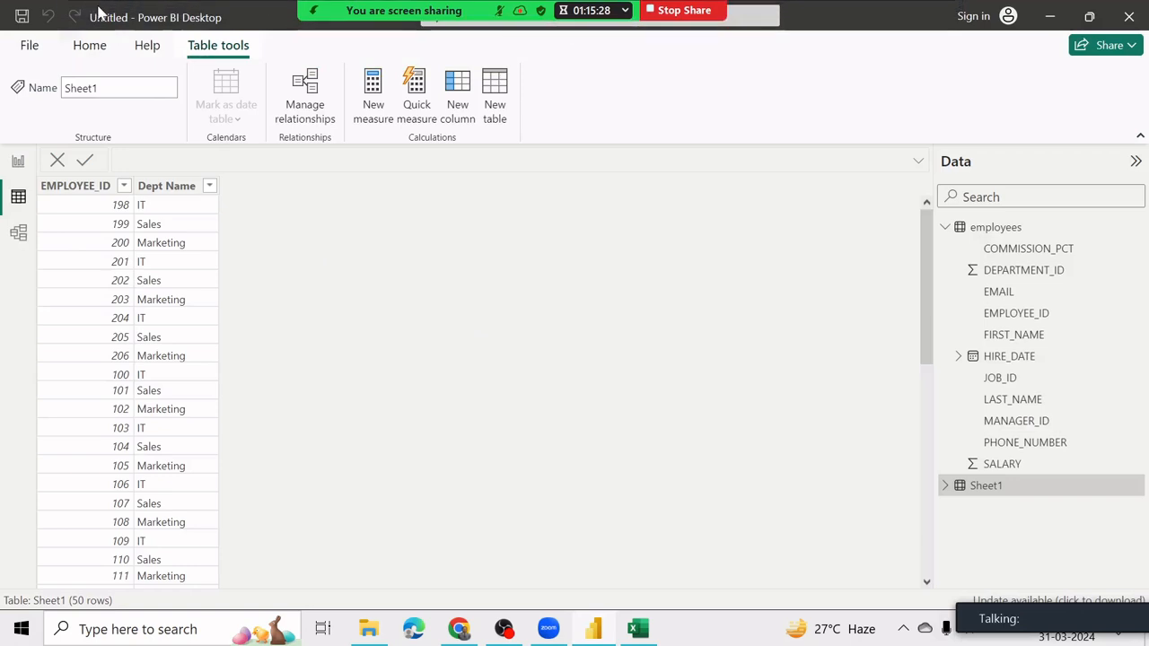
pyautogui.click(102, 20)
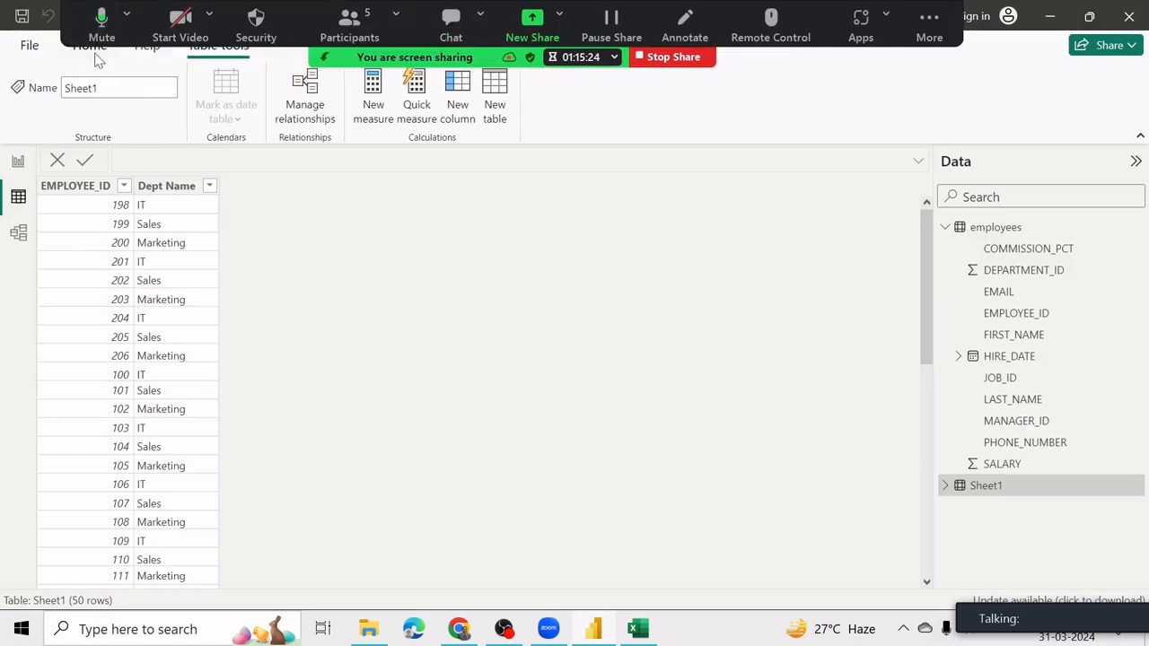
# Refresh the report data so Sheet1 picks up the new project columns
pyautogui.click(89, 46)
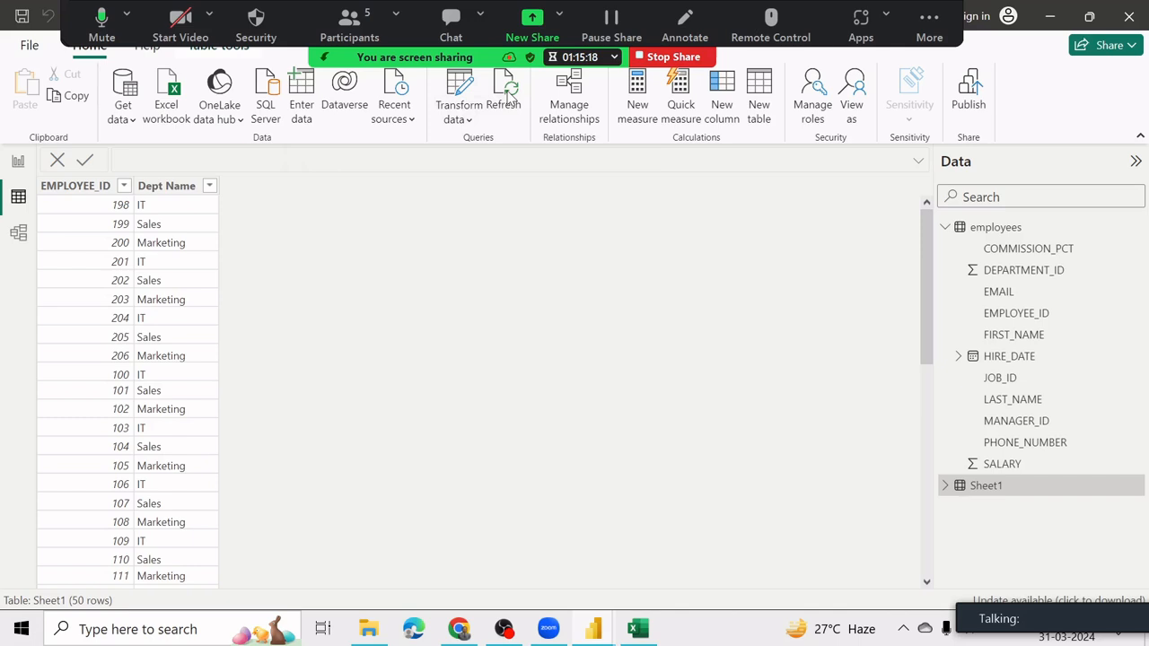
pyautogui.click(506, 97)
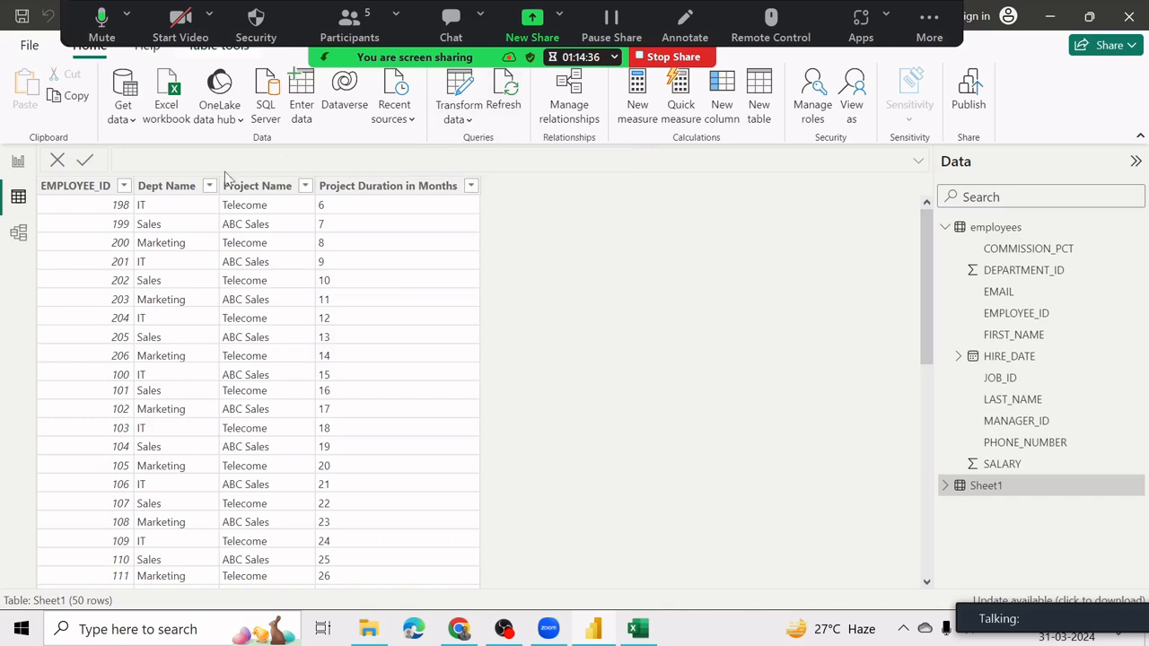
# Open the model diagram and move the Sheet1 table level with the top of the employees table
pyautogui.click(20, 233)
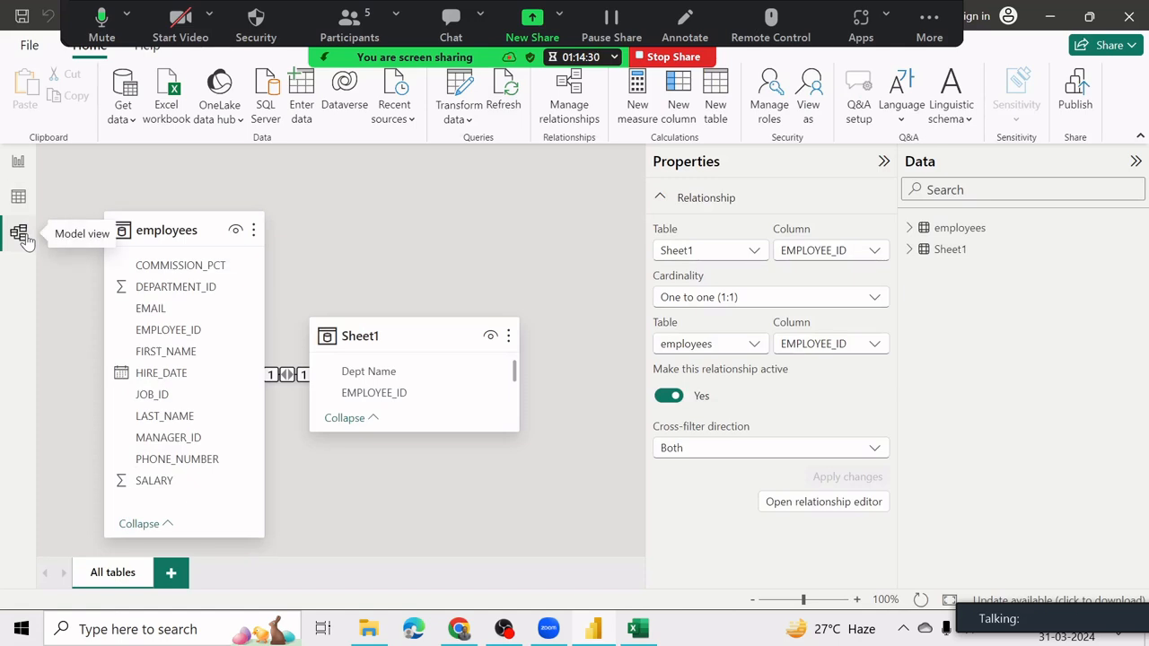
pyautogui.moveTo(418, 326); pyautogui.dragTo(468, 220)
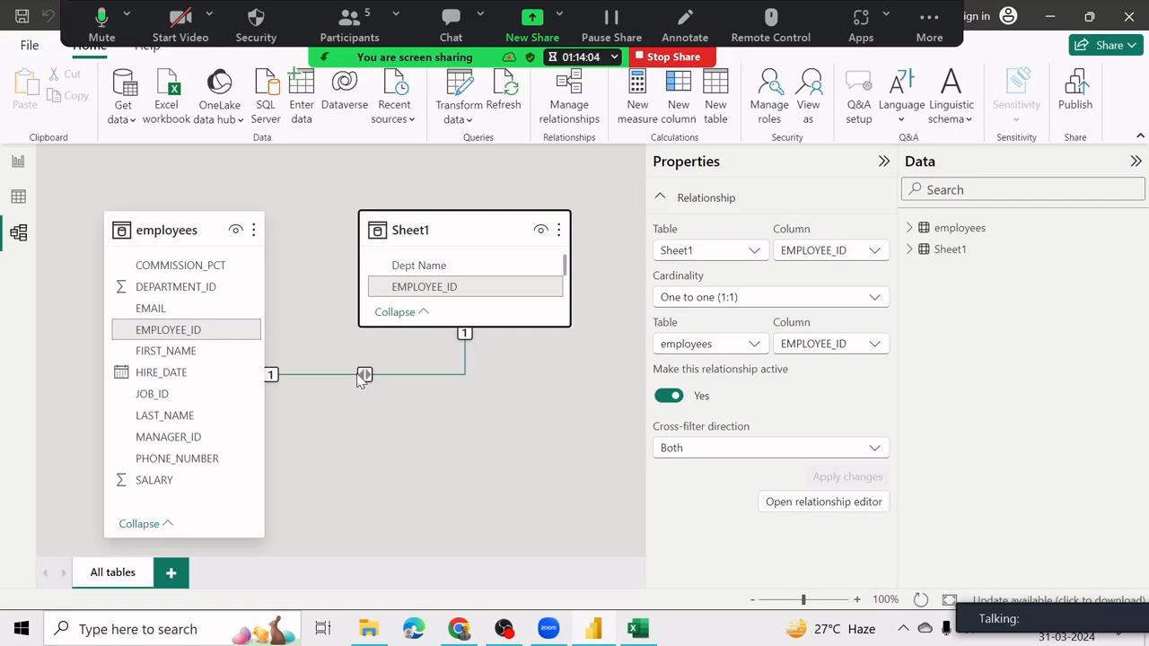
# Return to the table data and rename the Sheet1 table as Department
pyautogui.click(18, 199)
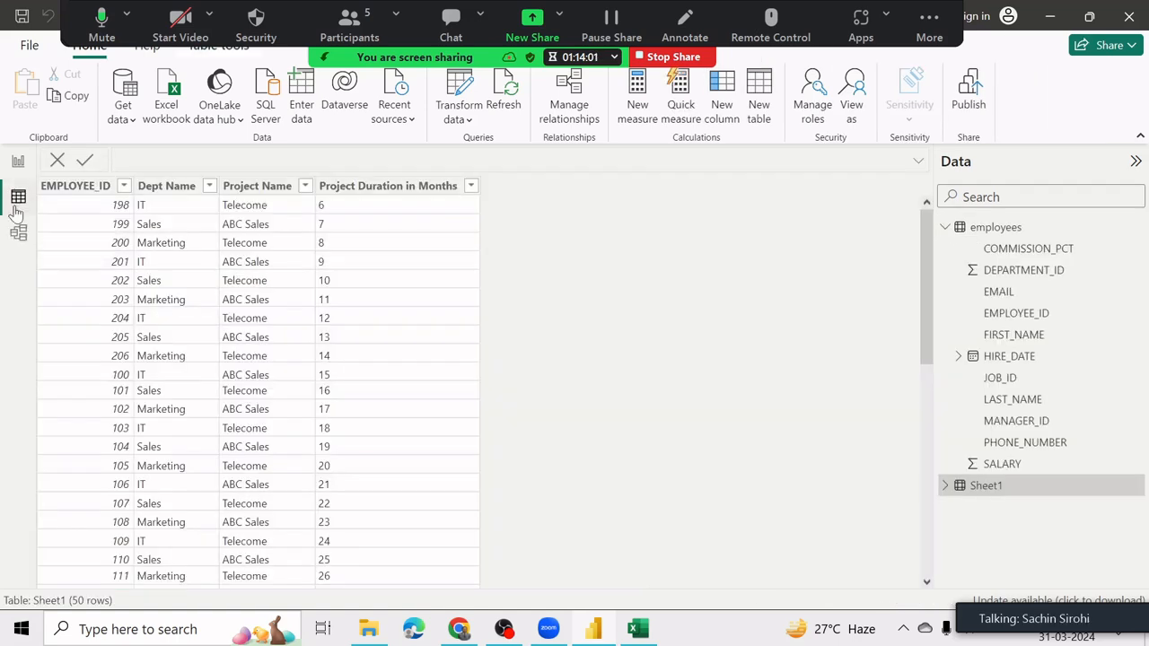
pyautogui.rightClick(997, 496)
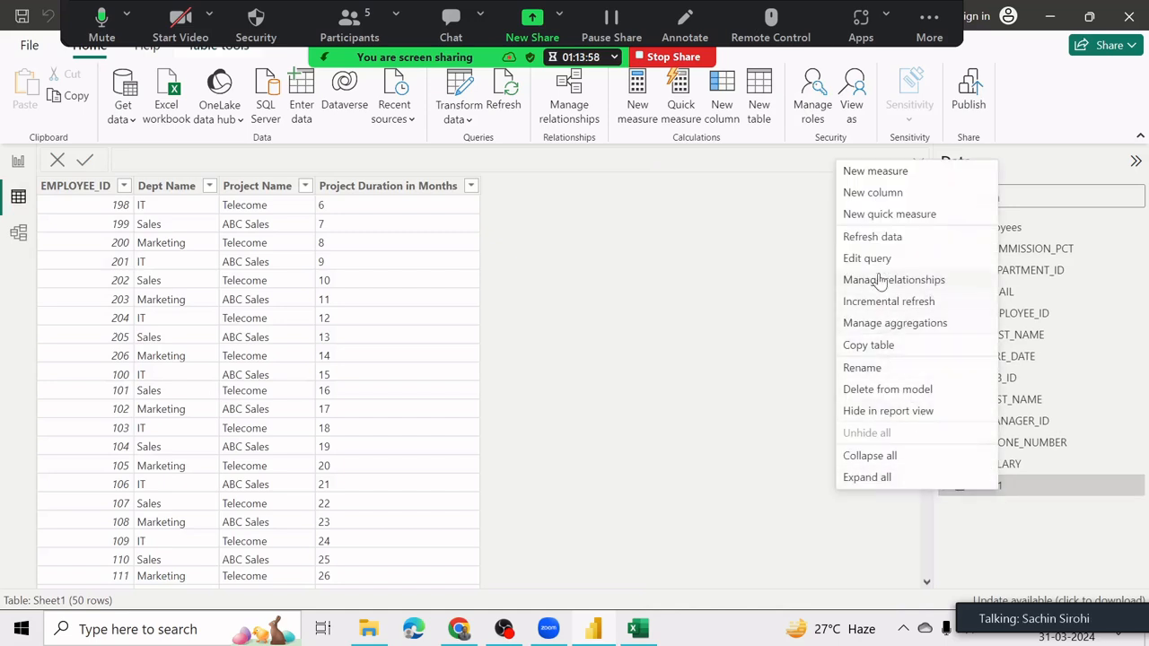
pyautogui.click(854, 370)
pyautogui.write('Departmen')
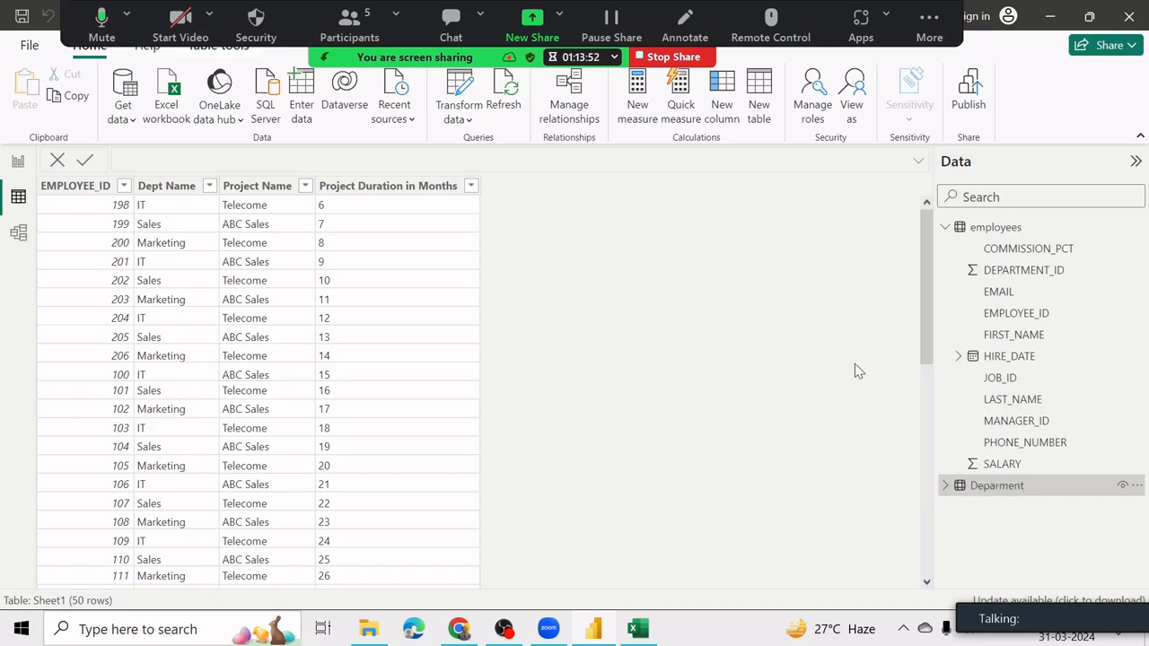
pyautogui.press('BackSpace')
pyautogui.press('BackSpace')
pyautogui.press('BackSpace')
pyautogui.press('BackSpace')
pyautogui.write('tment')
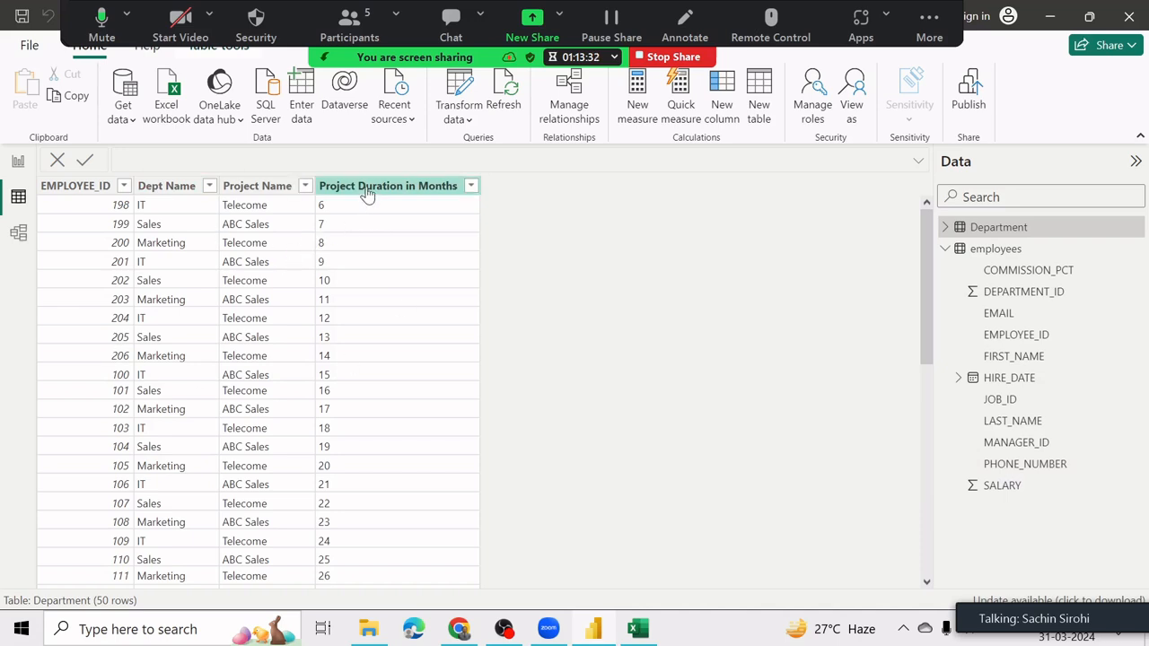
# Change the data type of the Department table's EMPLOYEE_ID column to Text
pyautogui.click(96, 195)
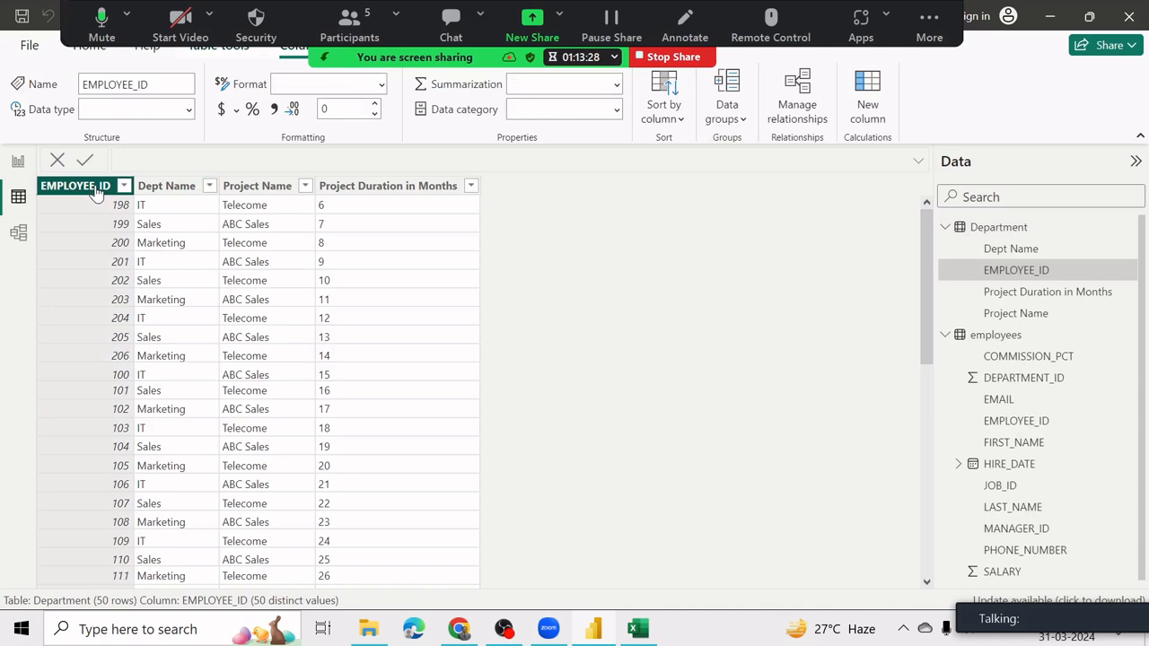
pyautogui.click(188, 112)
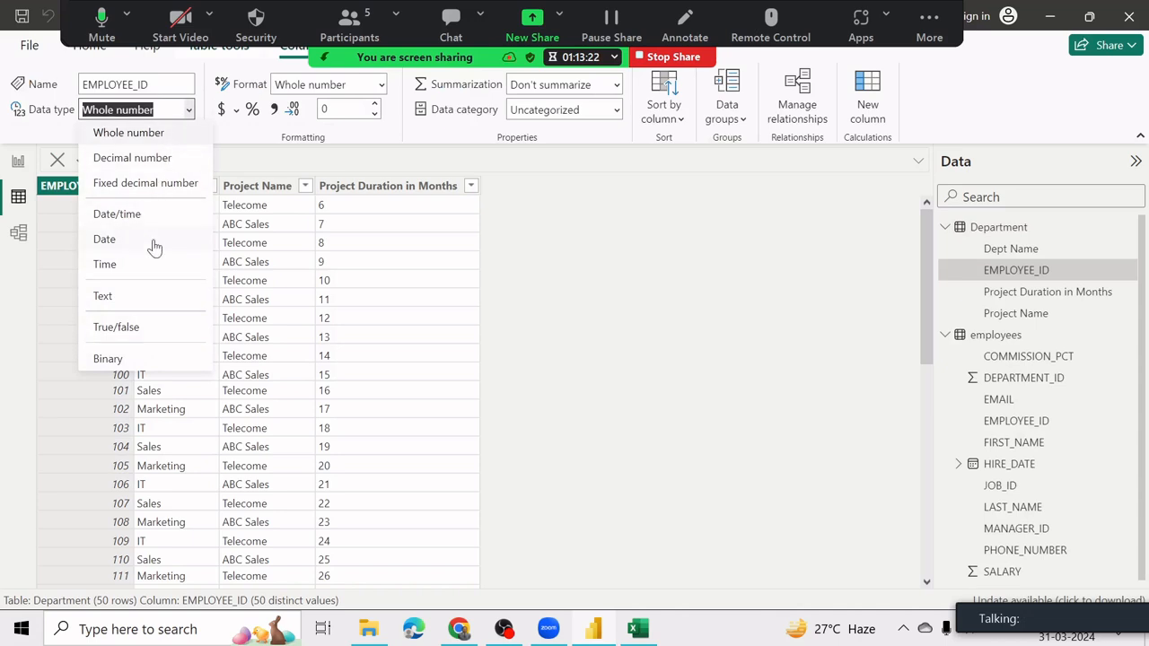
pyautogui.click(134, 296)
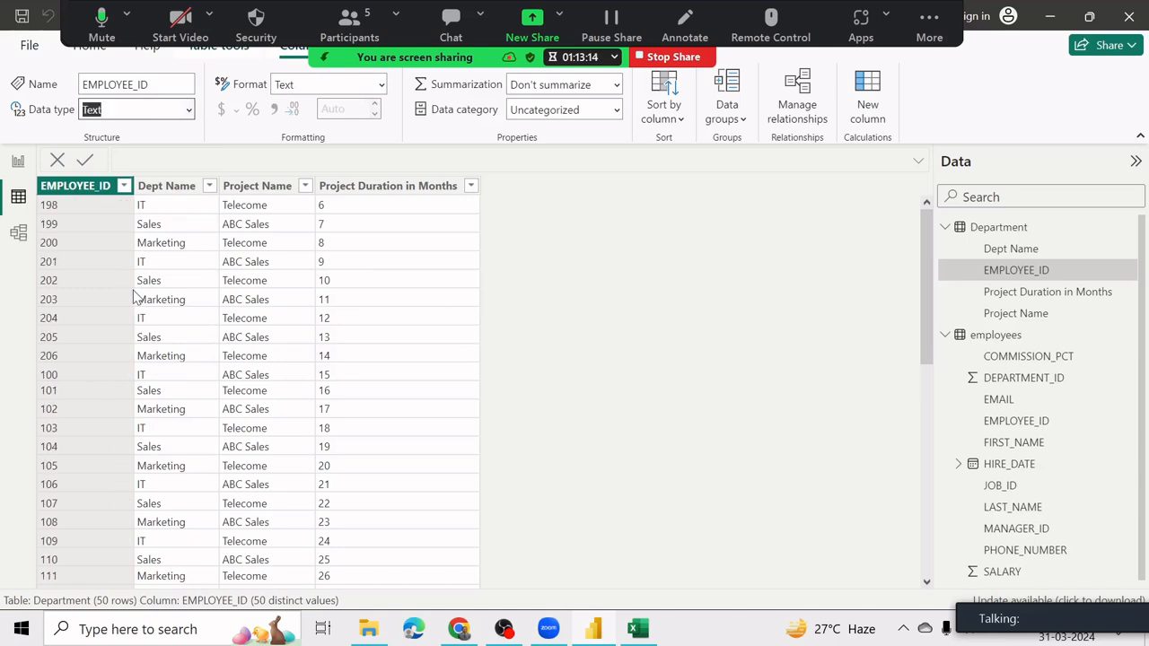
# Open the model diagram and delete the existing relationship between the employees and Department tables
pyautogui.click(18, 233)
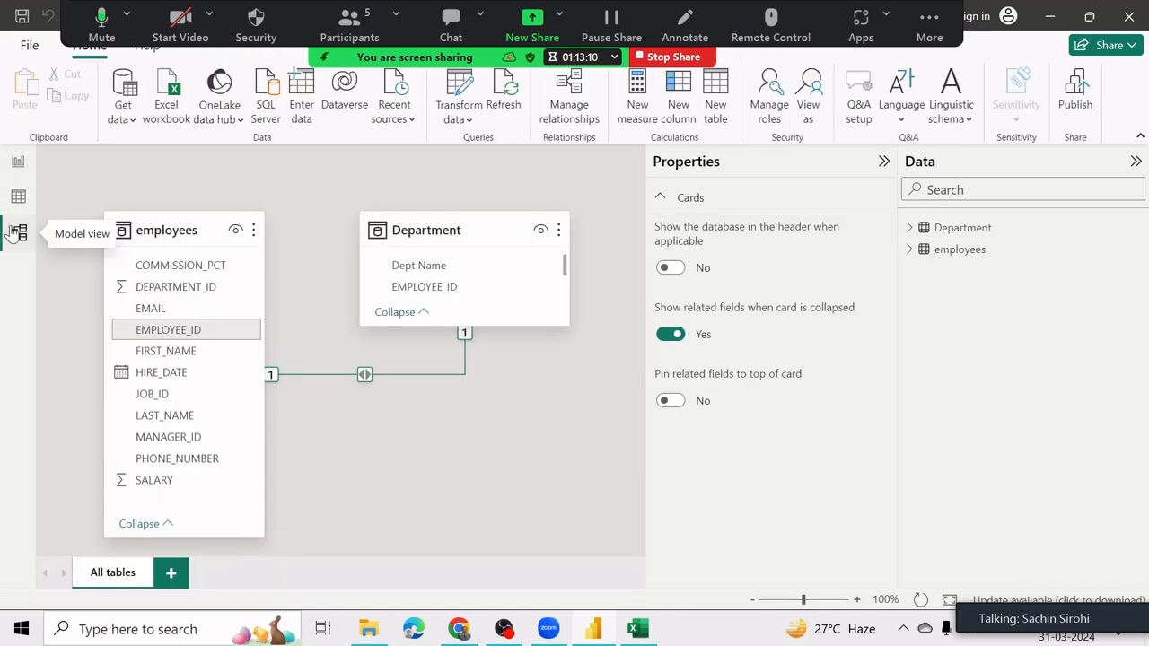
pyautogui.click(364, 376)
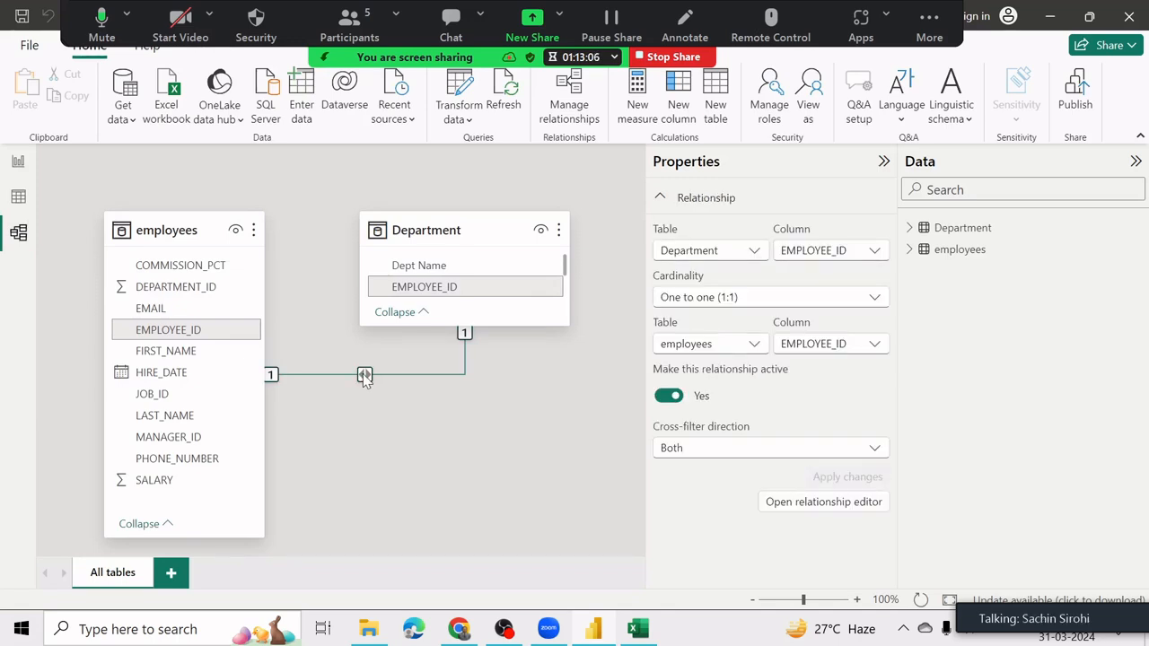
pyautogui.rightClick(365, 377)
pyautogui.click(374, 386)
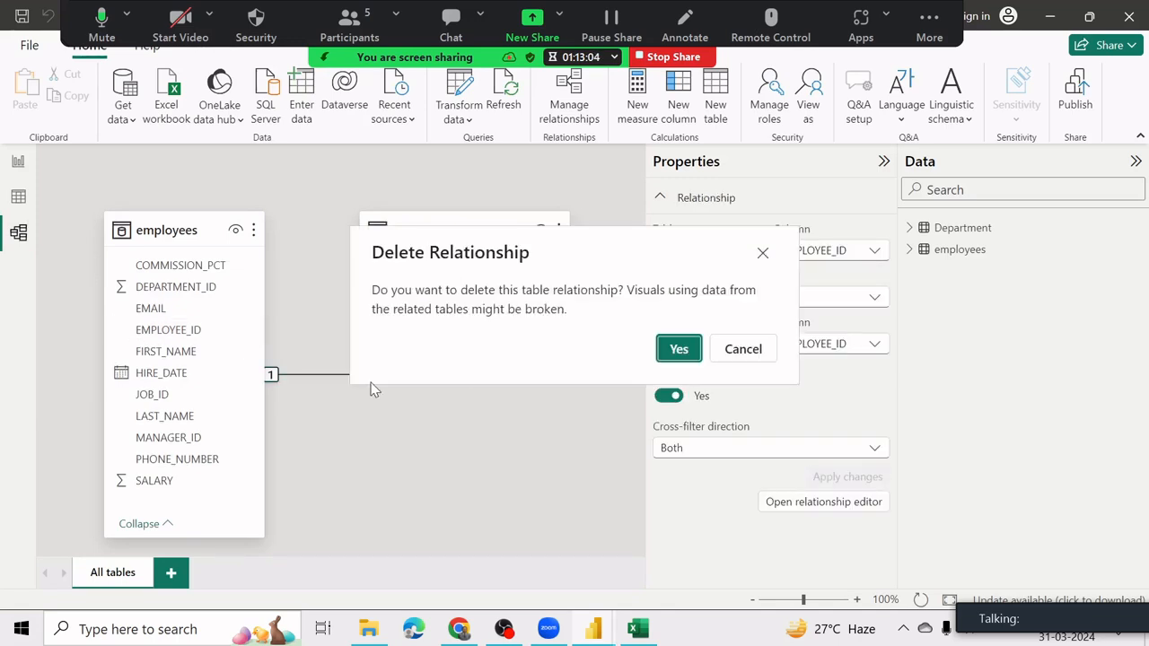
pyautogui.click(678, 350)
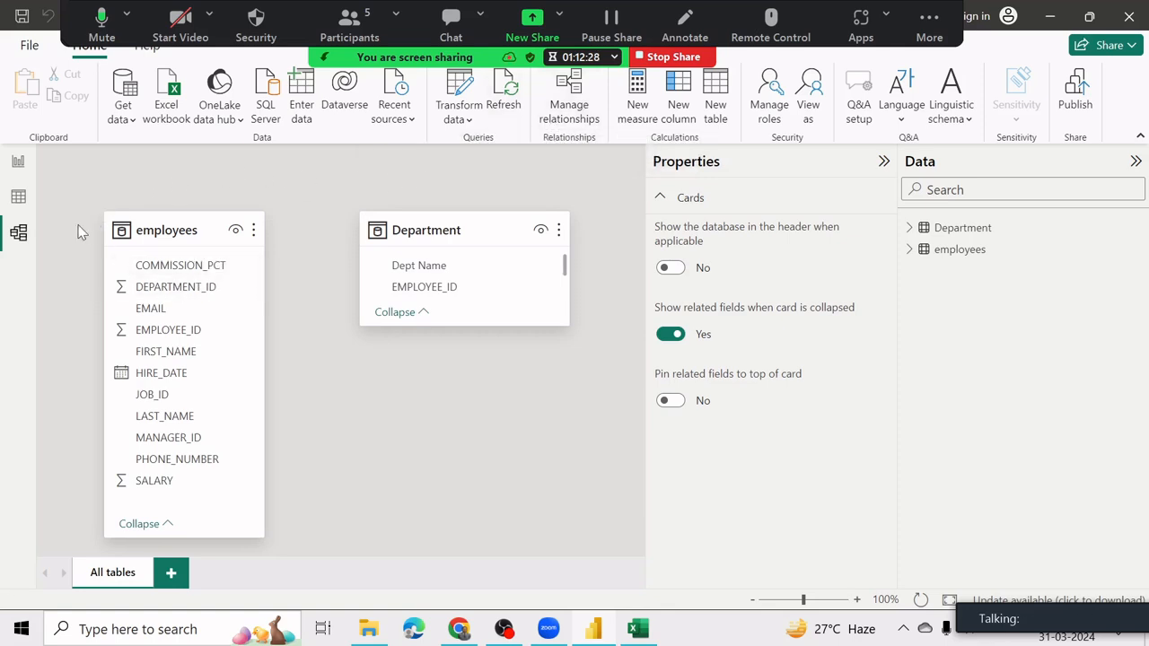
# Check the employees table's EMPLOYEE_ID data type and change the Department table's EMPLOYEE_ID column to Whole number
pyautogui.click(19, 199)
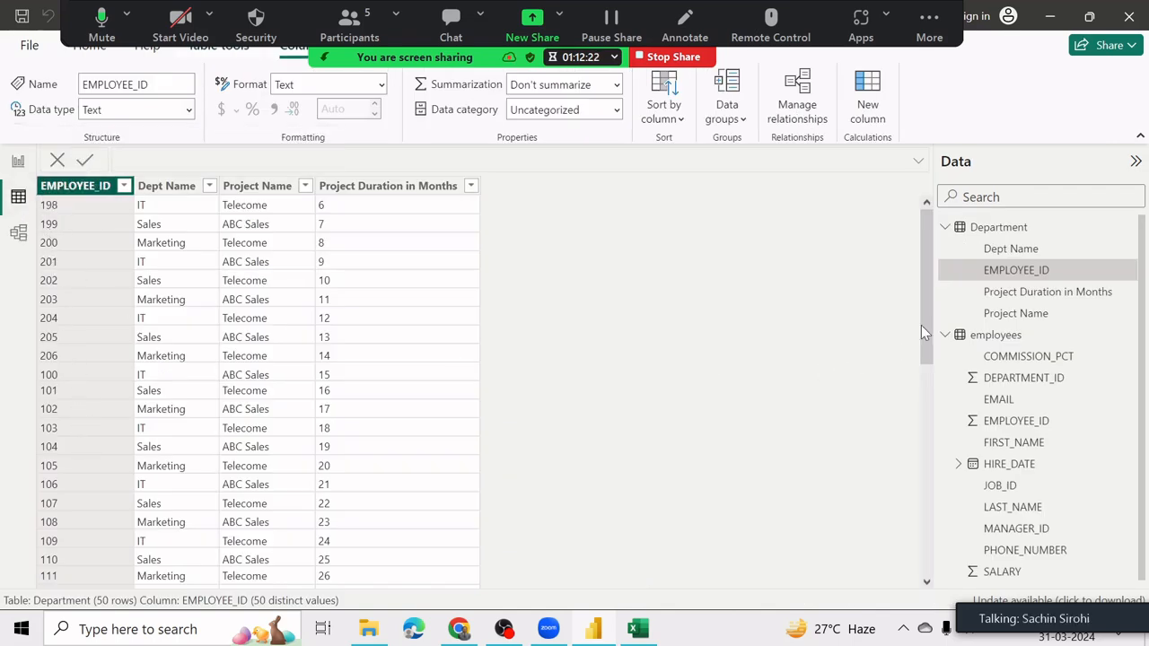
pyautogui.click(946, 229)
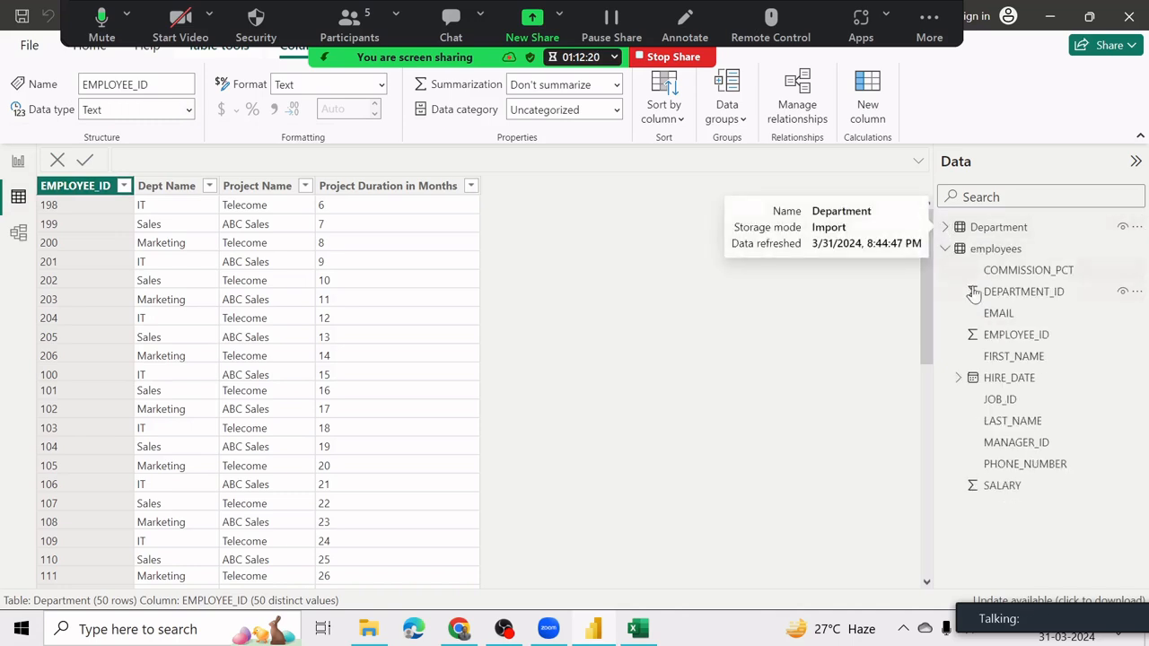
pyautogui.click(1013, 338)
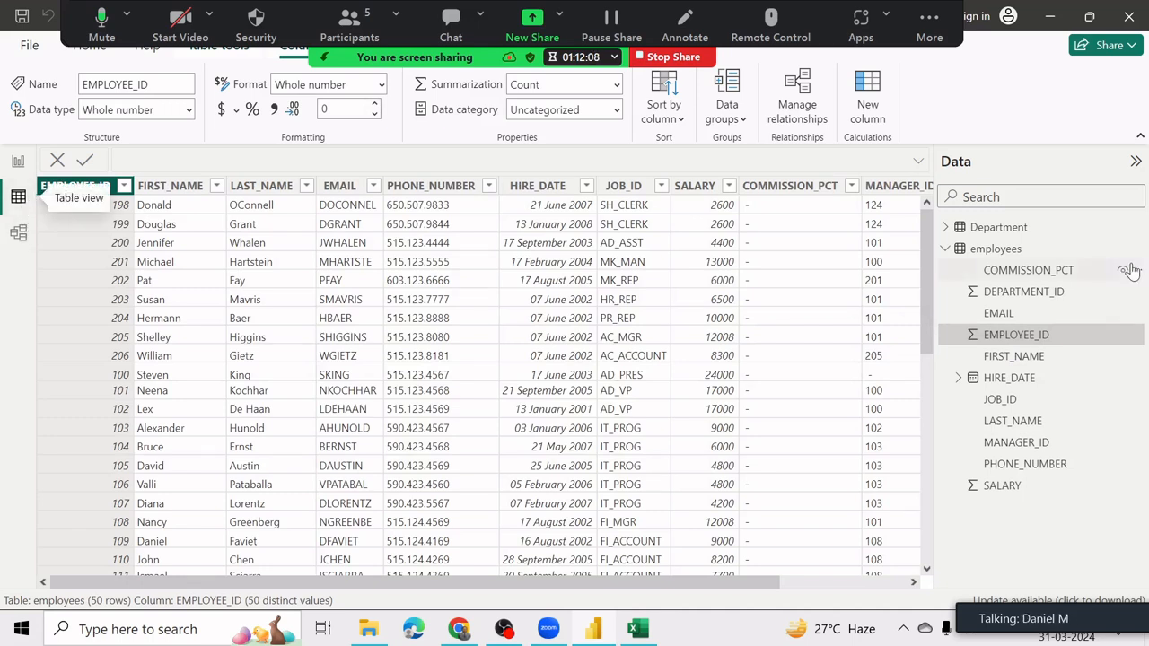
pyautogui.click(994, 230)
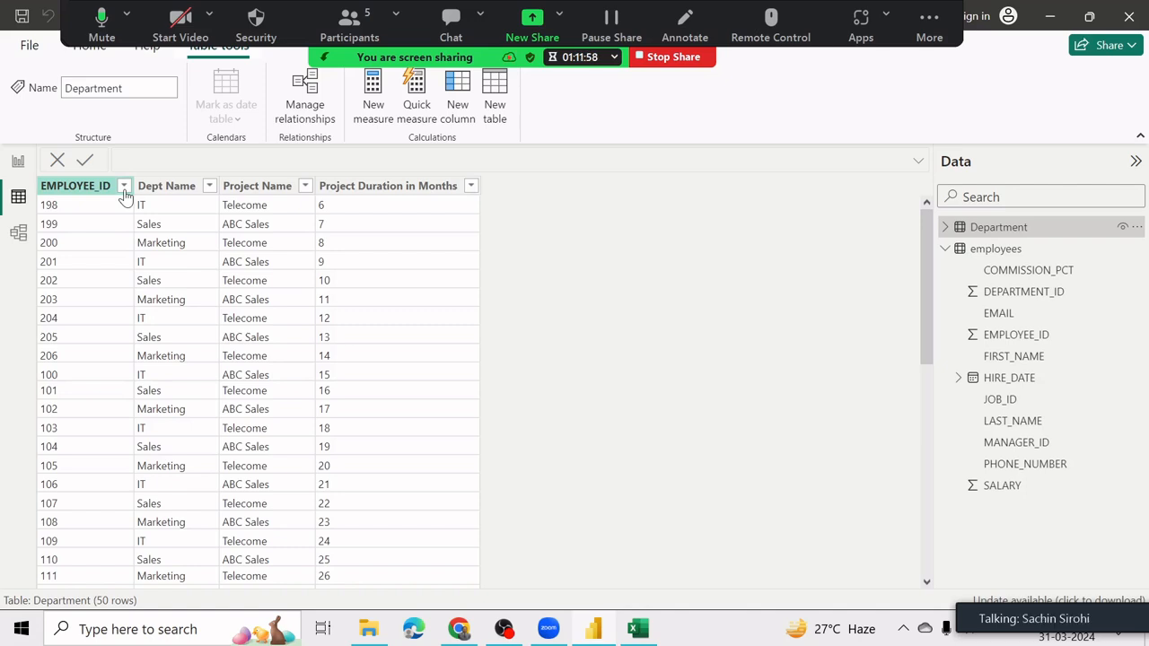
pyautogui.click(150, 90)
pyautogui.click(113, 187)
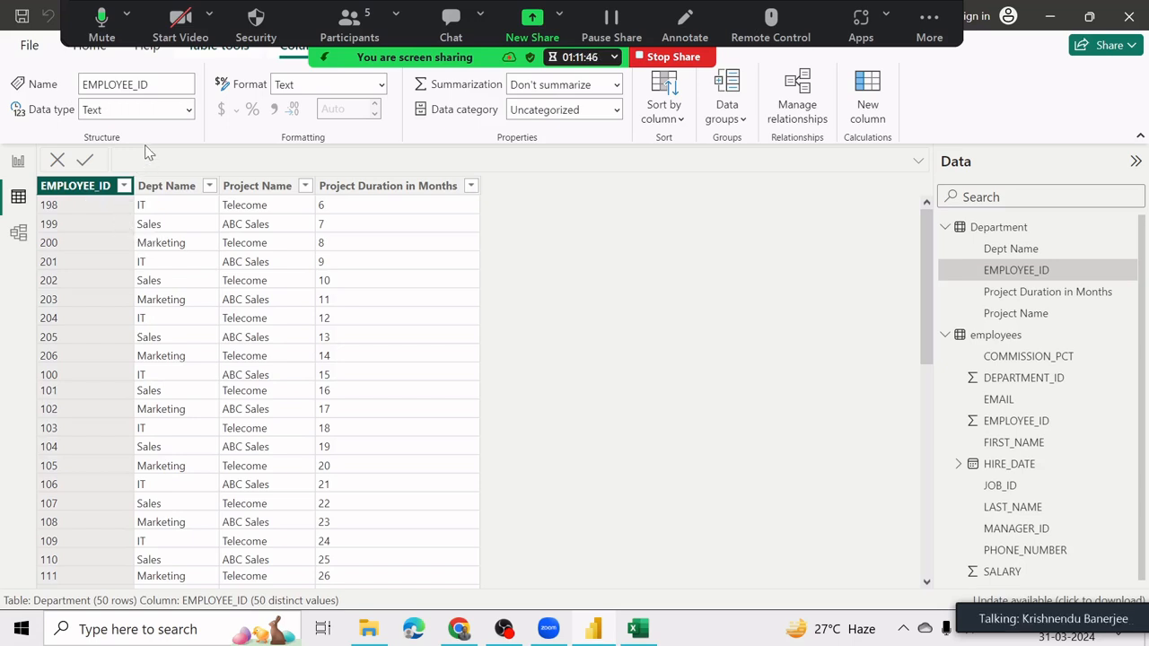
pyautogui.click(187, 111)
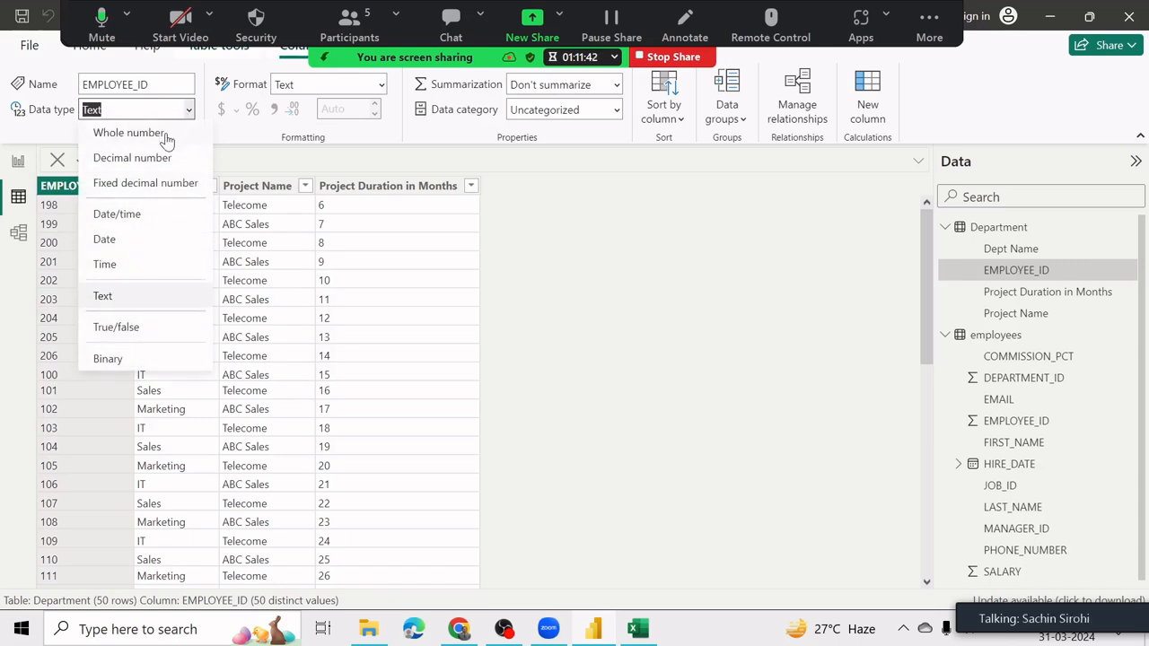
pyautogui.click(166, 134)
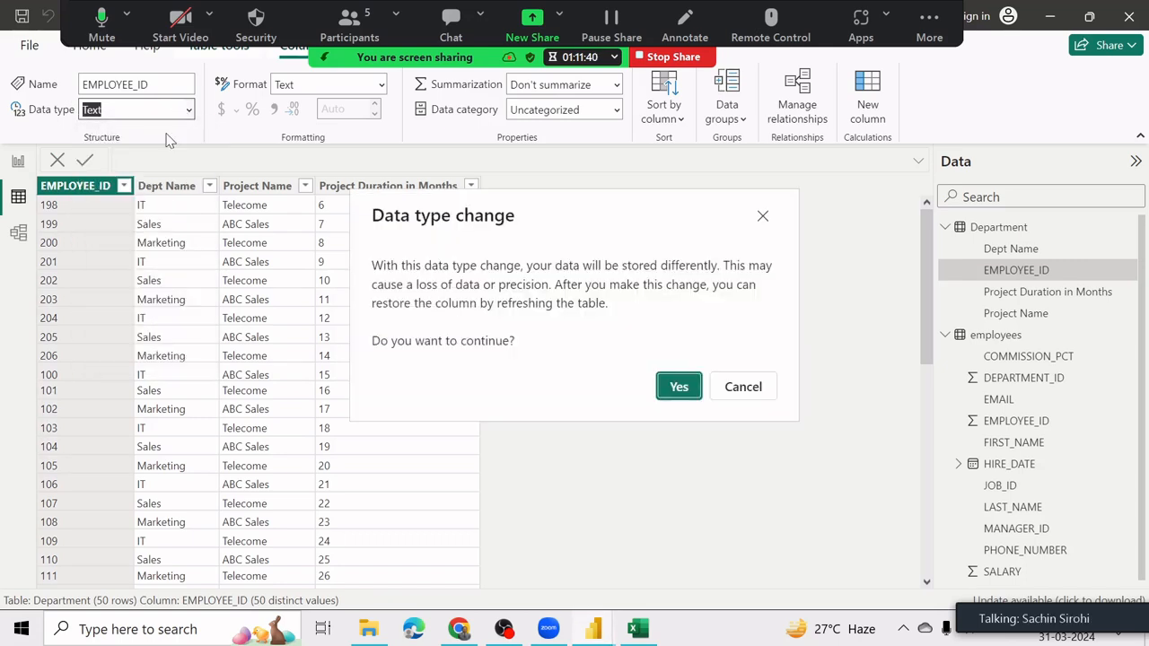
pyautogui.click(688, 388)
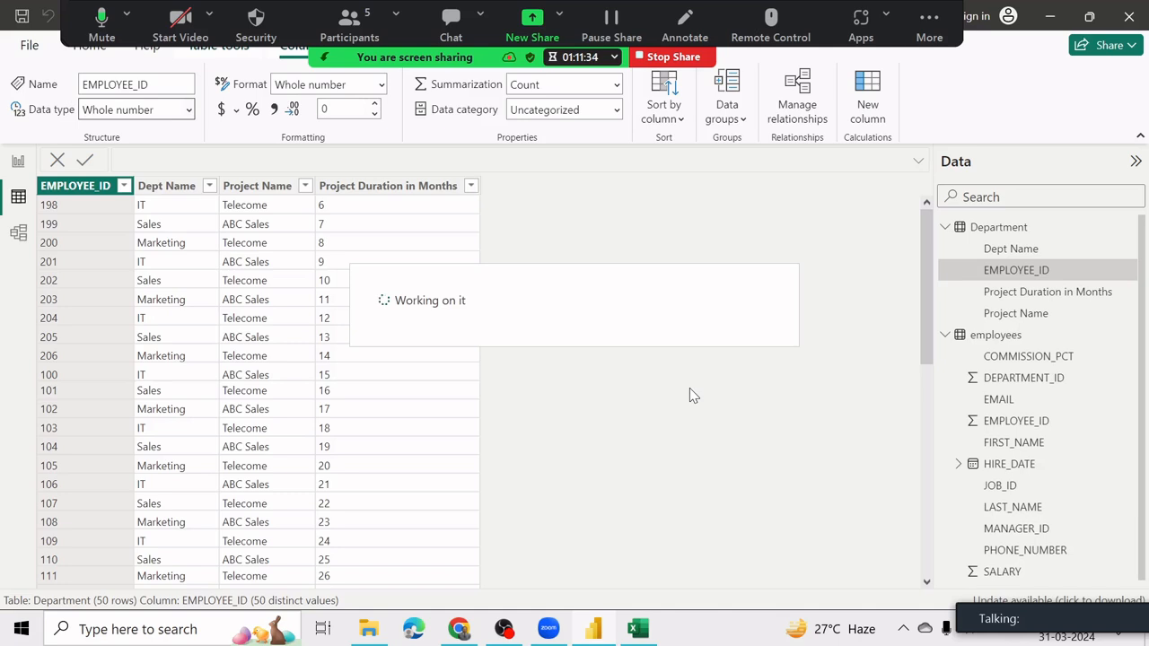
# In the model diagram, start a new relationship linking the employees and Department tables through their EMPLOYEE_ID columns
pyautogui.click(22, 237)
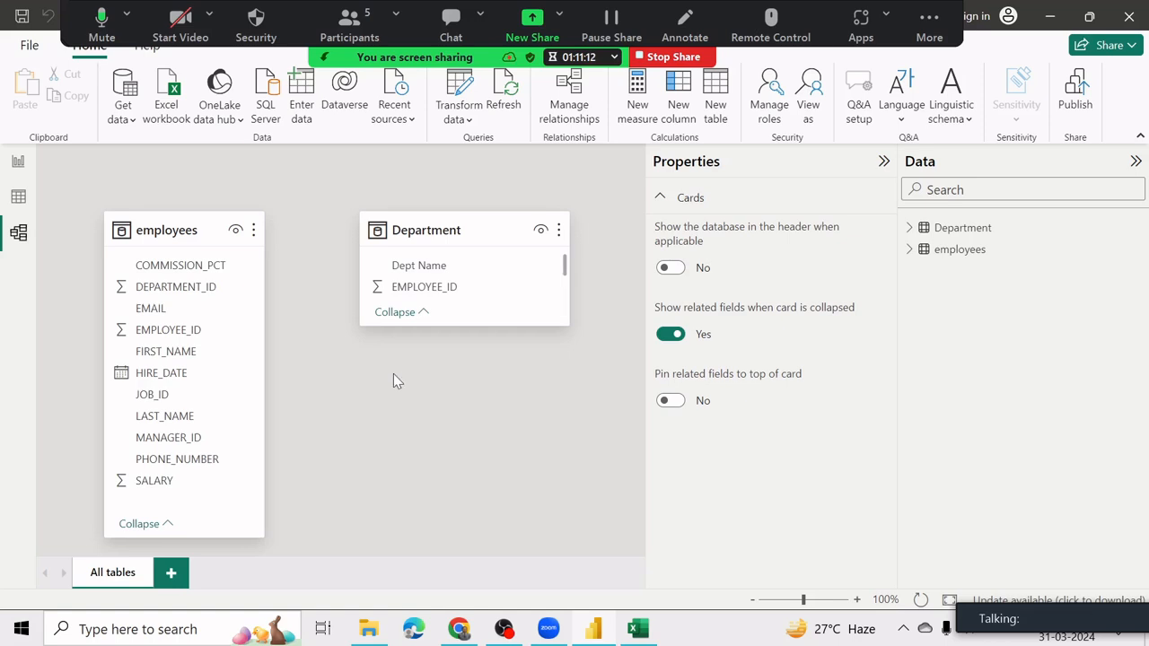
pyautogui.click(563, 108)
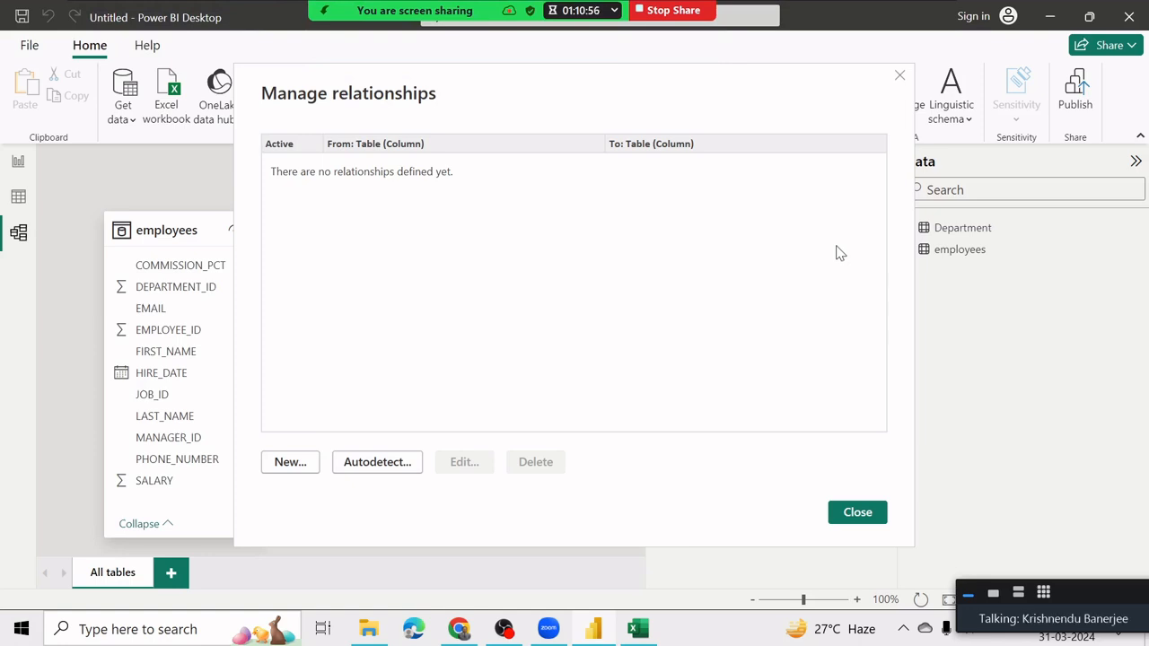
pyautogui.click(900, 75)
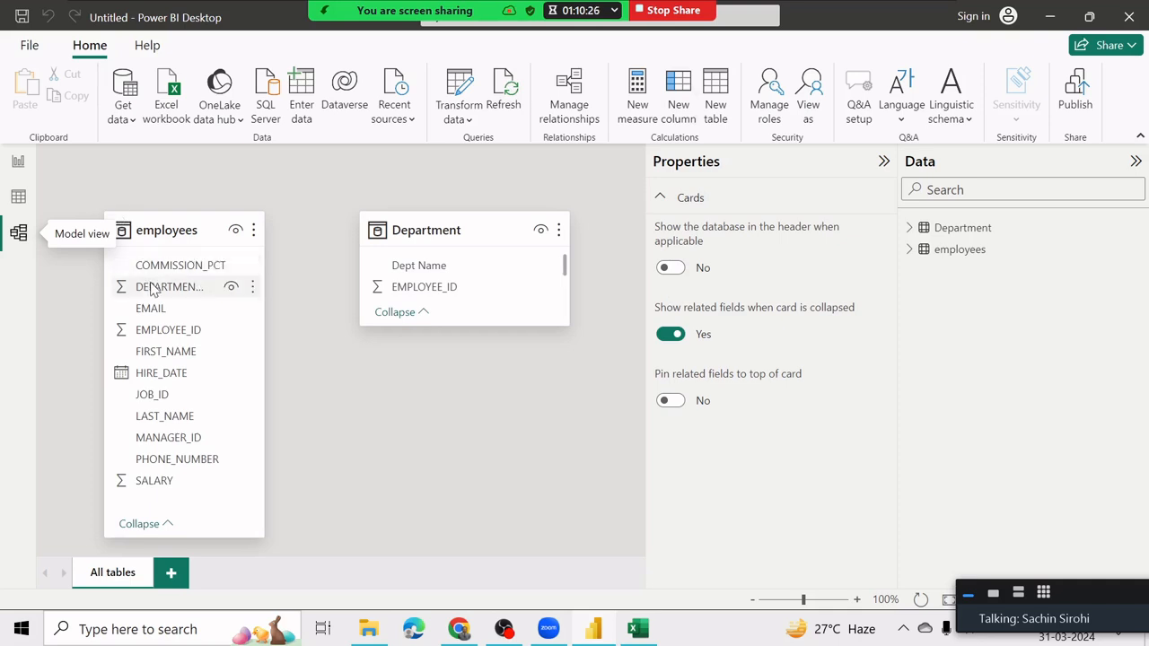
pyautogui.click(563, 101)
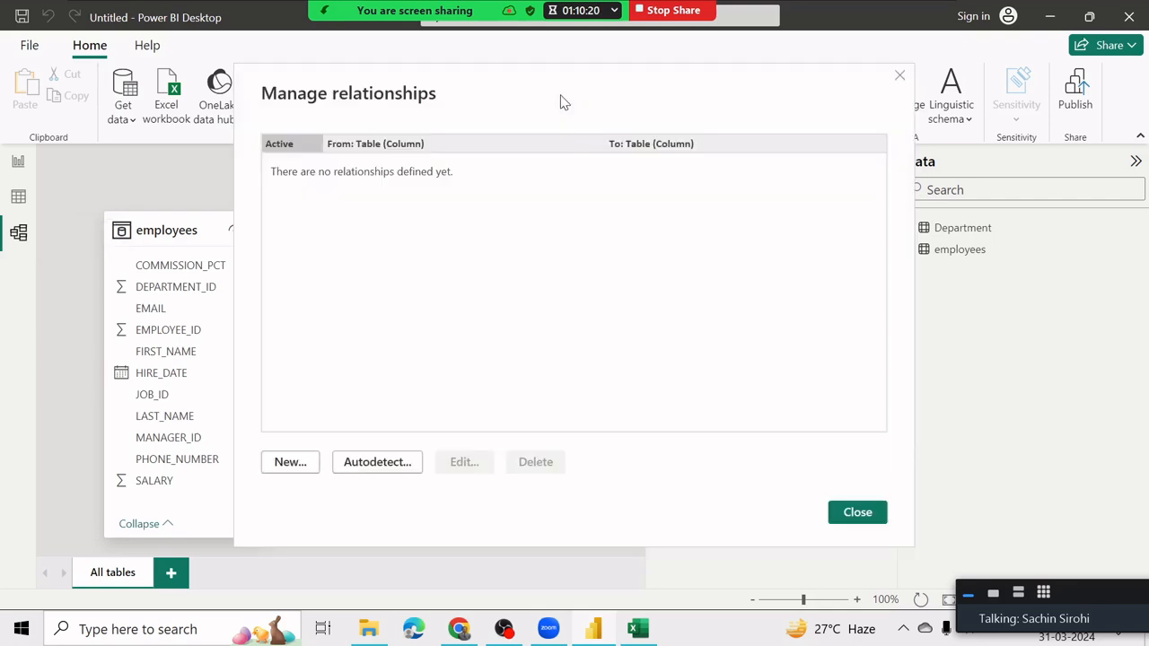
pyautogui.click(290, 463)
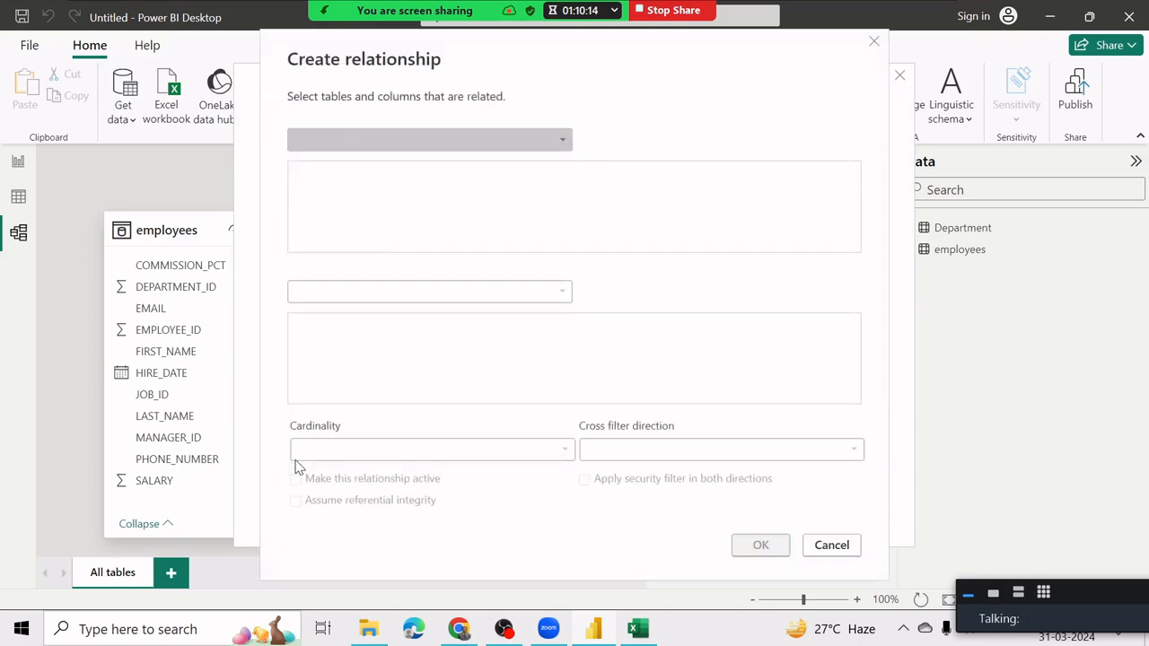
pyautogui.click(346, 144)
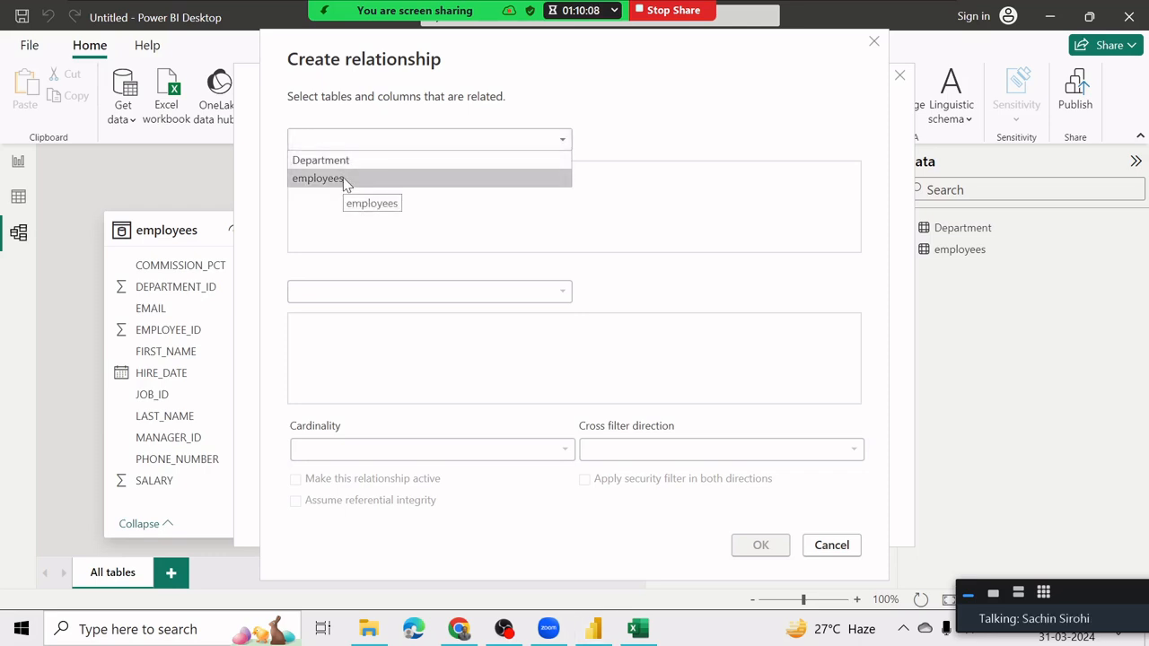
pyautogui.click(345, 179)
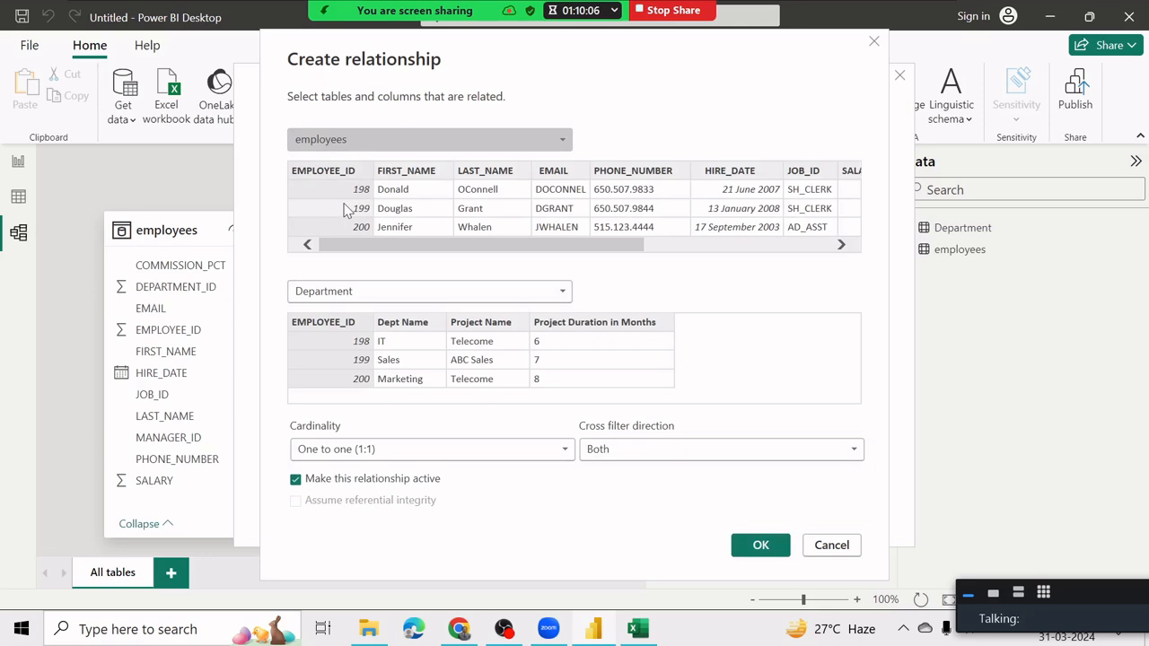
pyautogui.click(337, 170)
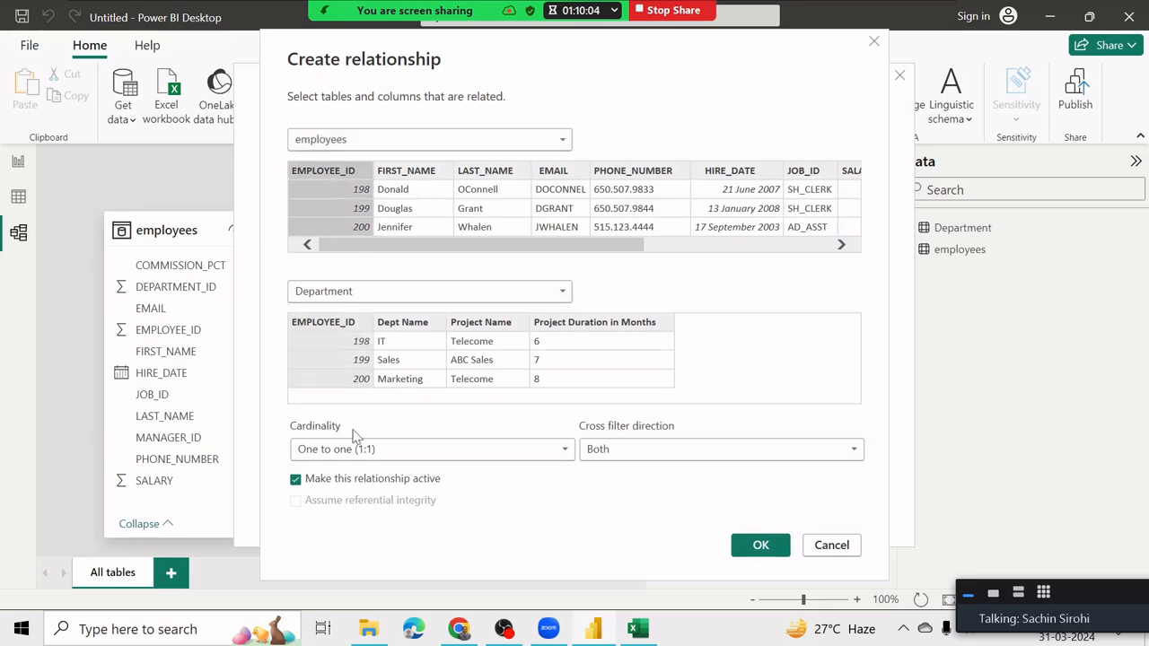
pyautogui.doubleClick(370, 297)
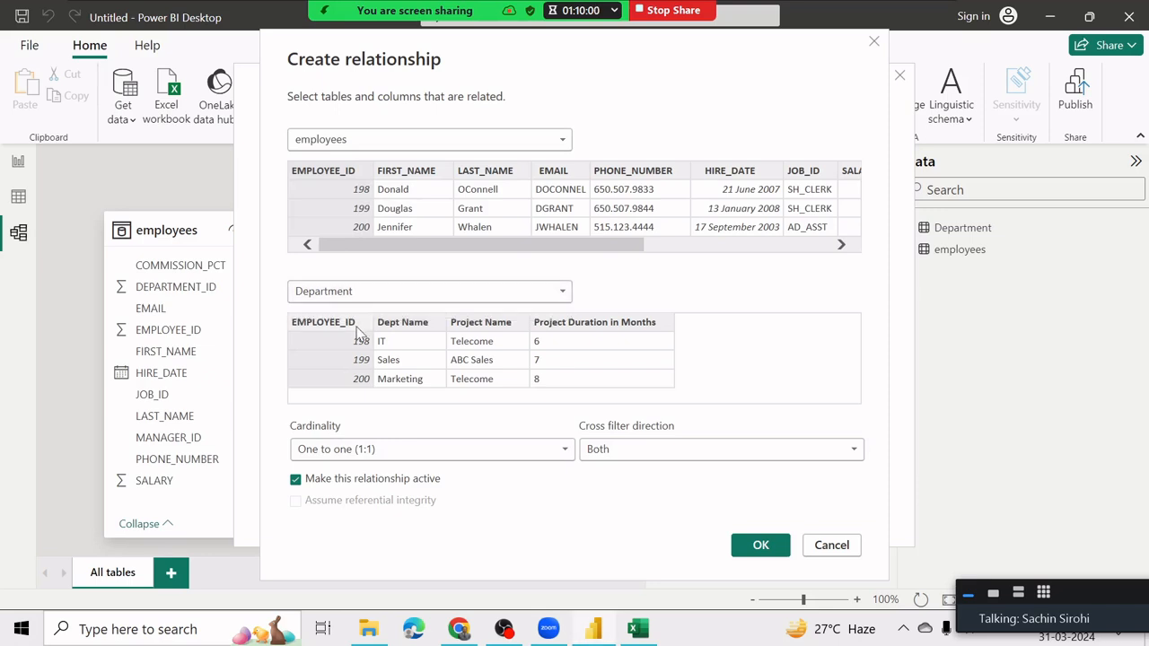
pyautogui.click(355, 329)
# Review the cardinality options, keep One to one (1:1) with cross filter direction Both, and create the relationship
pyautogui.click(423, 449)
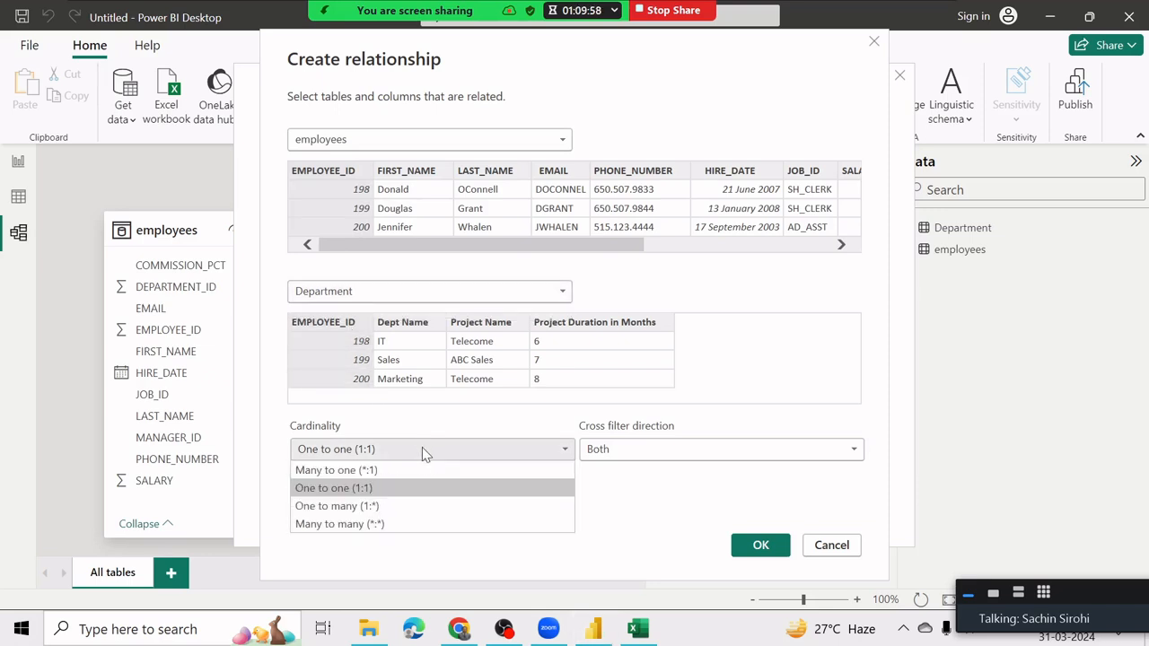
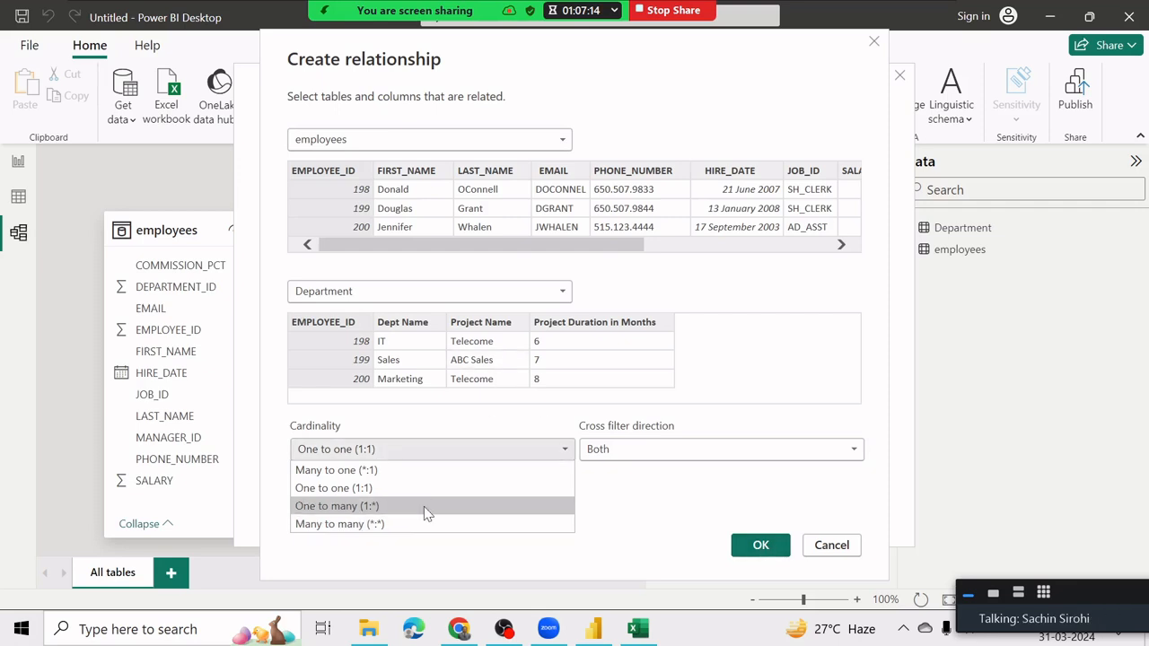
pyautogui.click(655, 505)
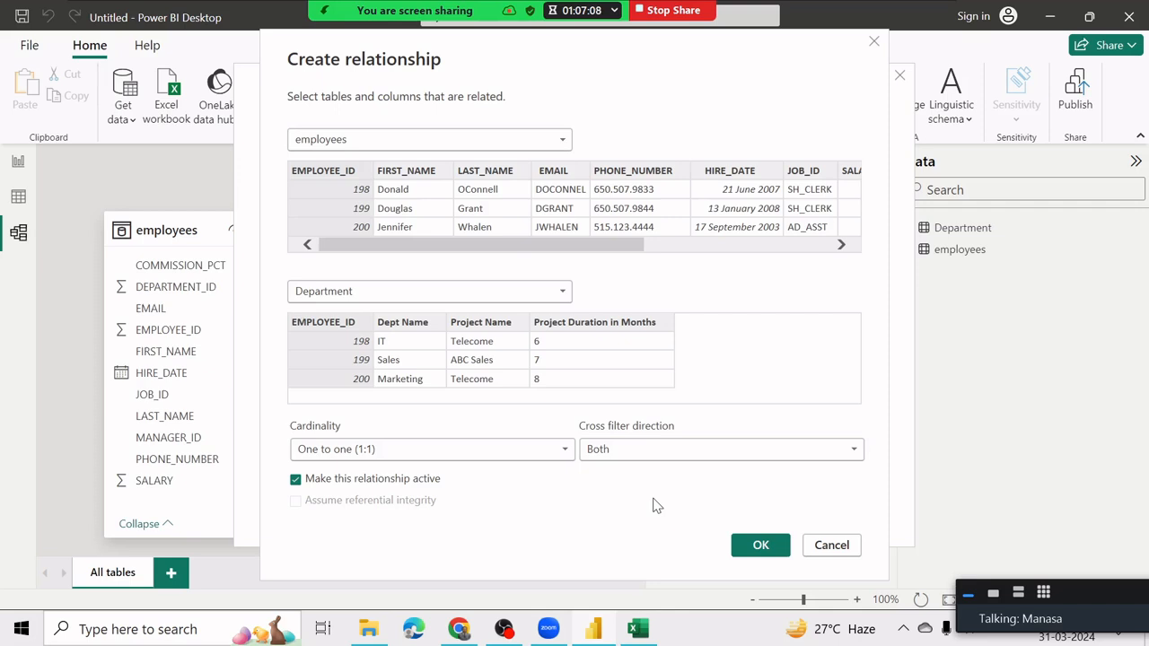
pyautogui.click(620, 452)
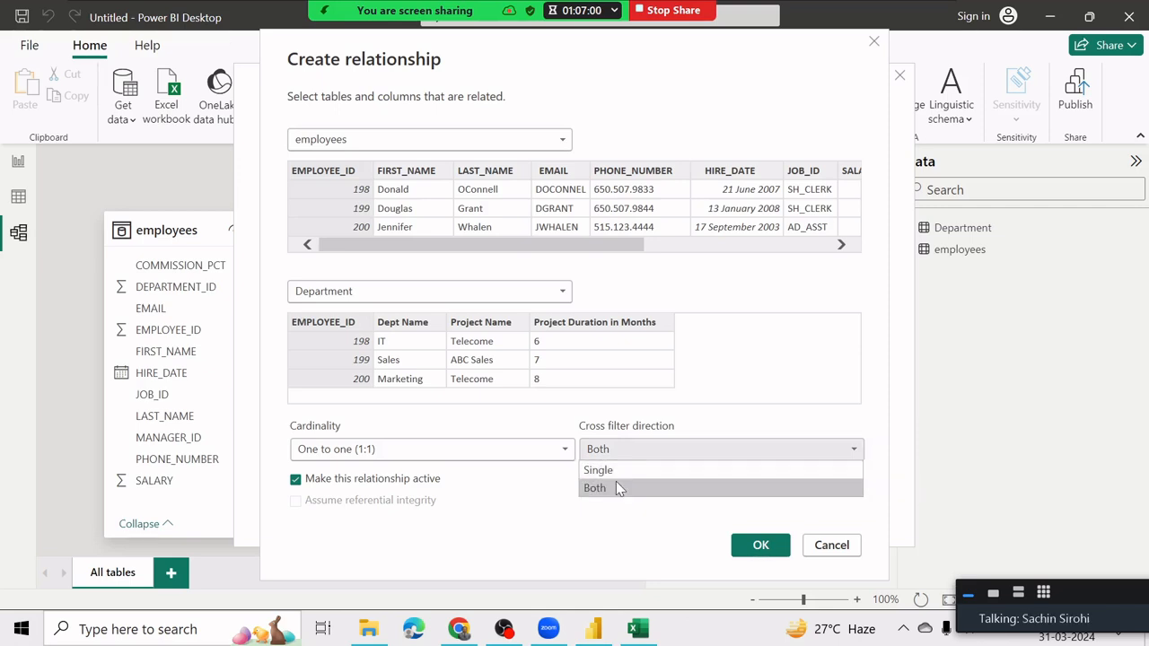
pyautogui.click(616, 487)
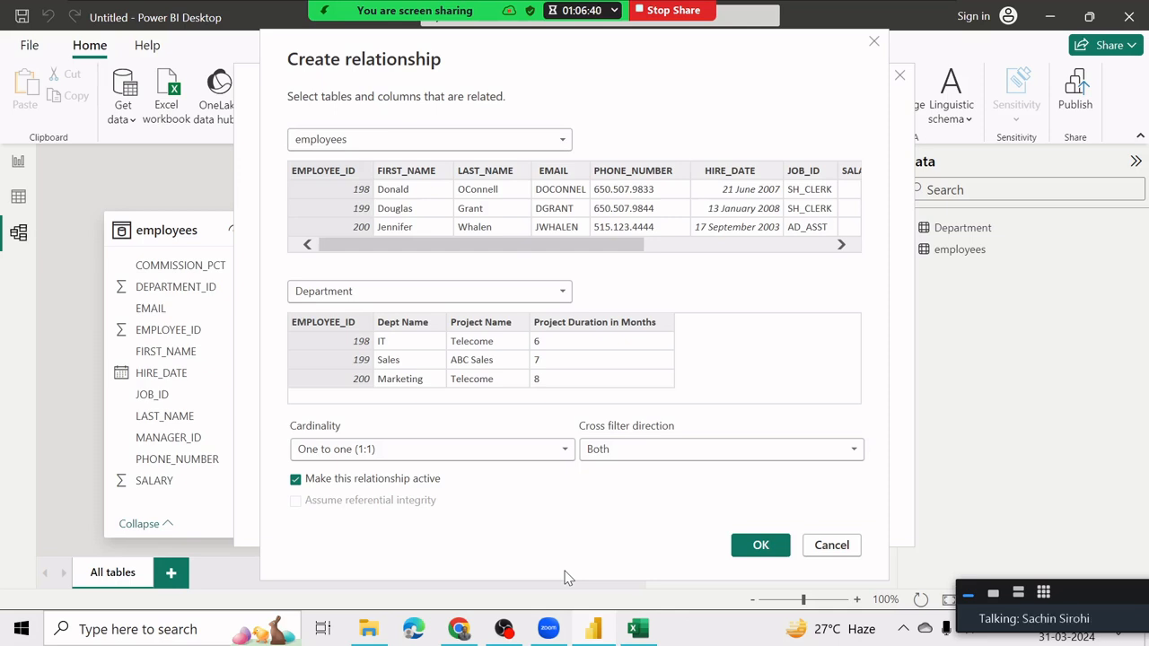
pyautogui.click(757, 548)
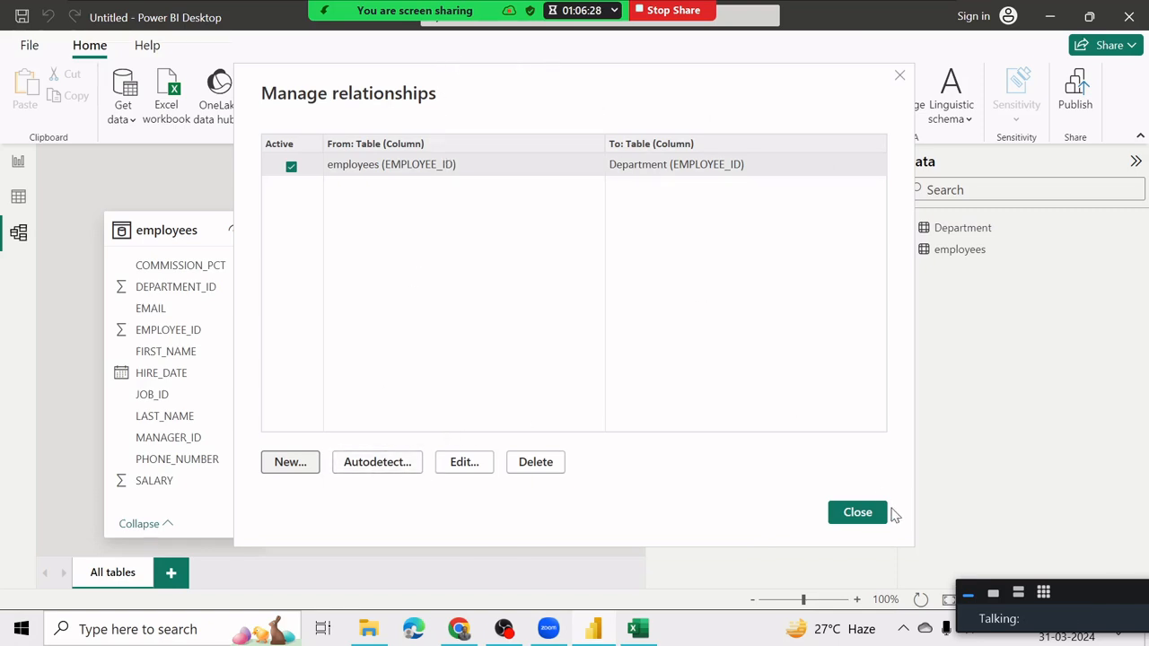
pyautogui.click(859, 513)
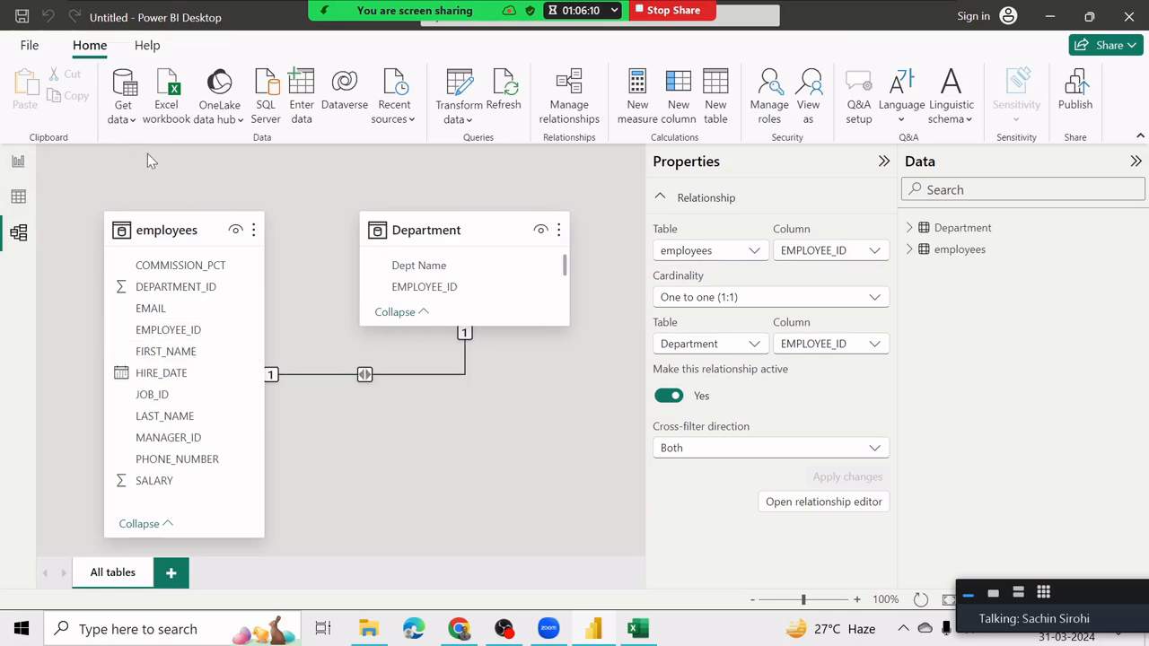
# Return to the report and add a new blank page after Page 1
pyautogui.click(15, 163)
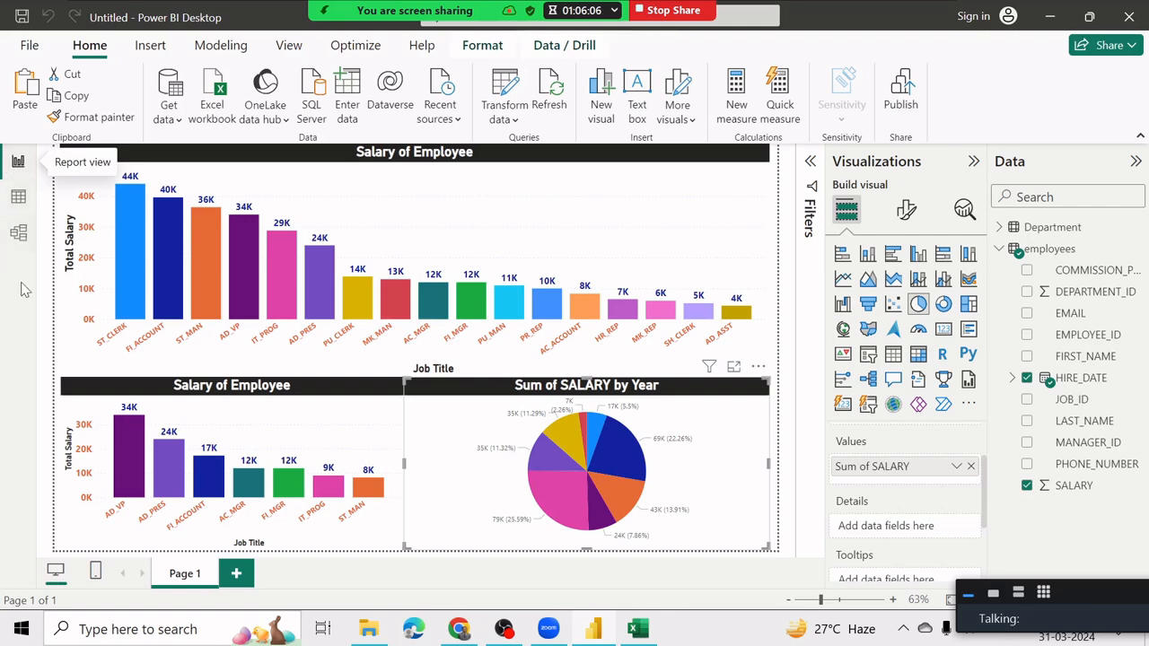
pyautogui.click(238, 575)
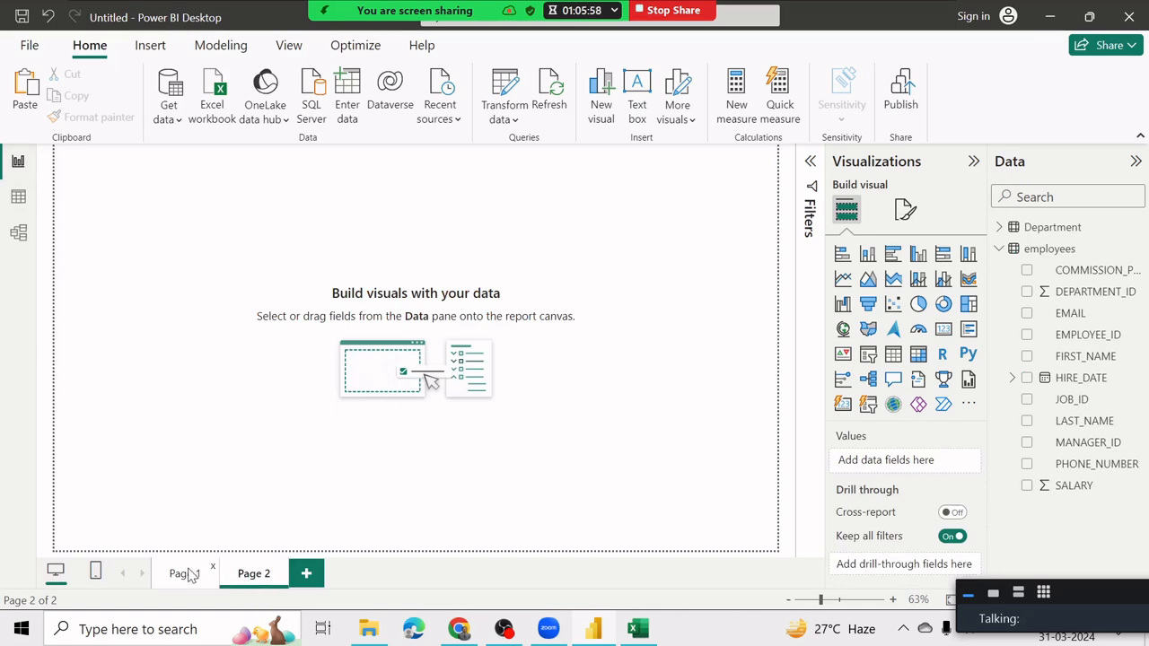
# Examine the rows of the Department table and the columns of the employees table in the table data
pyautogui.click(22, 201)
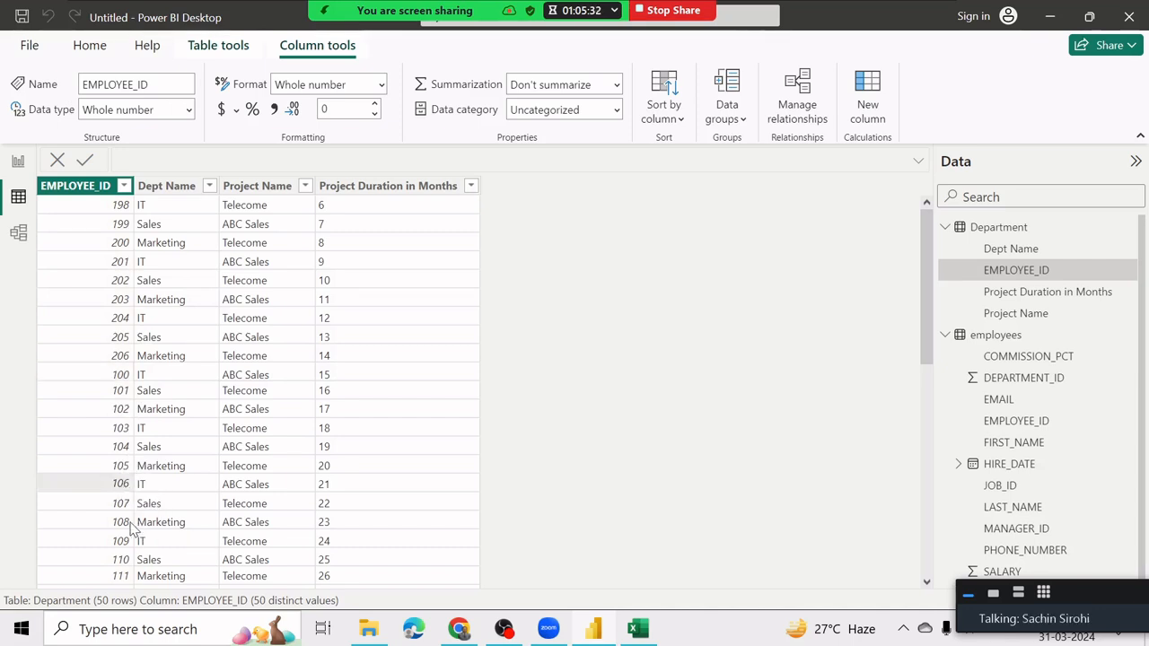
pyautogui.scroll(-3, 130, 530)
pyautogui.scroll(-1, 130, 530)
pyautogui.scroll(-6, 130, 529)
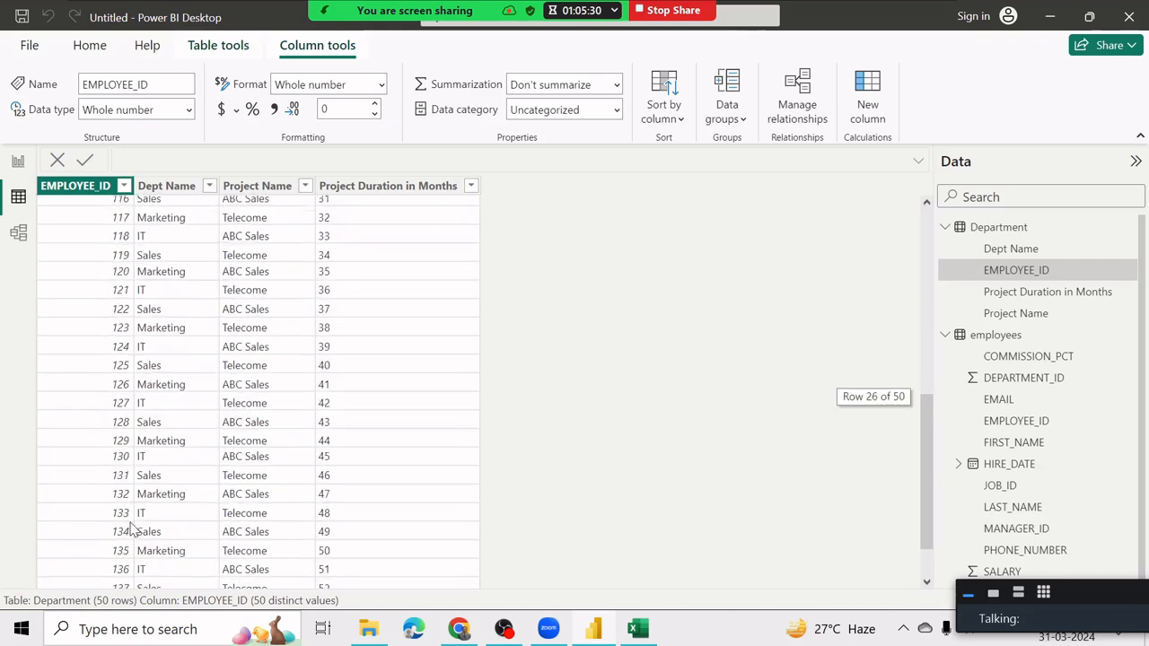
pyautogui.scroll(10, 130, 530)
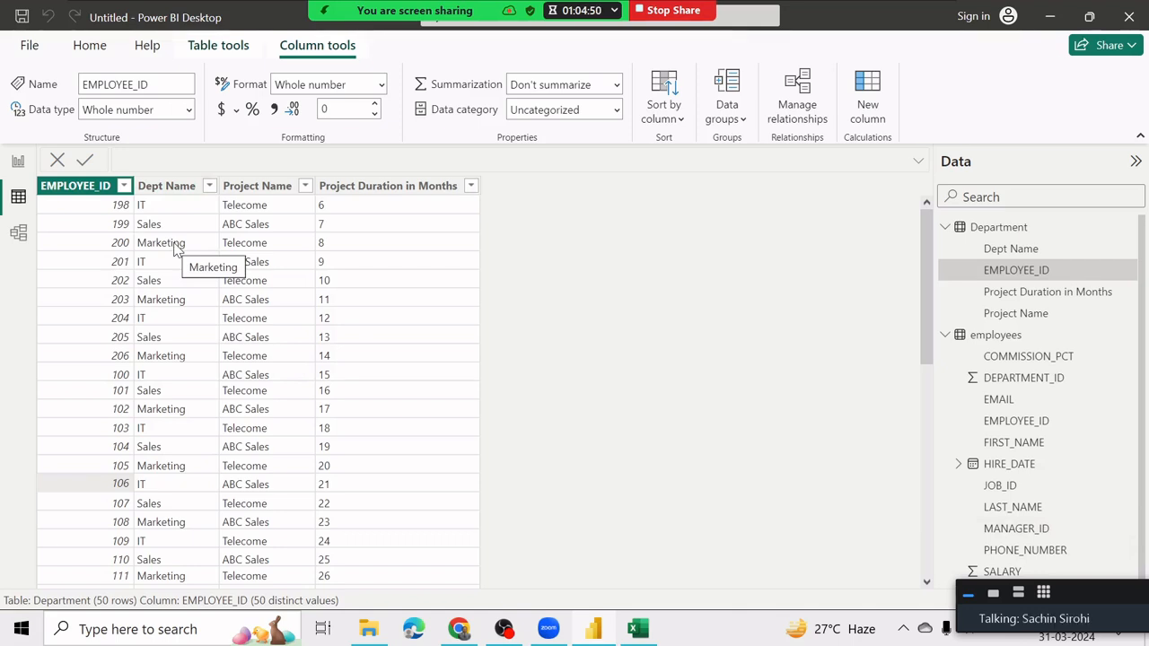
pyautogui.click(1026, 337)
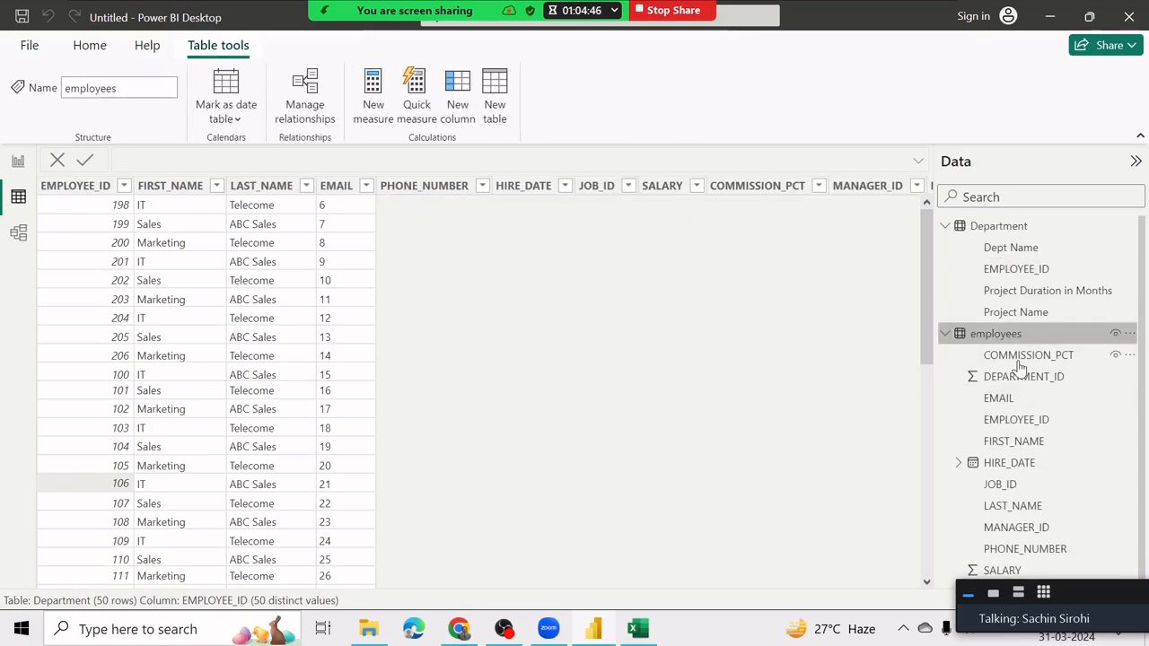
pyautogui.moveTo(719, 587); pyautogui.dragTo(746, 584)
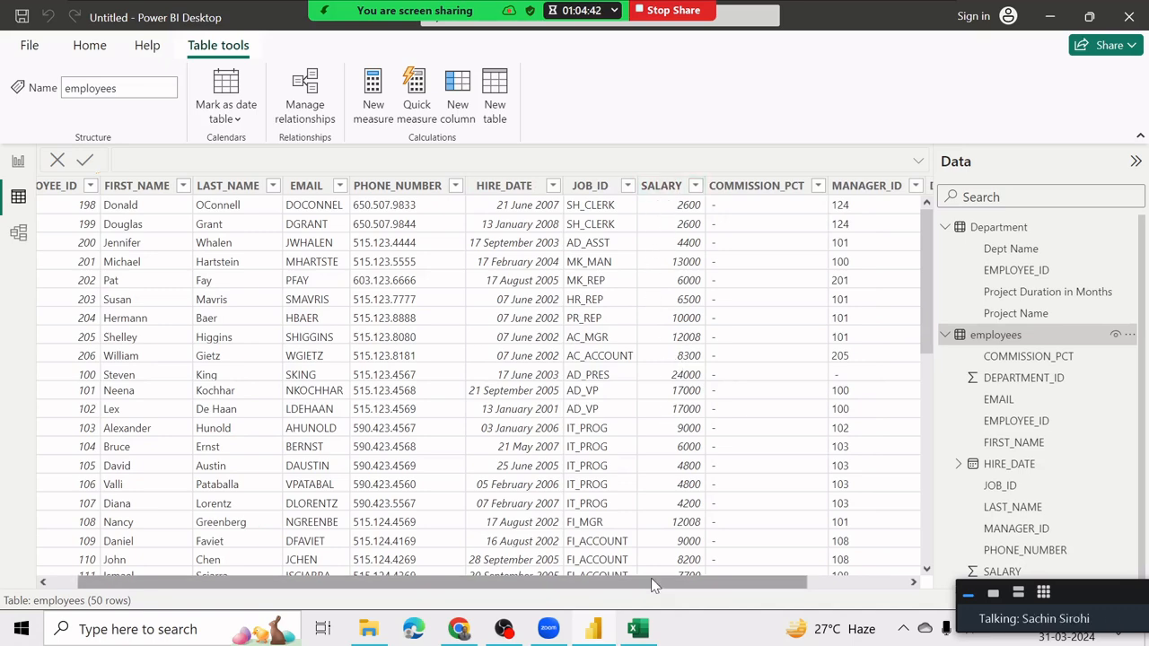
# Examine the Department table's rows and its relationship in the model diagram, and return to the blank Page 2
pyautogui.click(995, 228)
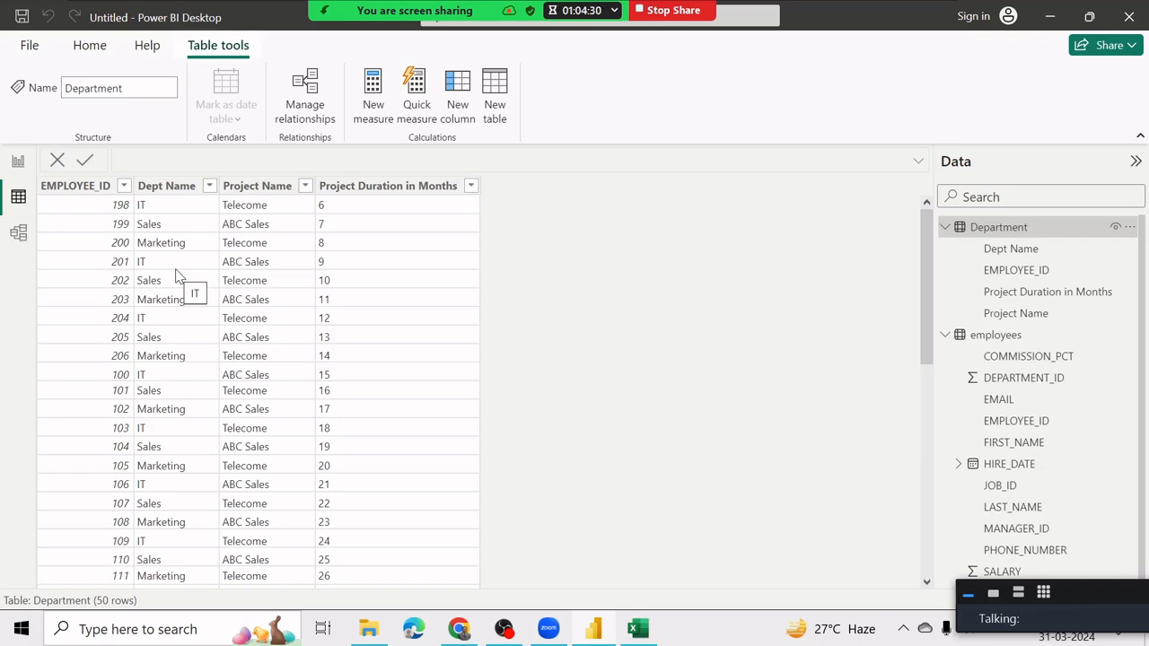
pyautogui.click(18, 235)
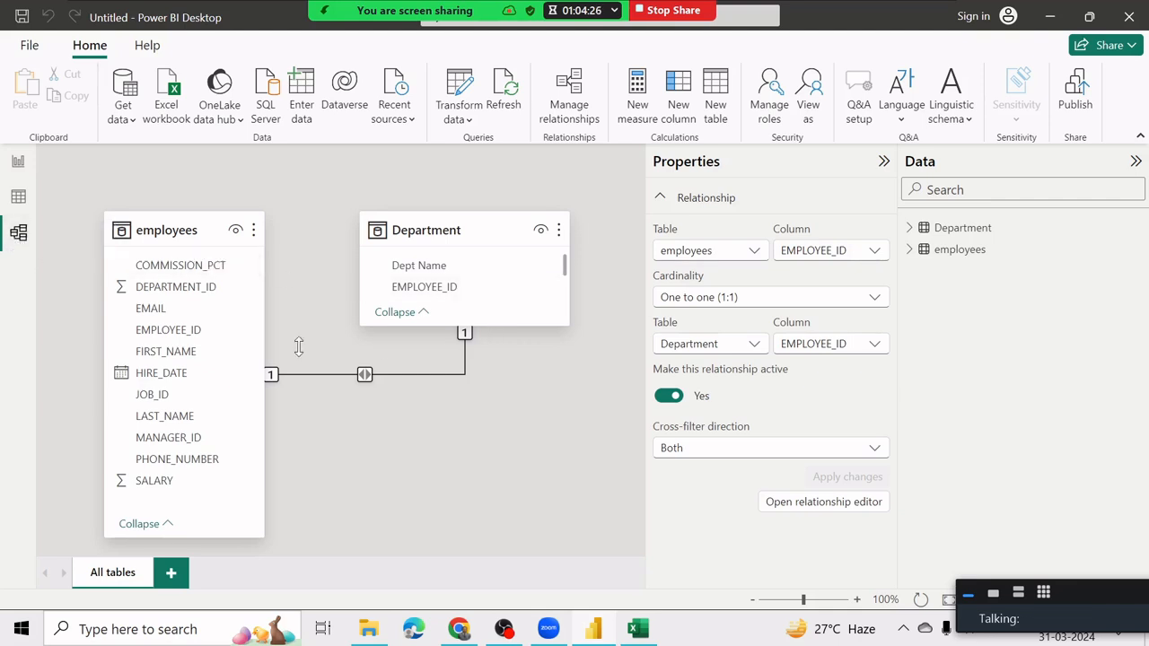
pyautogui.click(18, 161)
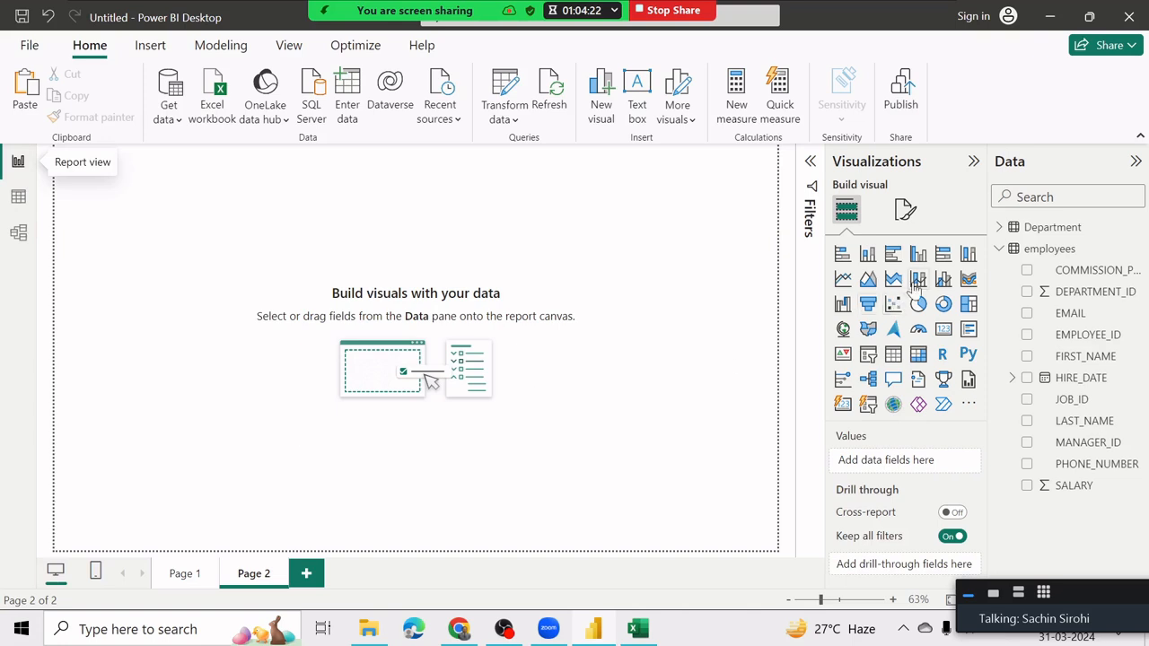
# Insert a stacked column chart enlarged across most of Page 2, plotting SALARY from employees by Project Name from Department
pyautogui.click(869, 255)
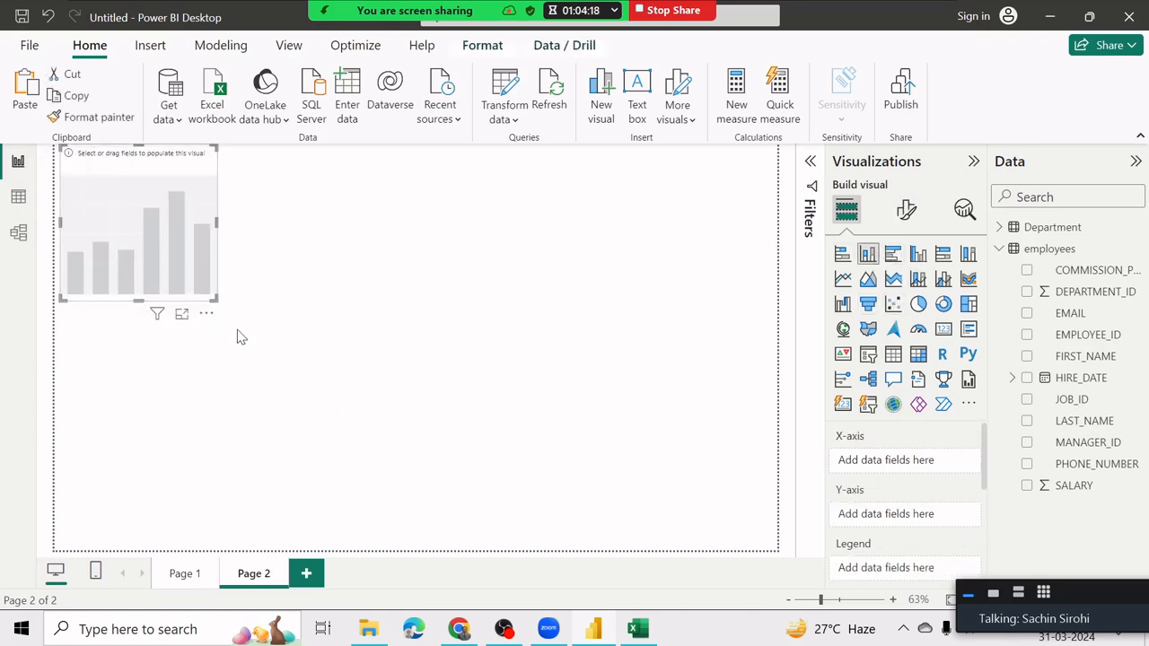
pyautogui.moveTo(216, 299); pyautogui.dragTo(753, 508)
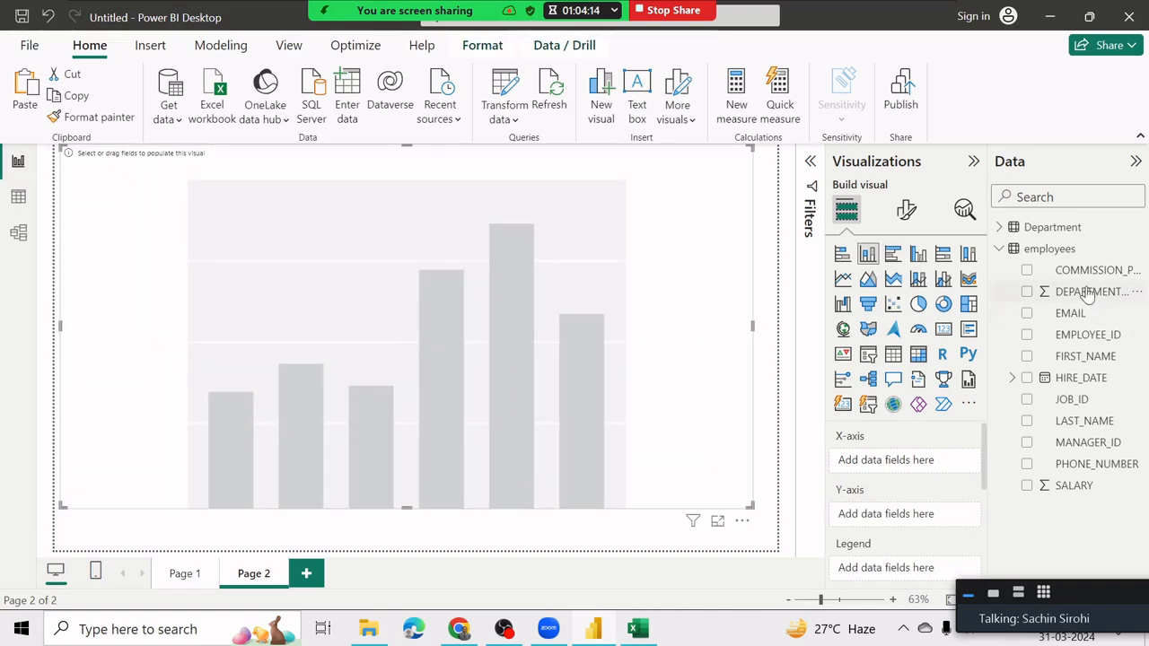
pyautogui.click(999, 228)
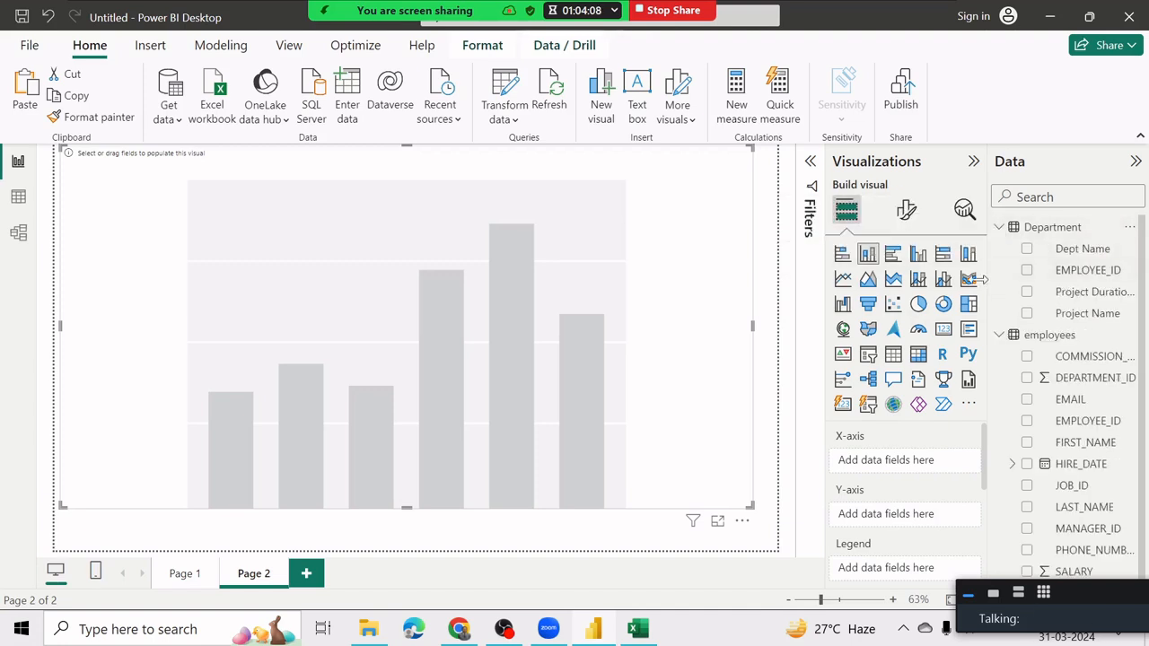
pyautogui.moveTo(974, 279); pyautogui.dragTo(934, 295)
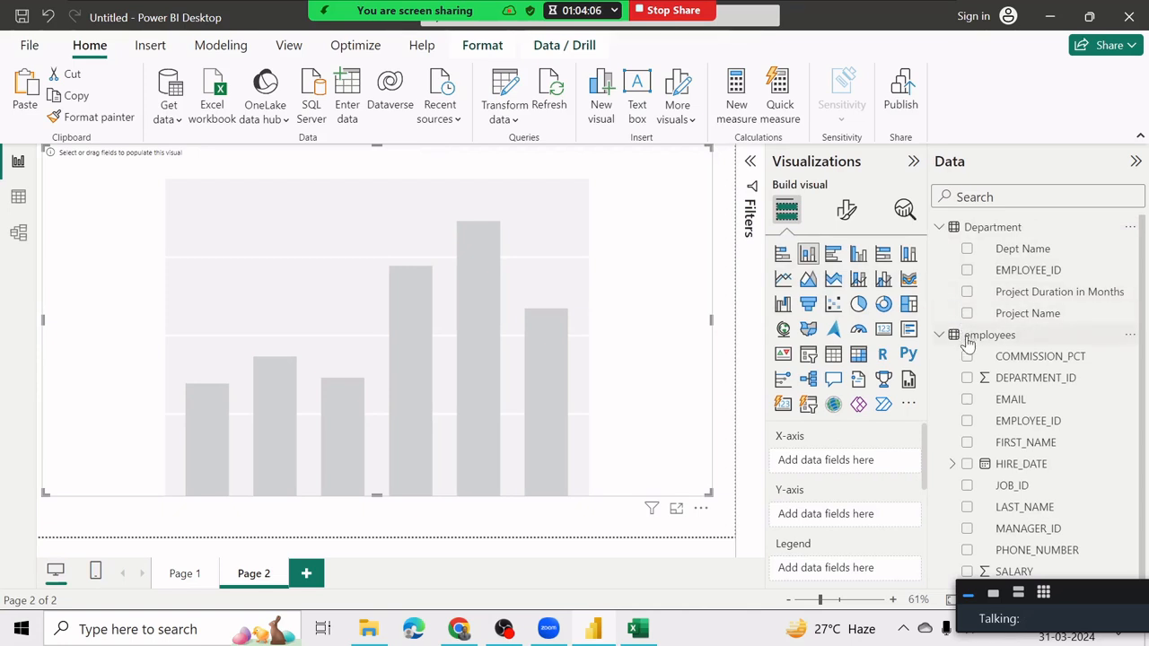
pyautogui.click(967, 313)
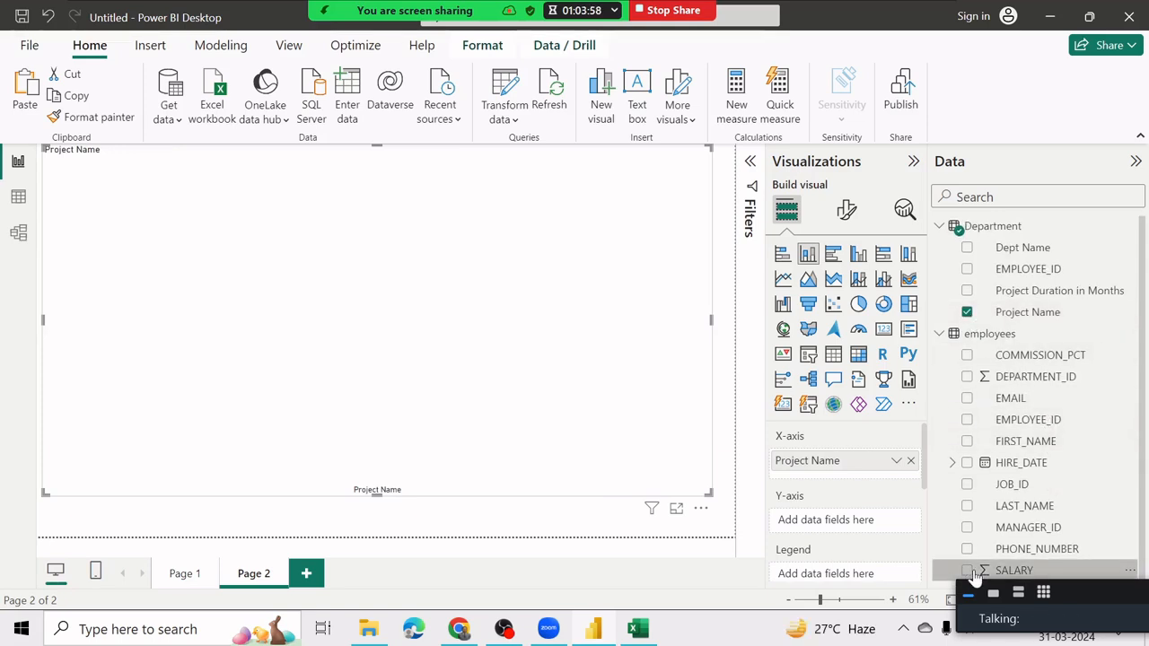
pyautogui.click(968, 571)
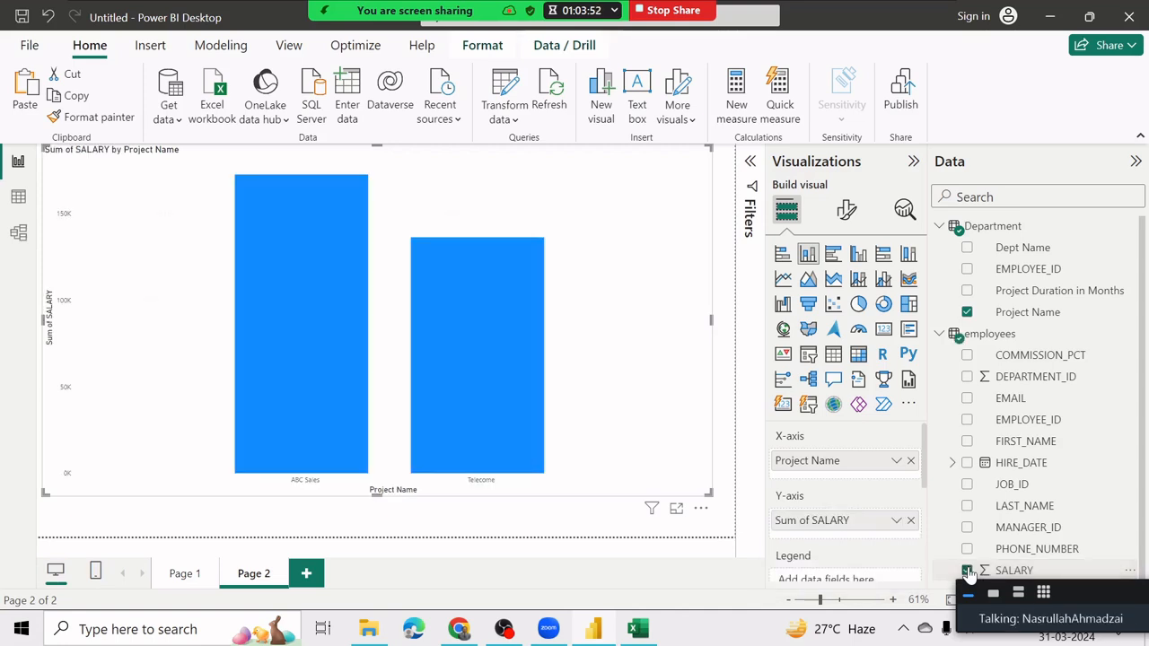
# Replace Project Name with Dept Name on the salary chart's X-axis
pyautogui.click(967, 311)
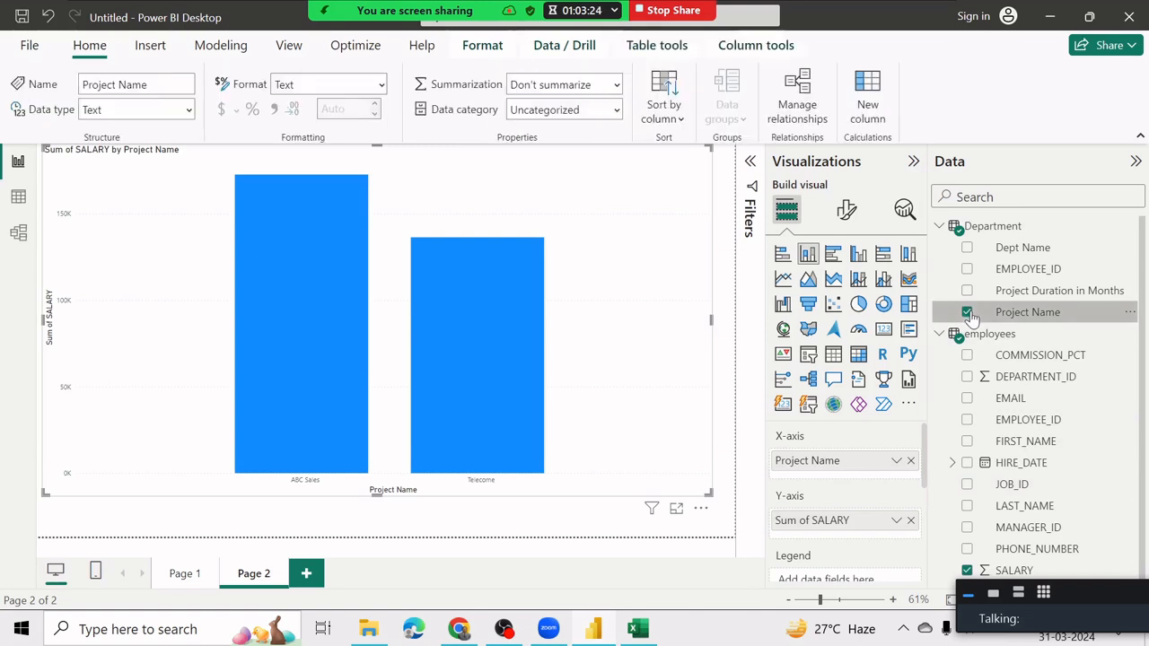
pyautogui.click(967, 312)
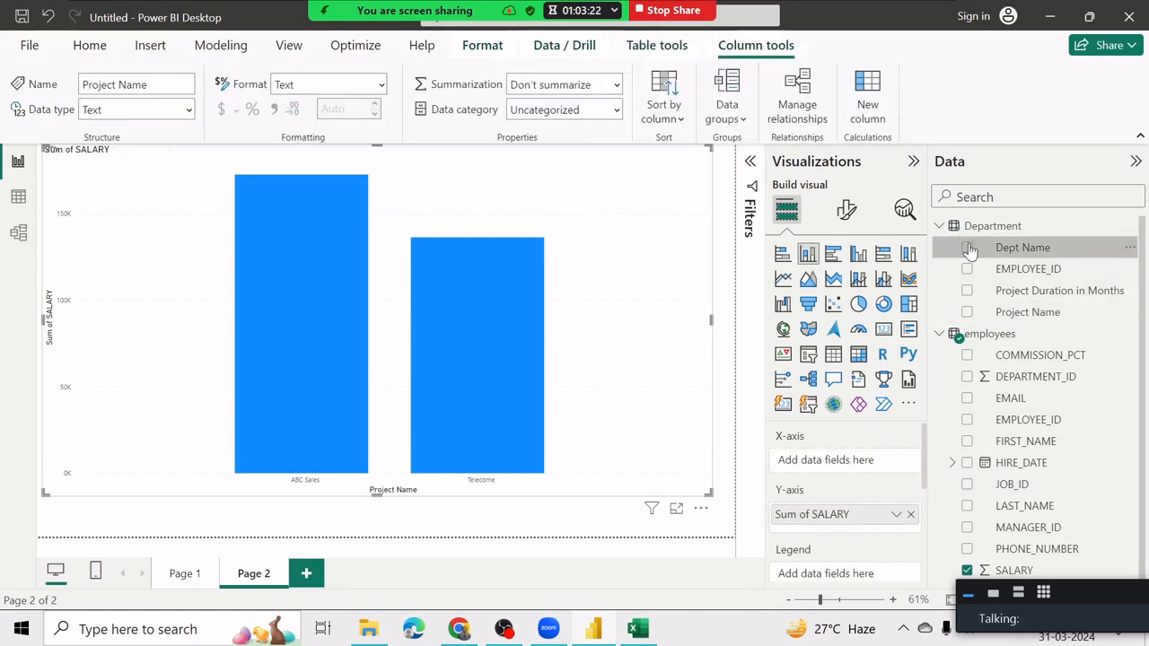
pyautogui.click(967, 248)
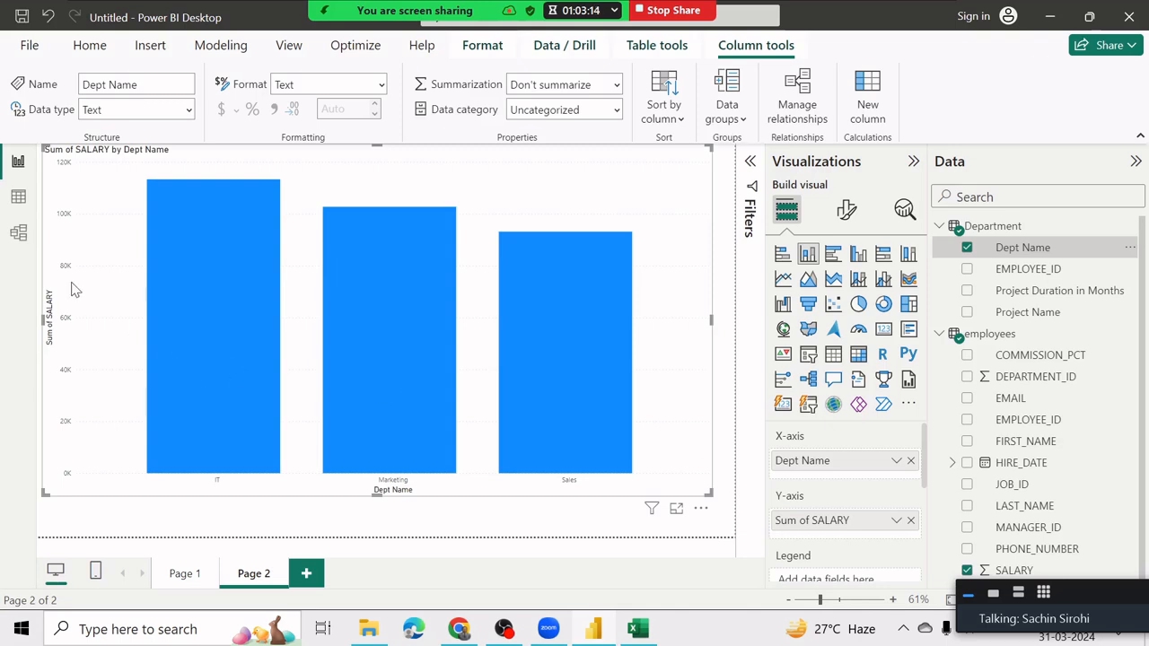
# Delete the relationship between employees and Department in the model diagram, and check how the salary chart on Page 2 responds
pyautogui.click(19, 238)
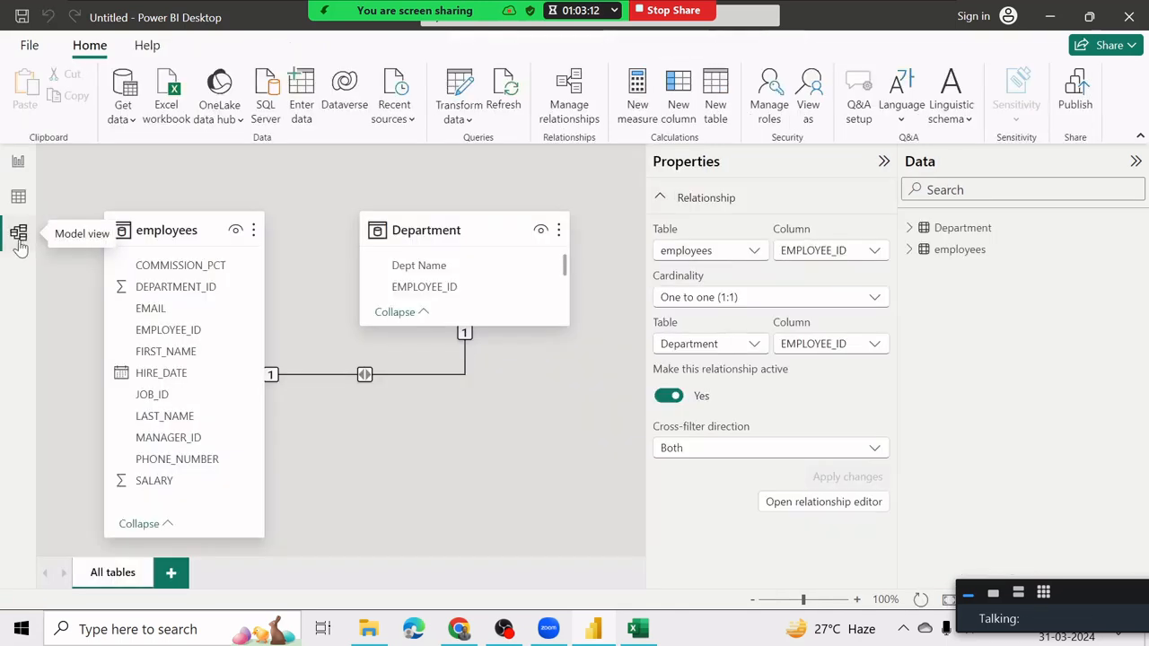
pyautogui.rightClick(367, 372)
pyautogui.click(386, 380)
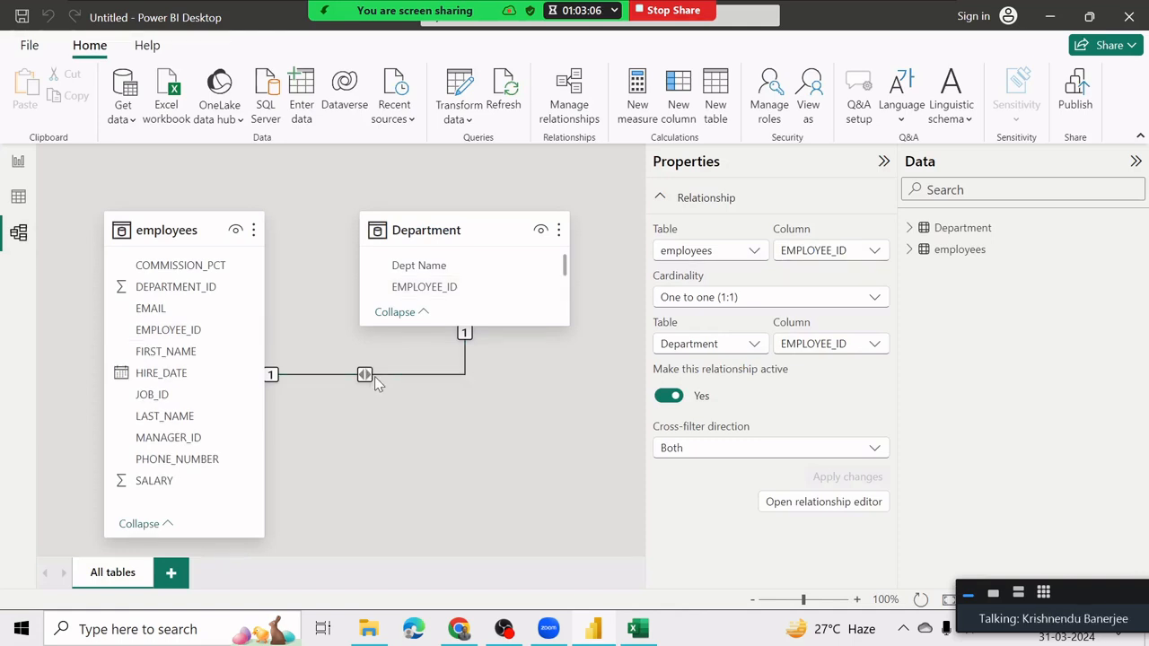
pyautogui.click(675, 351)
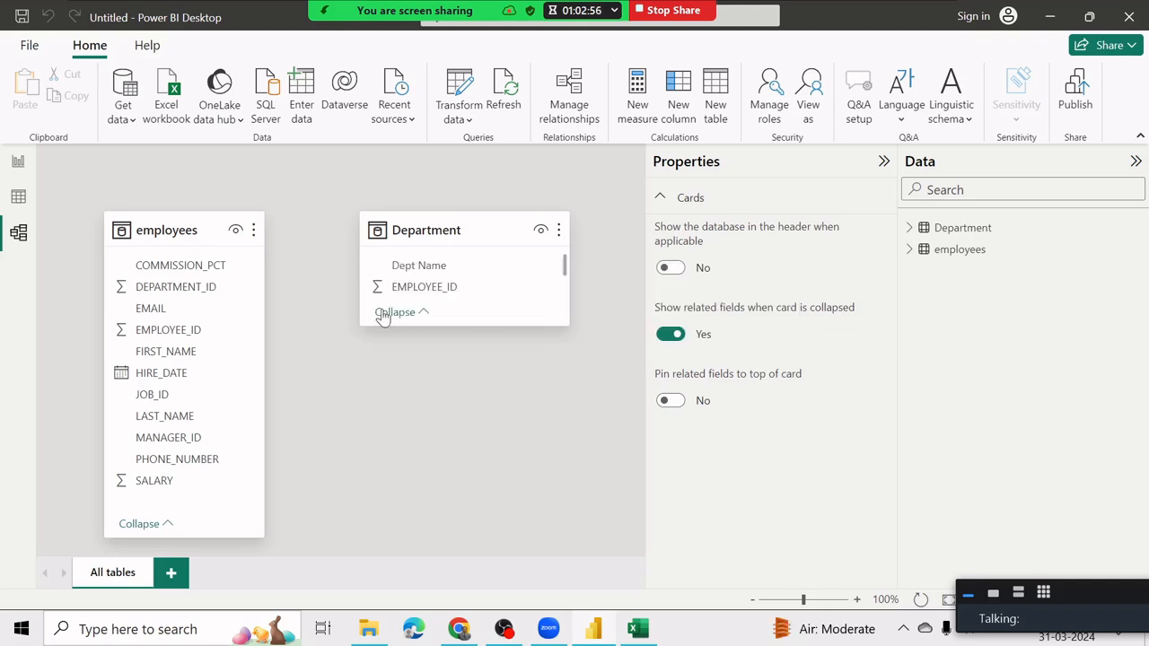
pyautogui.click(15, 164)
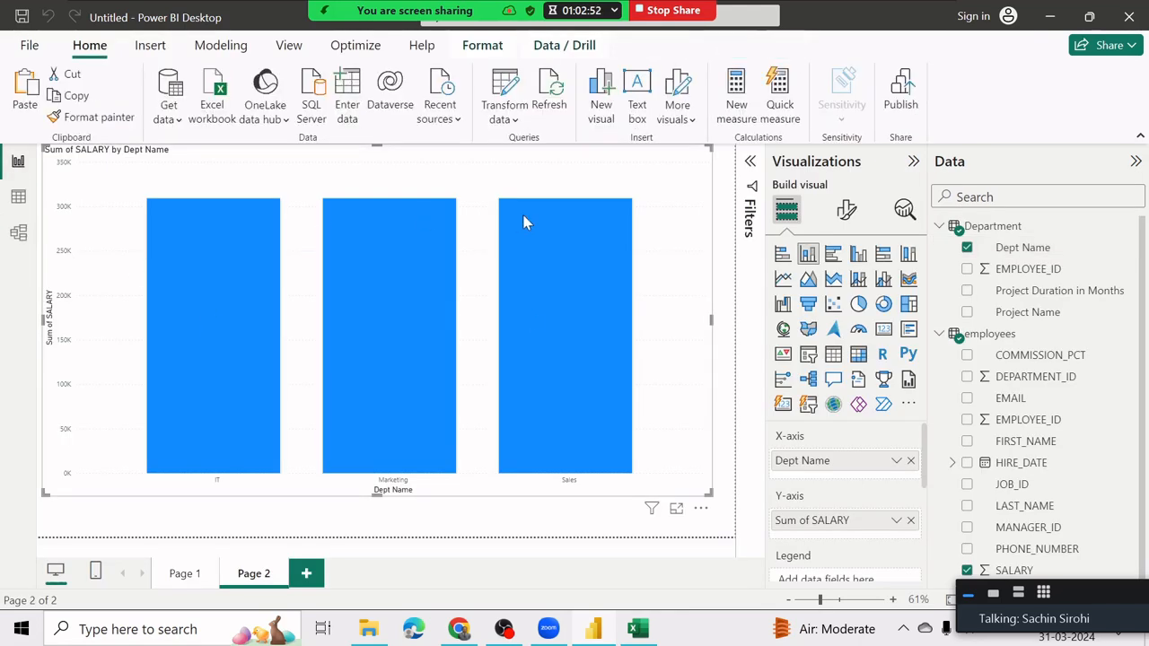
pyautogui.moveTo(526, 222)
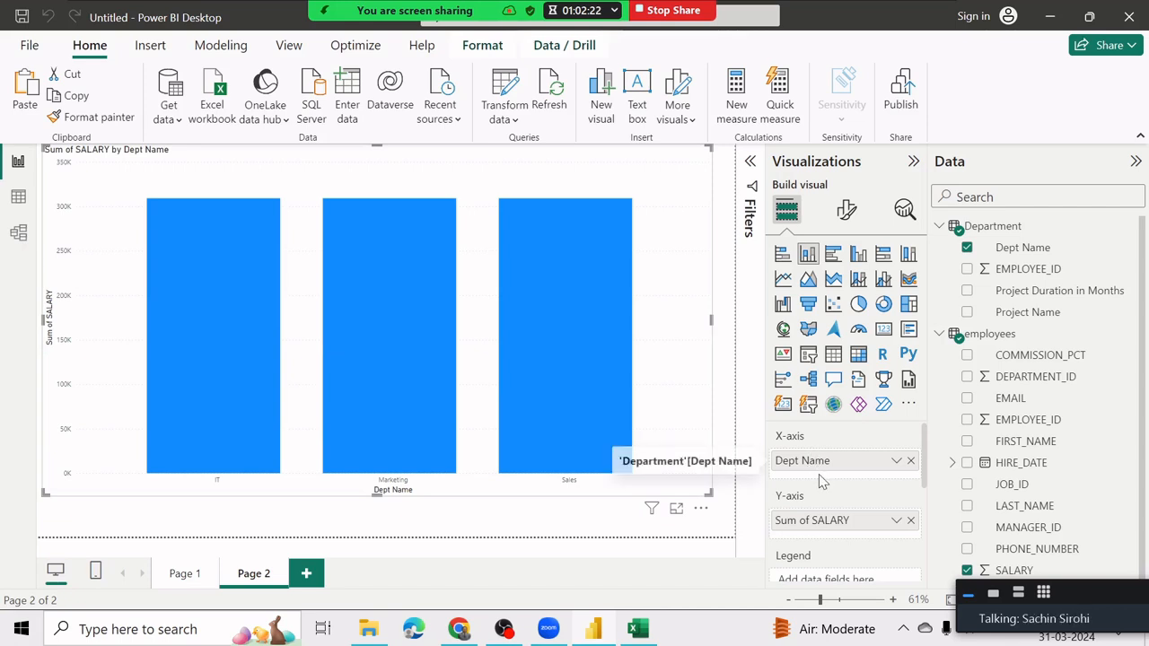
pyautogui.scroll(-1, 819, 474)
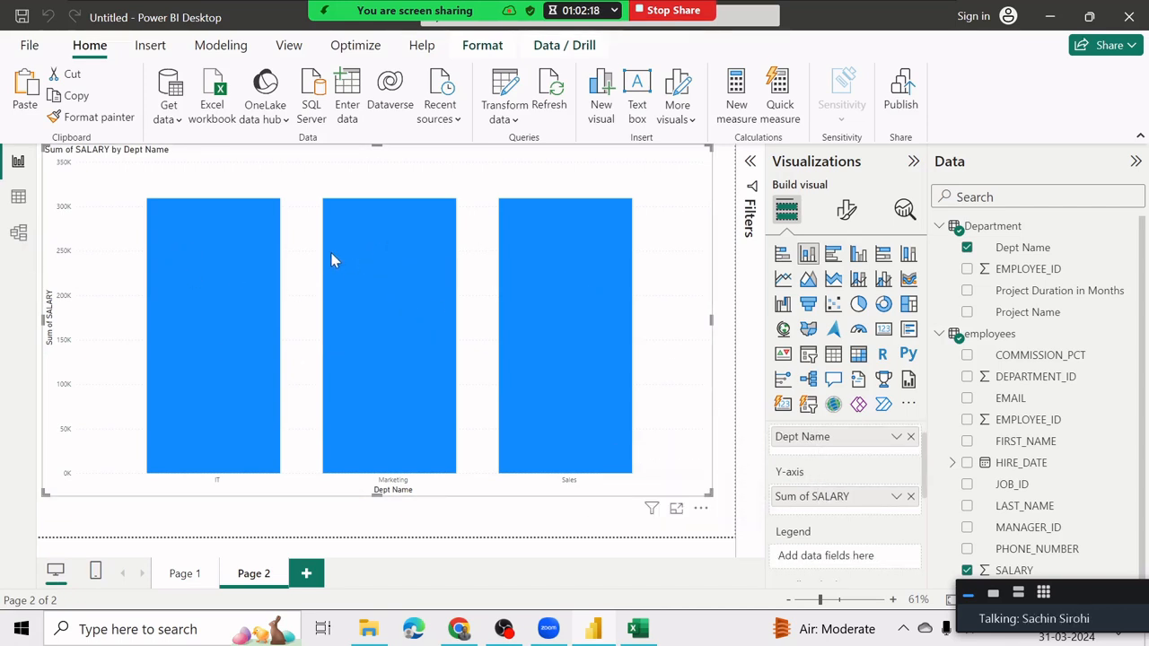
# Recreate the relationship between employees and Department by running Autodetect when managing the model's relationships
pyautogui.click(20, 236)
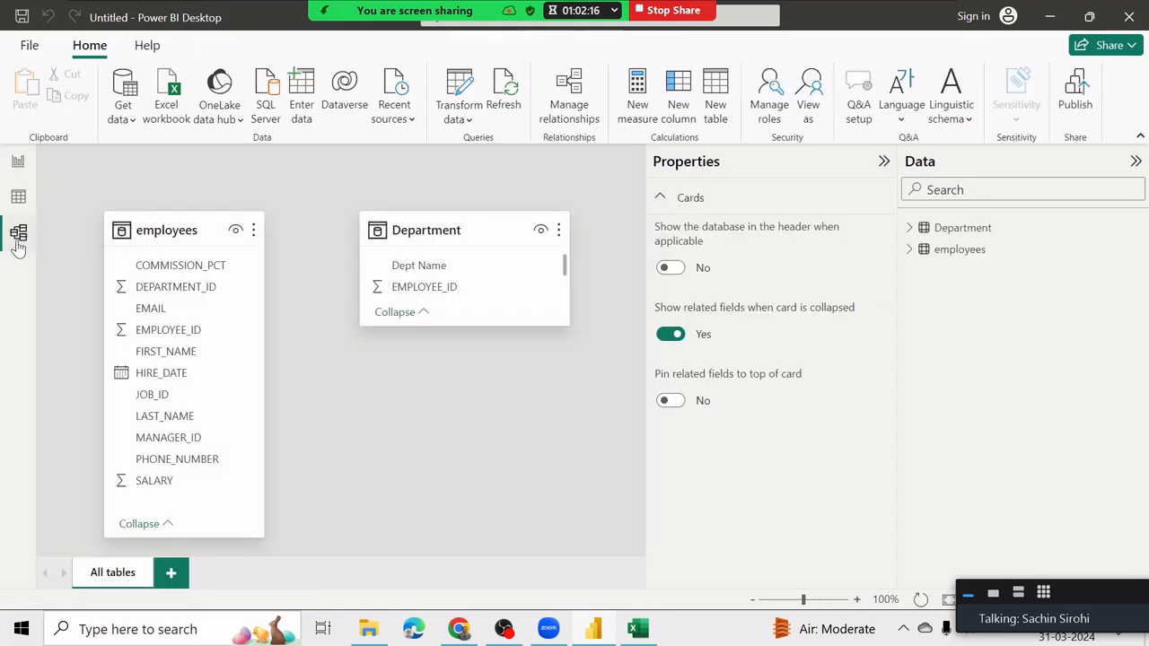
pyautogui.click(564, 110)
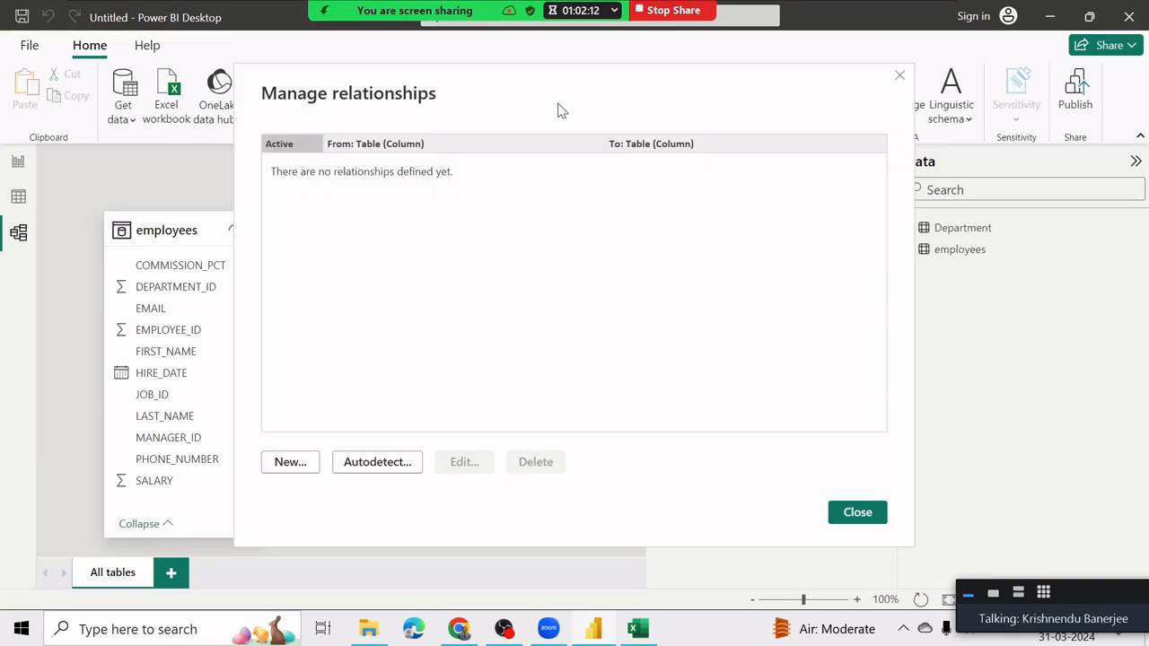
pyautogui.click(382, 473)
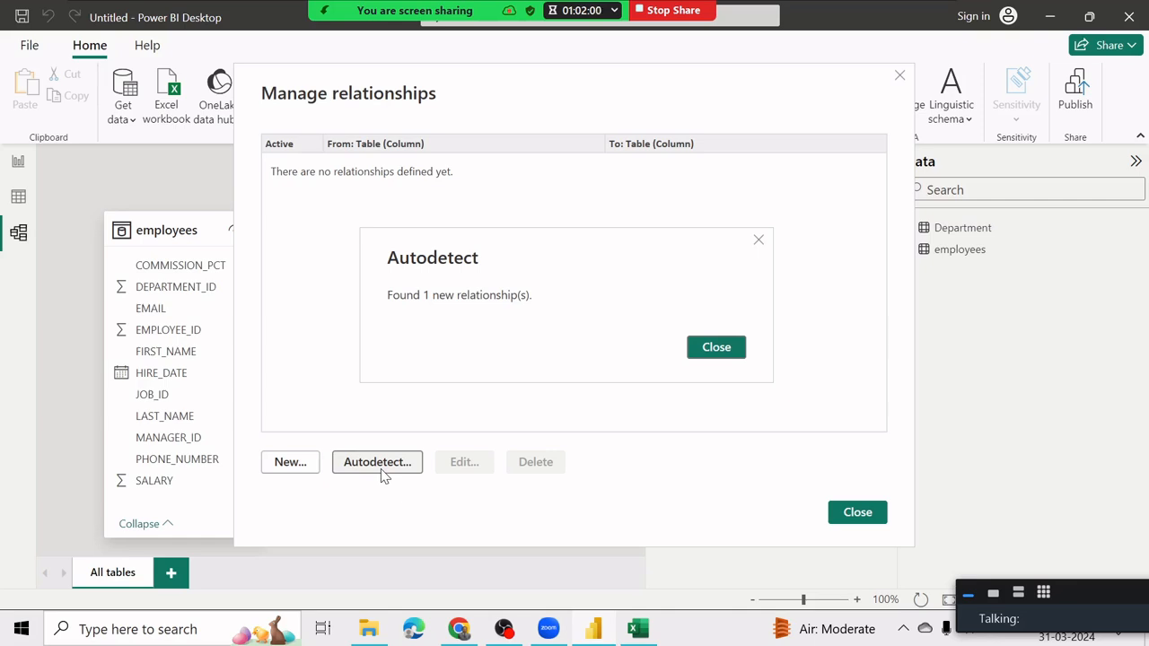
pyautogui.click(698, 354)
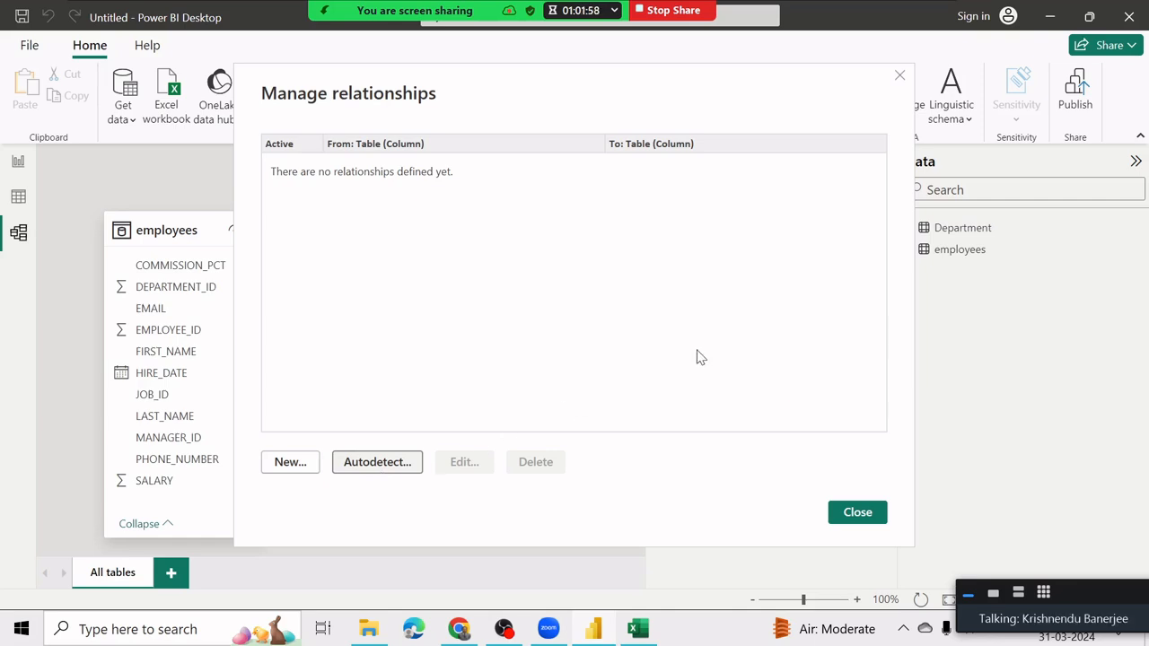
pyautogui.click(854, 513)
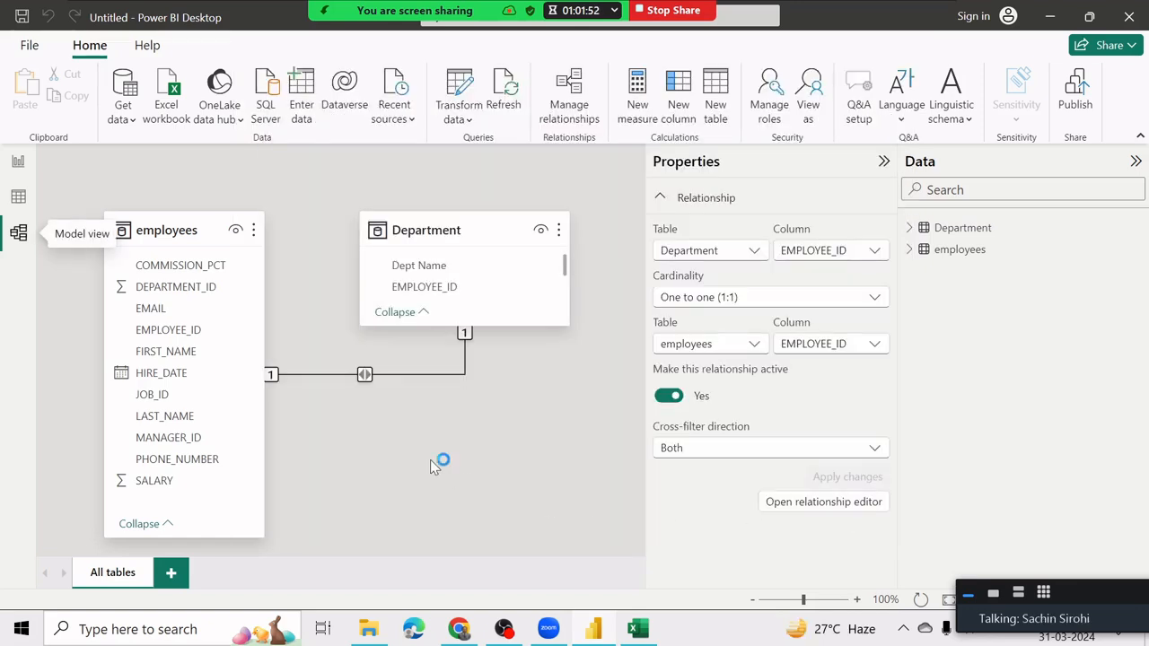
# Add Dept Name as the legend of the Page 2 salary chart, and switch to Page 1
pyautogui.click(20, 167)
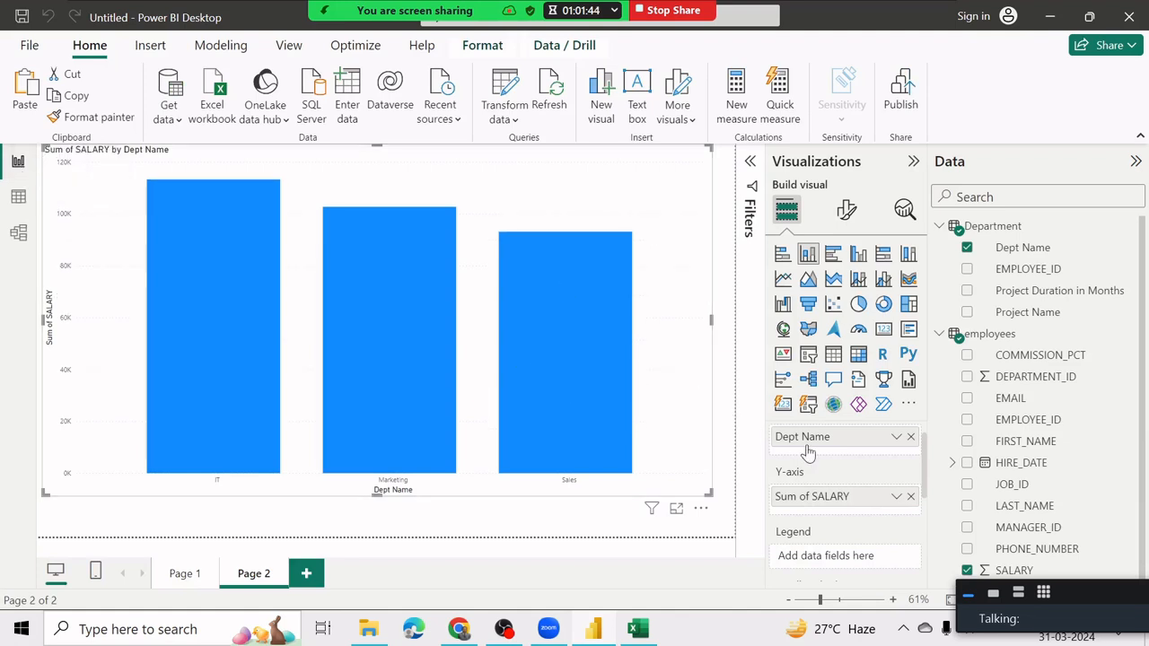
pyautogui.scroll(-2, 862, 481)
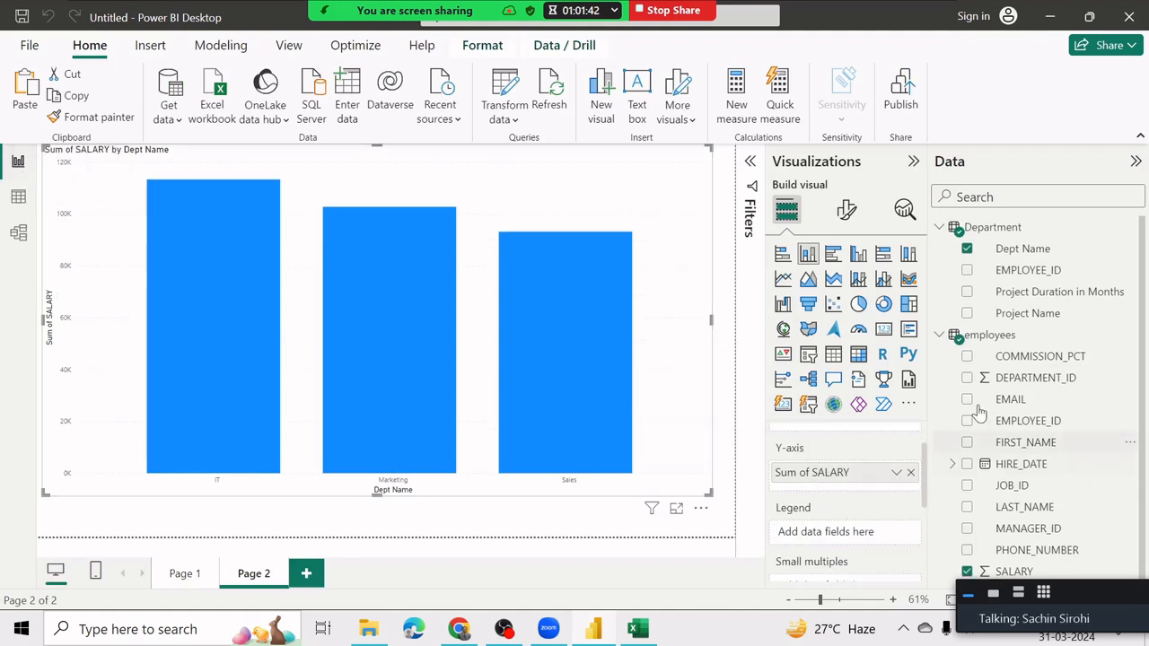
pyautogui.moveTo(1045, 258); pyautogui.dragTo(858, 539)
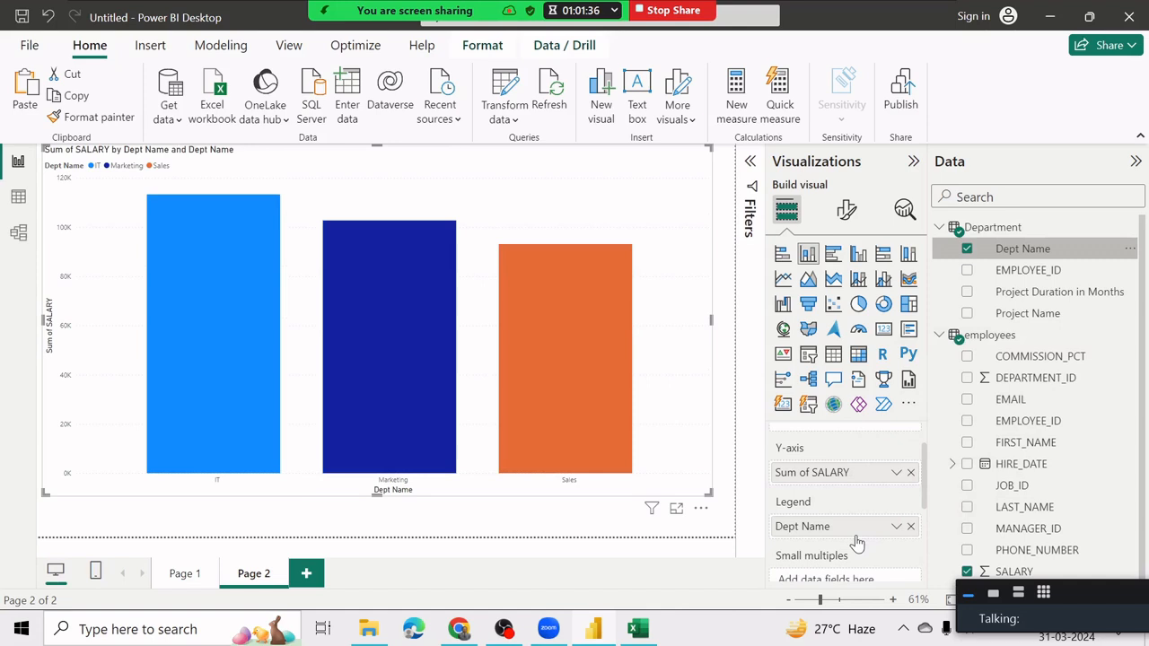
pyautogui.click(185, 573)
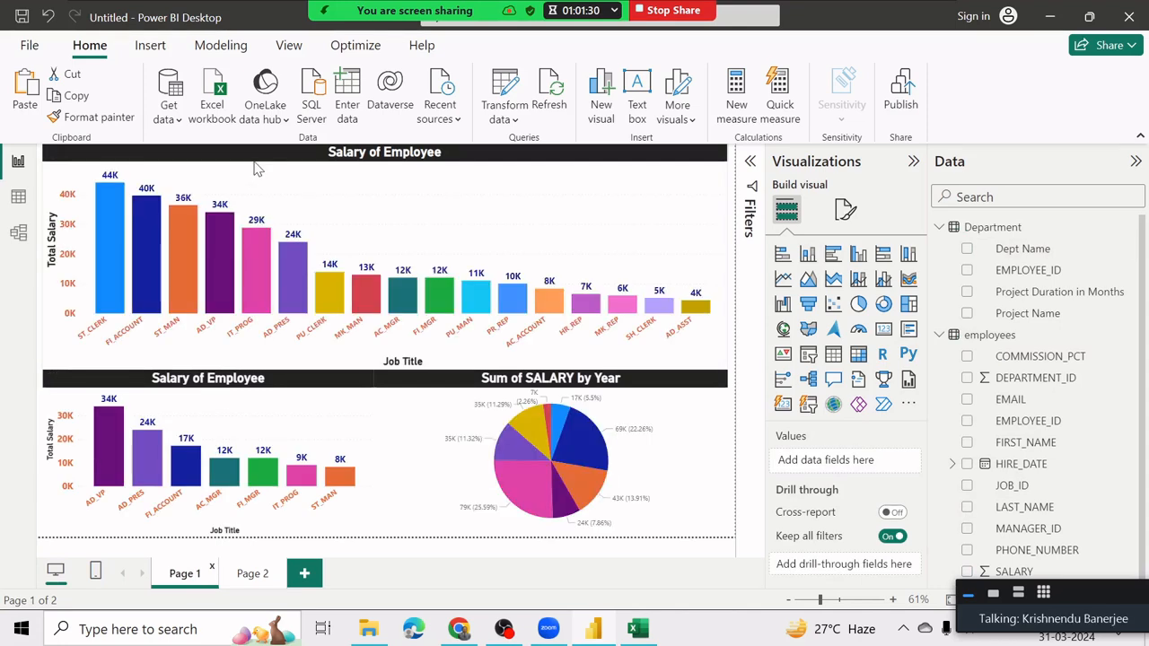
# Copy the formatting of Page 1's large Salary of Employee chart onto Page 2's Dept Name salary chart with Format painter
pyautogui.click(256, 169)
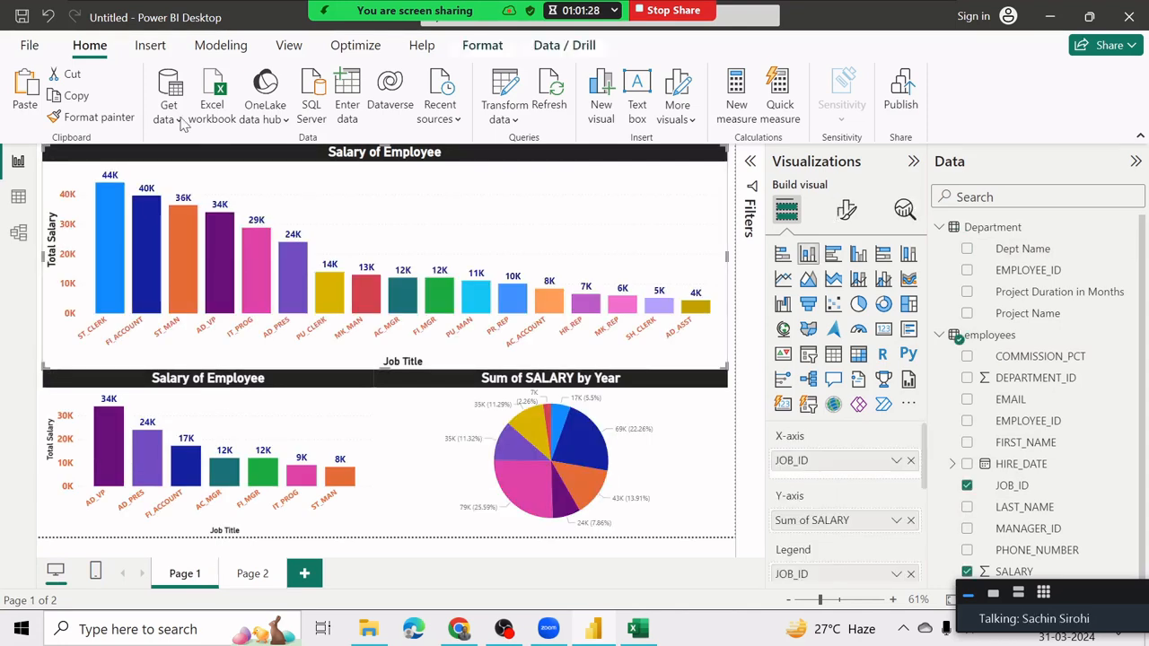
pyautogui.click(108, 120)
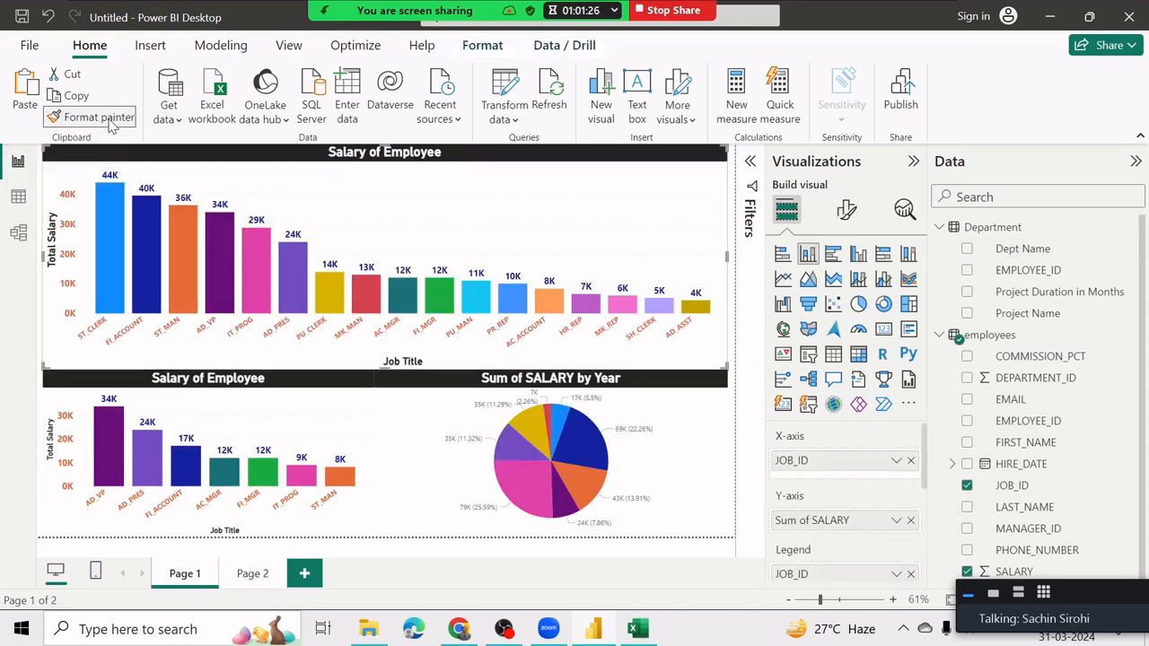
pyautogui.click(255, 574)
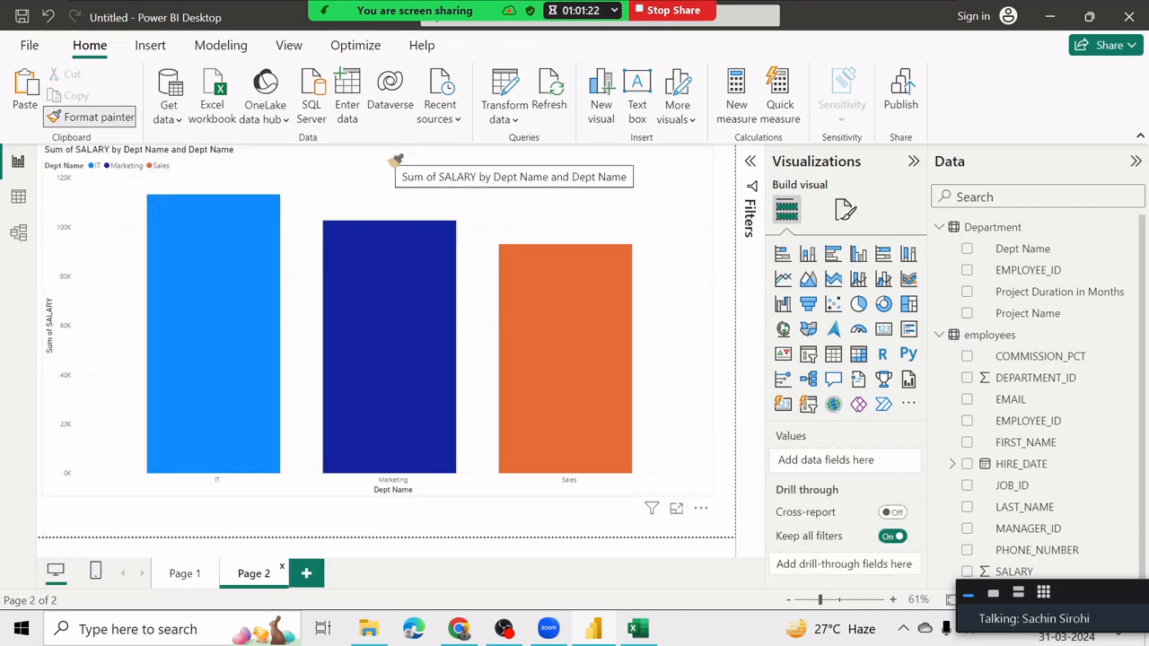
pyautogui.click(395, 159)
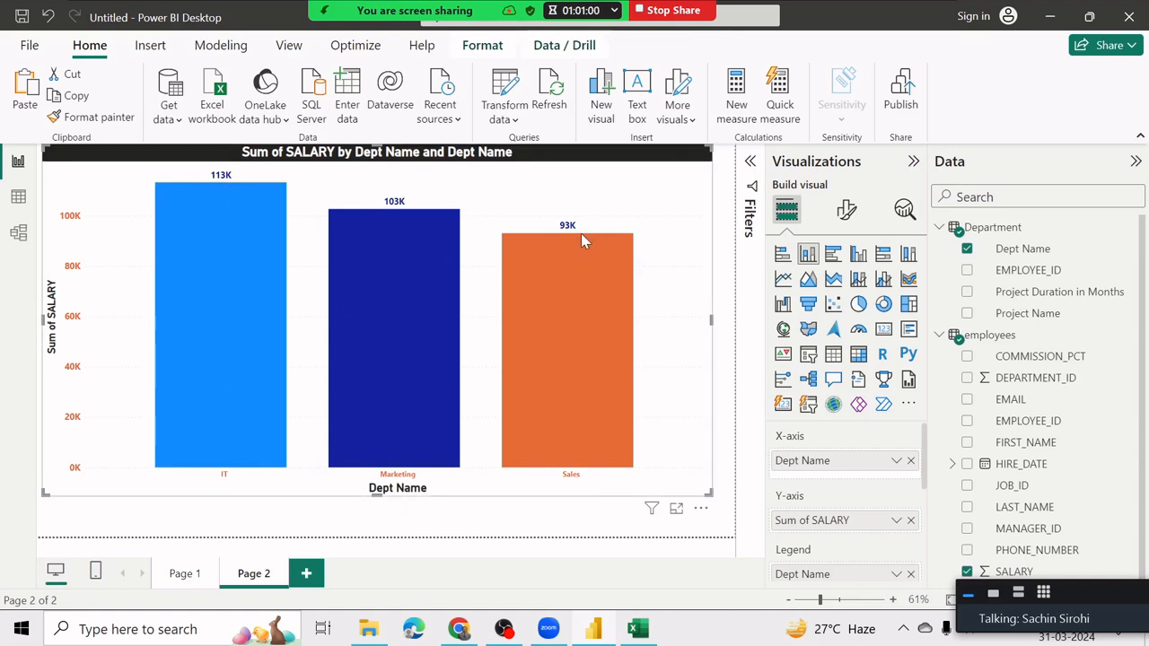
# Try Maximum as the Y-axis aggregation of SALARY on the Dept Name chart, and switch it back to Sum
pyautogui.moveTo(583, 239)
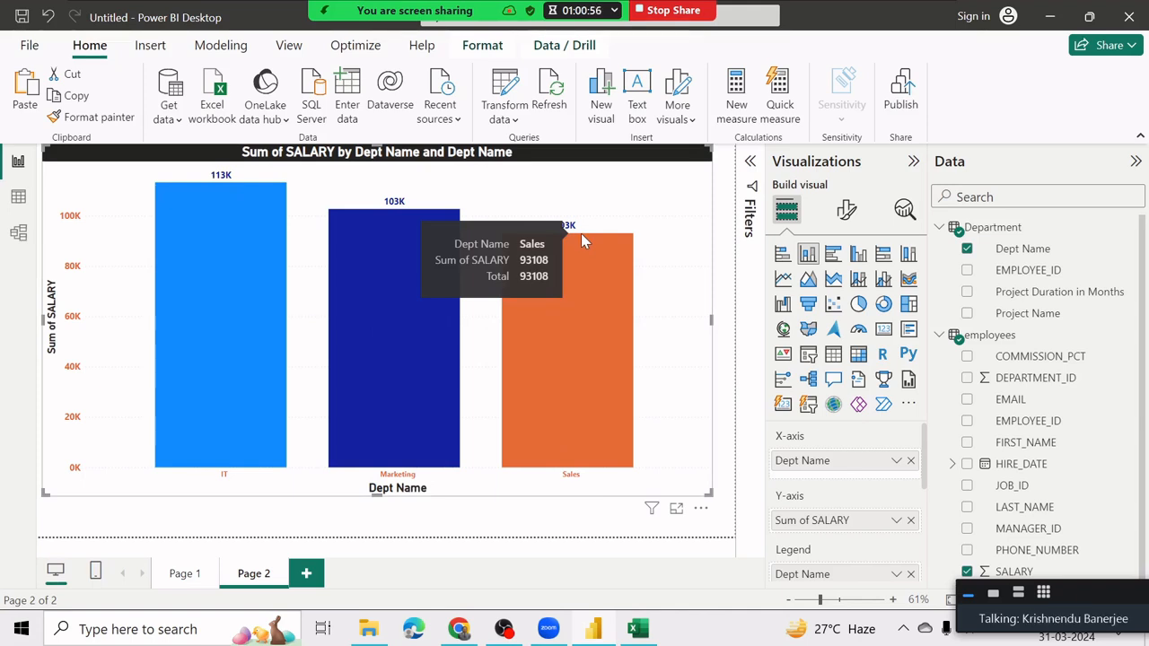
pyautogui.click(896, 523)
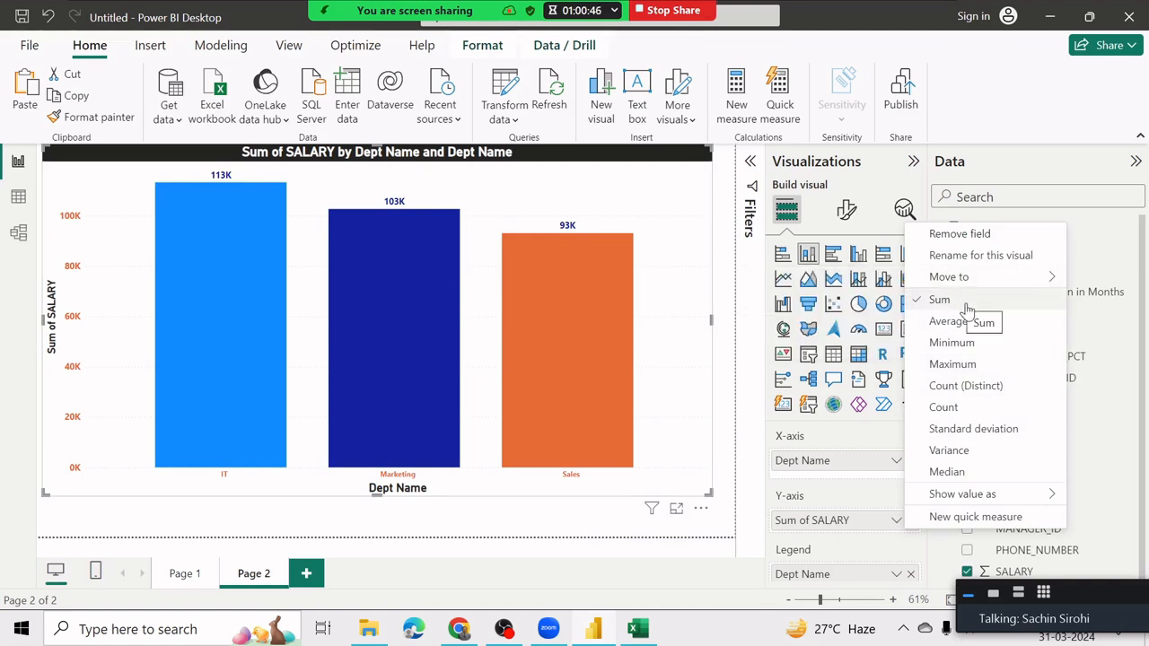
pyautogui.click(977, 366)
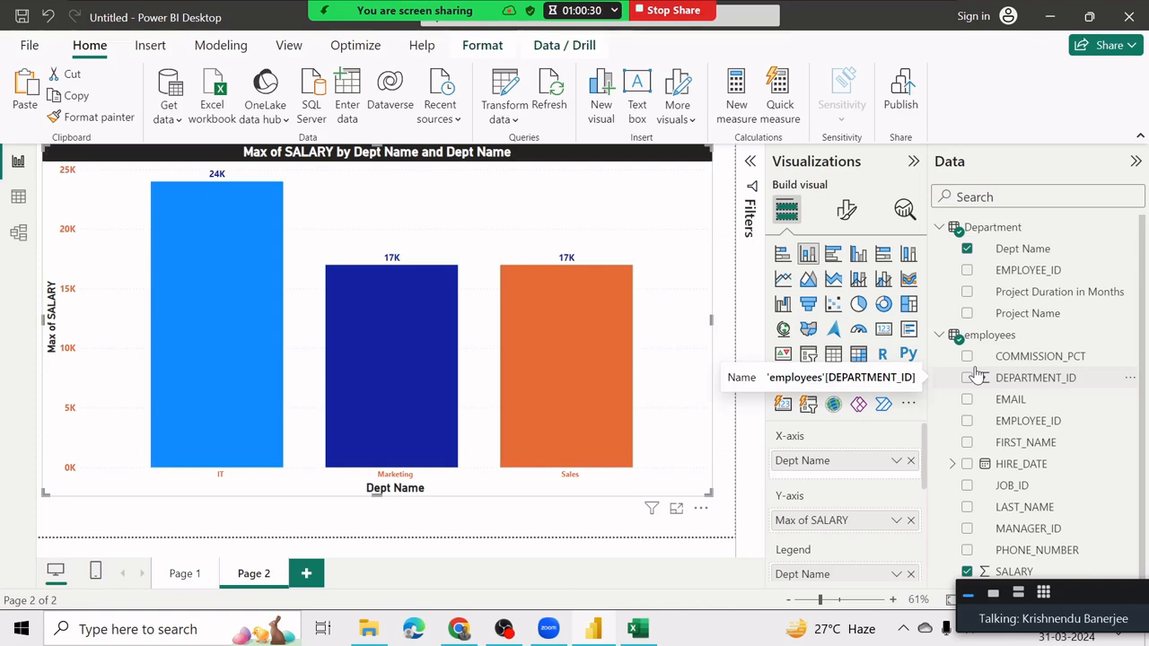
pyautogui.click(896, 522)
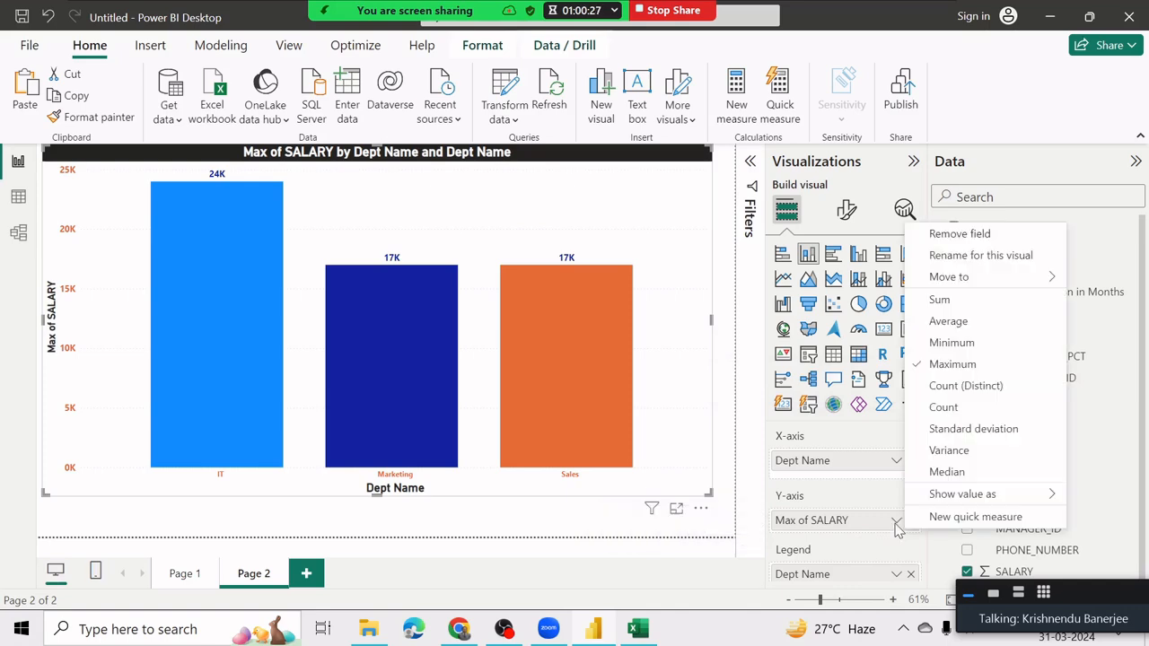
pyautogui.click(942, 300)
# Switch to the Downloads folder in File Explorer and try to add Department.xlsx to the Zoom meeting chat
pyautogui.click(368, 630)
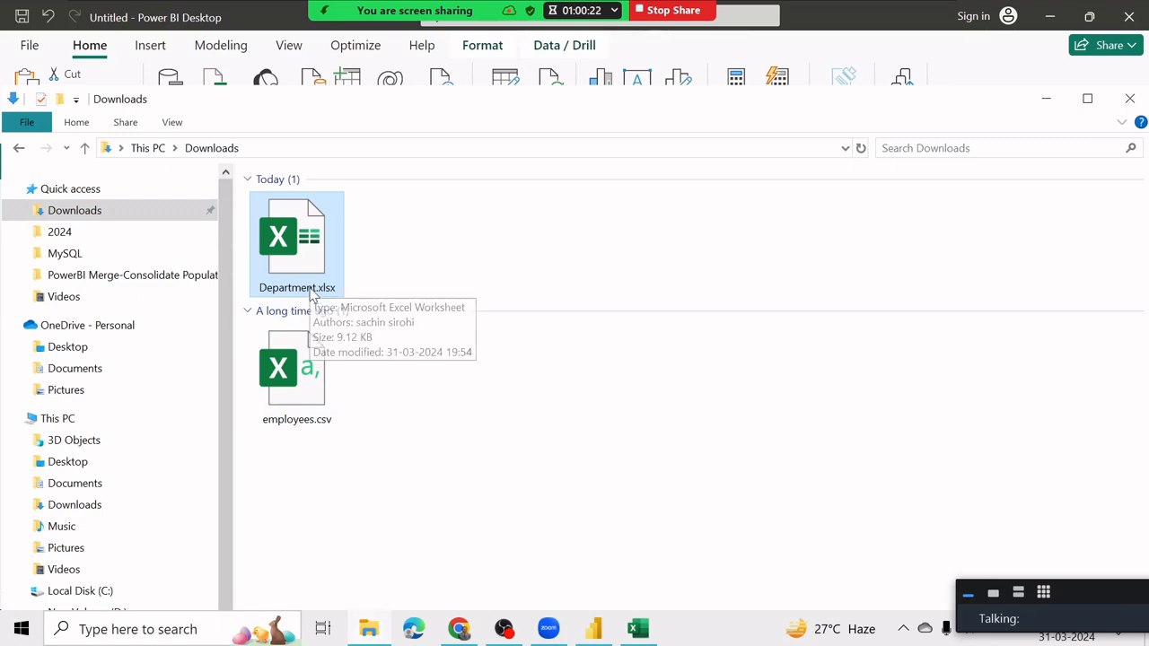
pyautogui.click(462, 26)
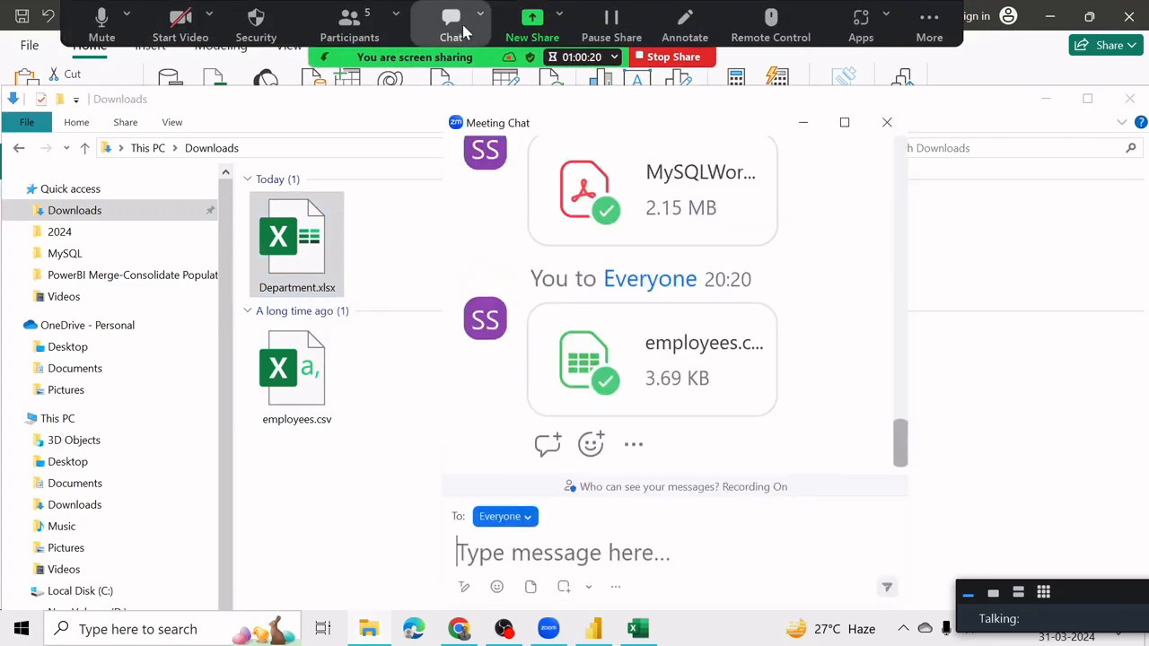
pyautogui.hotkey('ctrl', 'v')
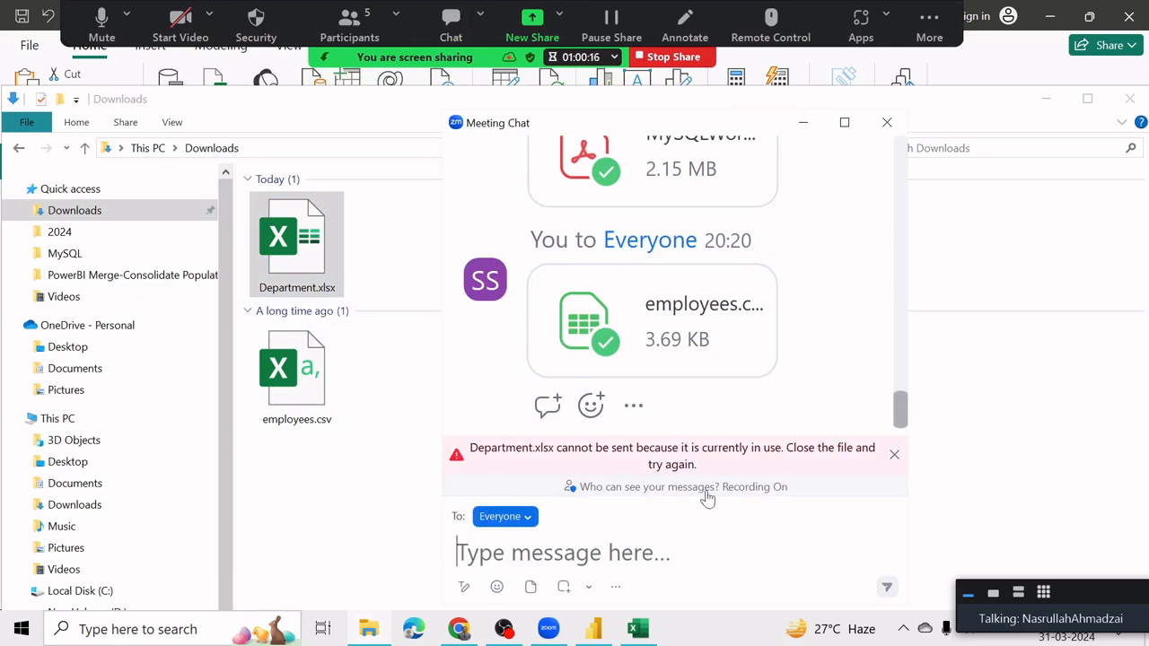
pyautogui.click(894, 456)
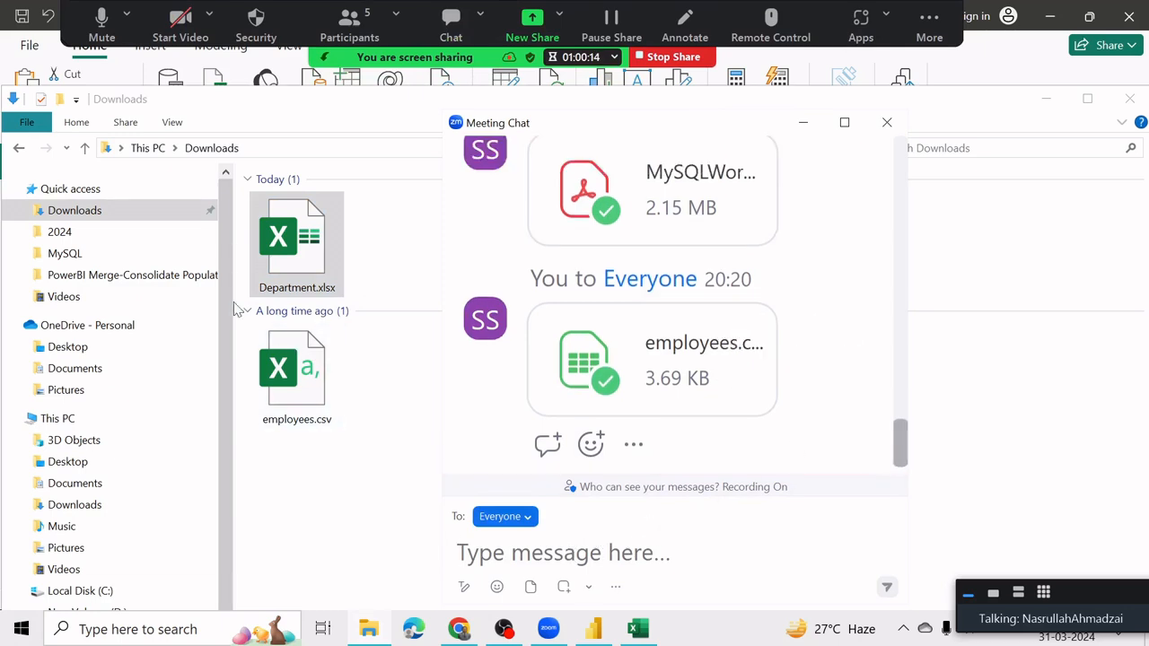
pyautogui.click(351, 270)
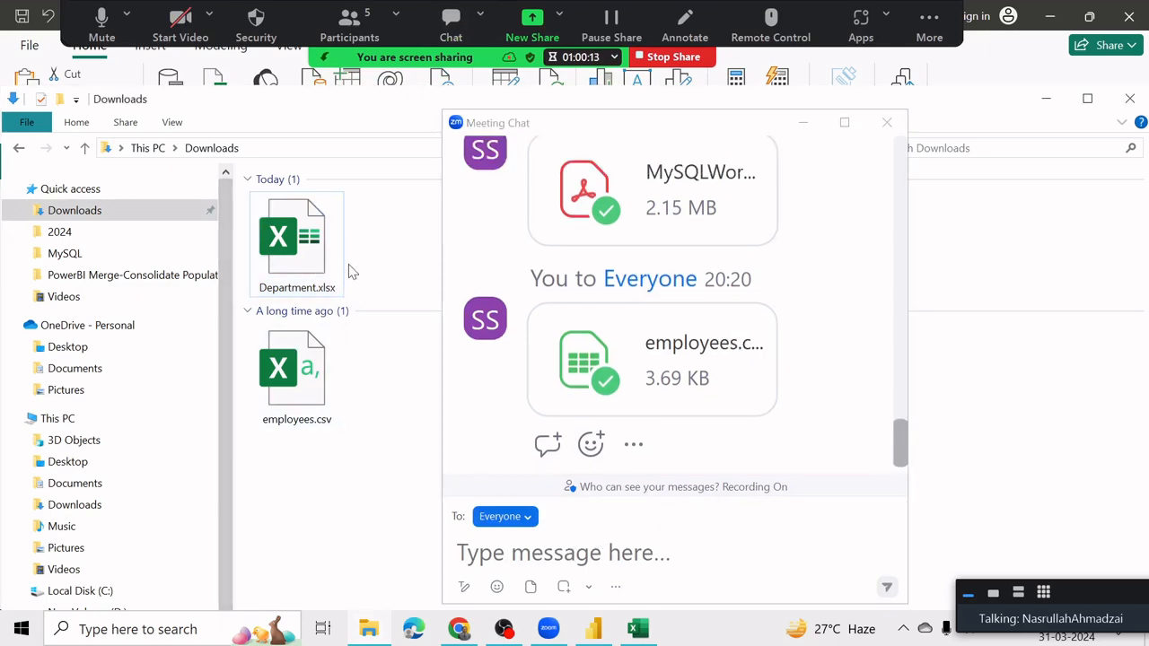
pyautogui.click(297, 267)
pyautogui.moveTo(296, 266); pyautogui.dragTo(616, 557)
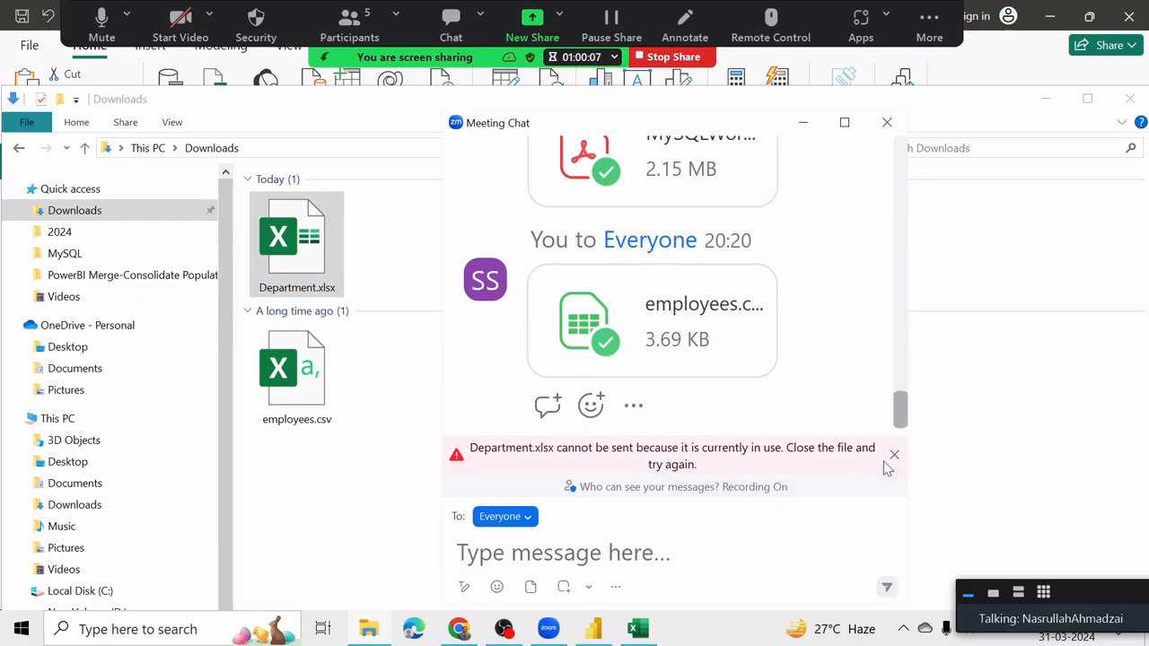
# Close the Department workbook in Excel, and send Department.xlsx to Everyone in the Zoom meeting chat before returning to Power BI
pyautogui.click(637, 629)
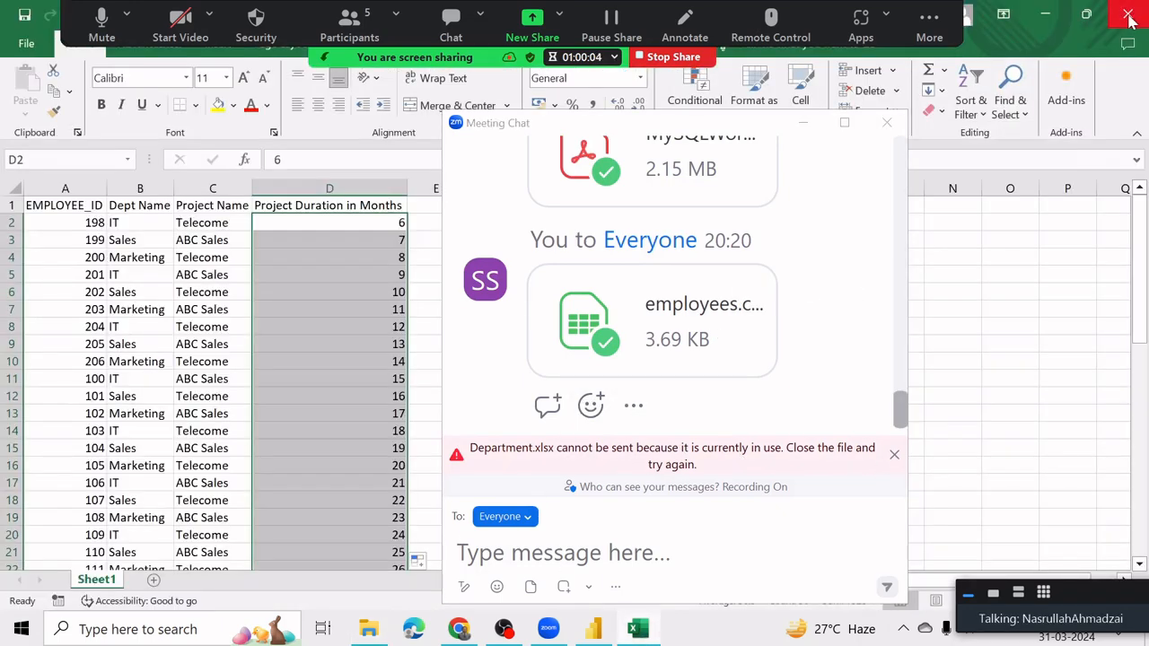
pyautogui.click(1128, 14)
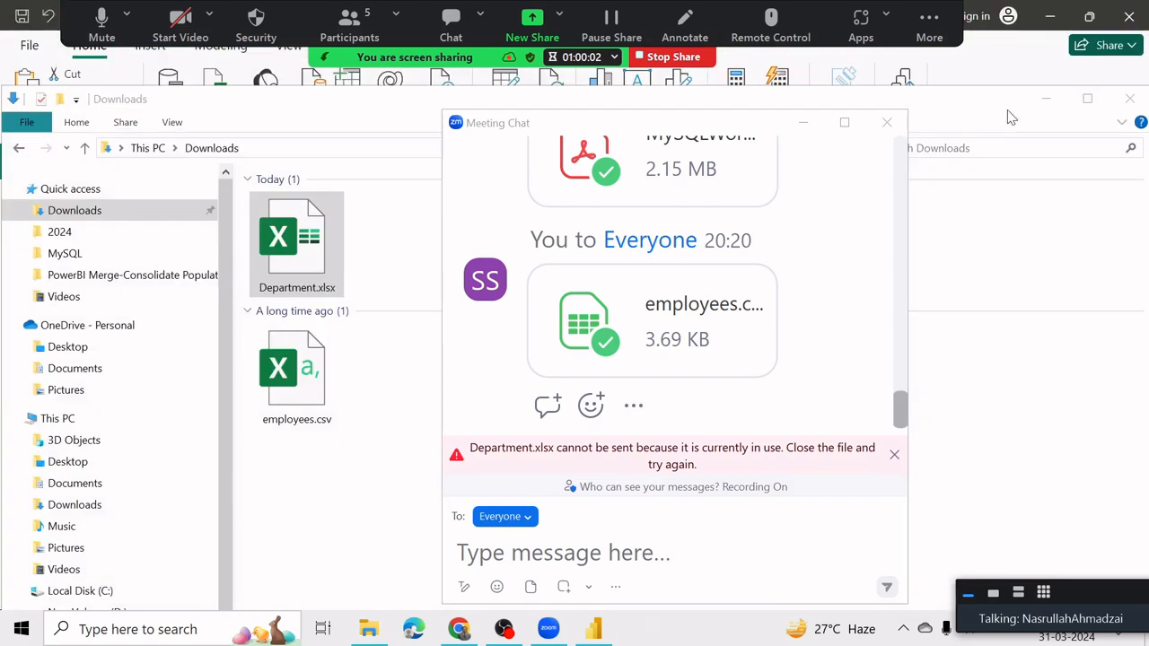
pyautogui.click(548, 555)
pyautogui.hotkey('ctrl', 'v')
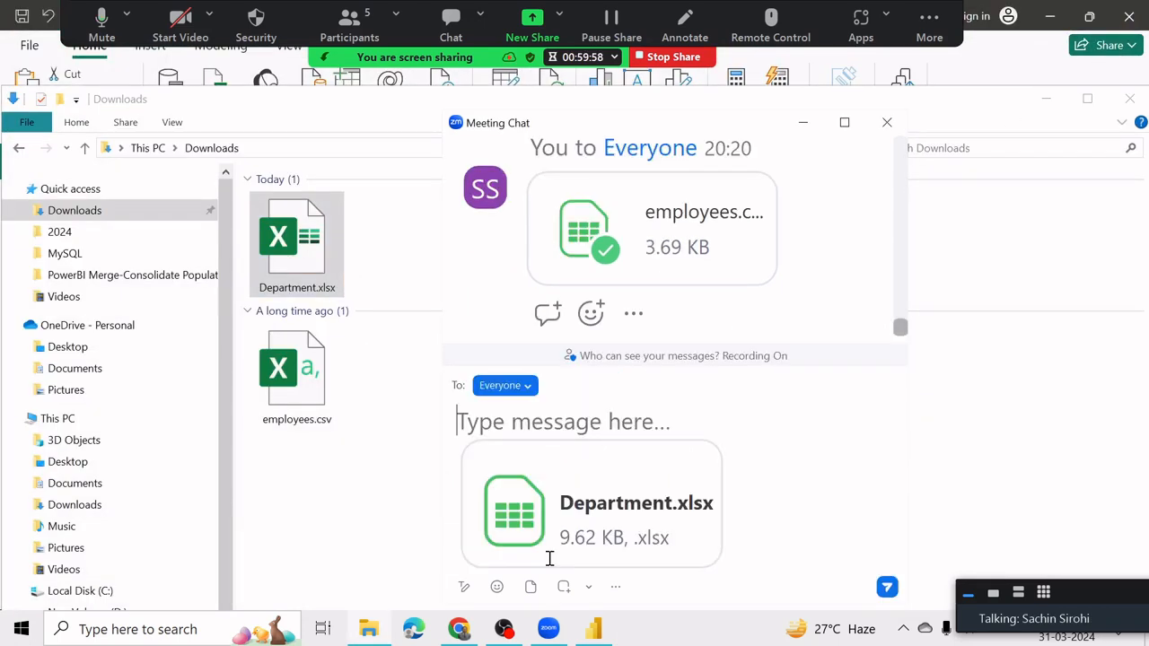
pyautogui.press('Return')
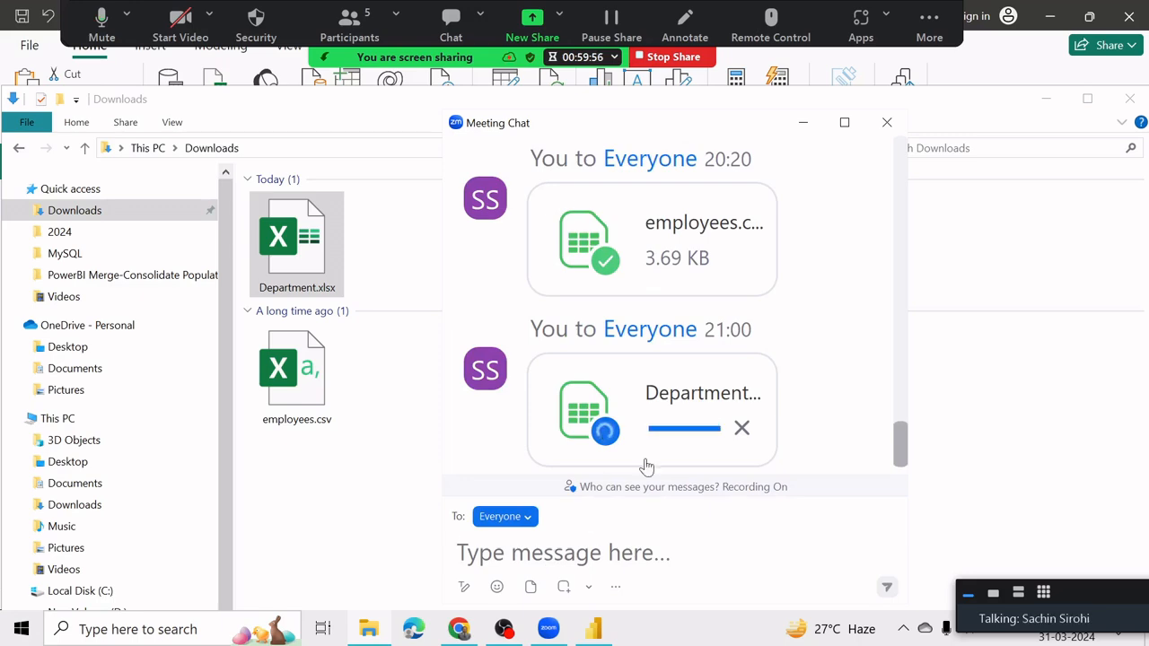
pyautogui.click(879, 133)
pyautogui.click(1044, 100)
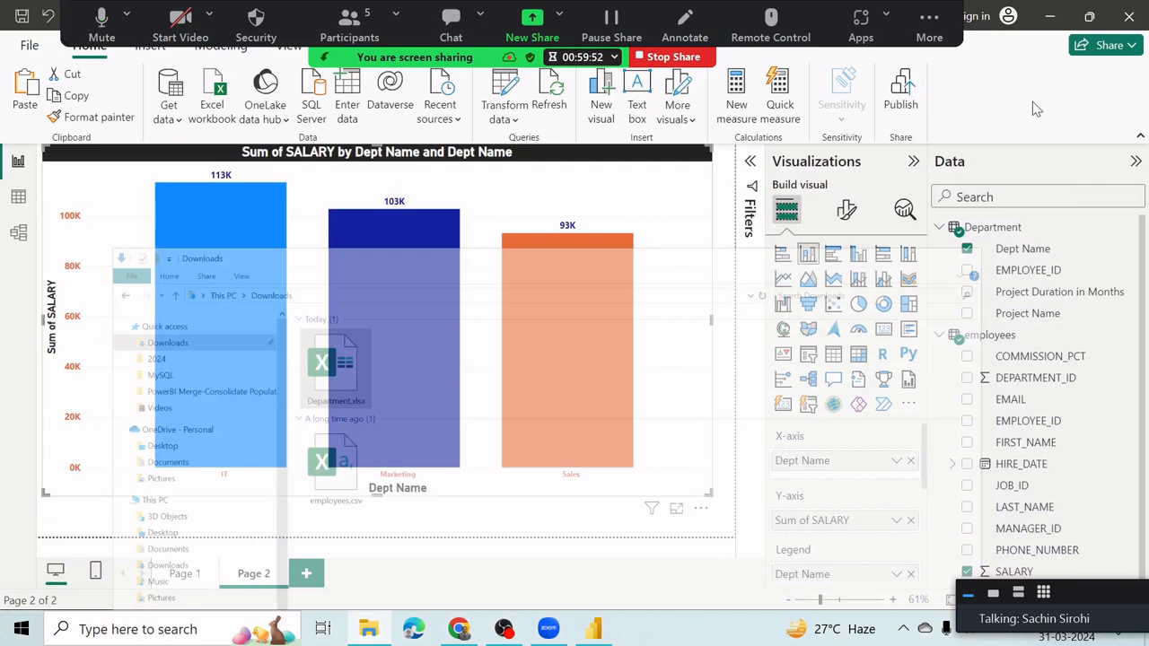
# Narrow the Dept Name salary chart on Page 2 to about two-fifths of the page width
pyautogui.moveTo(598, 363)
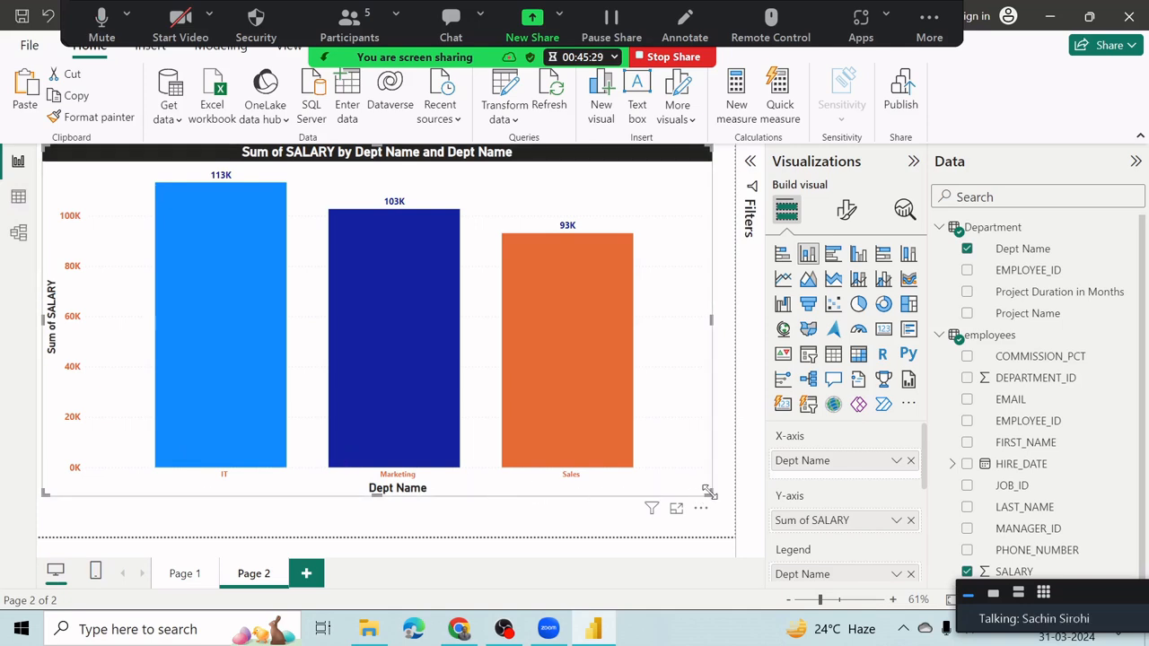
pyautogui.moveTo(709, 493); pyautogui.dragTo(329, 513)
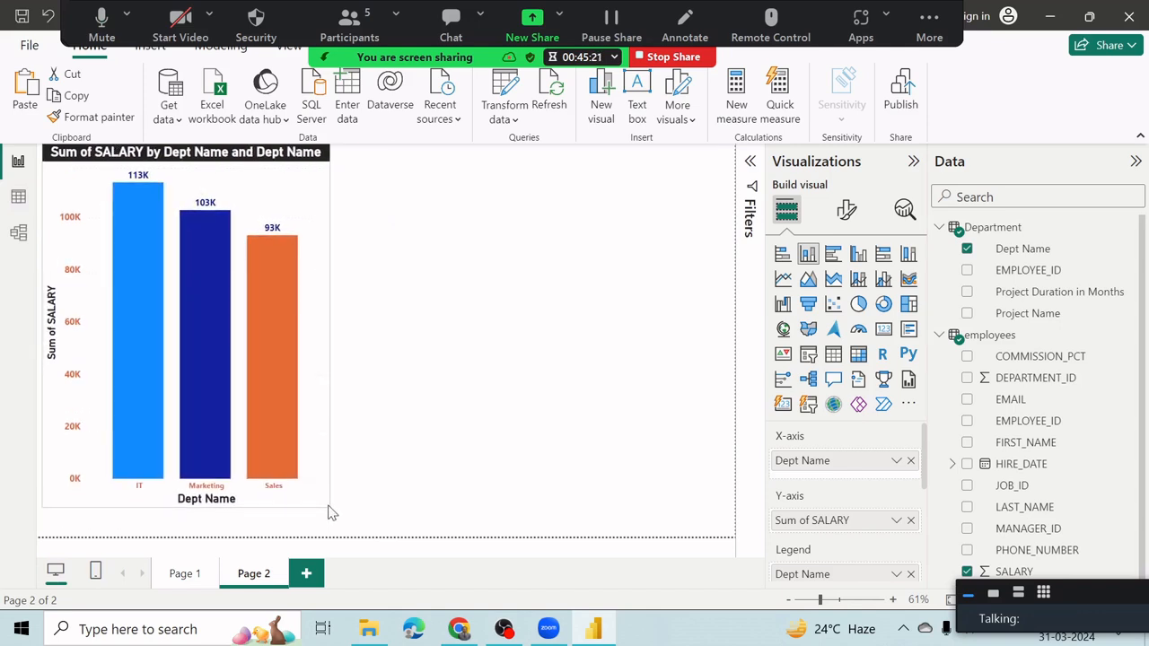
pyautogui.click(503, 358)
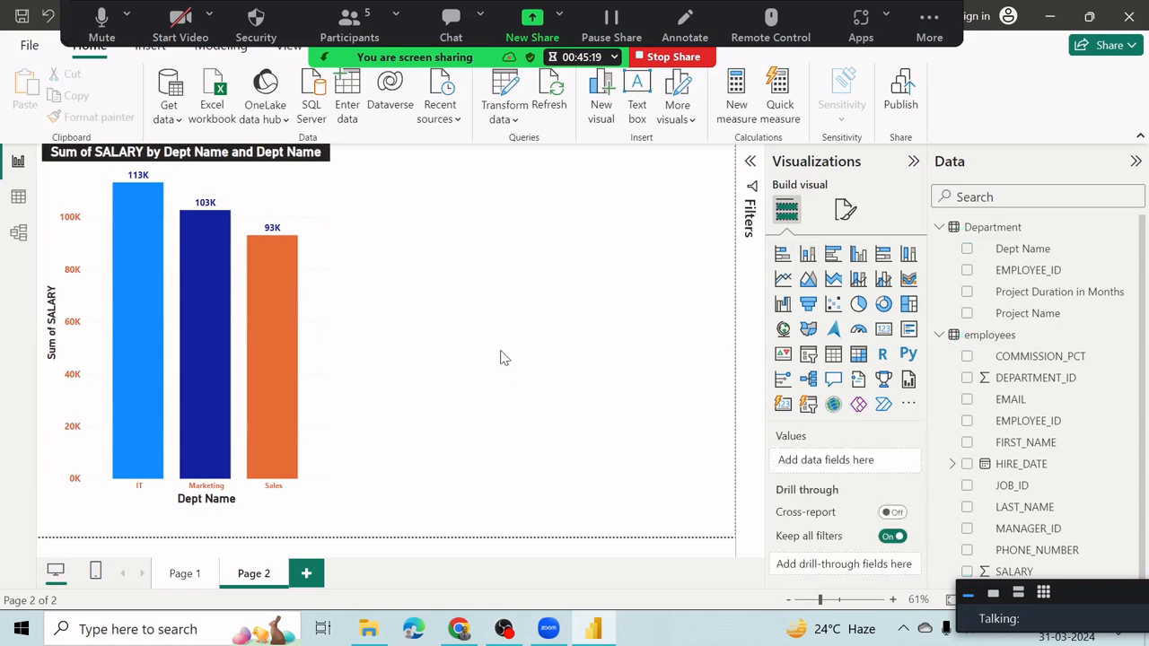
pyautogui.click(278, 195)
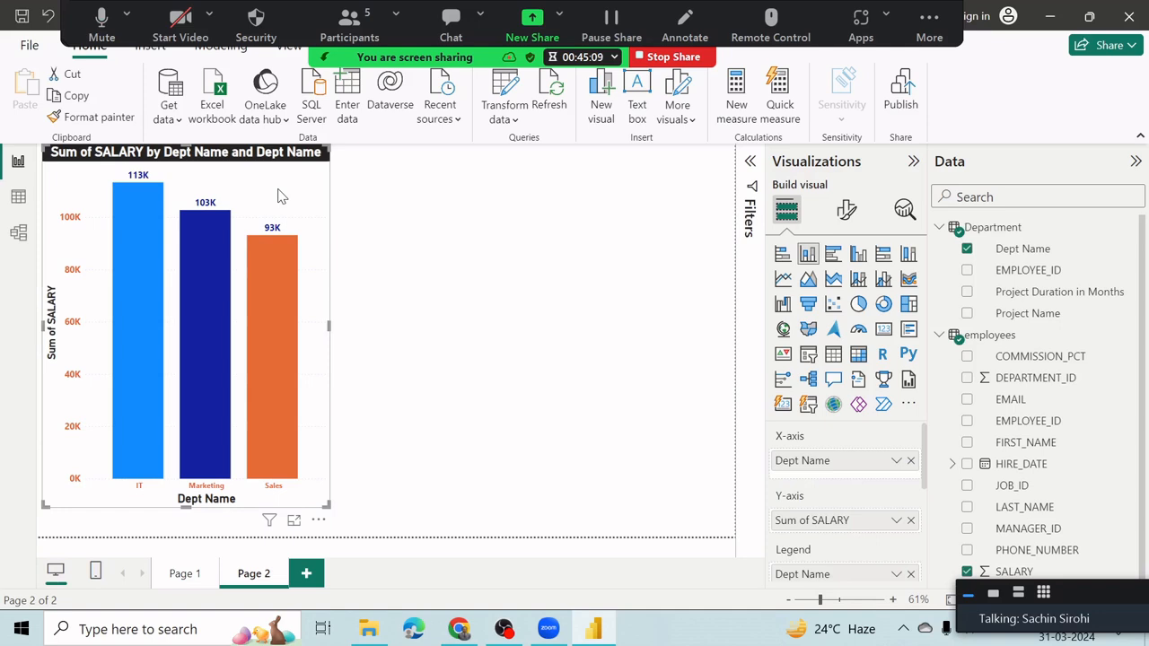
# Add an empty Card visual beside the salary chart and shorten it to about two-fifths of its initial height
pyautogui.click(390, 250)
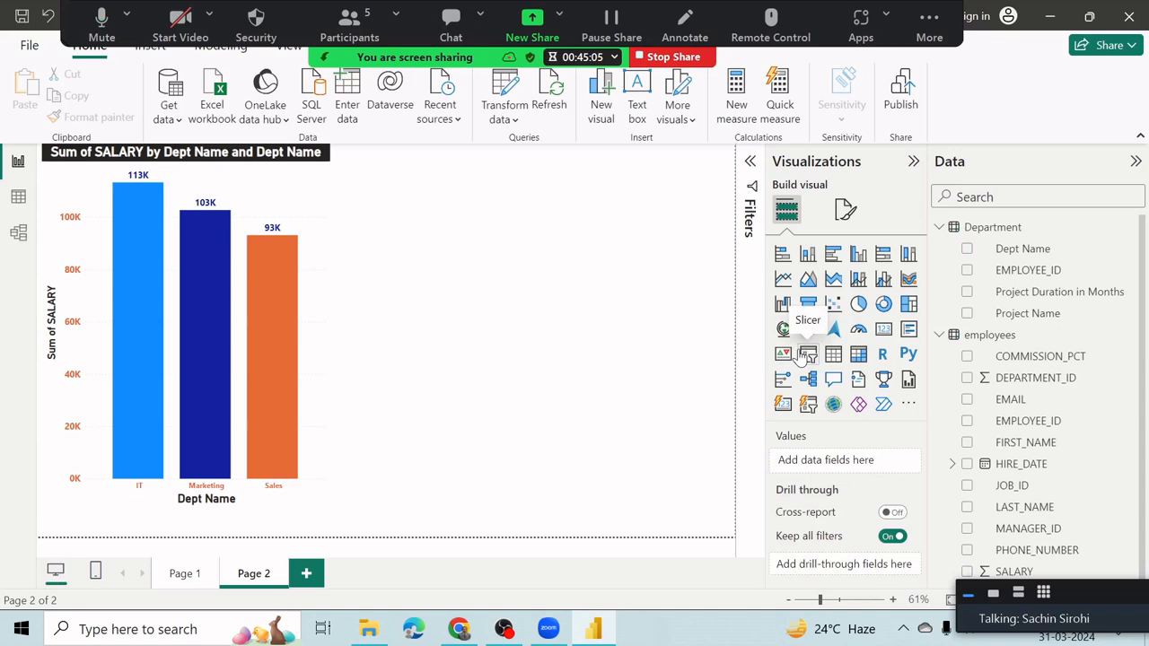
pyautogui.click(884, 329)
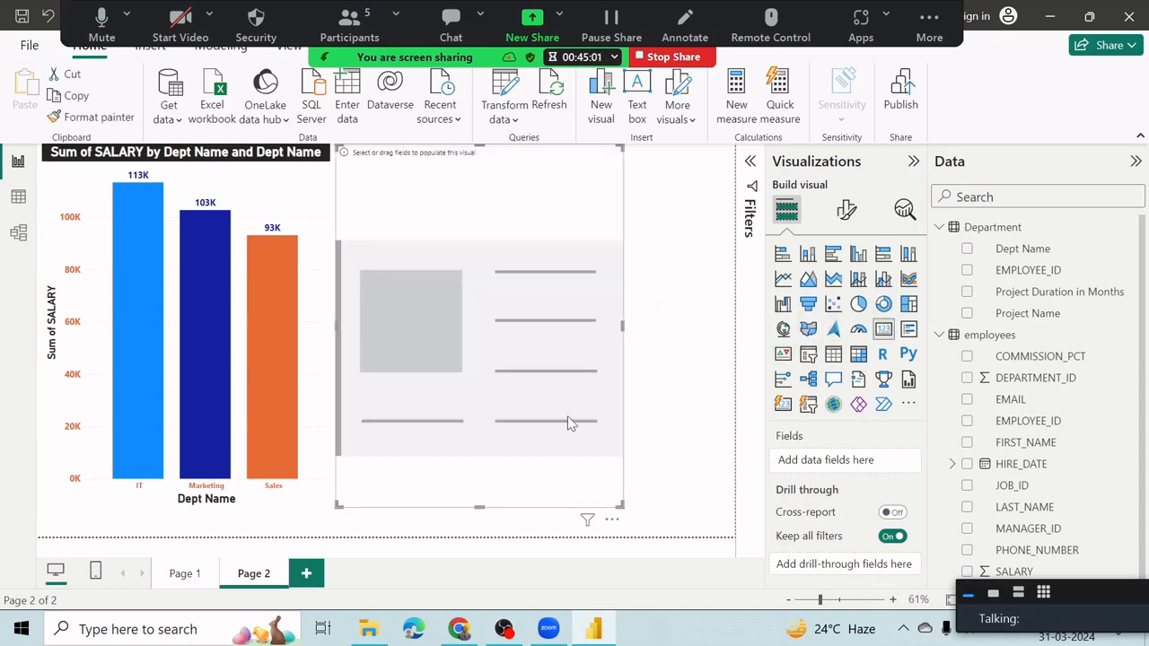
pyautogui.moveTo(478, 508); pyautogui.dragTo(492, 298)
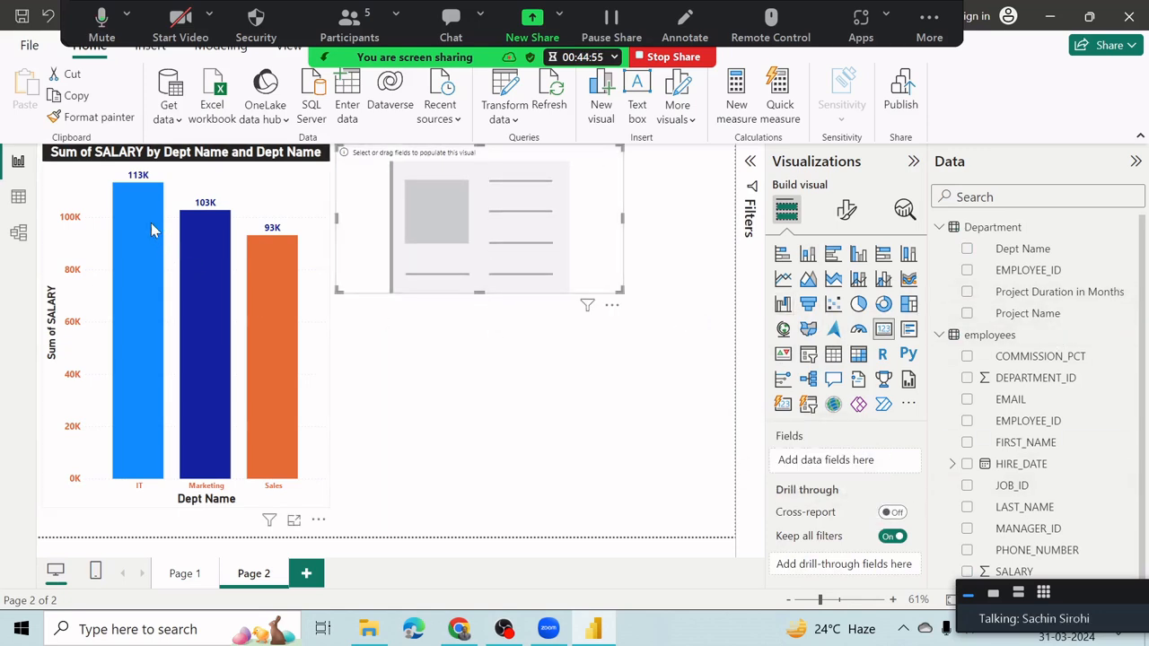
pyautogui.moveTo(153, 266)
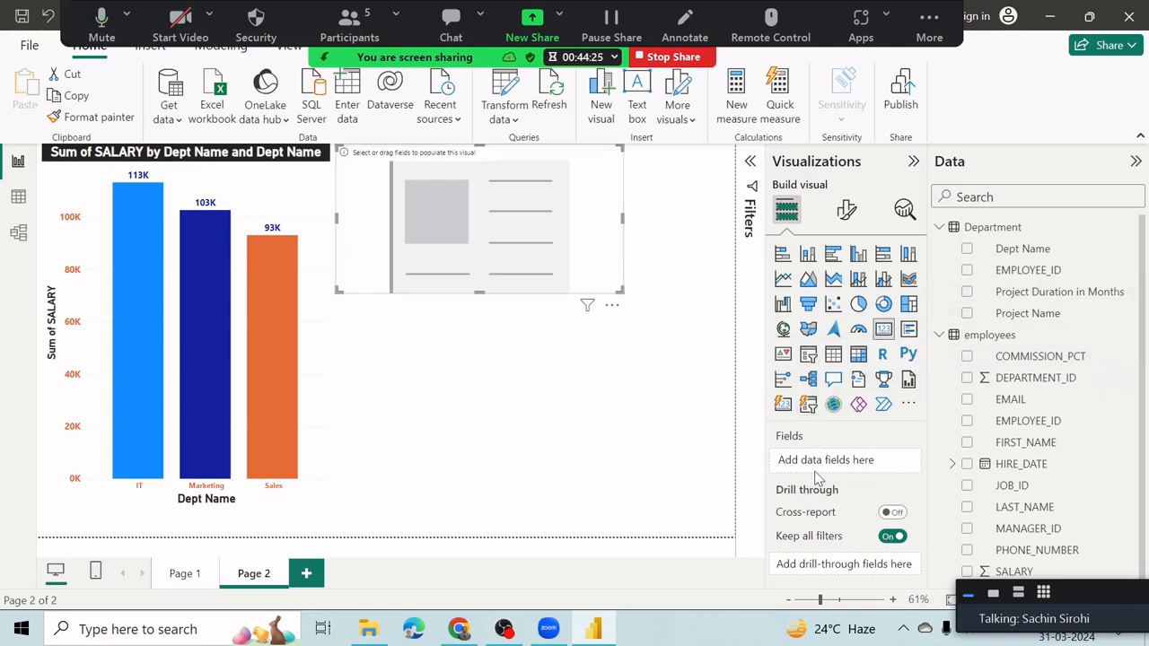
pyautogui.moveTo(827, 492)
# Start a quick measure that uses the Difference from filtered value calculation
pyautogui.click(781, 106)
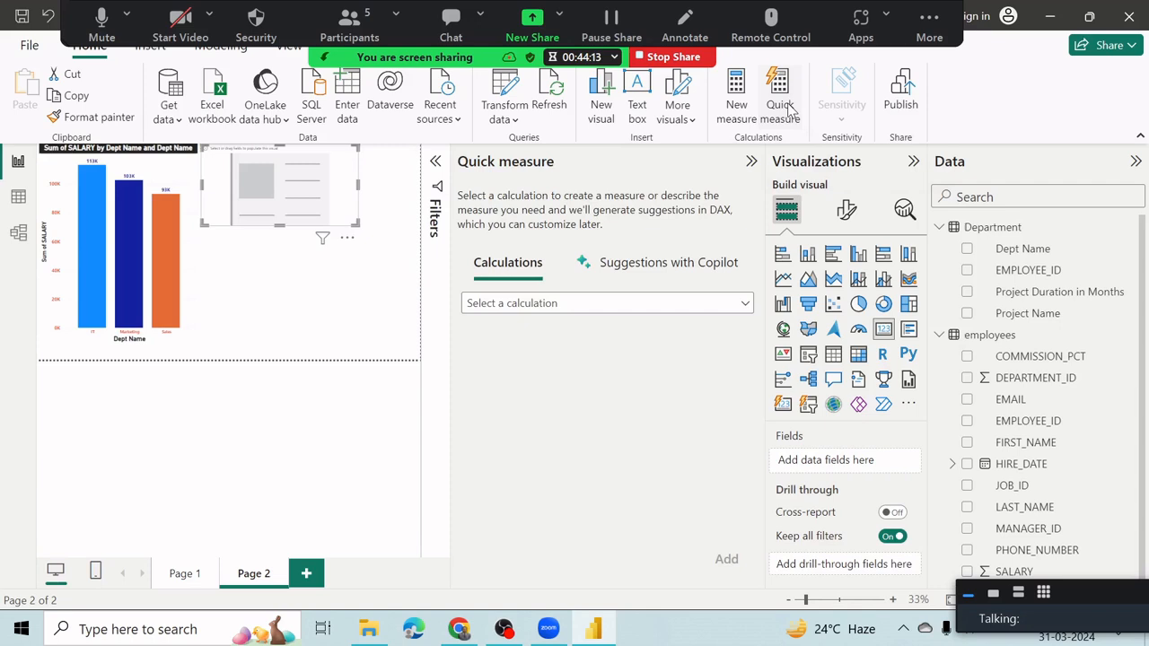
pyautogui.click(697, 308)
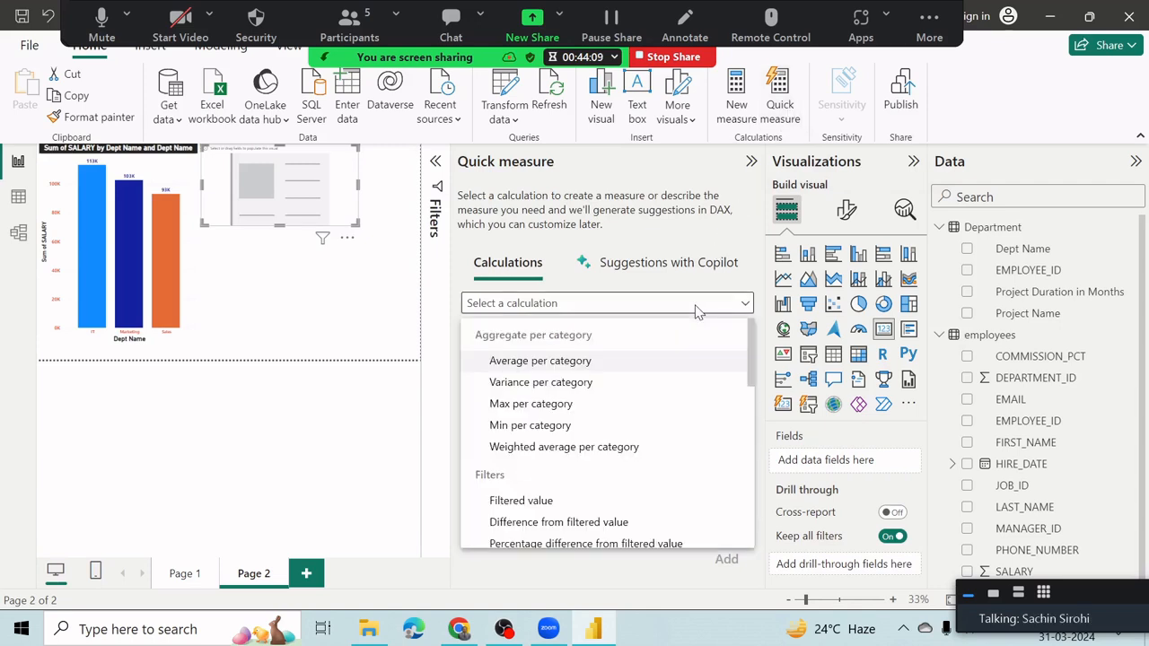
pyautogui.scroll(-1, 656, 373)
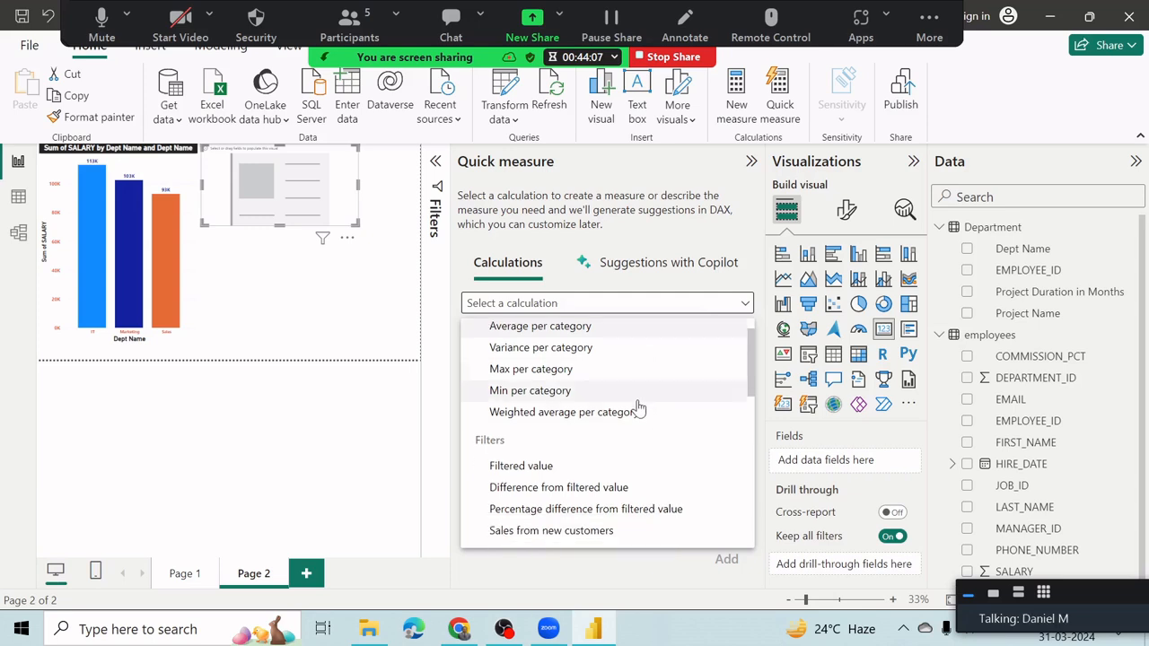
pyautogui.click(596, 492)
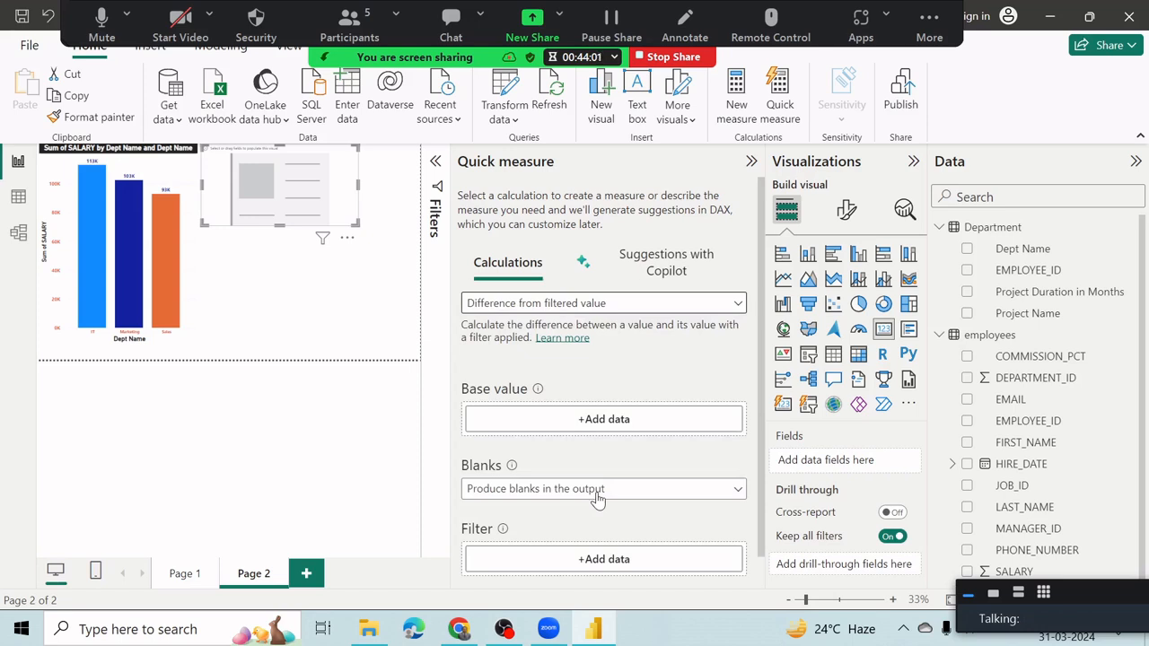
pyautogui.scroll(-1, 598, 499)
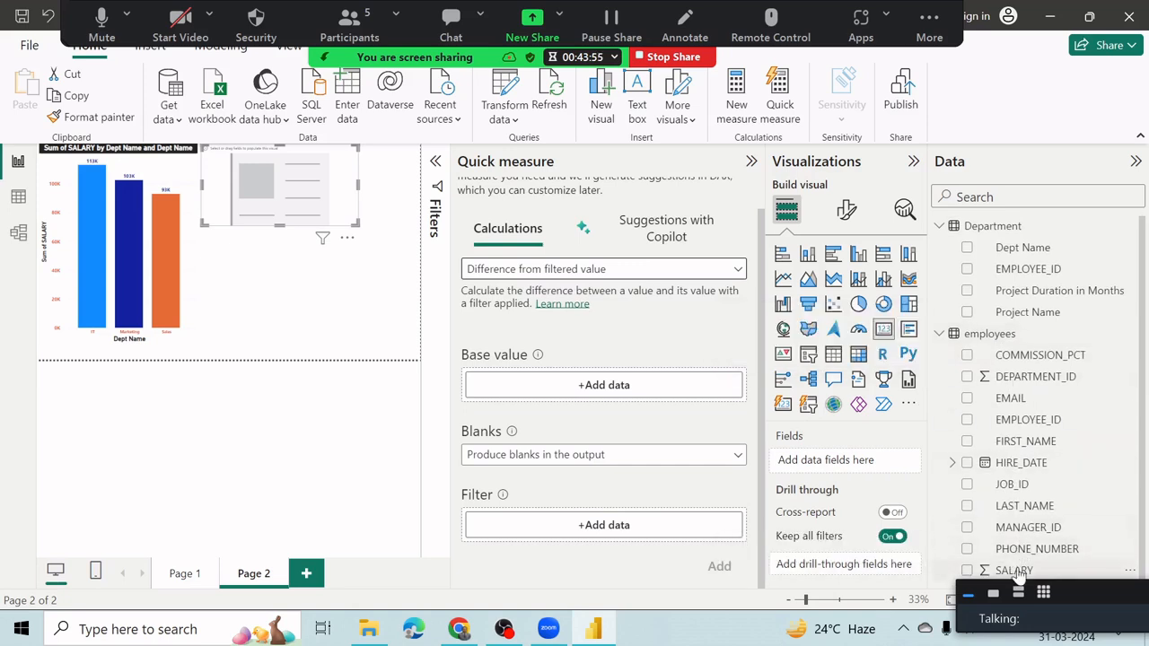
# Put SALARY on the card, and add the quick measure with Sum of SALARY as base value and Dept Name filtered to IT
pyautogui.click(967, 572)
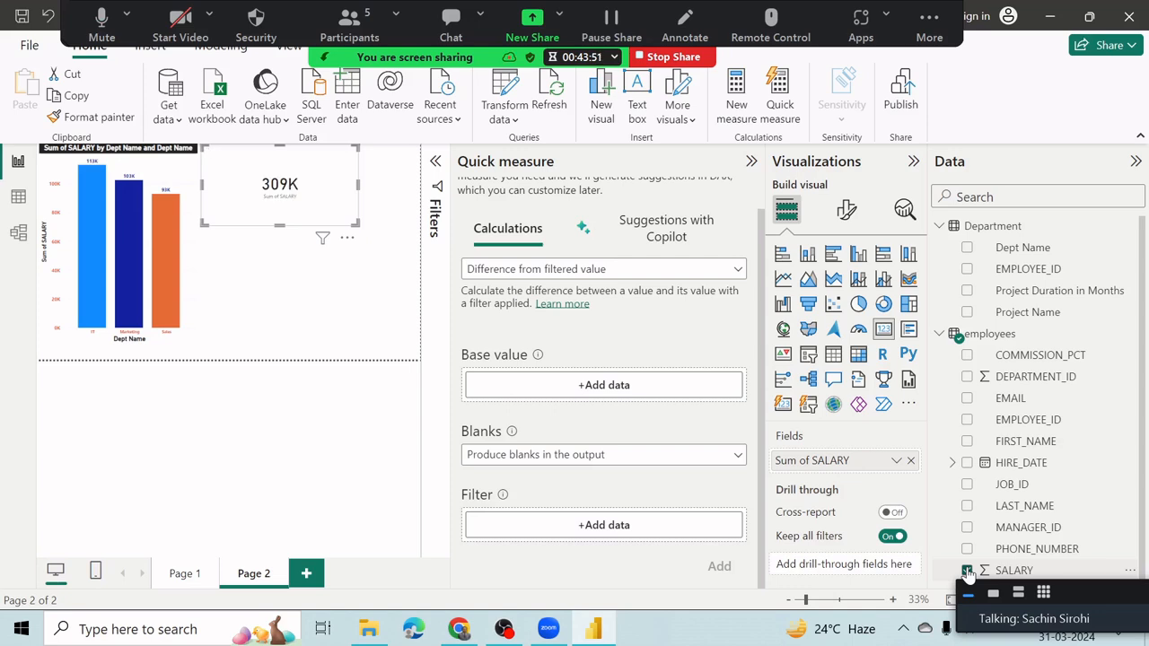
pyautogui.moveTo(1001, 572); pyautogui.dragTo(635, 395)
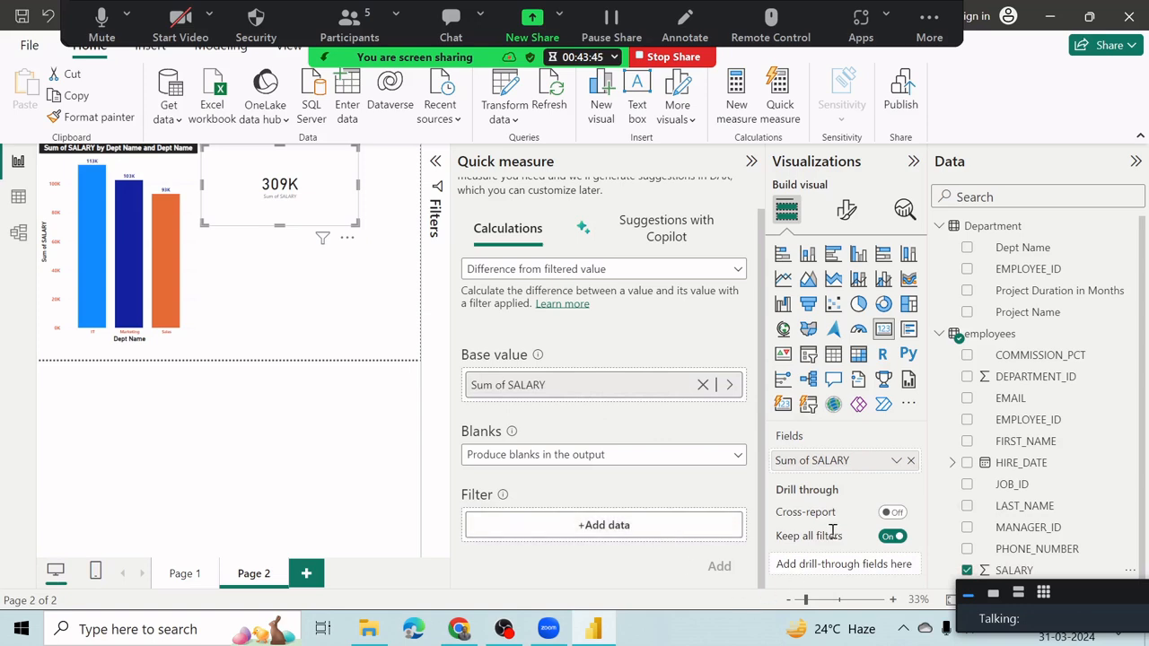
pyautogui.moveTo(1014, 256); pyautogui.dragTo(591, 528)
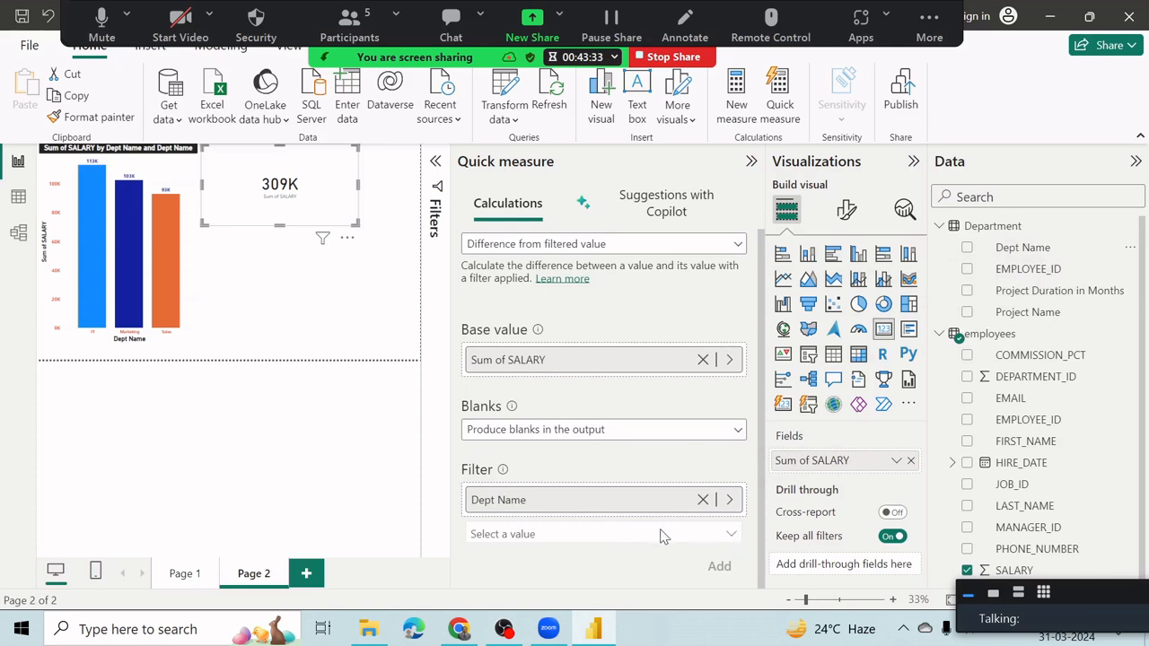
pyautogui.click(730, 535)
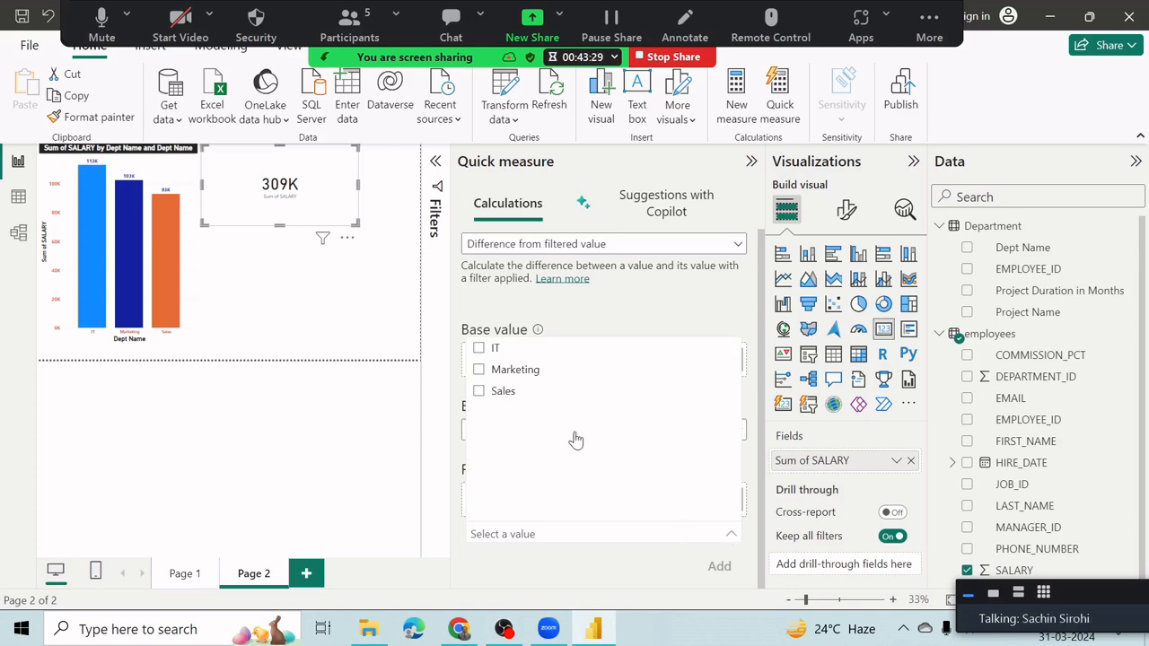
pyautogui.click(481, 350)
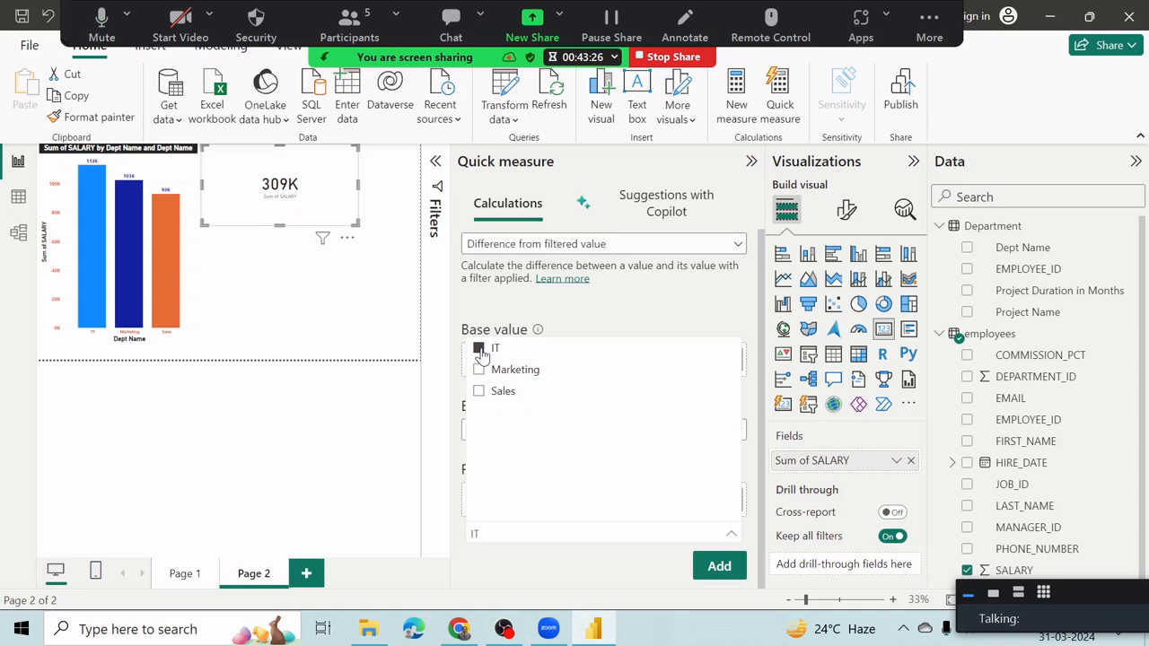
pyautogui.click(723, 568)
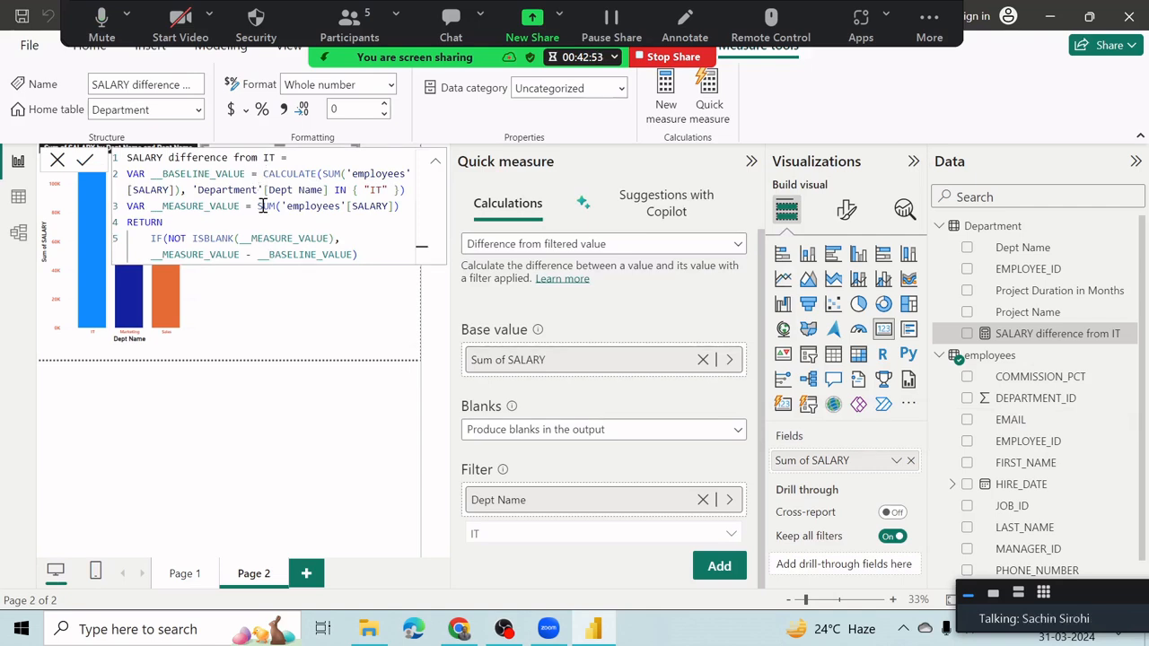
# Delete the RETURN block and the __MEASURE_VALUE variable line from the new measure's DAX formula
pyautogui.moveTo(359, 254); pyautogui.dragTo(113, 221)
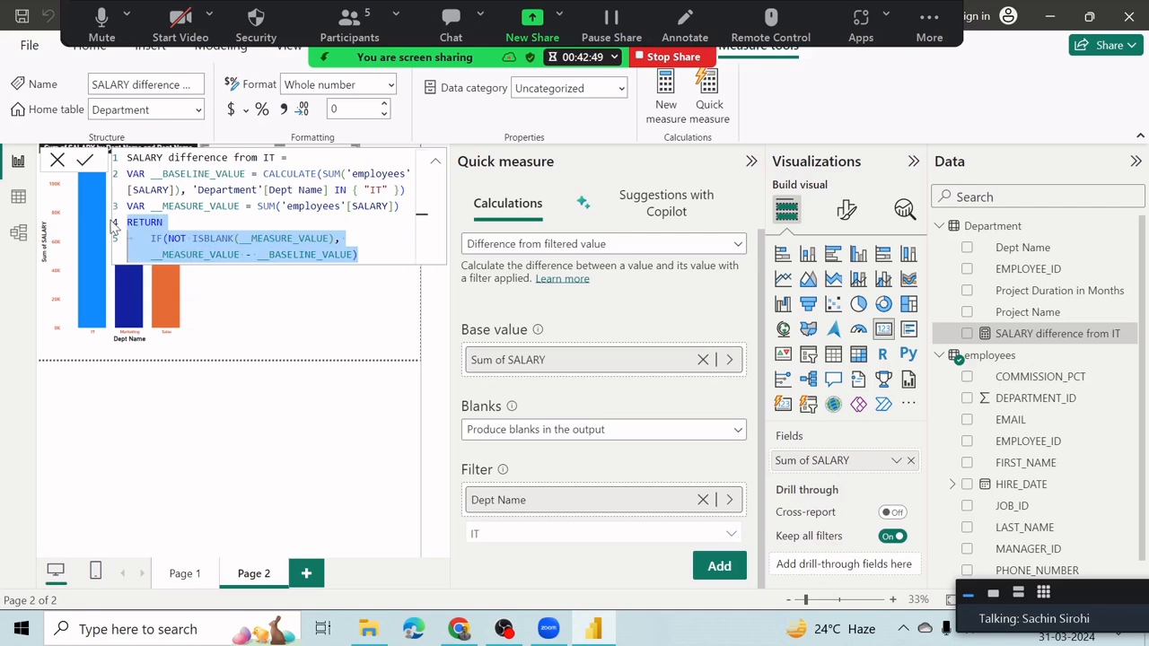
pyautogui.press('BackSpace')
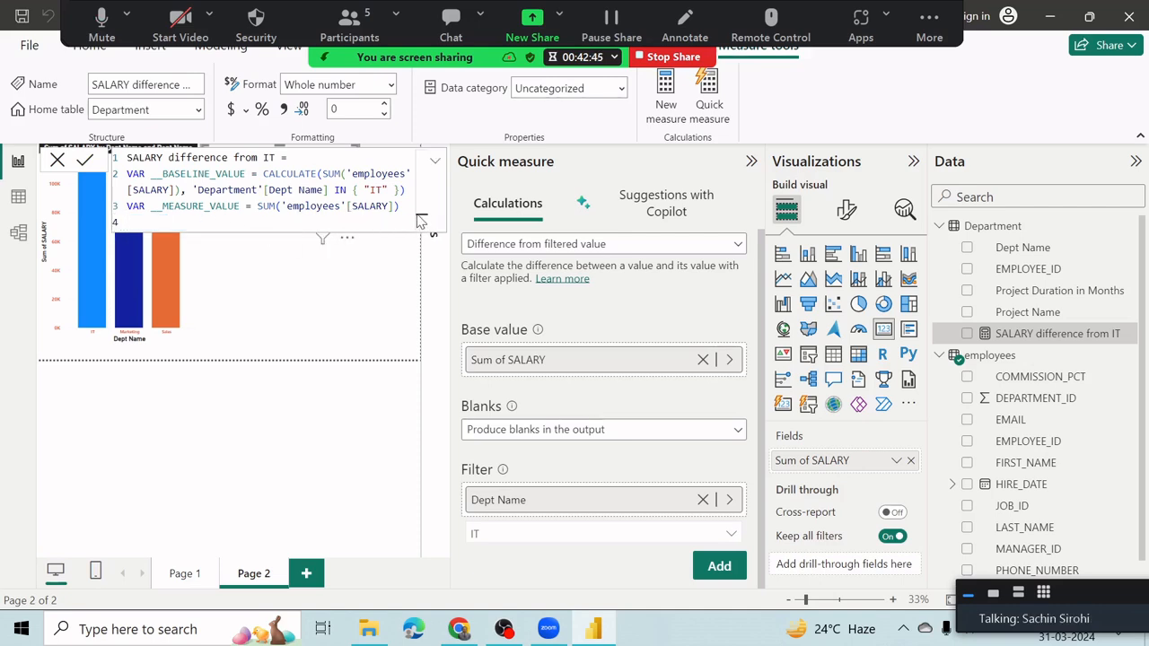
pyautogui.click(386, 206)
pyautogui.moveTo(386, 206); pyautogui.dragTo(123, 213)
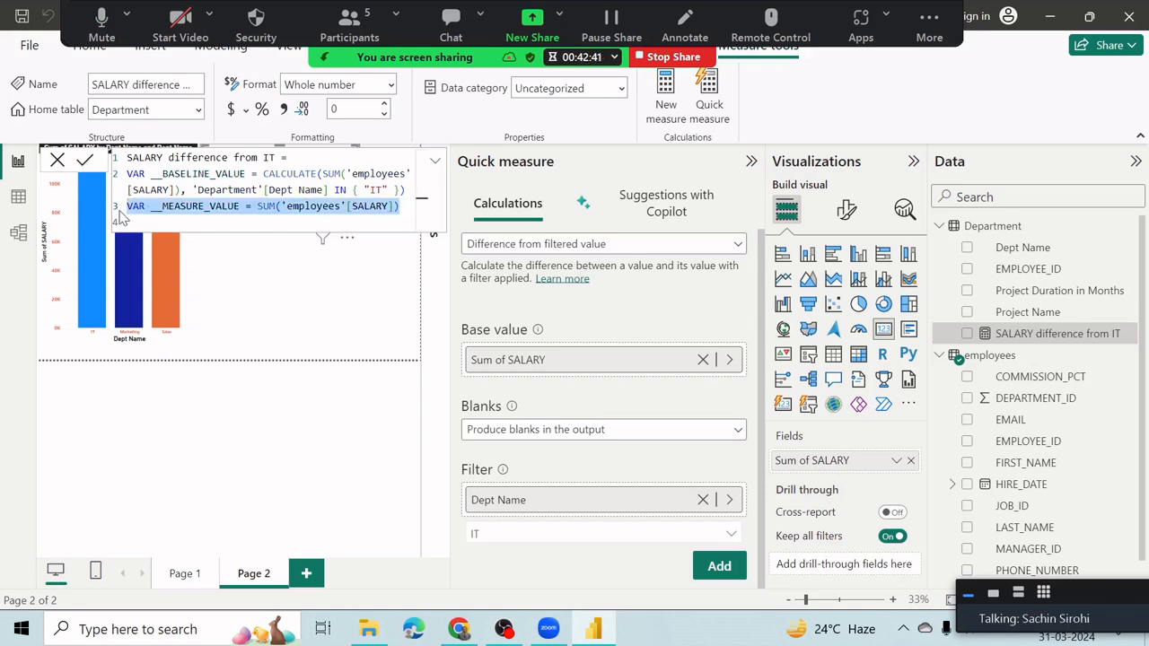
pyautogui.press('BackSpace')
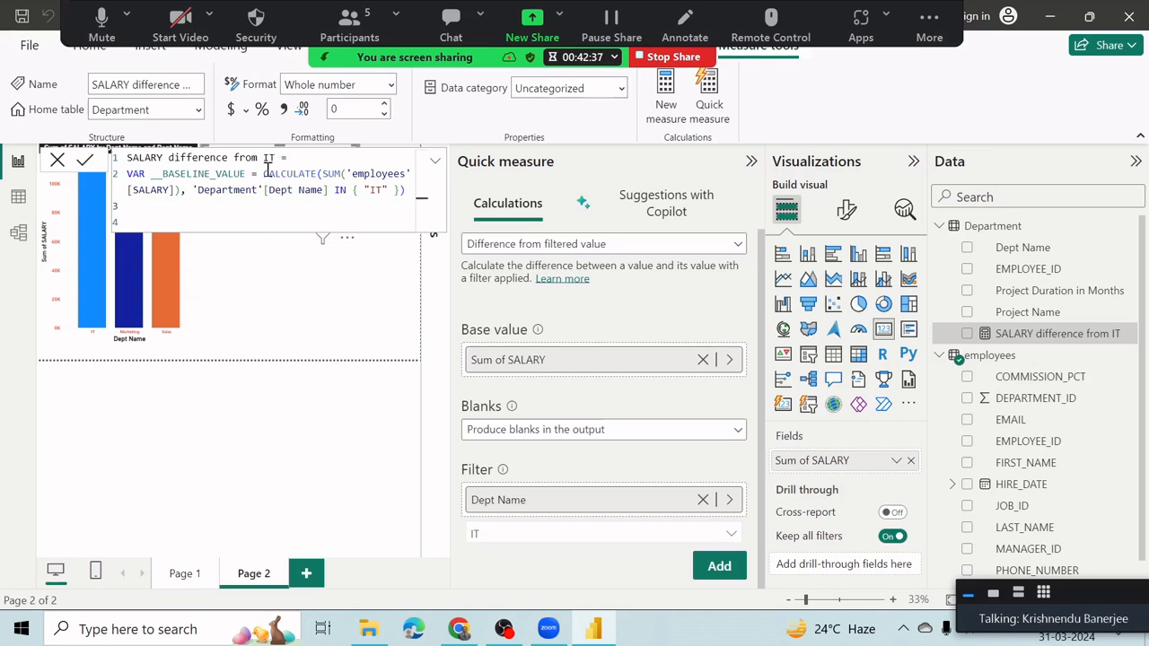
# Remove VAR __BASELINE_VALUE so the measure directly equals CALCULATE(SUM('employees'[SALARY]), 'Department'[Dept Name] IN { "IT" }), and commit the formula
pyautogui.moveTo(241, 176); pyautogui.dragTo(108, 180)
pyautogui.press('BackSpace')
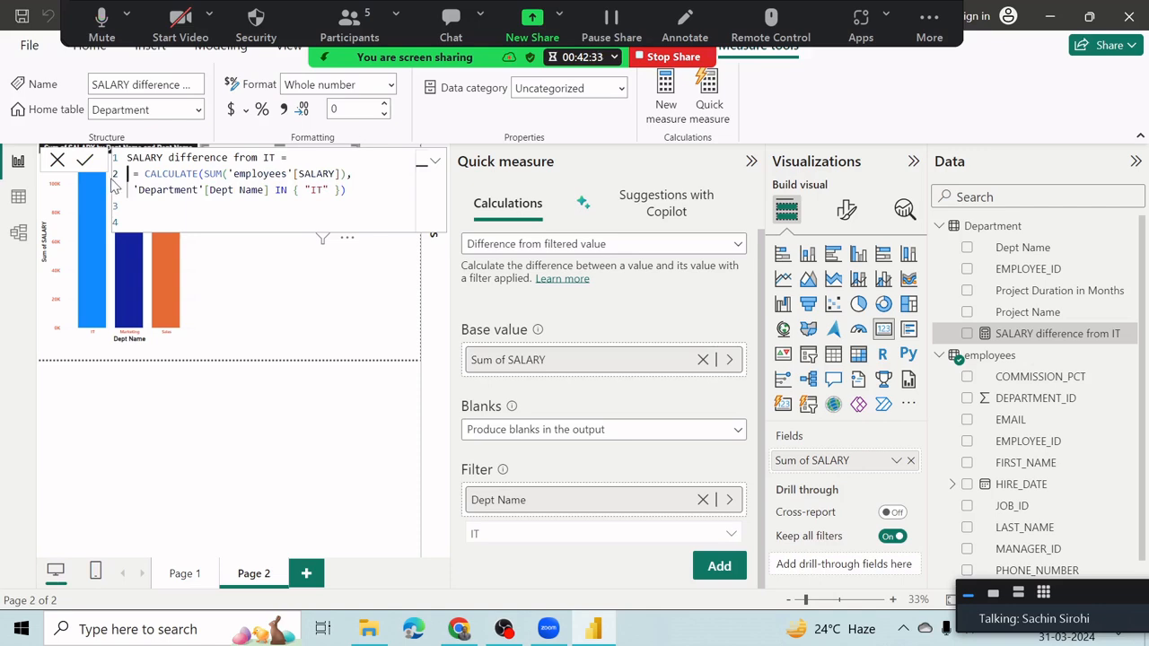
pyautogui.press('BackSpace')
pyautogui.press('BackSpace')
pyautogui.press('BackSpace')
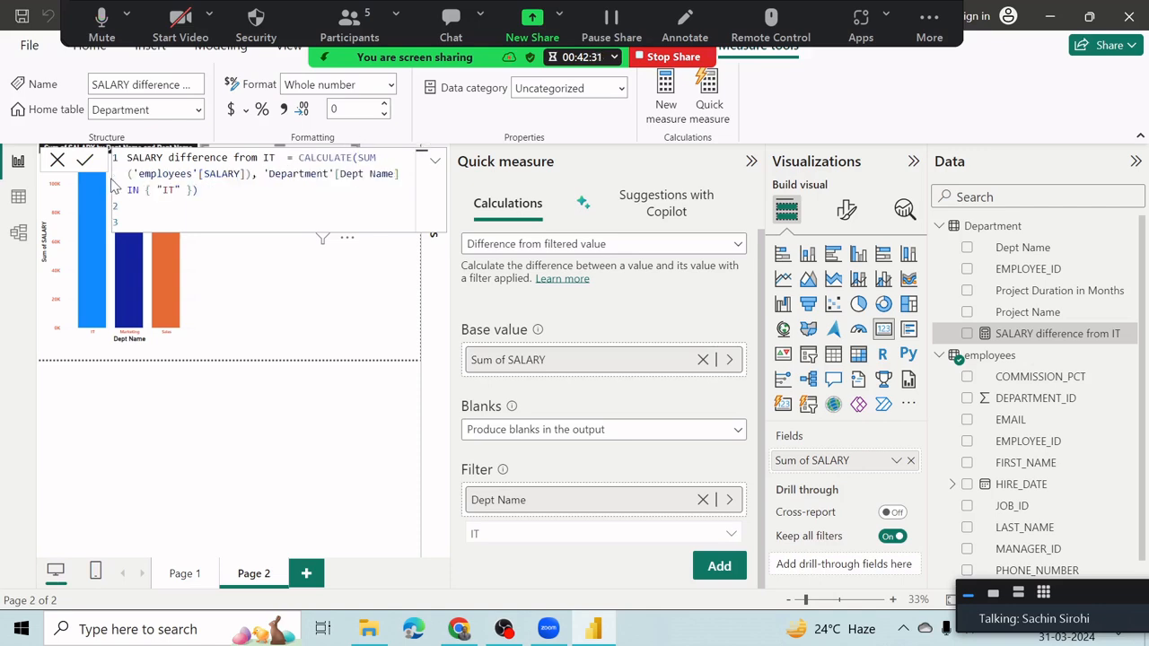
pyautogui.press('BackSpace')
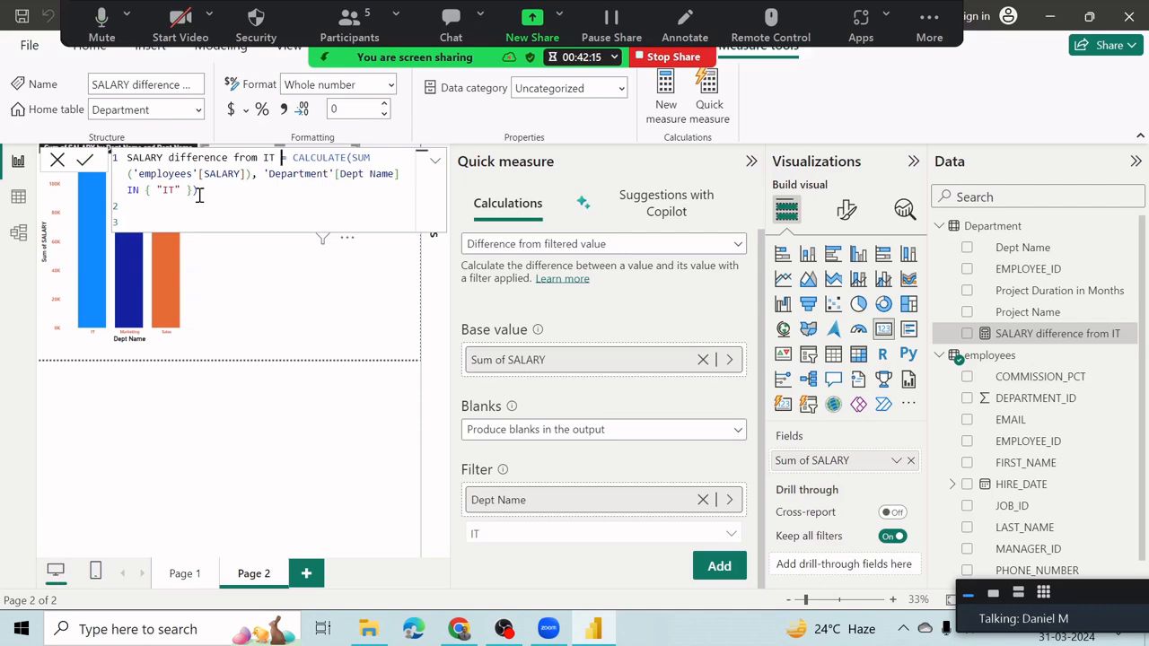
pyautogui.moveTo(199, 193); pyautogui.dragTo(100, 163)
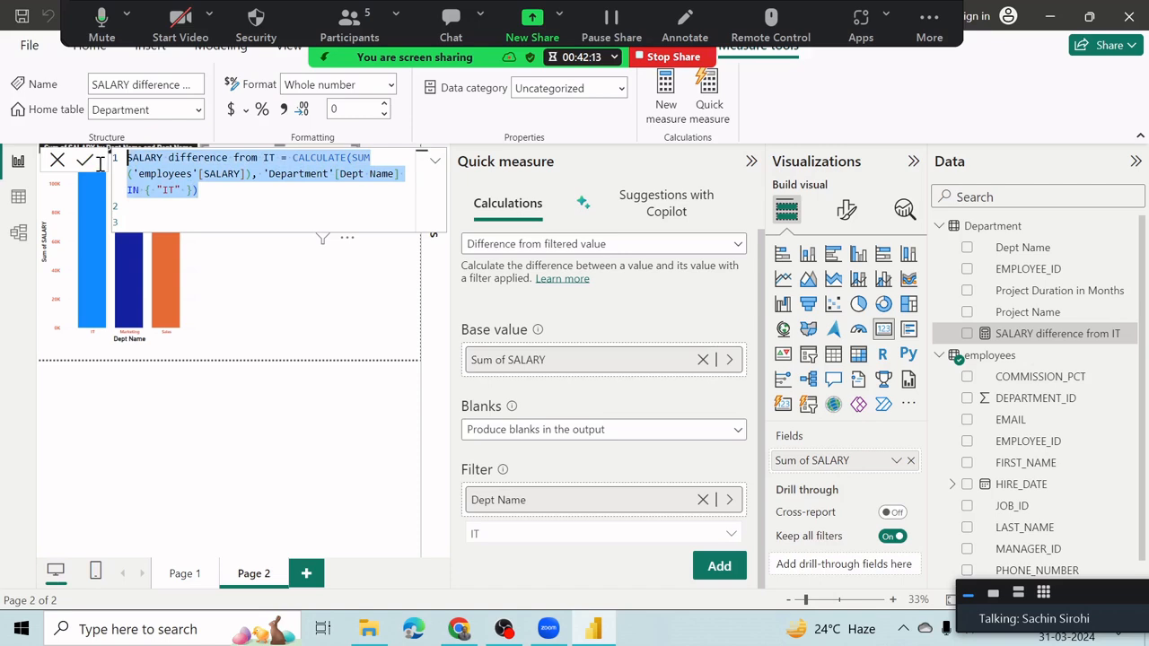
pyautogui.click(227, 201)
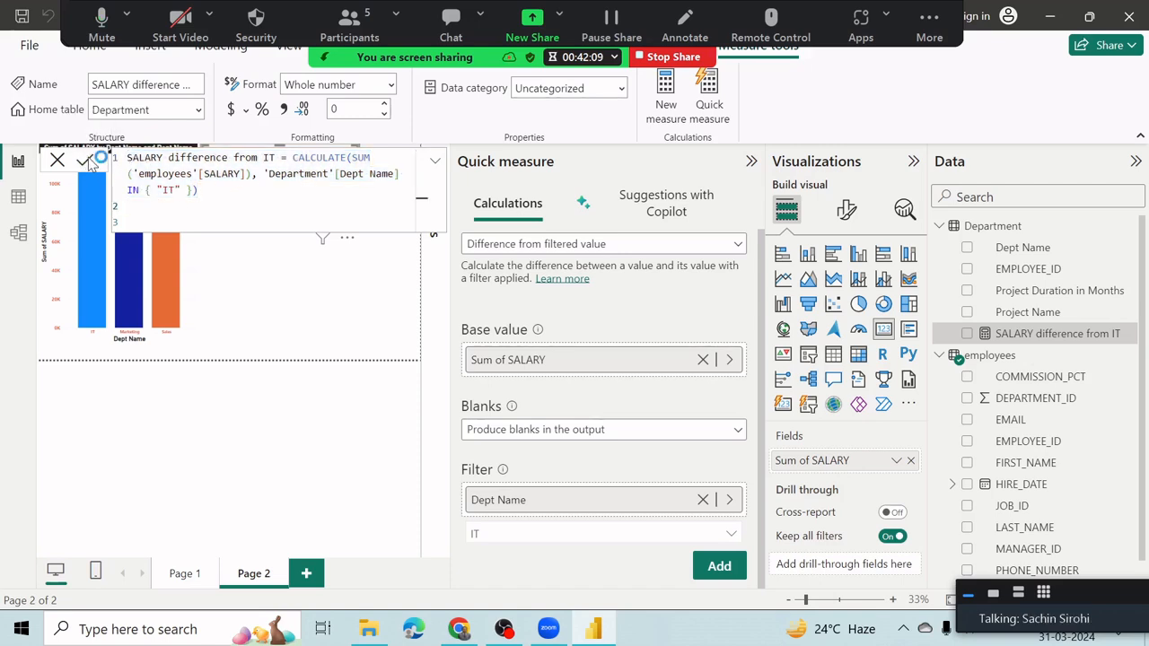
pyautogui.click(87, 162)
# Rename the measure to Total_IT_Salary in its formula and commit the change
pyautogui.click(264, 158)
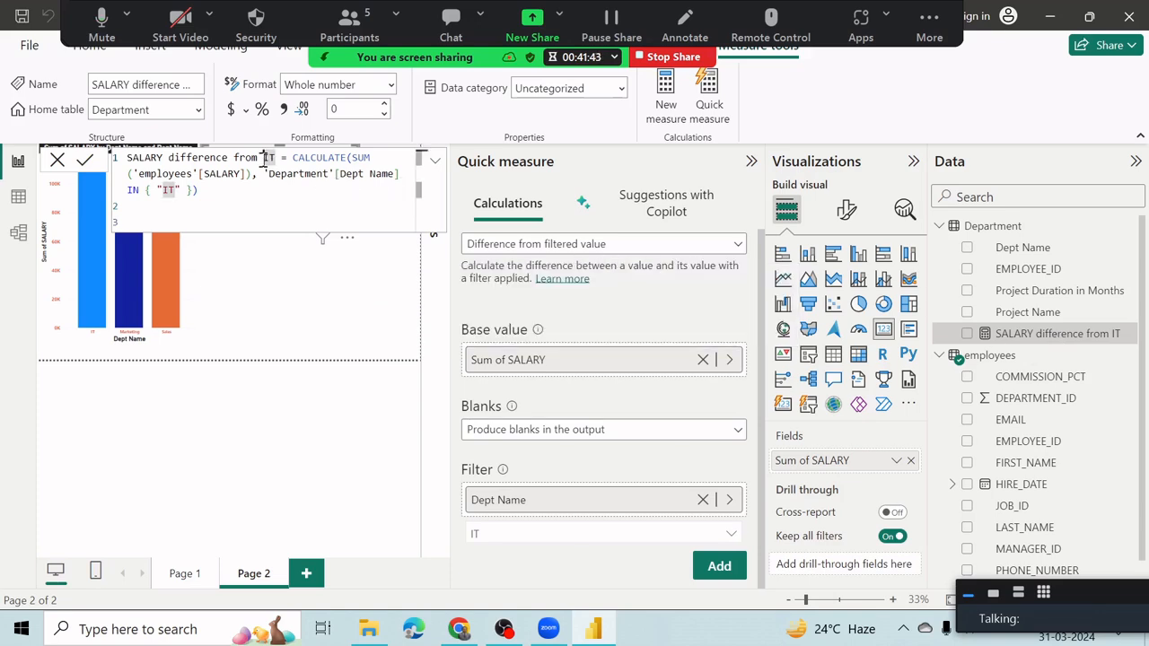
pyautogui.press('BackSpace')
pyautogui.press('BackSpace')
pyautogui.press('BackSpace')
pyautogui.press('BackSpace')
pyautogui.press('BackSpace')
pyautogui.press('BackSpace')
pyautogui.press('BackSpace')
pyautogui.press('BackSpace')
pyautogui.press('BackSpace')
pyautogui.press('BackSpace')
pyautogui.press('BackSpace')
pyautogui.press('BackSpace')
pyautogui.press('BackSpace')
pyautogui.press('BackSpace')
pyautogui.press('BackSpace')
pyautogui.press('BackSpace')
pyautogui.press('BackSpace')
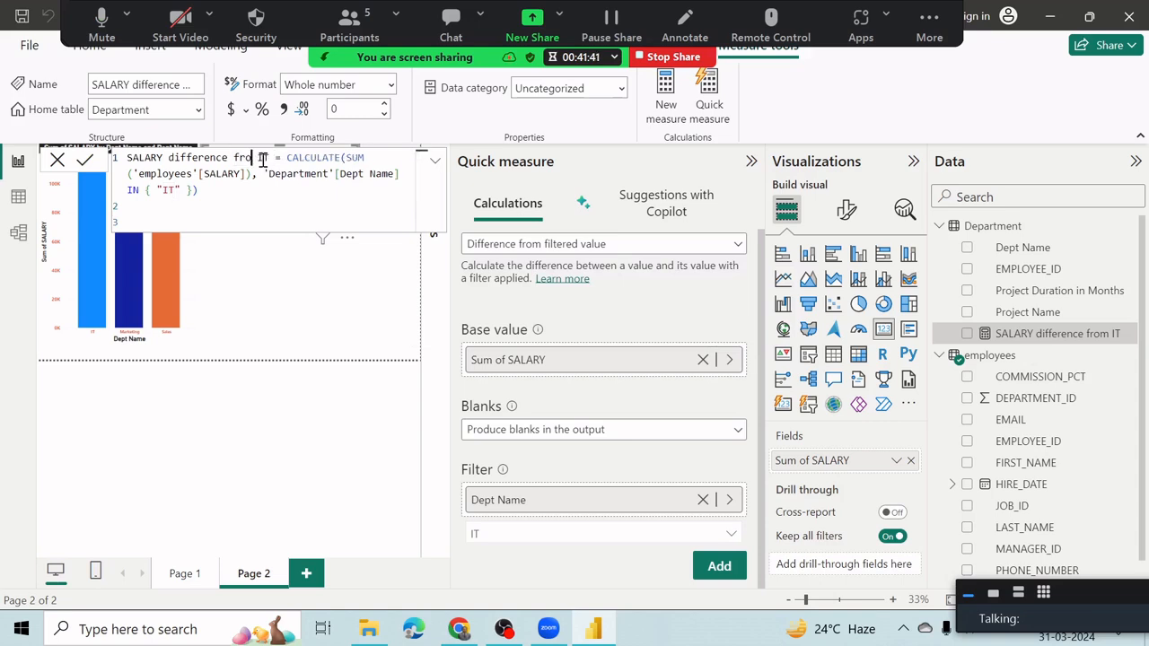
pyautogui.press('BackSpace')
pyautogui.press('BackSpace')
pyautogui.press('BackSpace')
pyautogui.press('BackSpace')
pyautogui.press('BackSpace')
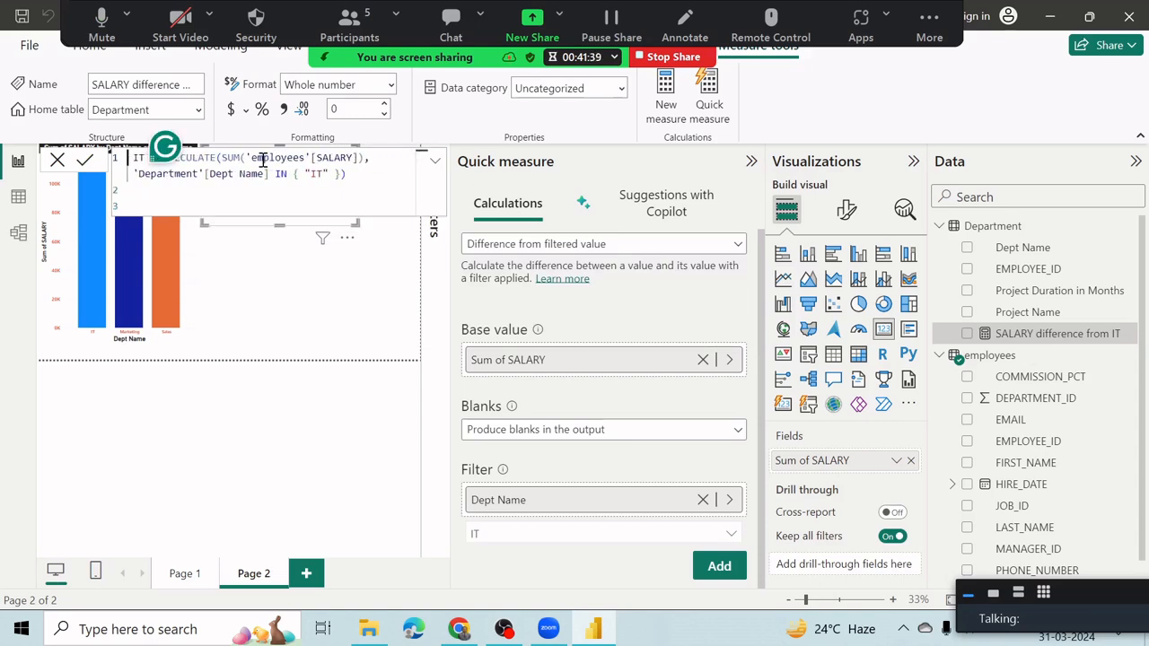
pyautogui.write('Total')
pyautogui.press('BackSpace')
pyautogui.press('BackSpace')
pyautogui.press('BackSpace')
pyautogui.press('BackSpace')
pyautogui.press('BackSpace')
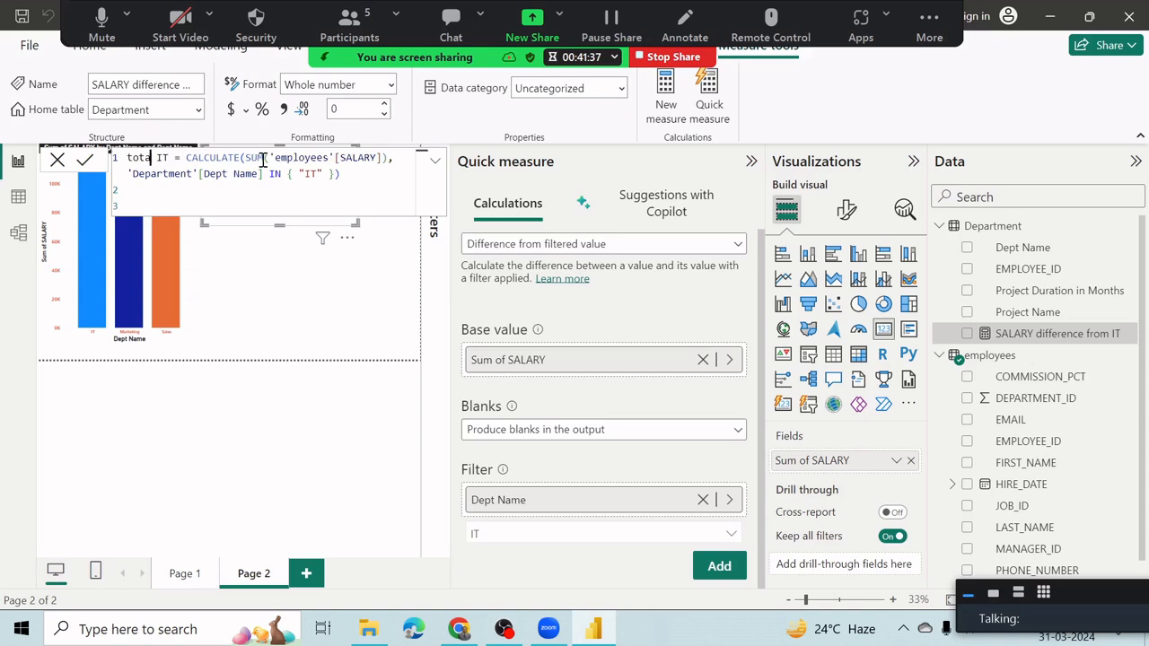
pyautogui.write('Total')
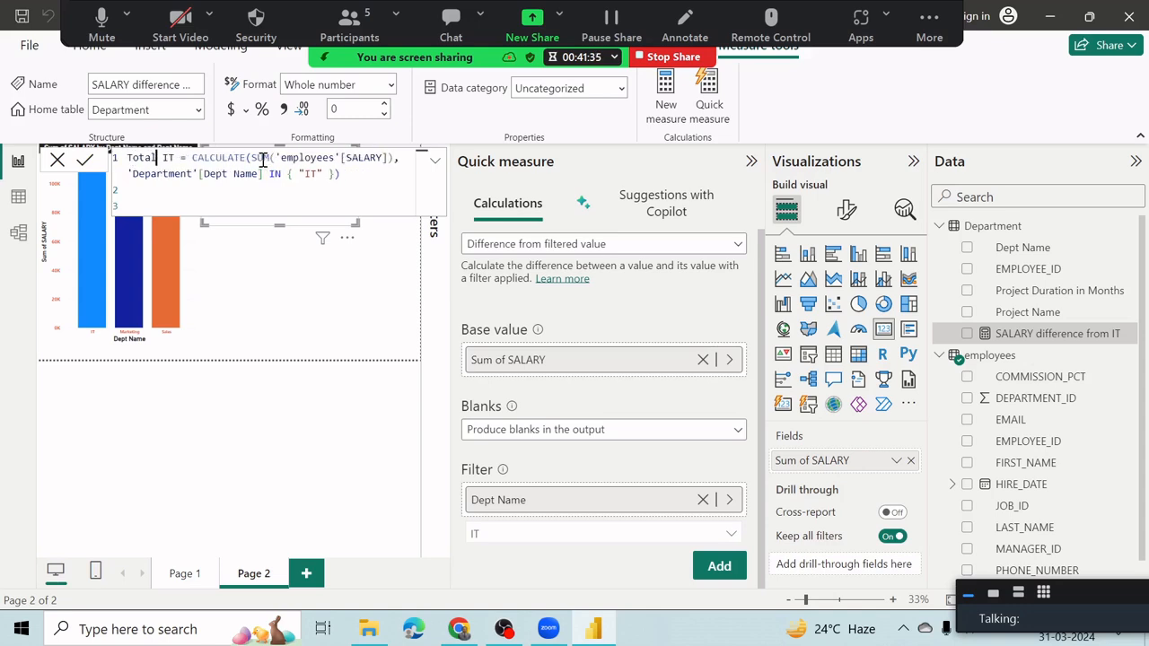
pyautogui.press('Right')
pyautogui.press('Right')
pyautogui.press('Left')
pyautogui.press('Left')
pyautogui.press('Left')
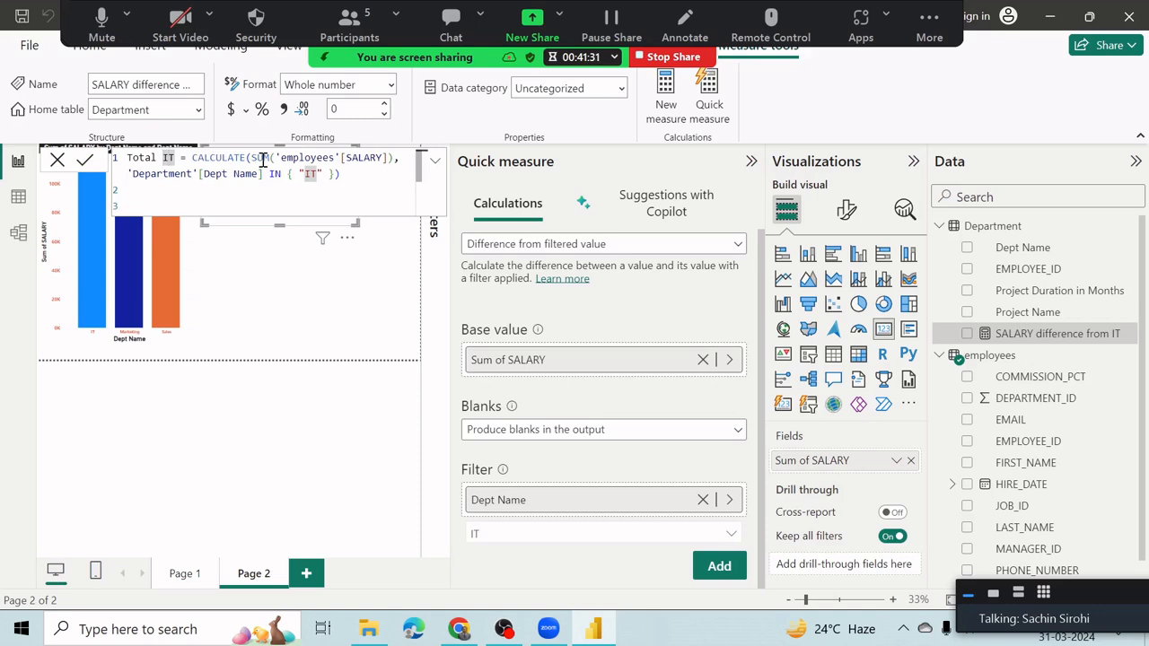
pyautogui.press('BackSpace')
pyautogui.write('_')
pyautogui.press('Right')
pyautogui.press('Right')
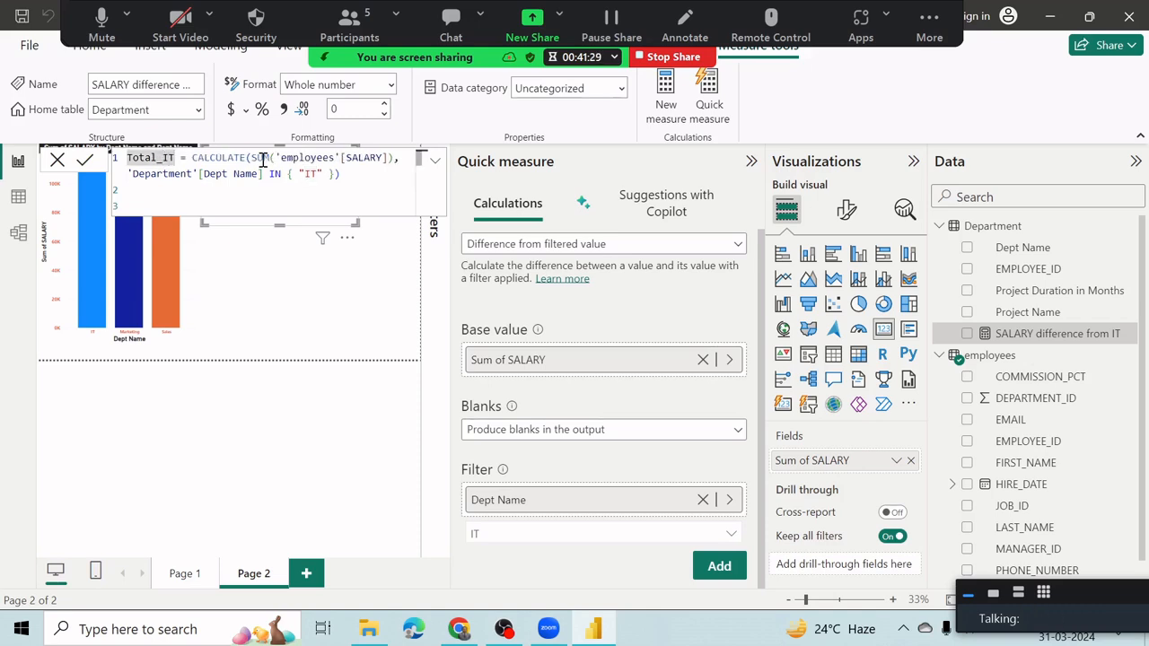
pyautogui.write('_Sa')
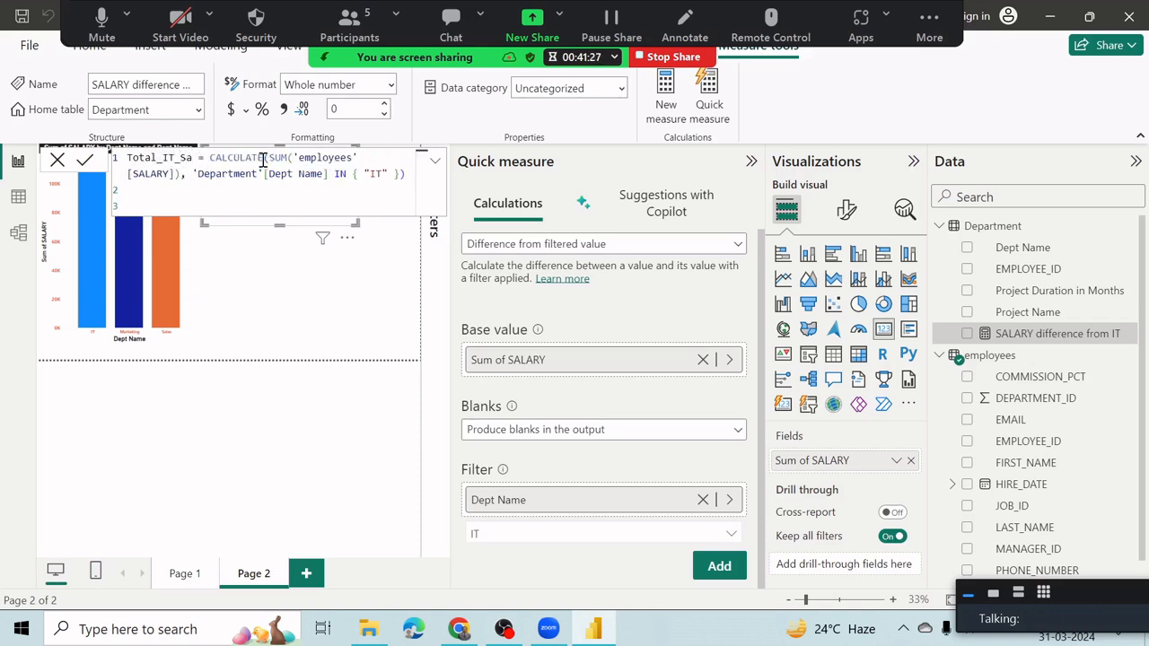
pyautogui.write('lary')
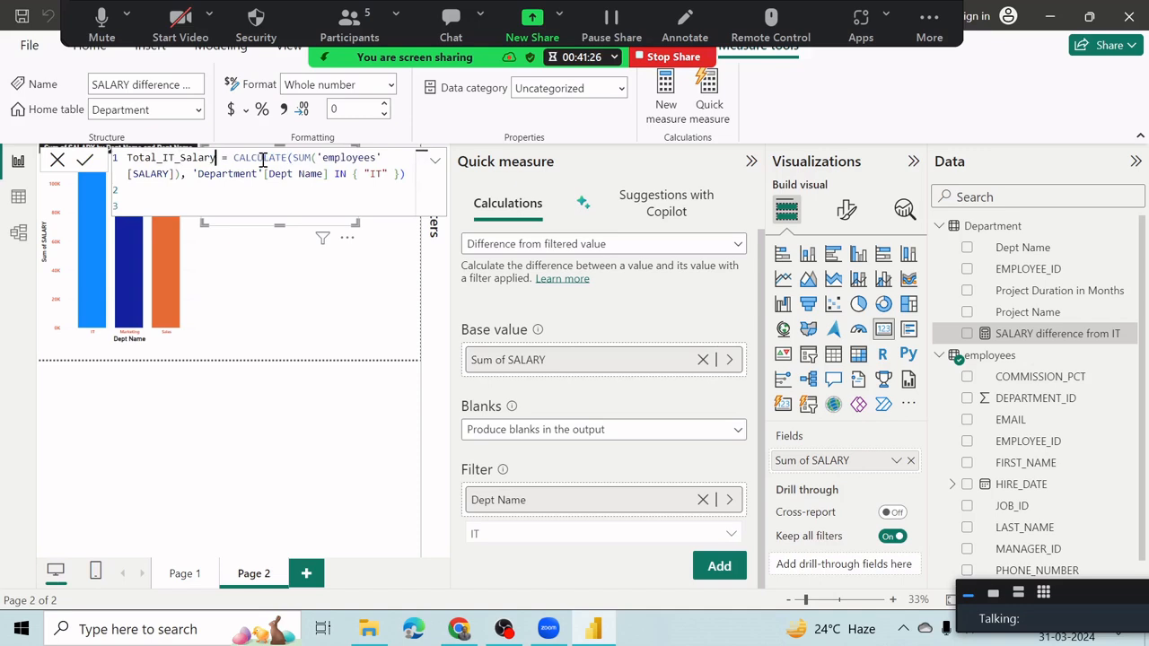
pyautogui.click(84, 163)
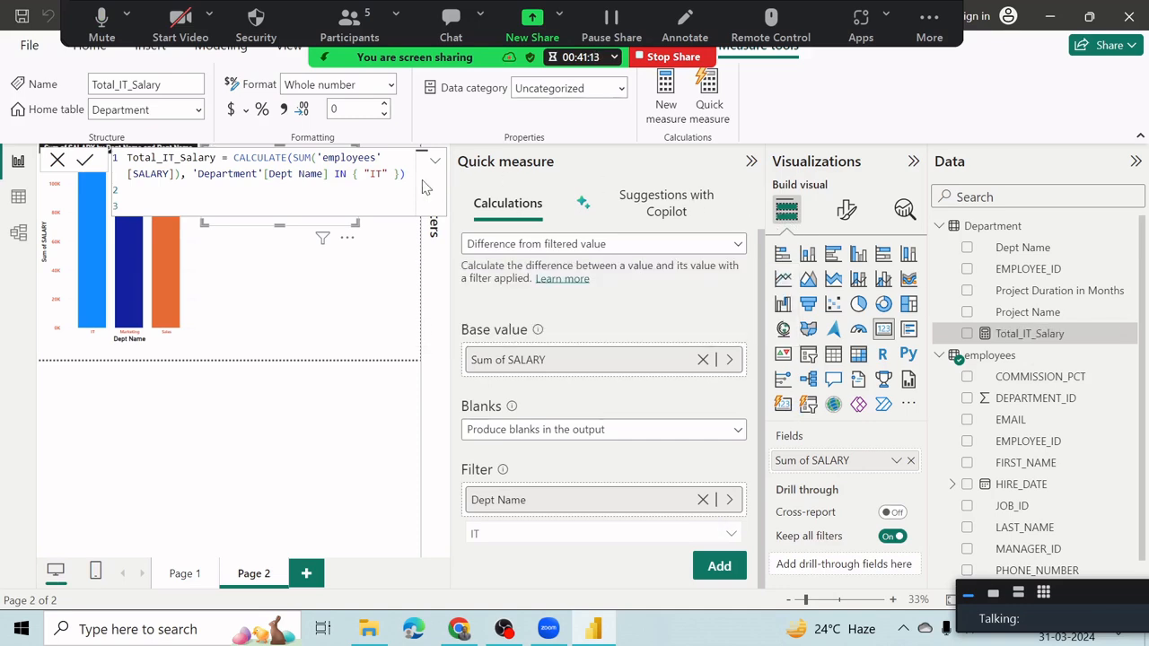
# Copy the full Total_IT_Salary formula, send it to Everyone in the Zoom meeting chat, and return to Power BI
pyautogui.moveTo(406, 176); pyautogui.dragTo(126, 158)
pyautogui.hotkey('ctrl', 'c')
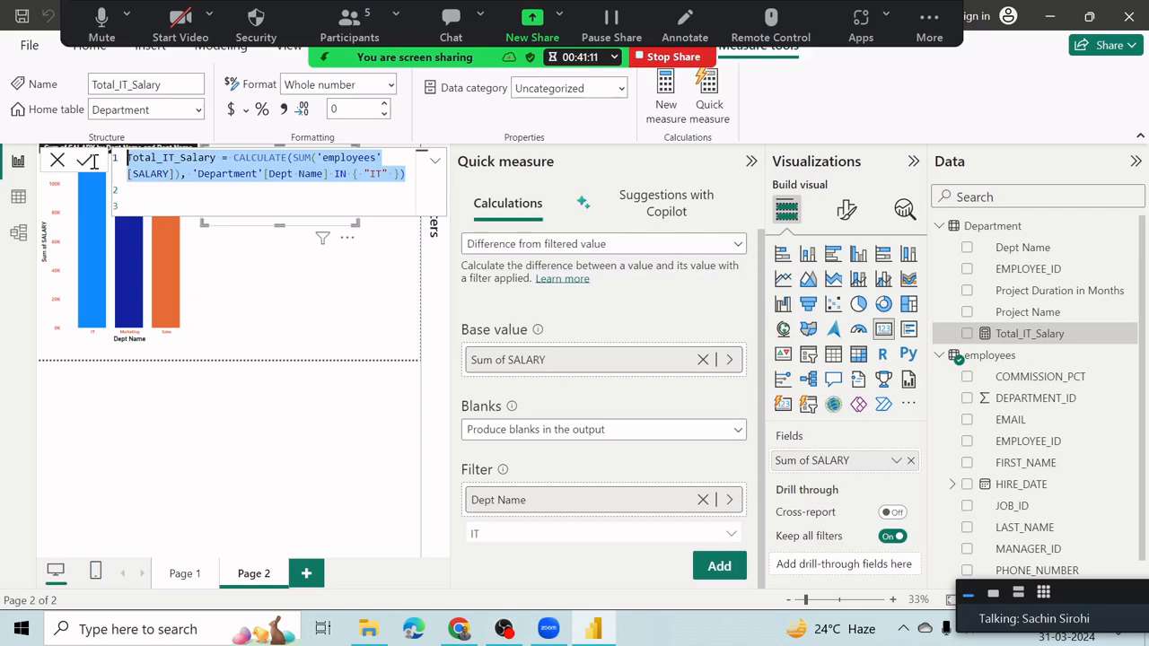
pyautogui.click(450, 20)
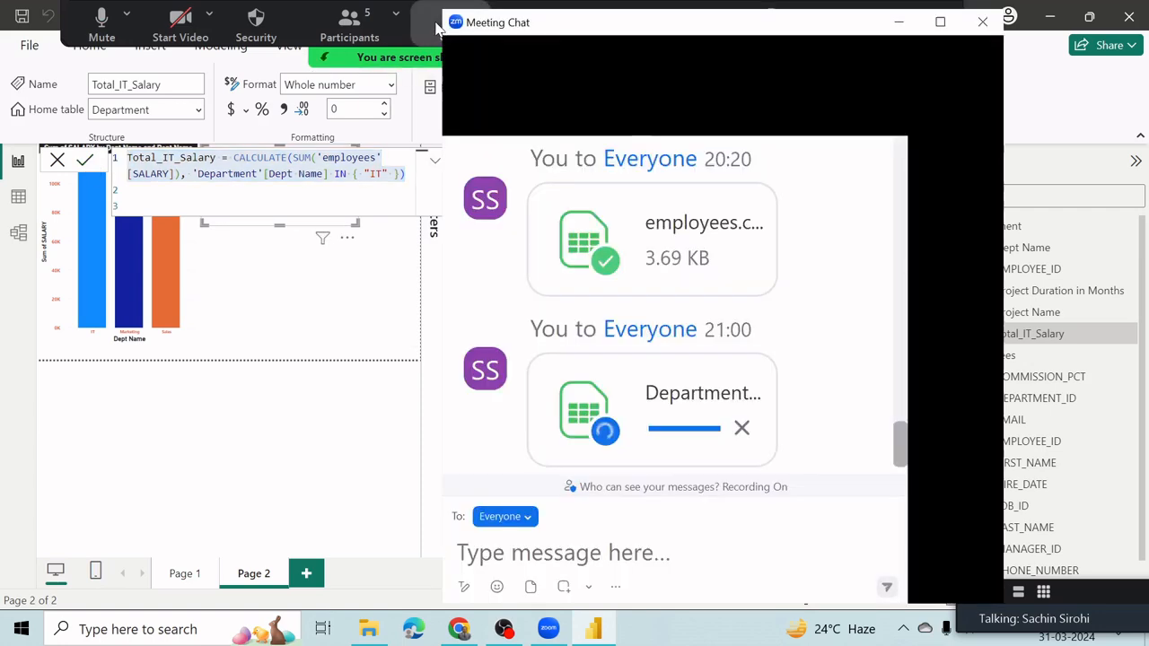
pyautogui.hotkey('ctrl', 'v')
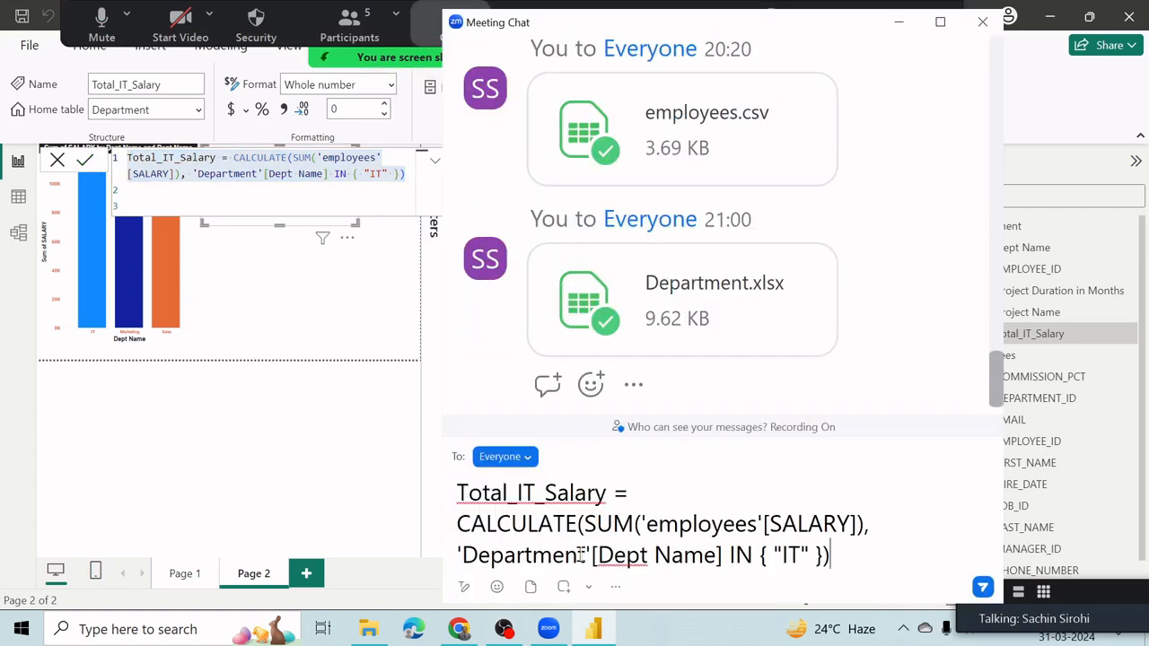
pyautogui.press('Return')
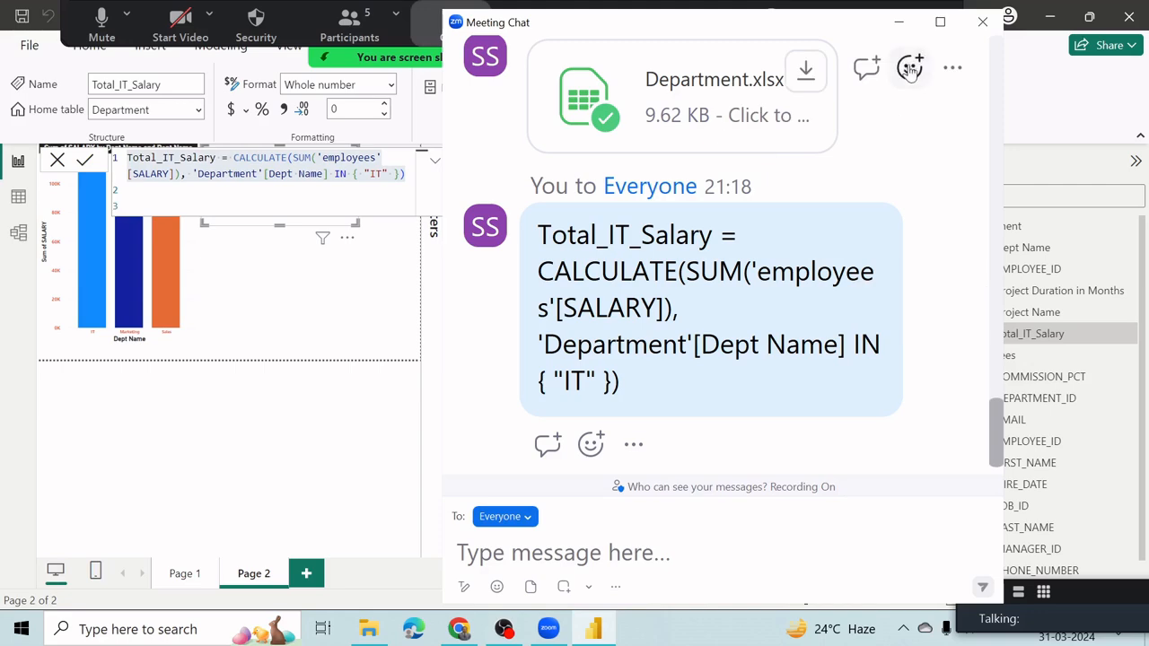
pyautogui.click(983, 21)
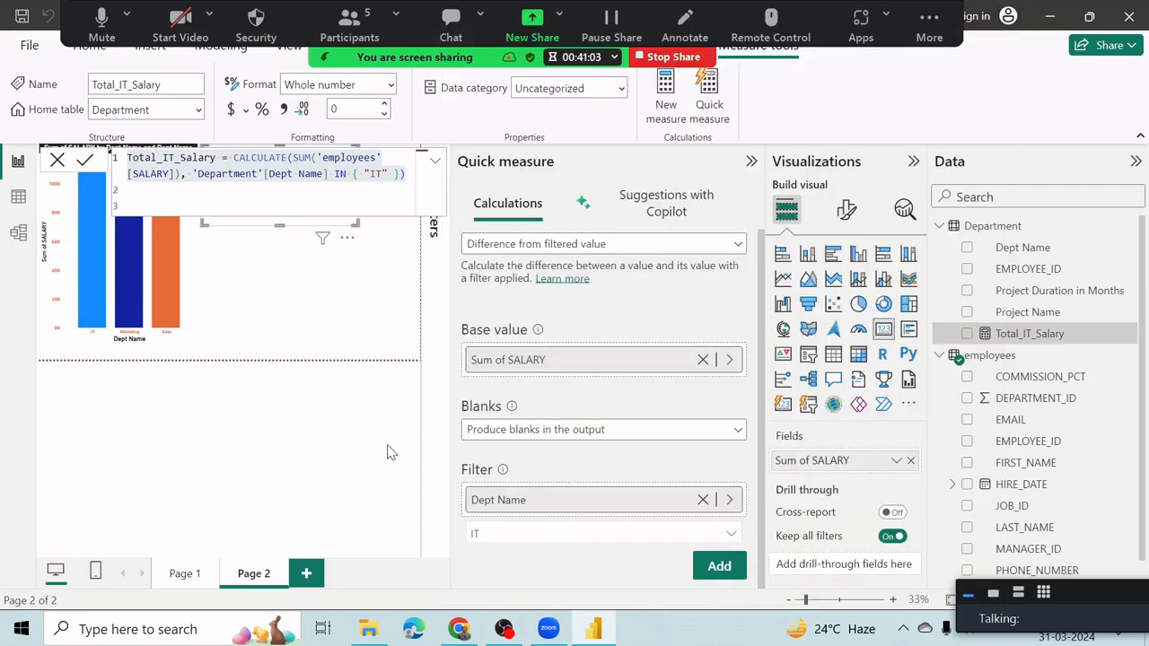
# Collapse the quick measure setup and replace the Sum of SALARY card with an empty Card shortened to about two-fifths of its initial height
pyautogui.click(391, 453)
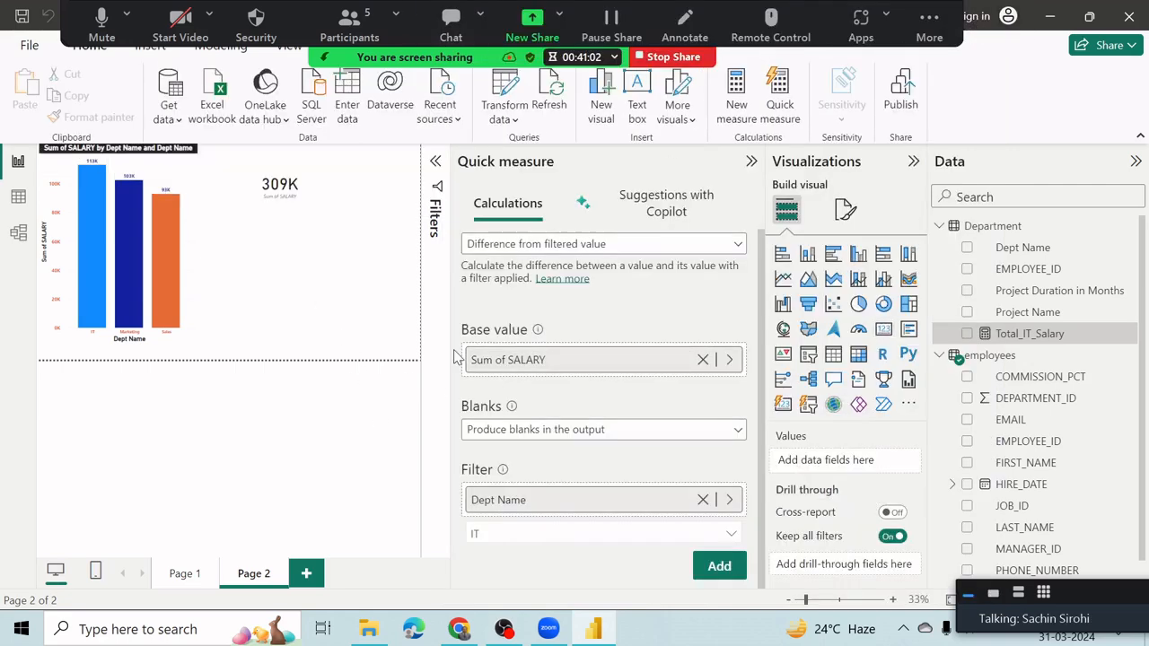
pyautogui.click(749, 163)
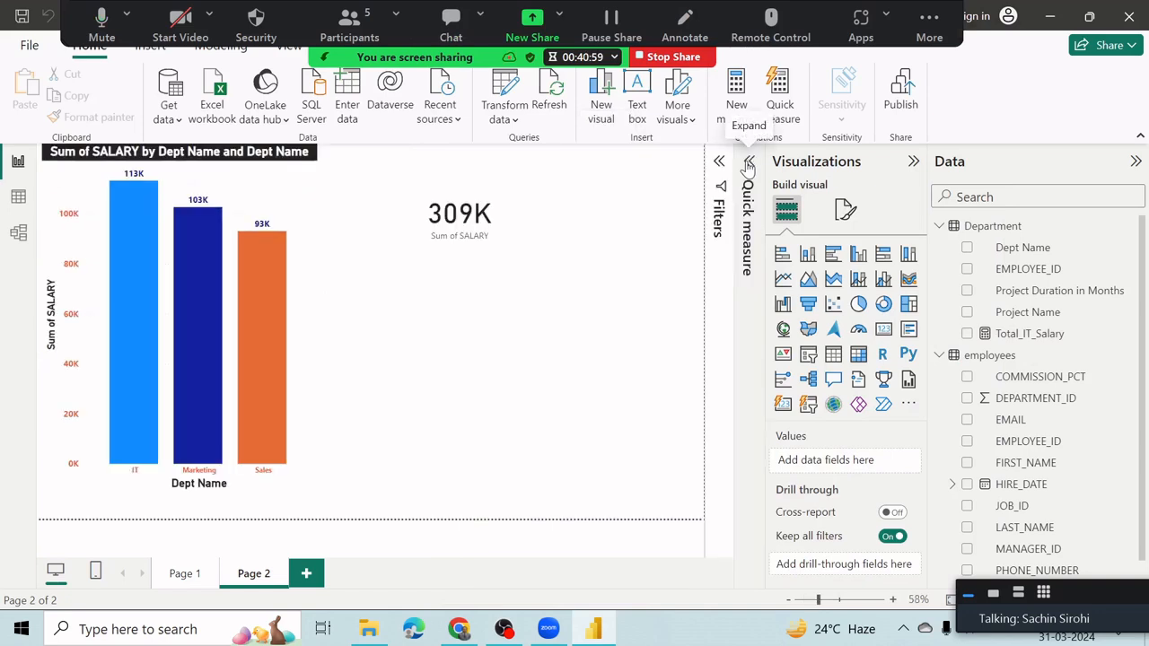
pyautogui.click(504, 207)
pyautogui.press('Delete')
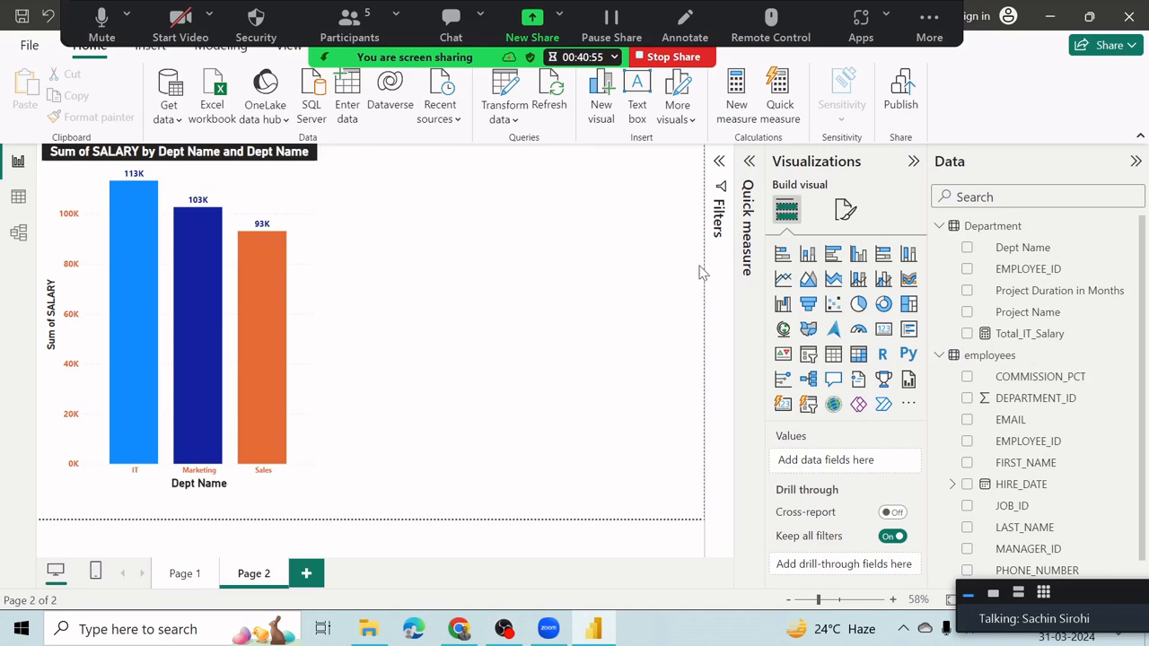
pyautogui.click(892, 332)
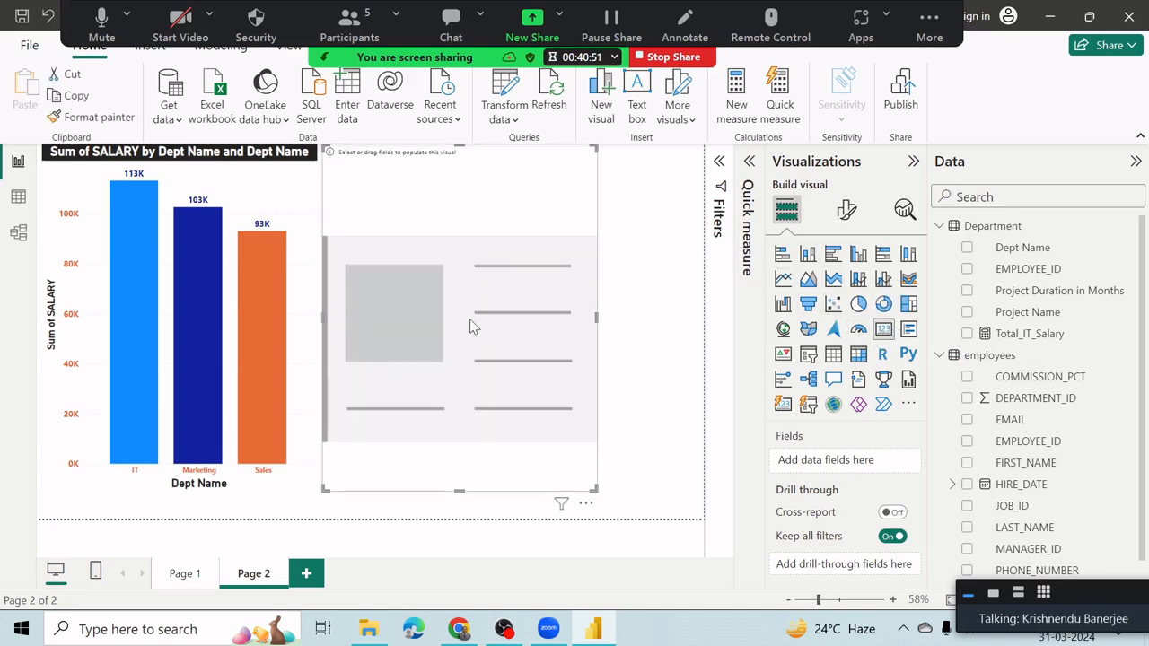
pyautogui.moveTo(458, 483); pyautogui.dragTo(466, 277)
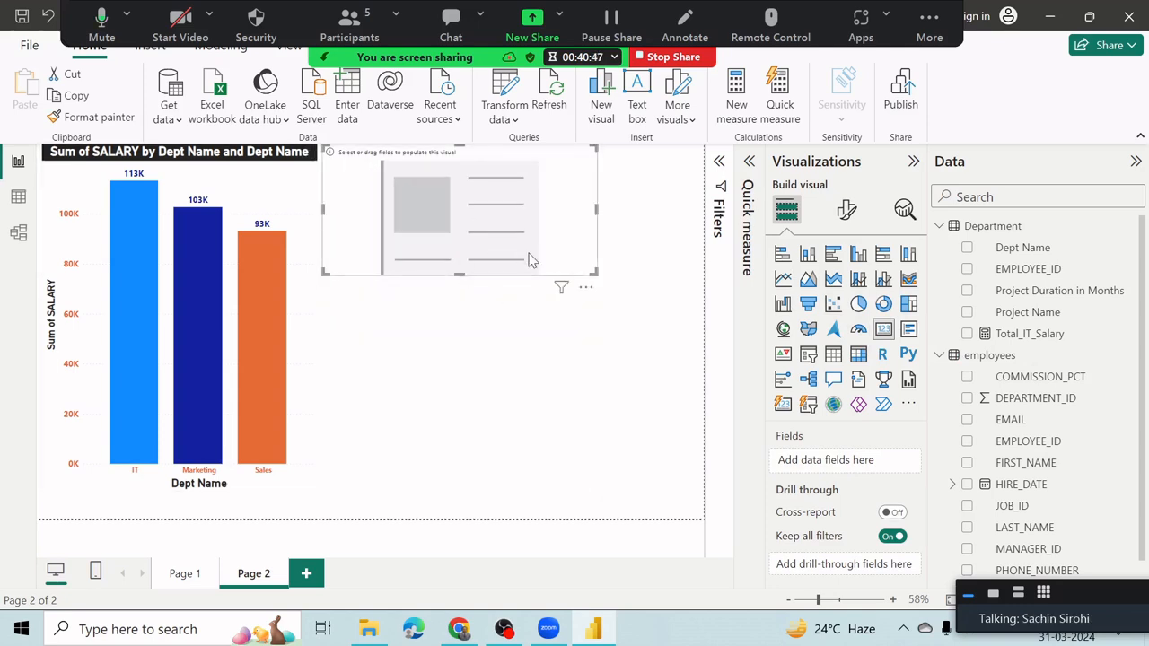
# Populate the empty card with the Total_IT_Salary measure and turn on its title with the text "Total IT Dept. Salary"
pyautogui.click(967, 334)
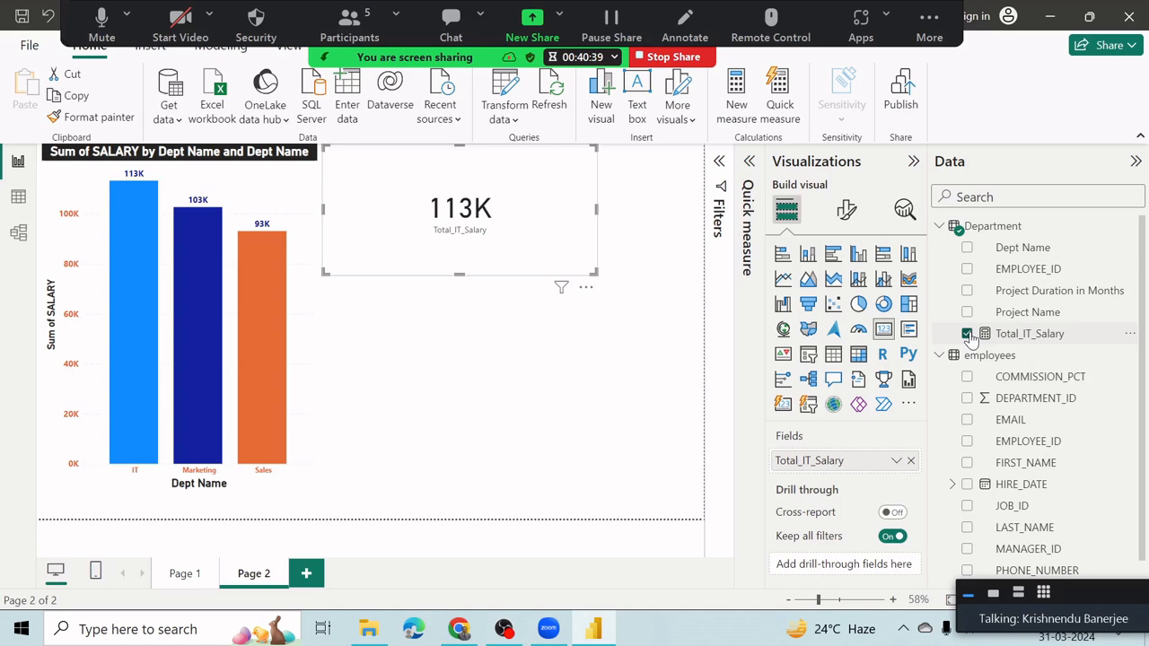
pyautogui.click(849, 215)
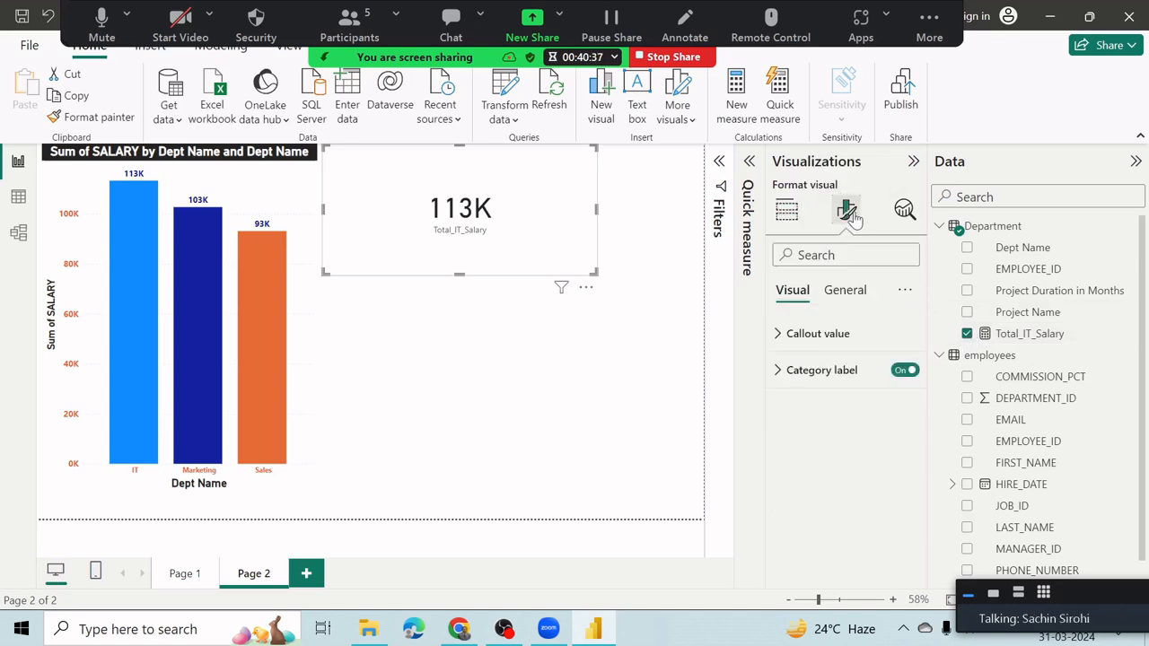
pyautogui.click(835, 290)
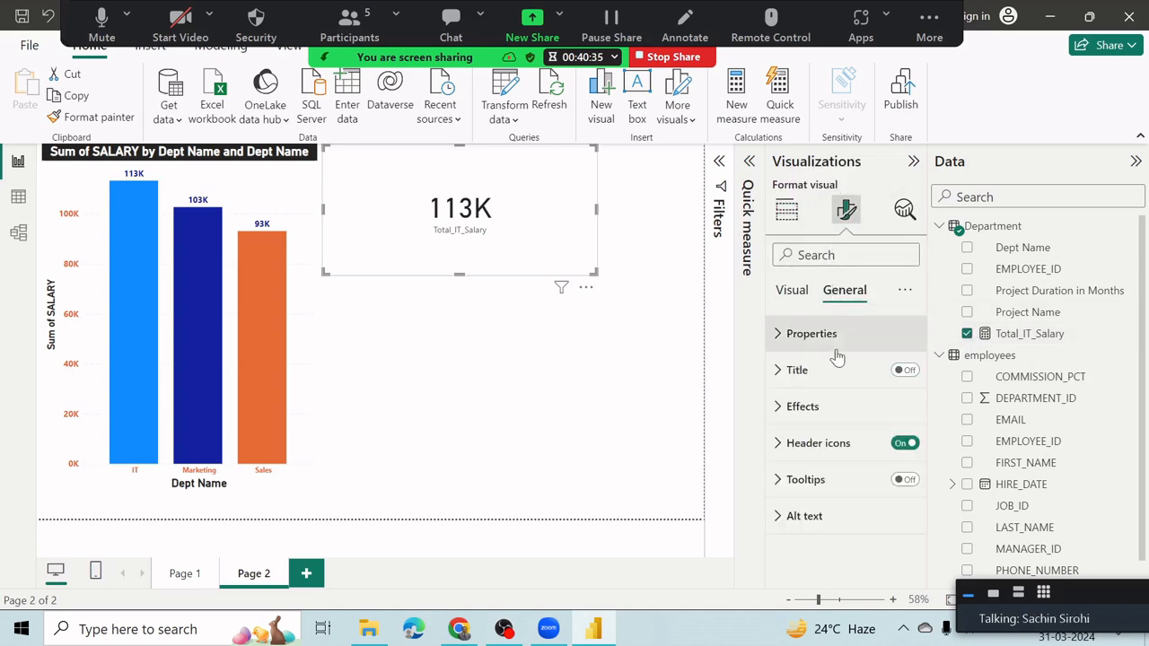
pyautogui.click(903, 372)
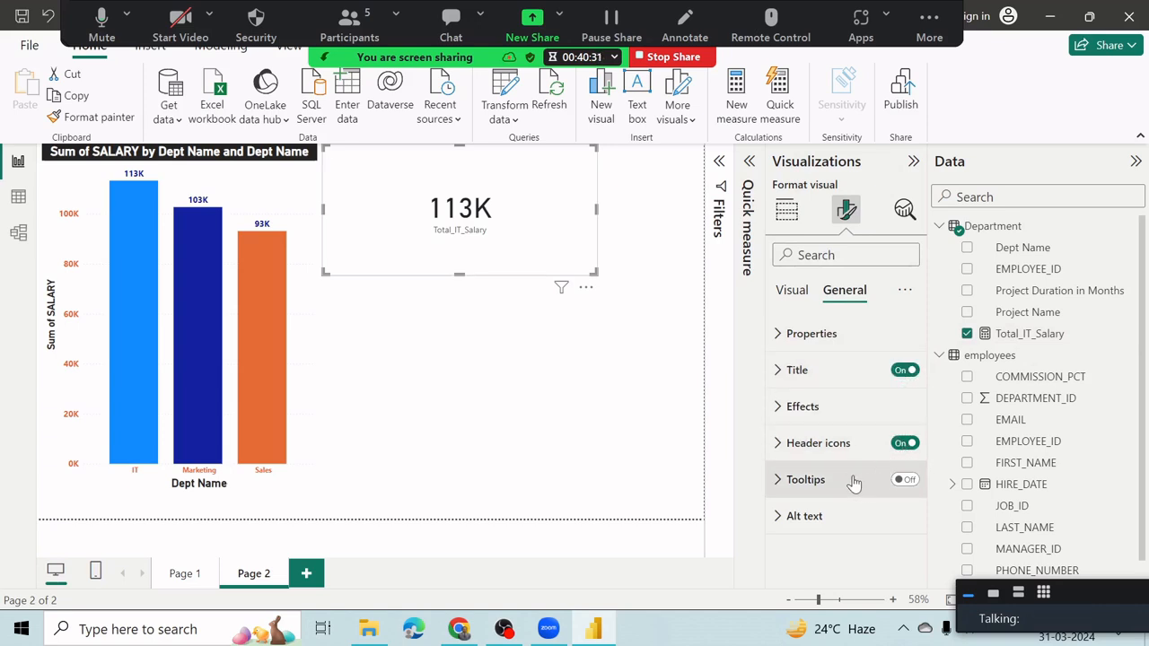
pyautogui.click(778, 371)
pyautogui.click(831, 461)
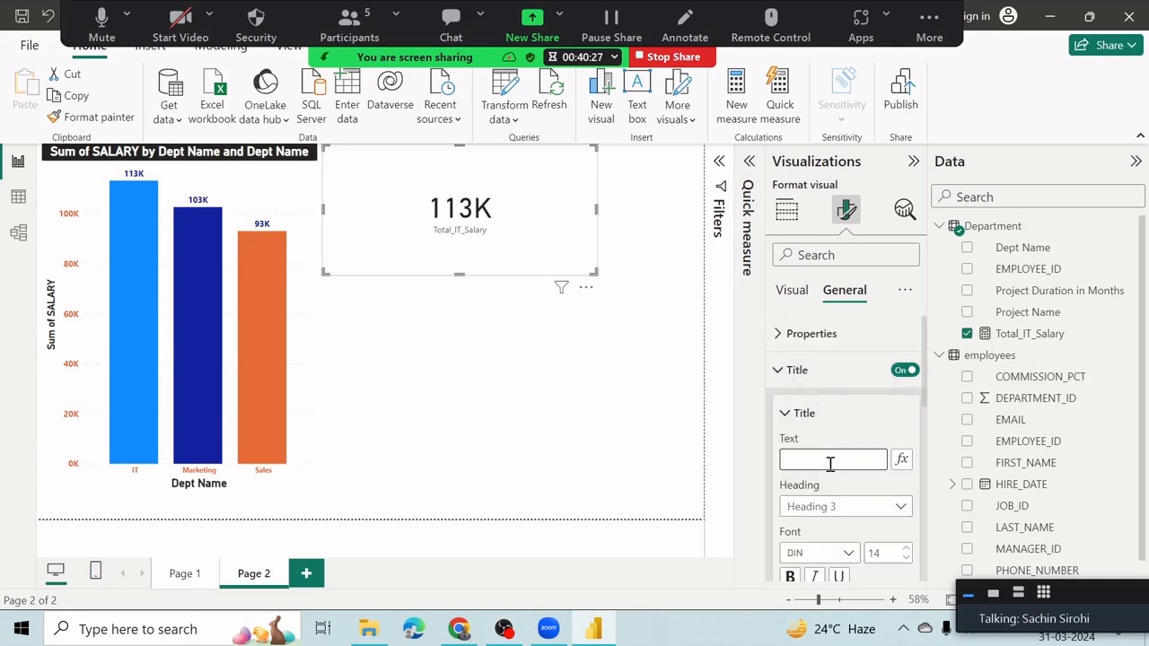
pyautogui.write('Total I')
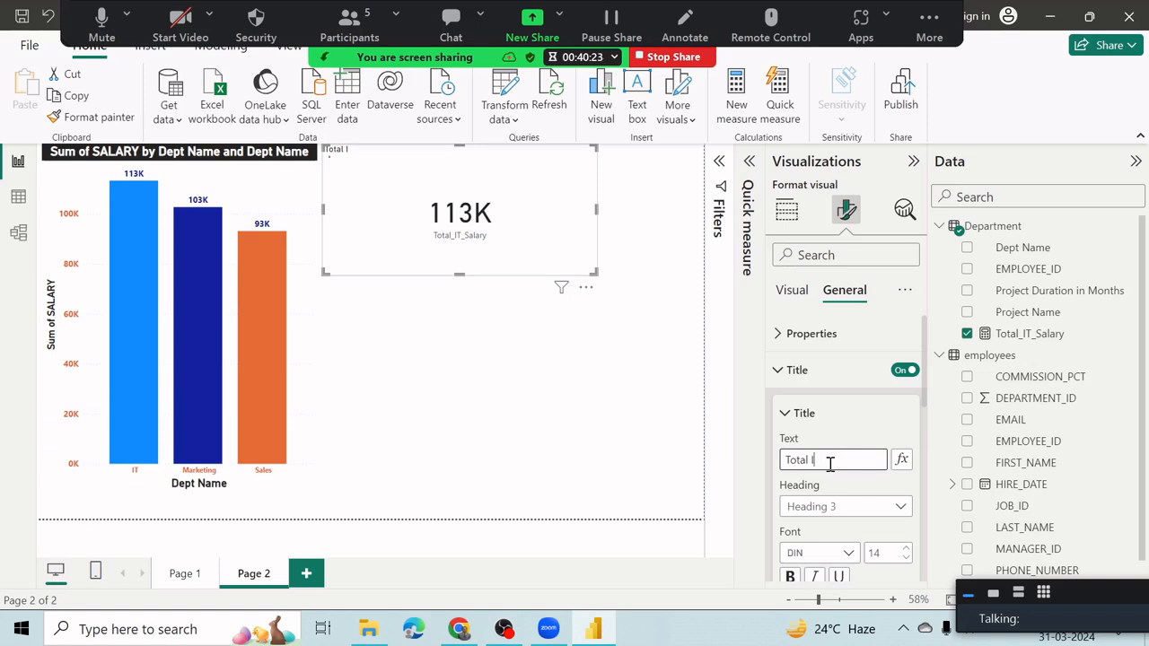
pyautogui.write('T Dept. Salary')
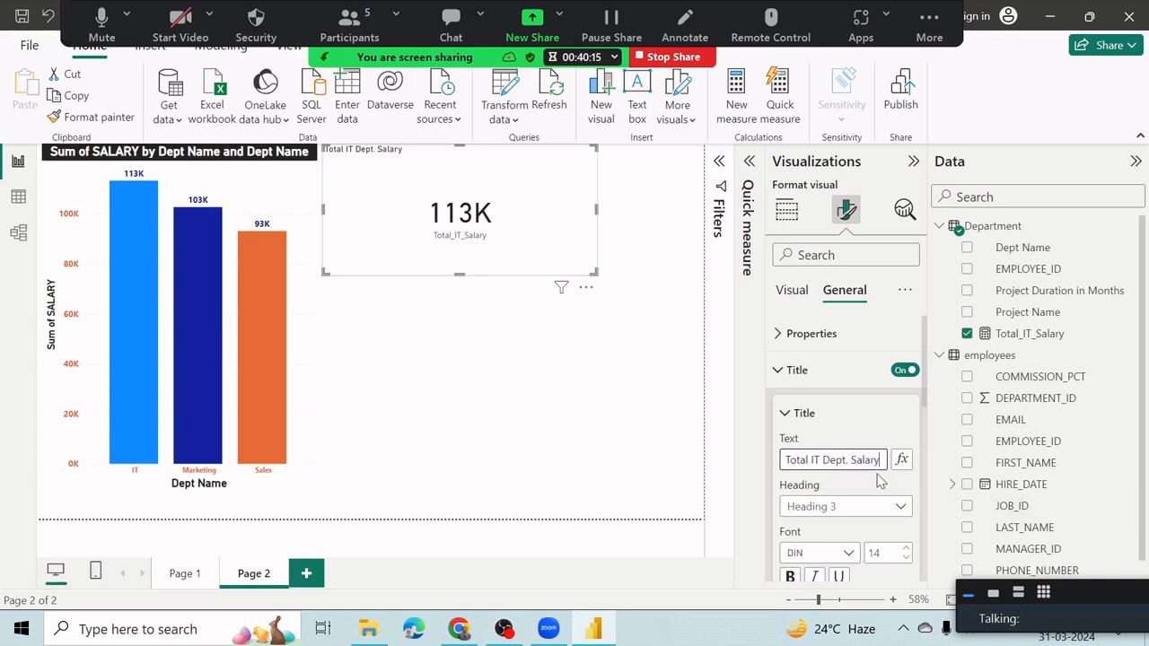
# Set the text color of the card's title to dark blue
pyautogui.scroll(-1, 877, 489)
pyautogui.scroll(-1, 877, 497)
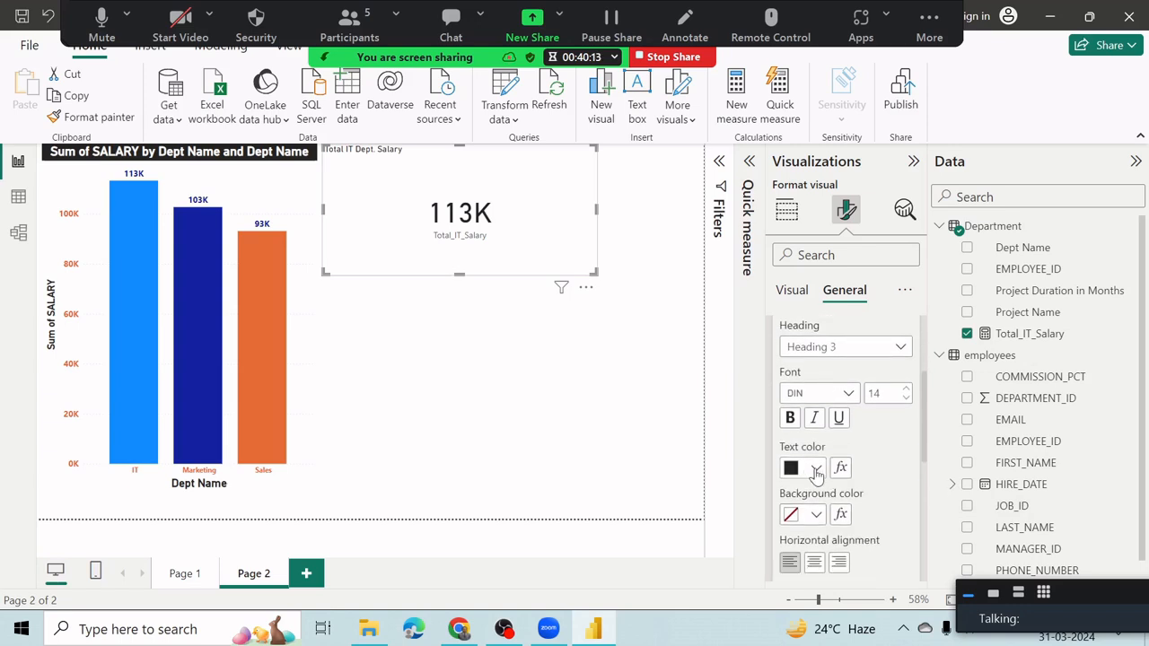
pyautogui.click(818, 469)
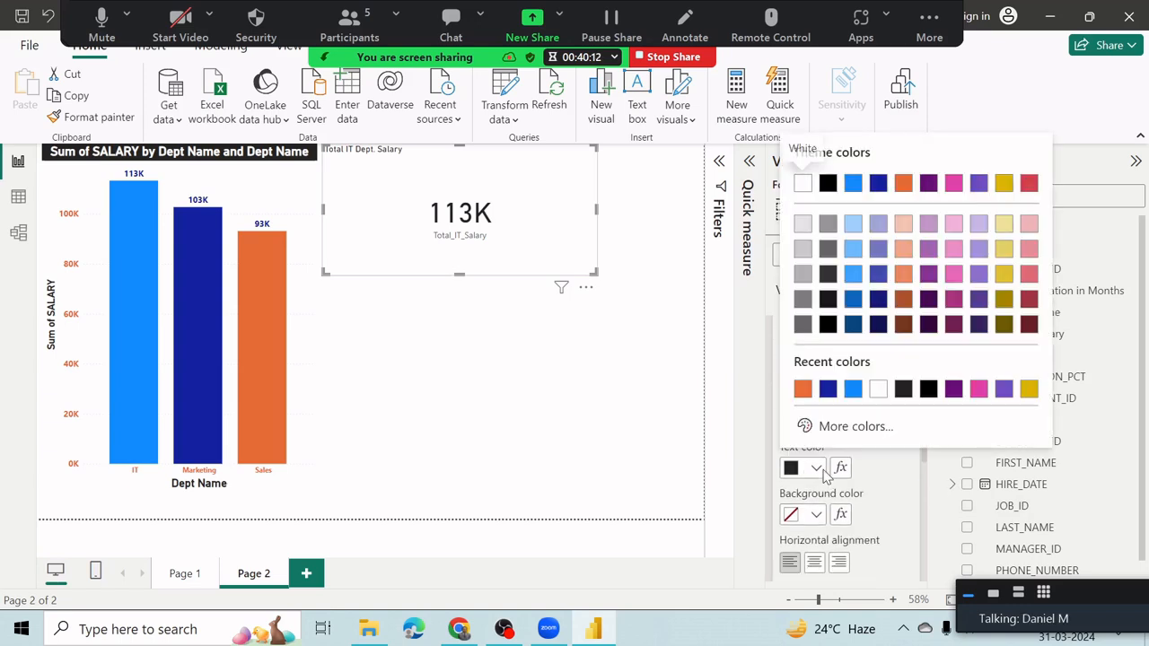
pyautogui.click(827, 392)
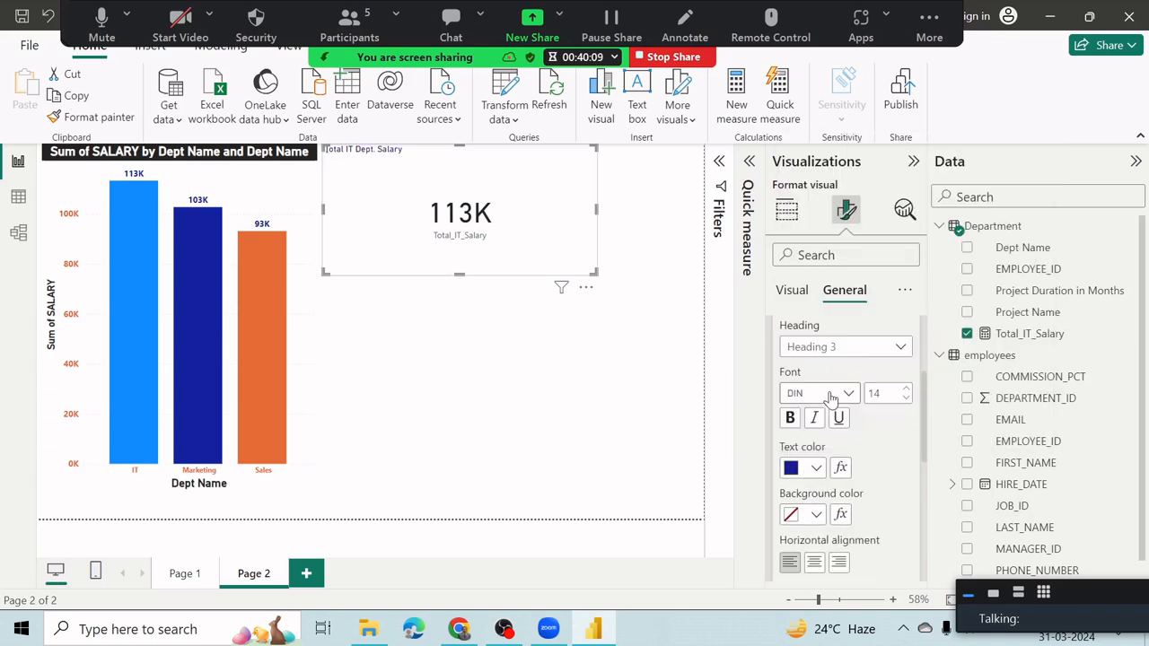
# Give the card's title white text on a dark blue background
pyautogui.scroll(-1, 832, 398)
pyautogui.click(816, 428)
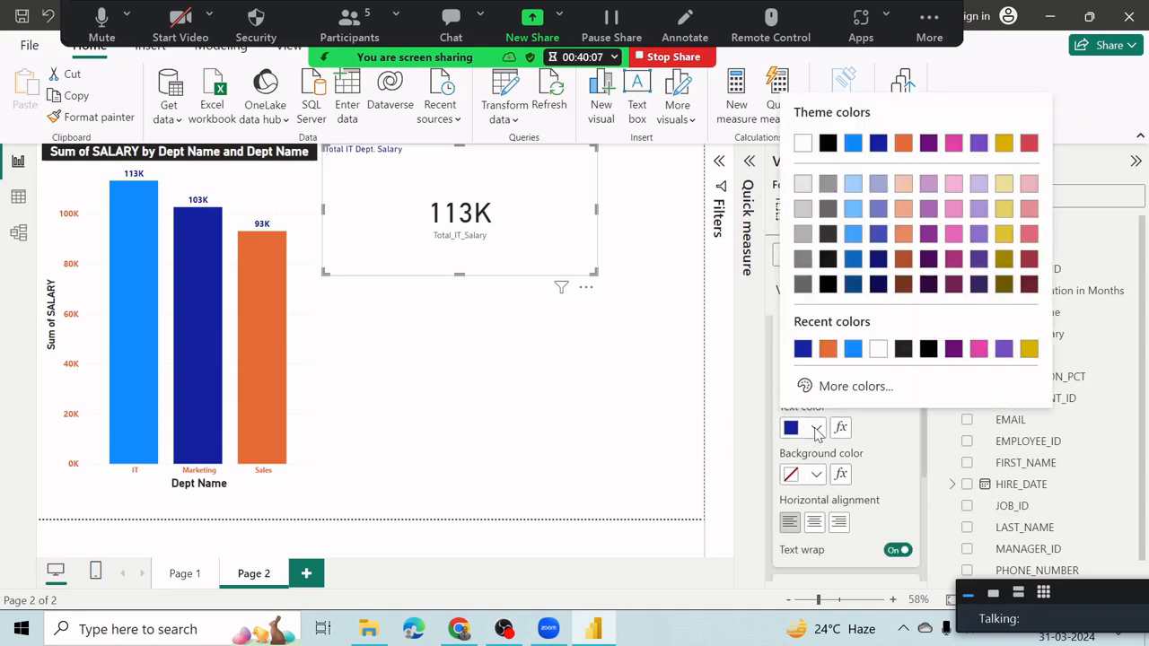
pyautogui.click(878, 349)
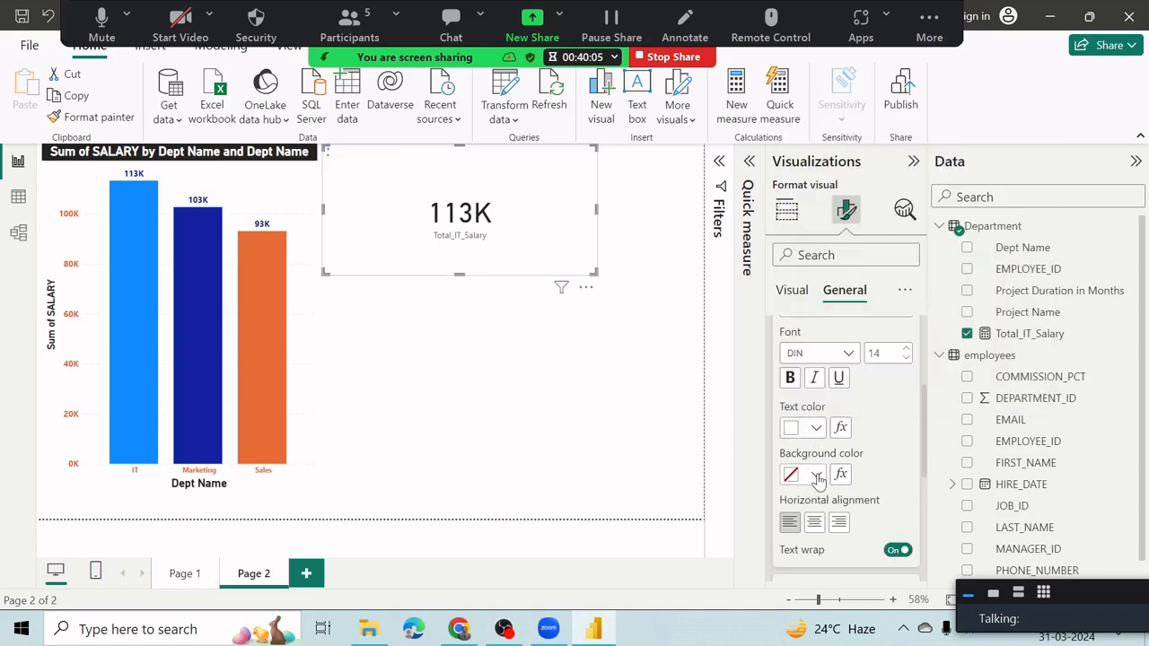
pyautogui.click(817, 475)
pyautogui.click(828, 352)
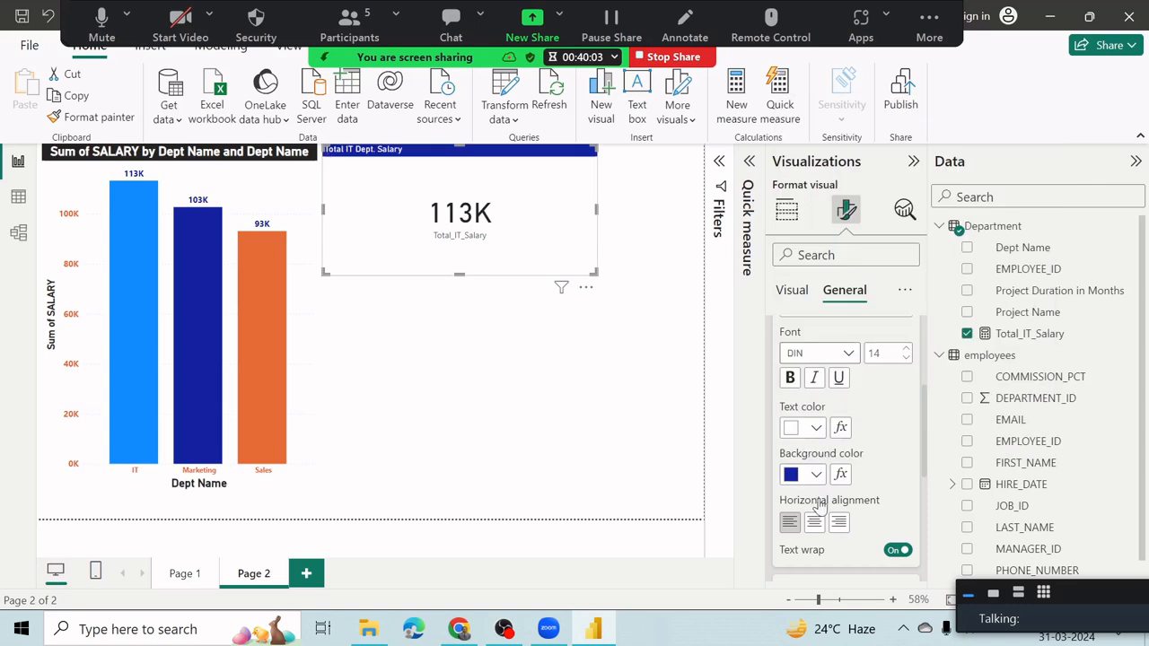
# Center the card's title, make it bold and set its font size to 19
pyautogui.click(814, 523)
pyautogui.click(790, 377)
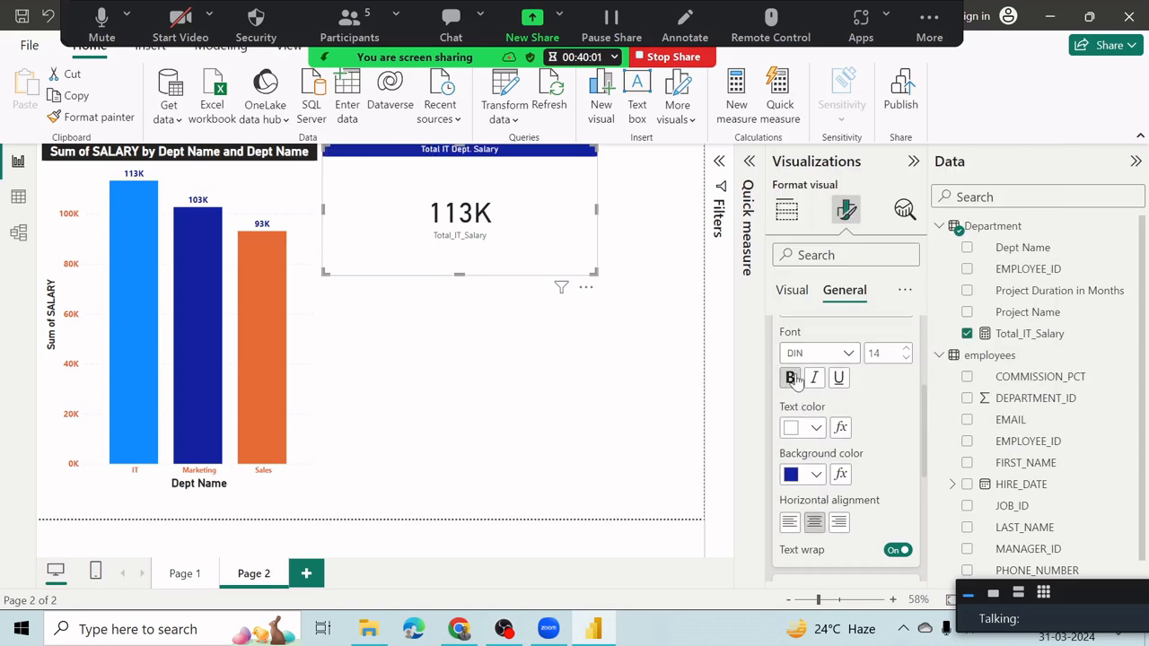
pyautogui.click(908, 351)
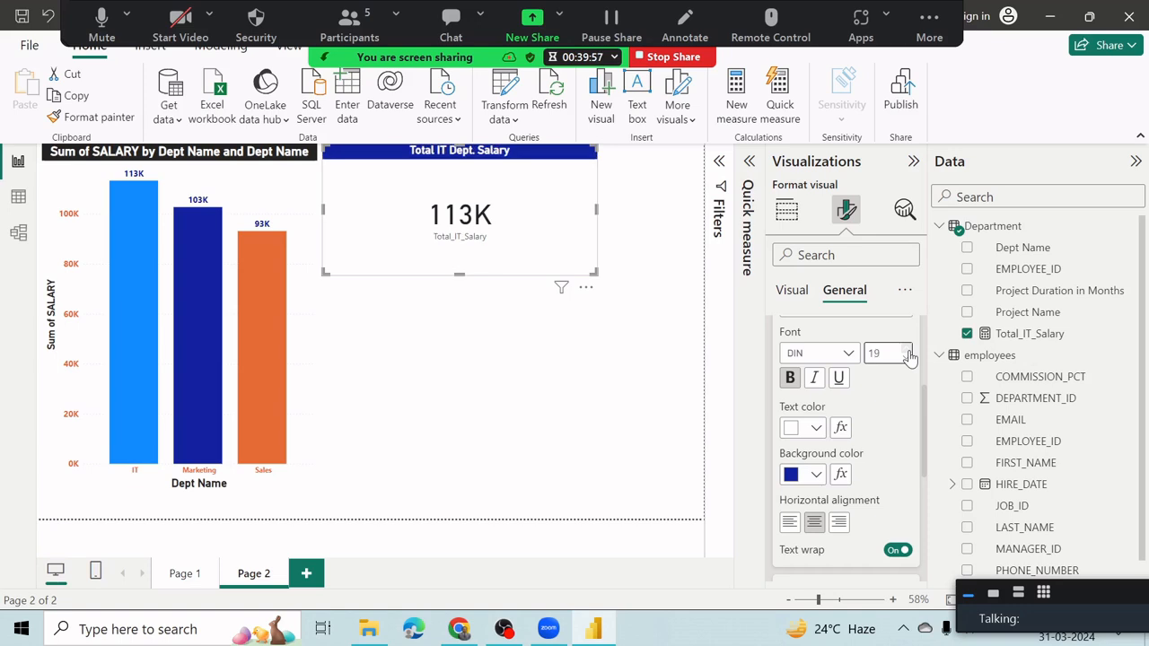
pyautogui.scroll(-3, 882, 444)
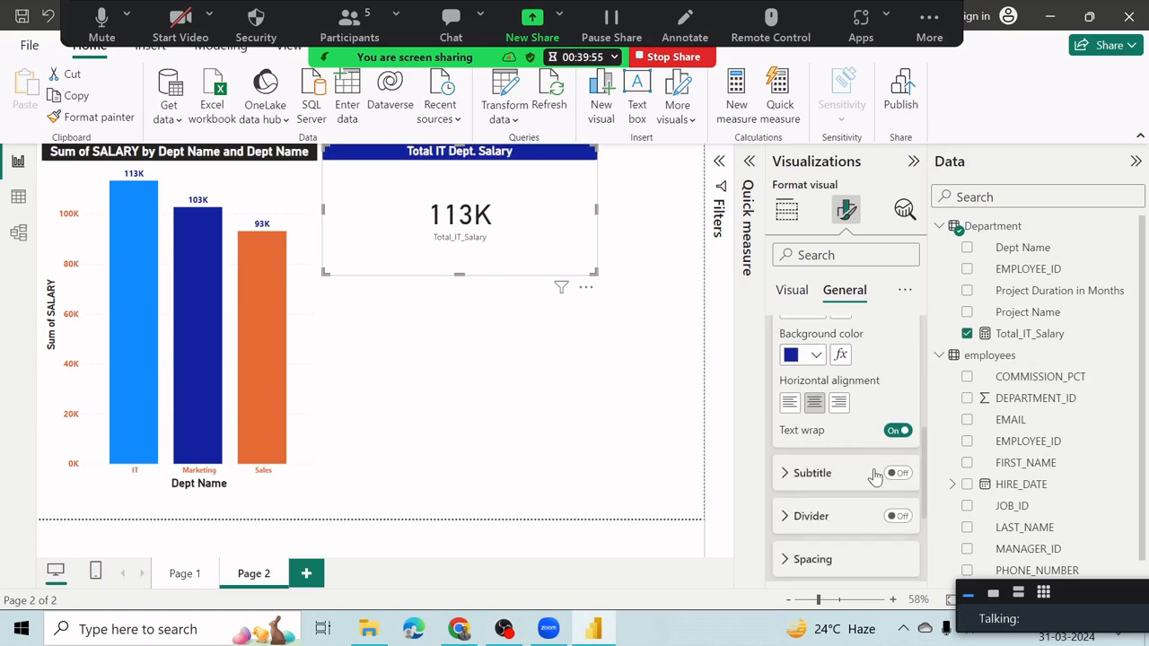
pyautogui.scroll(-4, 875, 485)
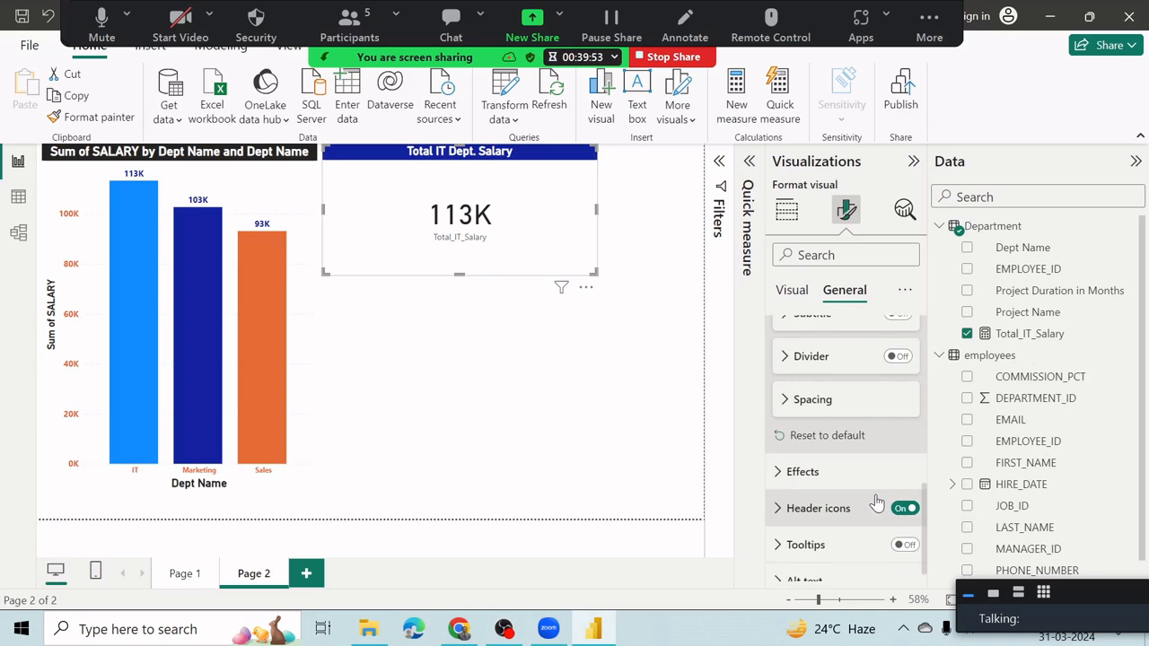
pyautogui.scroll(10, 871, 494)
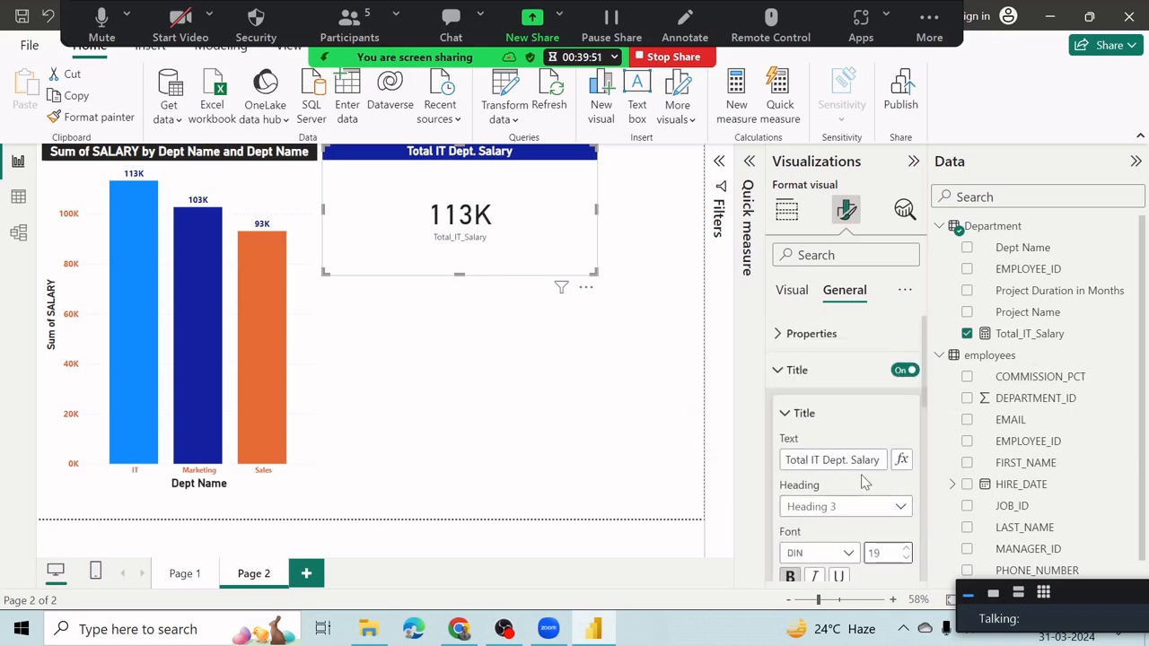
pyautogui.click(785, 413)
# Turn off the card's category label and shrink the card to about 330 wide and 209 high
pyautogui.click(792, 297)
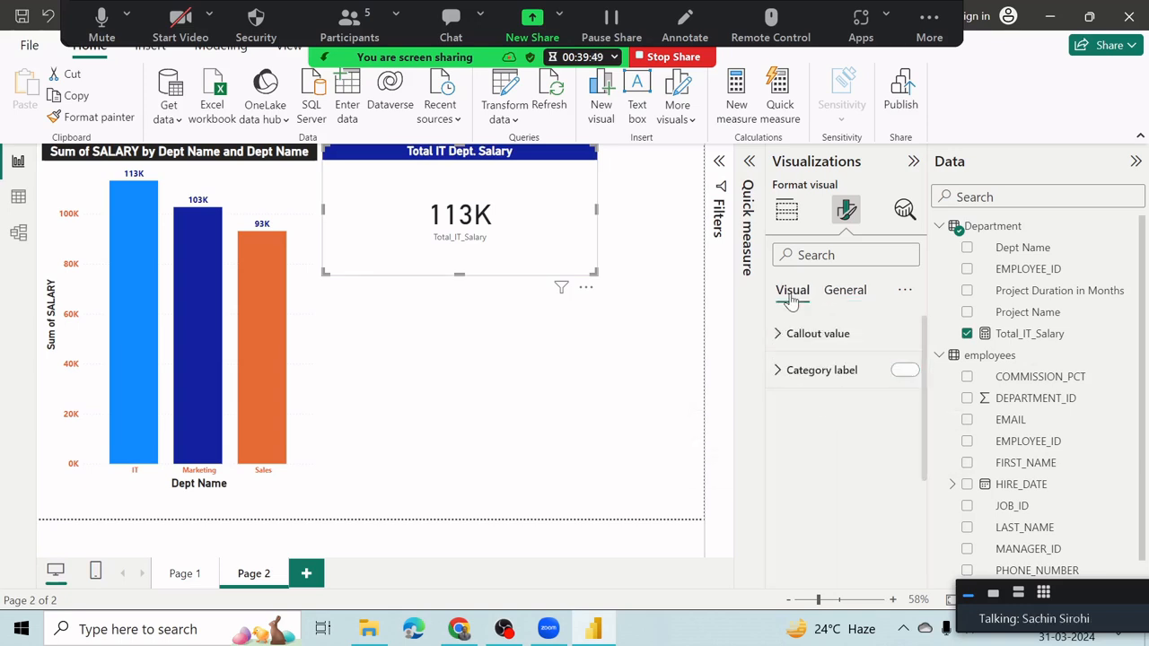
pyautogui.click(911, 374)
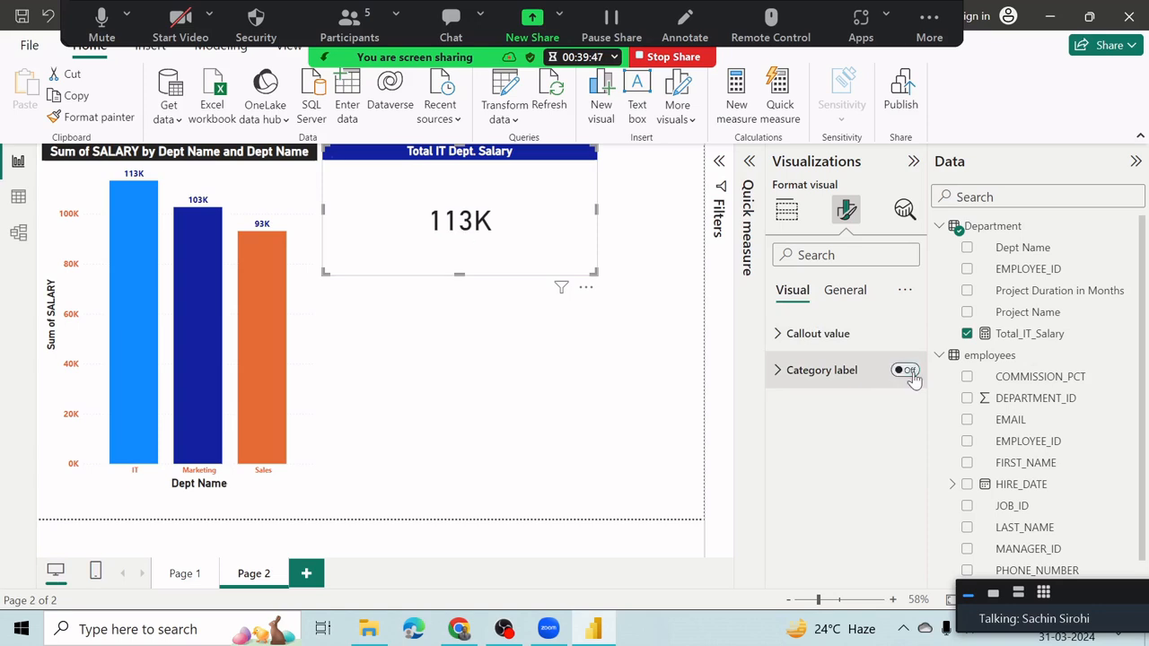
pyautogui.moveTo(595, 272); pyautogui.dragTo(493, 254)
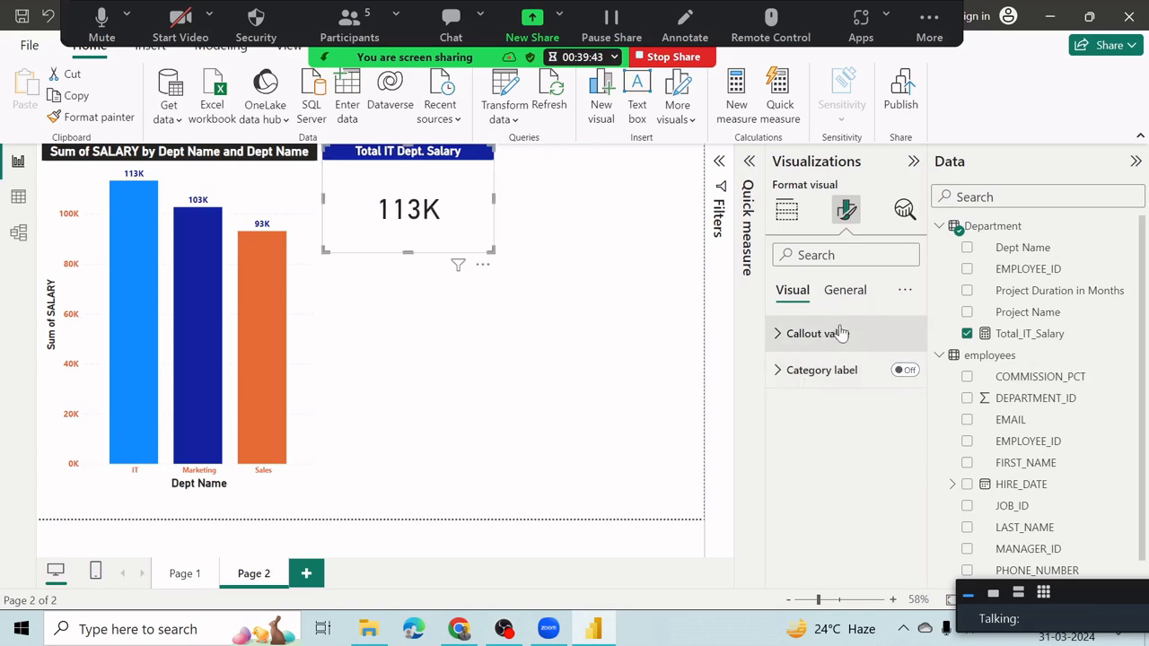
# Examine the card's callout value options and its general size, position, padding and title settings
pyautogui.click(778, 334)
pyautogui.scroll(-3, 875, 459)
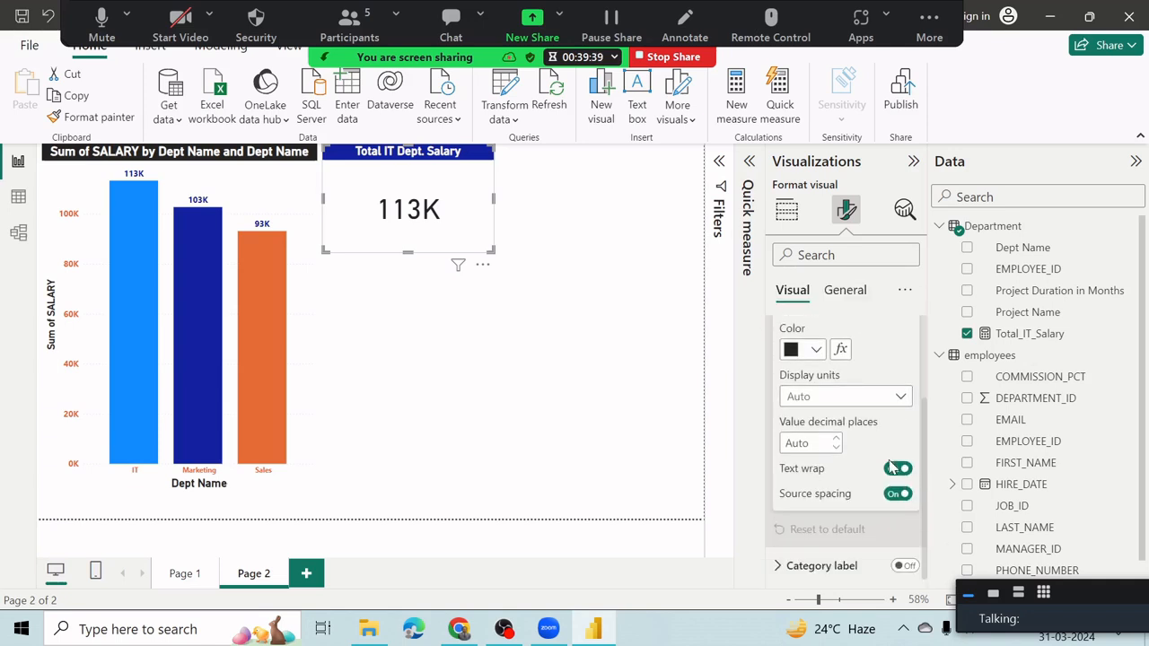
pyautogui.scroll(3, 892, 468)
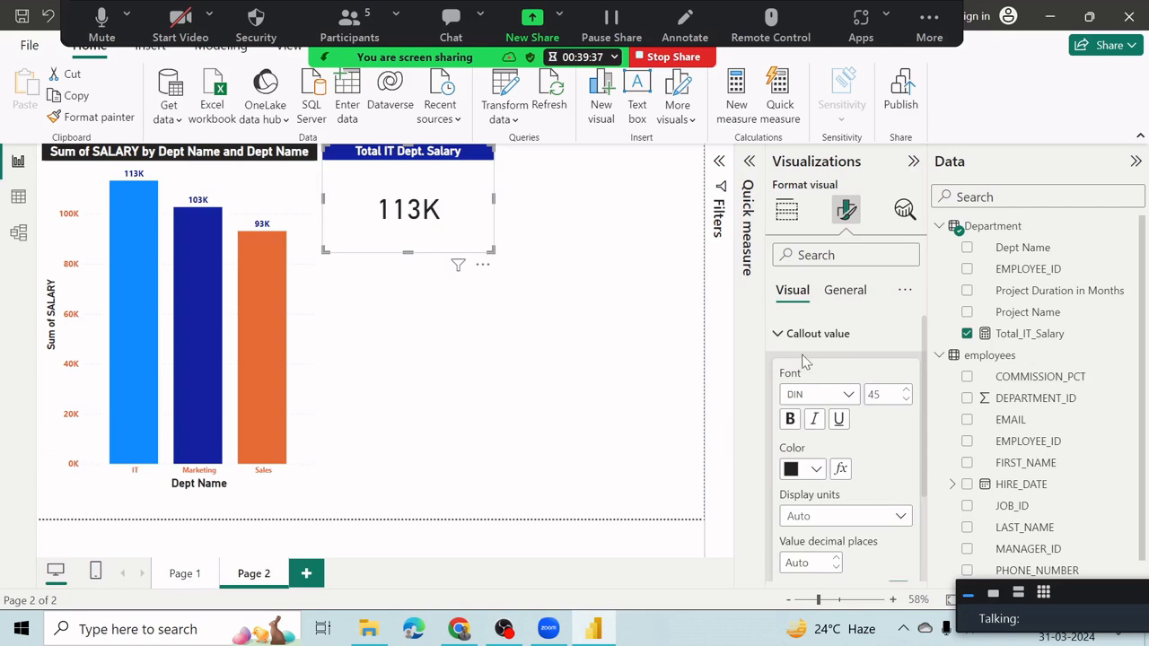
pyautogui.click(777, 334)
pyautogui.click(845, 291)
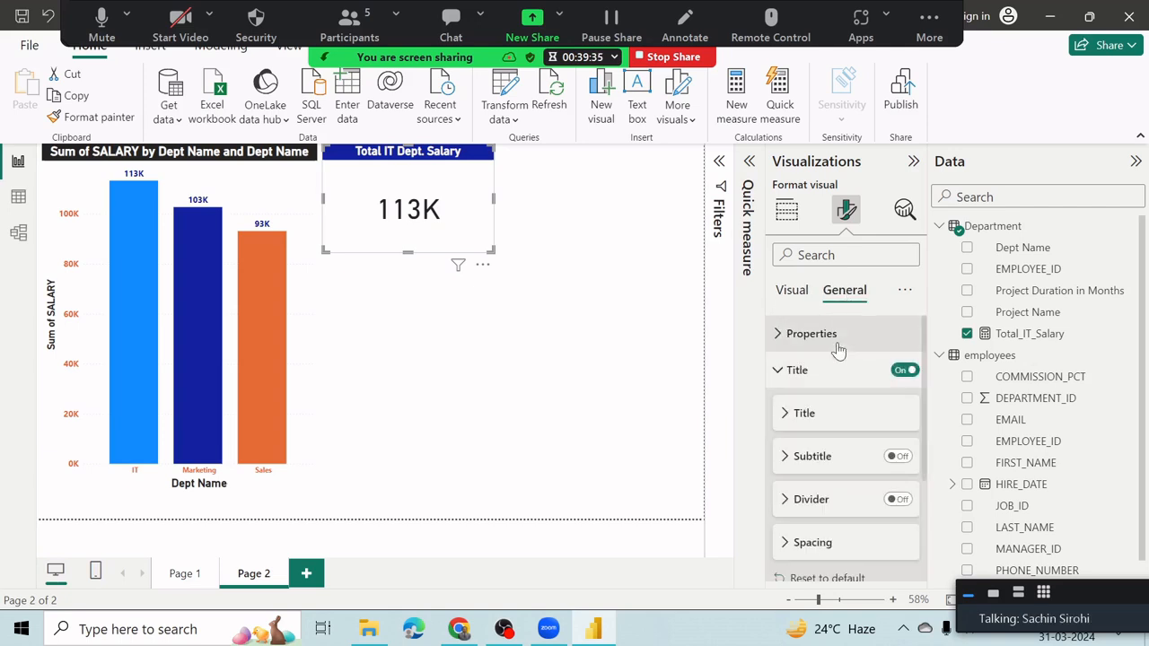
pyautogui.scroll(-1, 842, 405)
pyautogui.scroll(-3, 842, 421)
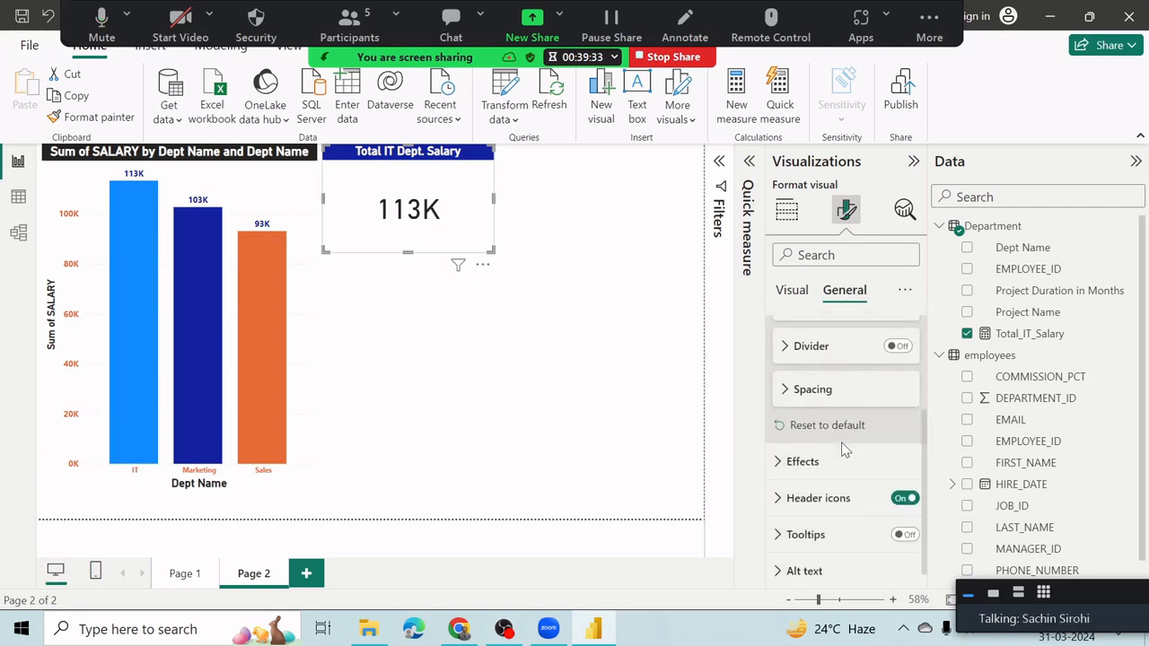
pyautogui.scroll(3, 850, 487)
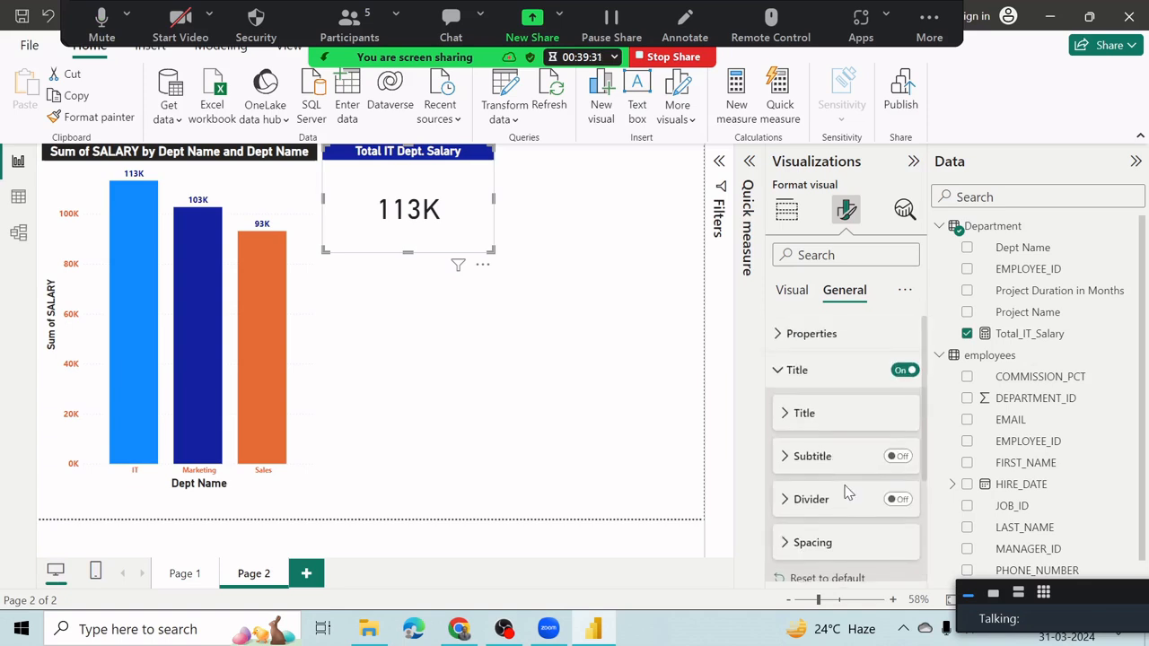
pyautogui.click(780, 333)
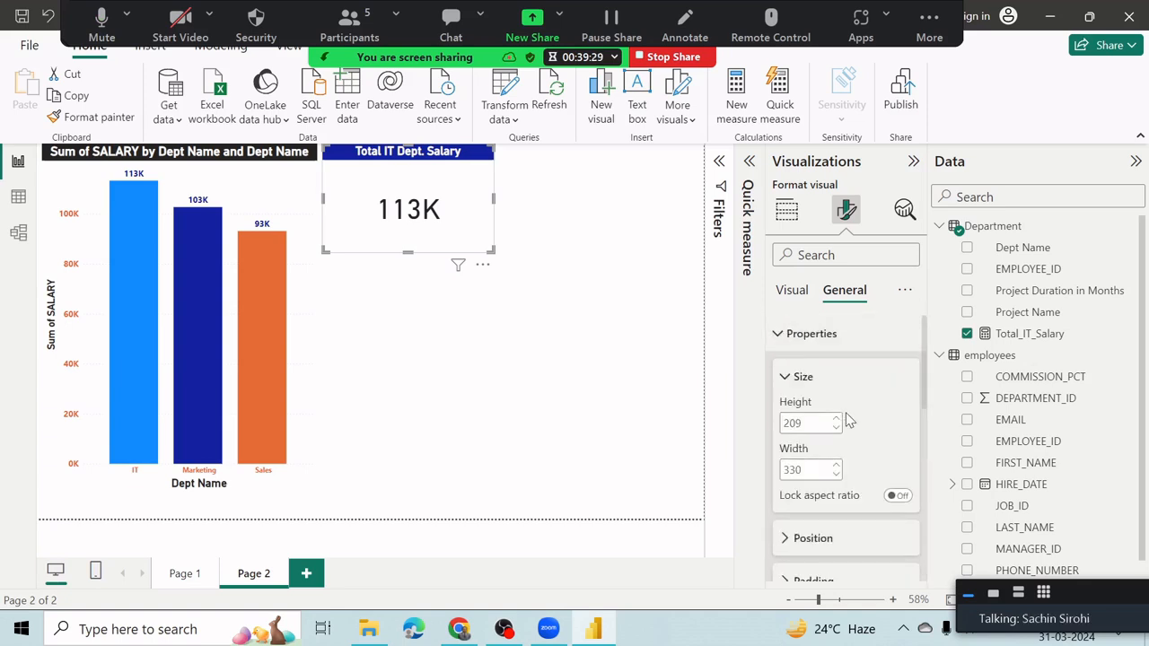
pyautogui.scroll(-2, 848, 423)
pyautogui.scroll(-1, 858, 454)
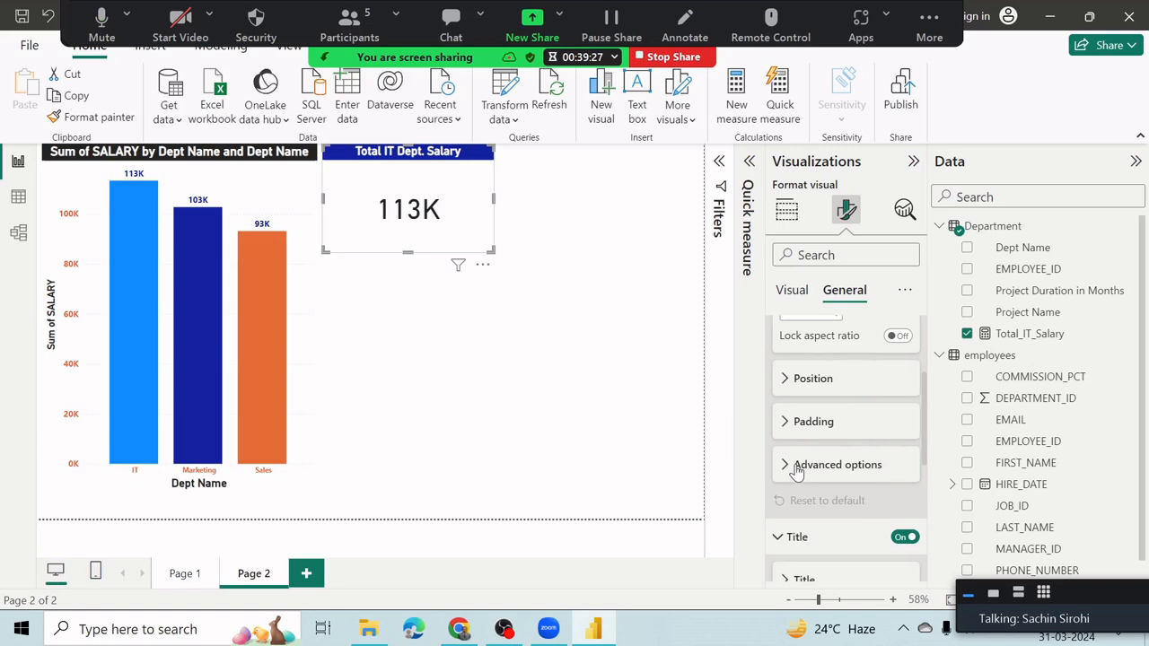
pyautogui.scroll(-2, 794, 471)
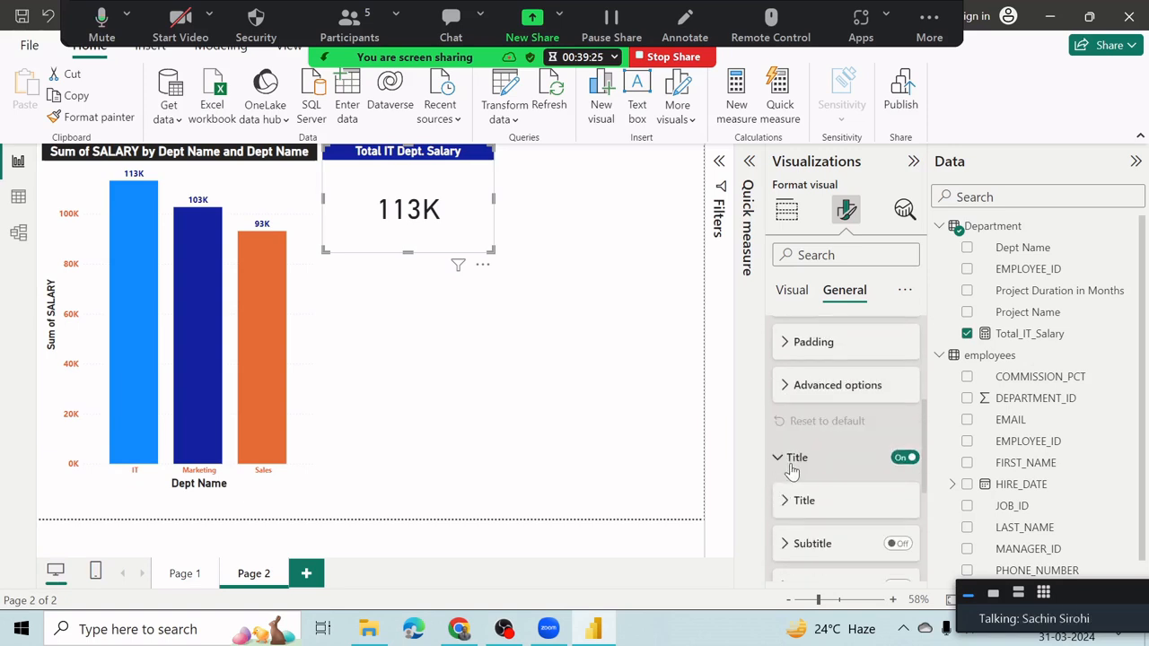
pyautogui.scroll(2, 791, 469)
pyautogui.scroll(4, 791, 469)
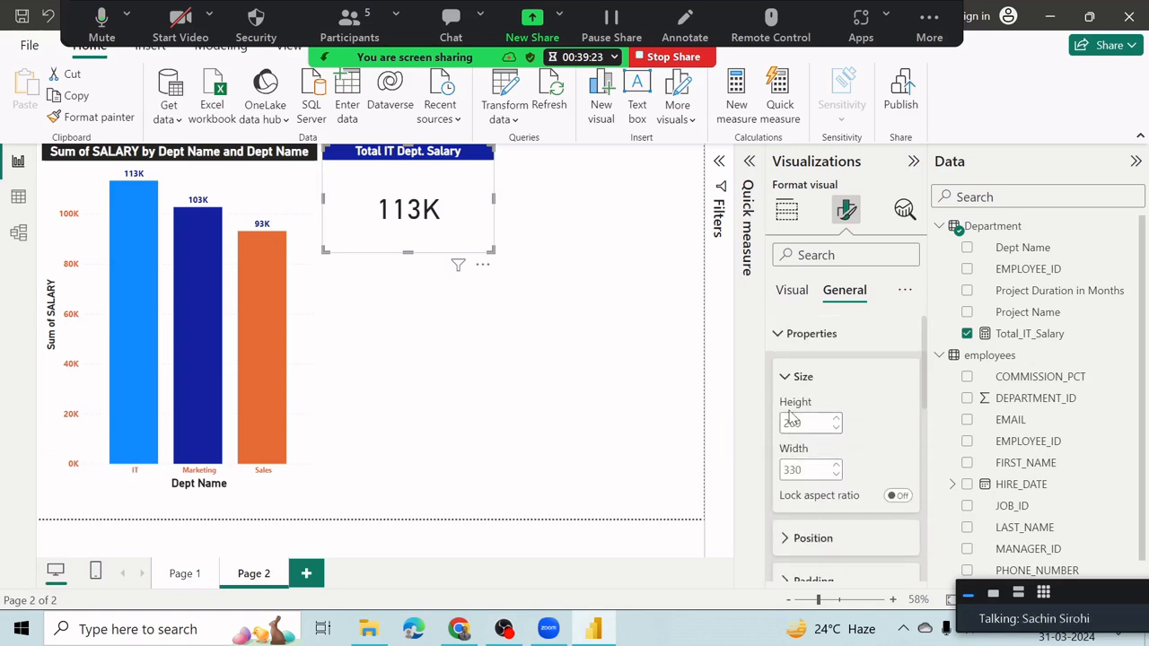
pyautogui.click(785, 376)
pyautogui.click(779, 334)
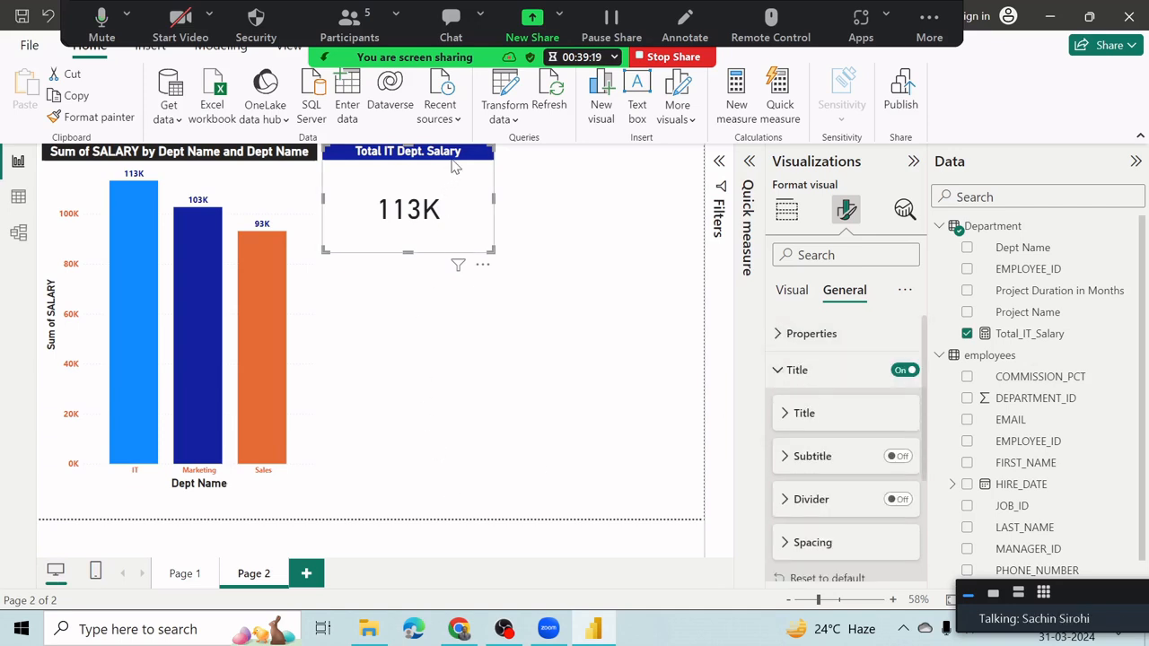
pyautogui.click(554, 224)
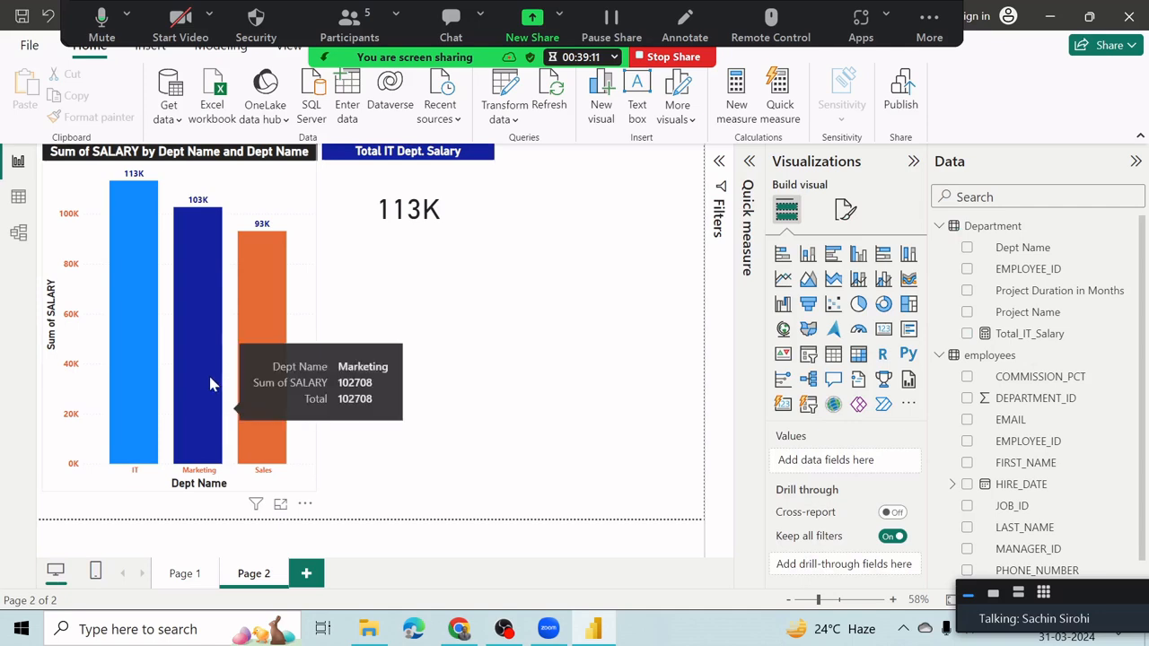
pyautogui.click(404, 152)
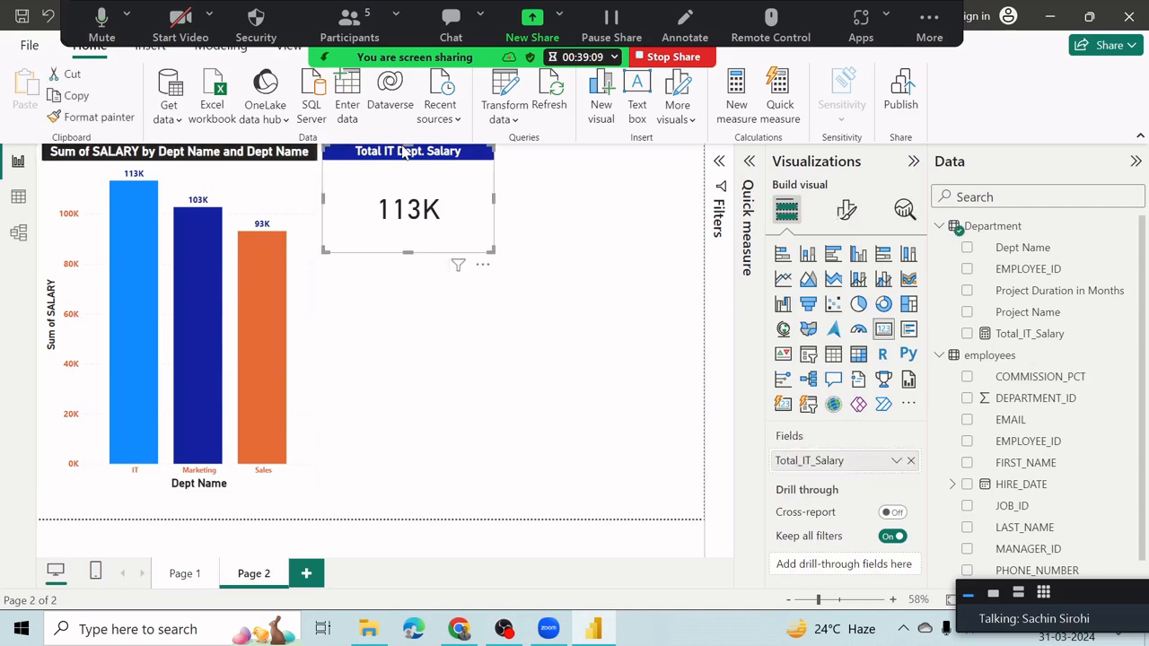
pyautogui.click(575, 255)
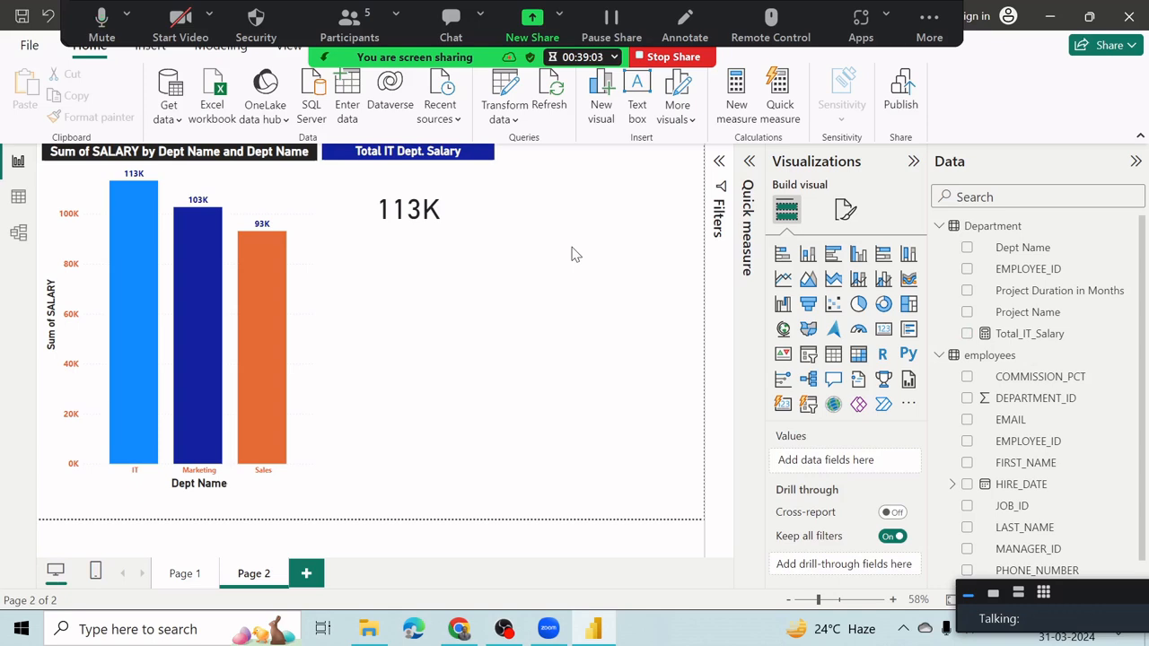
# Create a new measure in the Department table and name it Total_Marketing_Salary in its formula
pyautogui.click(738, 101)
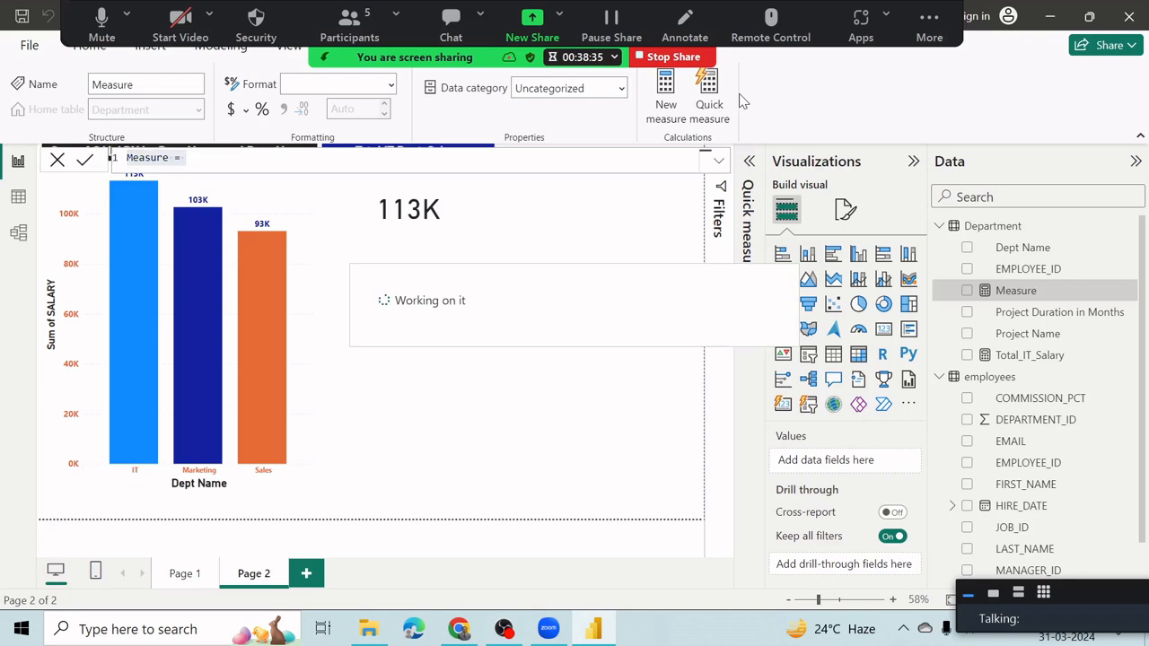
pyautogui.doubleClick(170, 159)
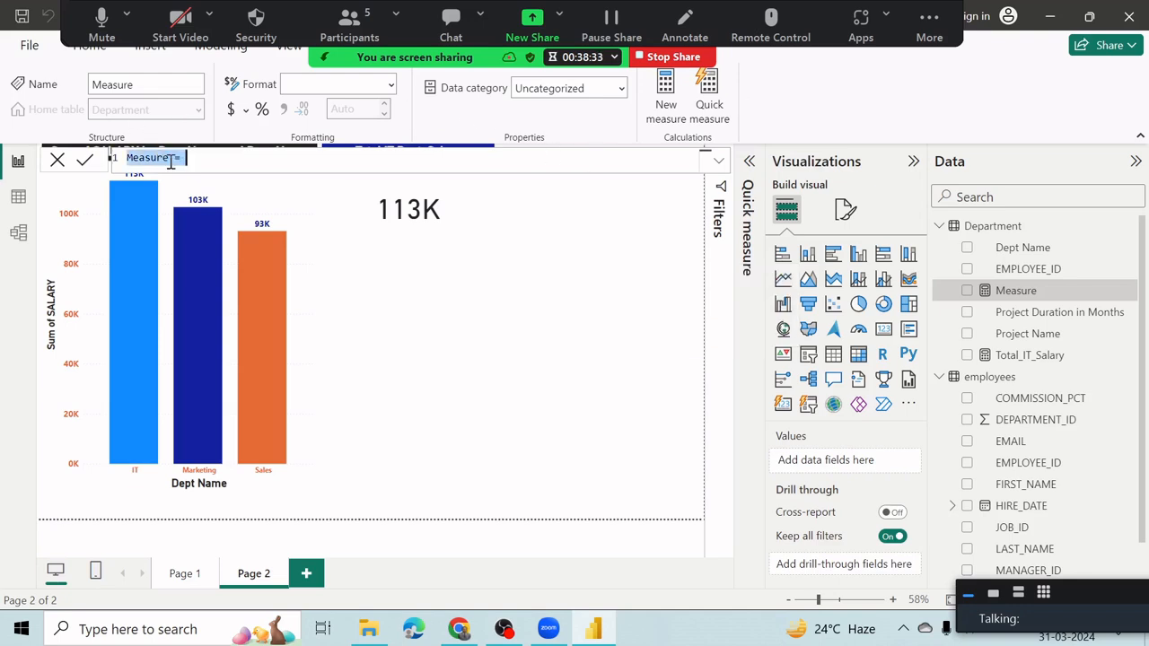
pyautogui.press('BackSpace')
pyautogui.press('BackSpace')
pyautogui.press('BackSpace')
pyautogui.press('BackSpace')
pyautogui.press('BackSpace')
pyautogui.press('BackSpace')
pyautogui.press('BackSpace')
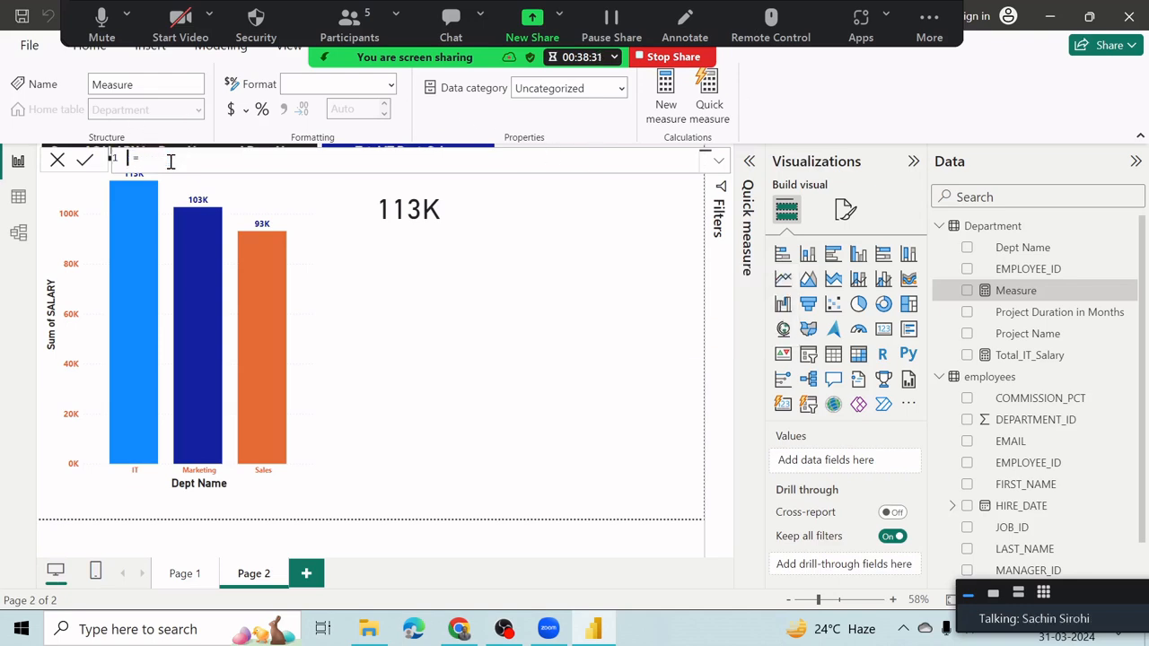
pyautogui.write('Total_Marketing ')
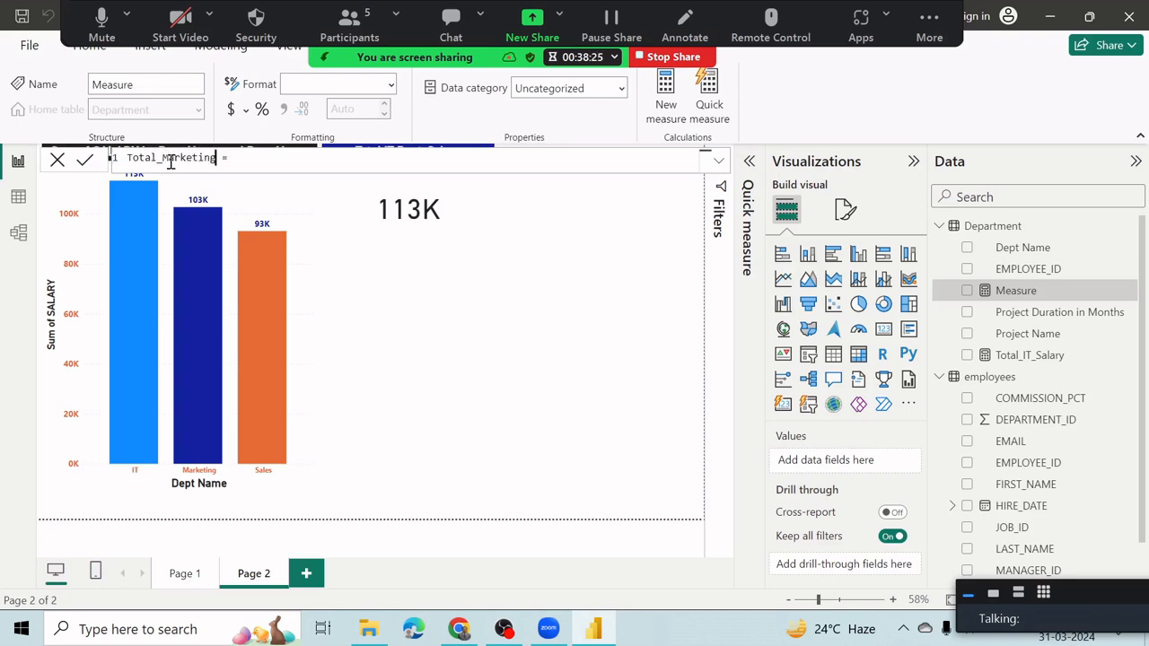
pyautogui.write('_Salary')
# Start the measure's expression with CALCULATE, using SUM(employees[SALARY]) as the value to evaluate
pyautogui.write('cal')
pyautogui.press('Tab')
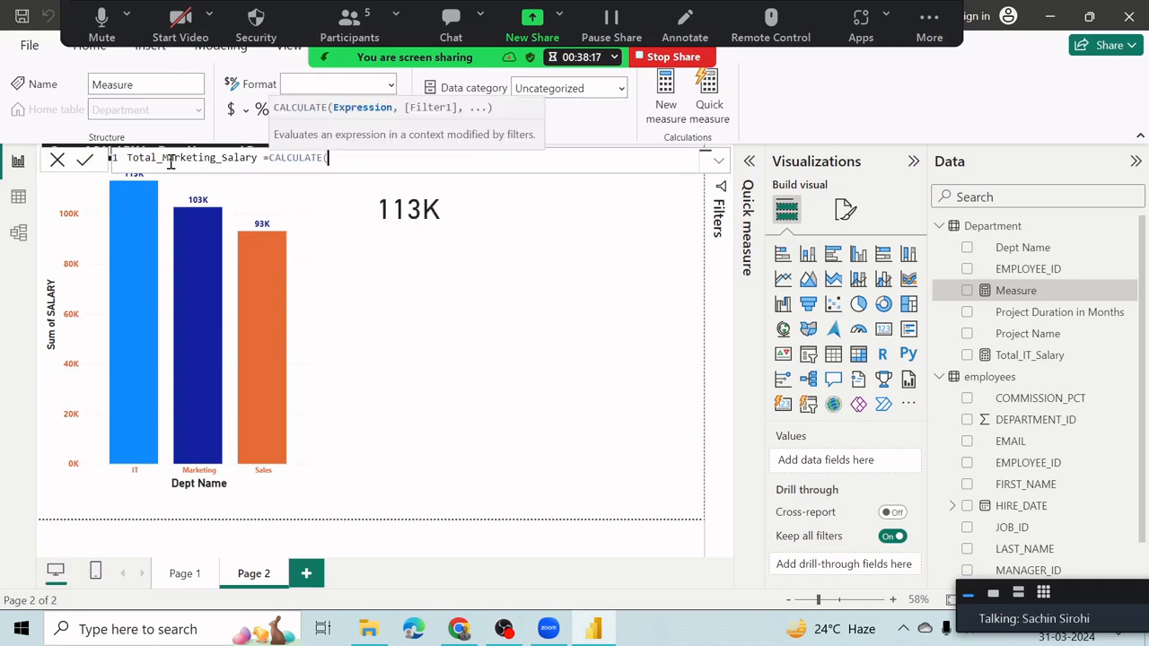
pyautogui.write('sum')
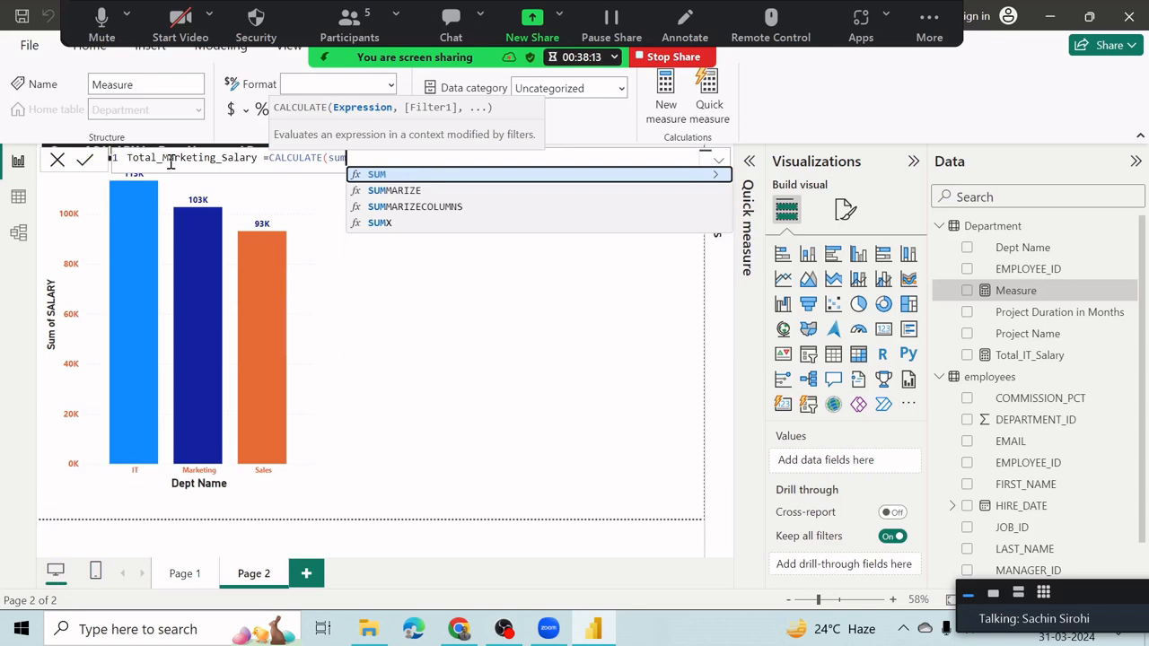
pyautogui.press('Tab')
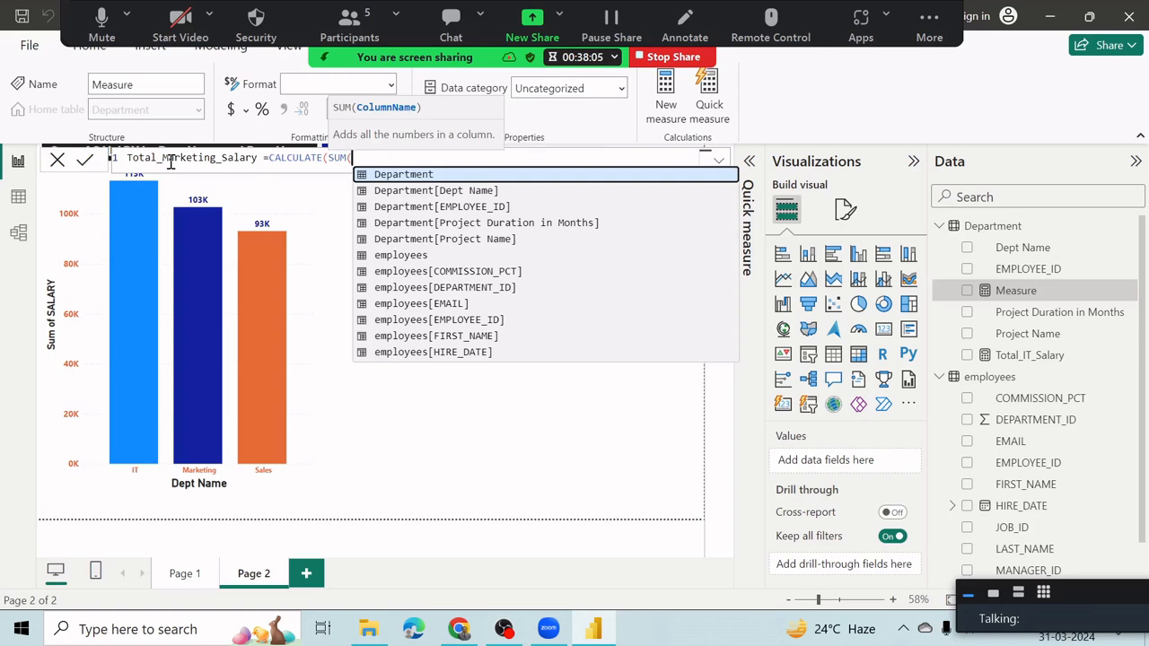
pyautogui.press('BackSpace')
pyautogui.press('BackSpace')
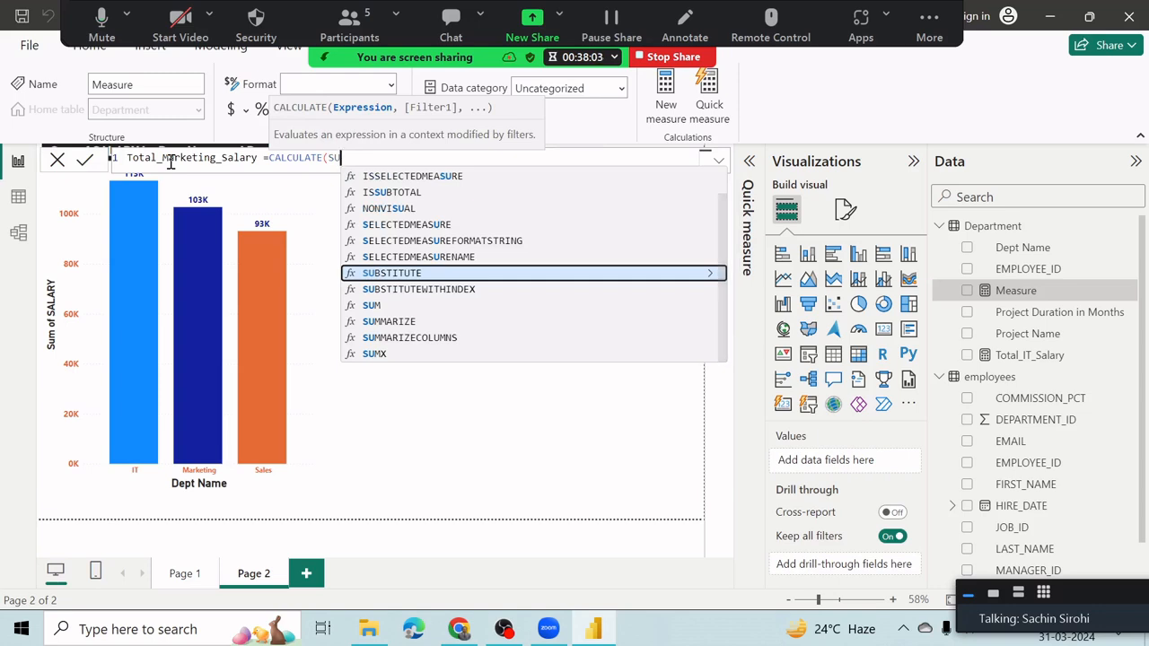
pyautogui.write('m(em')
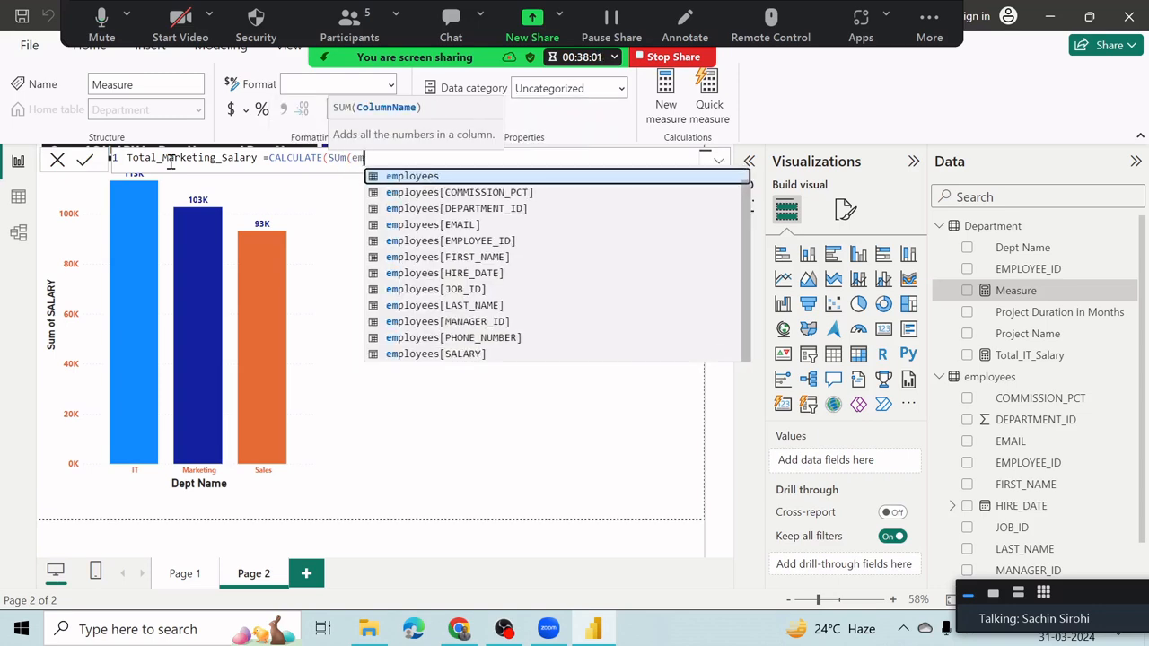
pyautogui.press('Down')
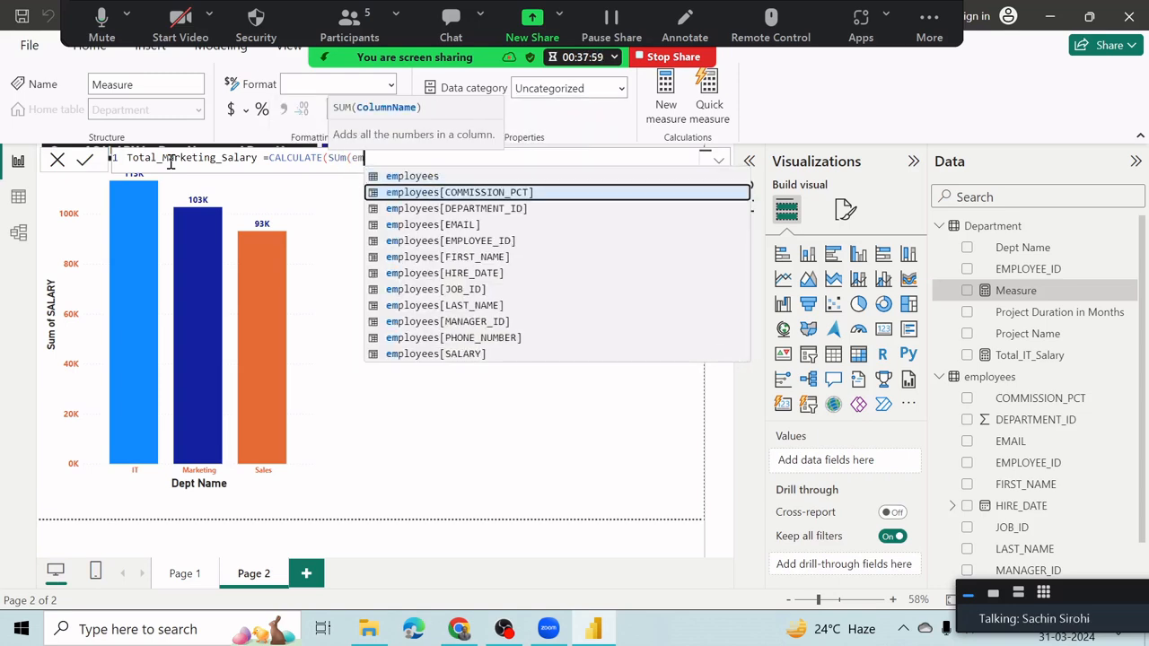
pyautogui.press('Down')
pyautogui.press('Down')
pyautogui.press('Down')
pyautogui.press('Down')
pyautogui.press('Down')
pyautogui.press('Down')
pyautogui.press('Down')
pyautogui.press('Down')
pyautogui.press('Down')
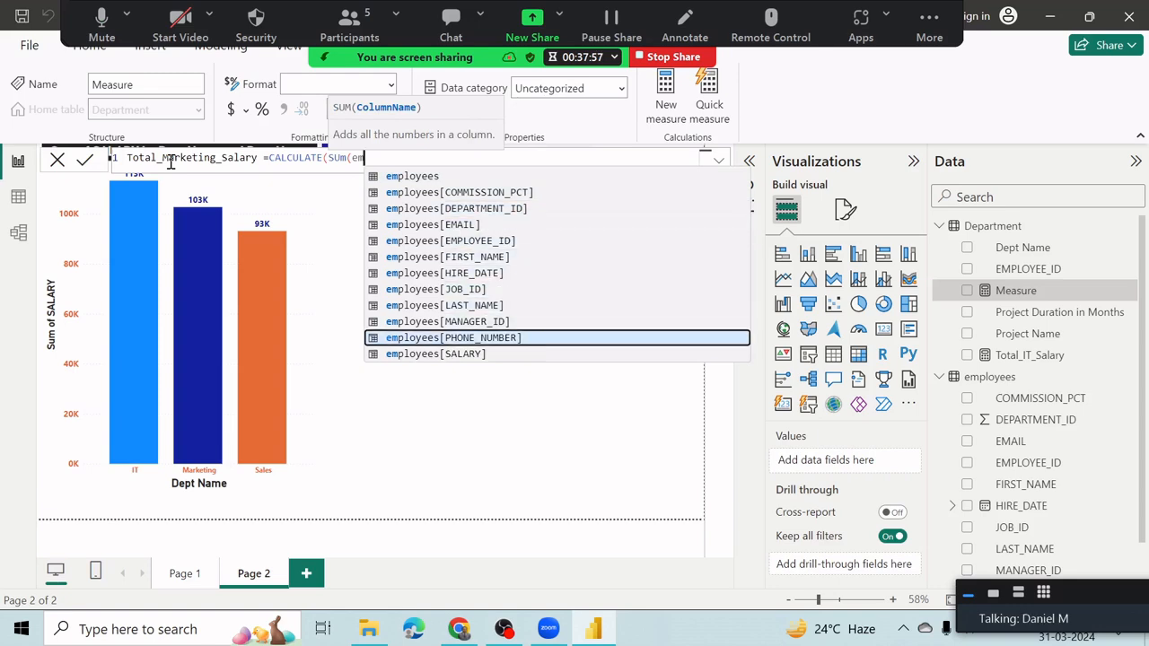
pyautogui.press('Down')
pyautogui.press('Tab')
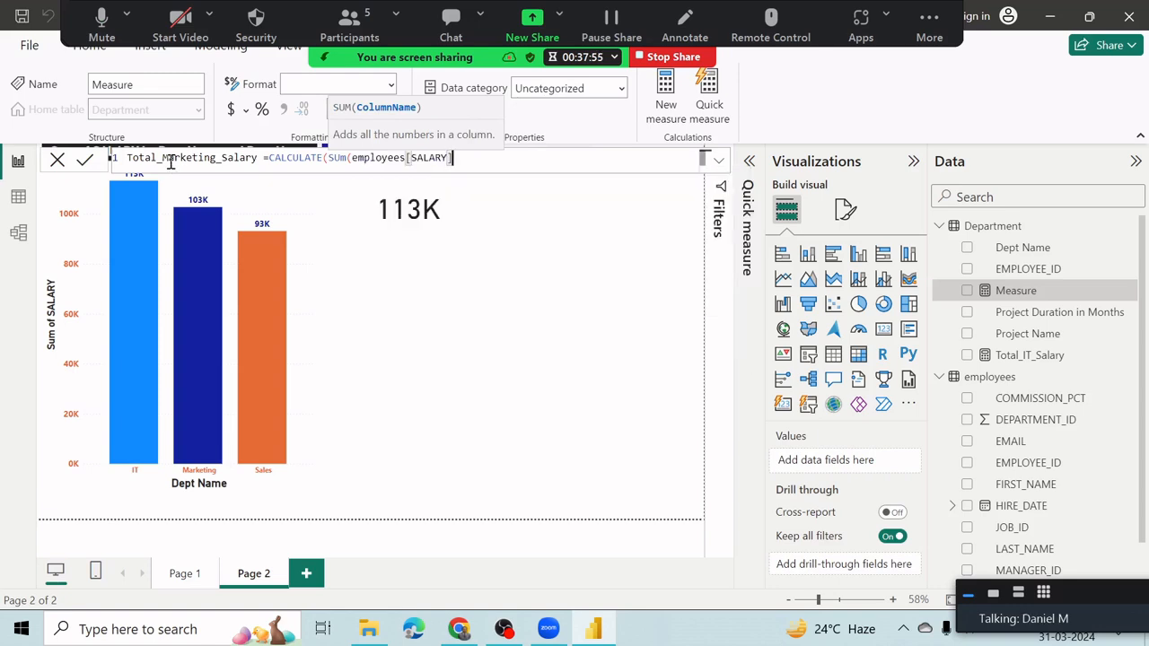
pyautogui.write(')')
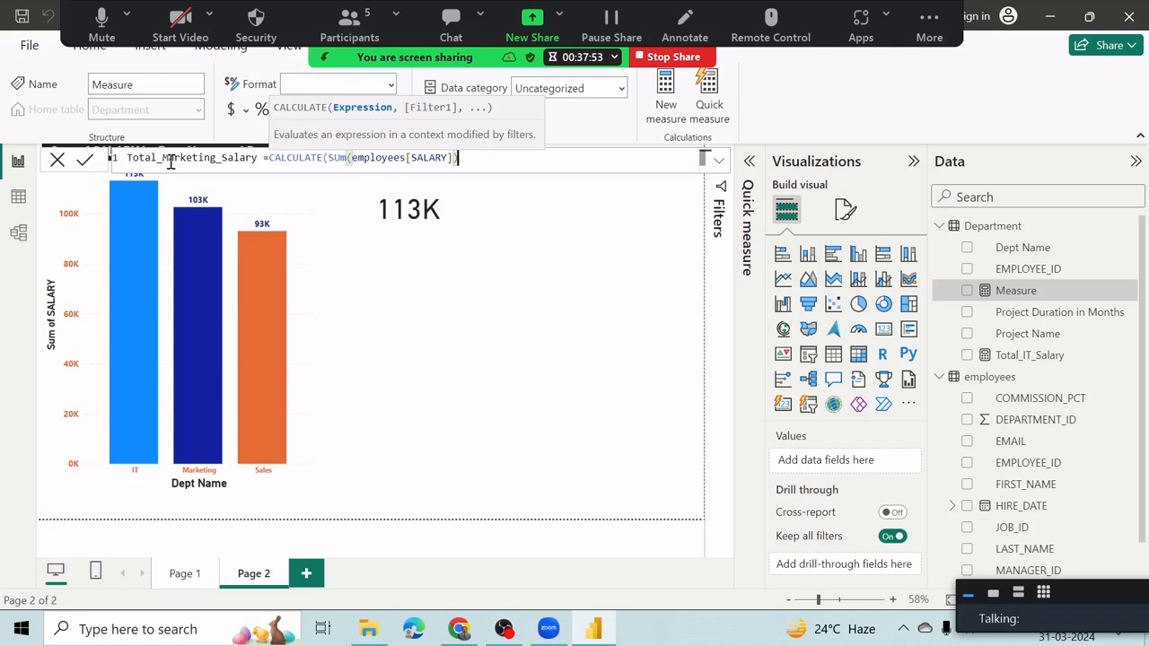
# Add a filter argument on Department[Dept Name] with the in operator to the CALCULATE expression
pyautogui.write(',')
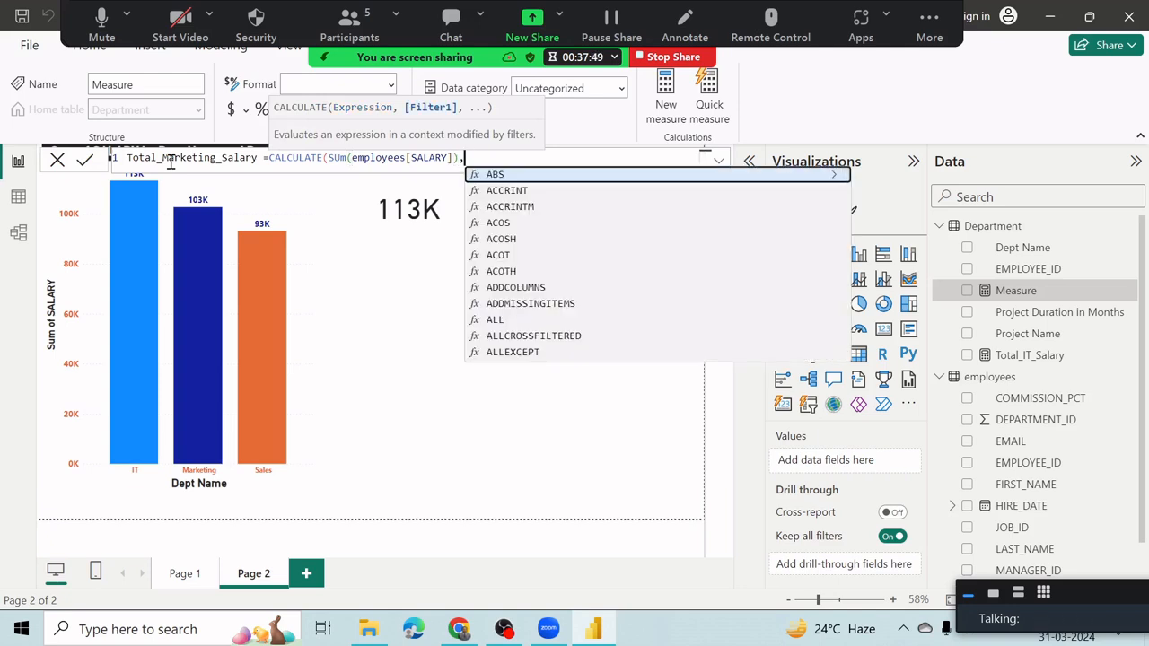
pyautogui.write('de')
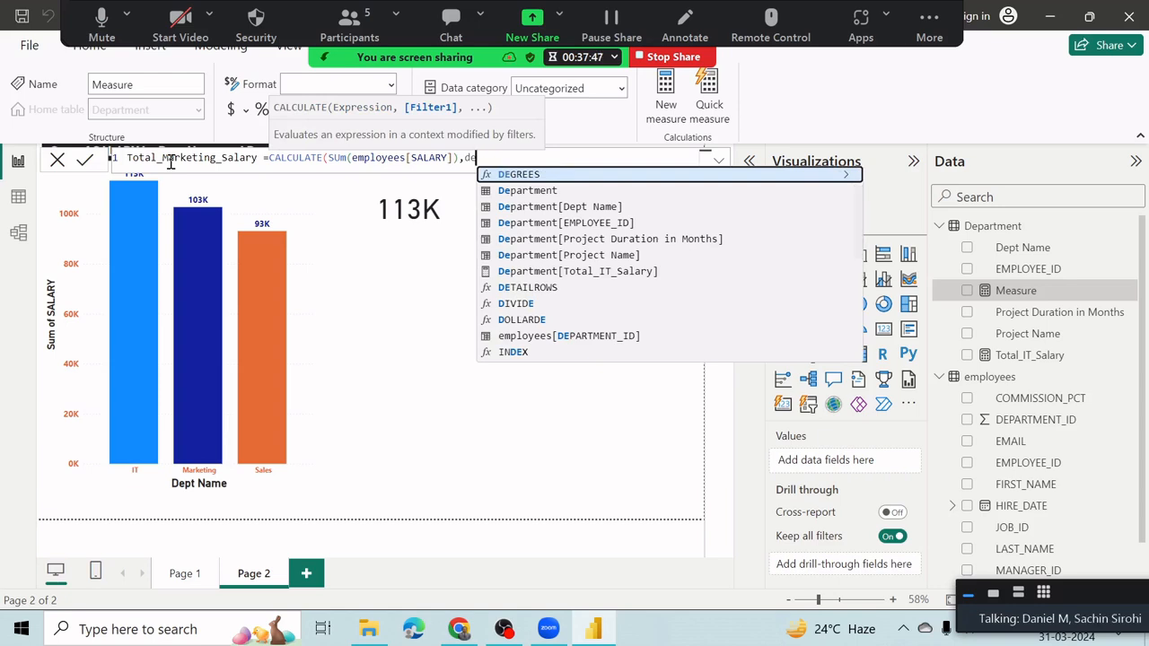
pyautogui.write('p')
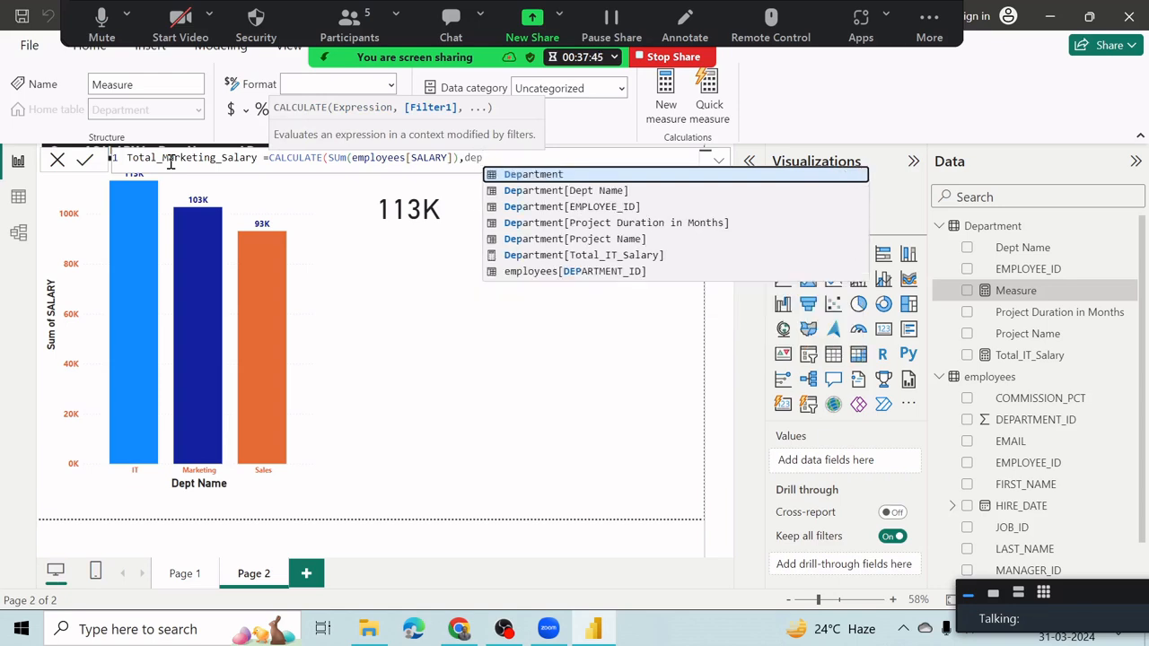
pyautogui.press('Down')
pyautogui.press('Down')
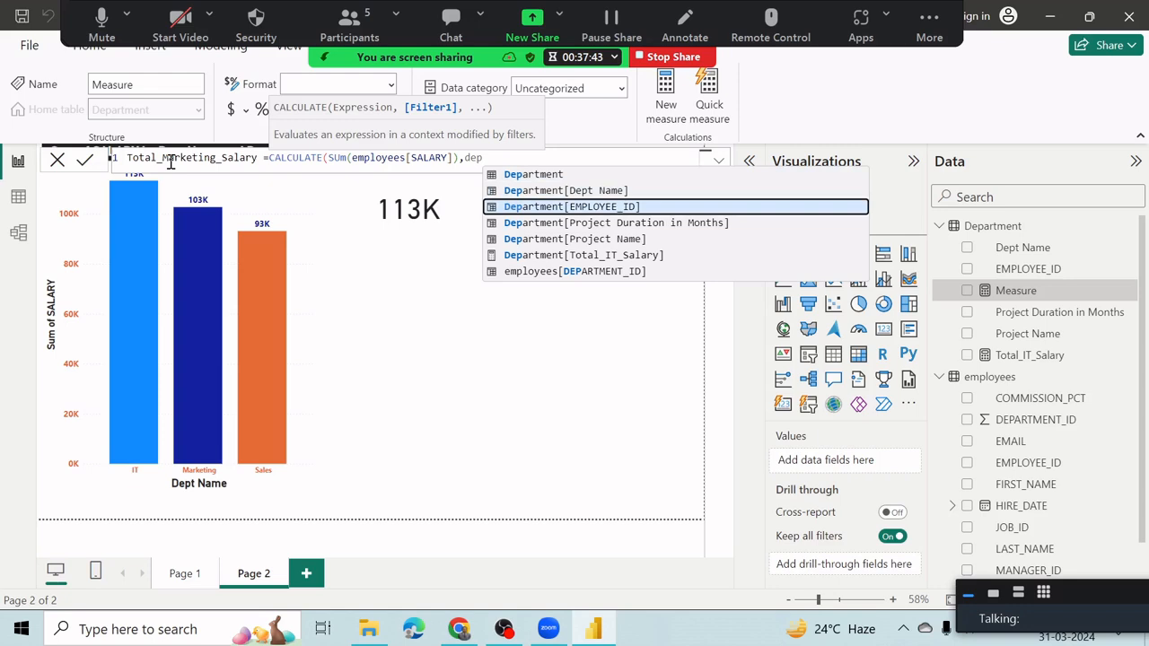
pyautogui.press('Up')
pyautogui.press('Tab')
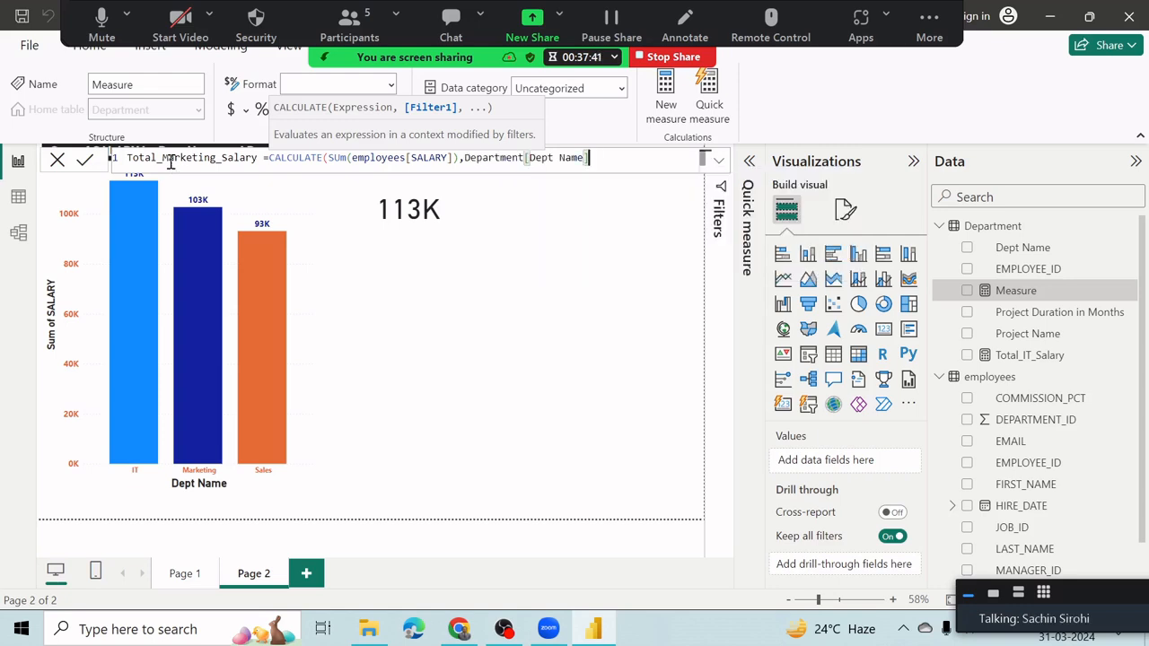
pyautogui.write('in ')
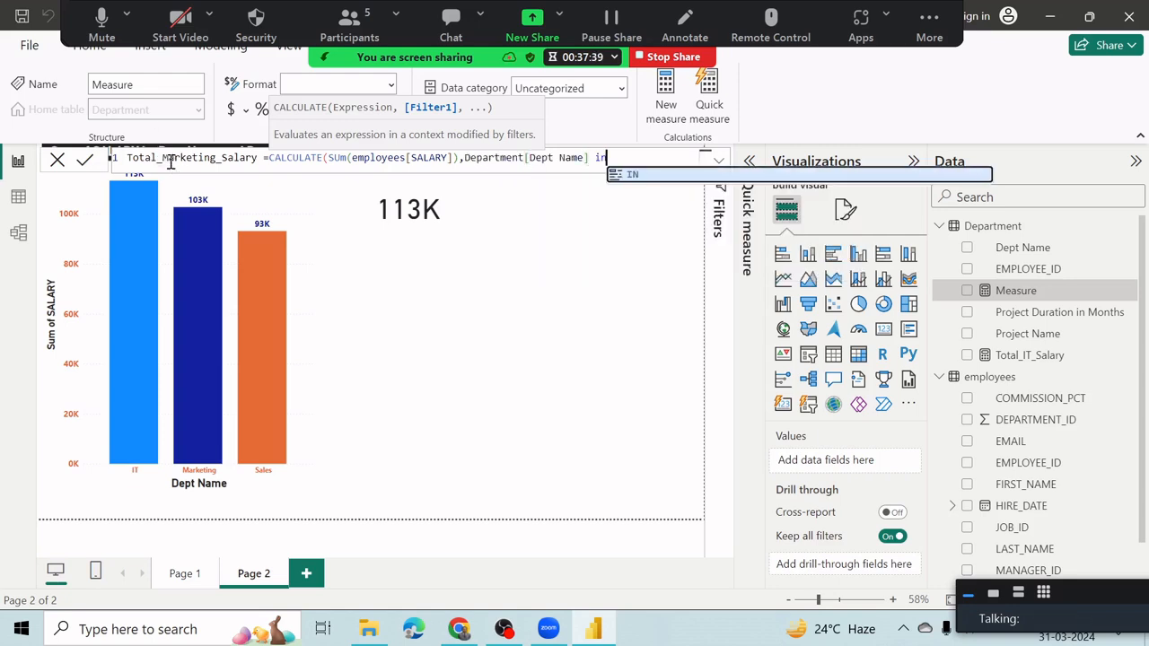
# Open the filter's value list and enter Marketing as its value, starting with a double quote instead of a single one
pyautogui.write("('")
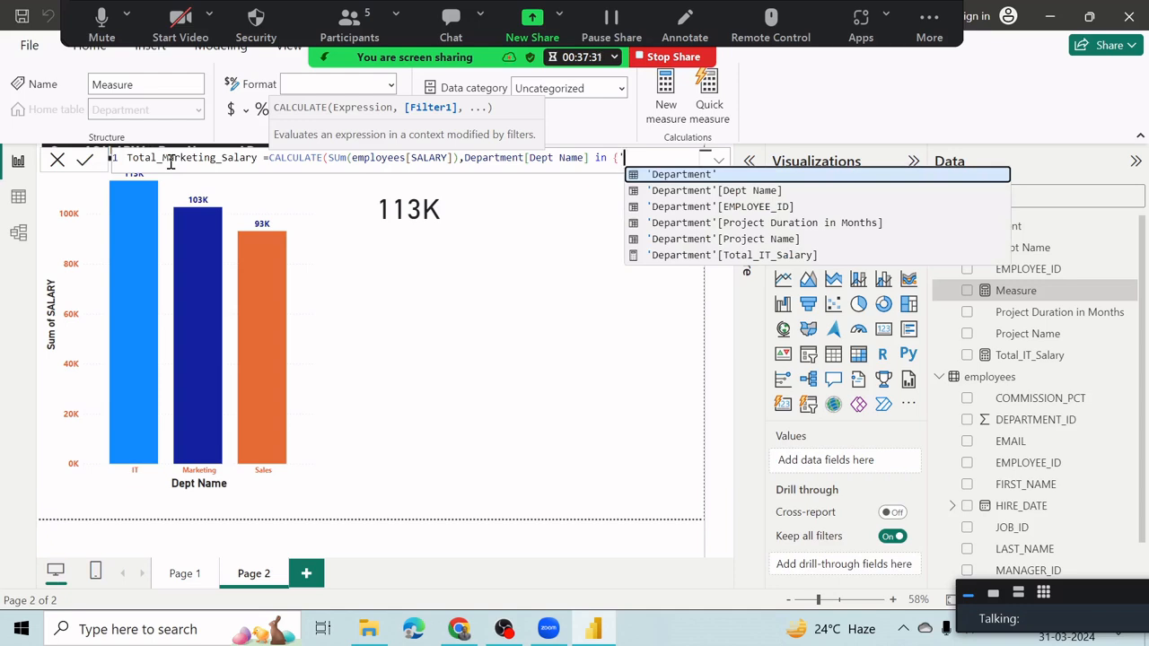
pyautogui.write('M')
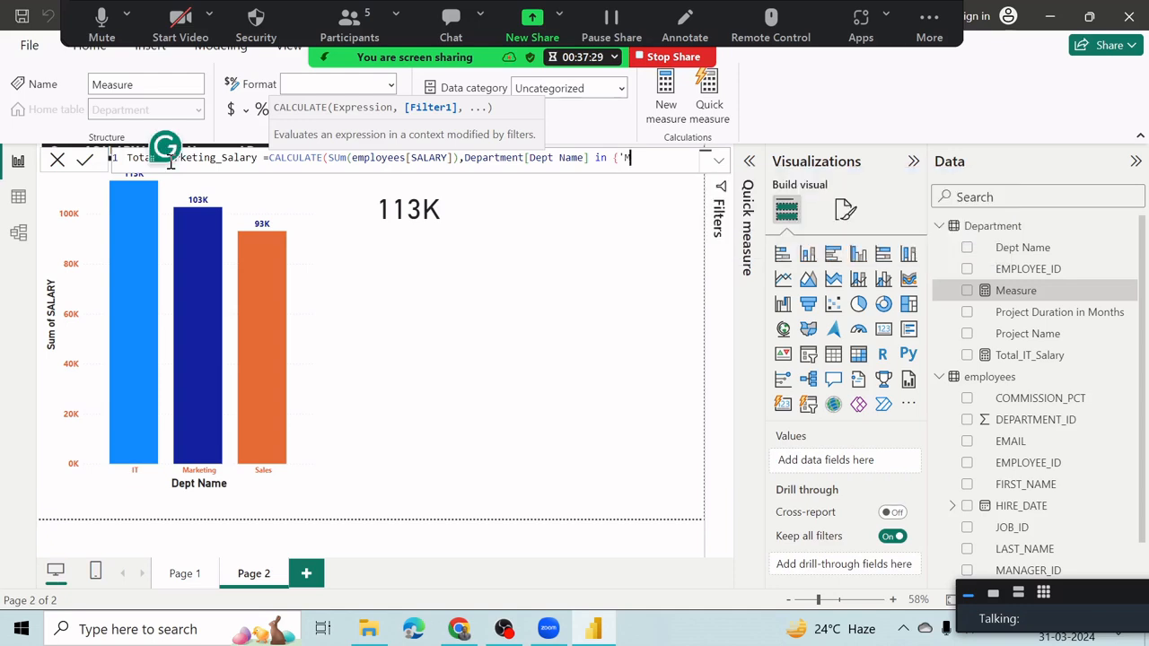
pyautogui.write('ark')
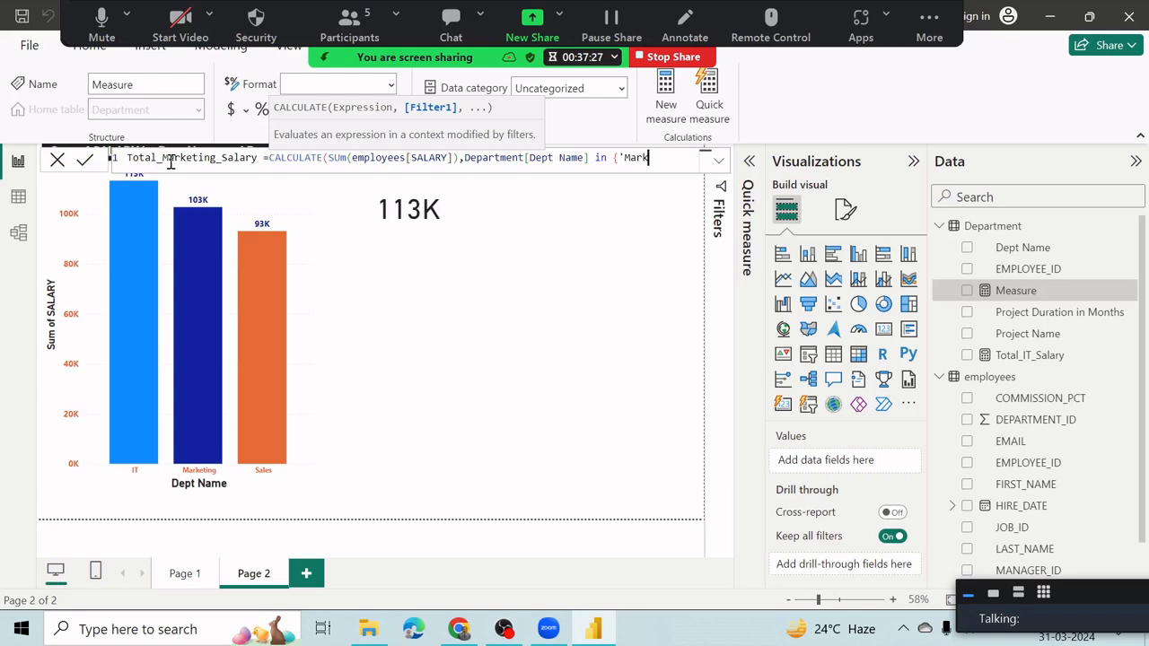
pyautogui.press('BackSpace')
pyautogui.press('BackSpace')
pyautogui.press('BackSpace')
pyautogui.press('BackSpace')
pyautogui.press('BackSpace')
pyautogui.write('"Ma')
pyautogui.write('rketing')
# Check the bracket and quote syntax of the Total_IT_Salary formula in the Zoom meeting chat, then return to the measure
pyautogui.click(451, 21)
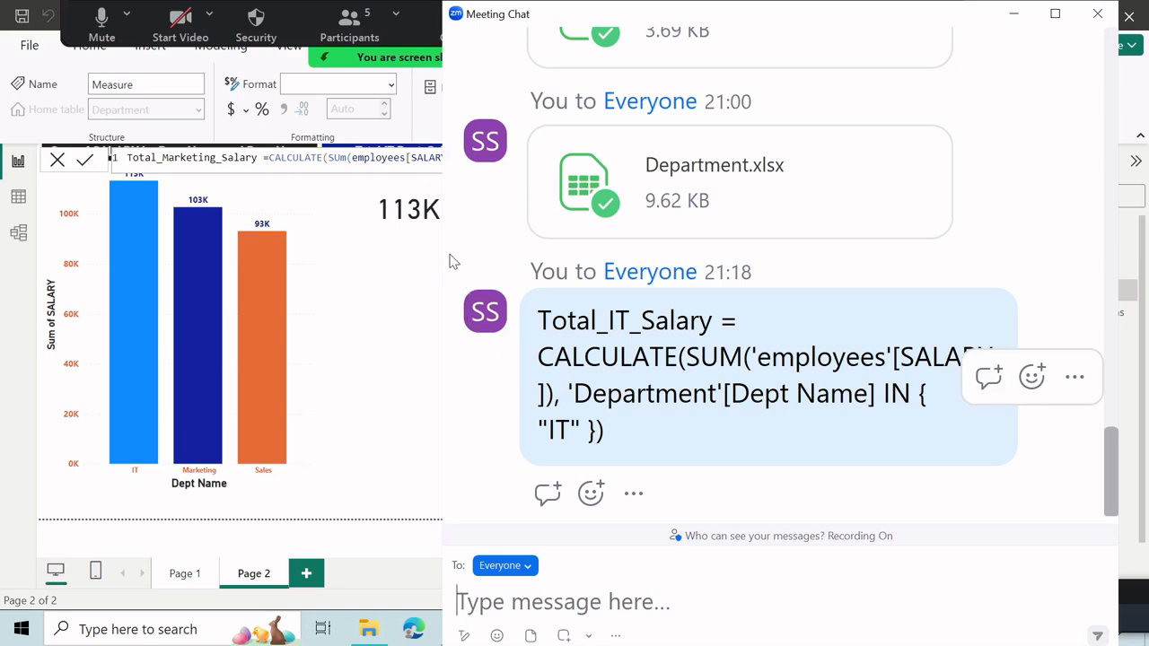
pyautogui.click(412, 160)
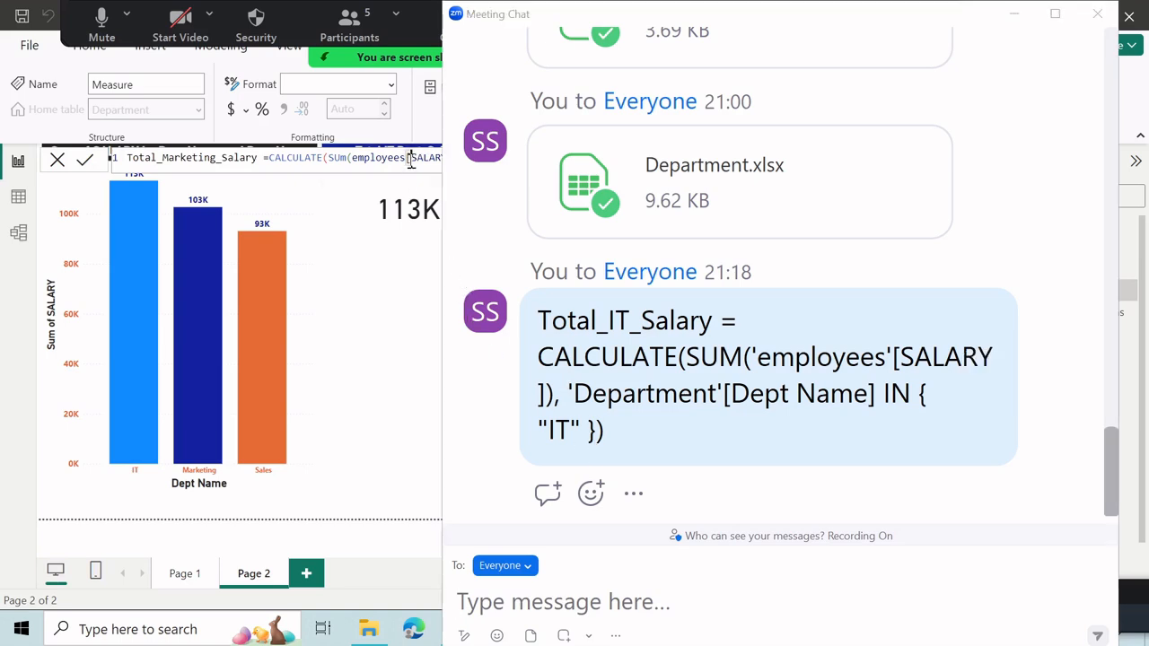
pyautogui.click(1015, 25)
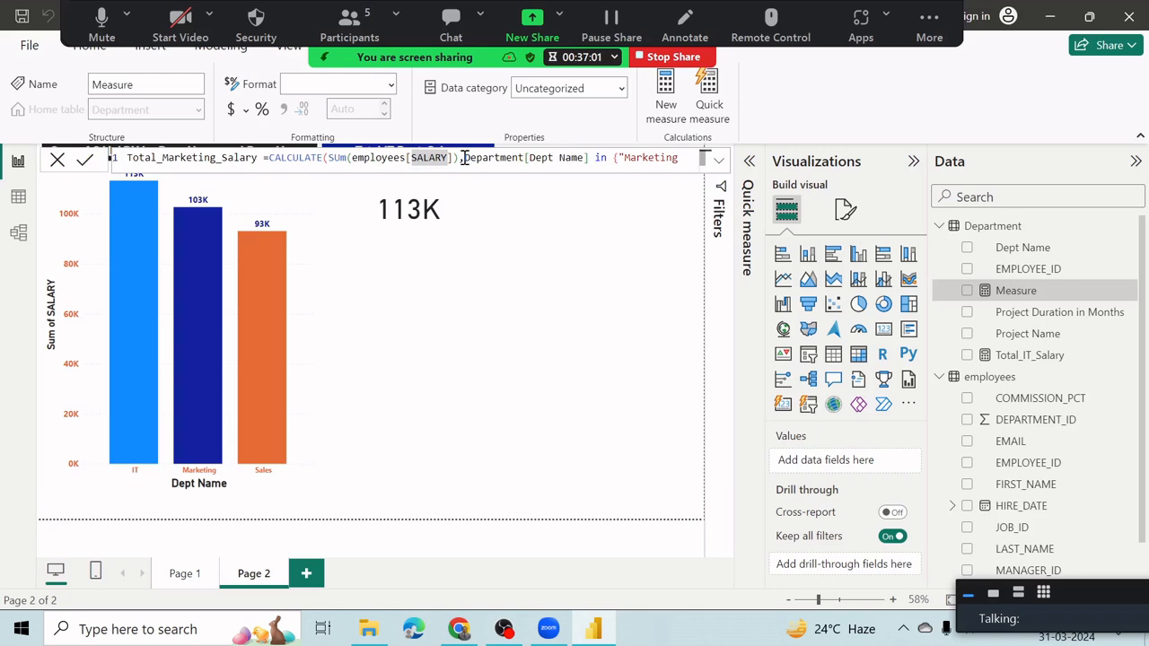
# Complete the filter list as {"Marketing"}, close the CALCULATE expression and commit the Total_Marketing_Salary measure
pyautogui.click(681, 159)
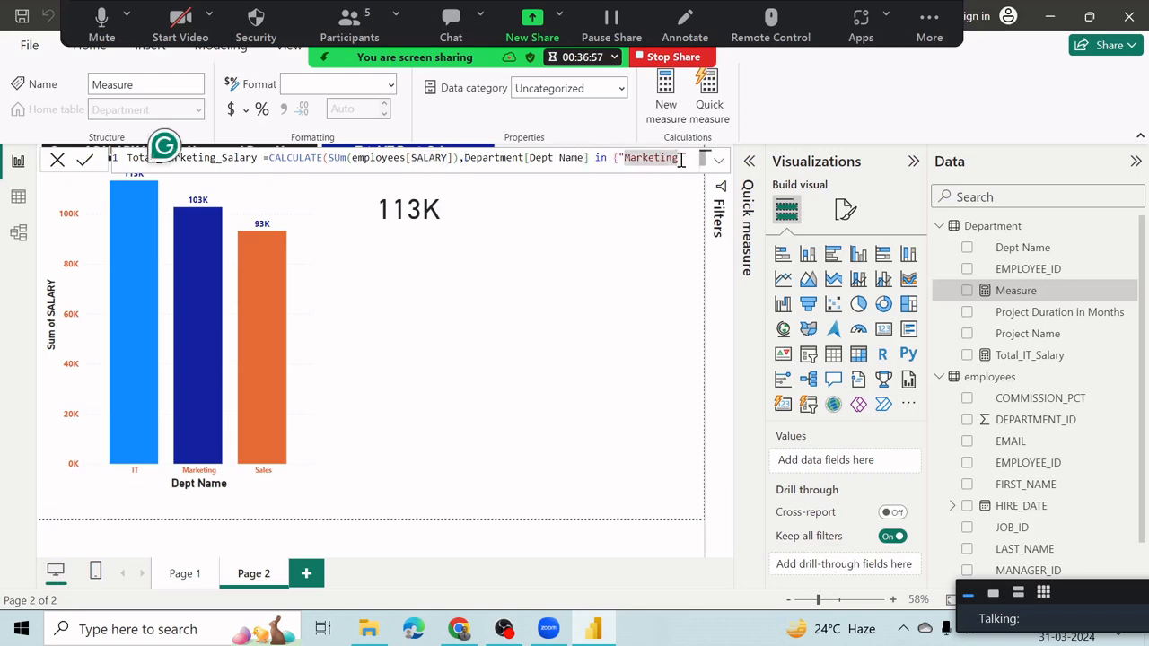
pyautogui.write('"}')
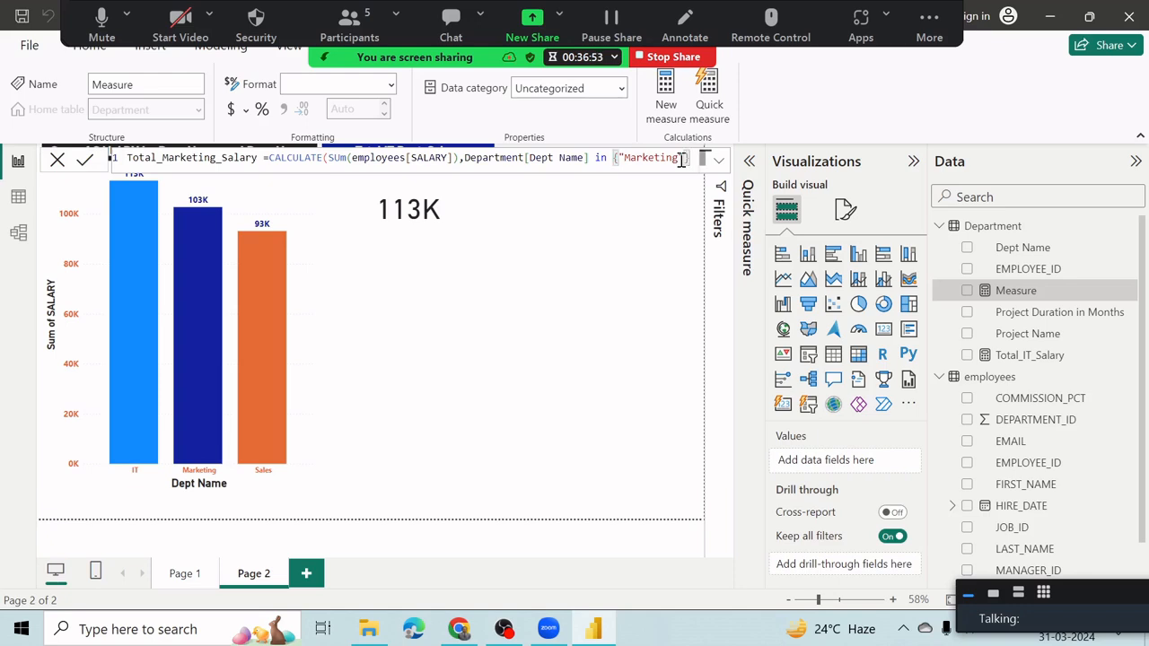
pyautogui.write(')')
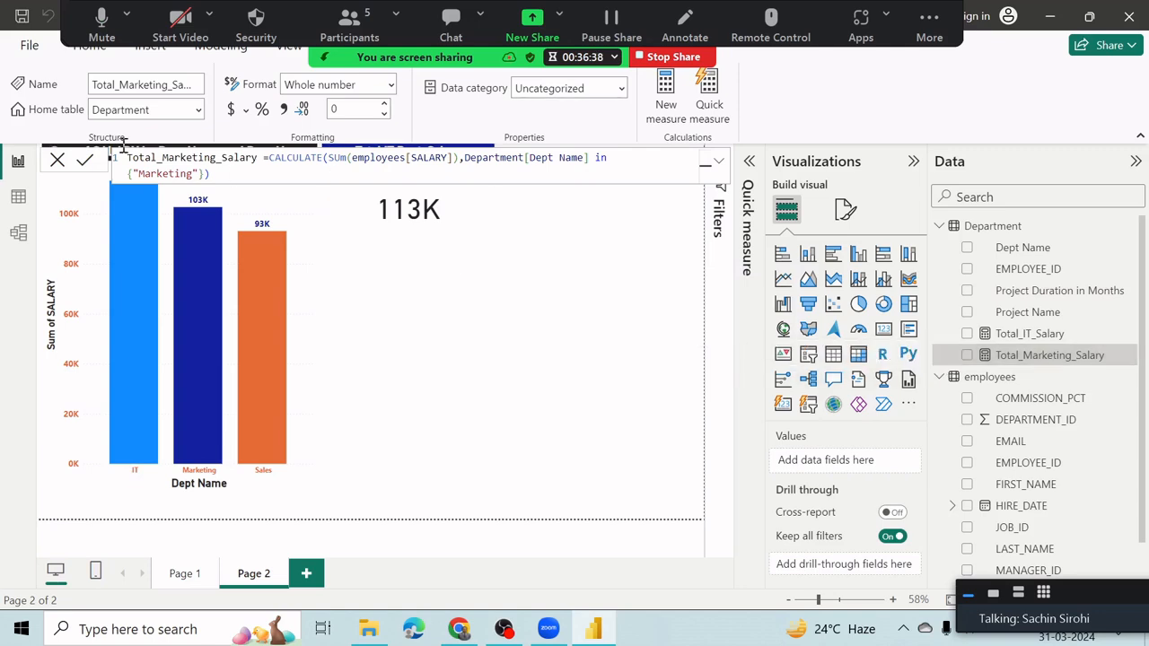
# Copy the whole Total_Marketing_Salary formula, post it to everyone in the Zoom meeting chat and return to the report
pyautogui.hotkey('ctrl', 'a')
pyautogui.hotkey('ctrl', 'c')
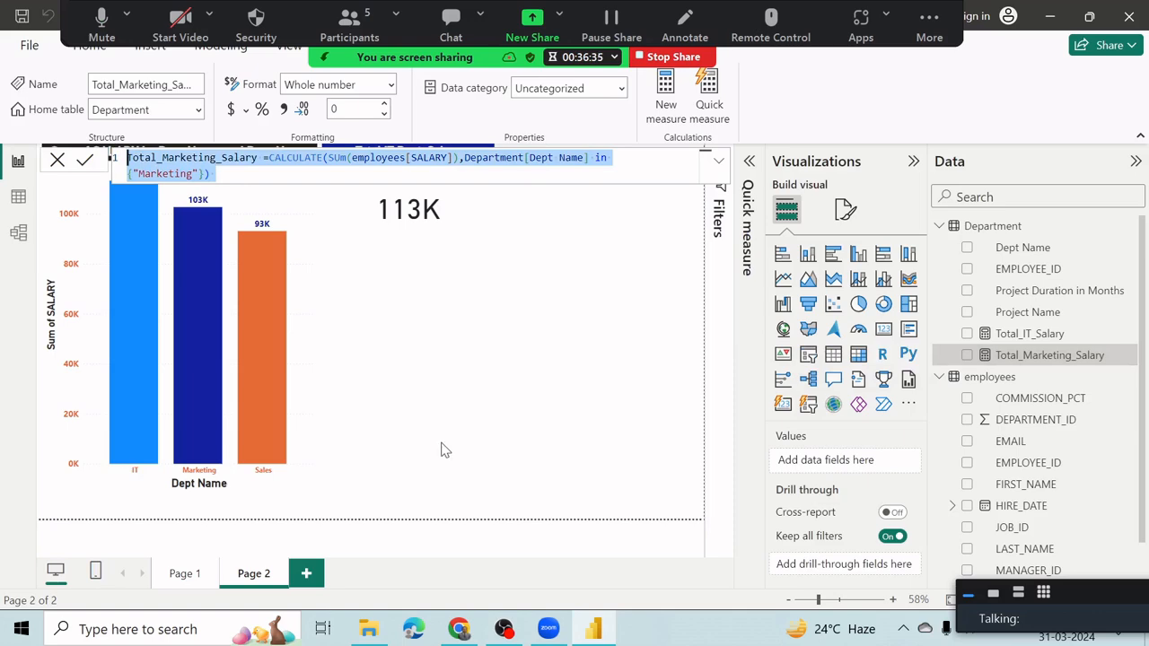
pyautogui.click(451, 23)
pyautogui.hotkey('ctrl', 'v')
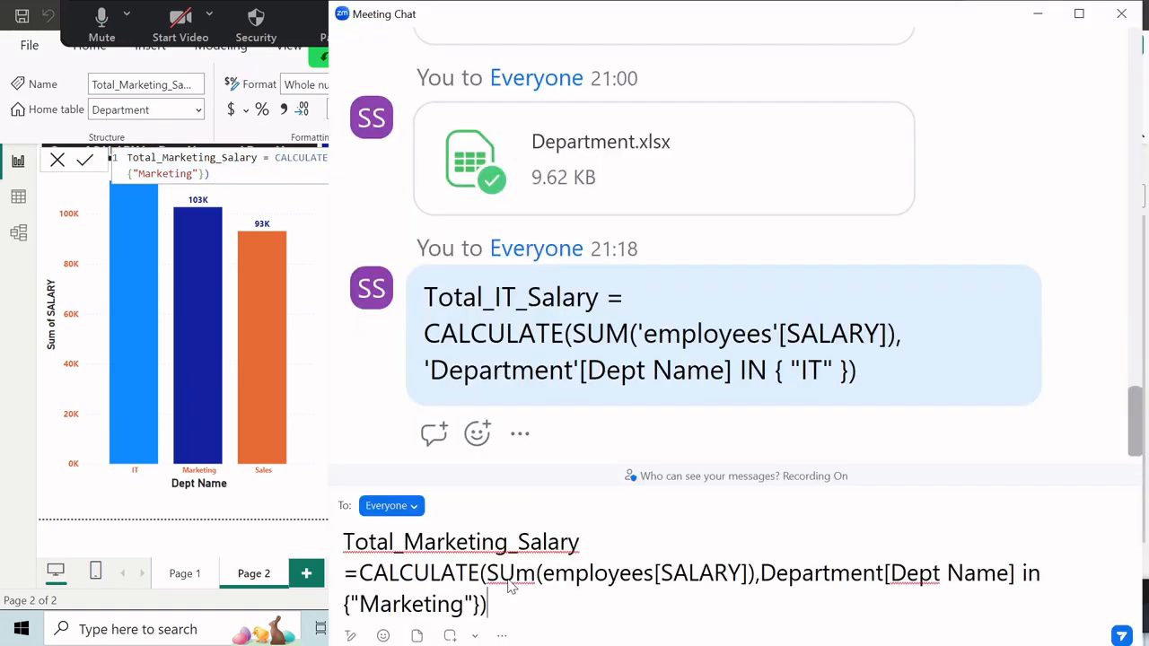
pyautogui.press('Return')
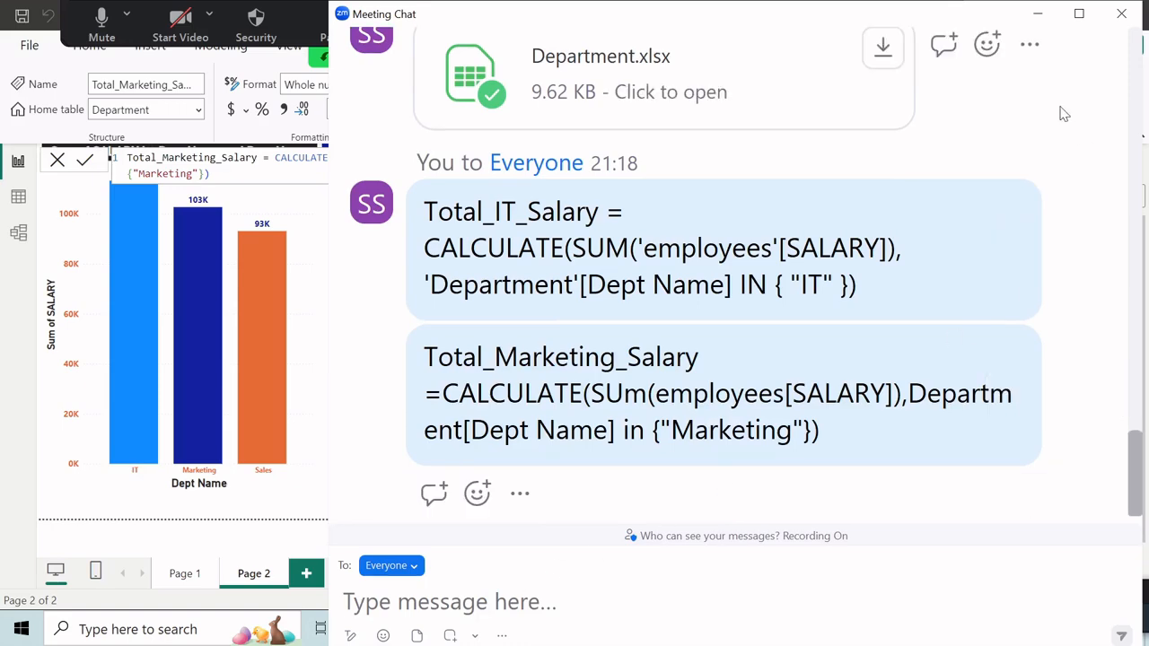
pyautogui.click(1039, 25)
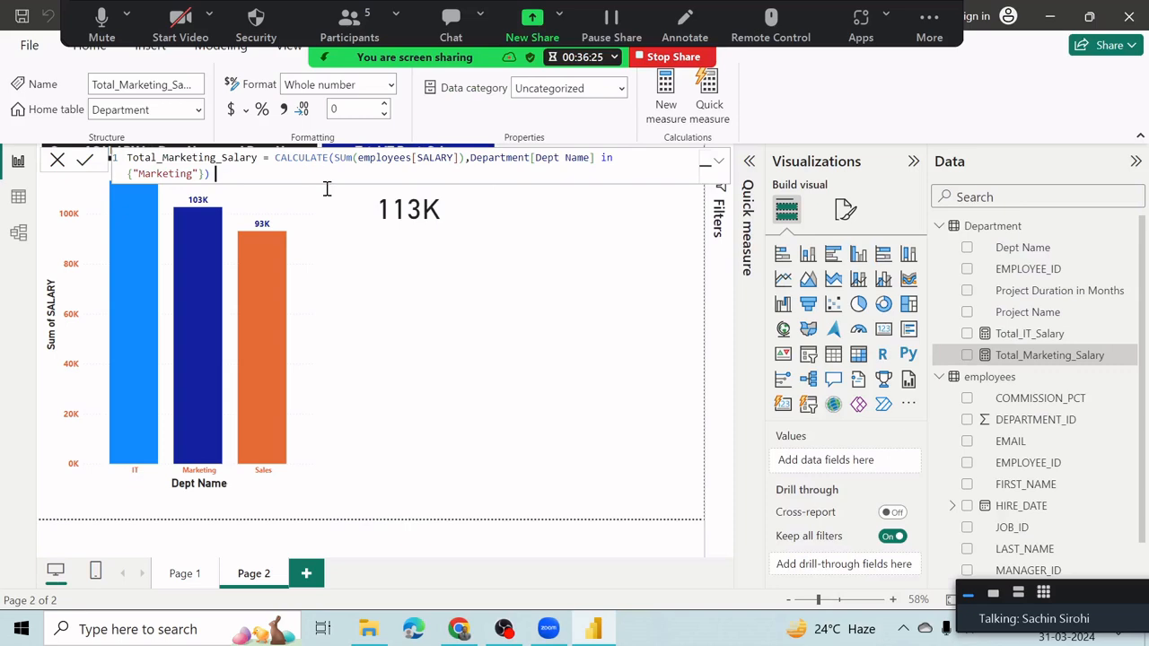
# Duplicate the Total IT Dept. Salary card and place the copy beside the original, level with its top edge
pyautogui.click(593, 344)
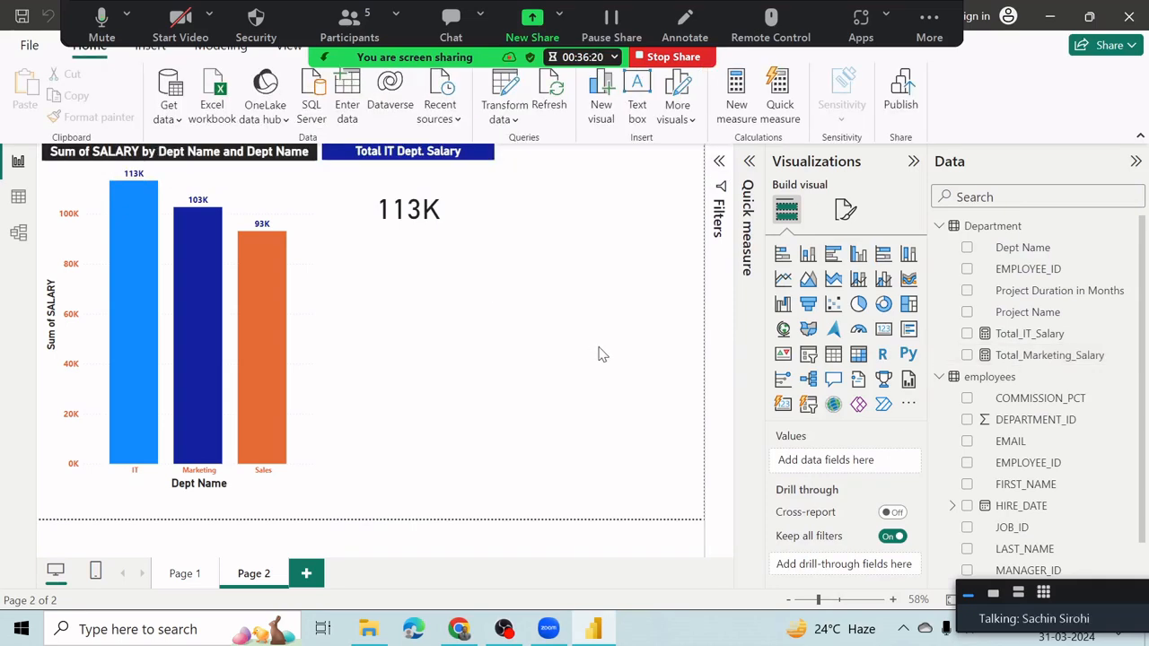
pyautogui.click(458, 155)
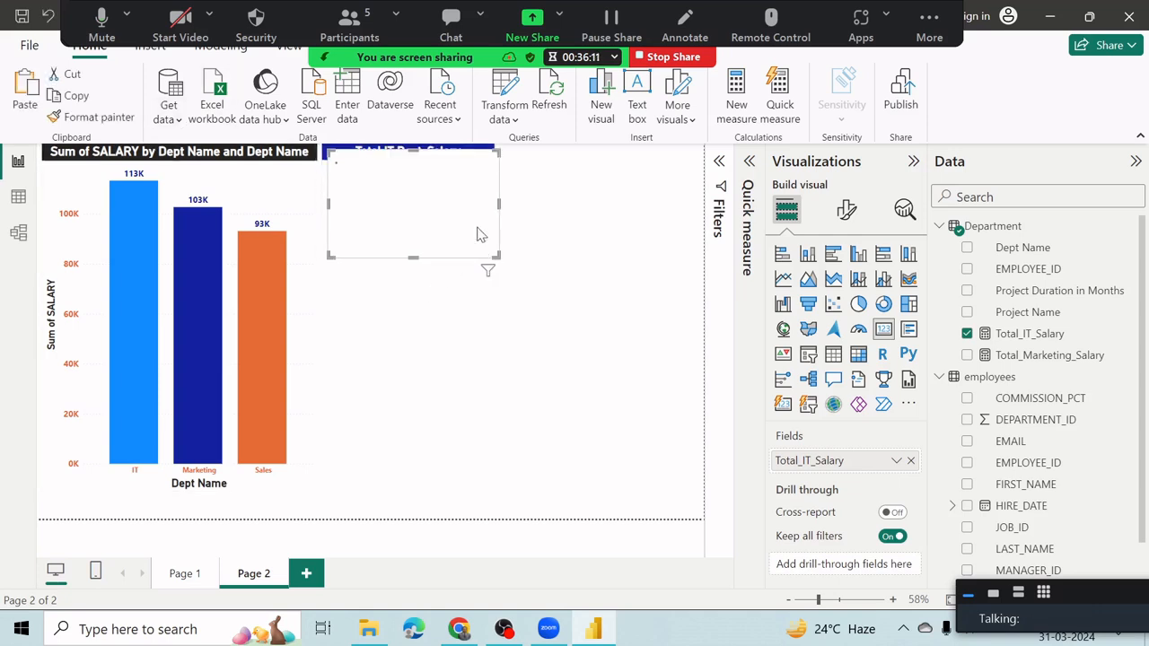
pyautogui.moveTo(443, 170); pyautogui.dragTo(618, 166)
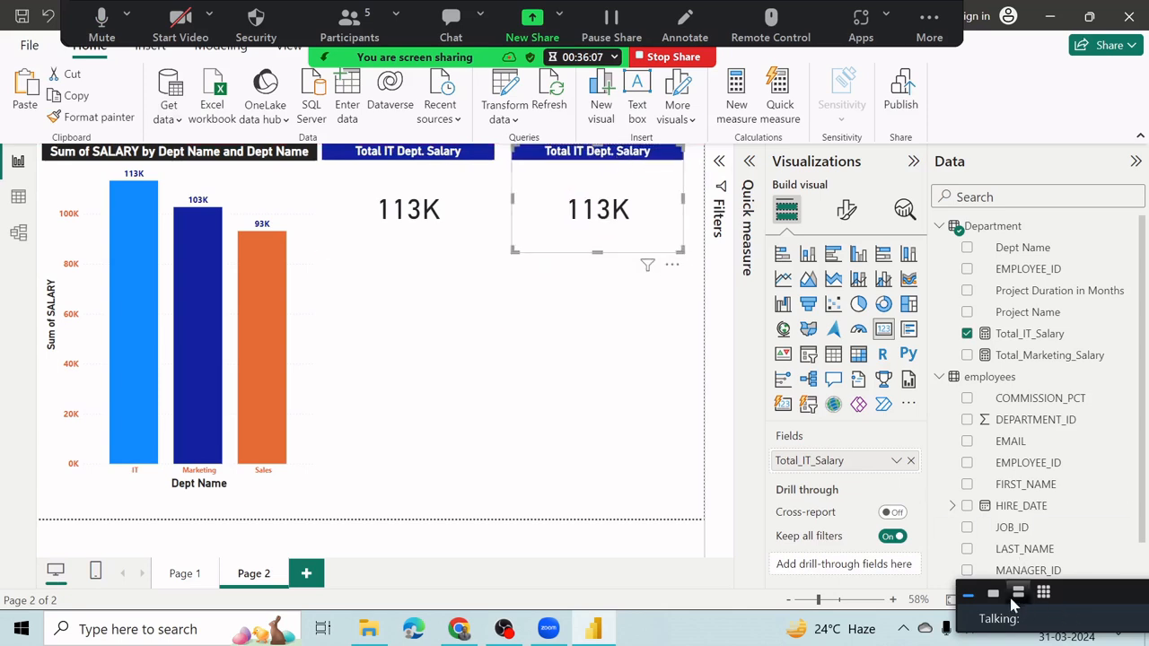
# Enlarge the Zoom video window, turn the camera on and shift the window slightly
pyautogui.click(995, 595)
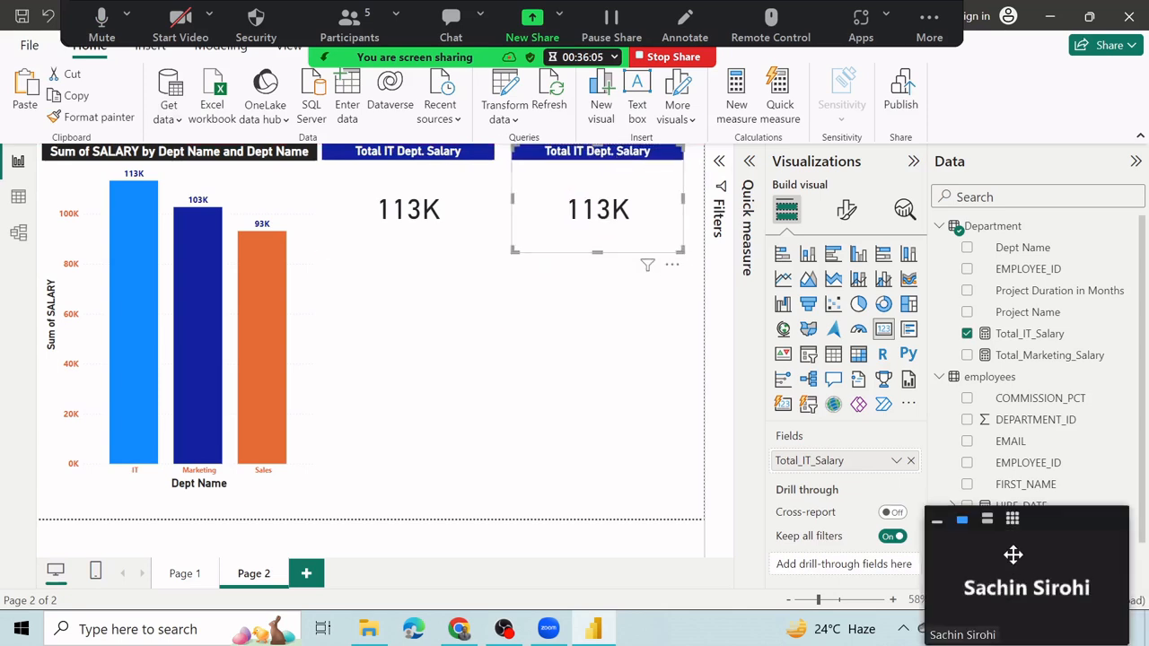
pyautogui.click(180, 23)
pyautogui.moveTo(1060, 525); pyautogui.dragTo(1067, 526)
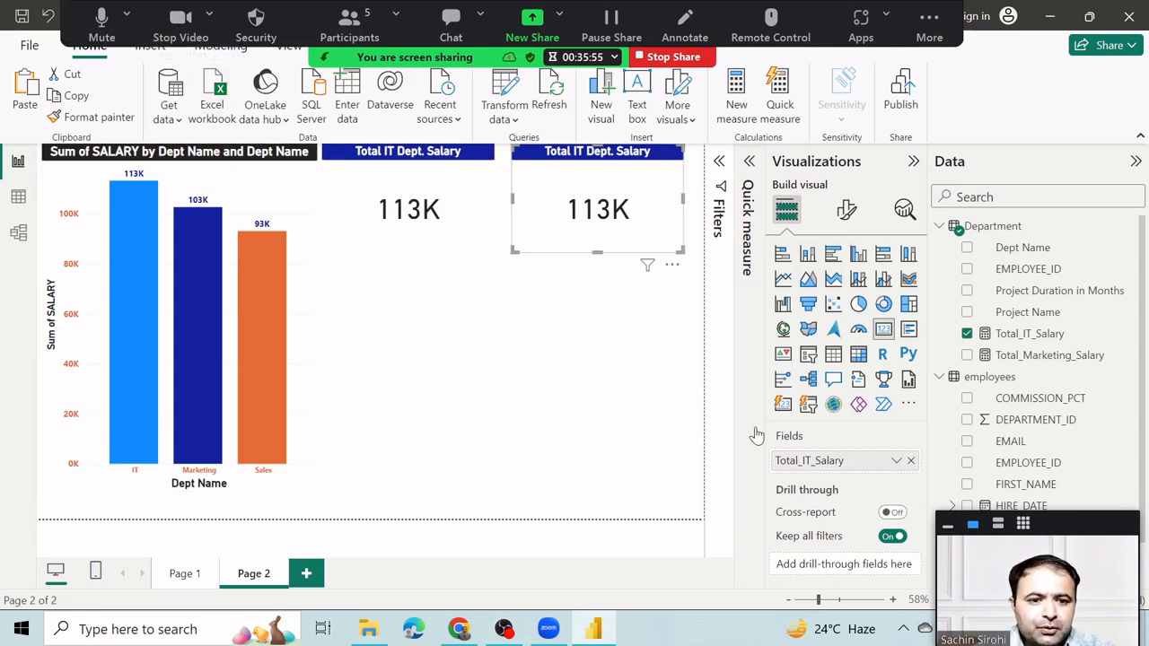
# Replace the copied card's field with the Total_Marketing_Salary measure, and turn off the Zoom camera and collapse its video window
pyautogui.click(911, 462)
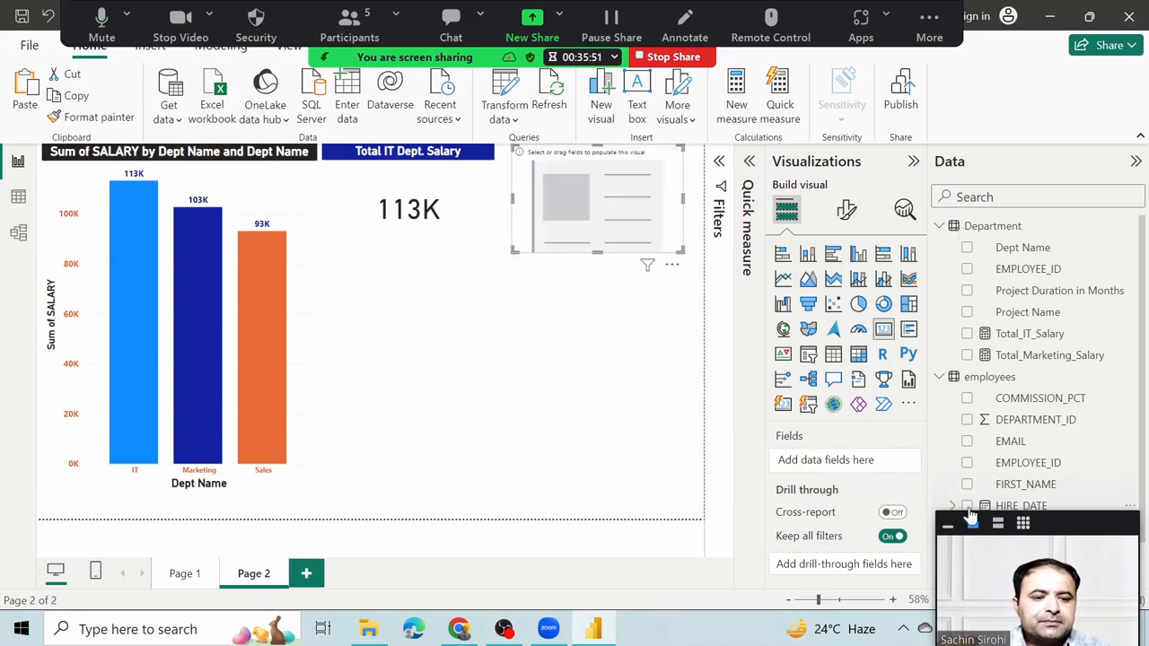
pyautogui.click(184, 43)
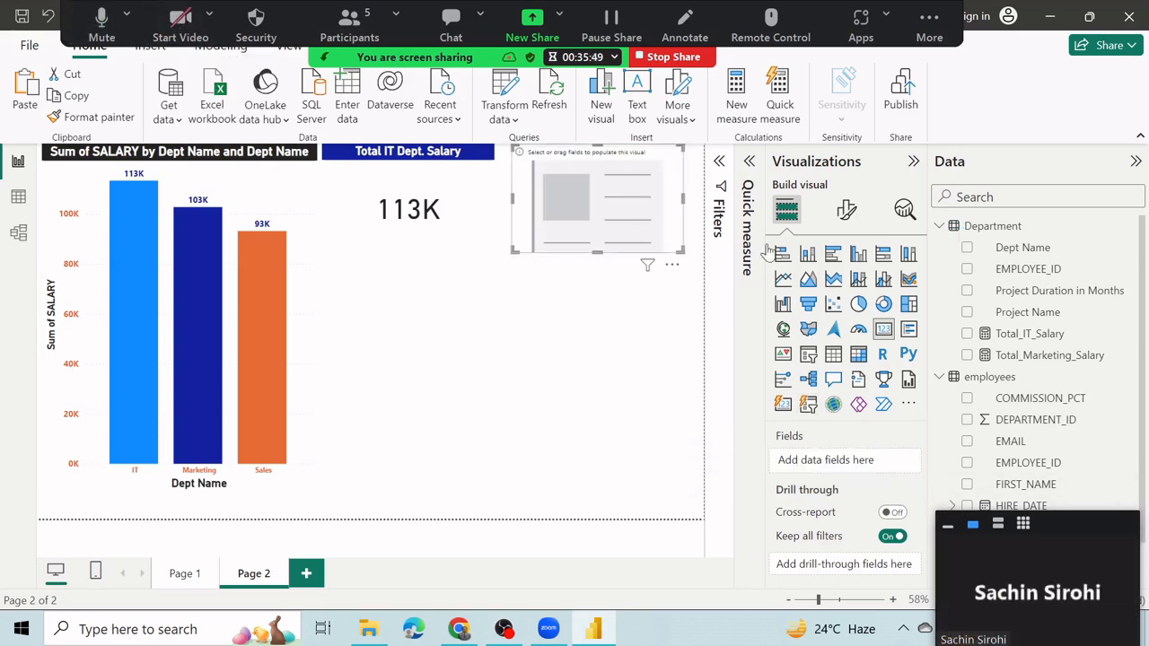
pyautogui.click(947, 527)
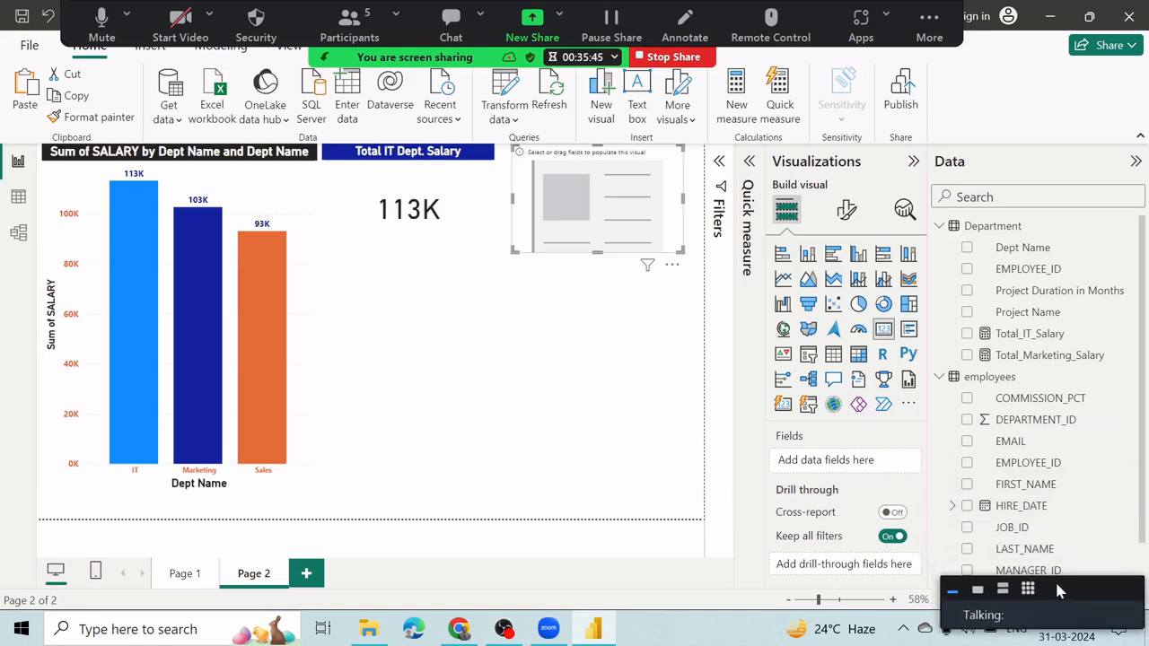
pyautogui.click(967, 355)
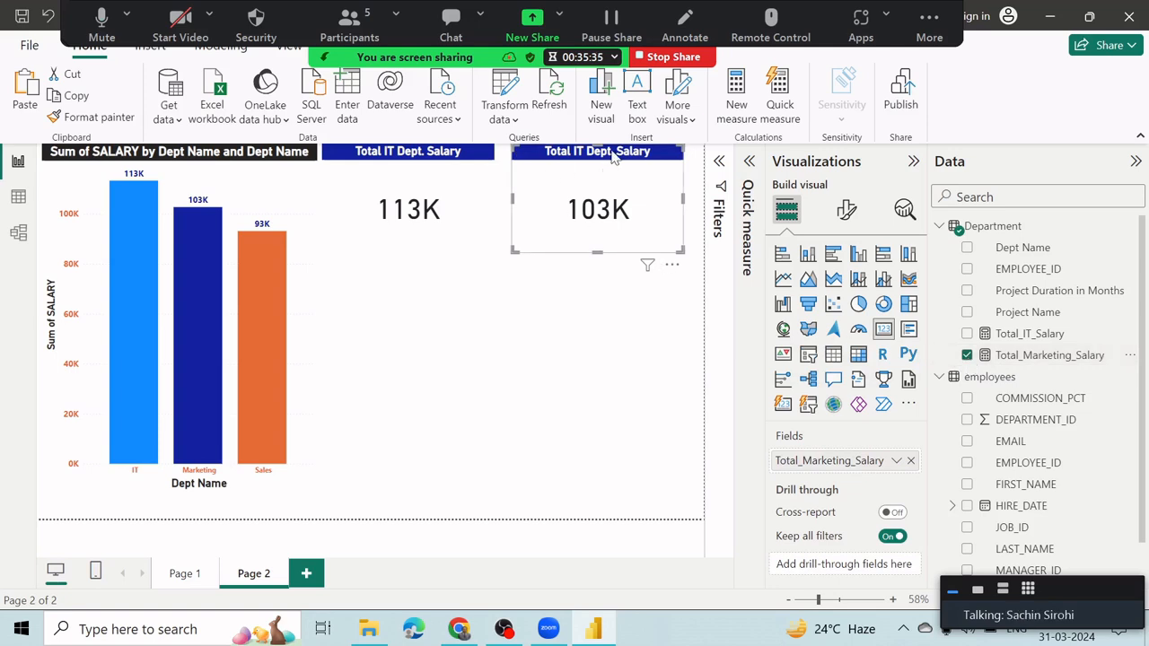
# Change the copied card's title text to Total Marketing Dept. Salary
pyautogui.click(847, 210)
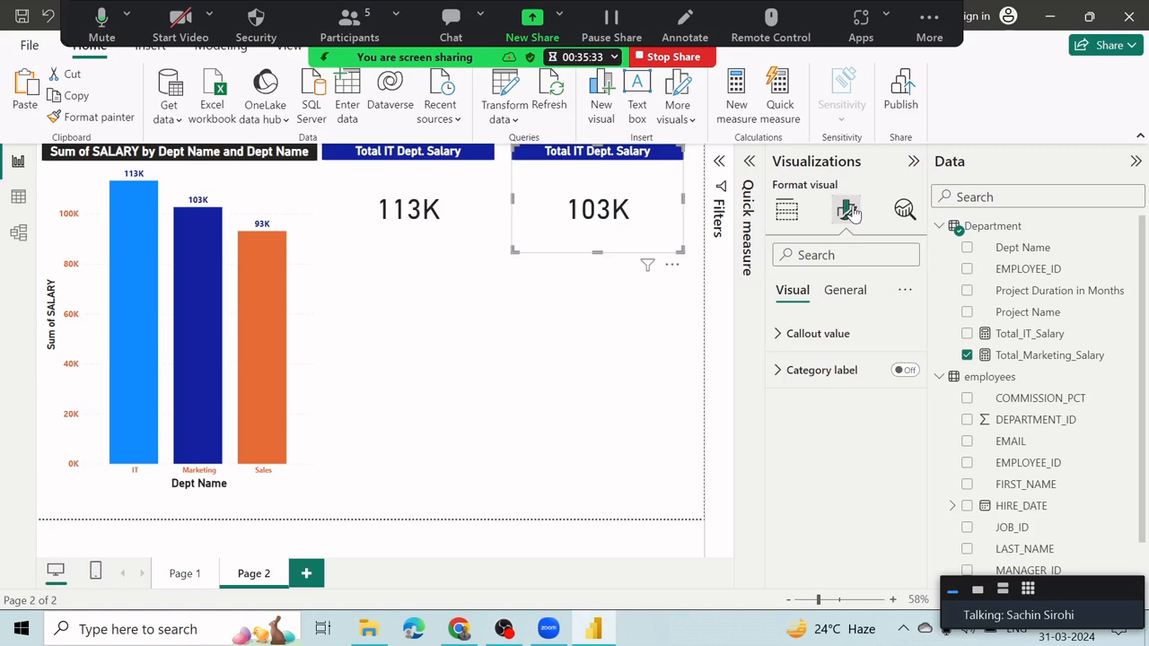
pyautogui.click(847, 298)
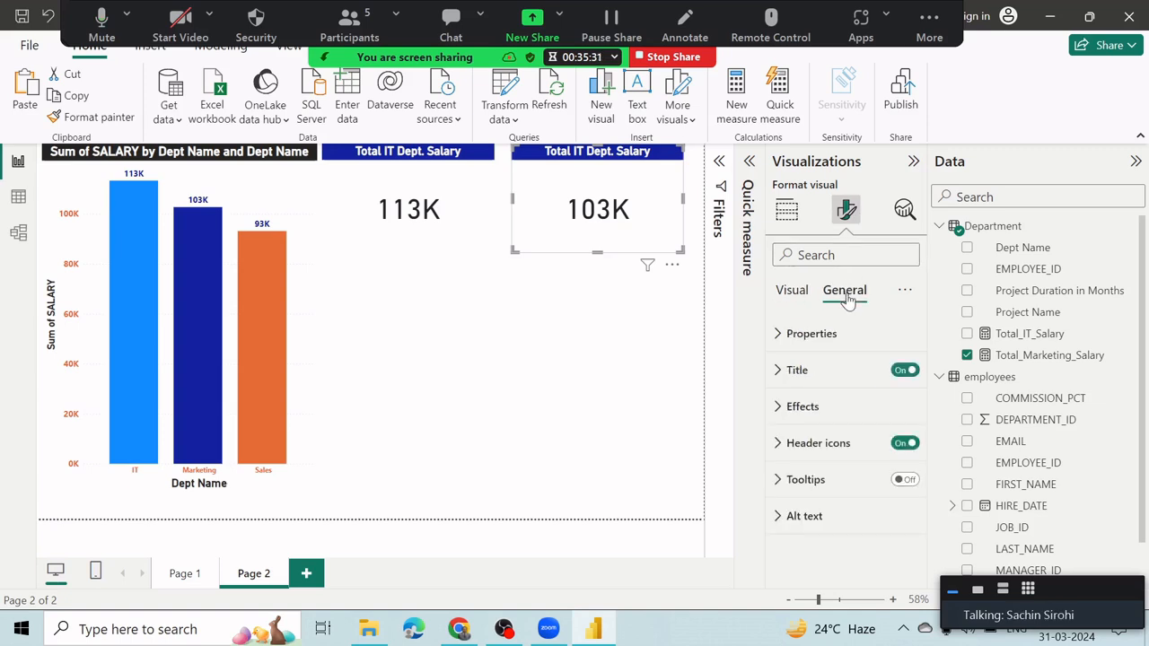
pyautogui.click(777, 377)
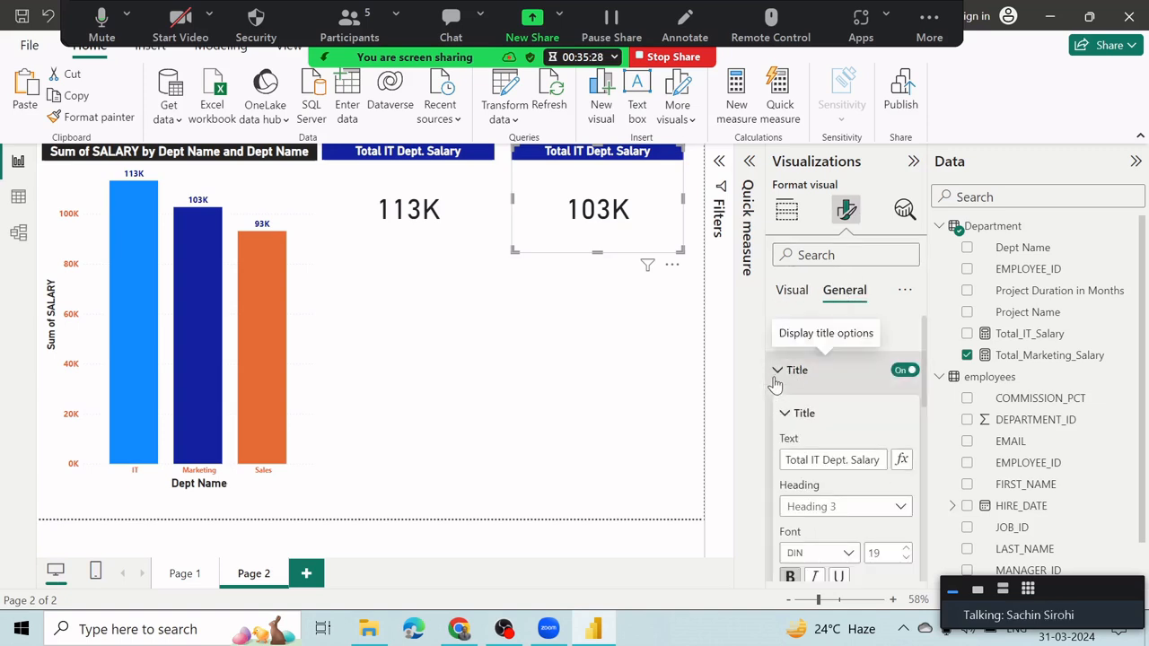
pyautogui.click(851, 461)
pyautogui.press('BackSpace')
pyautogui.press('BackSpace')
pyautogui.press('BackSpace')
pyautogui.press('BackSpace')
pyautogui.press('BackSpace')
pyautogui.press('BackSpace')
pyautogui.press('BackSpace')
pyautogui.press('BackSpace')
pyautogui.press('BackSpace')
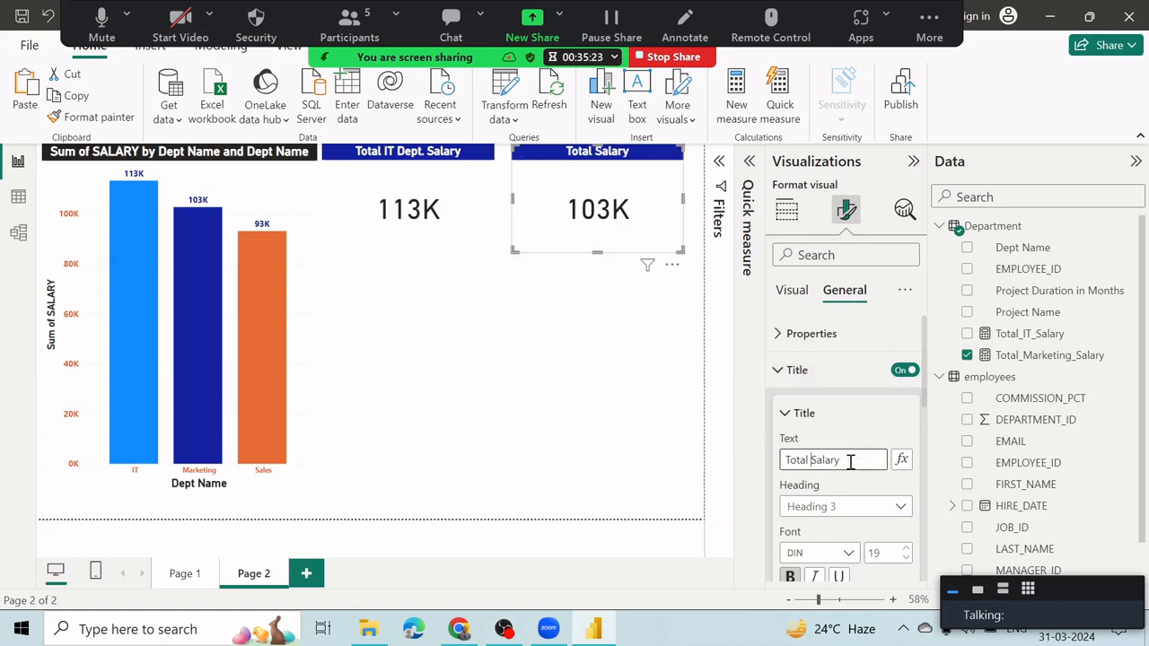
pyautogui.write('Marketing')
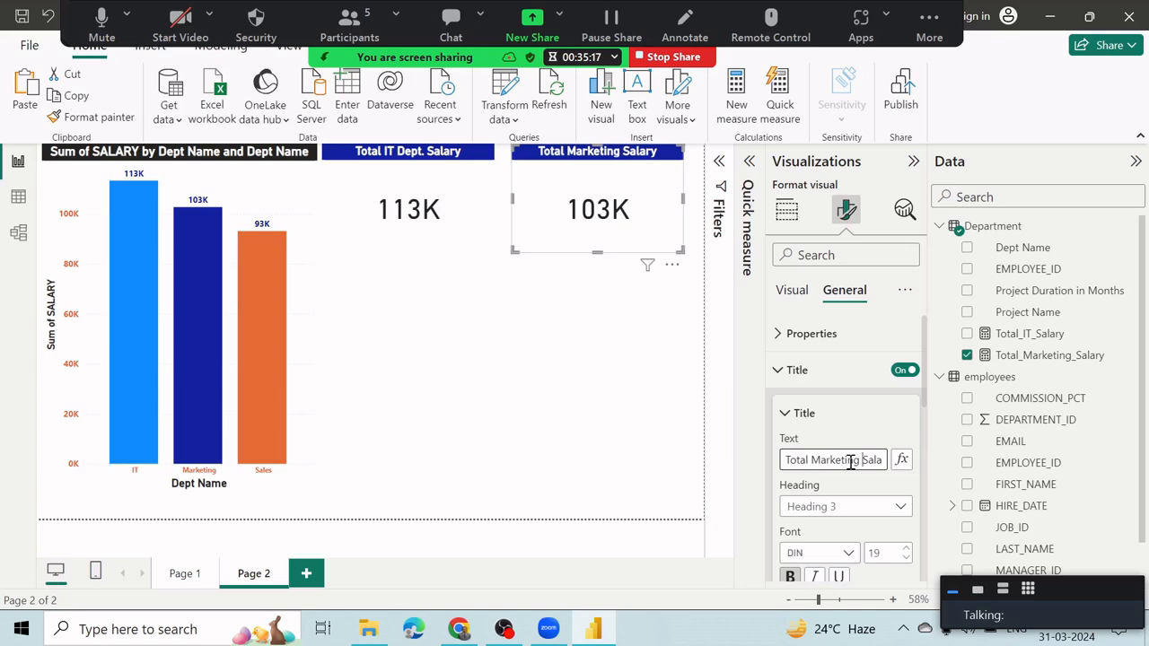
pyautogui.write('Dept.')
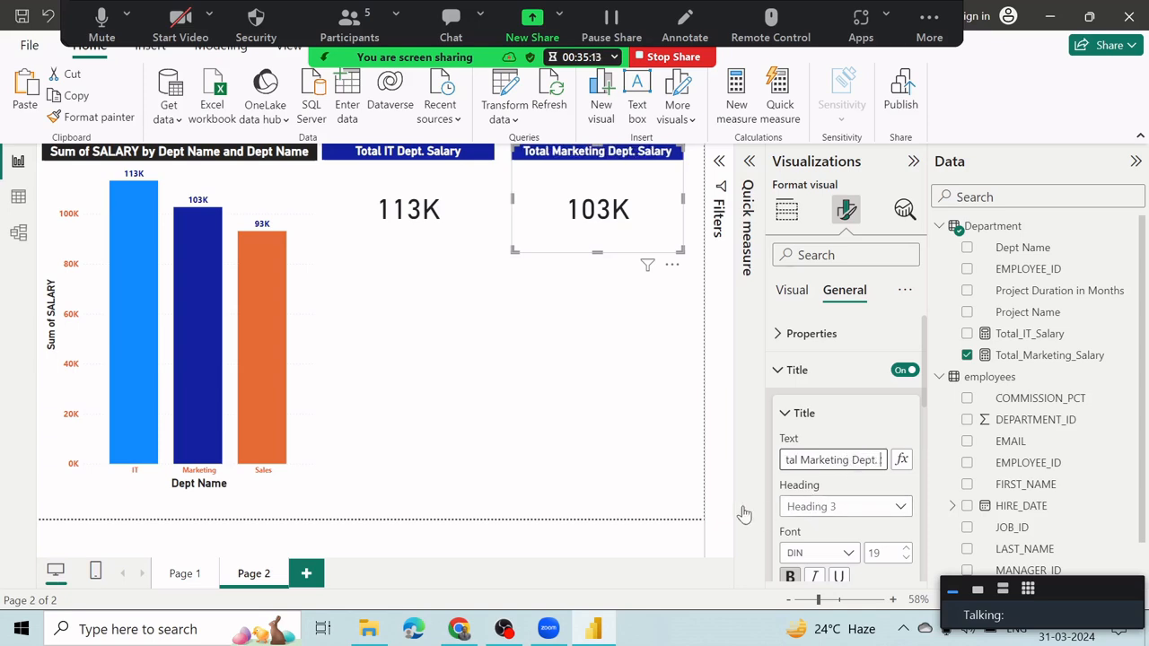
pyautogui.click(555, 405)
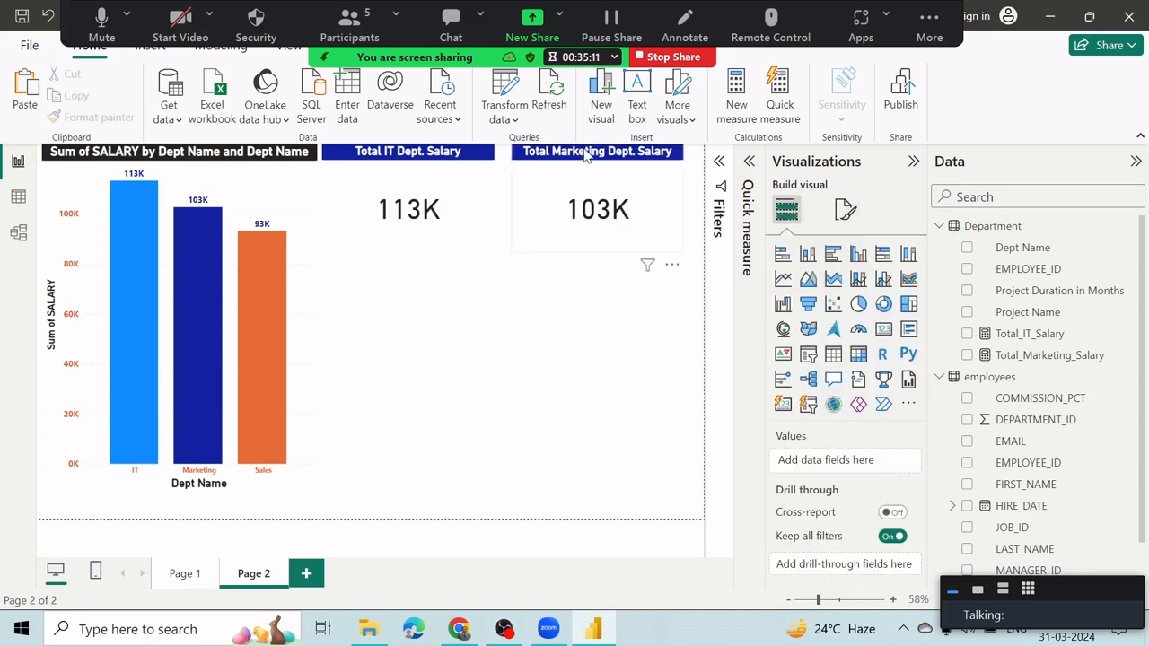
# Move the Total Marketing Dept. Salary card directly beneath the Total IT Dept. Salary card, aligned with its edges, and deselect it
pyautogui.moveTo(587, 151); pyautogui.dragTo(399, 254)
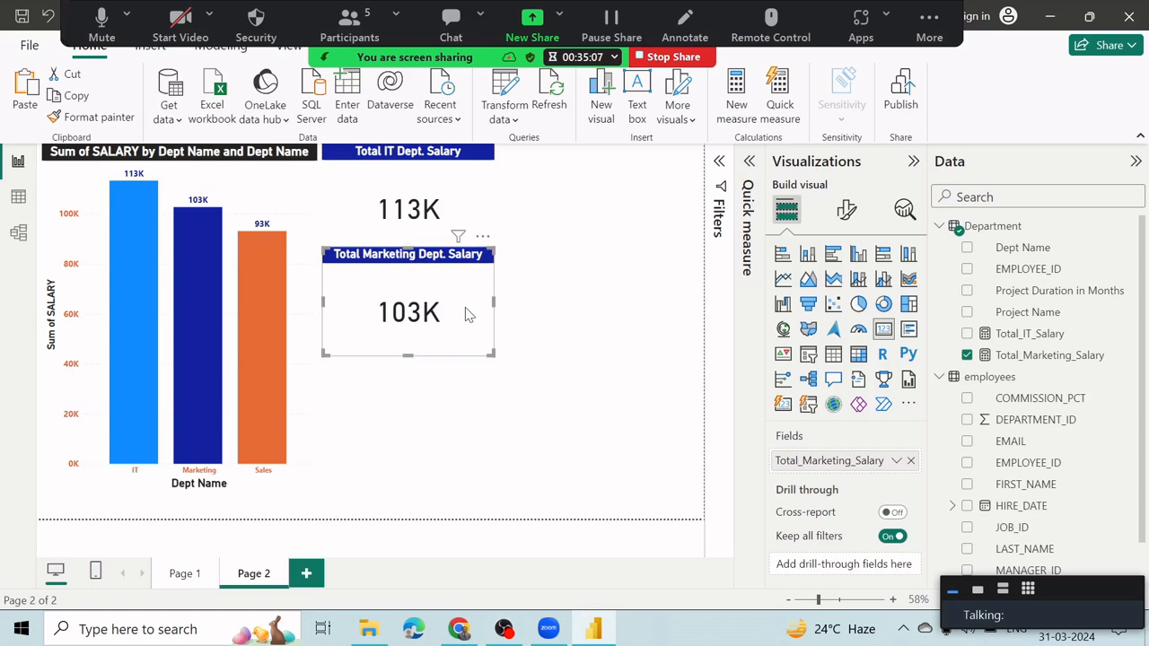
pyautogui.click(589, 288)
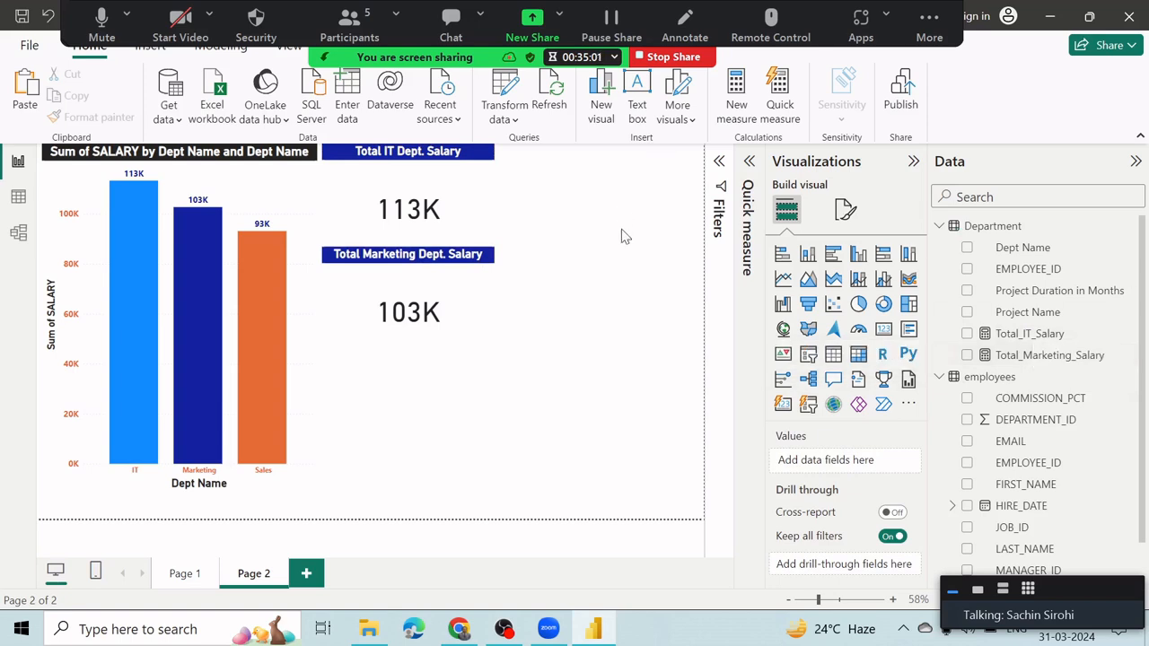
# Start a quick measure using the Filtered value calculation
pyautogui.click(778, 89)
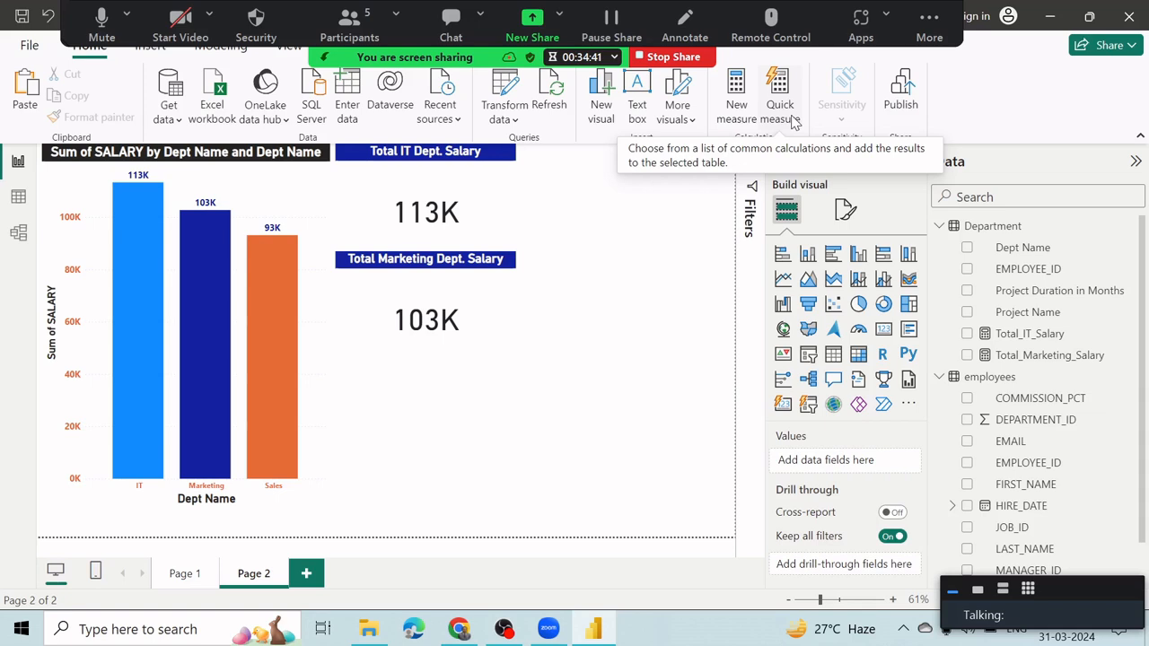
pyautogui.click(780, 98)
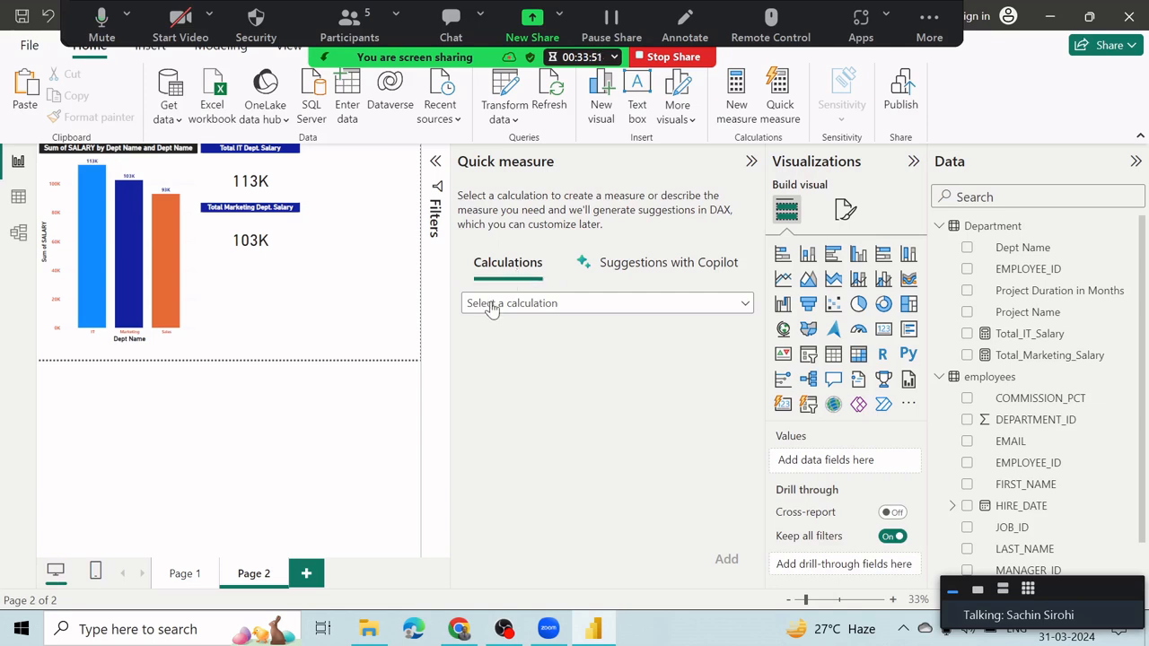
pyautogui.click(489, 305)
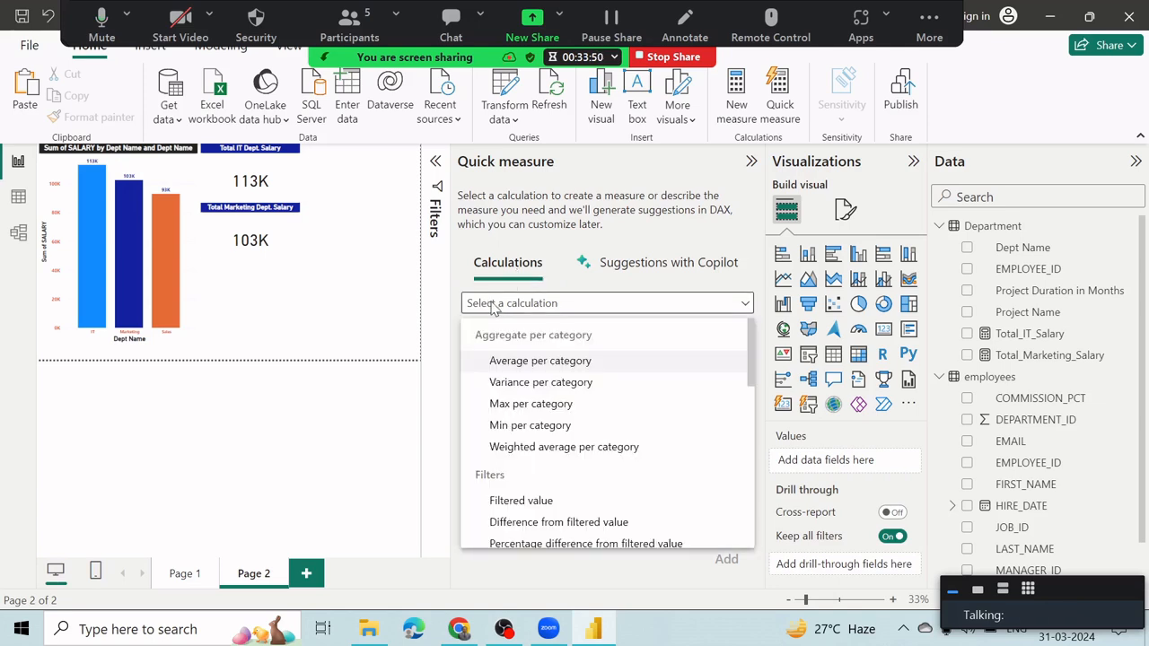
pyautogui.click(541, 505)
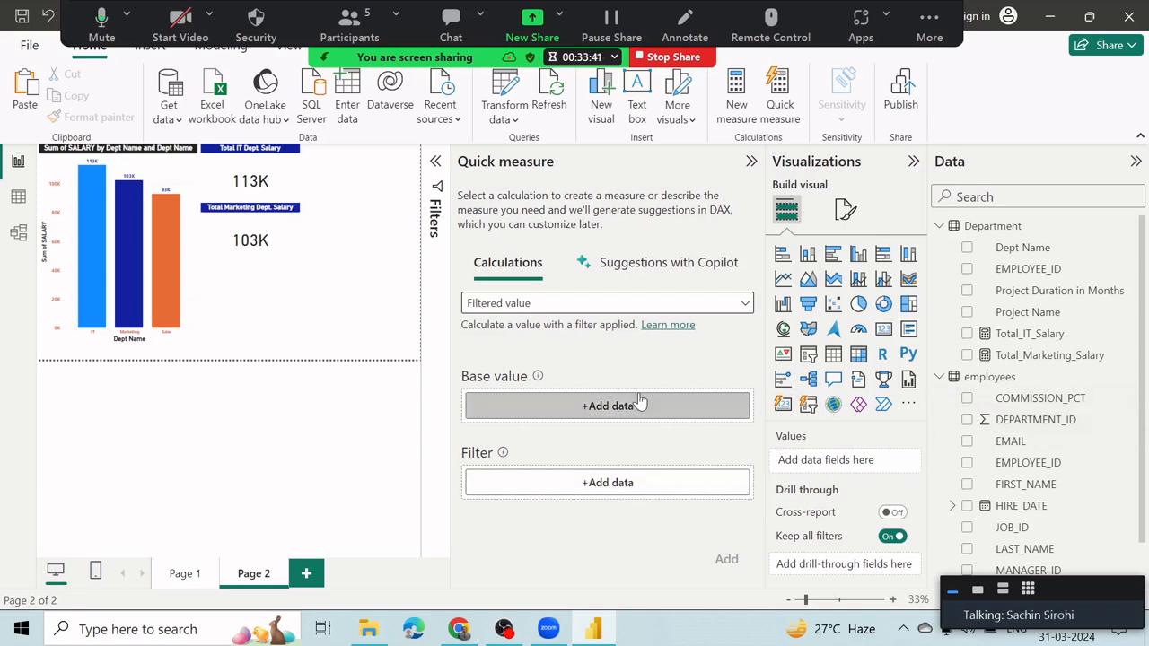
# Assign the employees SALARY field as the quick measure's base value, keeping its aggregation as Sum
pyautogui.scroll(-1, 987, 440)
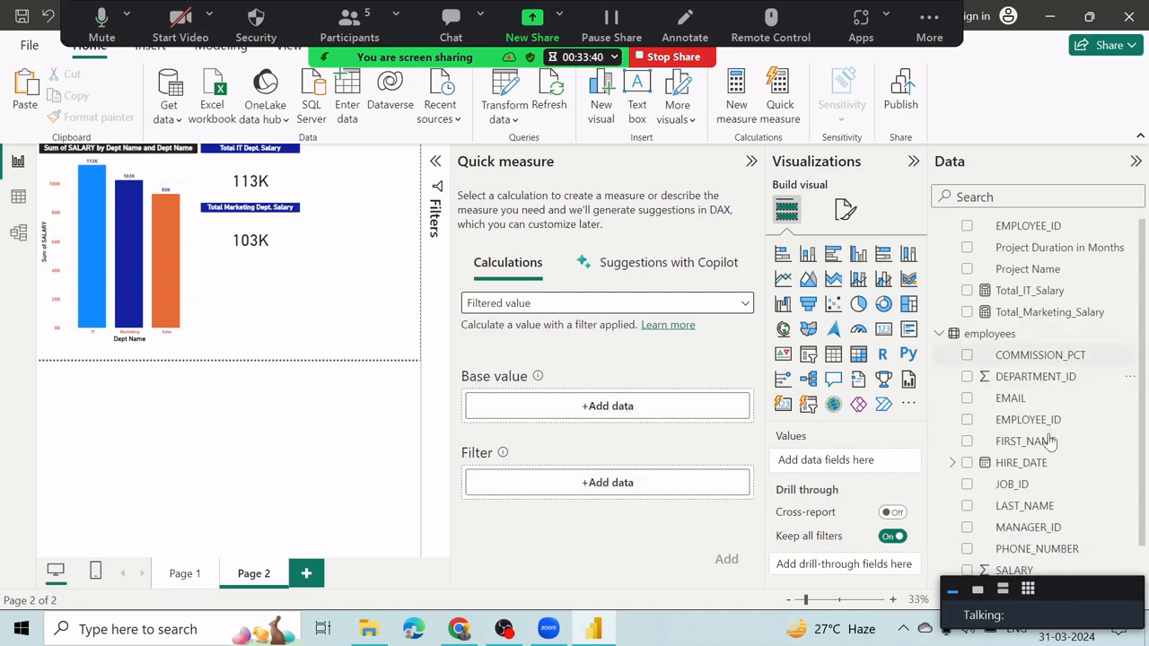
pyautogui.click(967, 571)
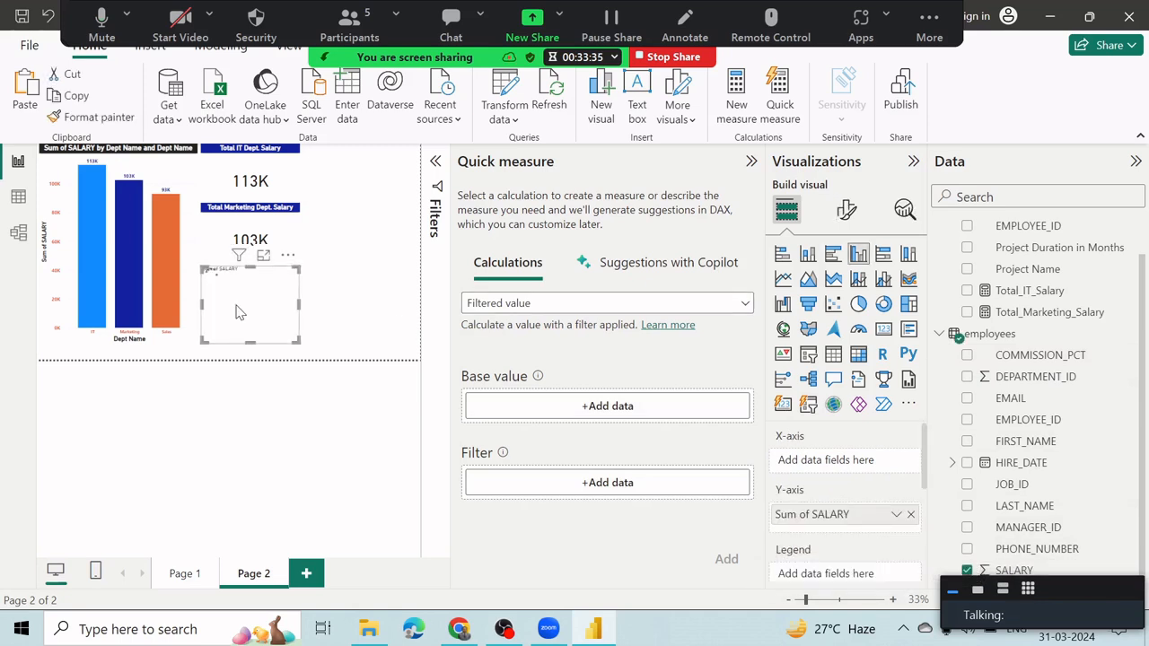
pyautogui.press('Delete')
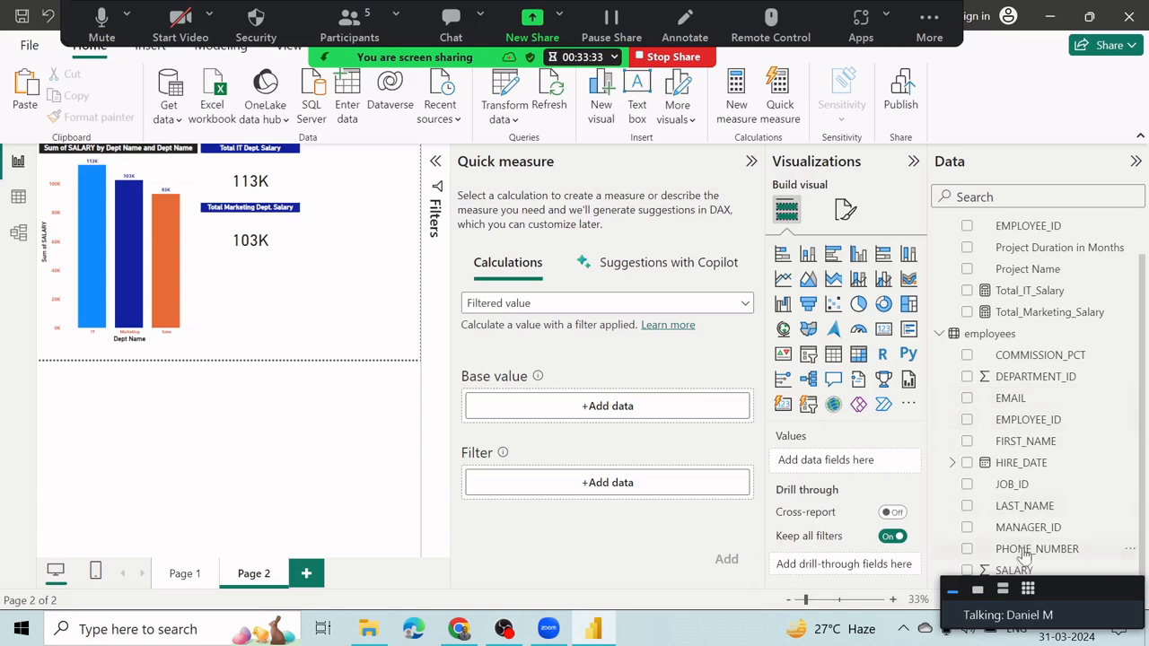
pyautogui.moveTo(1014, 571); pyautogui.dragTo(618, 411)
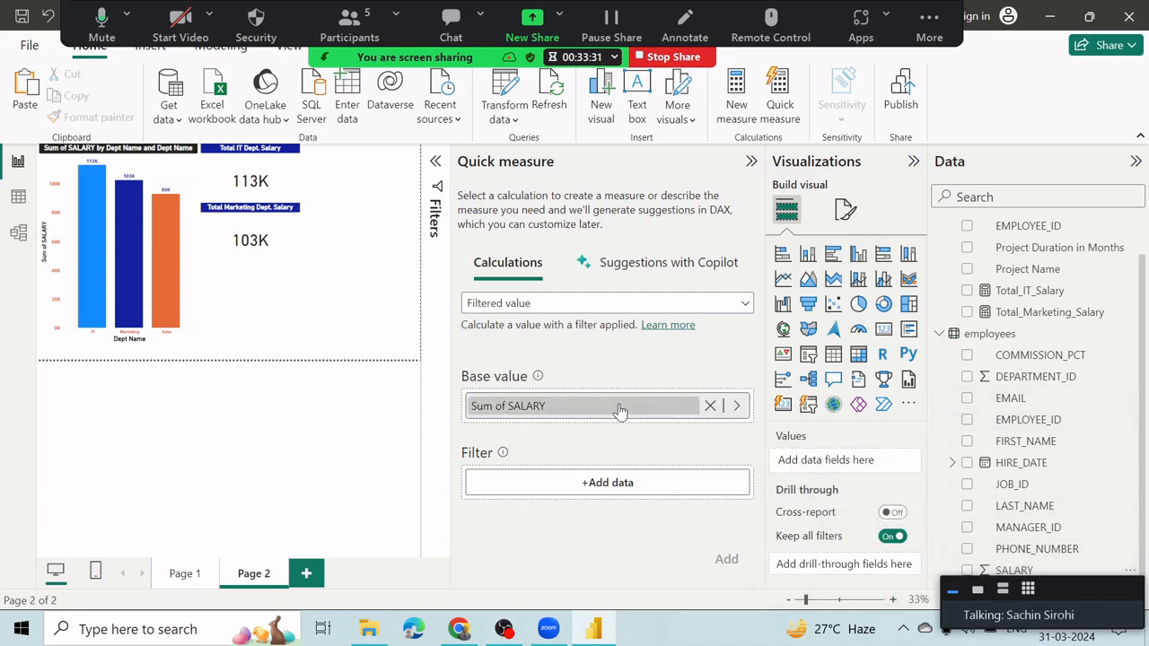
pyautogui.click(736, 407)
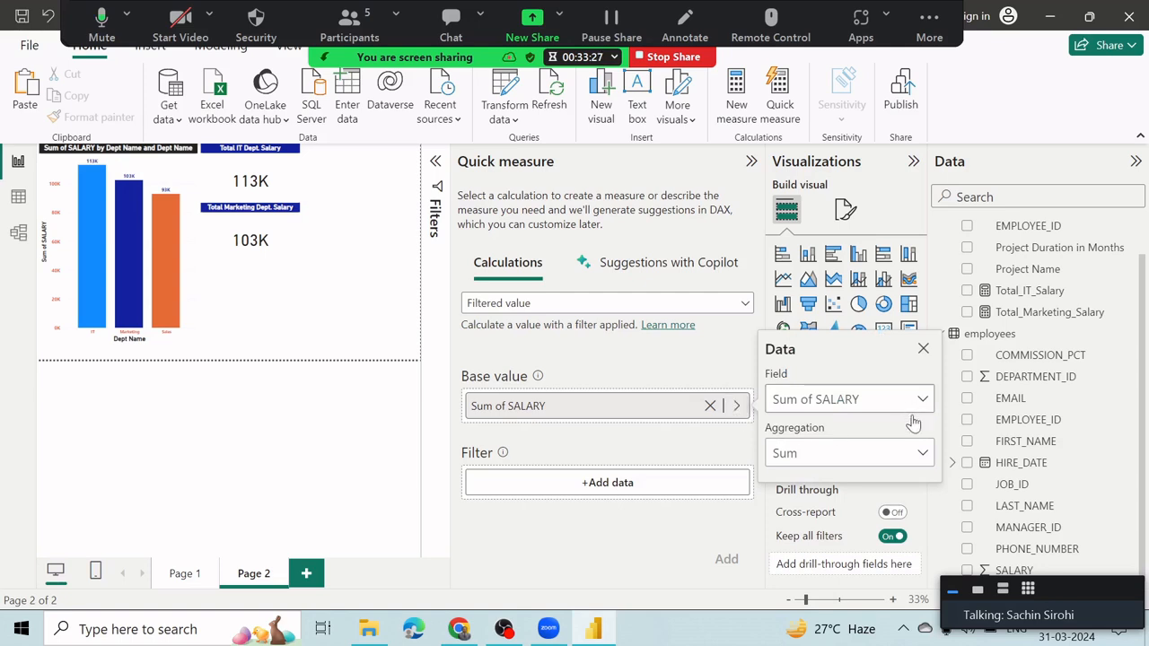
pyautogui.click(919, 456)
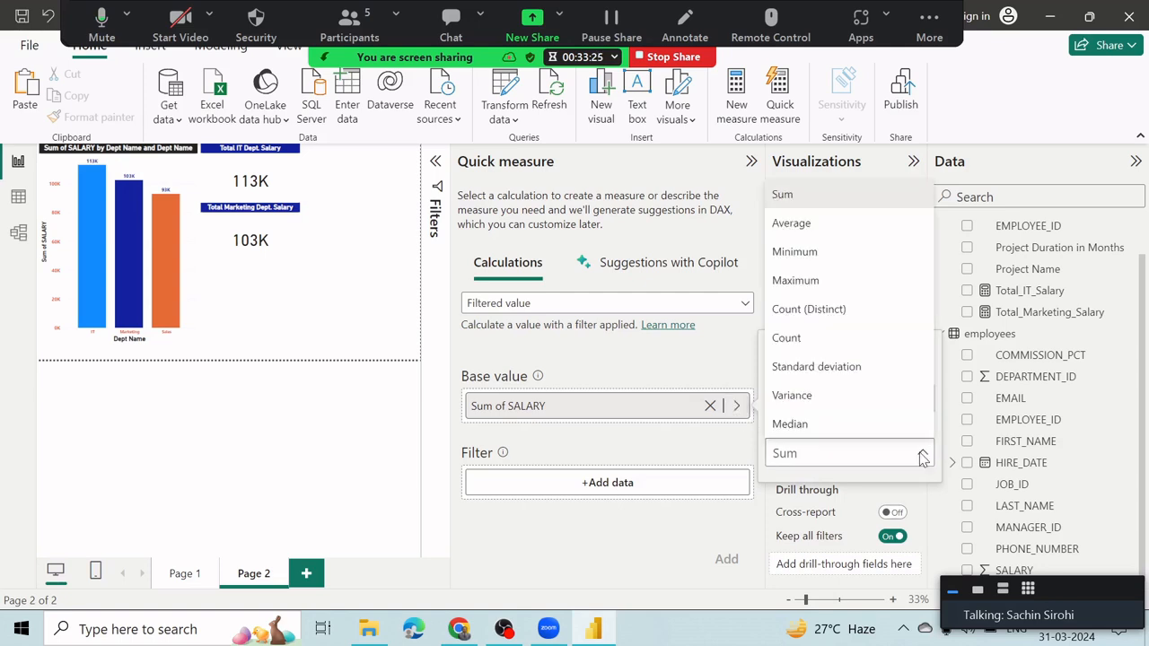
pyautogui.click(921, 456)
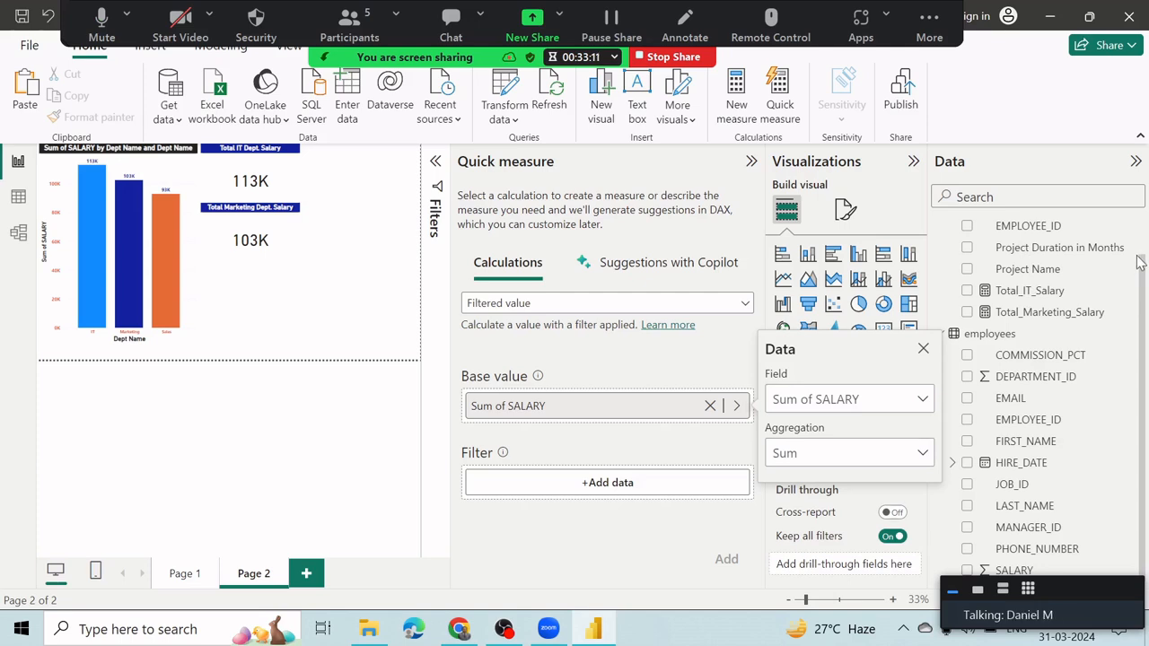
# Filter the quick measure by the Department table's Dept Name with the value Sales, and add the measure to the model
pyautogui.moveTo(1143, 271); pyautogui.dragTo(1143, 231)
pyautogui.scroll(-1, 1064, 250)
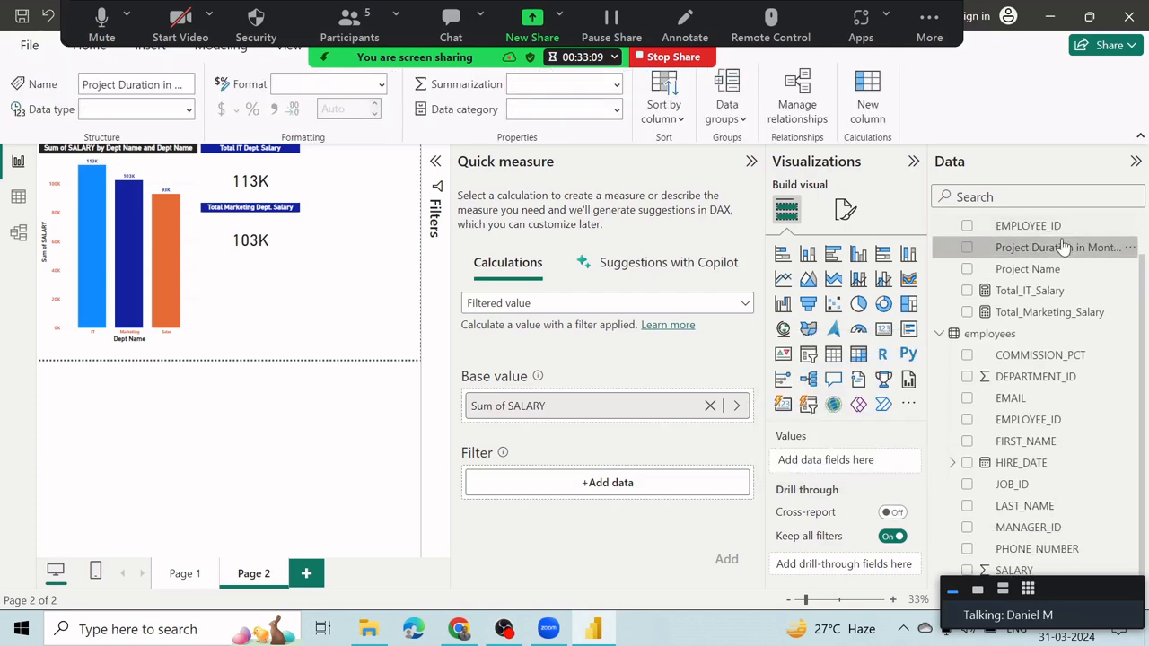
pyautogui.scroll(1, 1069, 251)
pyautogui.moveTo(1032, 253); pyautogui.dragTo(615, 488)
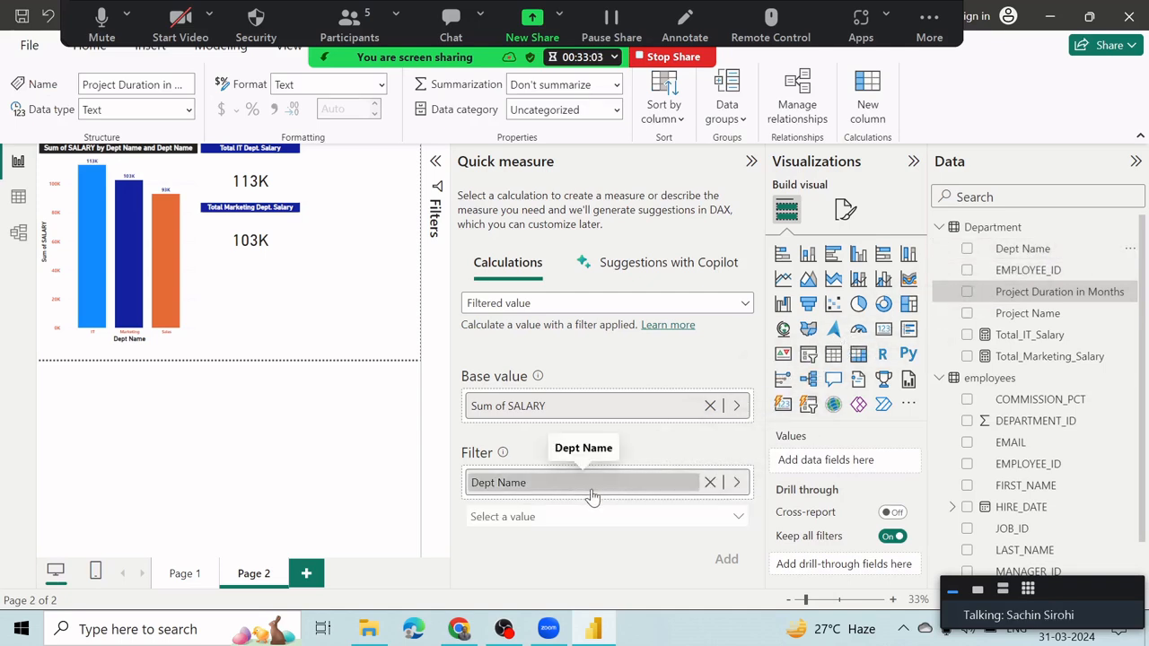
pyautogui.click(739, 519)
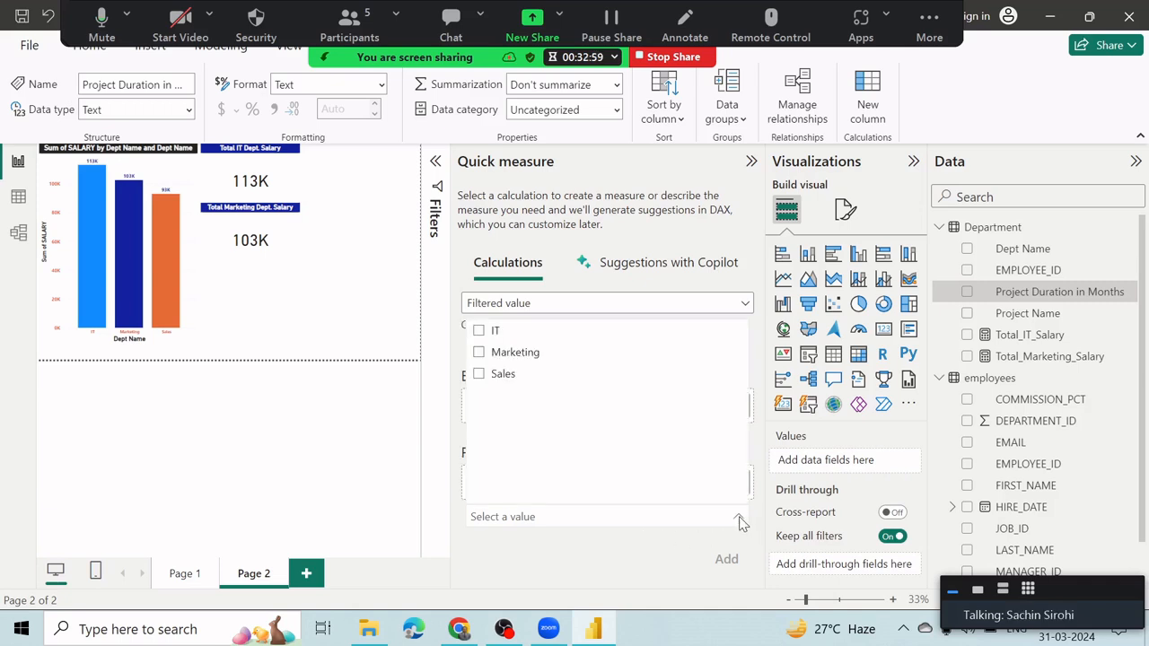
pyautogui.click(480, 375)
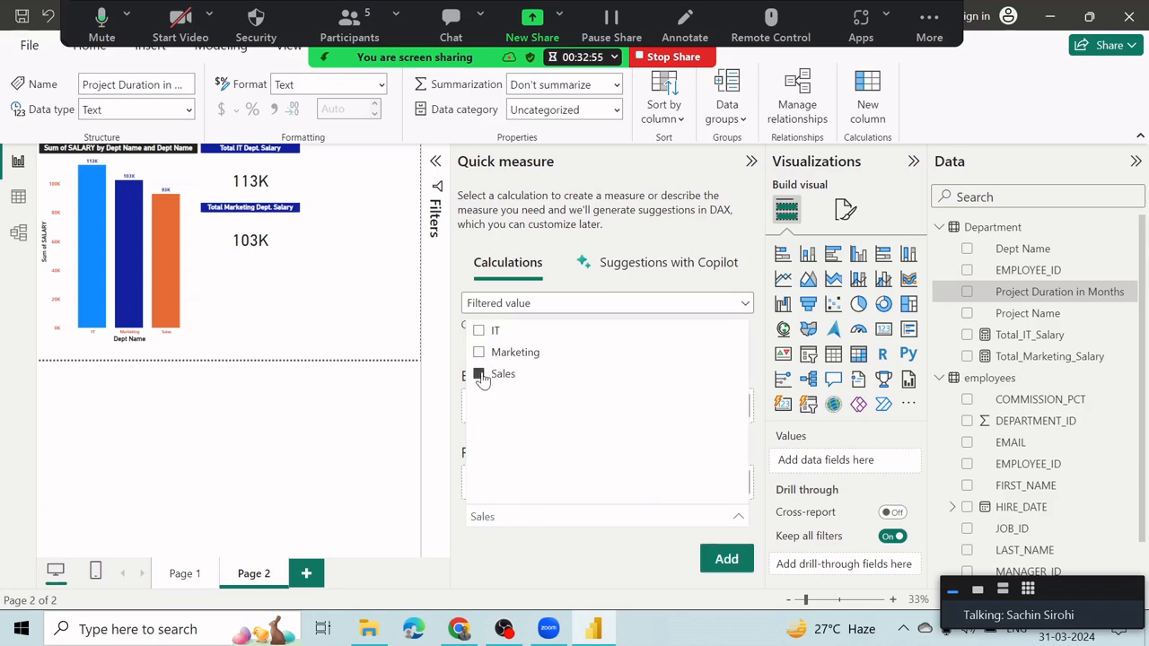
pyautogui.click(727, 561)
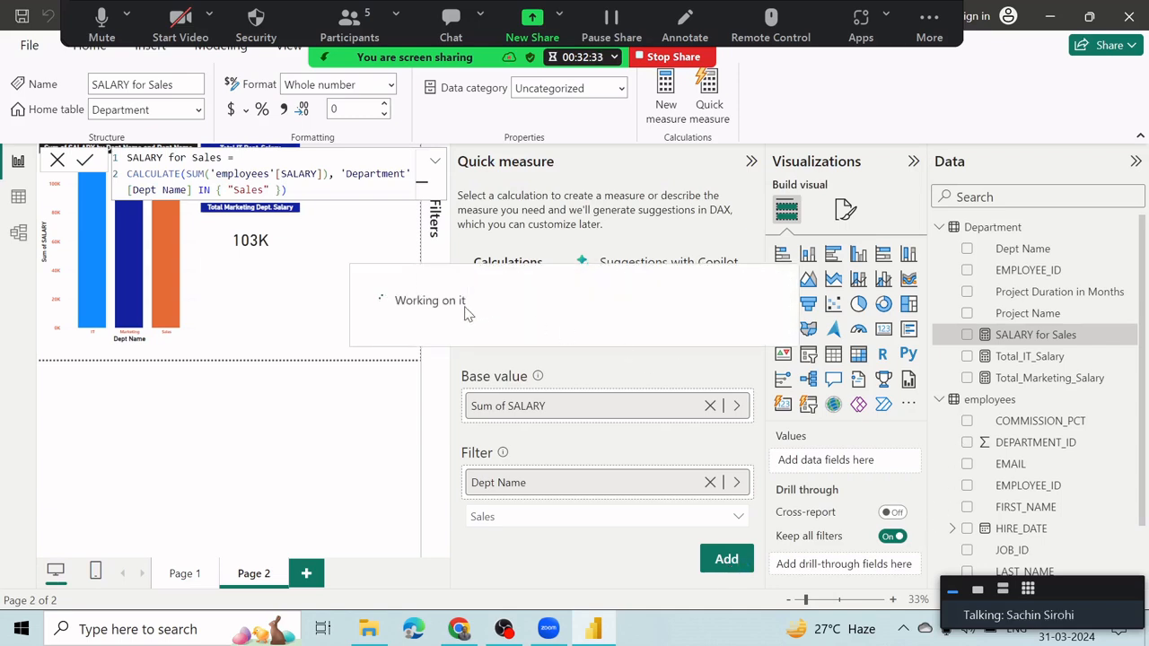
# Close the Quick measure pane and rename the new Sales measure in its formula as Total_Sales_Salary
pyautogui.click(751, 163)
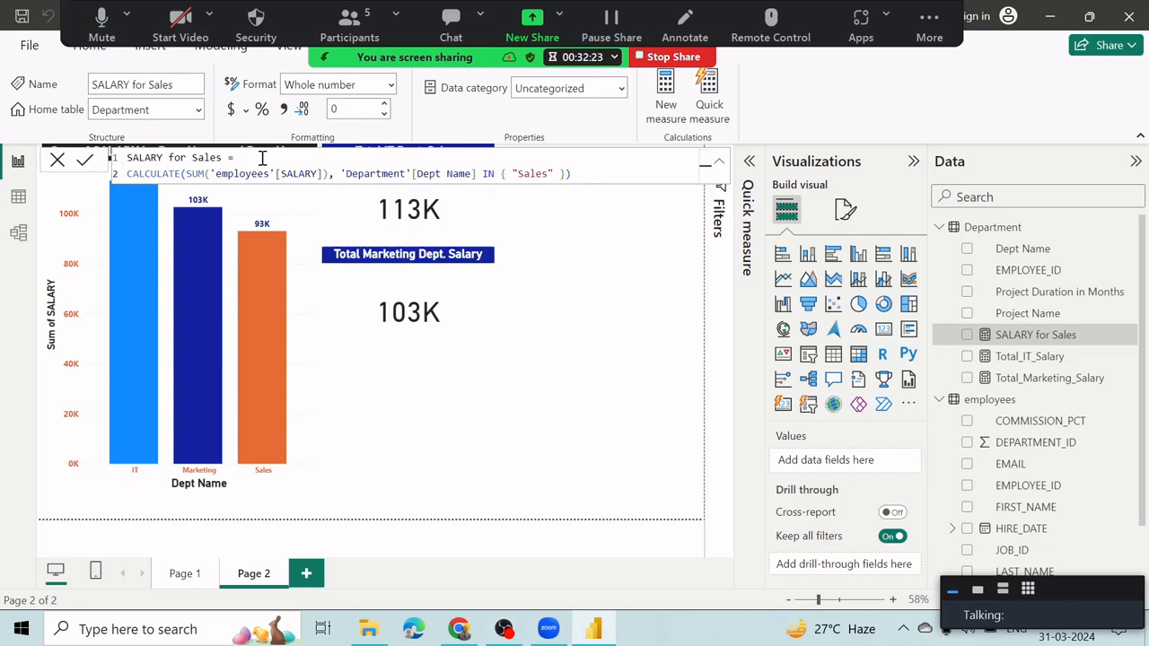
pyautogui.click(223, 157)
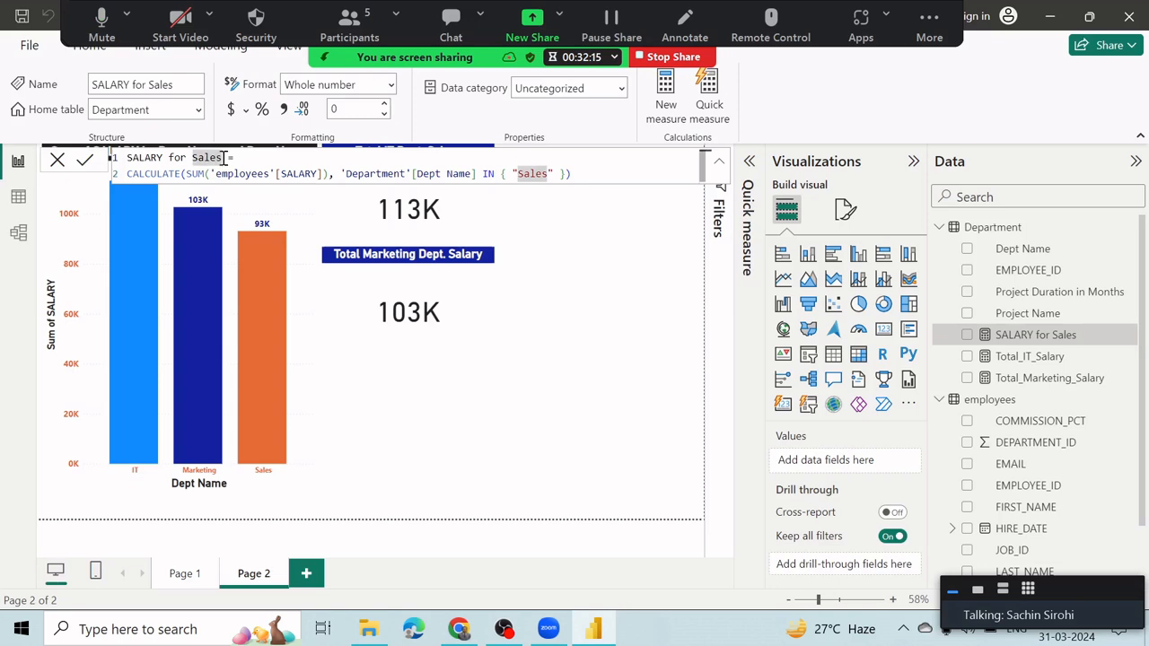
pyautogui.press('BackSpace')
pyautogui.press('BackSpace')
pyautogui.press('BackSpace')
pyautogui.press('BackSpace')
pyautogui.press('BackSpace')
pyautogui.press('BackSpace')
pyautogui.press('BackSpace')
pyautogui.press('BackSpace')
pyautogui.press('BackSpace')
pyautogui.press('BackSpace')
pyautogui.press('BackSpace')
pyautogui.press('BackSpace')
pyautogui.press('BackSpace')
pyautogui.press('BackSpace')
pyautogui.press('BackSpace')
pyautogui.press('BackSpace')
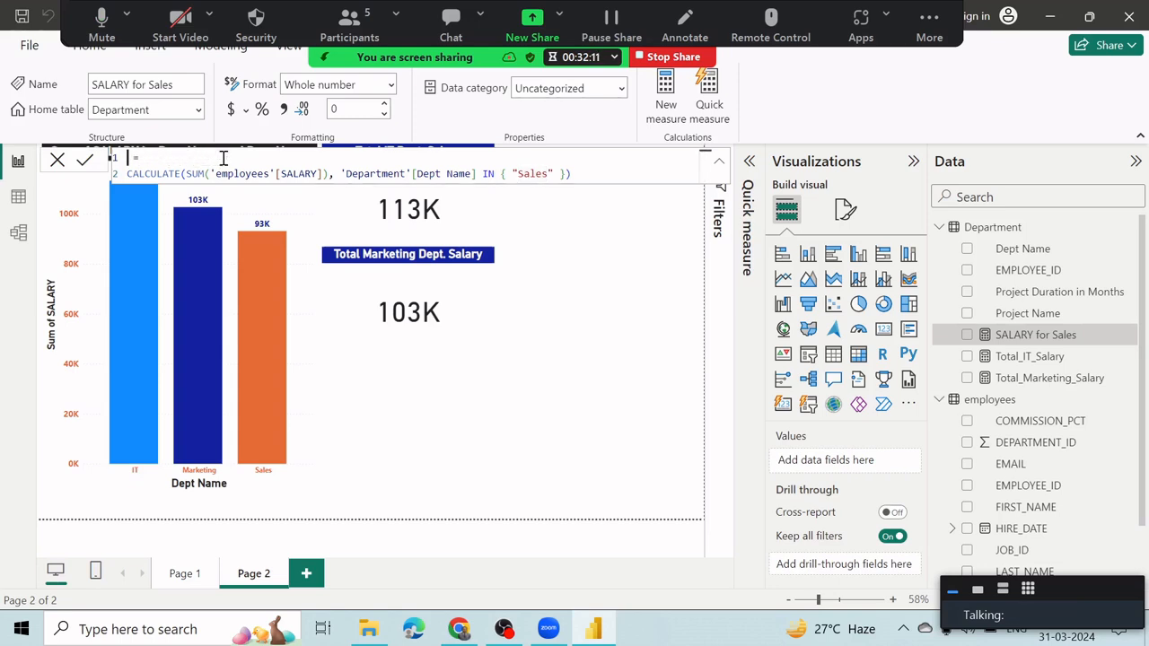
pyautogui.write('Total_Sales')
pyautogui.press('BackSpace')
pyautogui.write('_Sales')
pyautogui.write(' Salary')
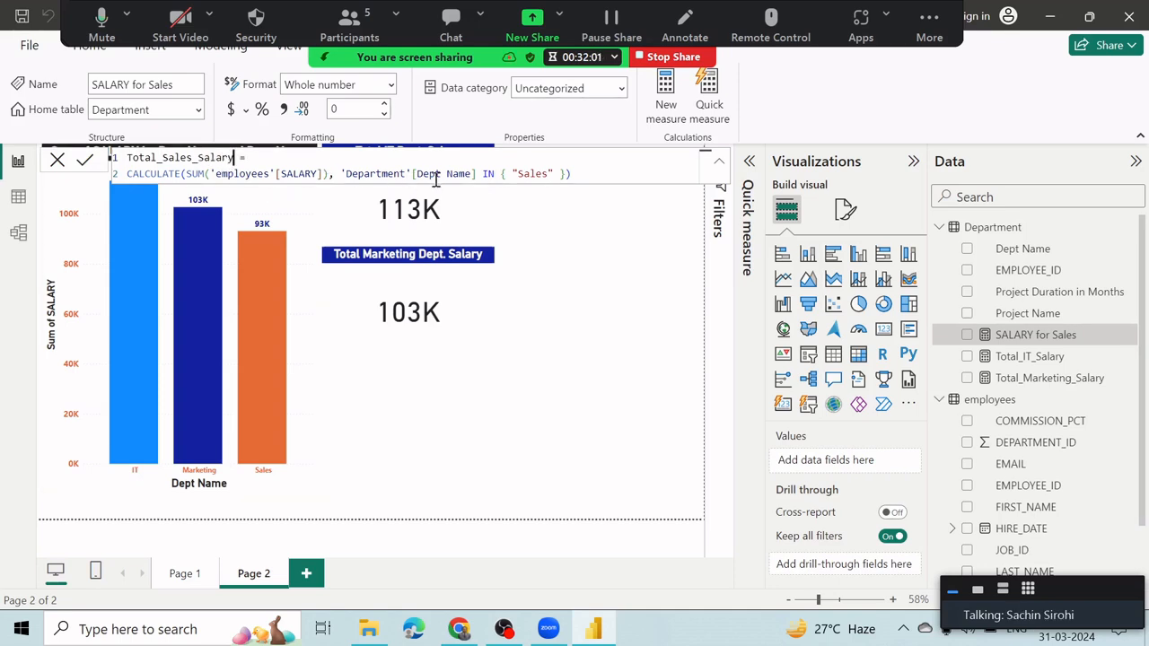
pyautogui.click(582, 178)
pyautogui.press('Return')
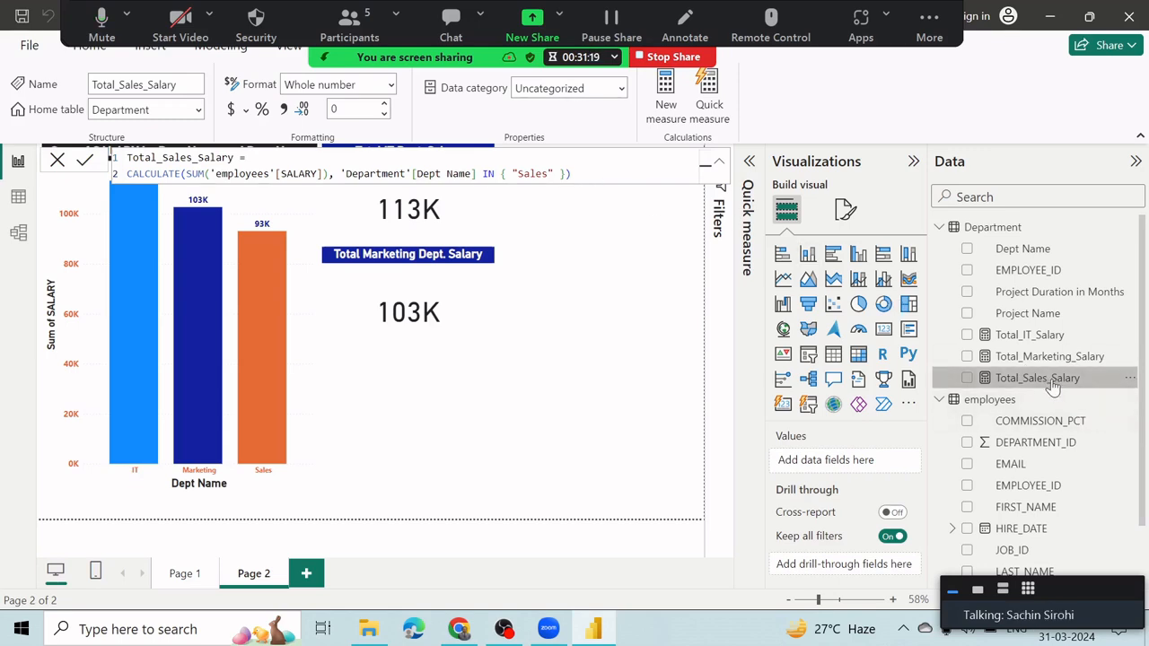
pyautogui.click(631, 328)
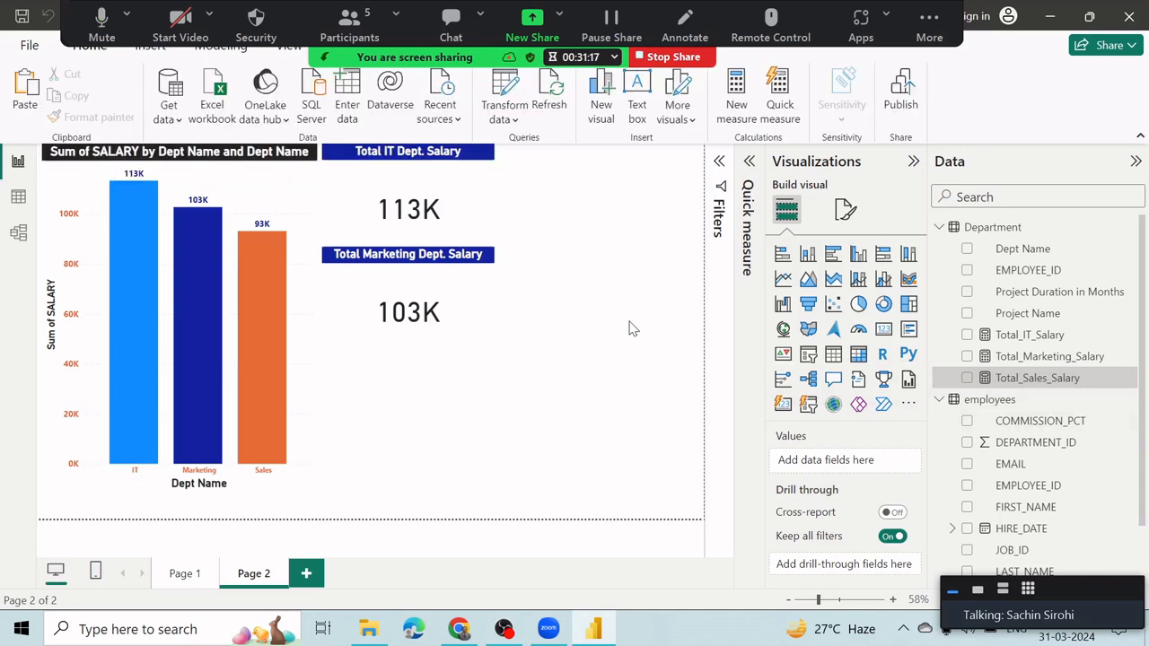
# Copy the full Total_Sales_Salary formula, send it to everyone in the Zoom meeting chat, and minimize the chat window
pyautogui.click(1038, 378)
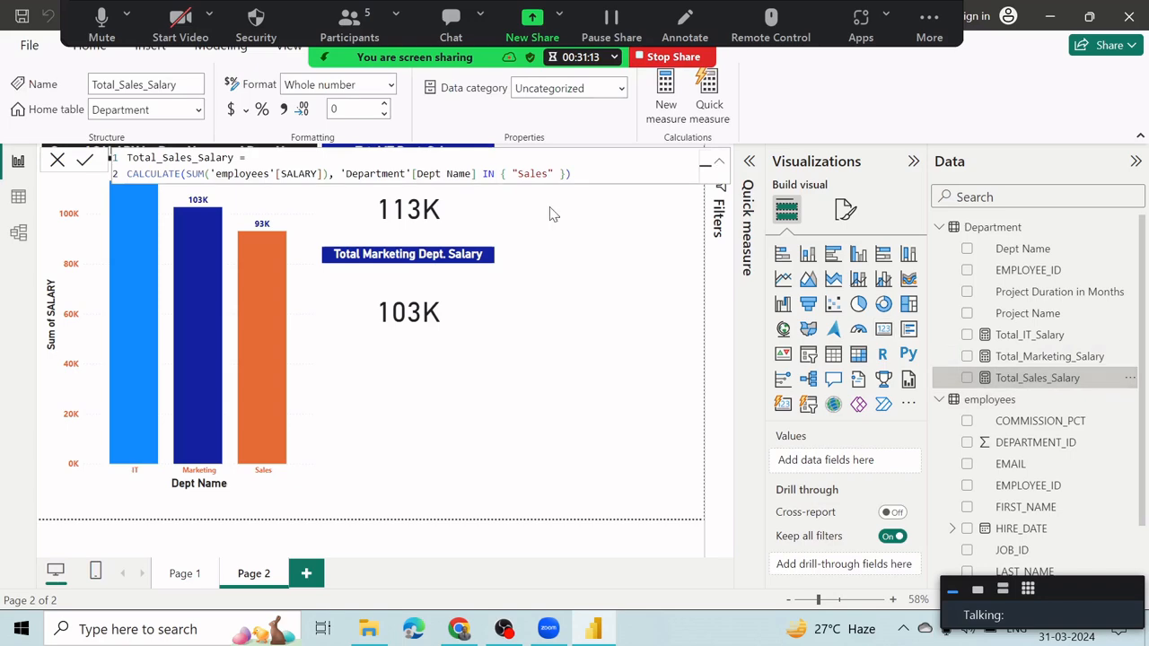
pyautogui.moveTo(575, 173); pyautogui.dragTo(56, 154)
pyautogui.hotkey('ctrl', 'c')
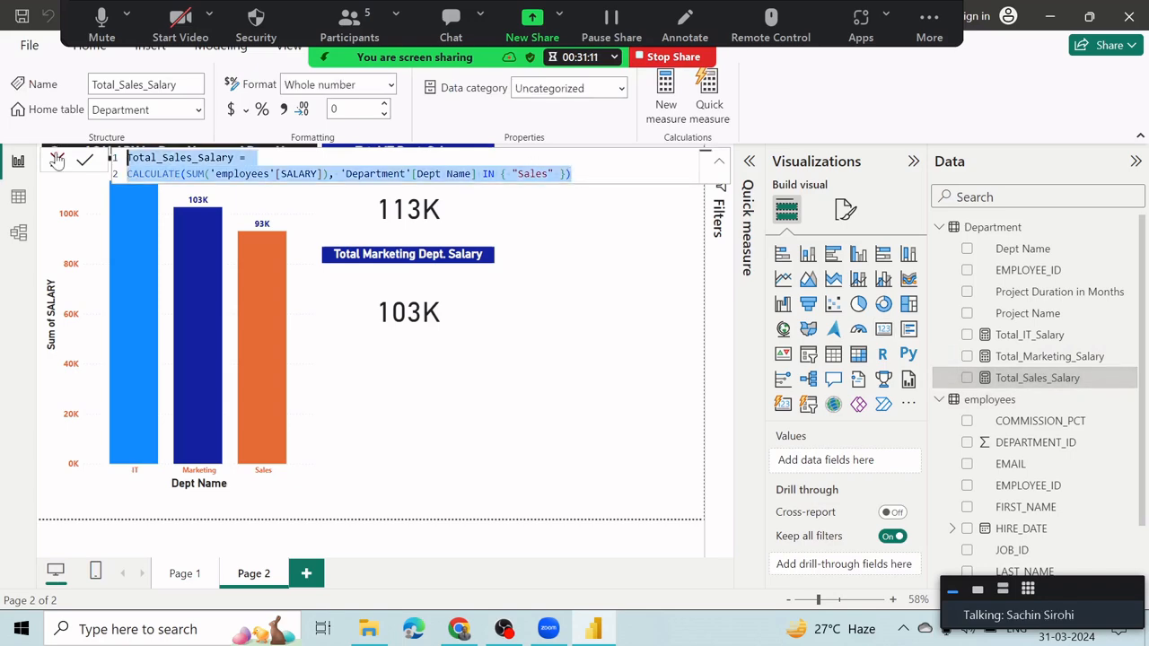
pyautogui.click(451, 25)
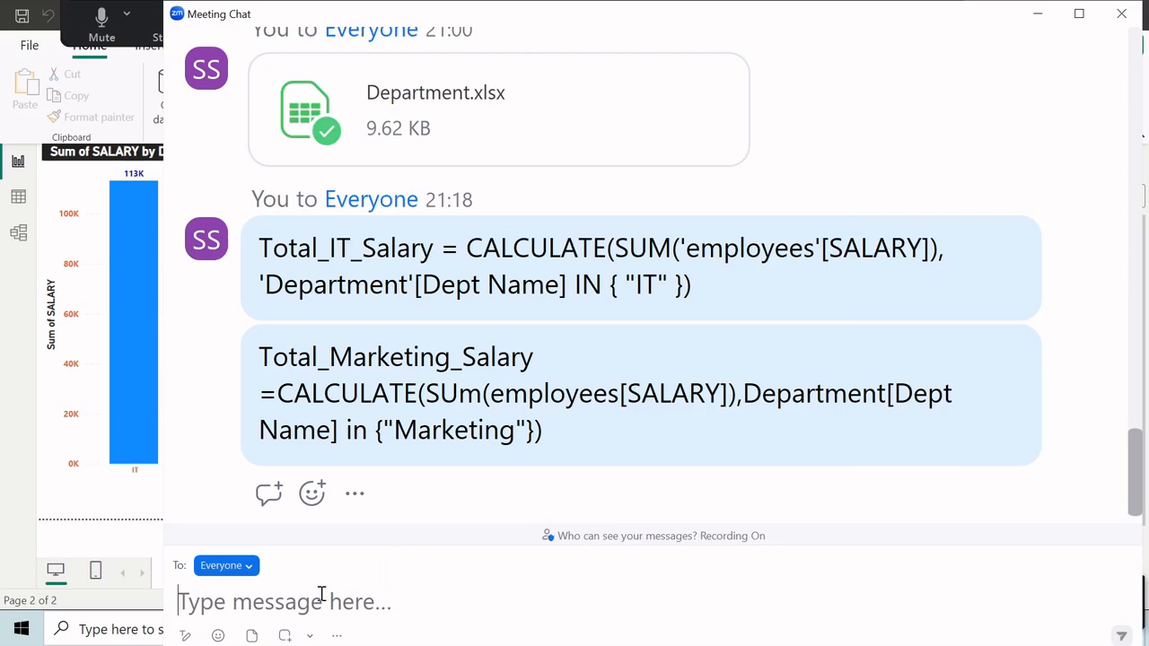
pyautogui.hotkey('ctrl', 'v')
pyautogui.press('Return')
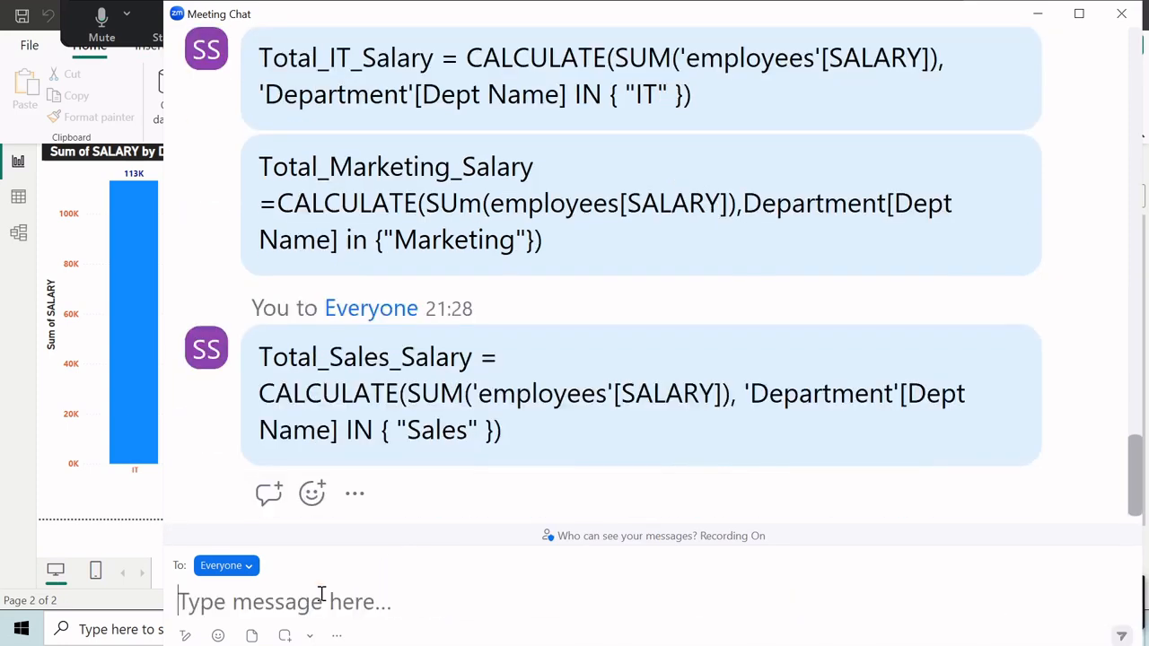
pyautogui.click(1038, 13)
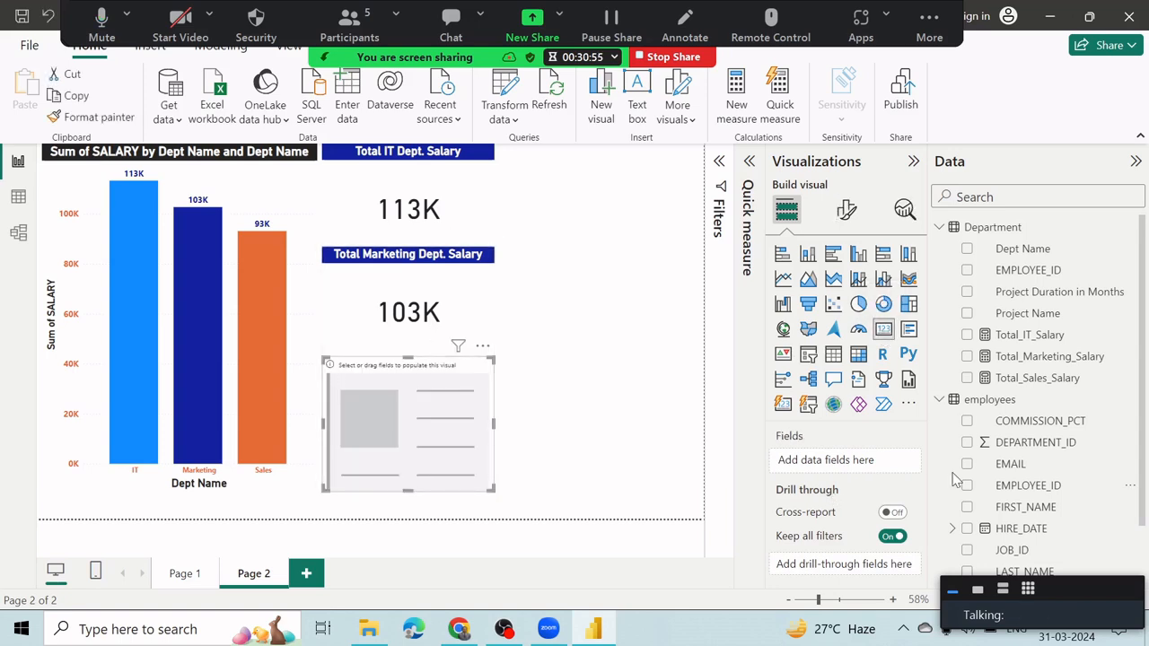
# Fill the empty card with Total_Sales_Salary and apply the Total Marketing Dept. Salary card's formatting to it with Format painter
pyautogui.click(967, 379)
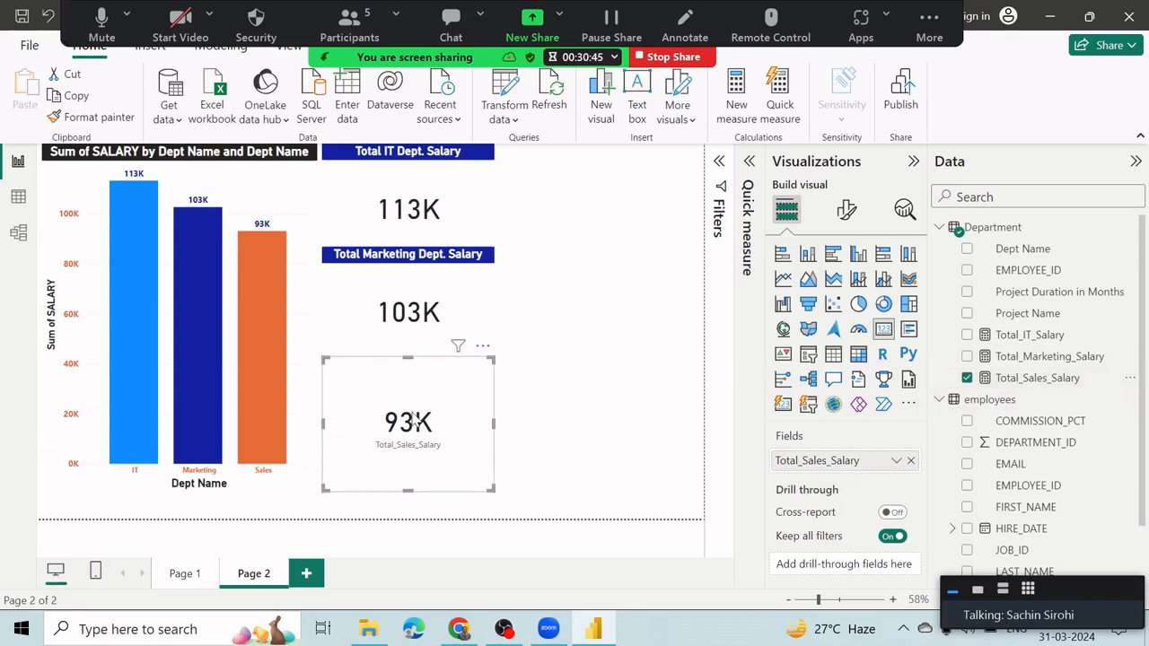
pyautogui.click(438, 262)
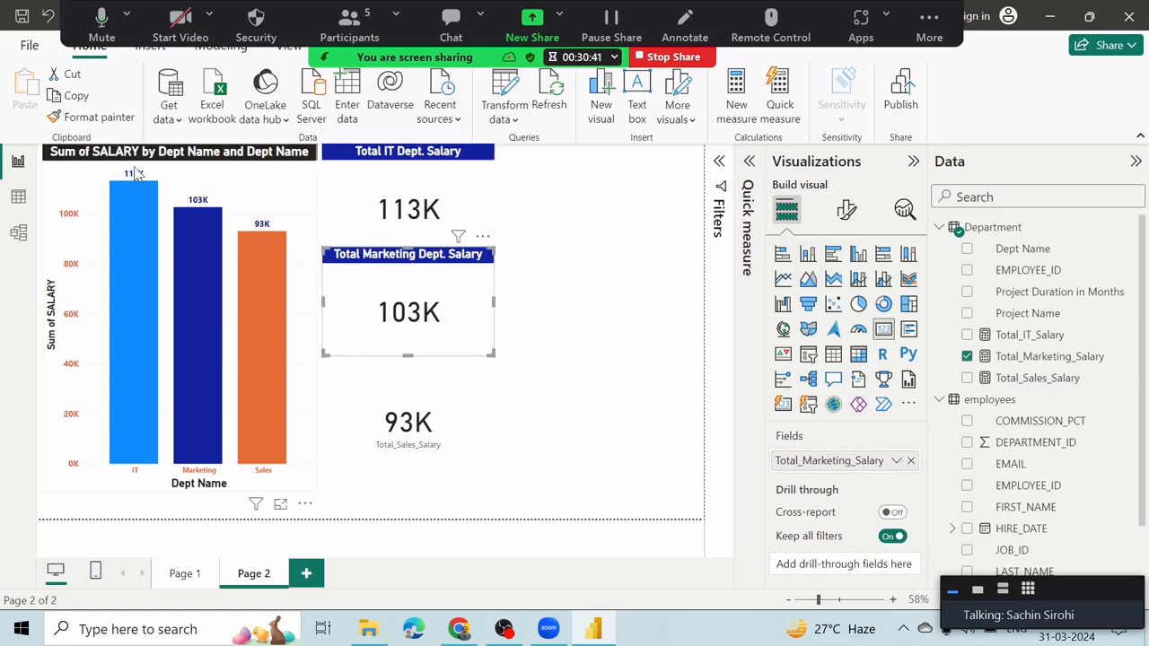
pyautogui.click(94, 117)
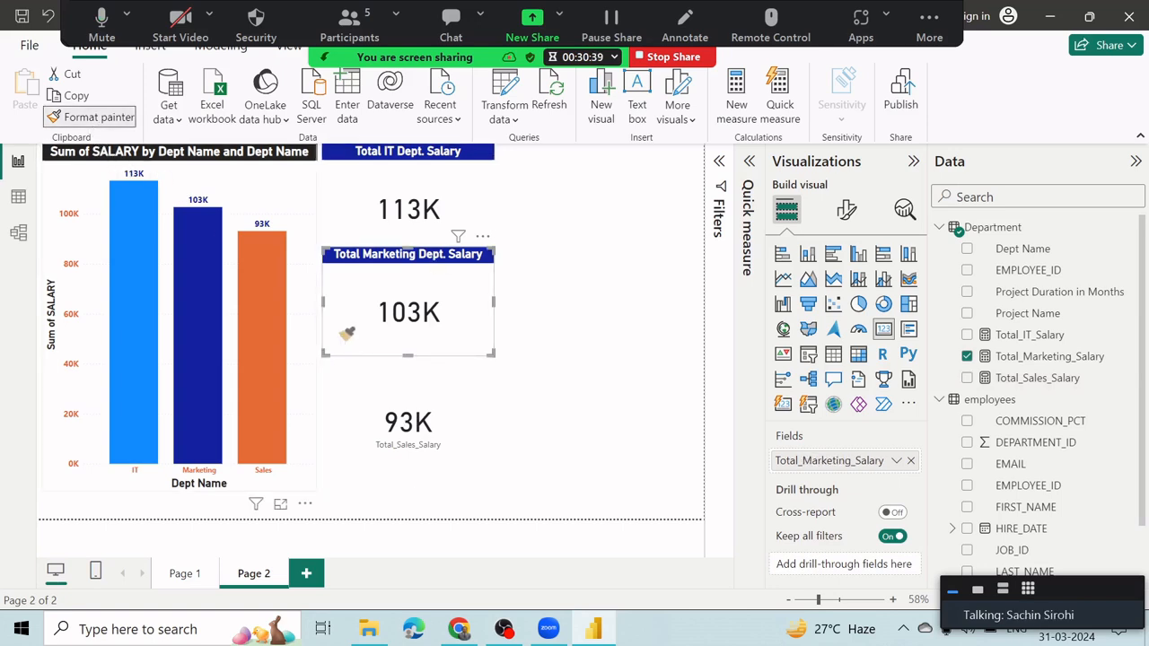
pyautogui.click(401, 402)
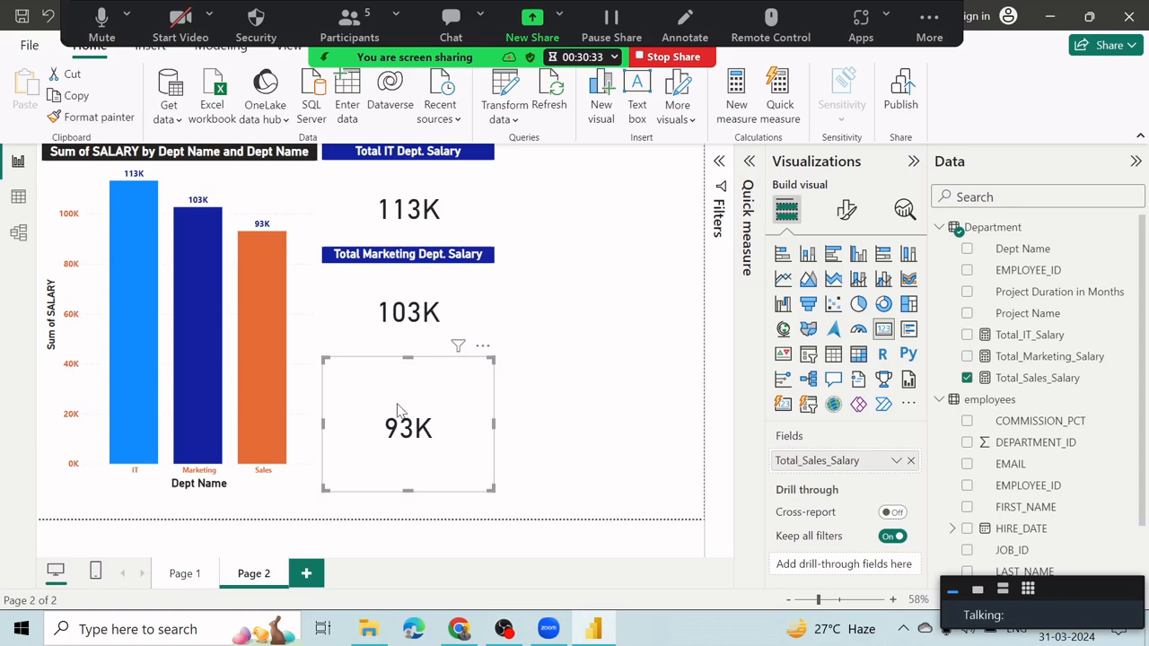
pyautogui.click(453, 266)
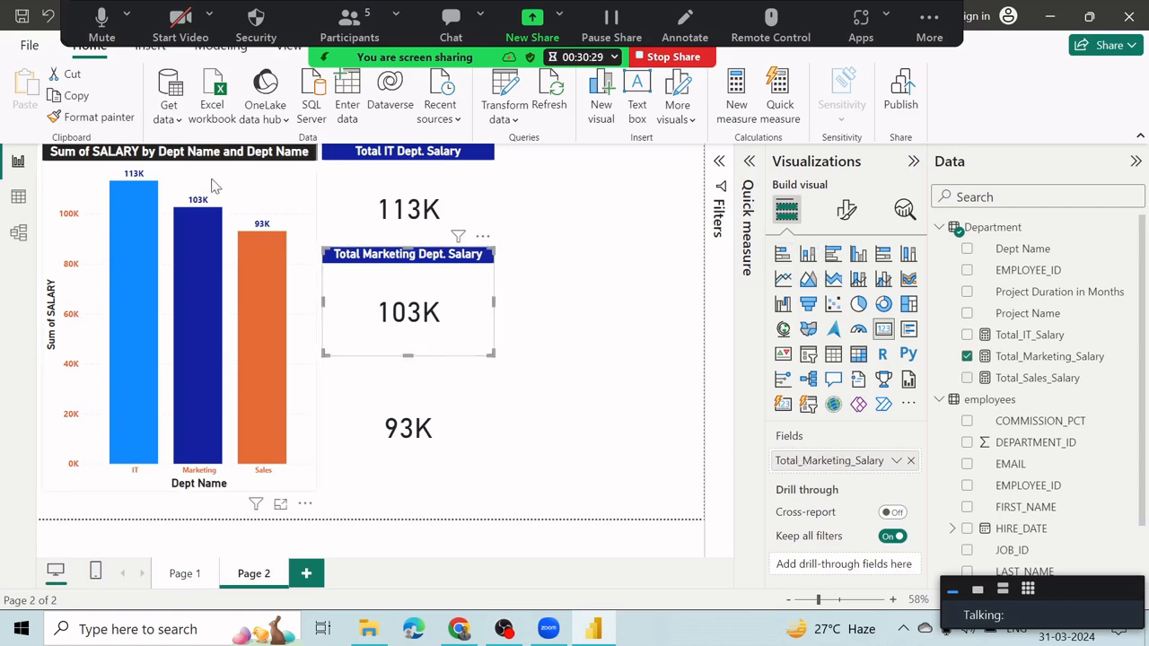
pyautogui.click(99, 117)
pyautogui.click(413, 446)
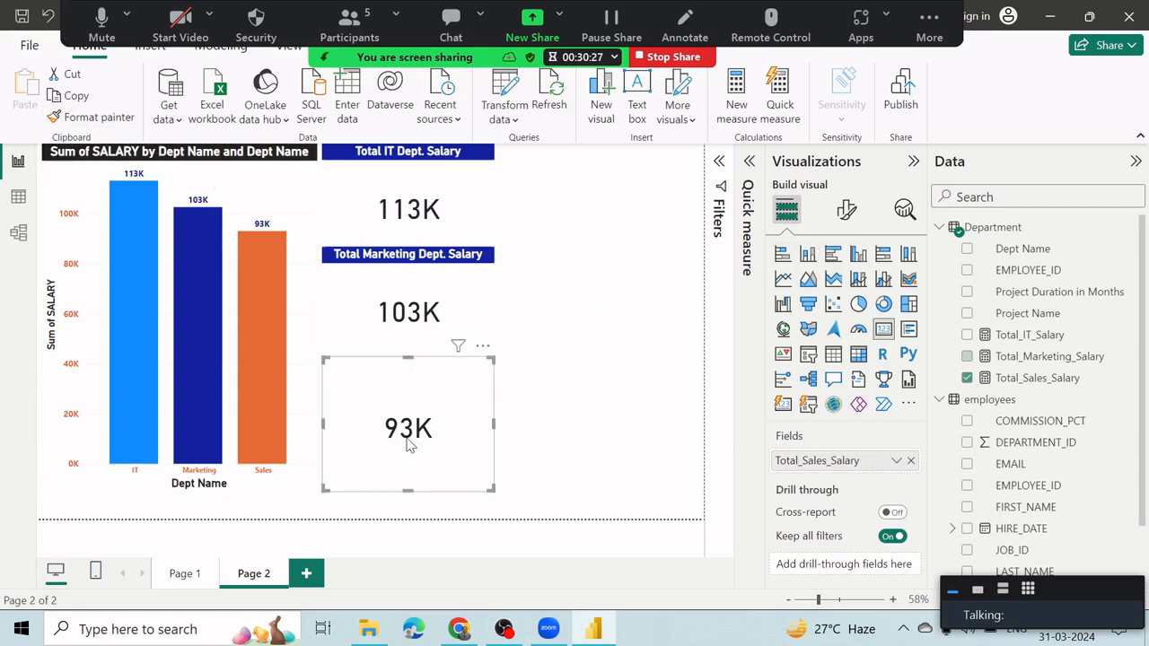
# Delete the Total_Sales_Salary card beneath the Total Marketing Dept. Salary card
pyautogui.click(627, 436)
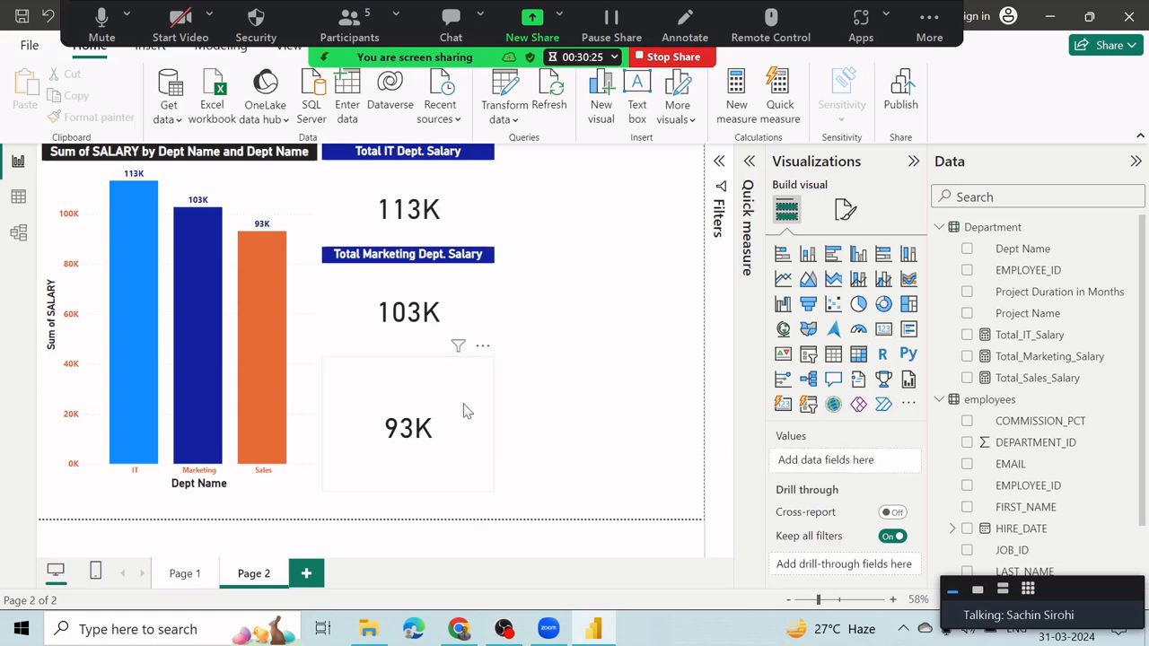
pyautogui.click(465, 412)
pyautogui.press('Delete')
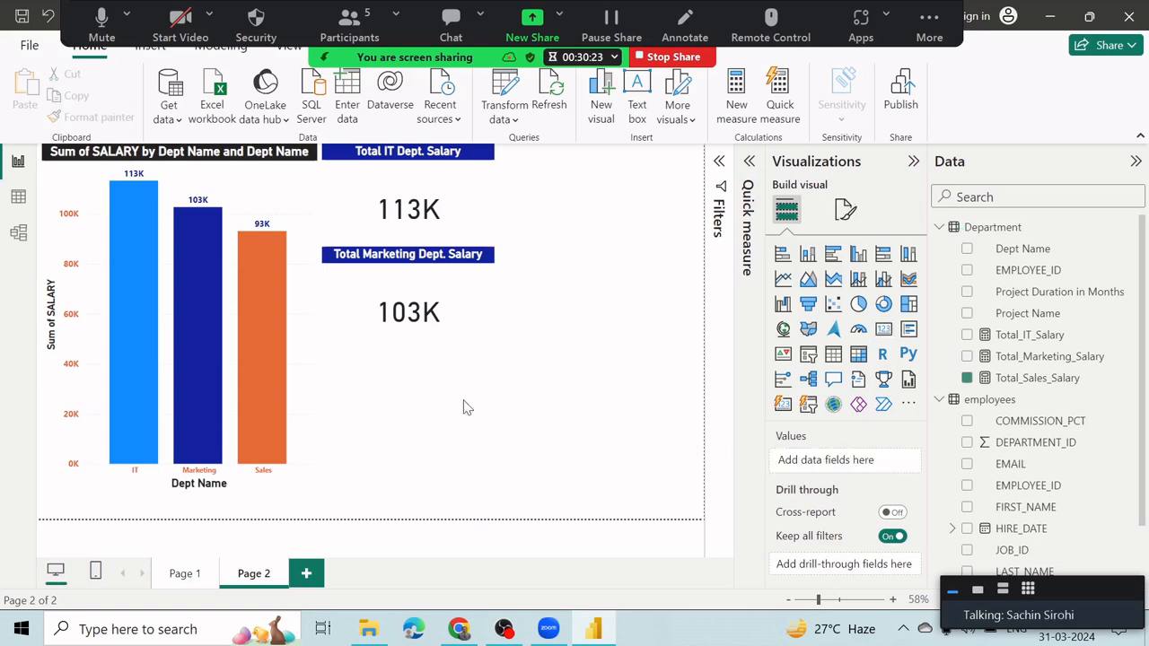
# Duplicate the Total Marketing Dept. Salary card and place the copy directly beneath the original, aligned with its edges
pyautogui.click(460, 275)
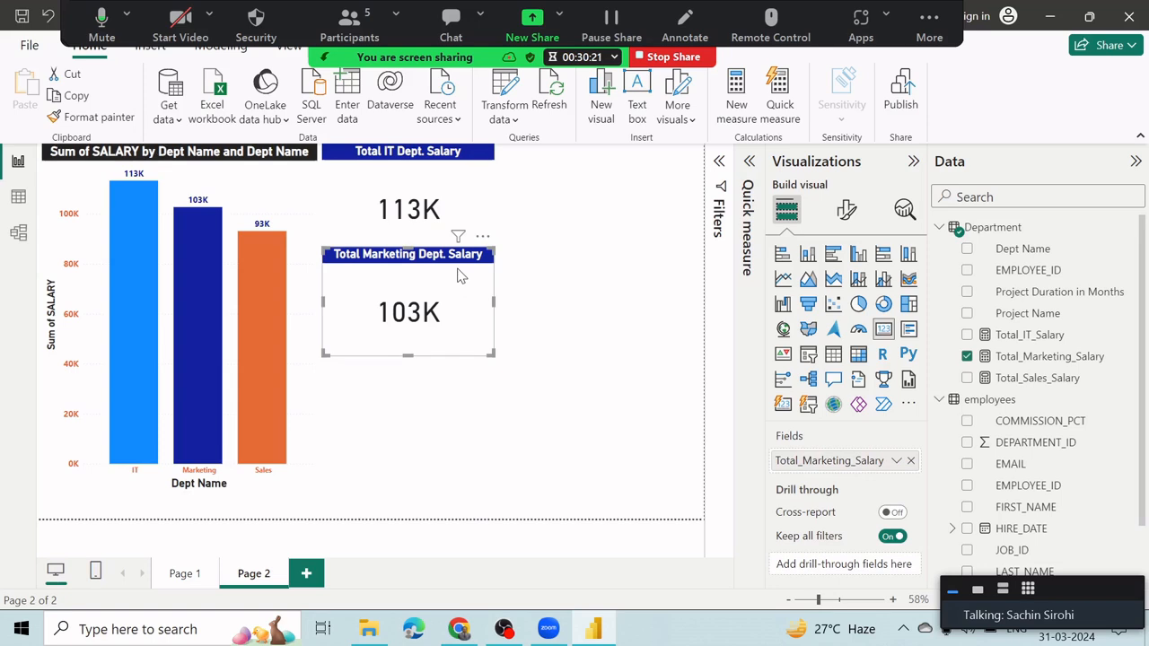
pyautogui.click(442, 429)
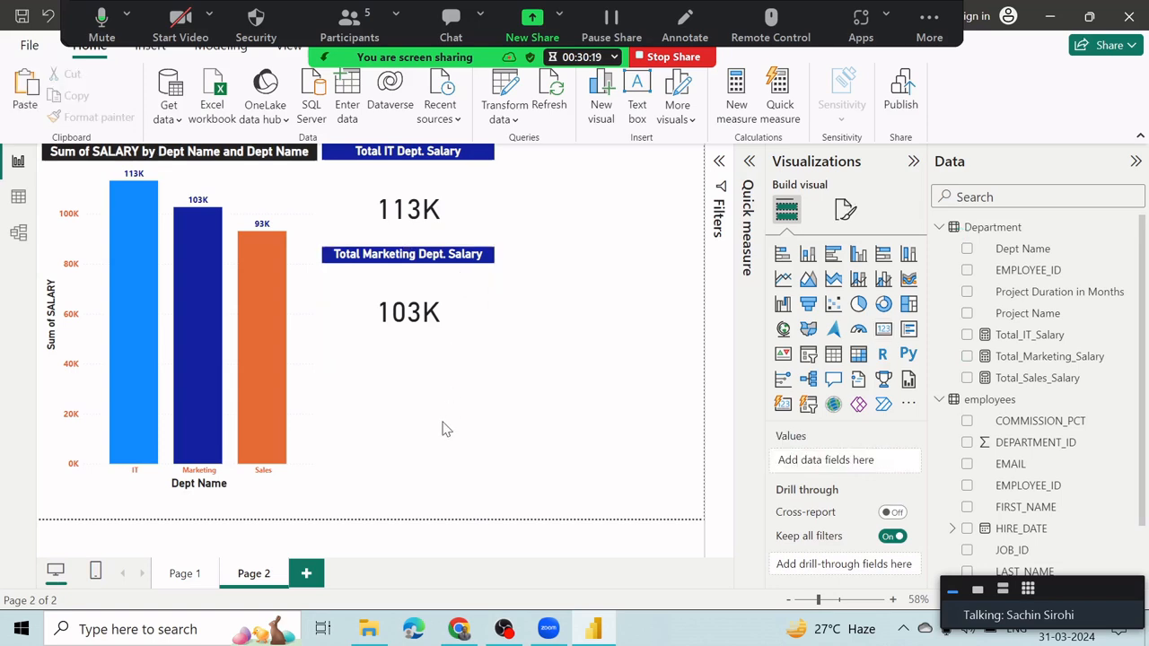
pyautogui.click(432, 334)
pyautogui.moveTo(426, 266); pyautogui.dragTo(426, 381)
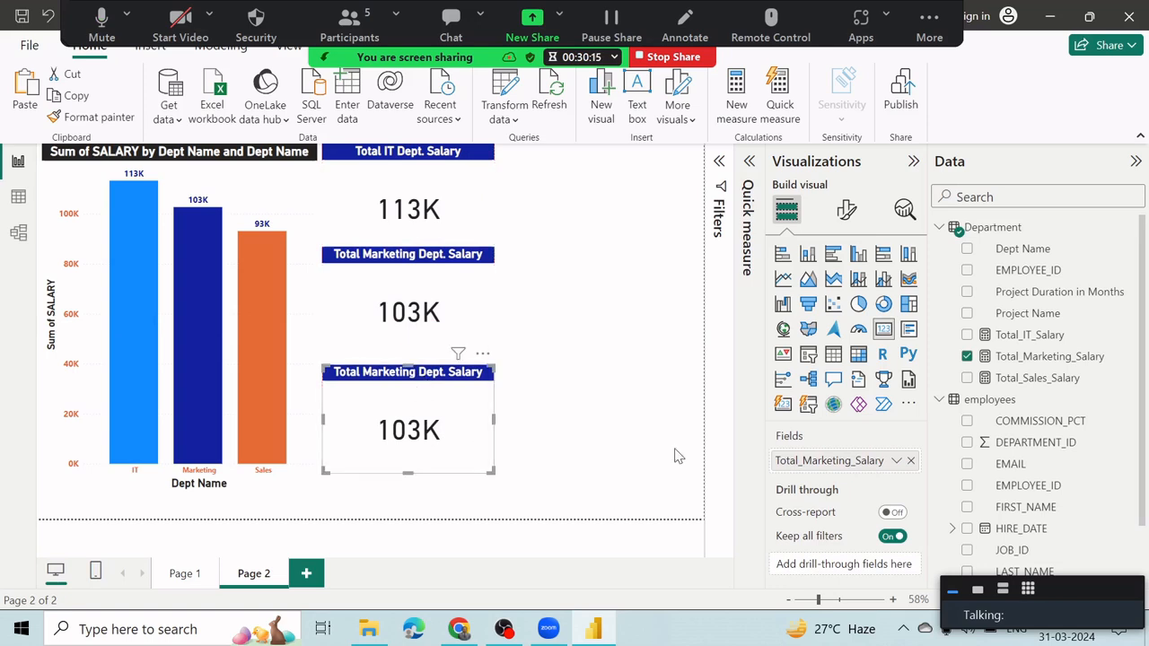
# Replace Total_Marketing_Salary with Total_Sales_Salary in the duplicated card and deselect it
pyautogui.click(967, 356)
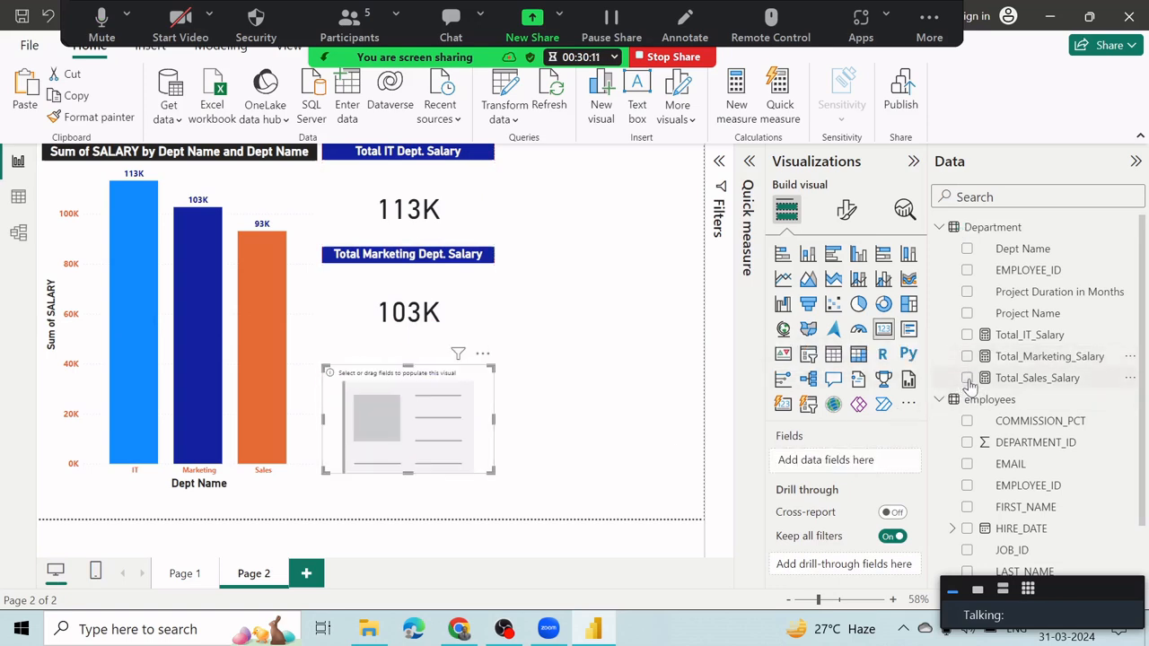
pyautogui.click(967, 378)
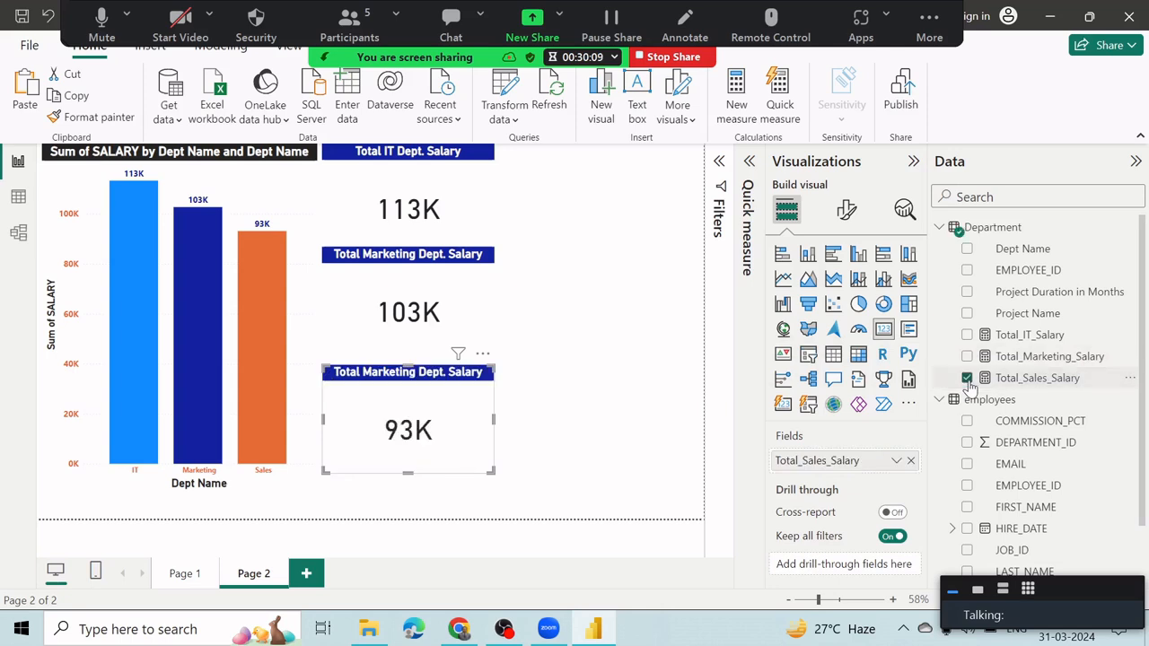
pyautogui.click(608, 317)
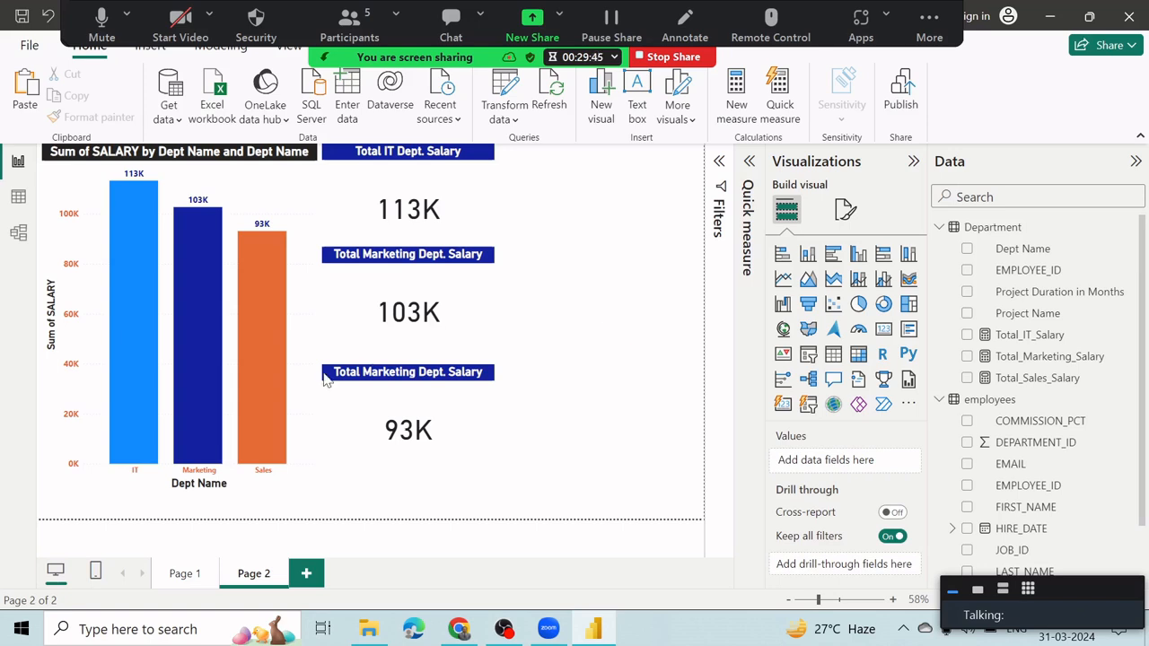
# Review Page 1, the table relationship in the model and the Department table data, returning to Page 2 of the report
pyautogui.click(189, 580)
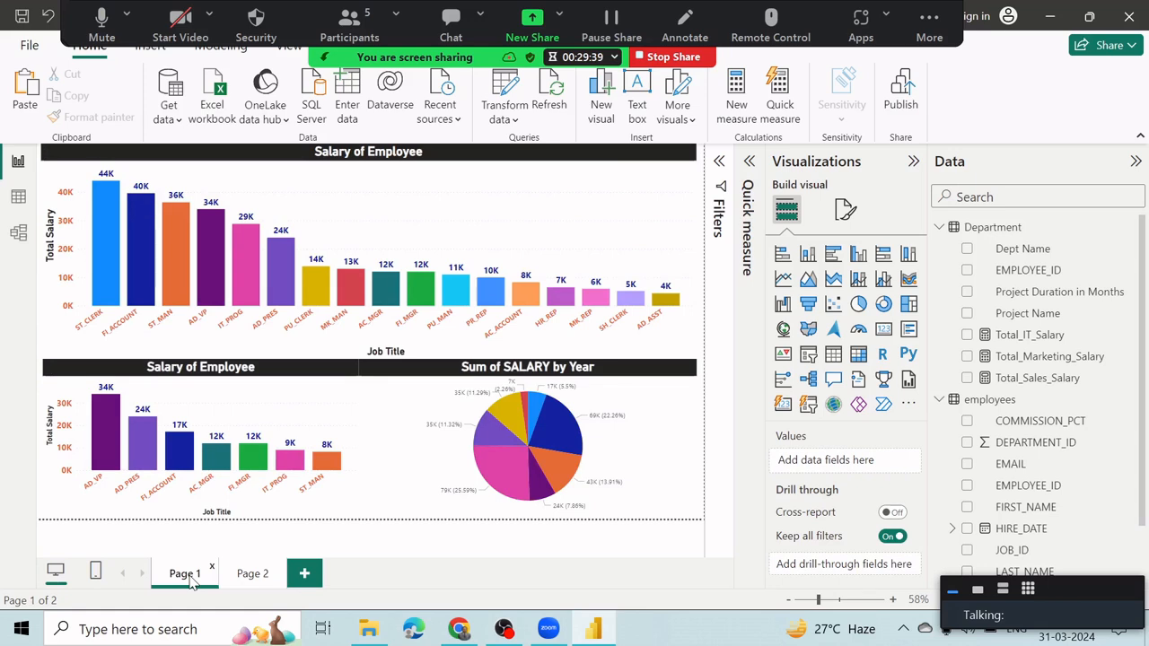
pyautogui.click(252, 580)
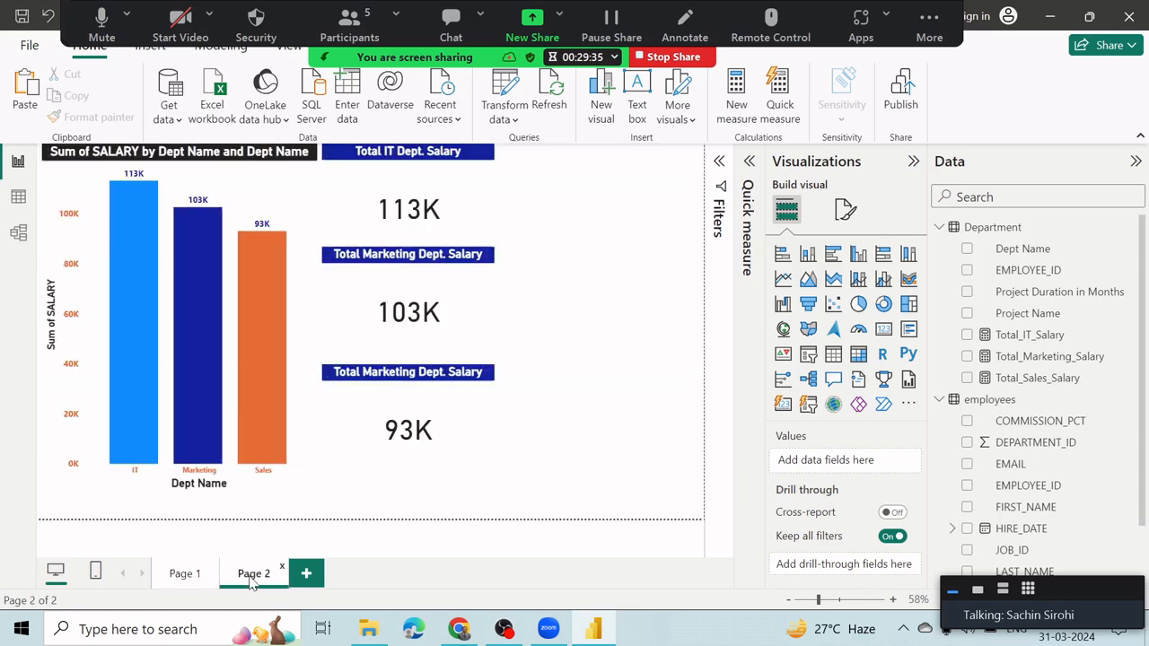
pyautogui.click(21, 234)
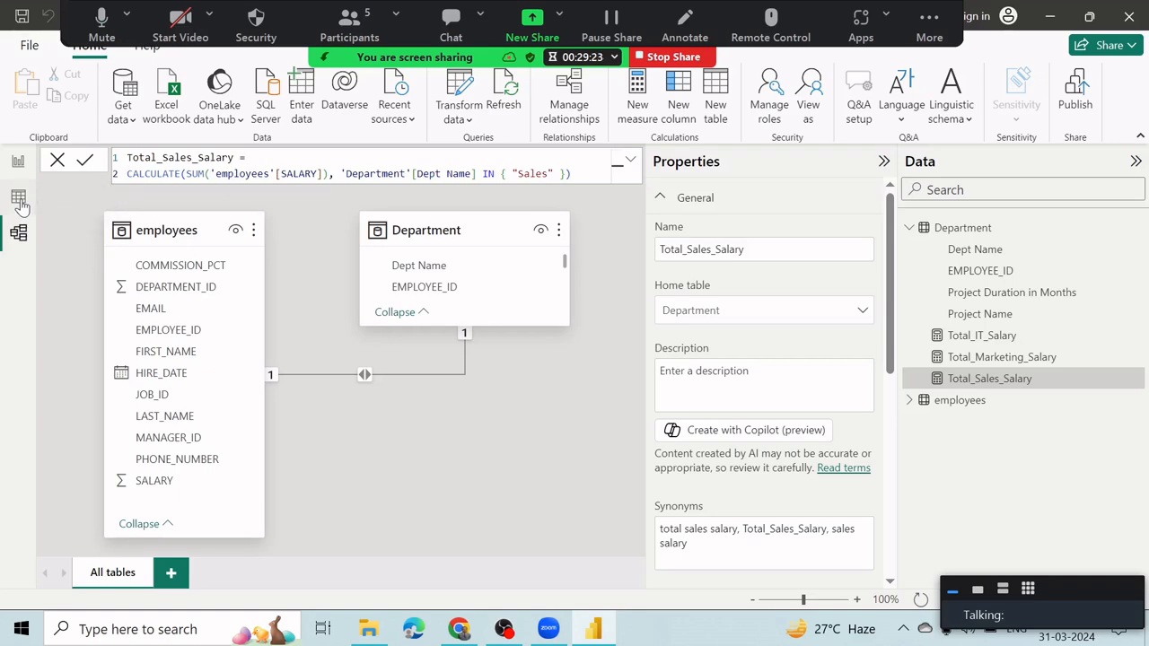
pyautogui.click(19, 199)
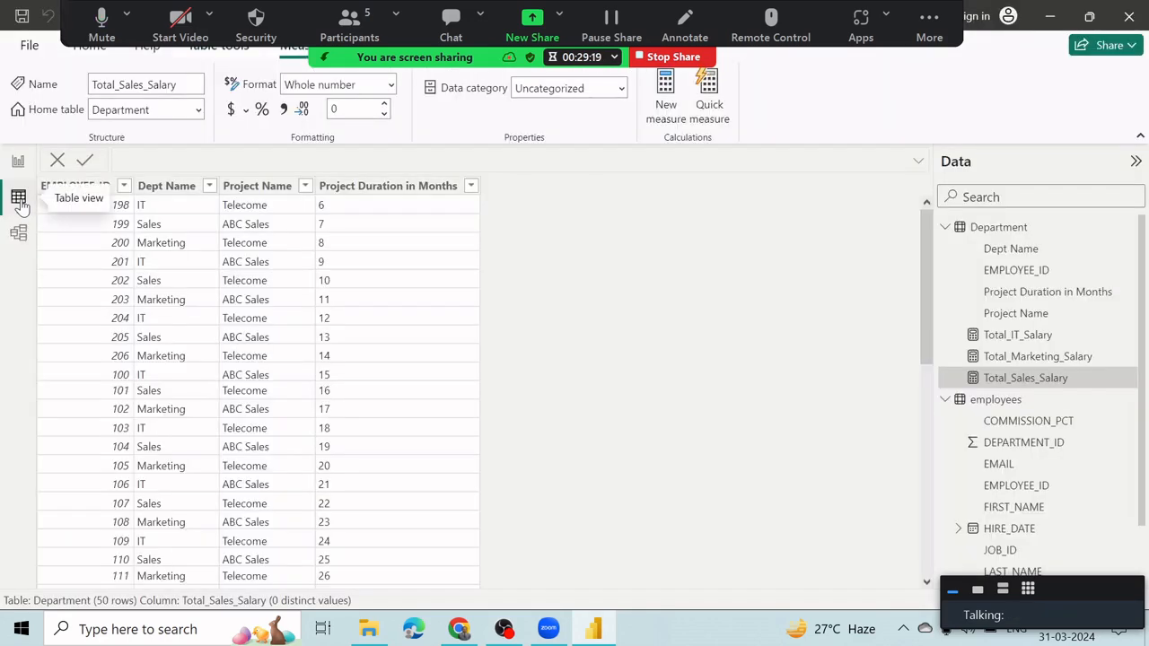
pyautogui.click(18, 161)
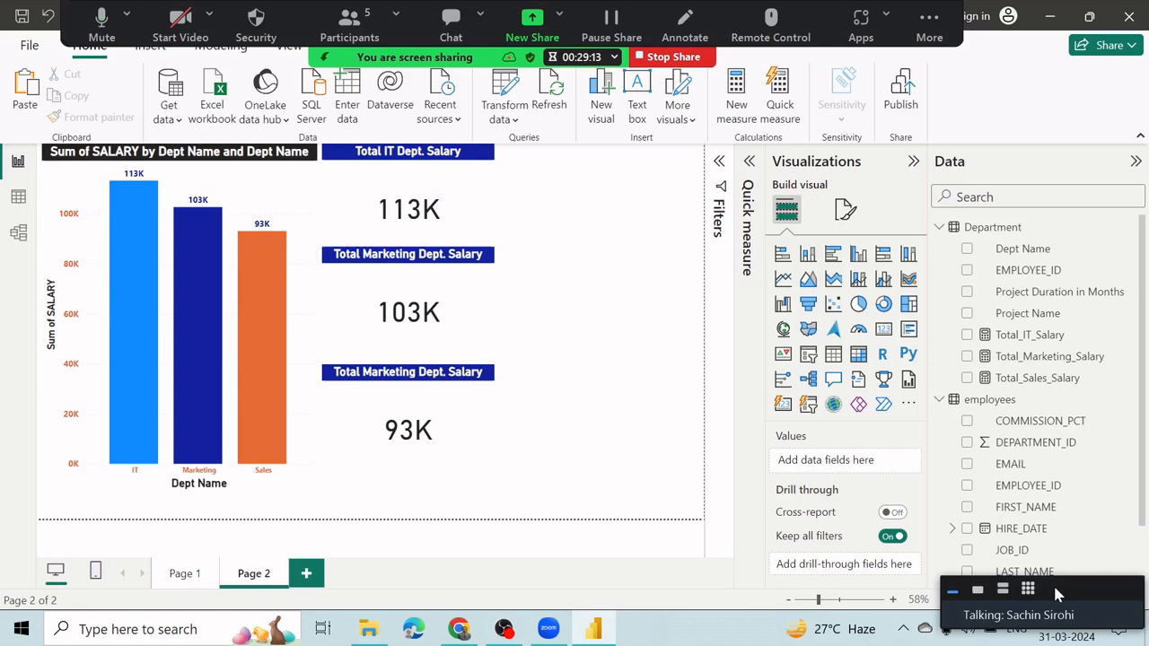
# Reposition the floating Zoom video panel, expand it to show the active speaker, and turn the webcam on
pyautogui.moveTo(1053, 583); pyautogui.dragTo(1054, 36)
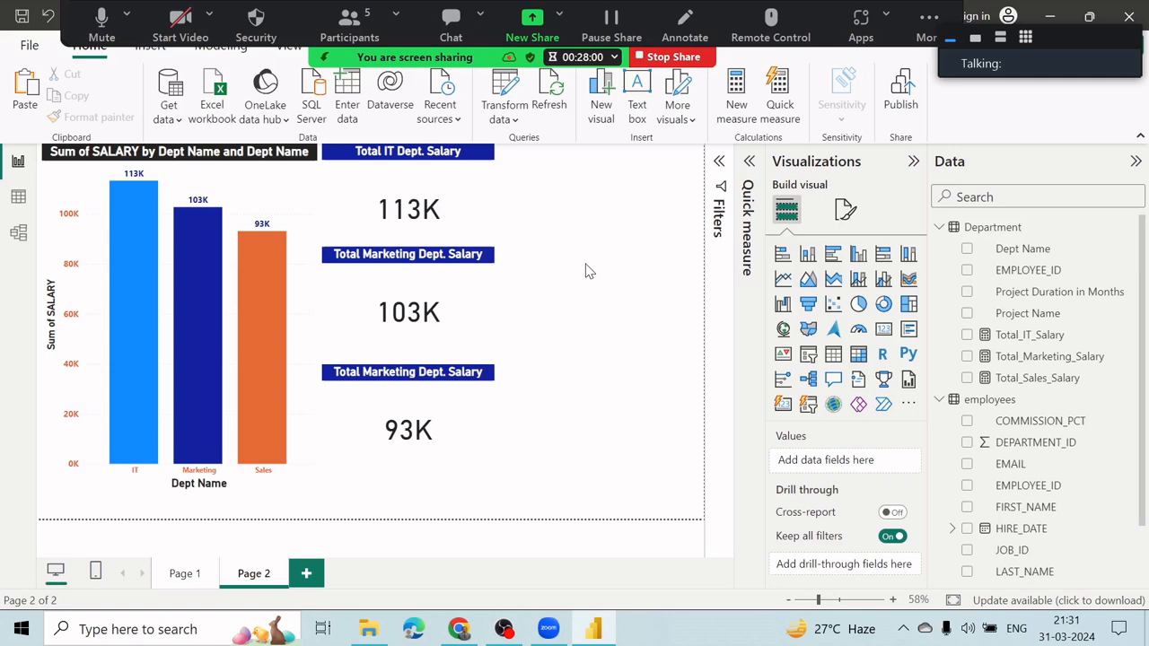
pyautogui.click(975, 38)
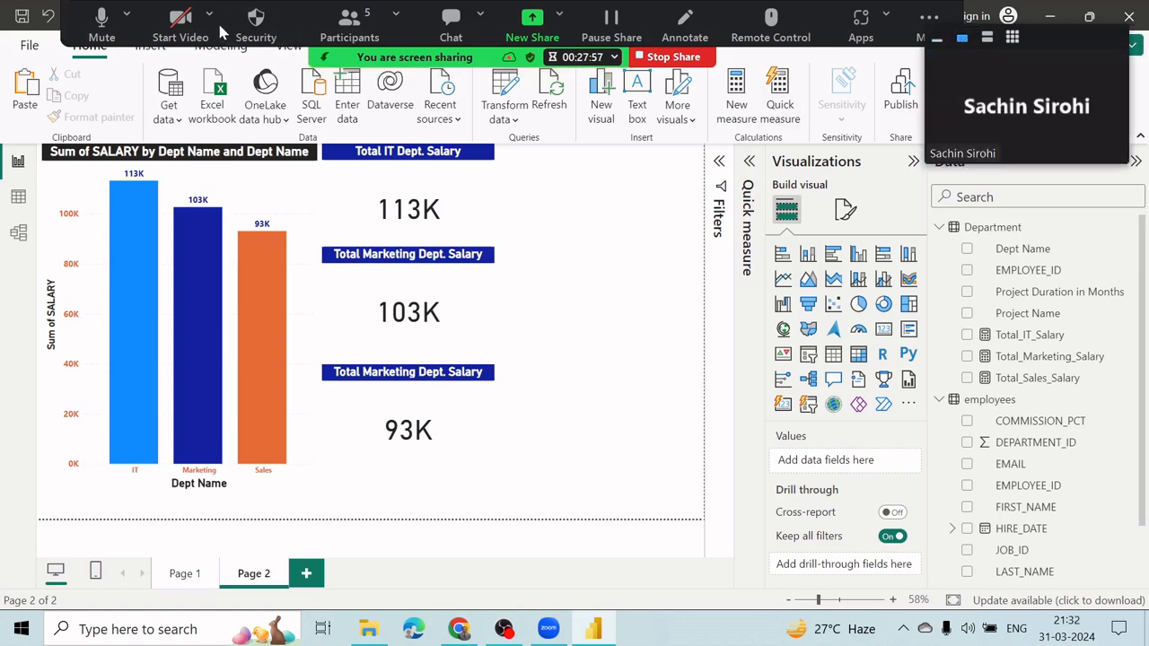
pyautogui.click(185, 25)
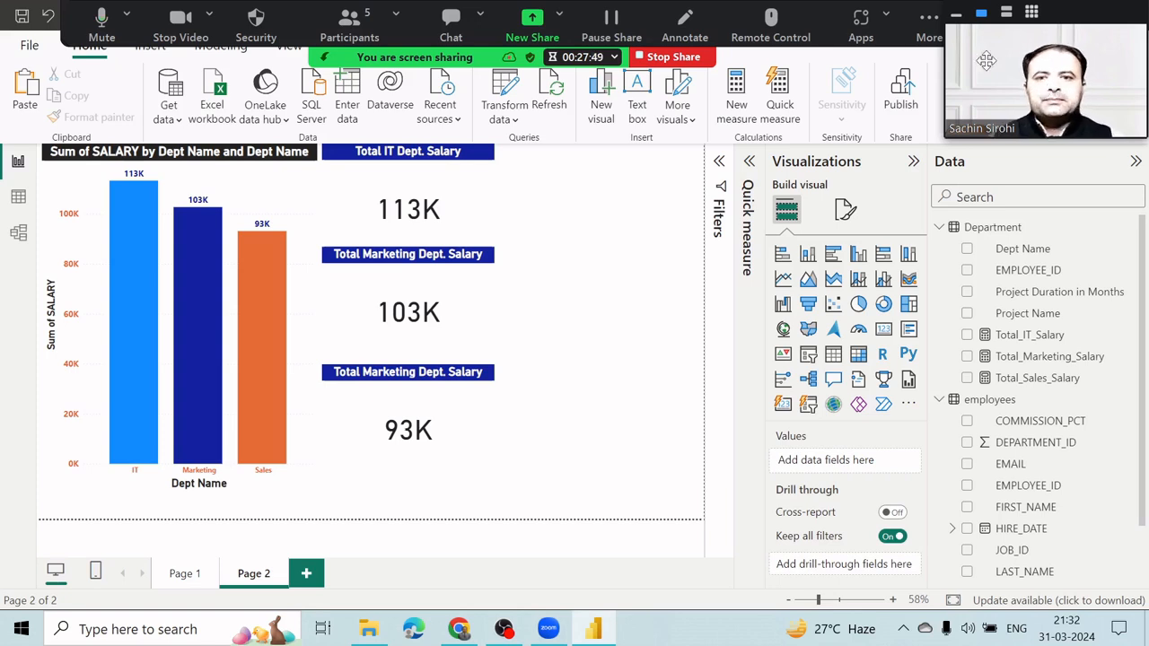
pyautogui.click(180, 20)
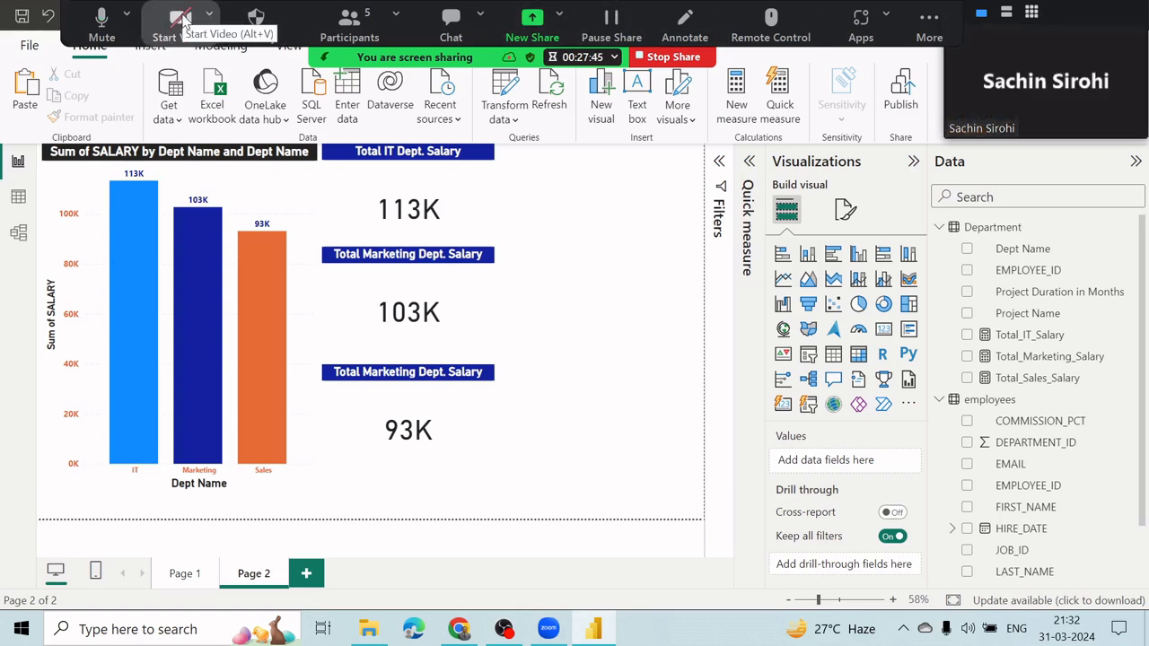
pyautogui.click(182, 23)
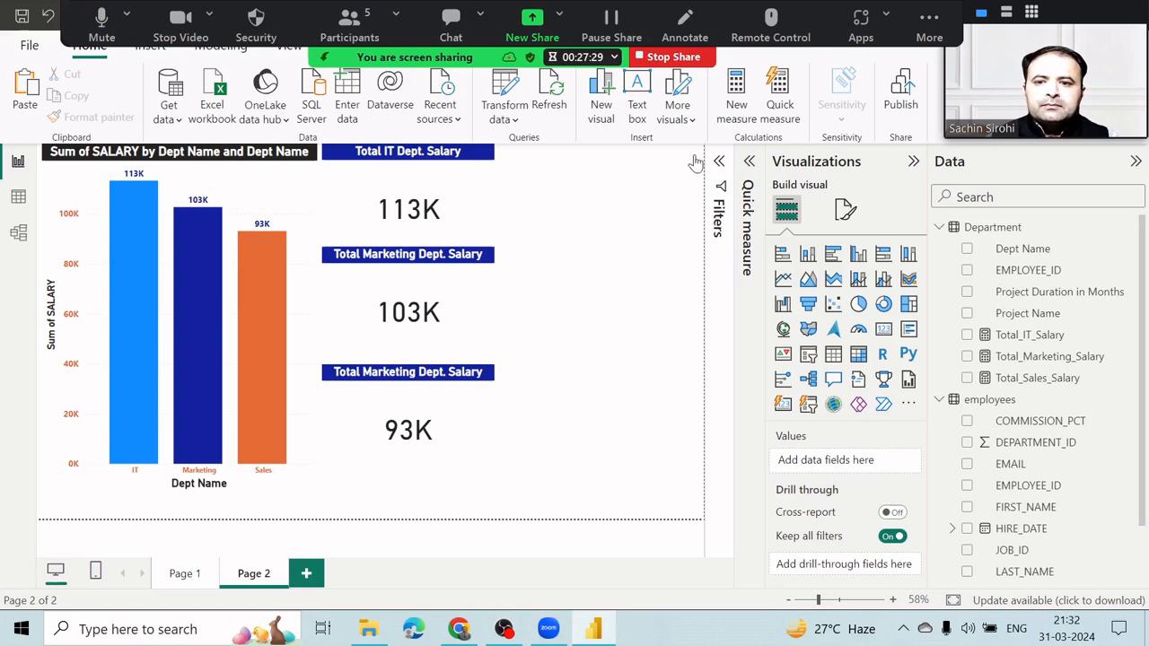
# Narrow the department salary column chart to a width of about 493 and check its size properties
pyautogui.click(317, 286)
pyautogui.moveTo(315, 318); pyautogui.dragTo(302, 326)
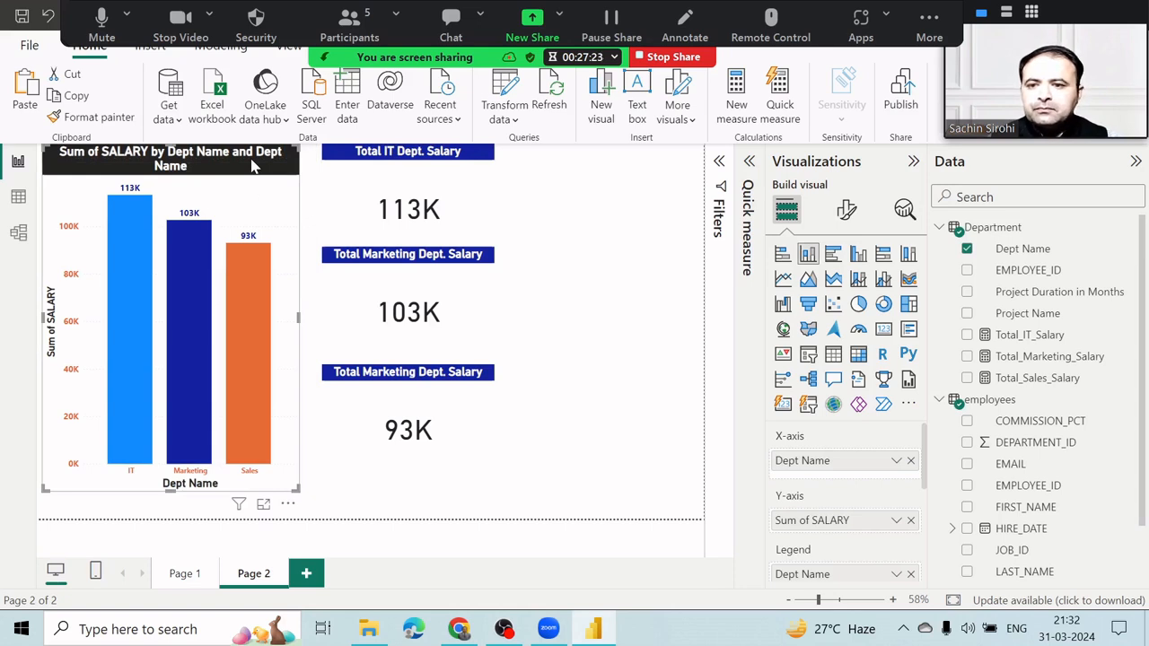
pyautogui.click(847, 211)
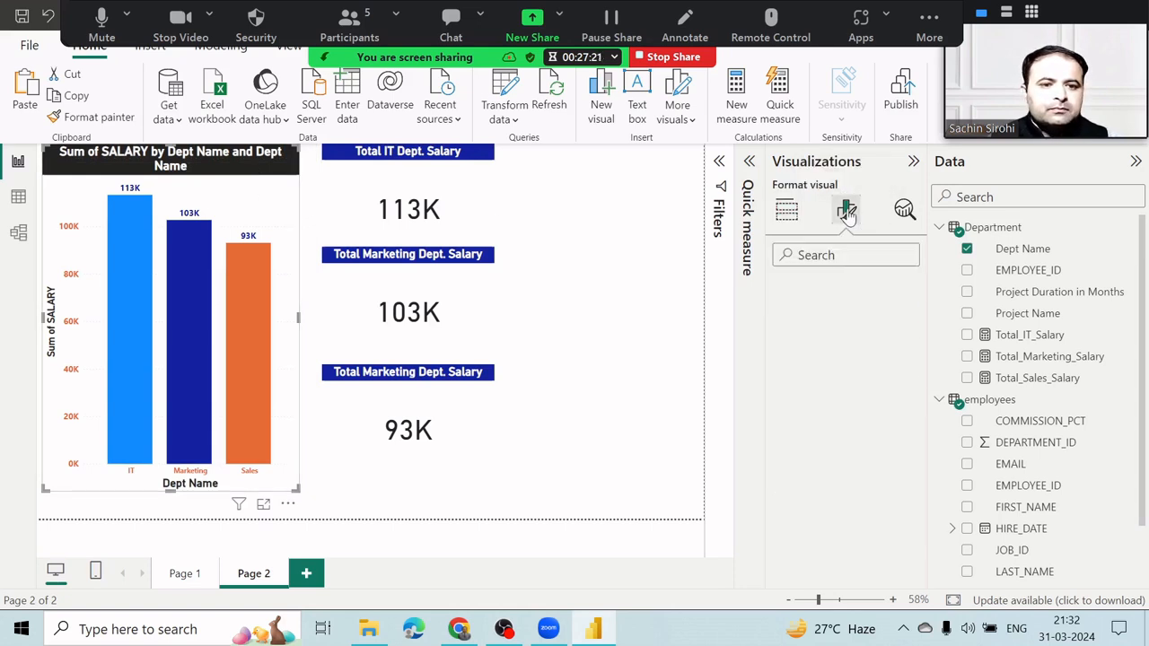
pyautogui.click(845, 290)
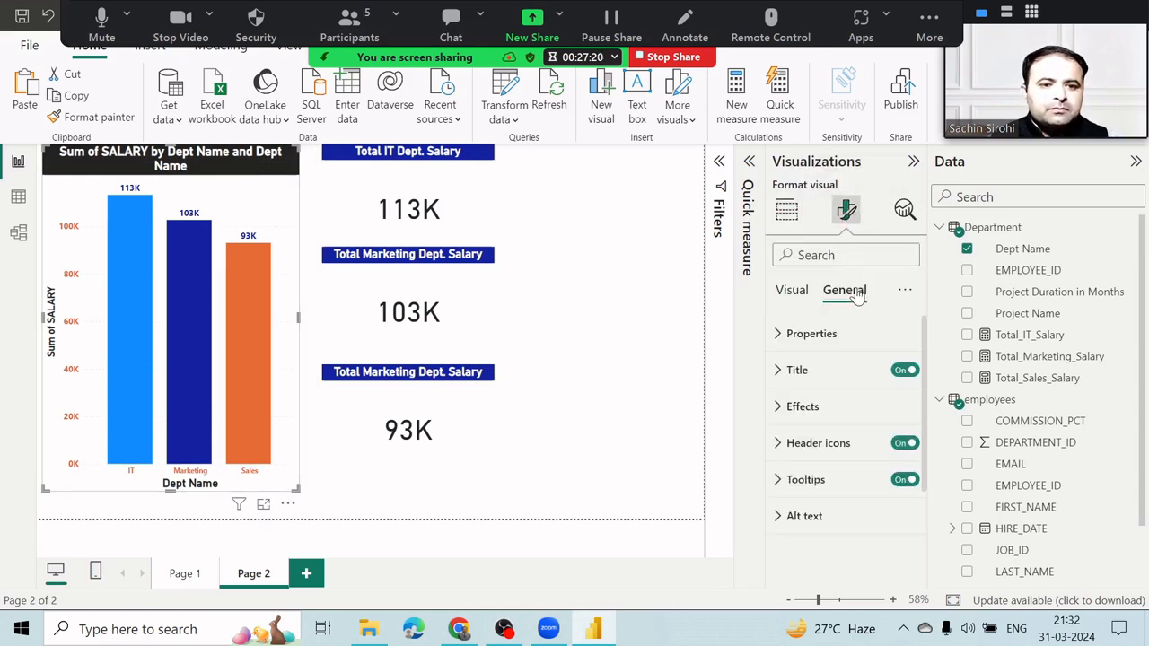
pyautogui.click(822, 334)
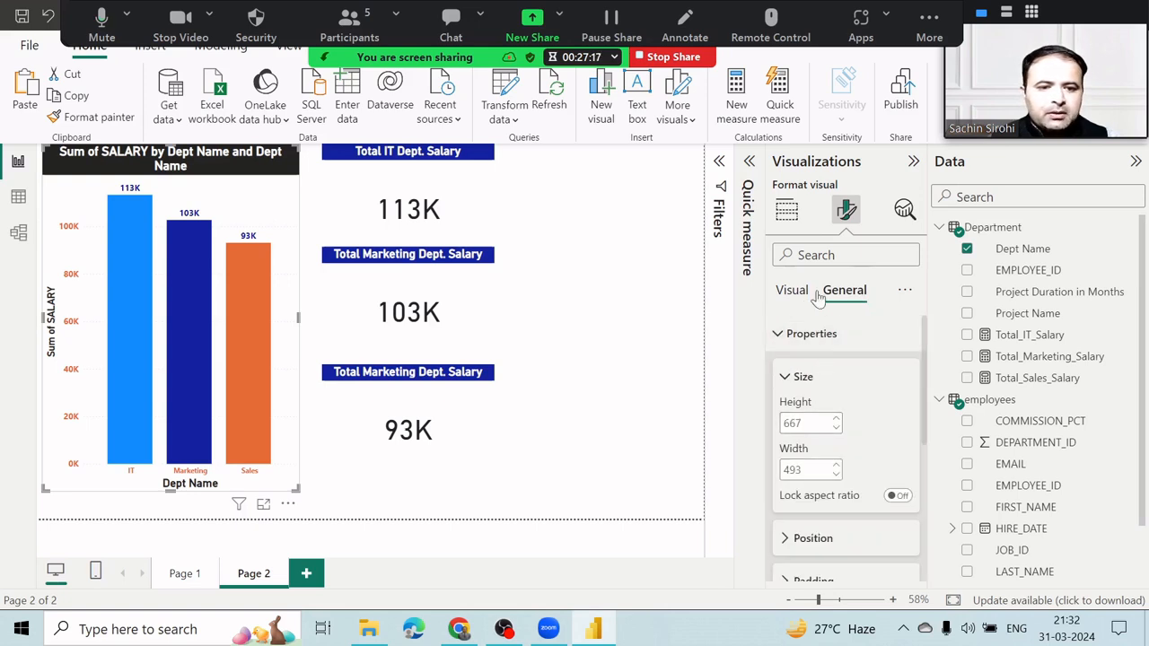
pyautogui.click(816, 334)
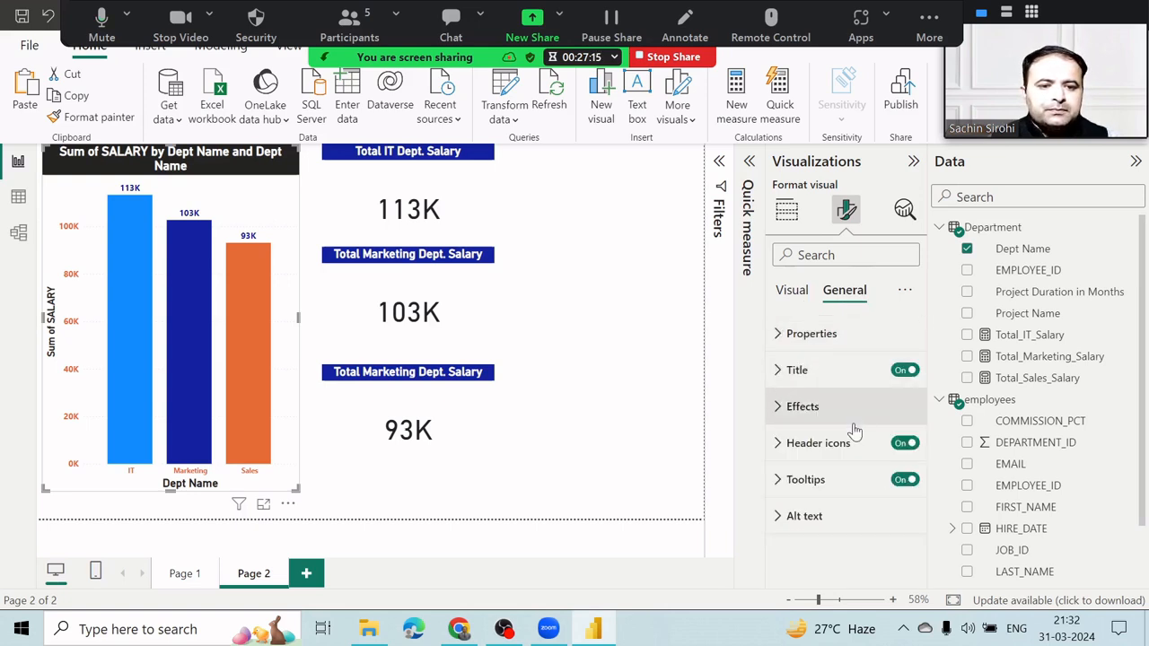
# Change the column chart's title to "Total Salary Dept. Wise" and deselect the chart
pyautogui.click(798, 370)
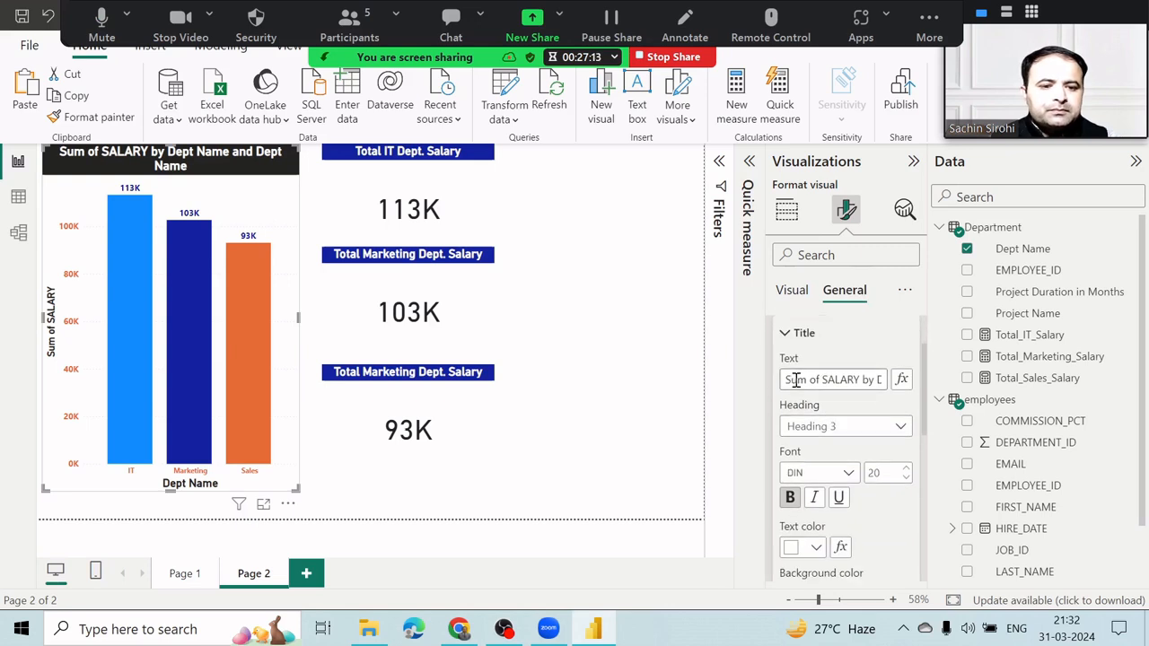
pyautogui.moveTo(785, 381); pyautogui.dragTo(902, 380)
pyautogui.press('BackSpace')
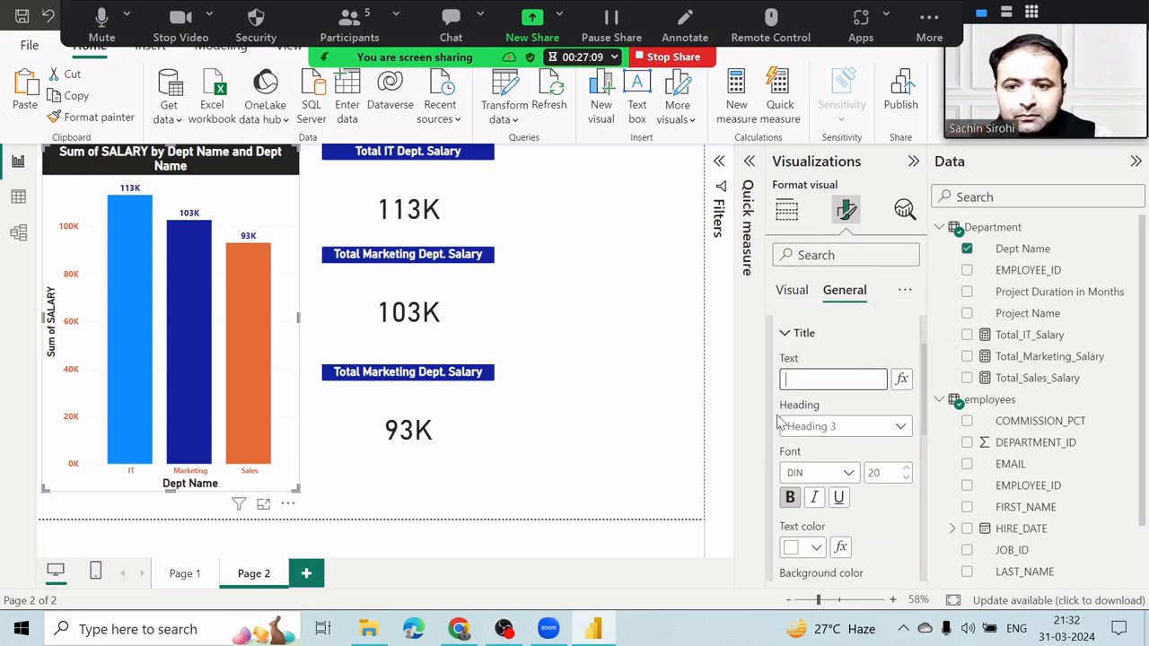
pyautogui.write('Sum')
pyautogui.press('BackSpace')
pyautogui.press('BackSpace')
pyautogui.press('BackSpace')
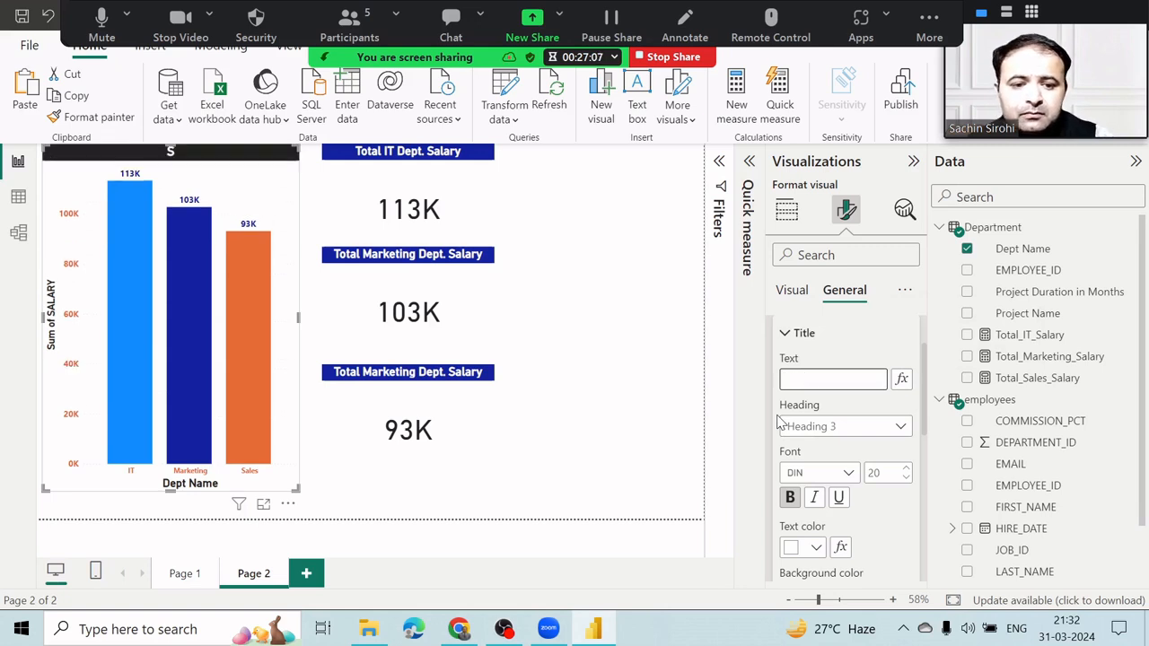
pyautogui.write('Total Sal')
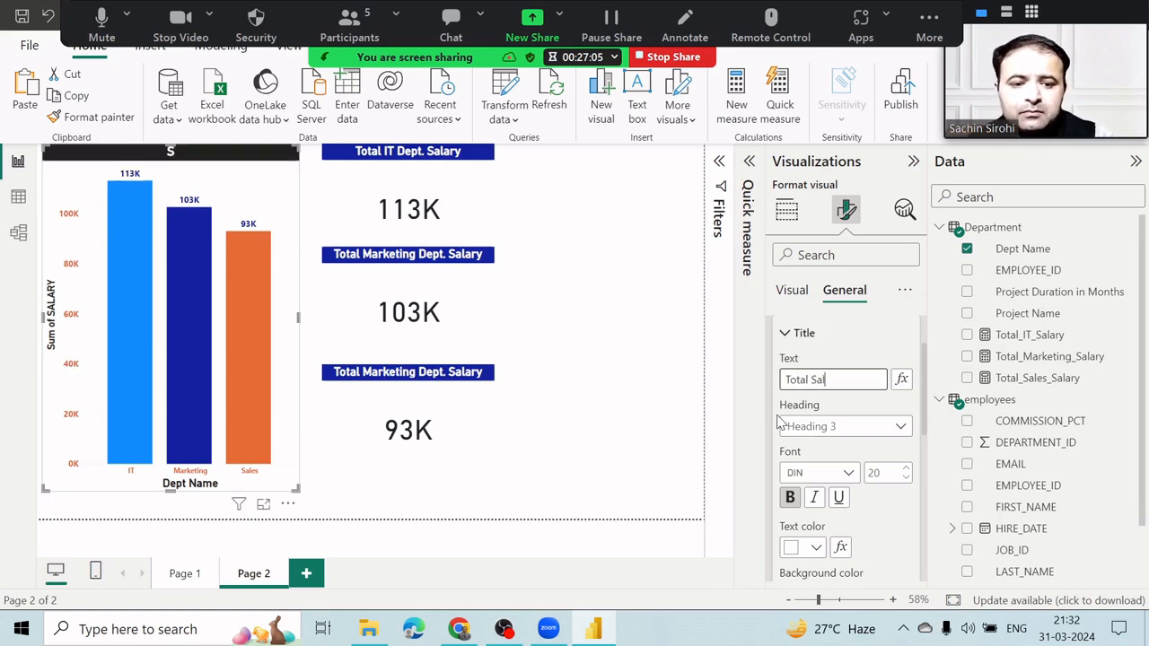
pyautogui.write('ary Dept. W')
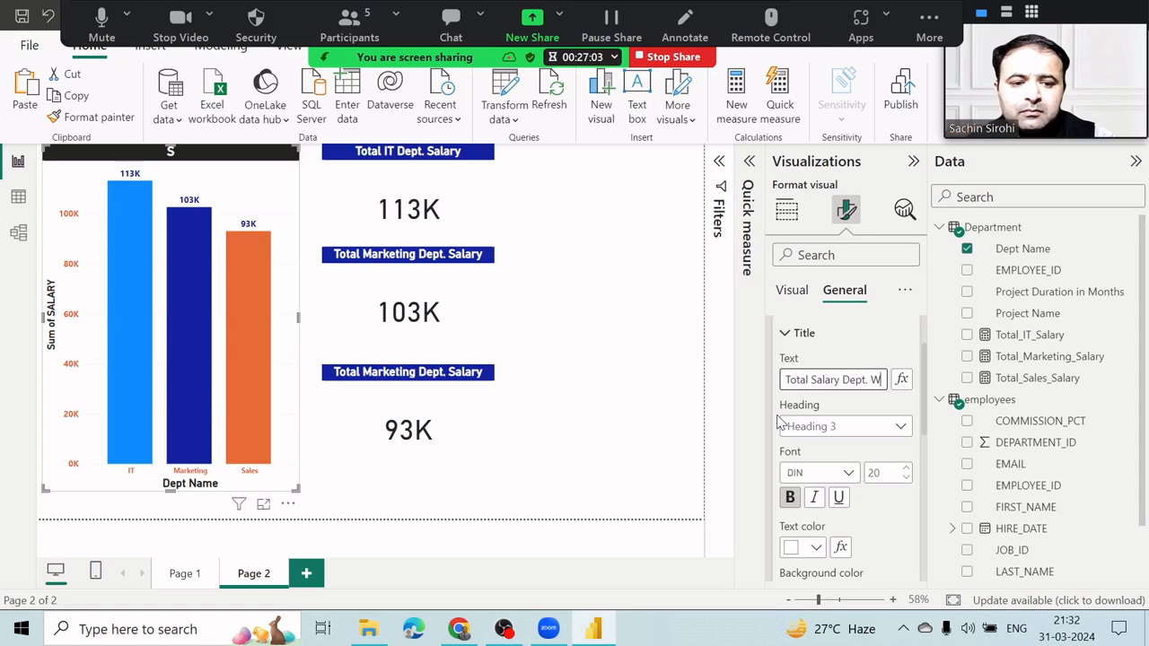
pyautogui.write('ise')
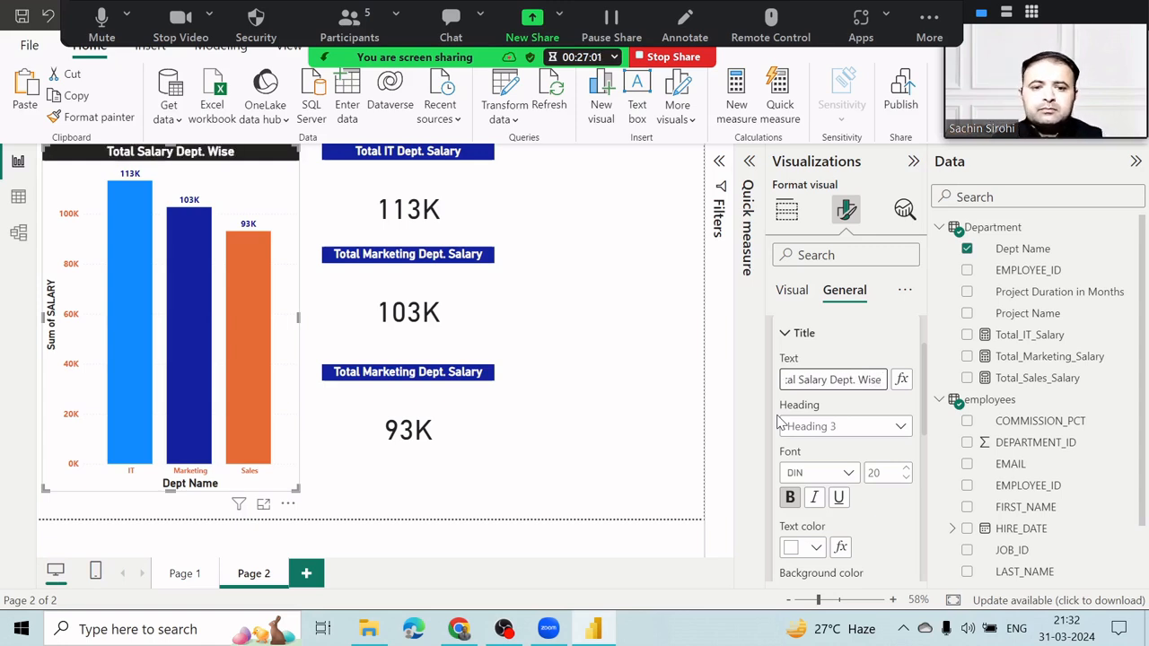
pyautogui.click(679, 330)
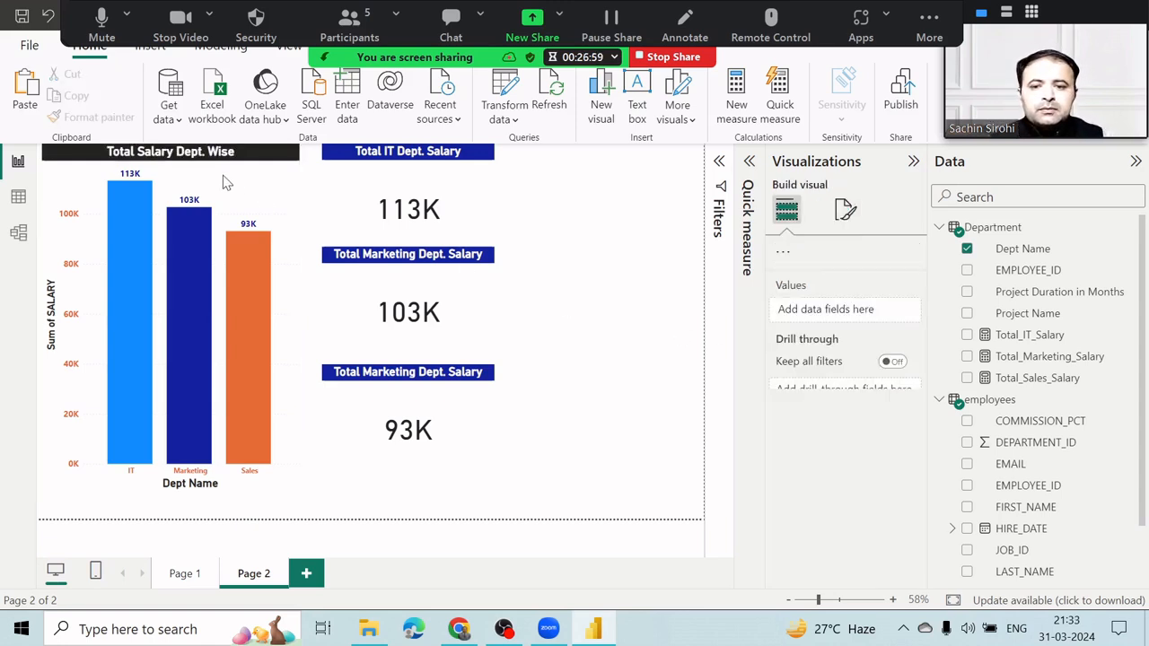
# Duplicate the Total Salary Dept. Wise chart on the opposite side of the cards and narrow the copy until it clears them
pyautogui.click(210, 161)
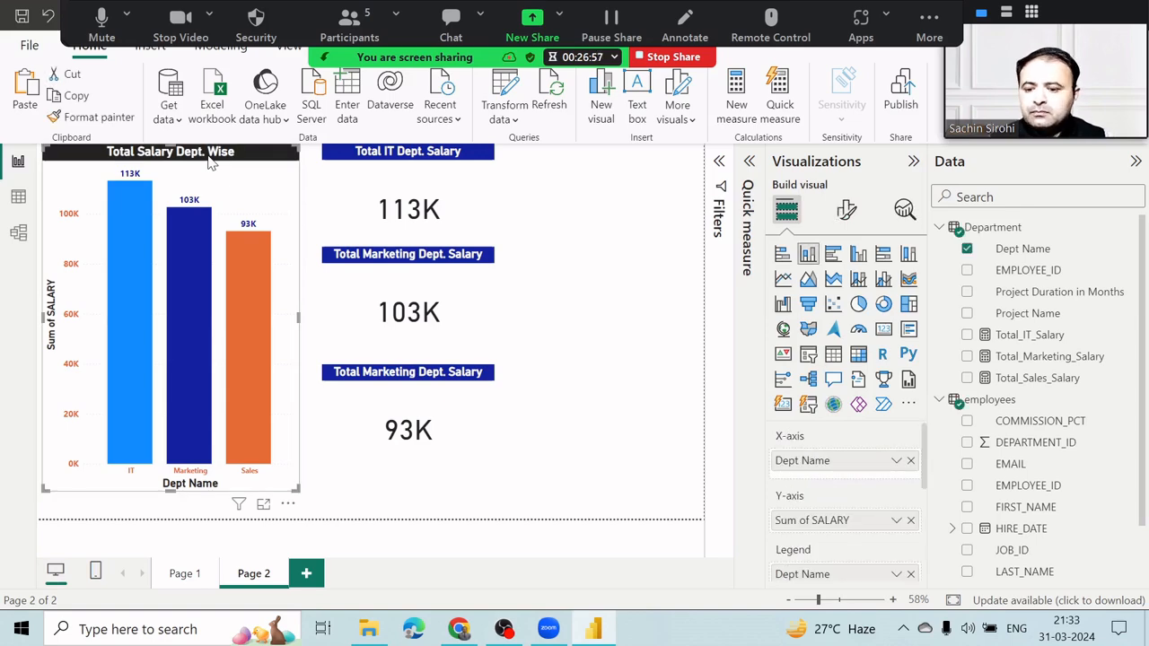
pyautogui.moveTo(223, 159); pyautogui.dragTo(649, 164)
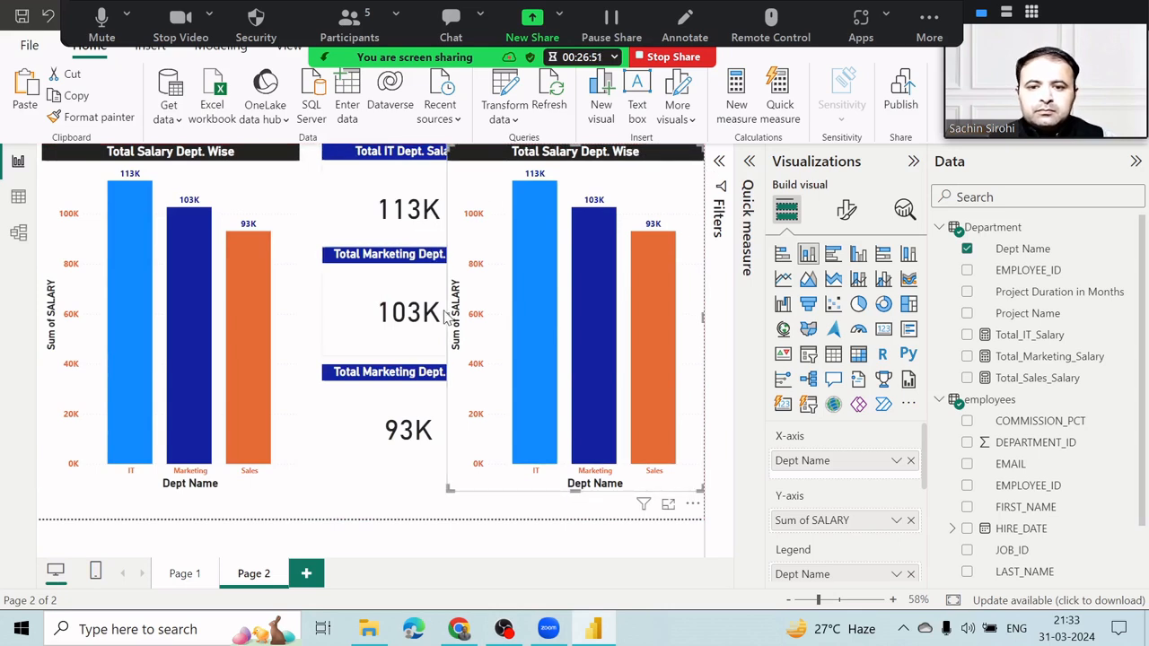
pyautogui.moveTo(446, 316); pyautogui.dragTo(494, 321)
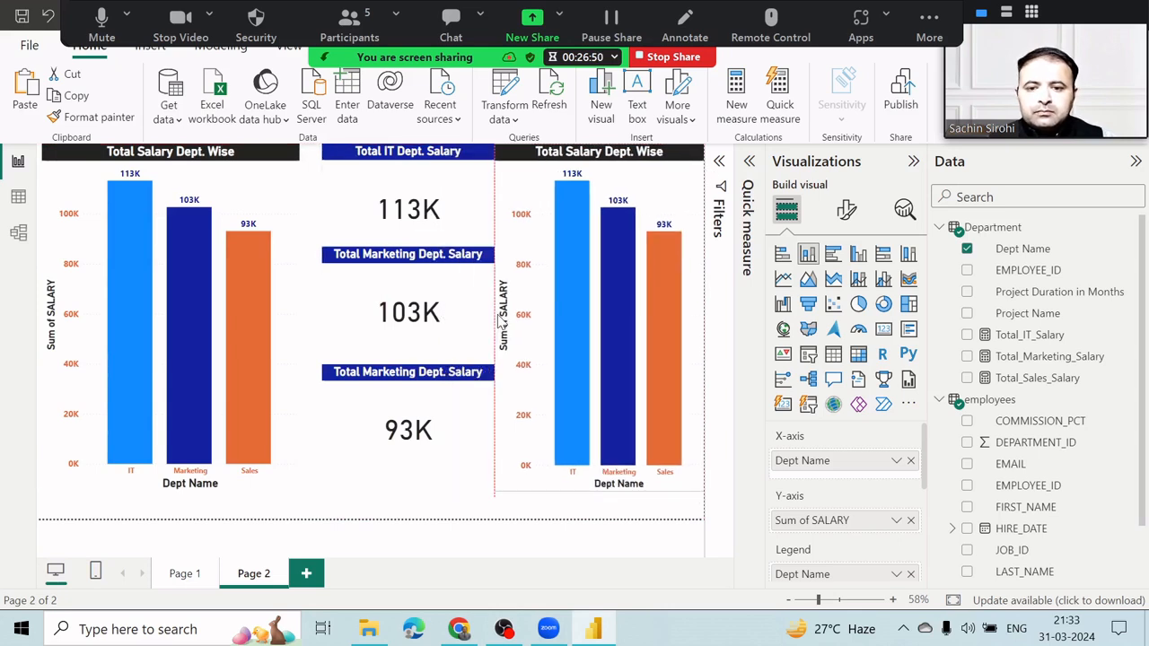
# Shift the three salary cards toward the original column chart and spread the lower two down to the chart's bottom edge
pyautogui.click(485, 201)
pyautogui.moveTo(463, 156); pyautogui.dragTo(446, 154)
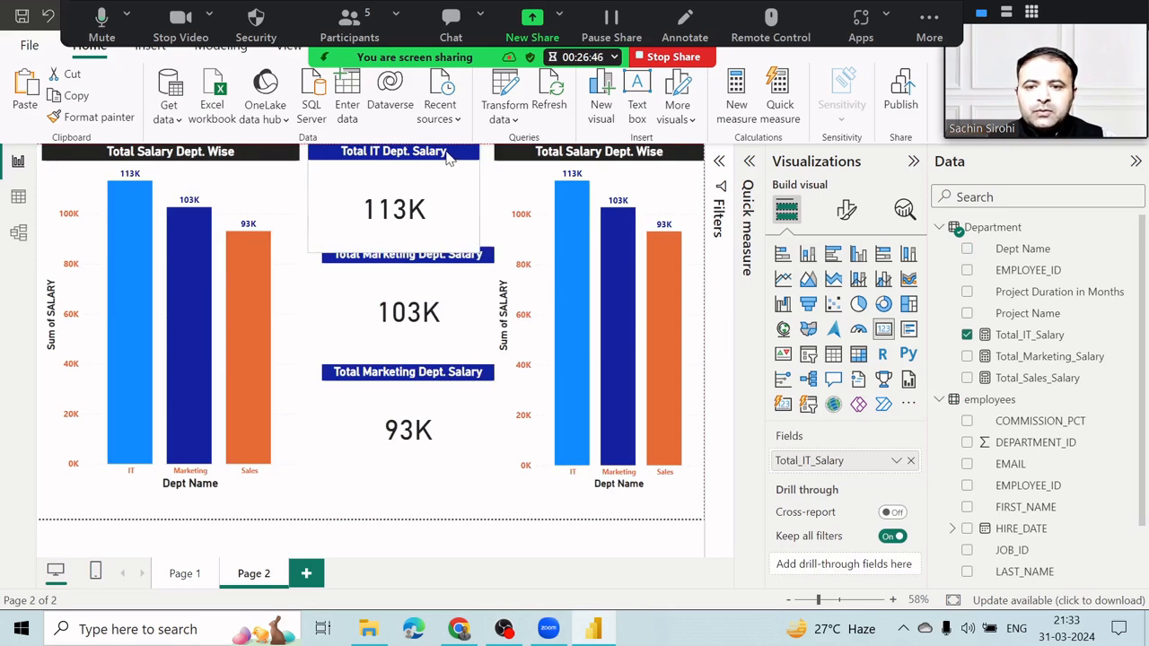
pyautogui.click(437, 308)
pyautogui.click(413, 434)
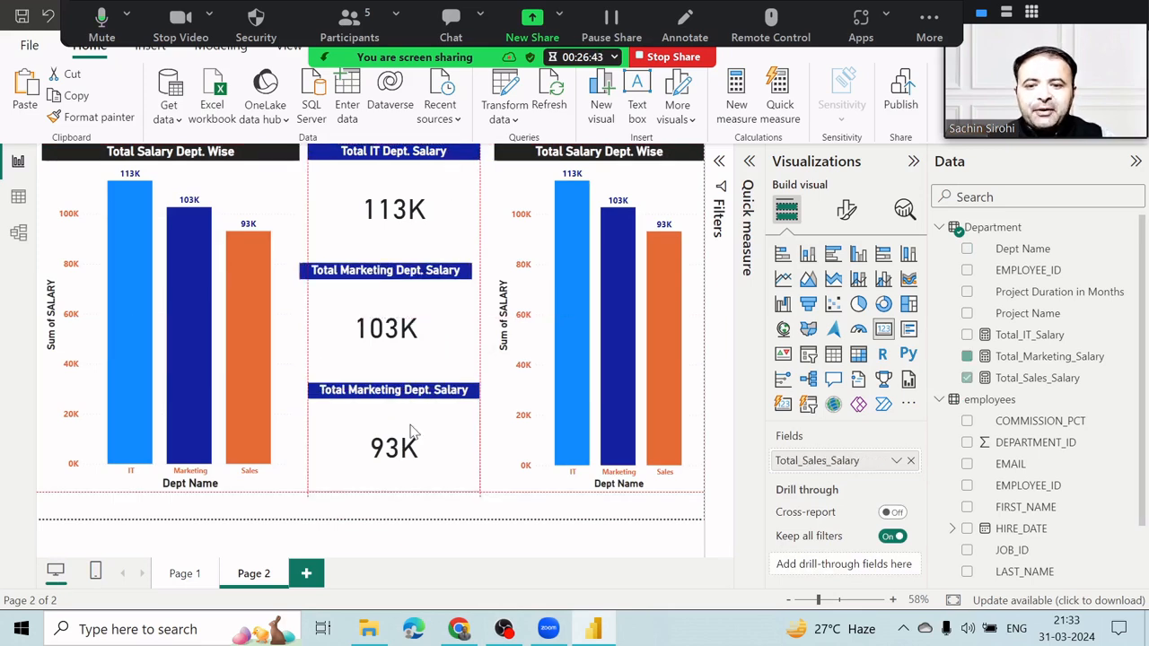
pyautogui.moveTo(414, 434); pyautogui.dragTo(405, 434)
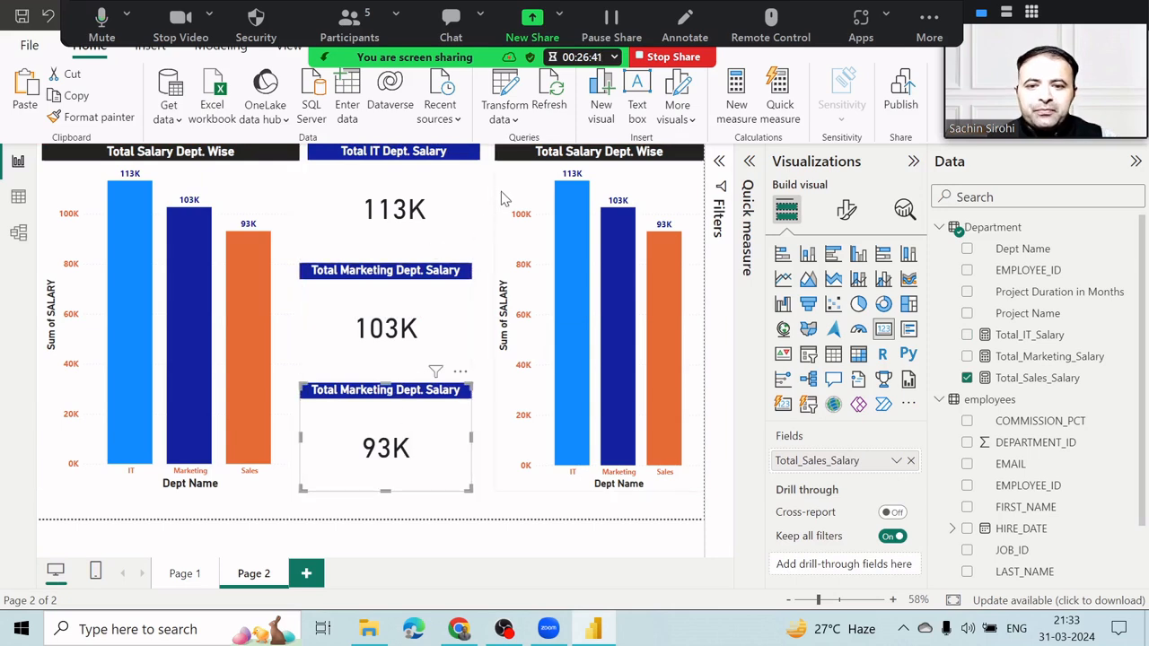
# Convert the duplicated chart to a pie chart, widening it to meet the IT card and extending it to the page's lower border
pyautogui.click(490, 325)
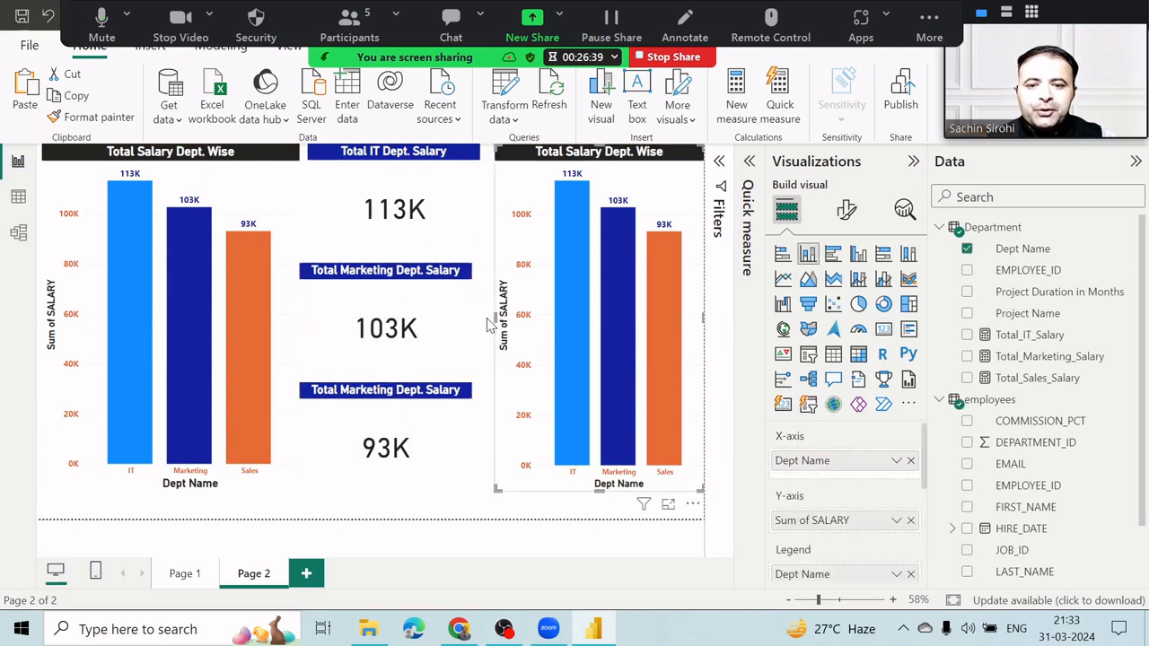
pyautogui.moveTo(490, 325); pyautogui.dragTo(478, 325)
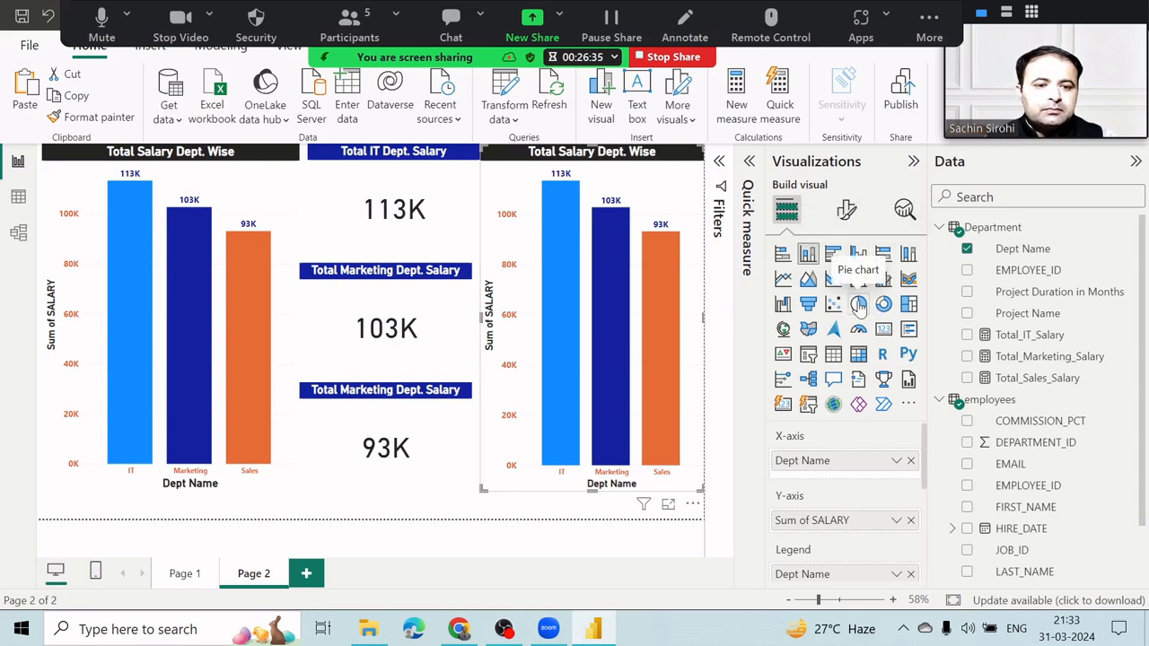
pyautogui.click(859, 305)
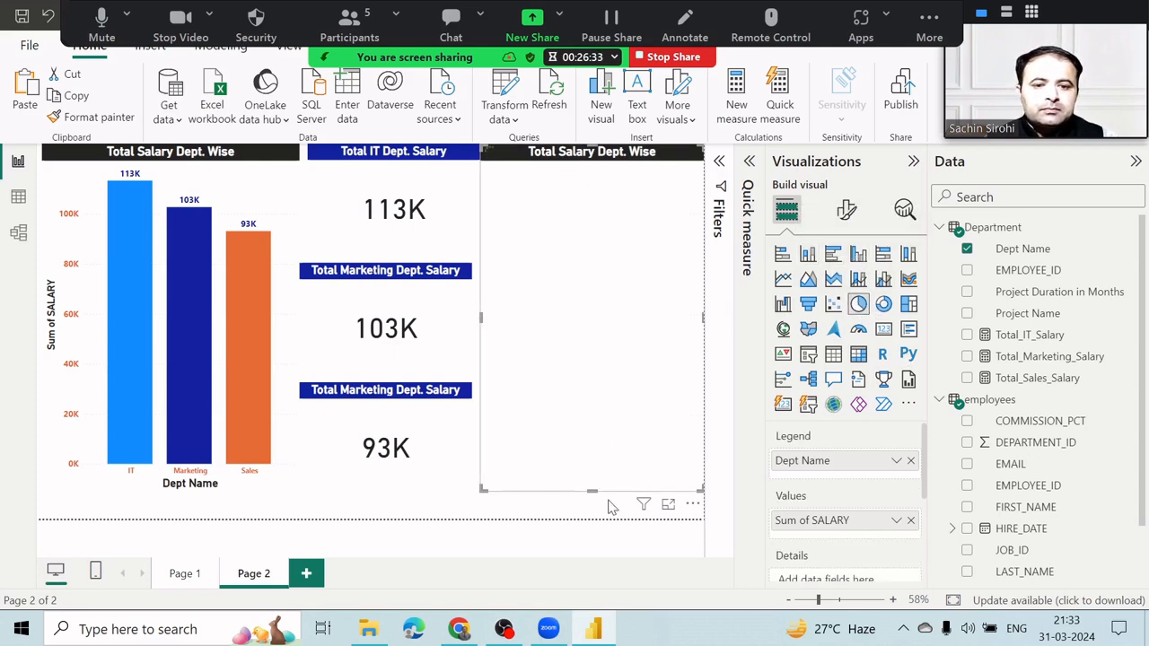
pyautogui.moveTo(591, 491); pyautogui.dragTo(598, 518)
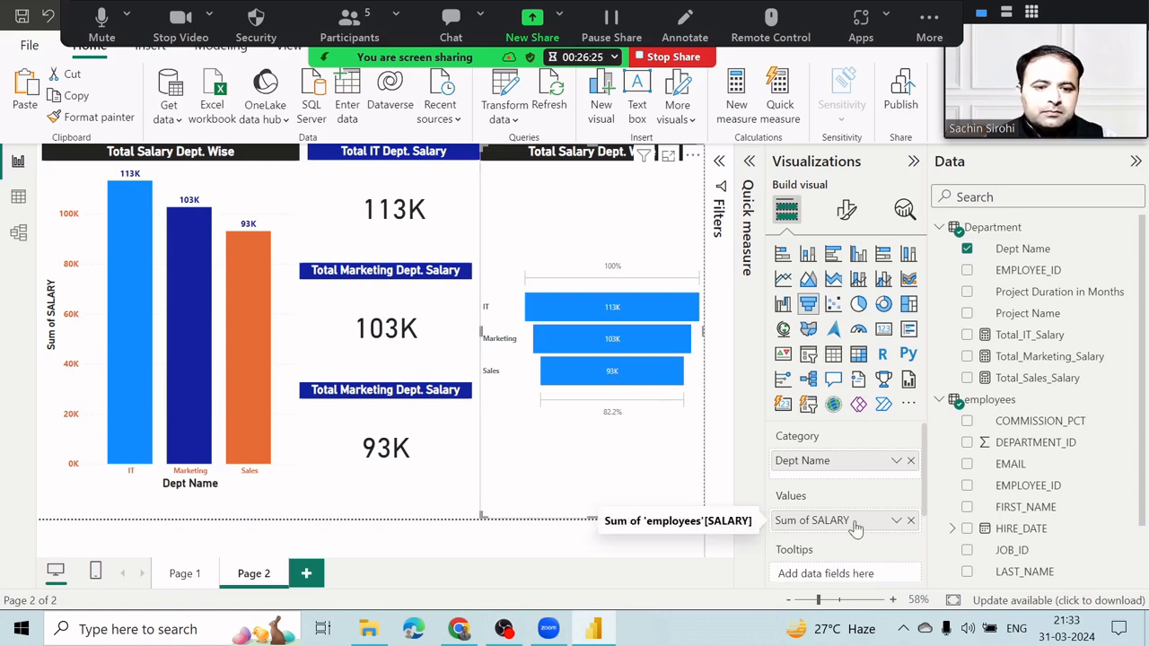
# Try Dept Name as a tooltip field in the duplicated funnel chart and remove it again
pyautogui.scroll(-1, 833, 529)
pyautogui.moveTo(1020, 258); pyautogui.dragTo(837, 528)
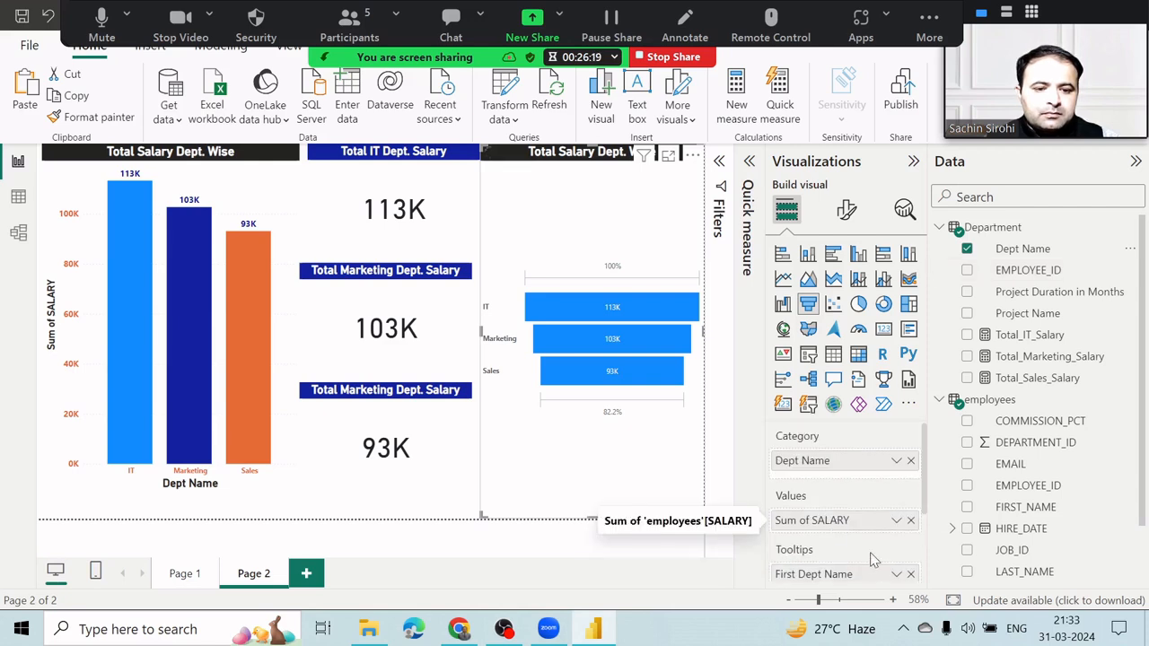
pyautogui.click(910, 573)
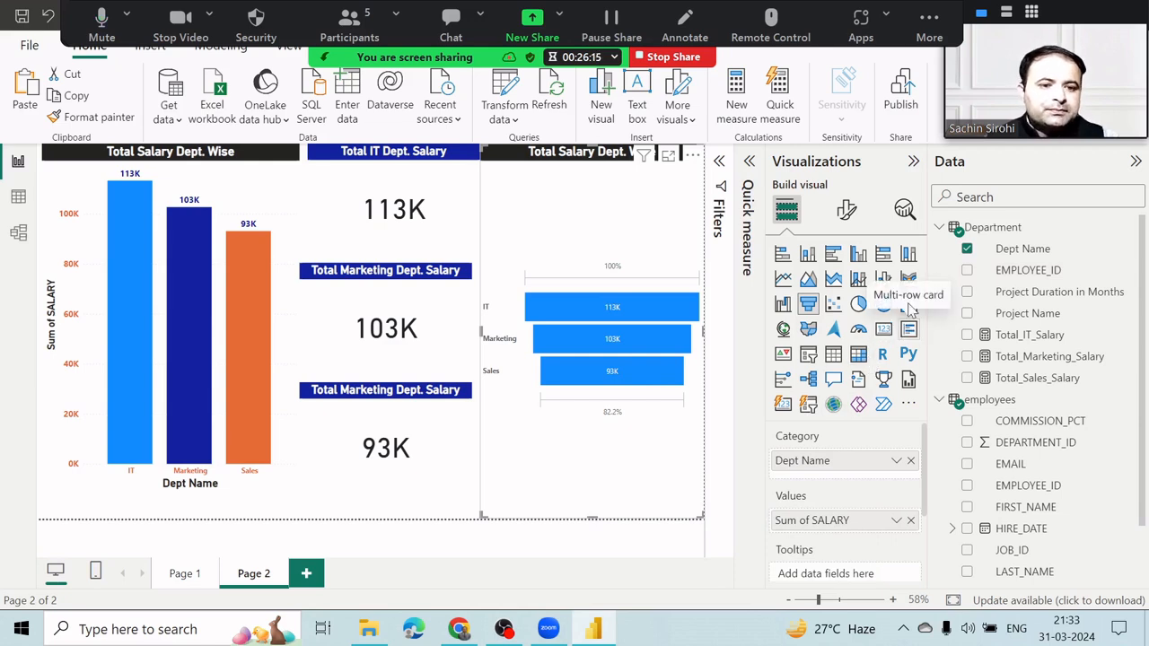
# Convert the funnel chart back to a pie chart of salary by department and deselect it
pyautogui.click(856, 310)
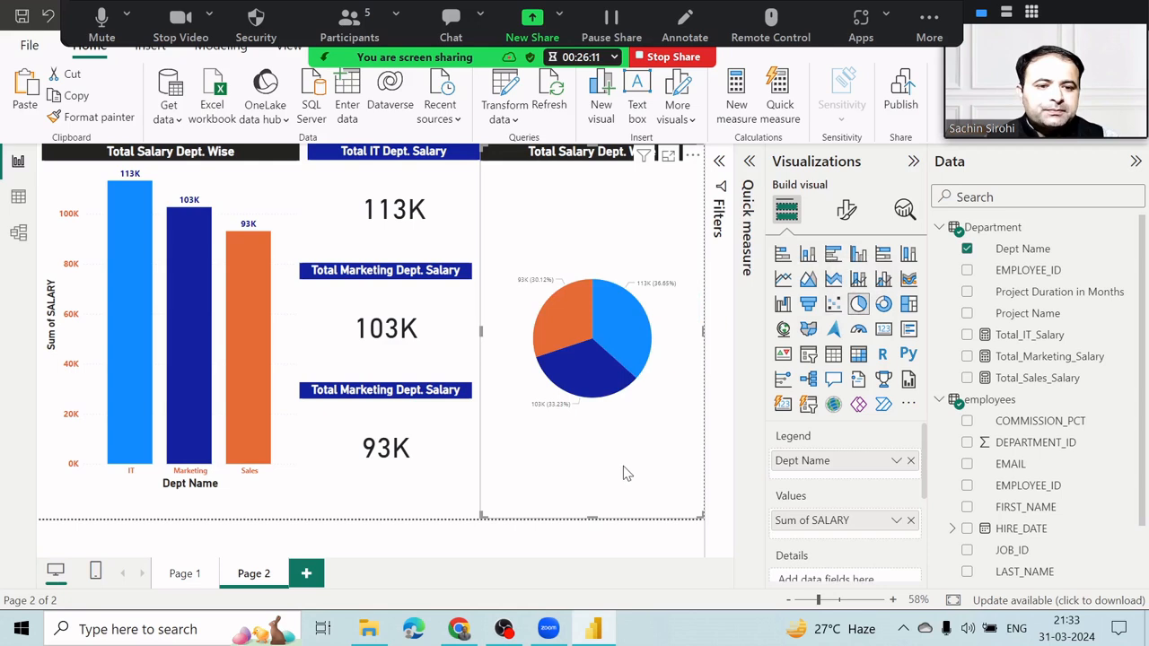
pyautogui.click(550, 548)
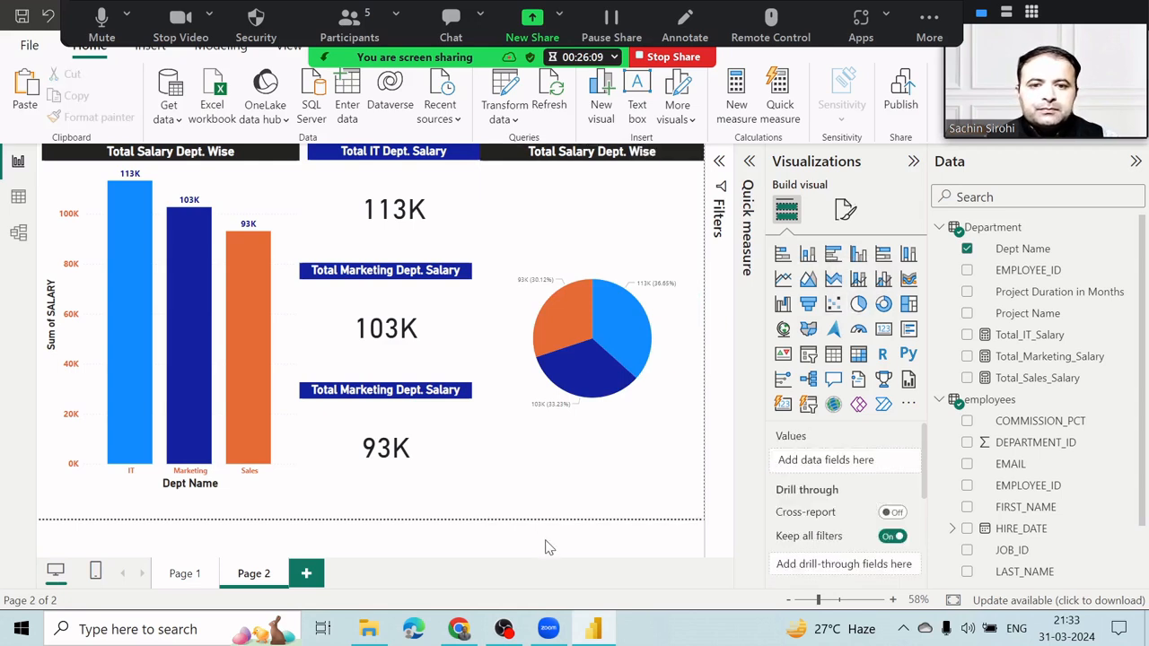
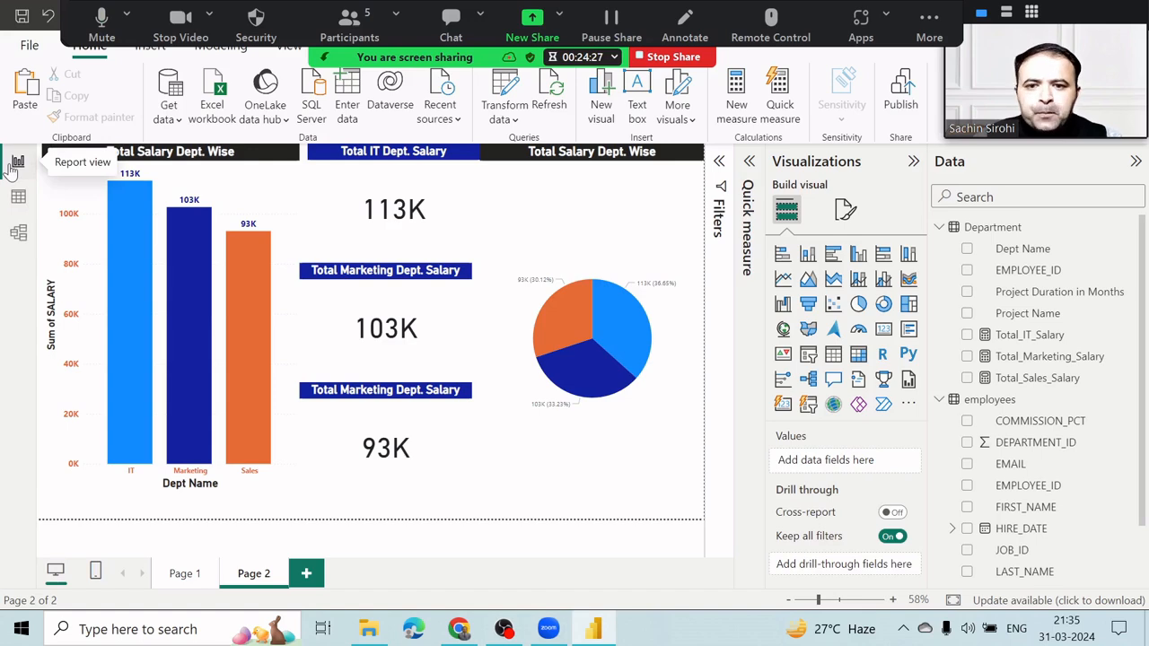
# Show the Department table's data and look over the available home commands and file options
pyautogui.click(15, 198)
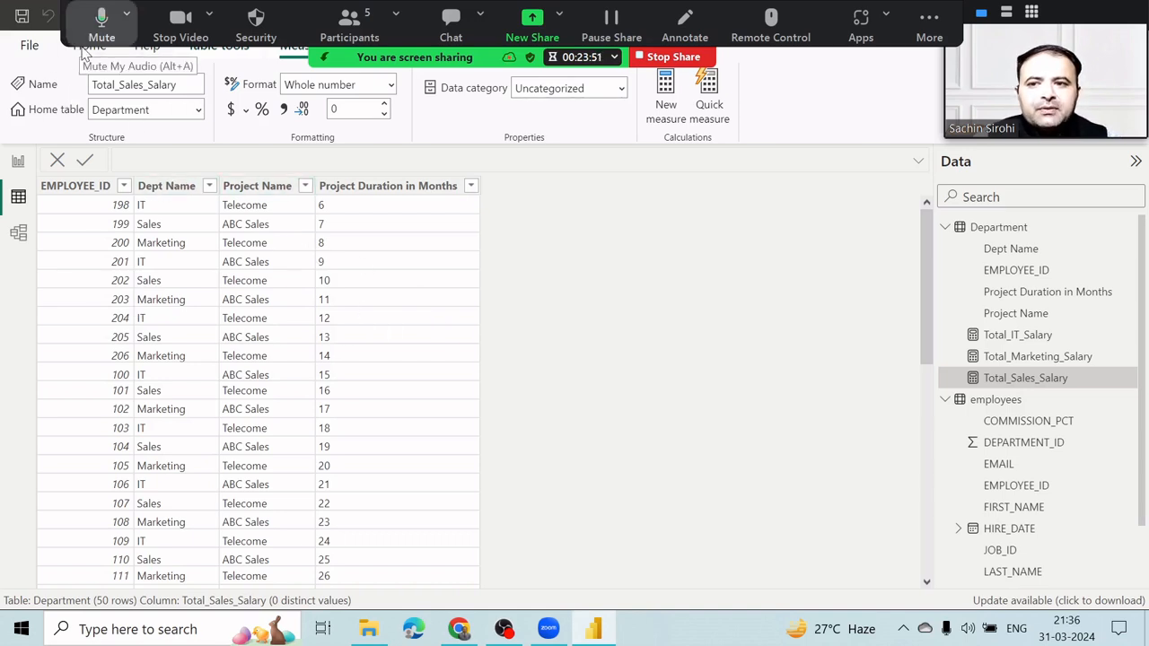
pyautogui.click(87, 52)
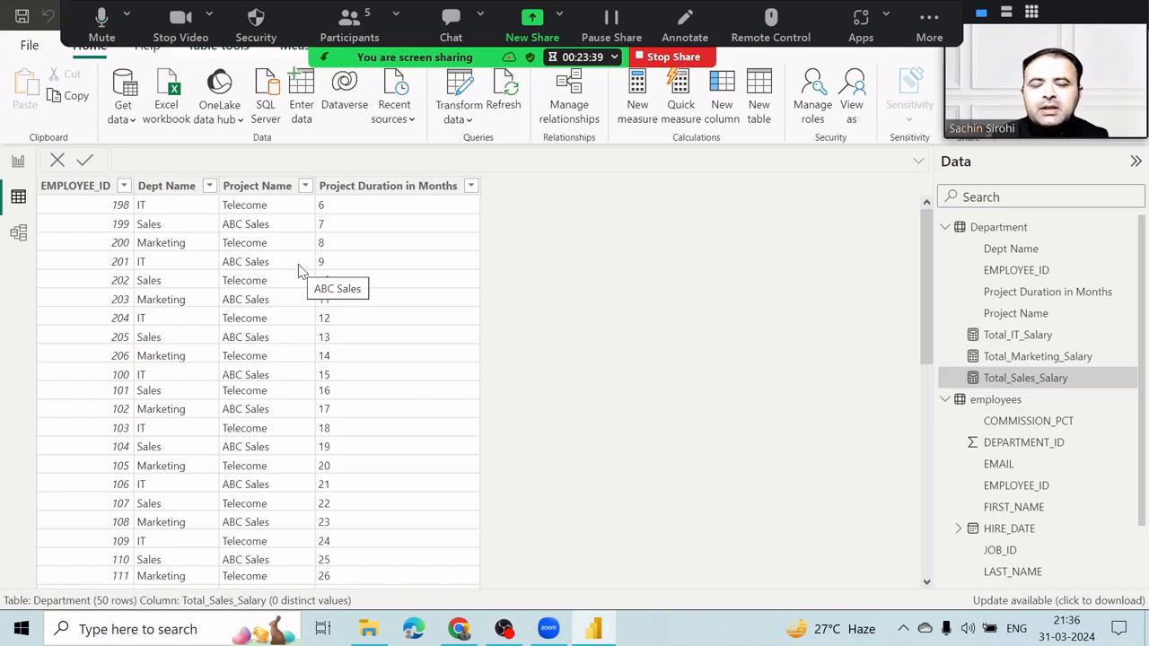
pyautogui.click(30, 49)
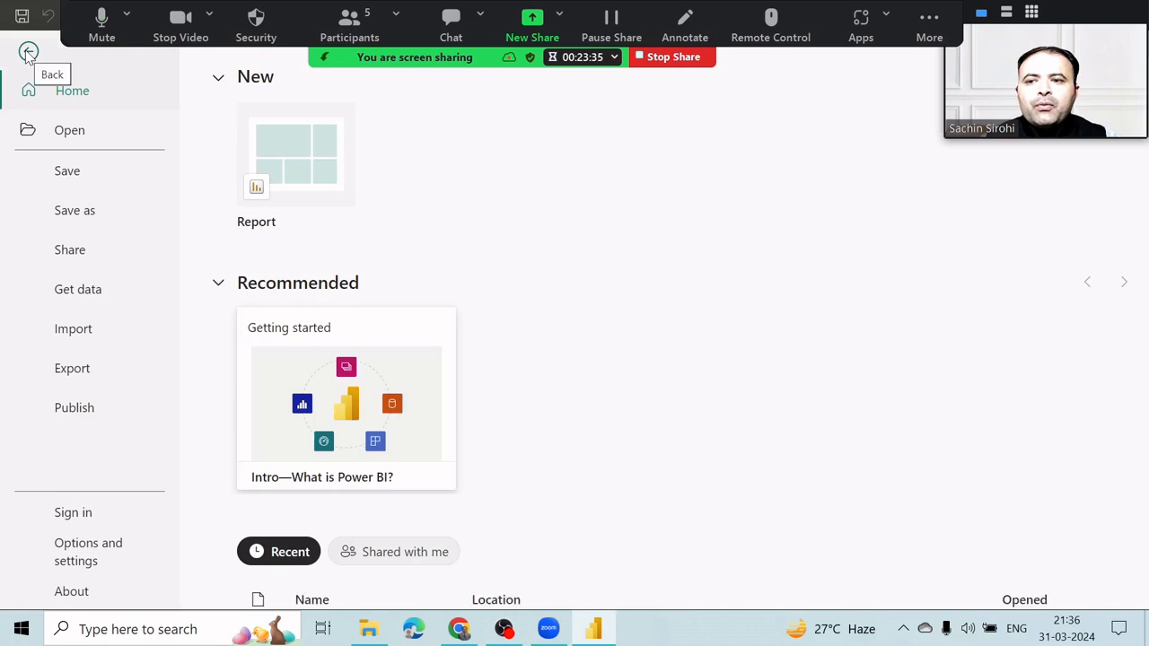
pyautogui.click(29, 52)
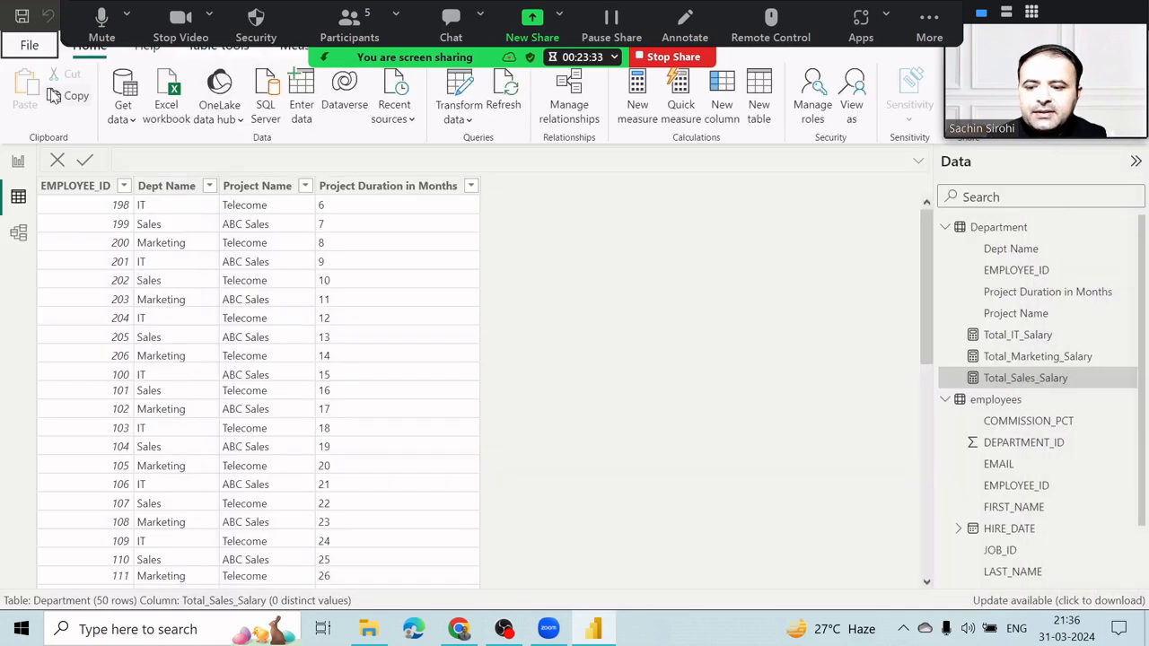
# Start saving the report to a location on this device and move the Save As dialog fully into view
pyautogui.click(30, 46)
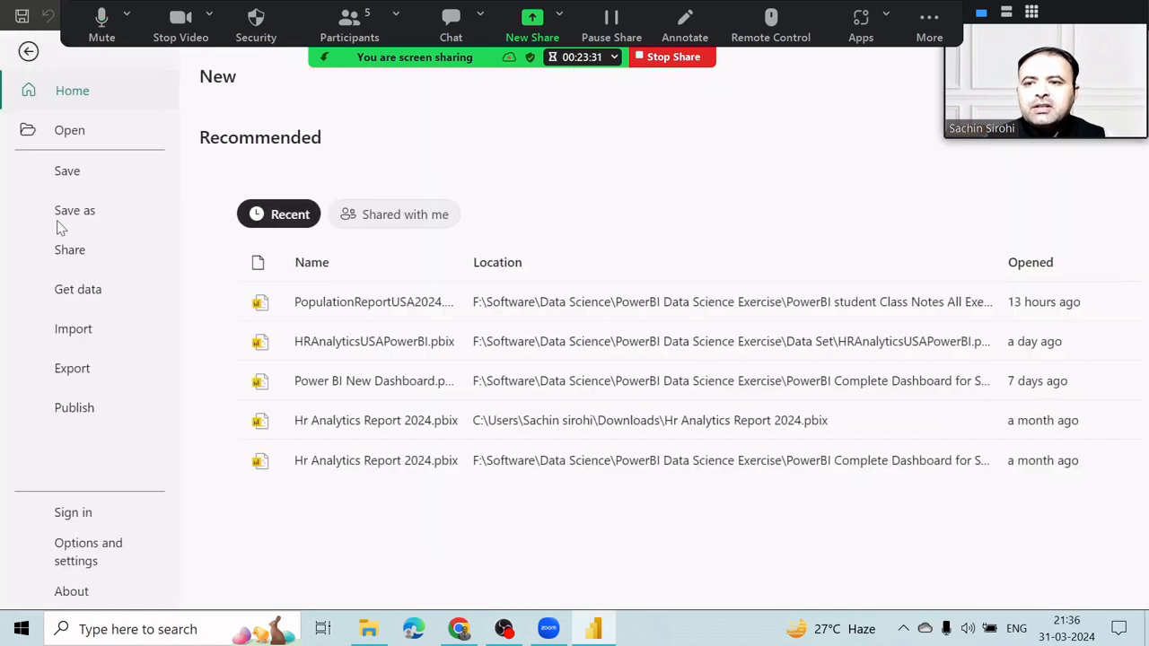
pyautogui.click(77, 212)
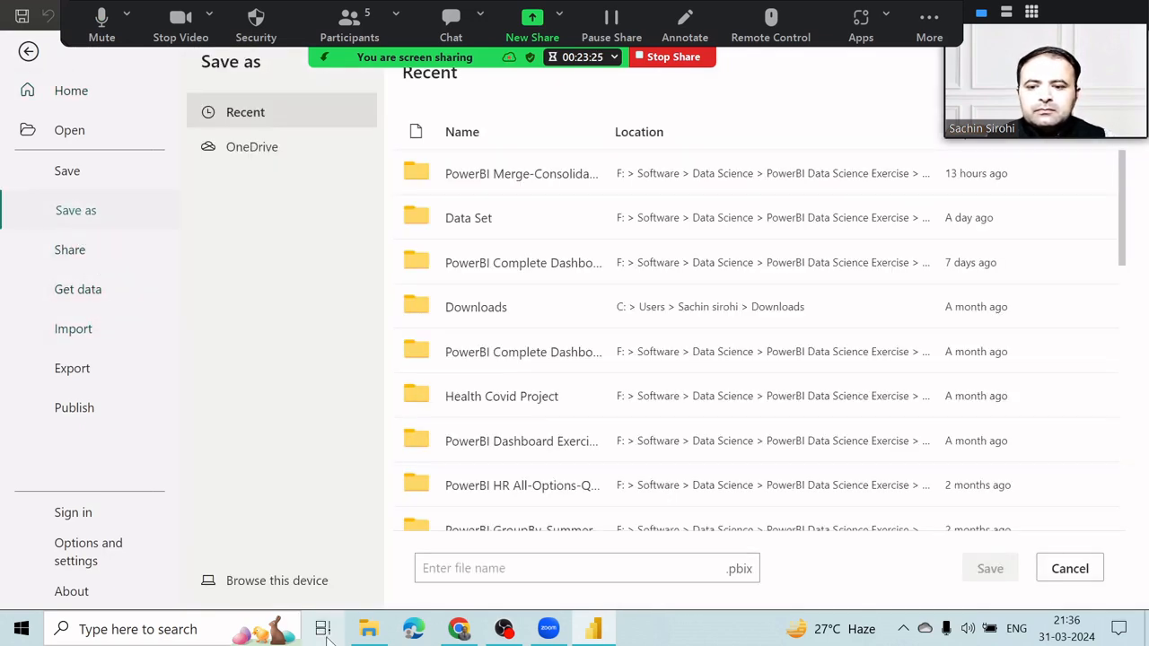
pyautogui.click(276, 584)
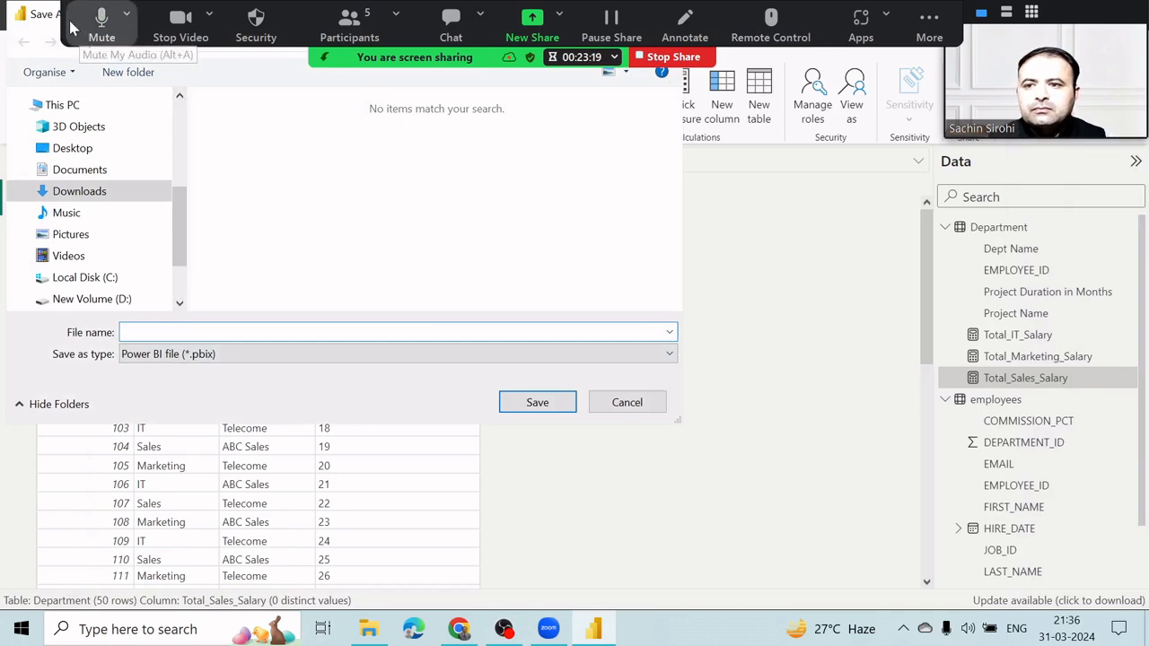
pyautogui.moveTo(46, 10); pyautogui.dragTo(253, 185)
pyautogui.moveTo(247, 170); pyautogui.dragTo(240, 158)
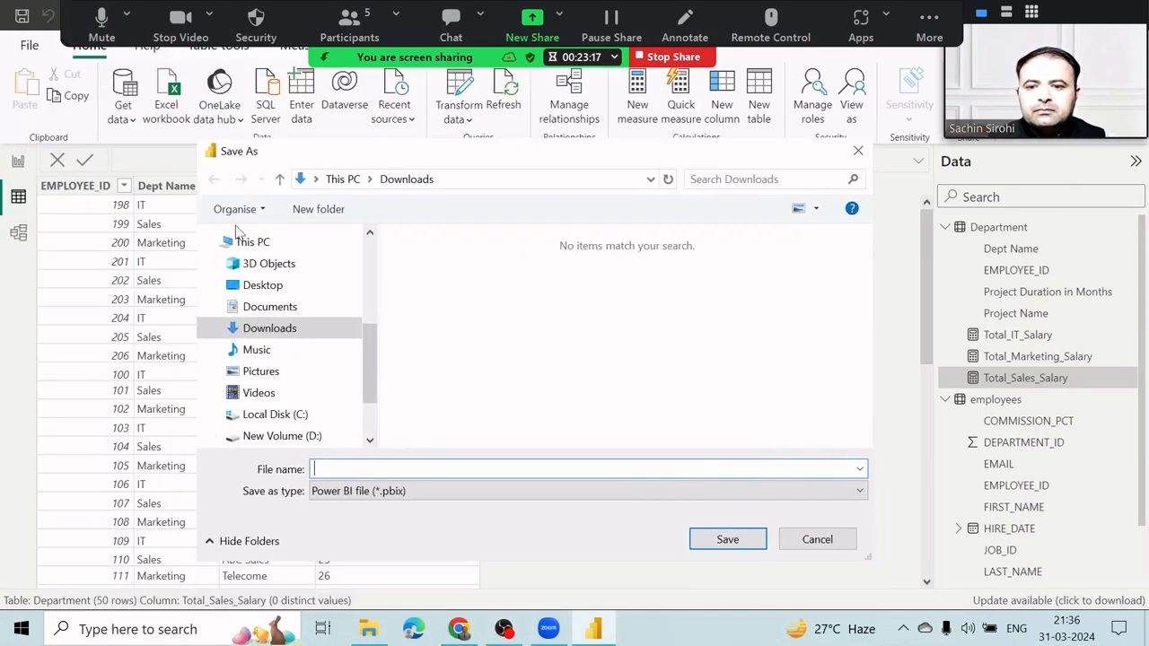
# Browse to the save location Software > Data Science > PowerBI Data Science Exercise on drive F
pyautogui.scroll(-3, 274, 431)
pyautogui.click(281, 407)
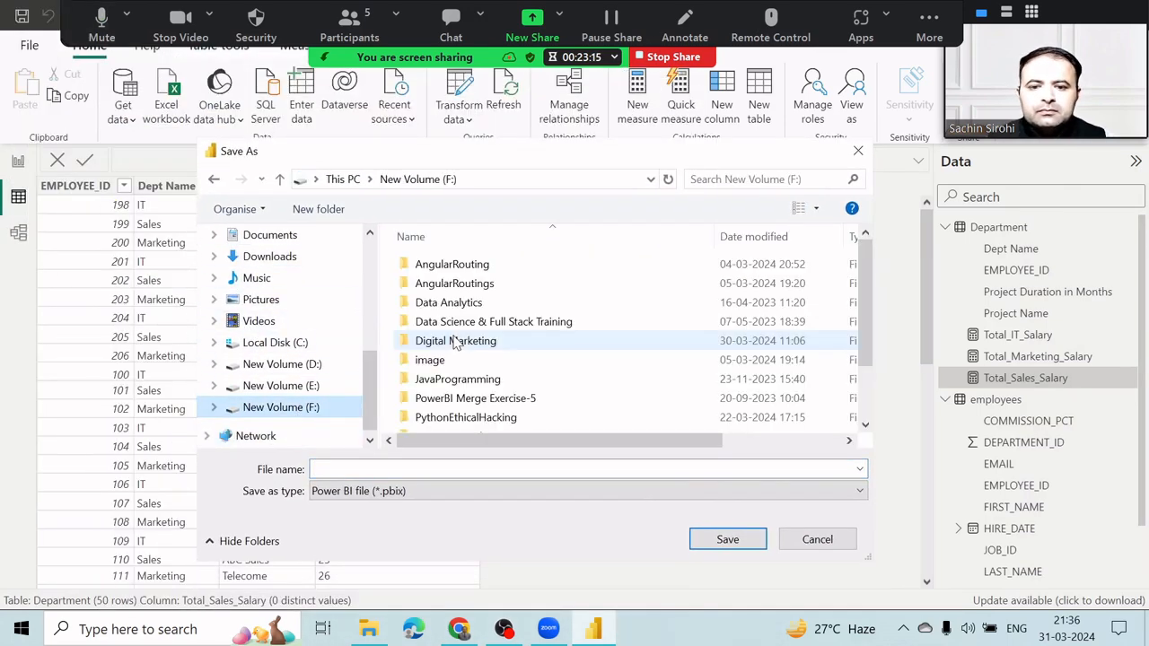
pyautogui.scroll(-1, 453, 379)
pyautogui.doubleClick(449, 384)
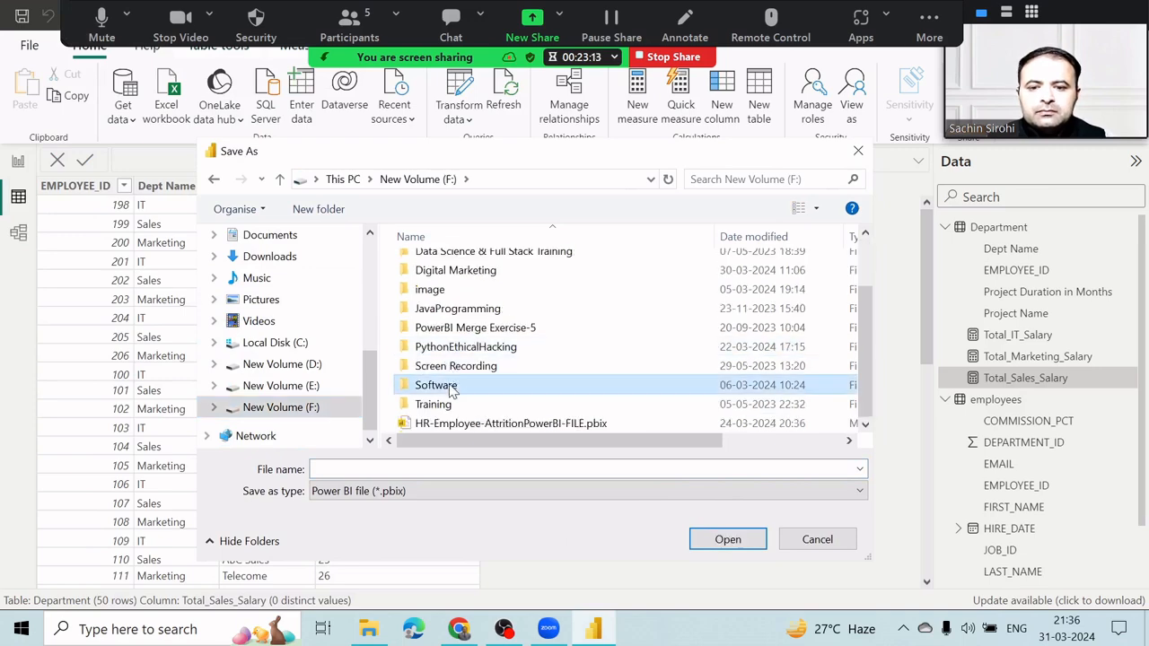
pyautogui.click(447, 379)
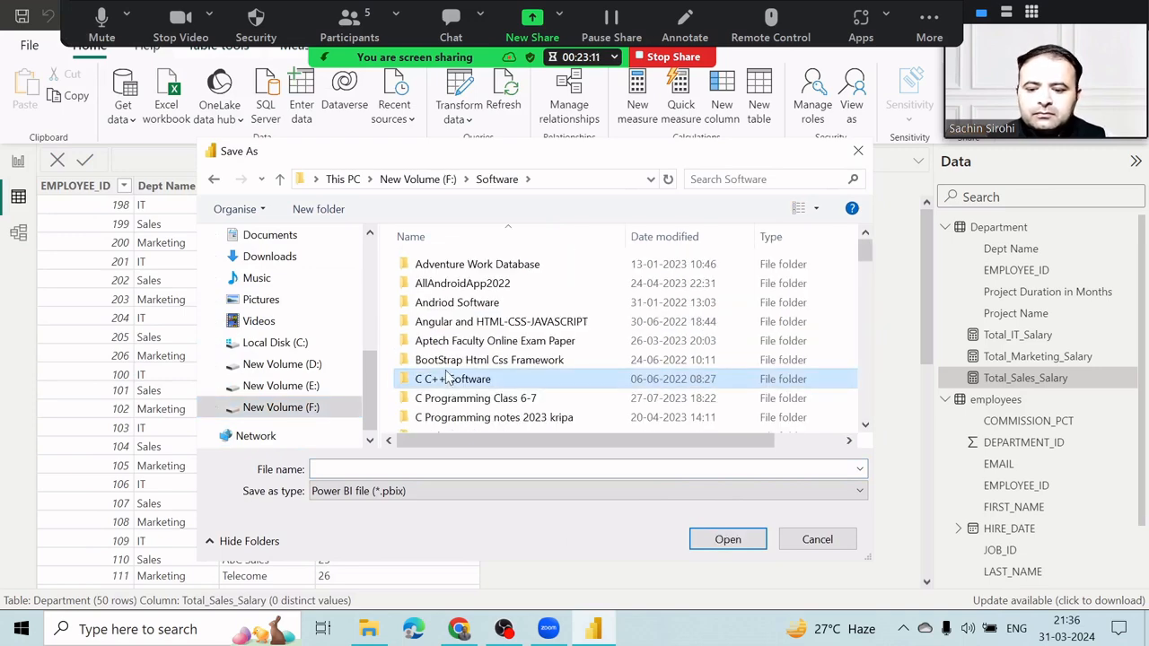
pyautogui.scroll(-3, 449, 379)
pyautogui.doubleClick(456, 266)
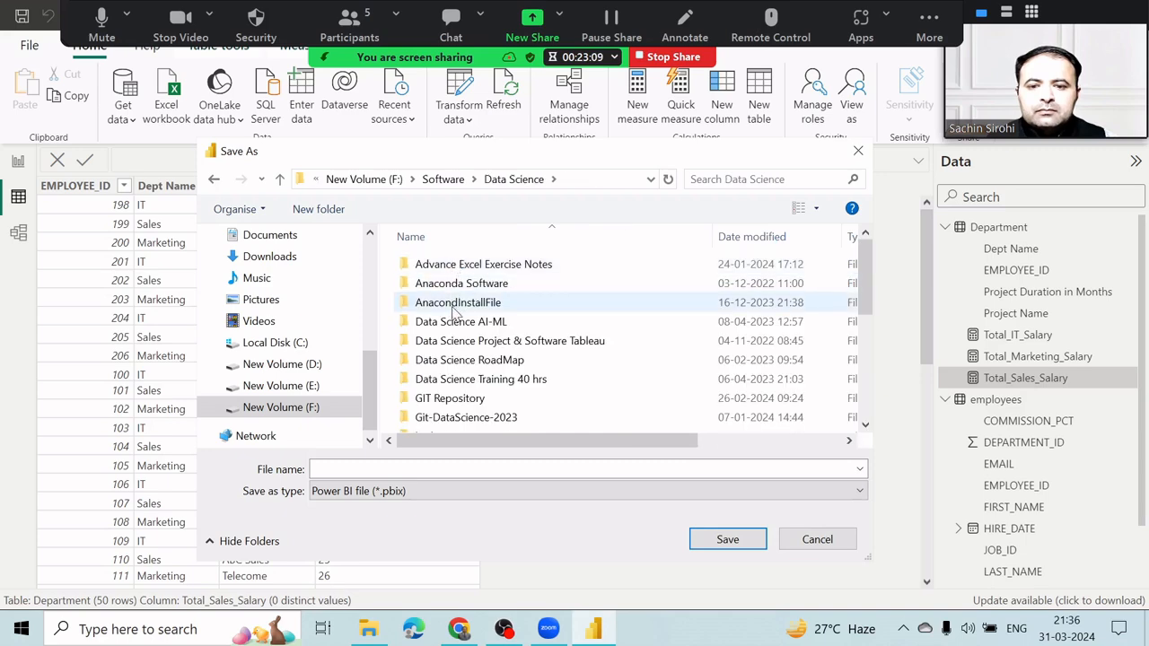
pyautogui.click(456, 323)
pyautogui.scroll(-3, 456, 323)
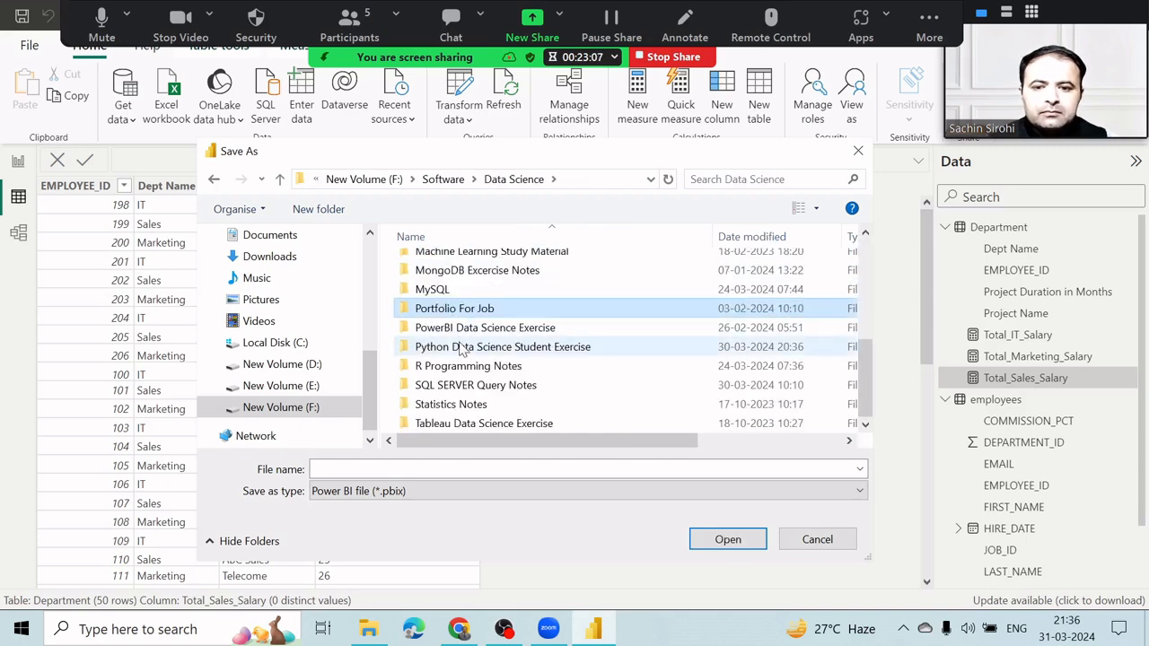
pyautogui.click(463, 330)
pyautogui.doubleClick(463, 329)
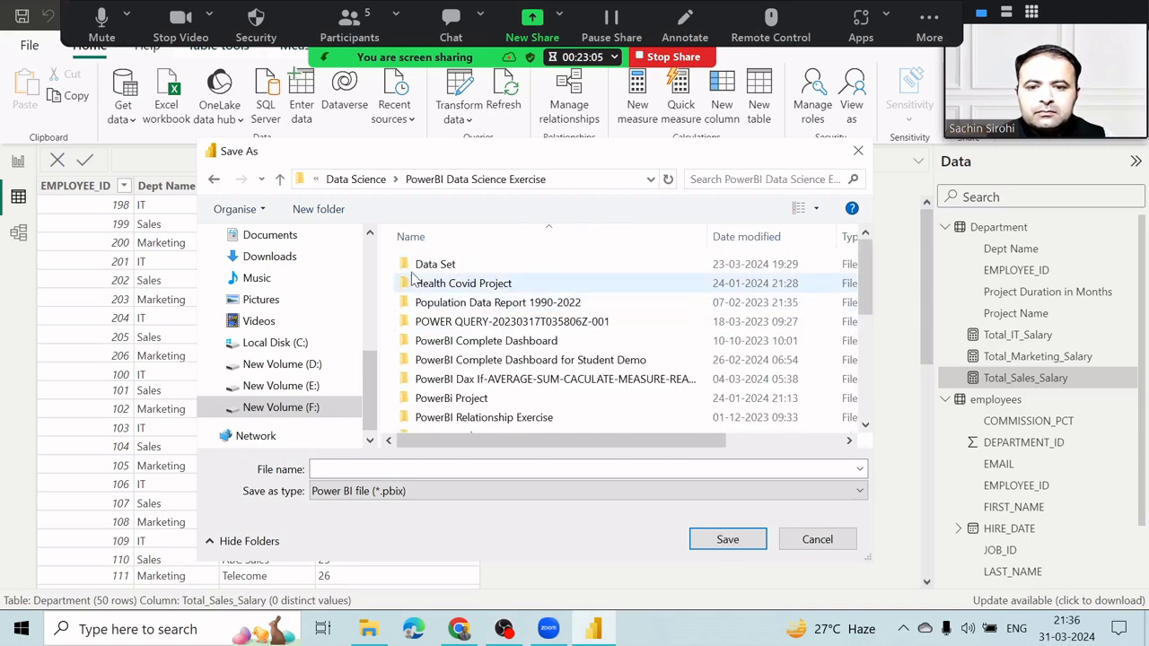
# Create a Project USA folder there and save the report in it as Employee-Departartment
pyautogui.click(317, 210)
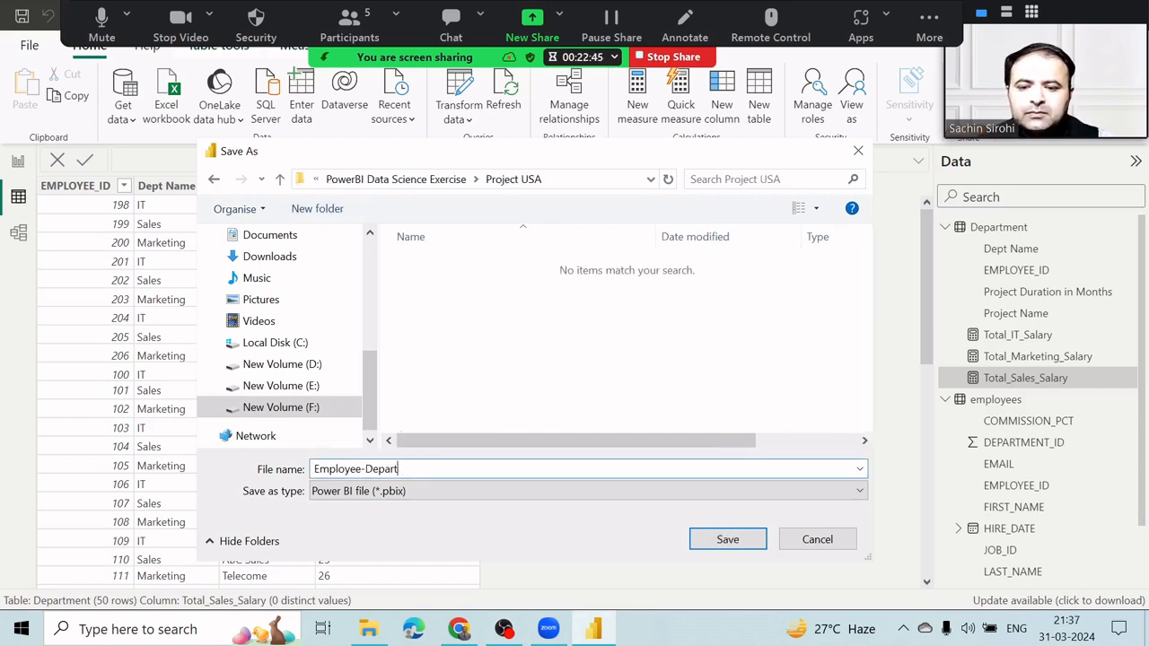
pyautogui.write('tment')
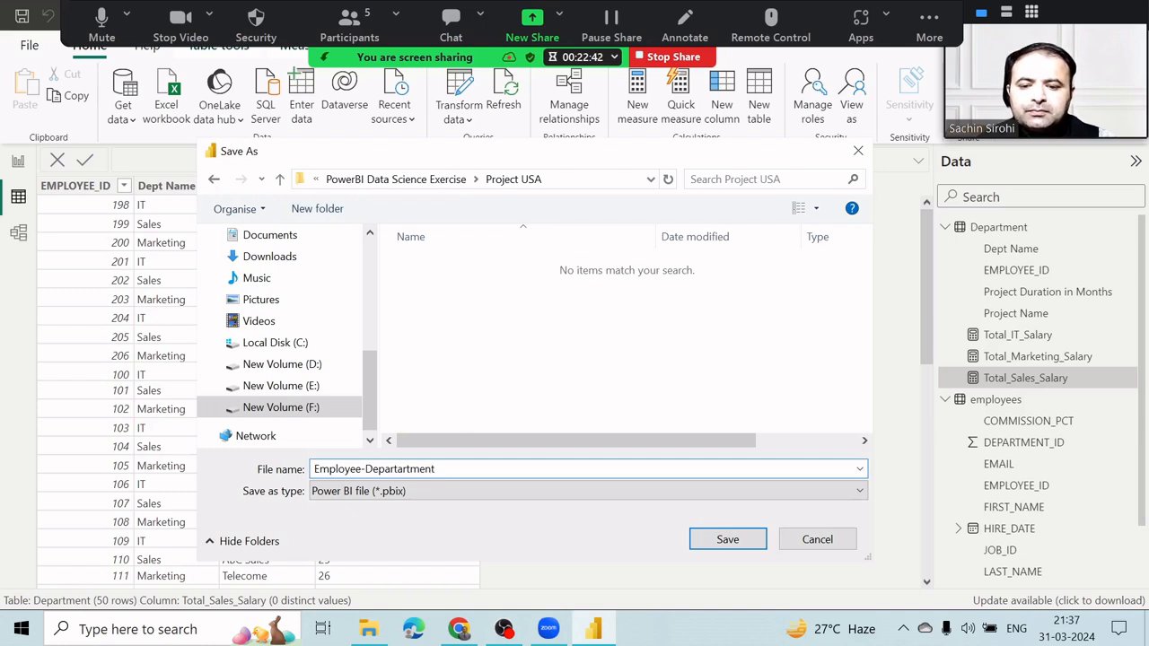
pyautogui.press('Return')
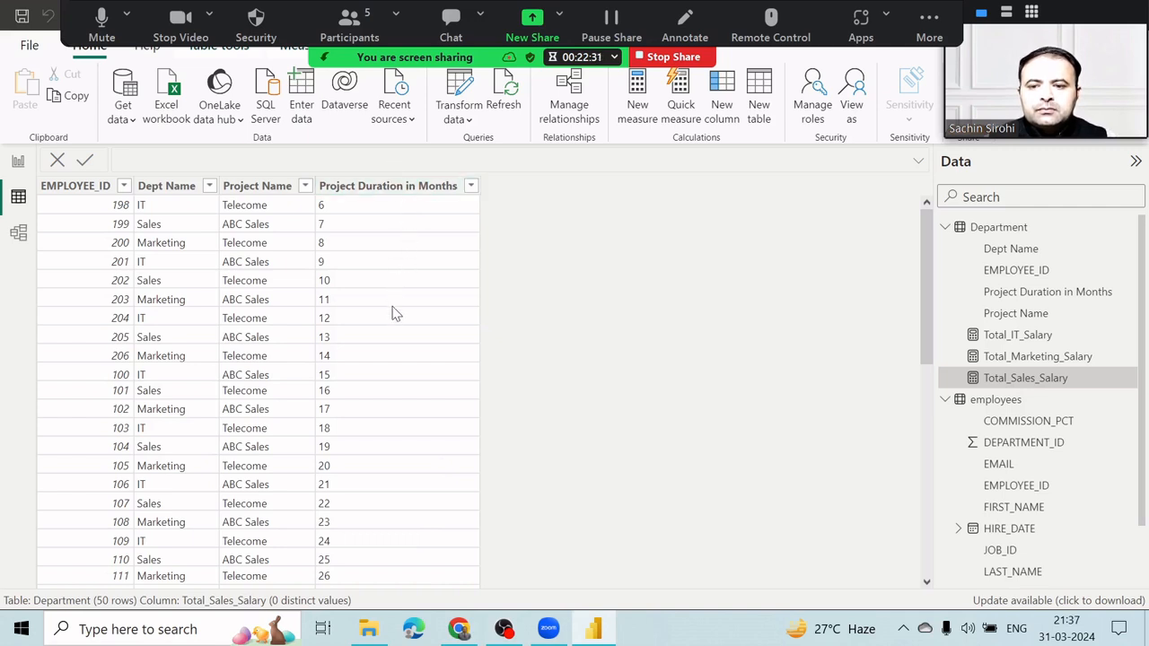
# Select the Department table's Project Duration in Months column and look over its context commands without applying any
pyautogui.click(435, 190)
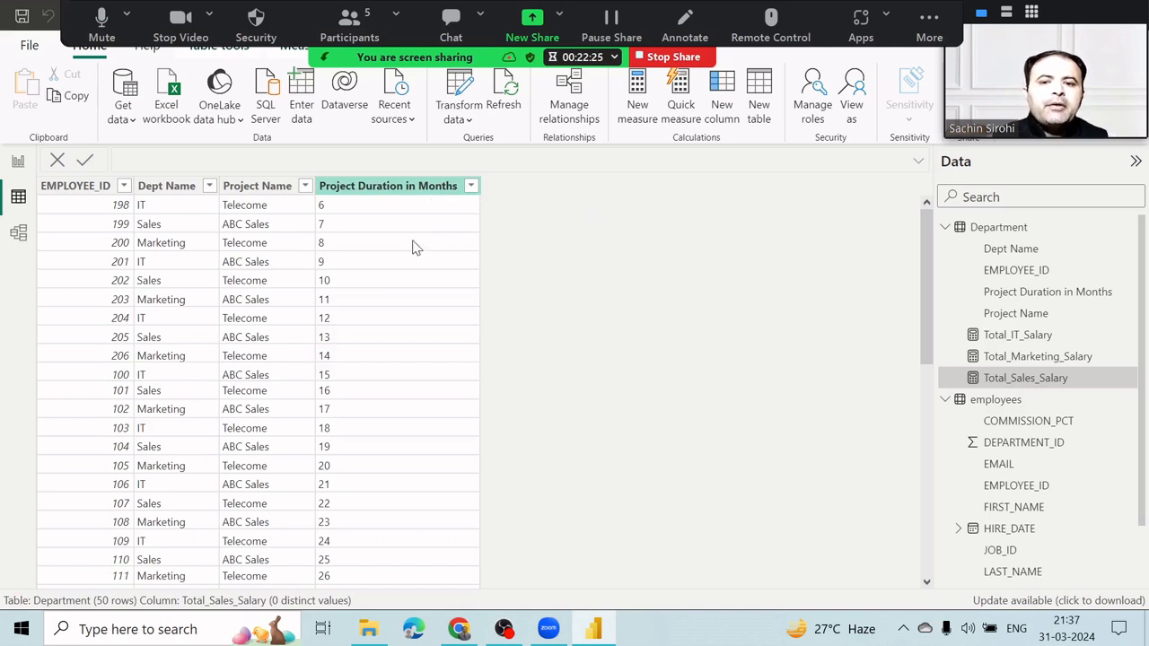
pyautogui.click(412, 184)
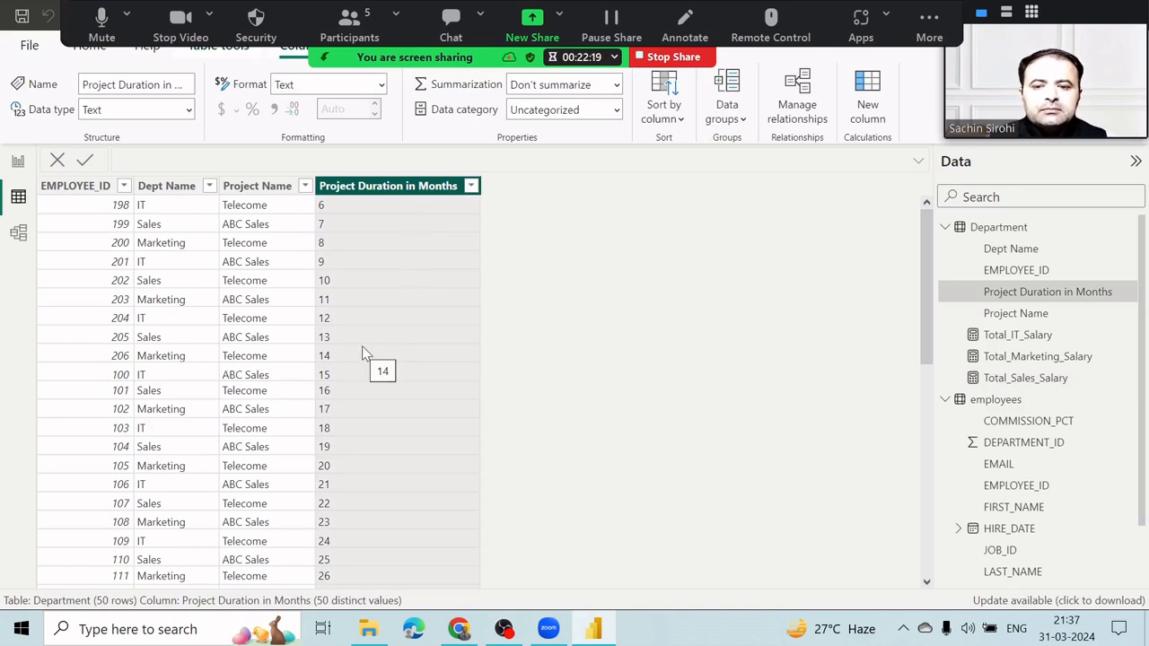
pyautogui.rightClick(367, 409)
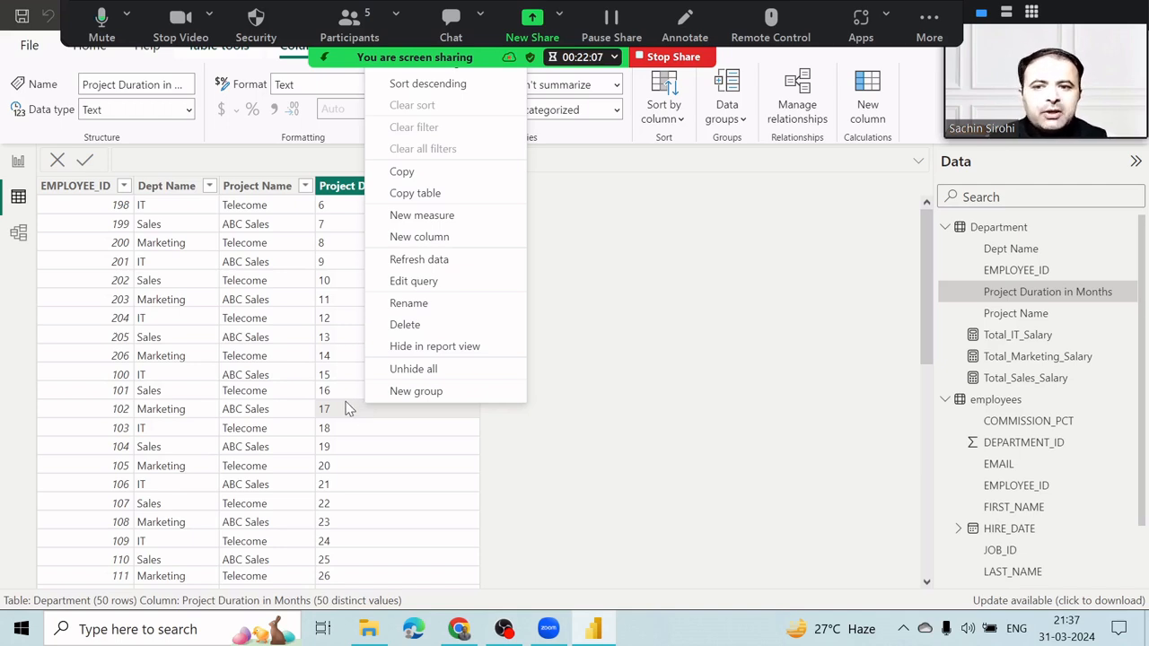
pyautogui.click(348, 409)
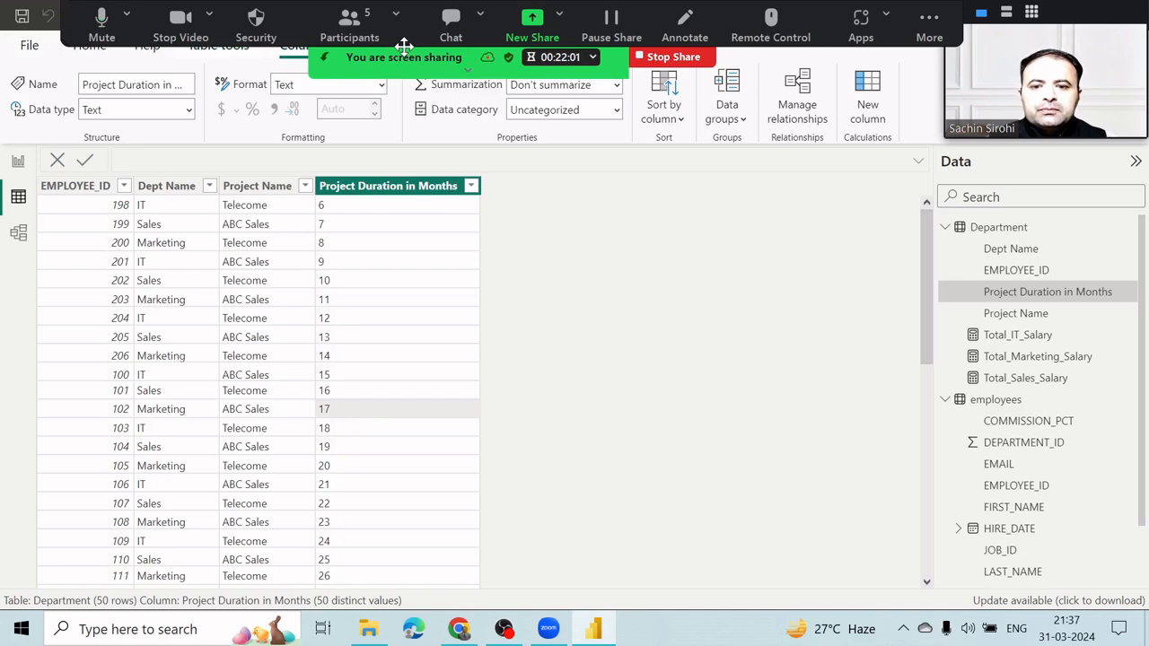
pyautogui.moveTo(404, 45); pyautogui.dragTo(440, 534)
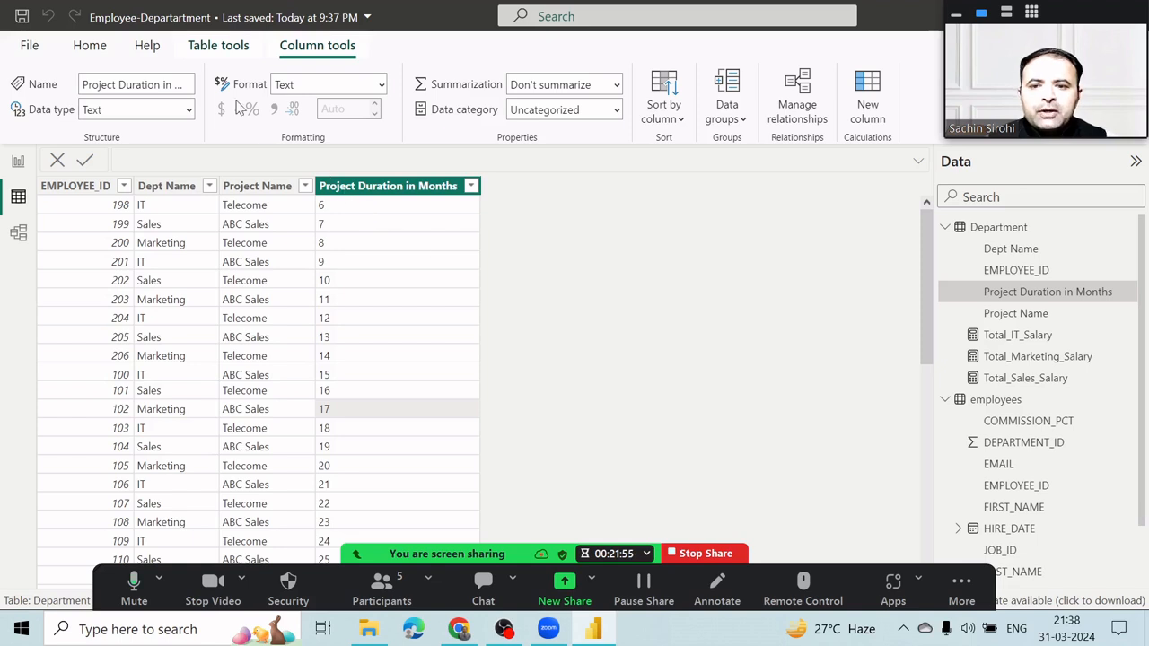
# Examine the Department query's columns and data types in Power Query Editor and return to the report's table view
pyautogui.click(90, 45)
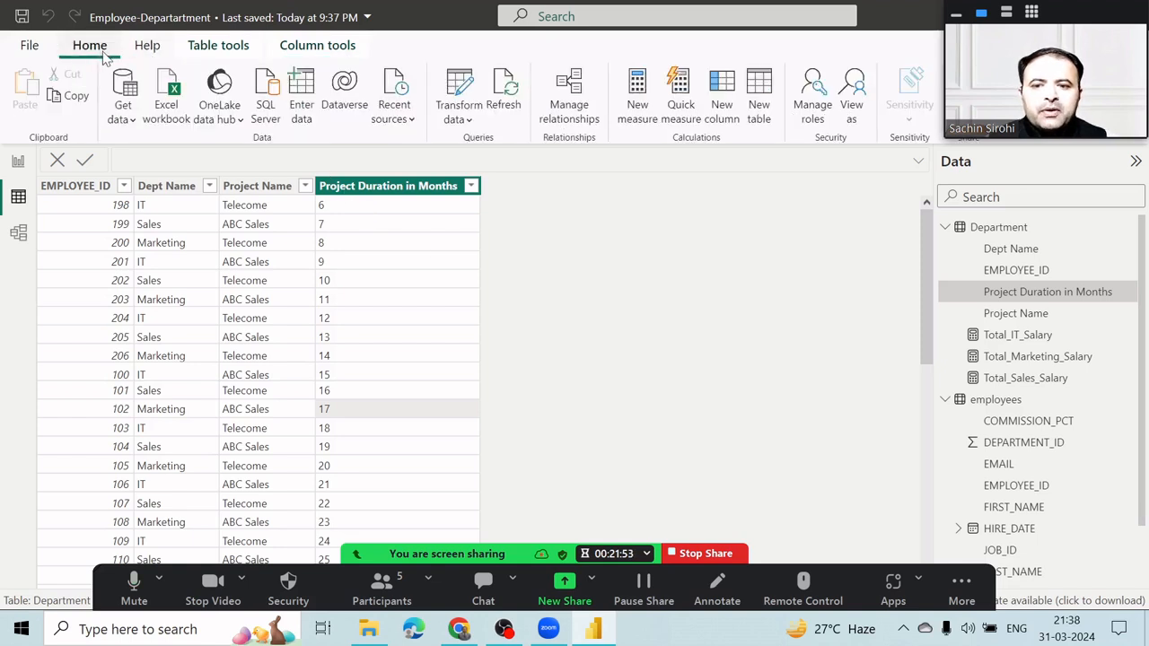
pyautogui.click(470, 122)
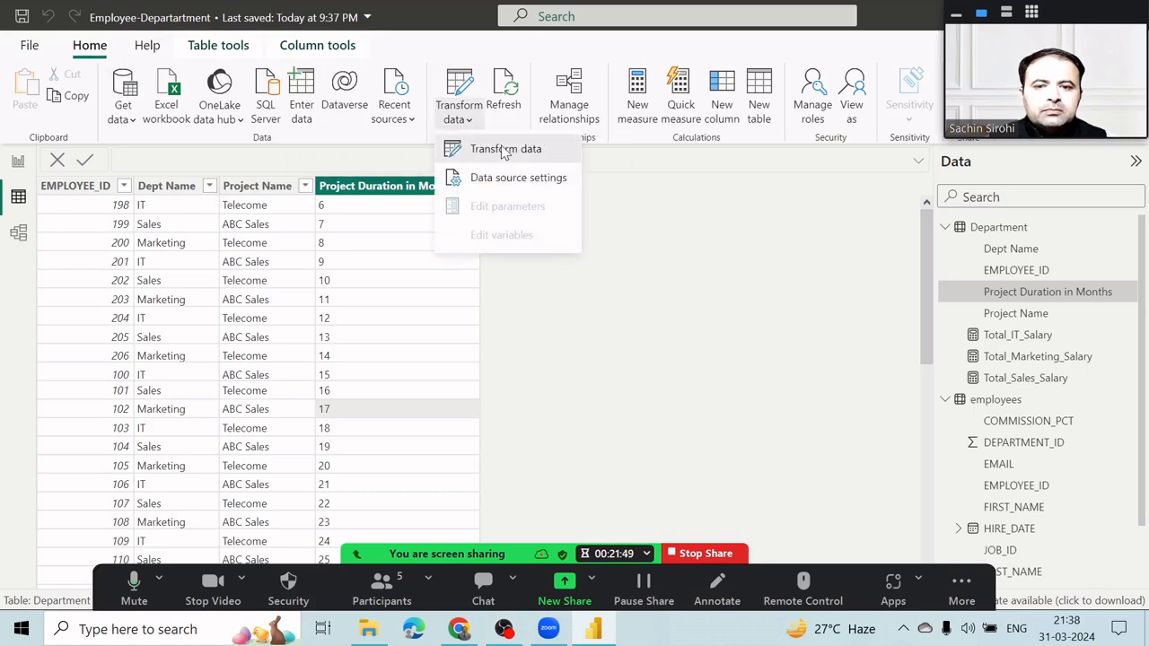
pyautogui.click(503, 151)
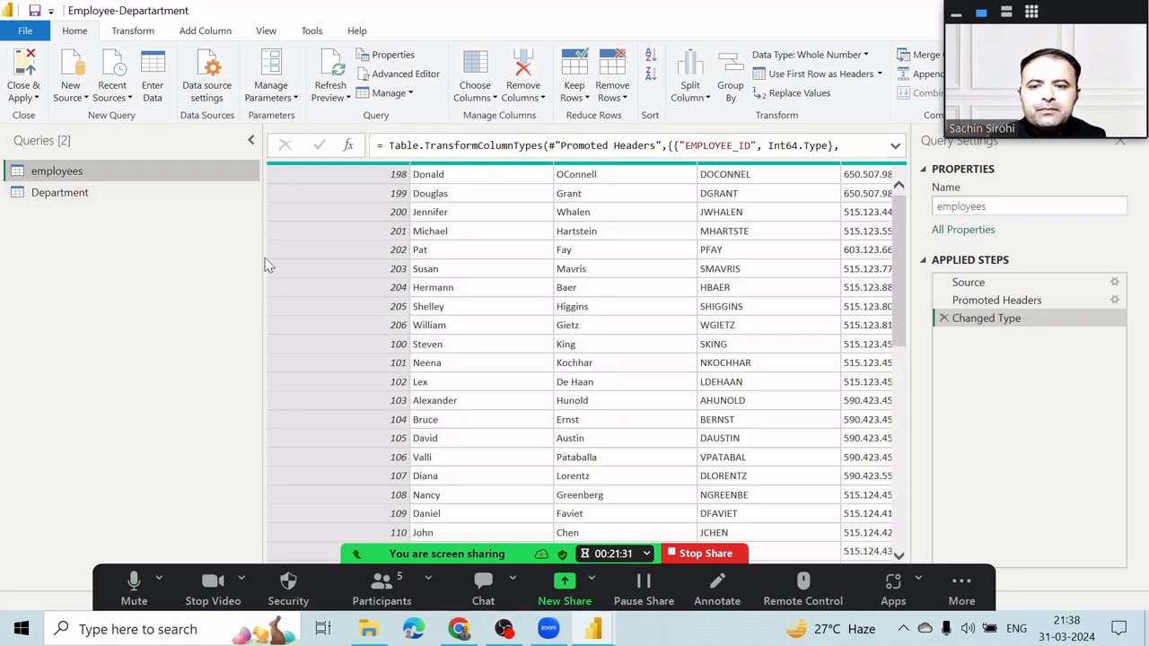
pyautogui.moveTo(258, 257); pyautogui.dragTo(186, 262)
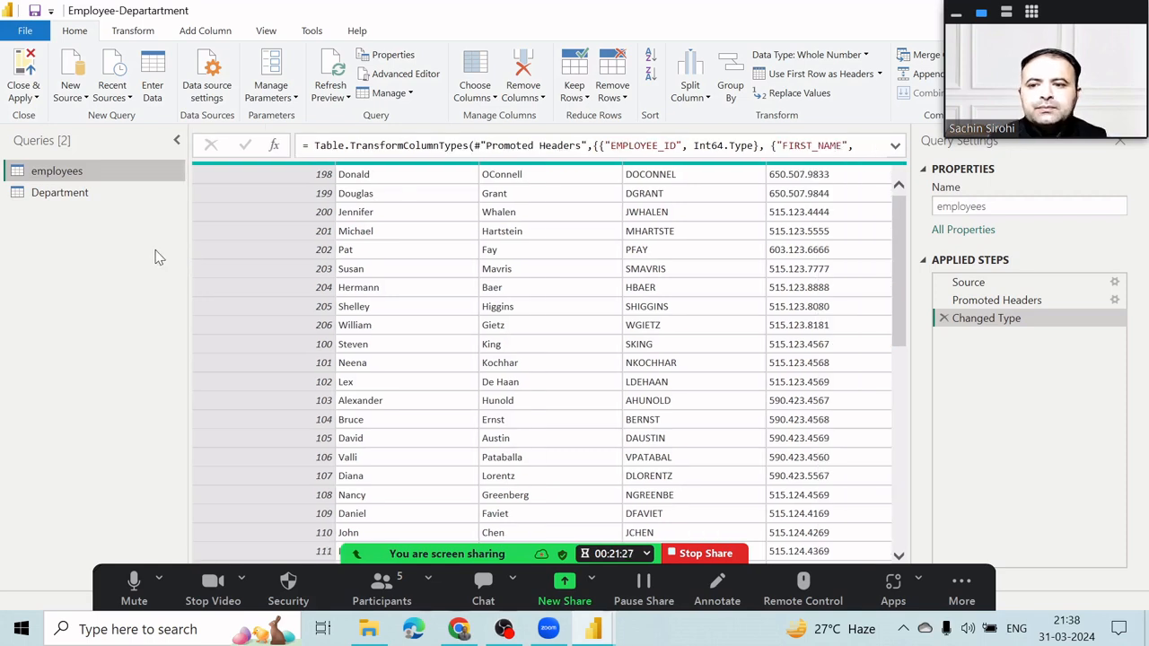
pyautogui.click(86, 202)
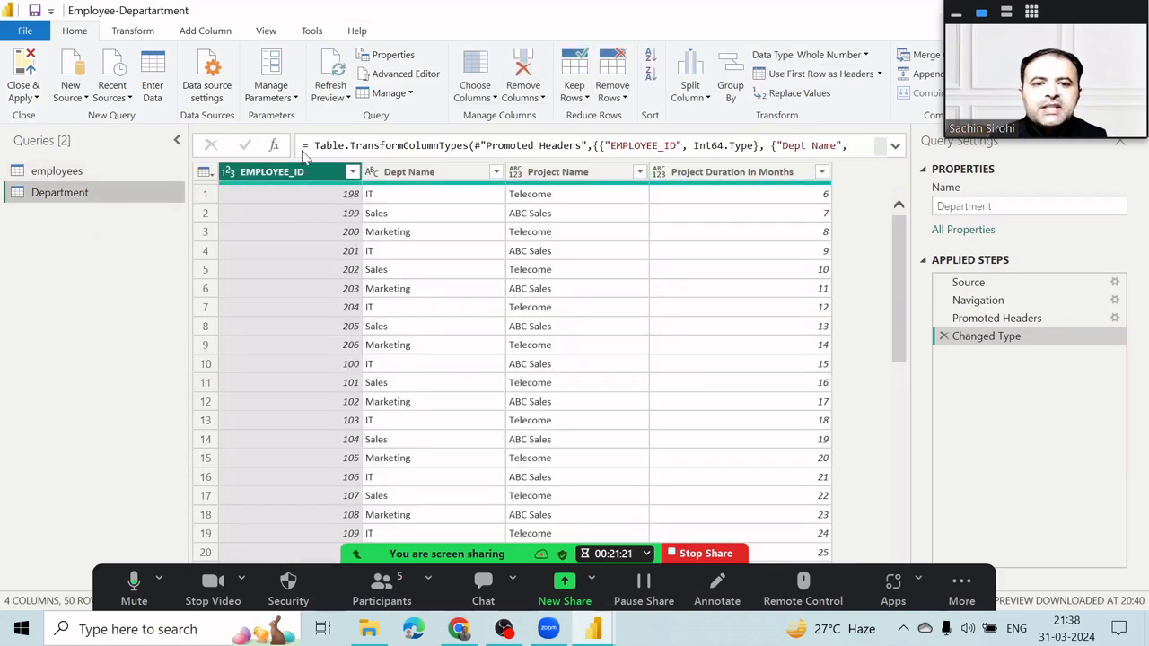
pyautogui.click(34, 99)
pyautogui.click(54, 116)
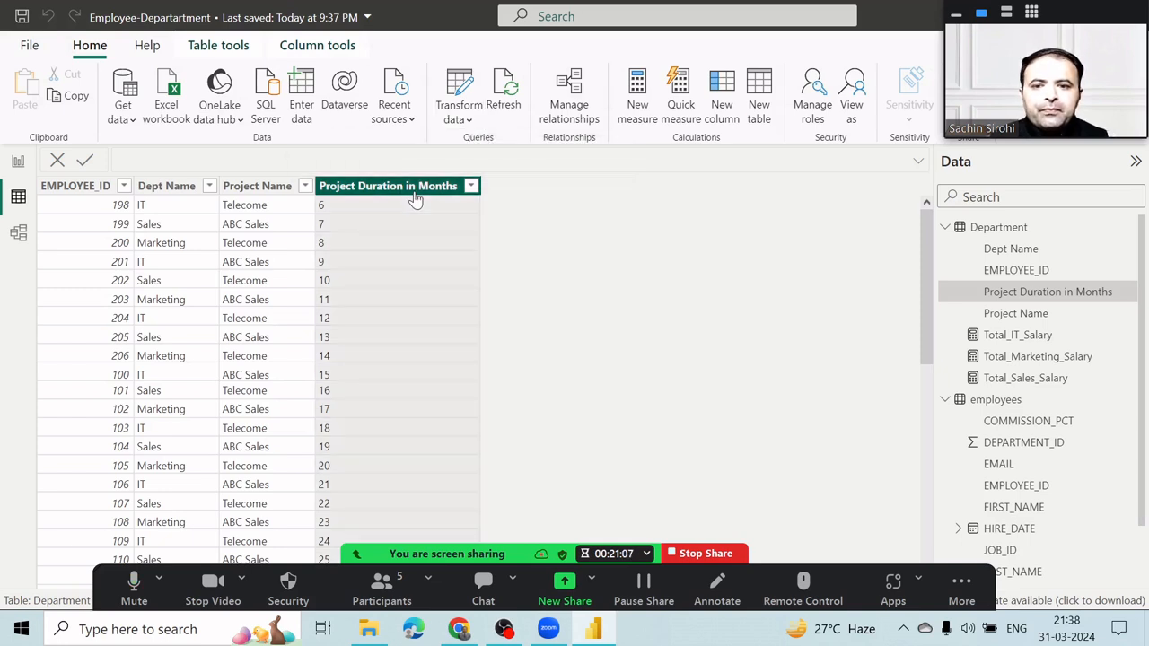
# Add a new calculated column to the Department table
pyautogui.click(721, 106)
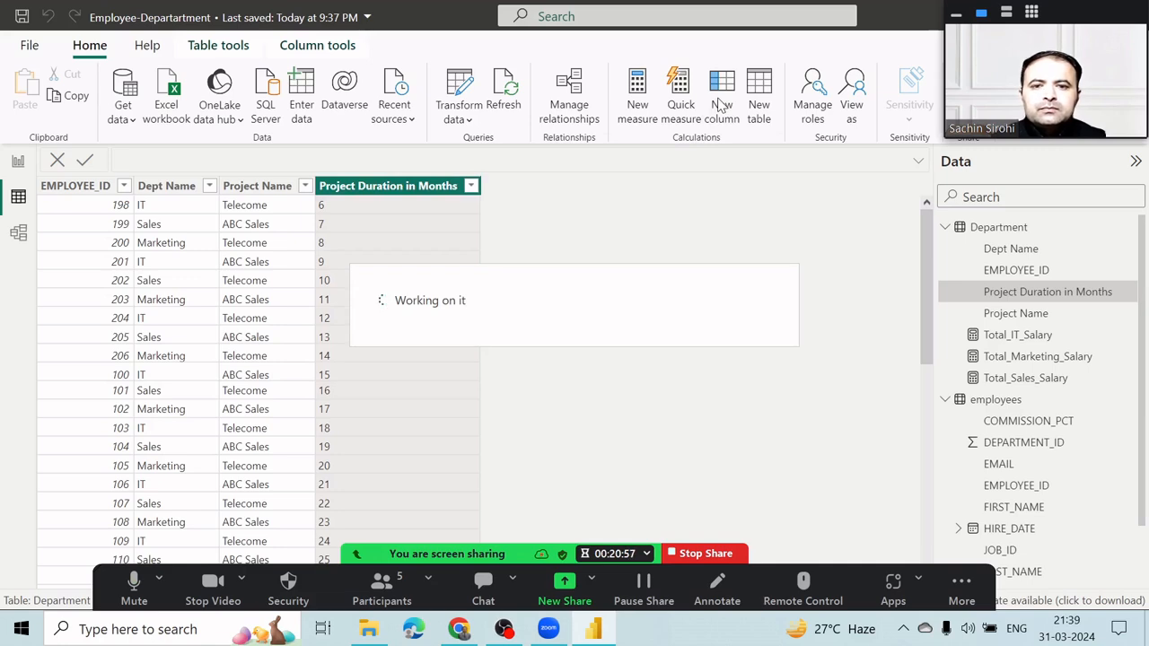
pyautogui.moveTo(680, 580); pyautogui.dragTo(684, 10)
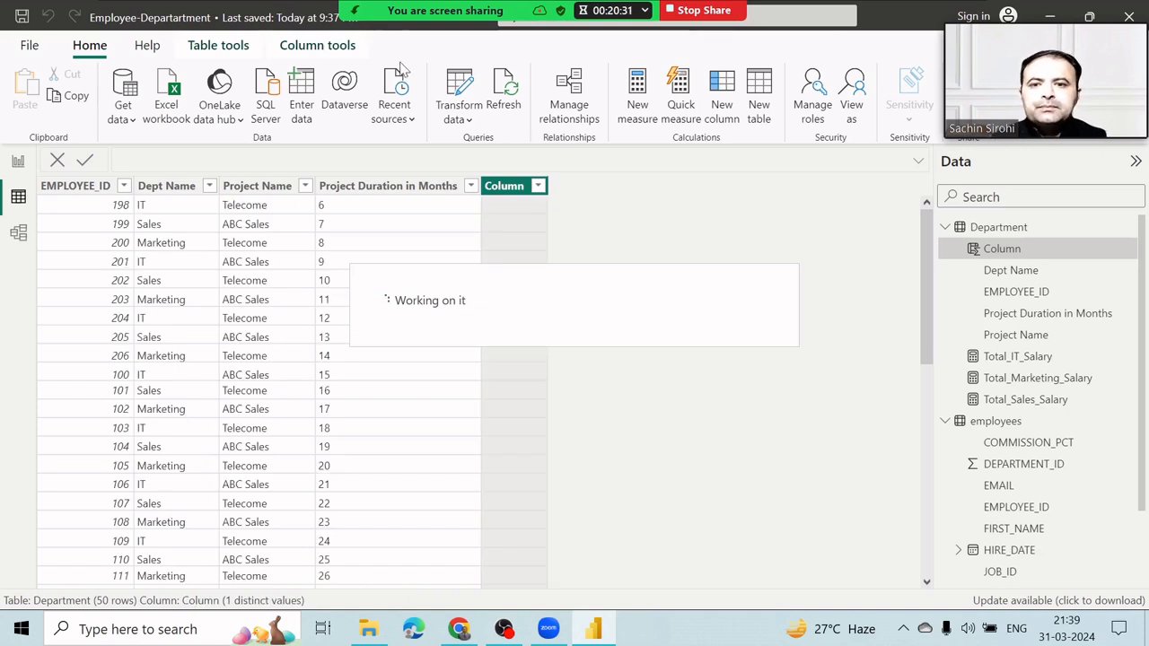
pyautogui.moveTo(386, 18)
pyautogui.click(211, 27)
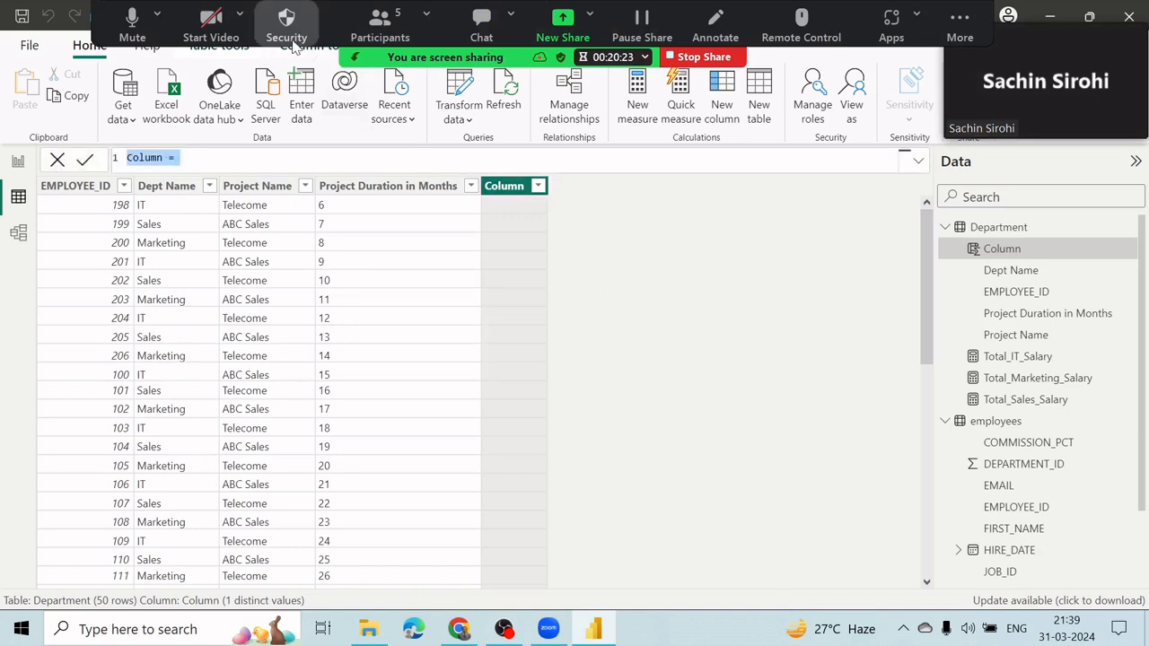
pyautogui.click(216, 22)
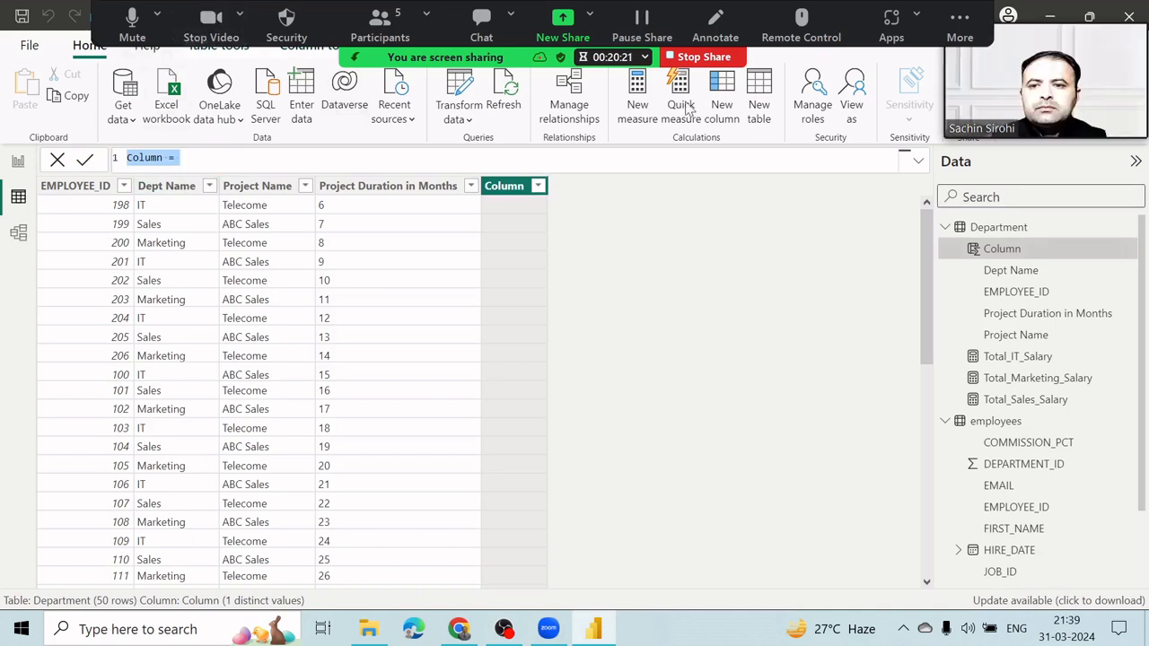
# Replace the new column's default formula text with the column name Status followed by an equals sign
pyautogui.click(171, 157)
pyautogui.press('BackSpace')
pyautogui.press('BackSpace')
pyautogui.press('BackSpace')
pyautogui.press('BackSpace')
pyautogui.press('BackSpace')
pyautogui.press('BackSpace')
pyautogui.press('BackSpace')
pyautogui.press('BackSpace')
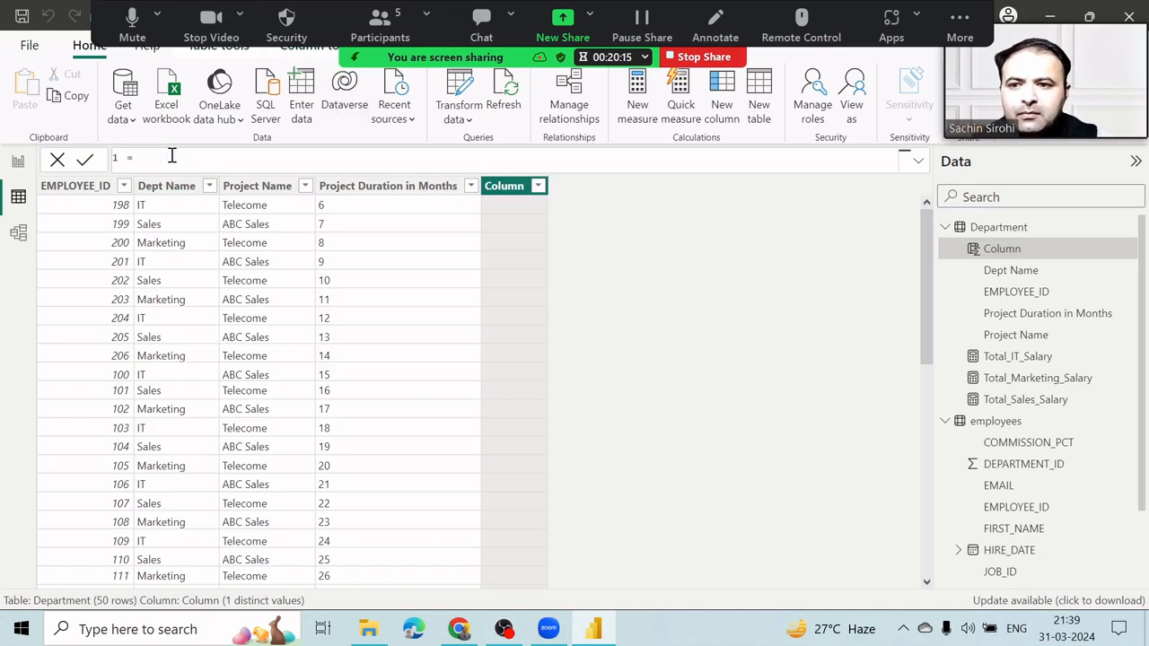
pyautogui.write('T')
pyautogui.press('BackSpace')
pyautogui.press('BackSpace')
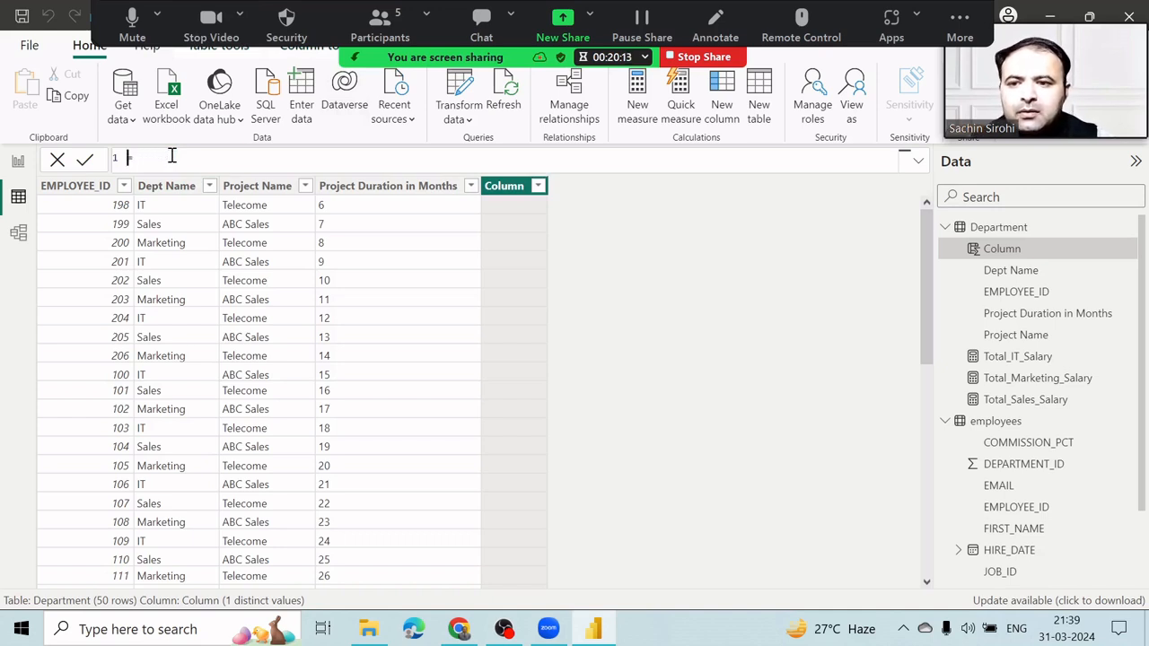
pyautogui.write('Status=')
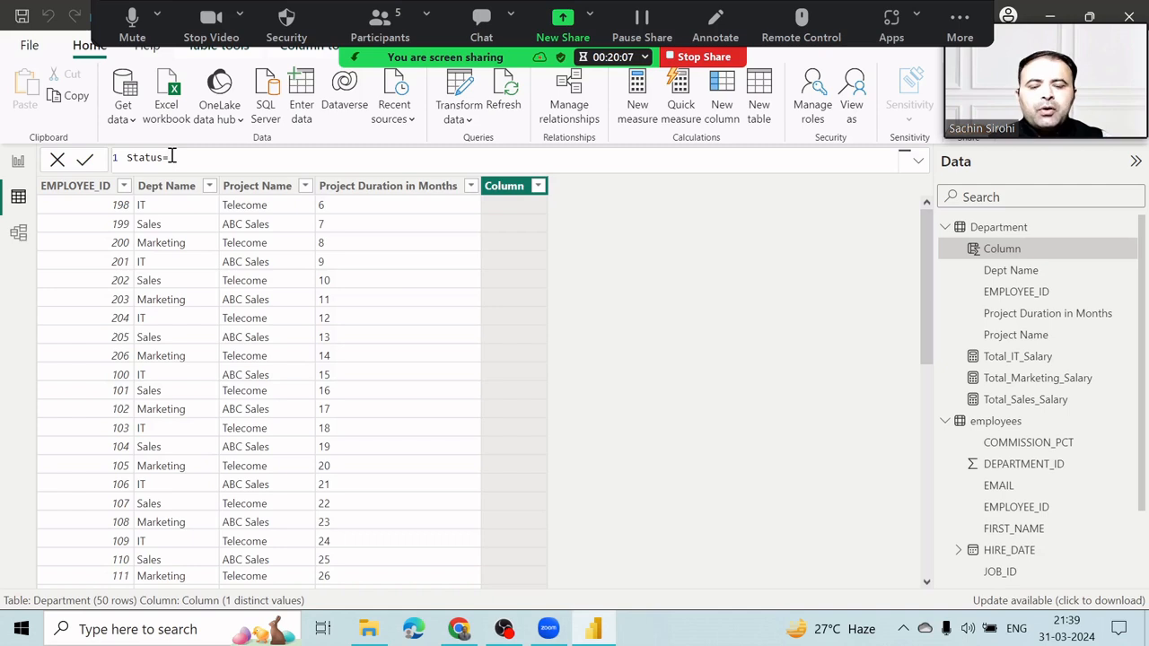
# Define the Status column to return "Good" when Department[Project Duration in Months] is <=10 and "Average" otherwise, using an IF formula
pyautogui.write('If')
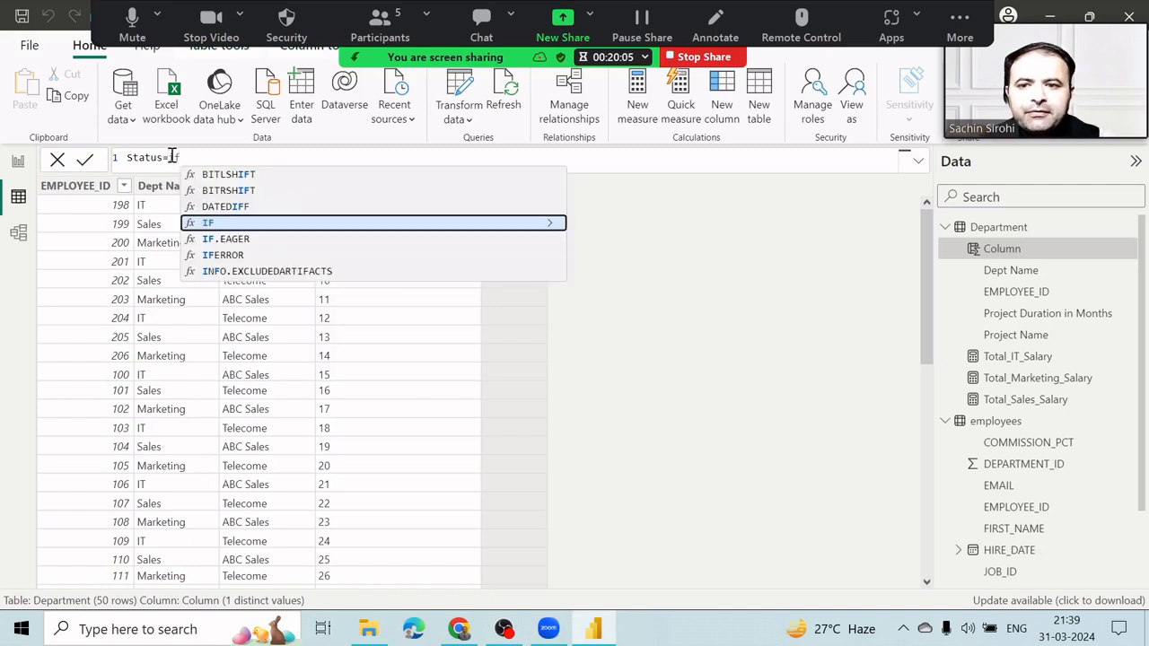
pyautogui.write('(pro')
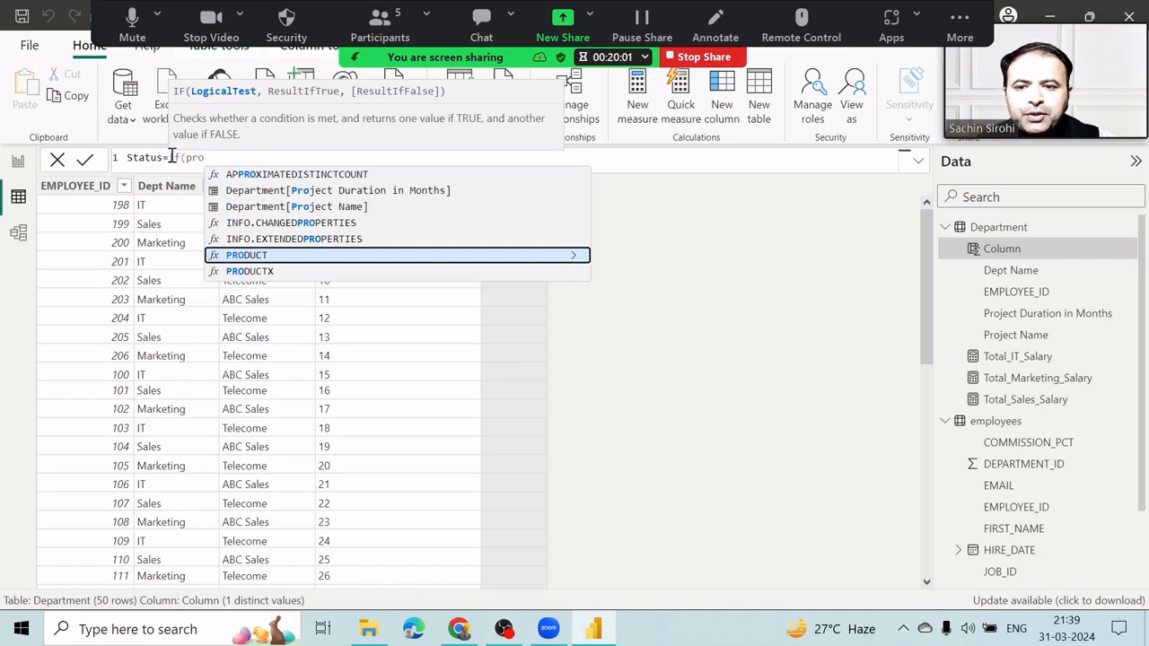
pyautogui.write('jec')
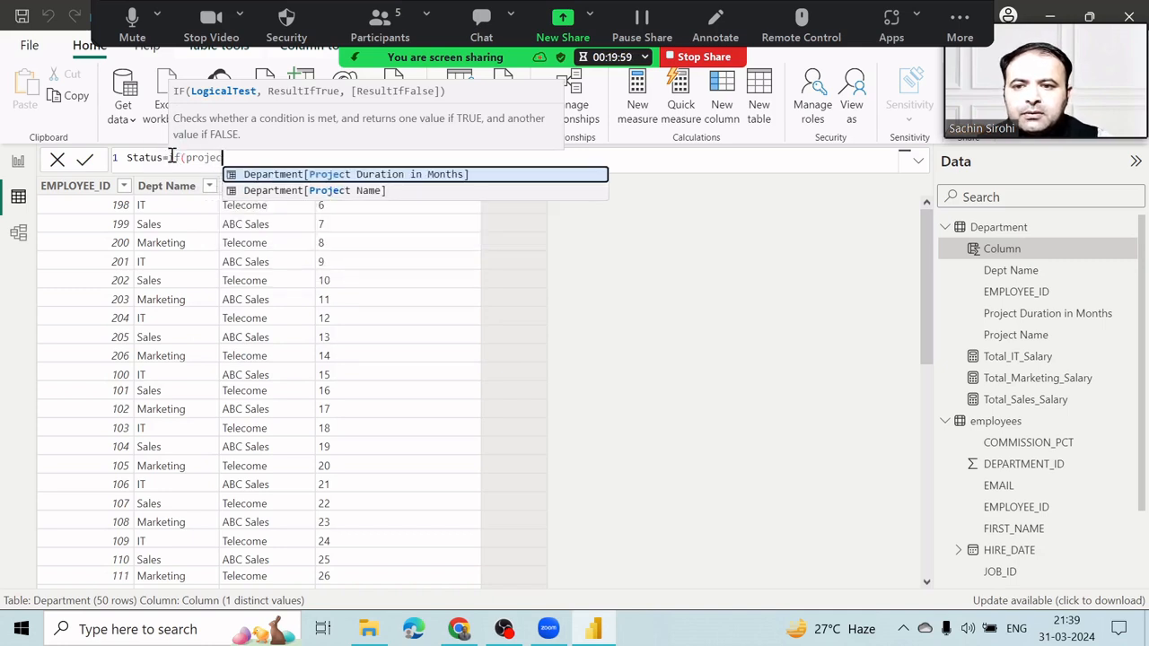
pyautogui.press('Tab')
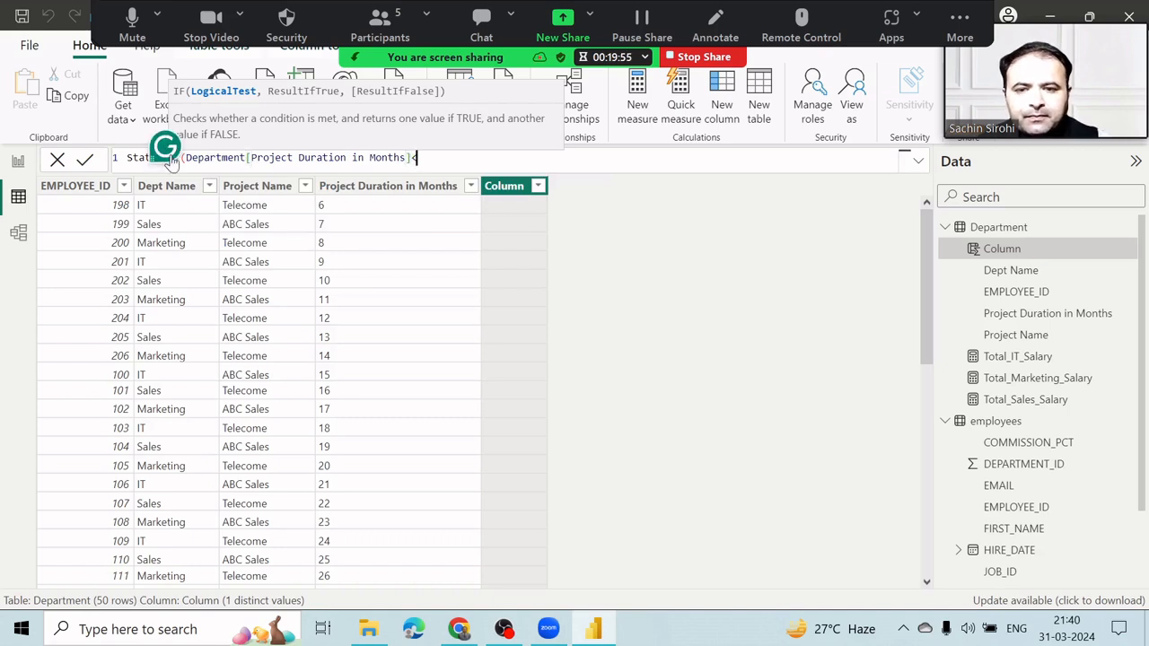
pyautogui.write('<')
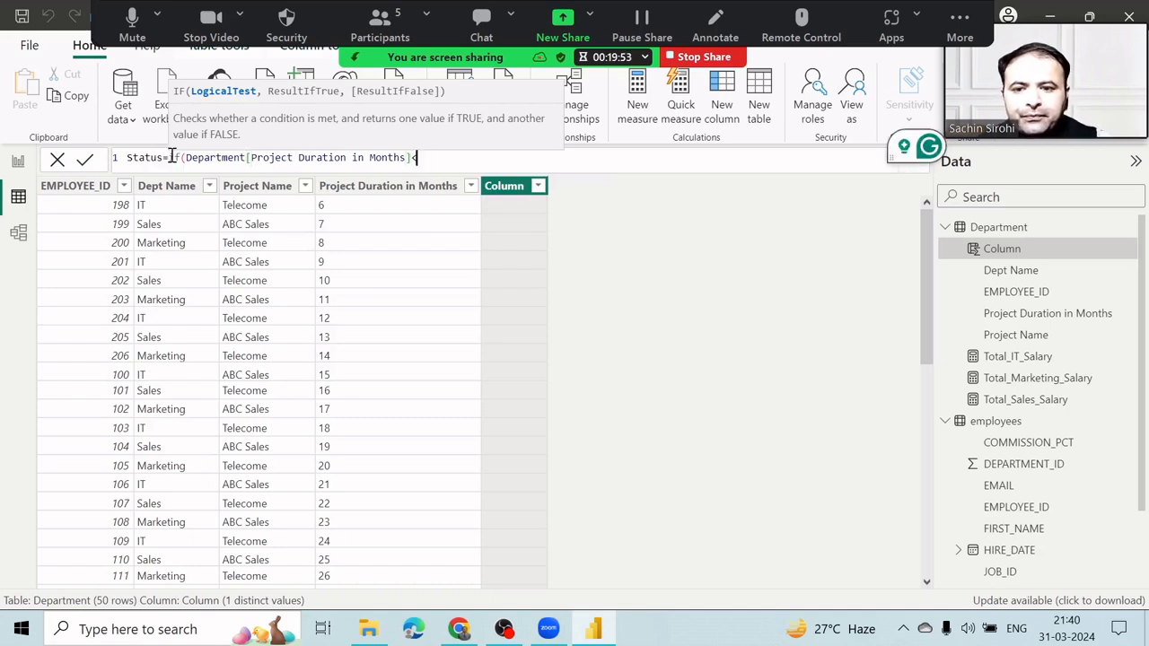
pyautogui.write('=')
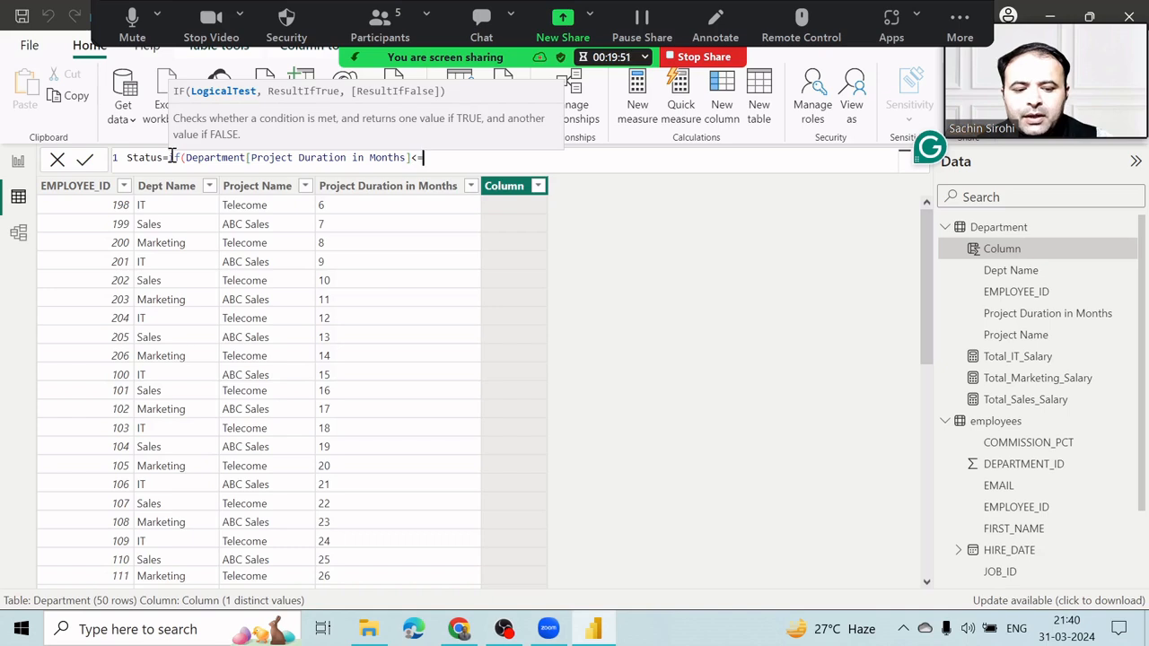
pyautogui.write('10,"Good')
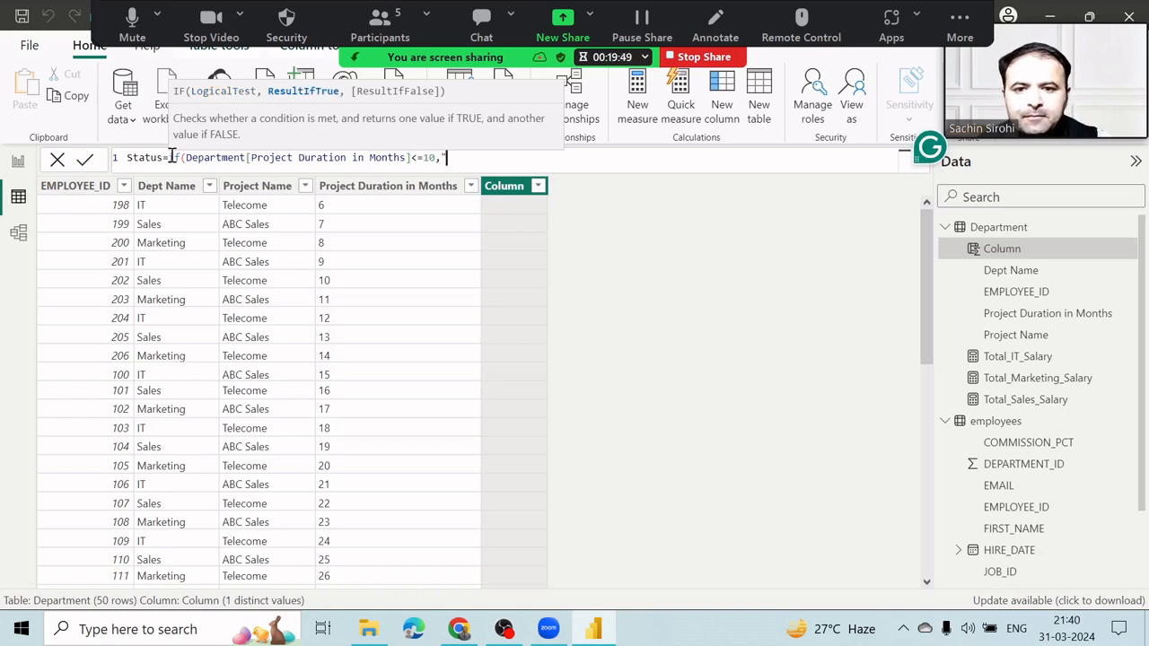
pyautogui.write('","Av')
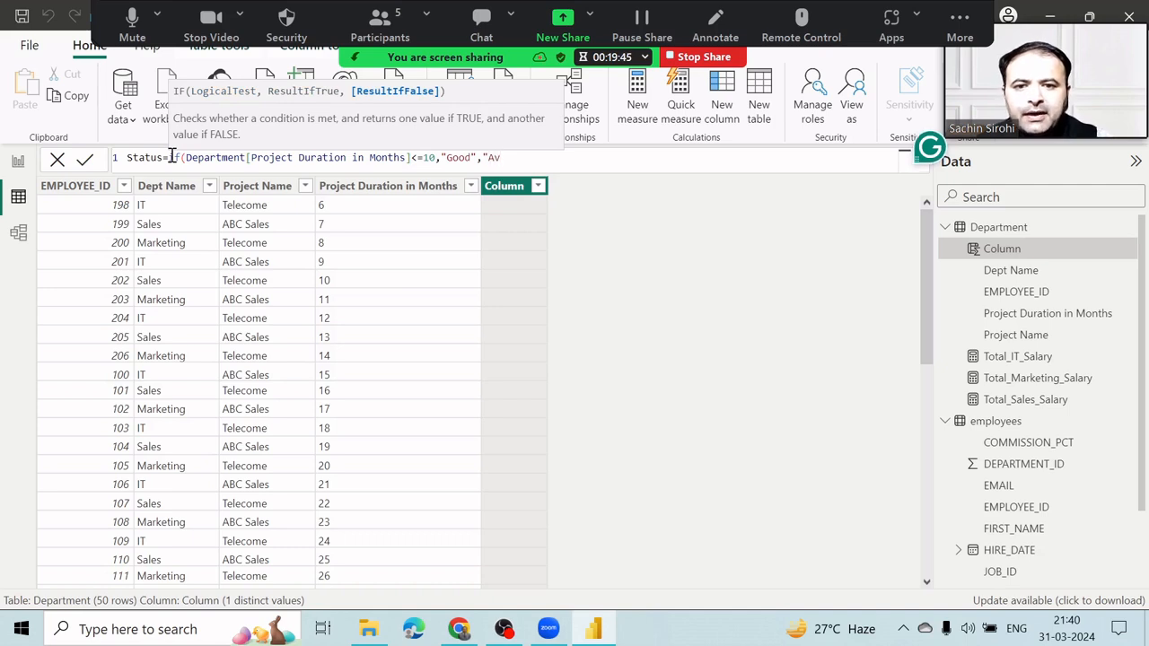
pyautogui.write('erage')
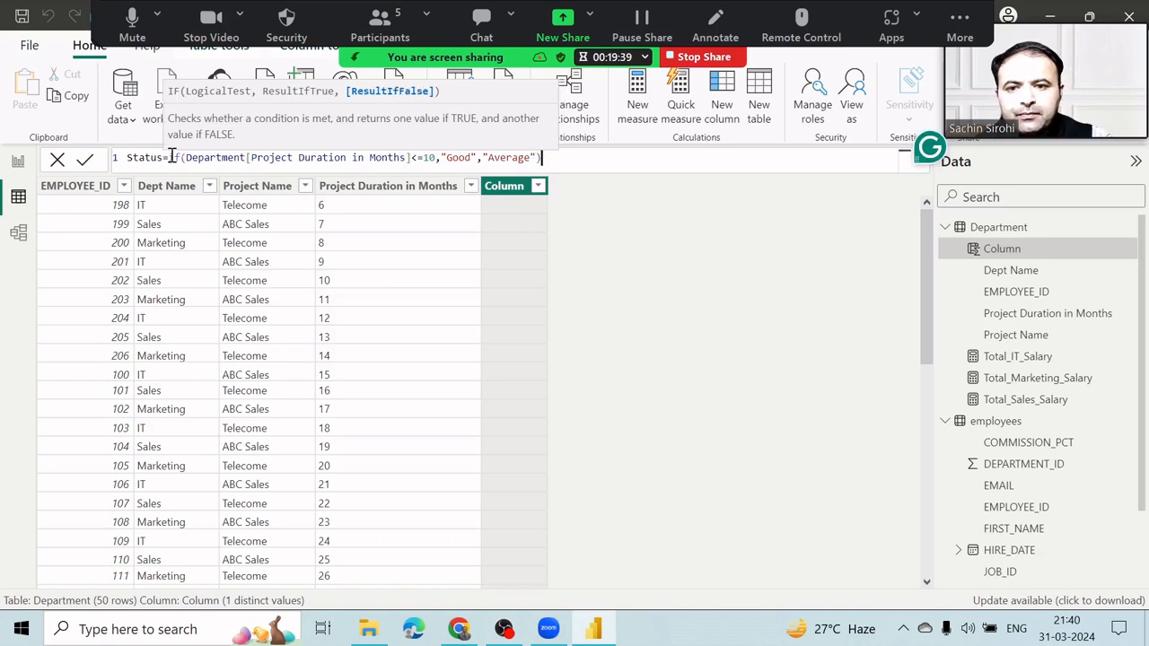
pyautogui.write(')')
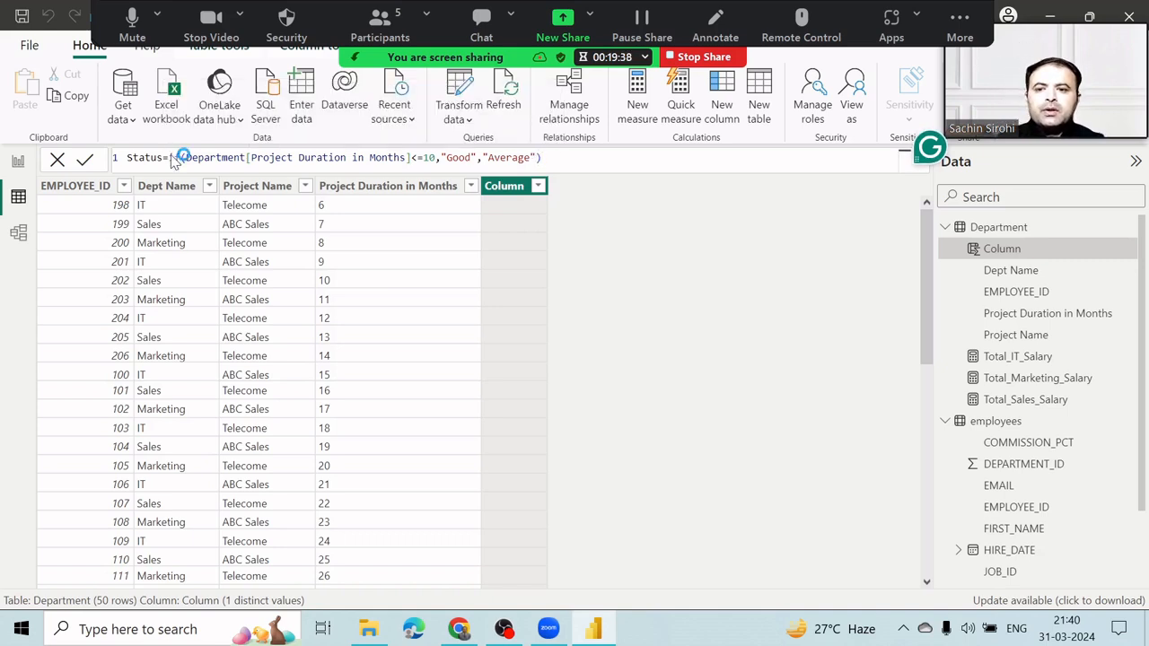
pyautogui.press('Return')
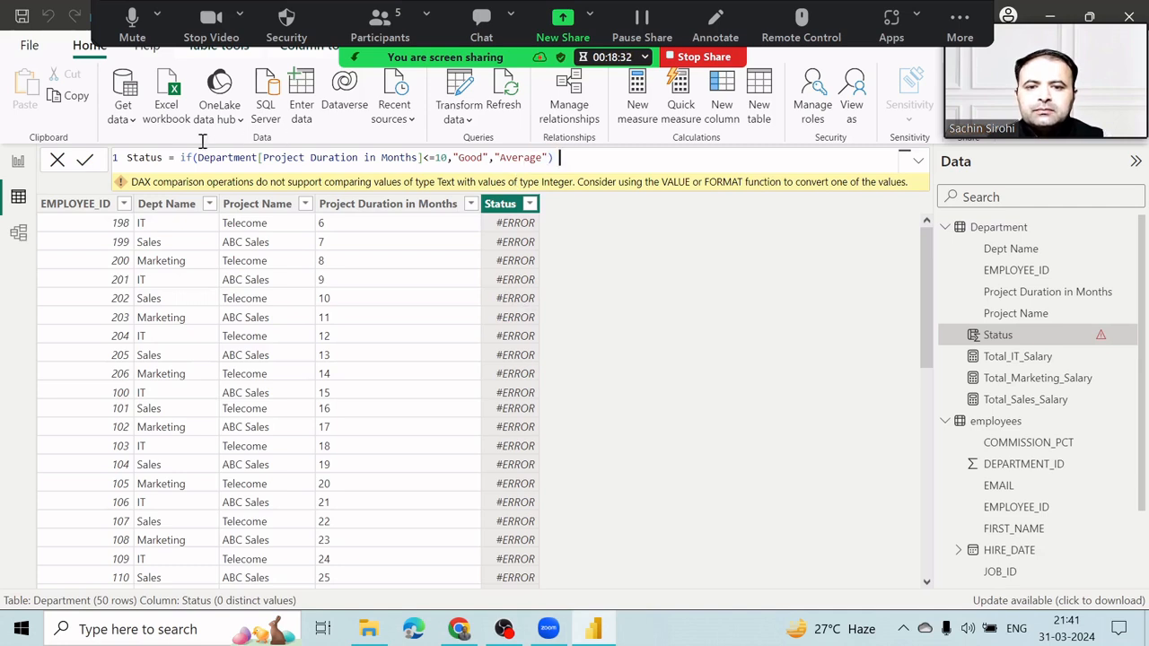
# Change the Department table's Project Duration in Months column to the Whole number data type and accept the change
pyautogui.hotkey('ctrl', 'a')
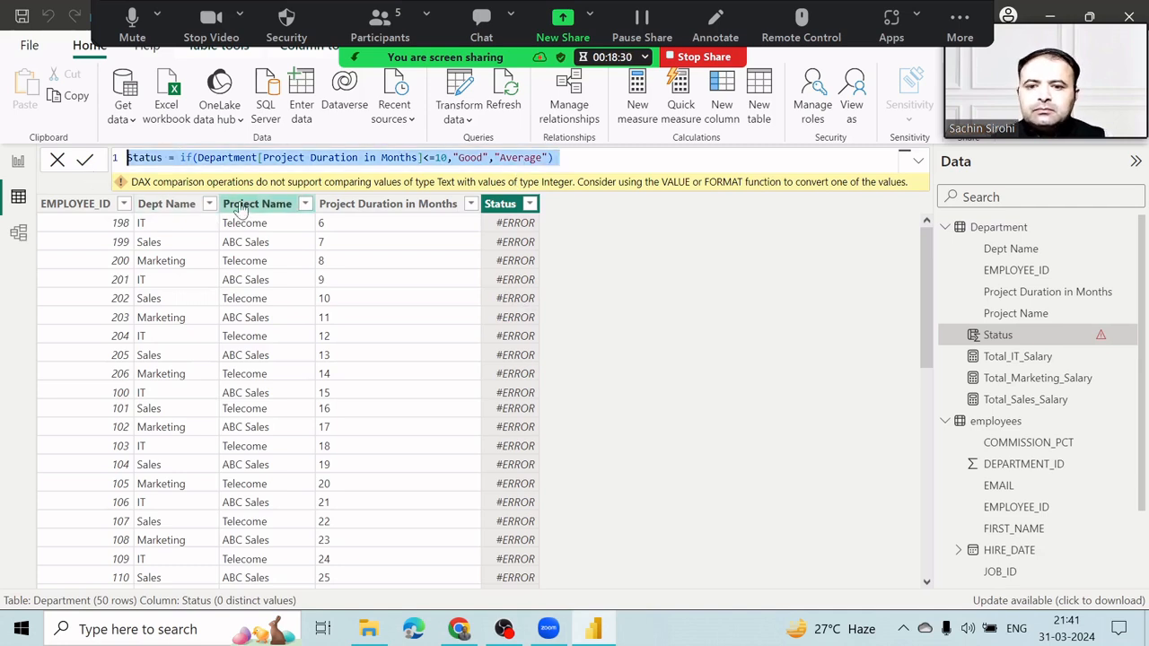
pyautogui.click(387, 212)
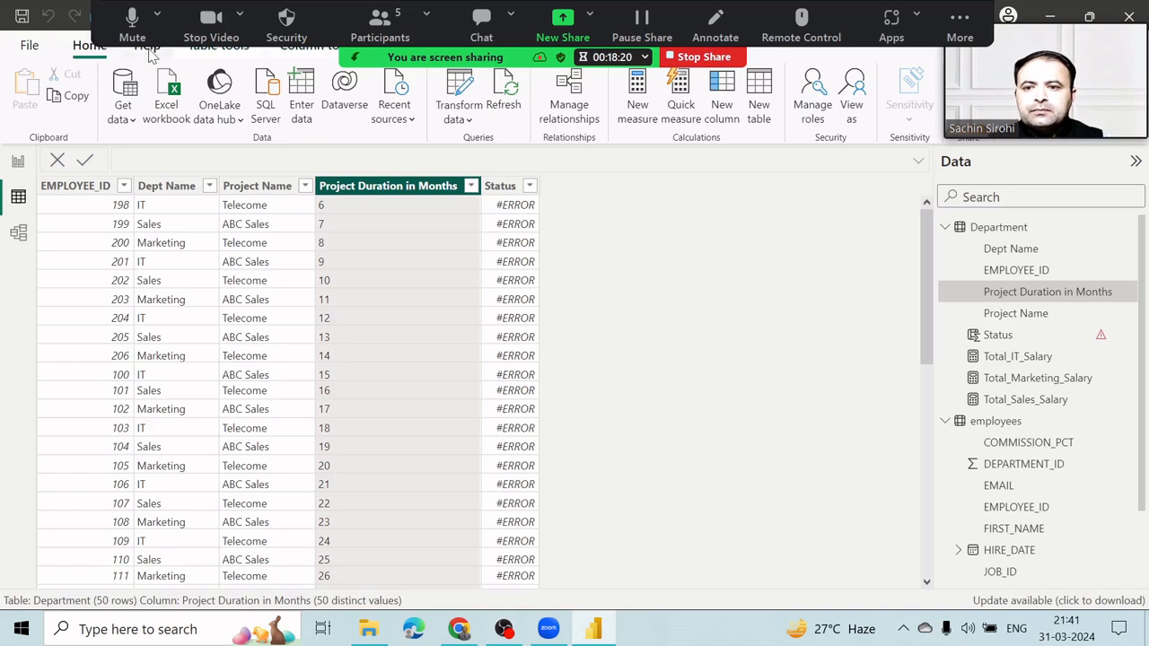
pyautogui.click(210, 54)
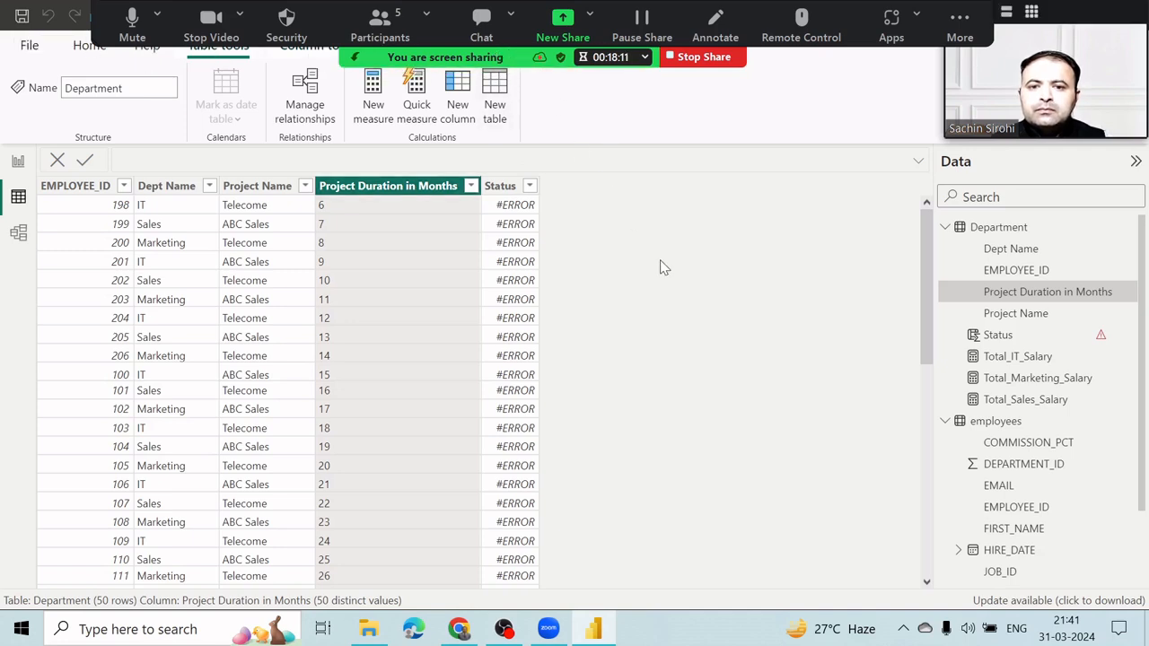
pyautogui.click(90, 45)
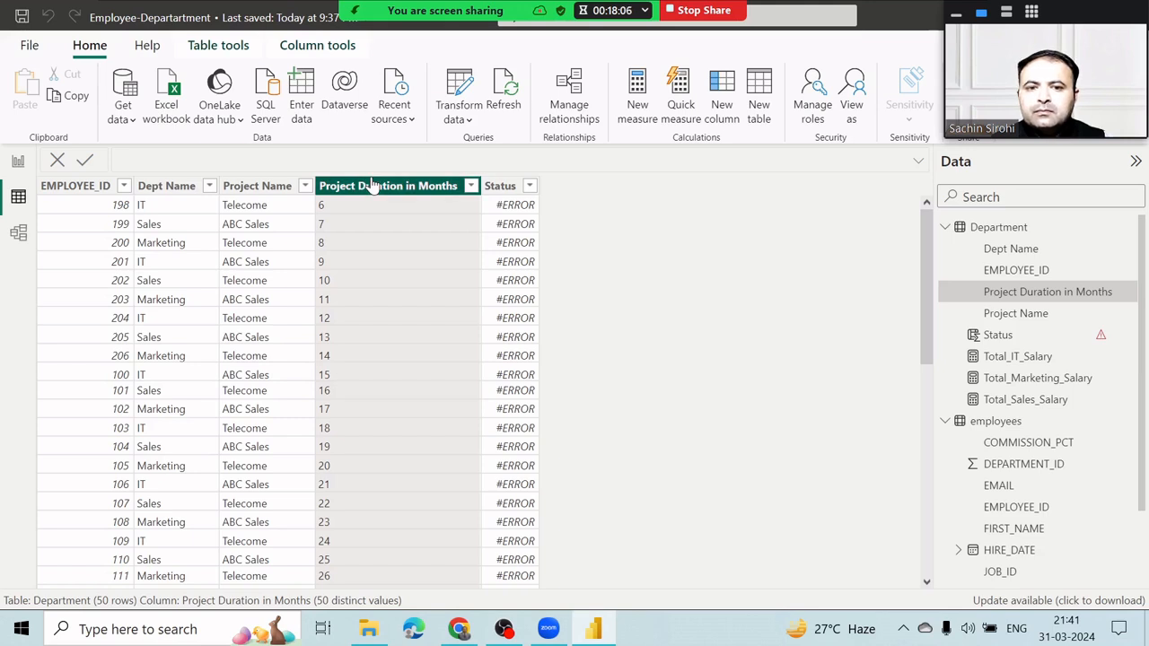
pyautogui.click(290, 47)
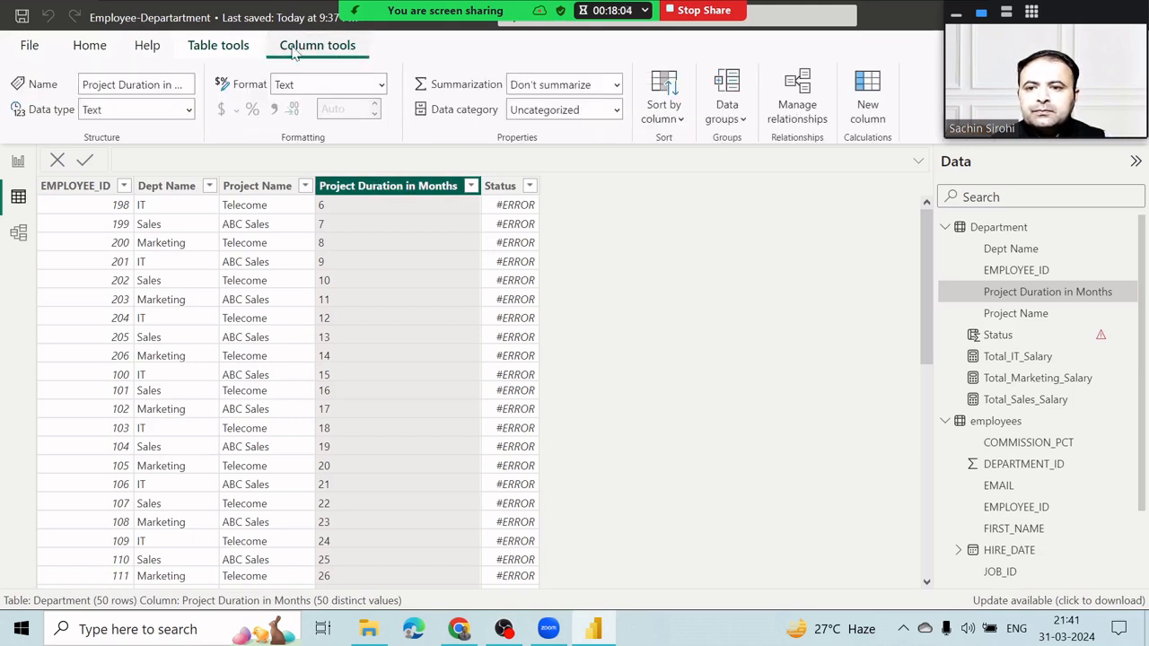
pyautogui.click(189, 109)
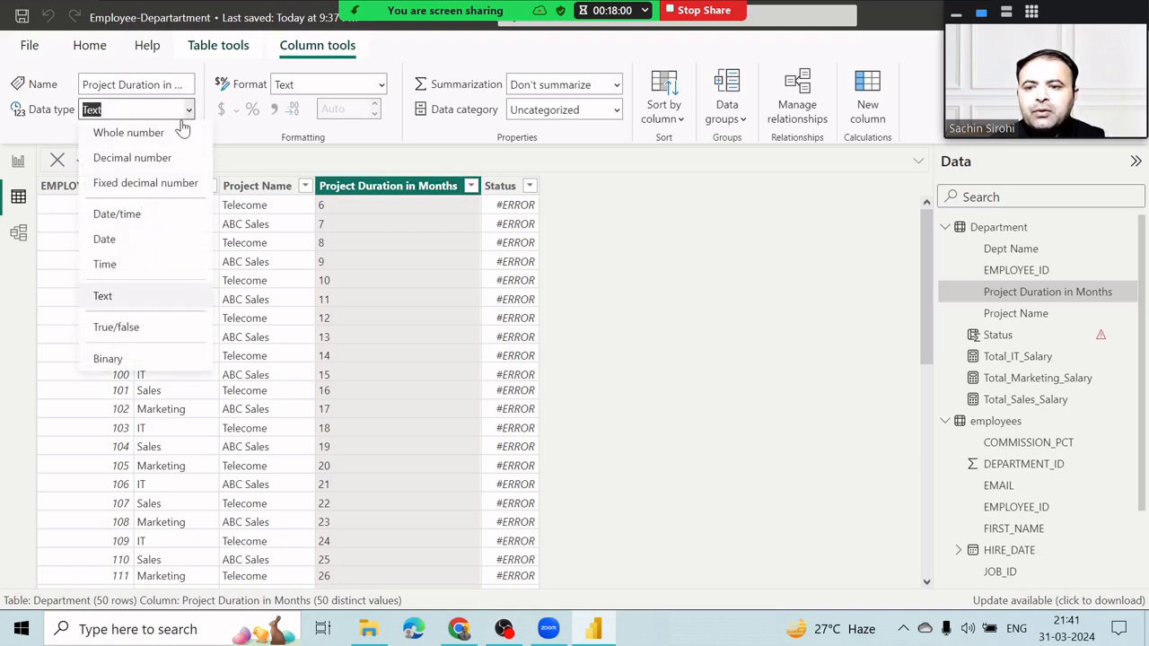
pyautogui.click(172, 133)
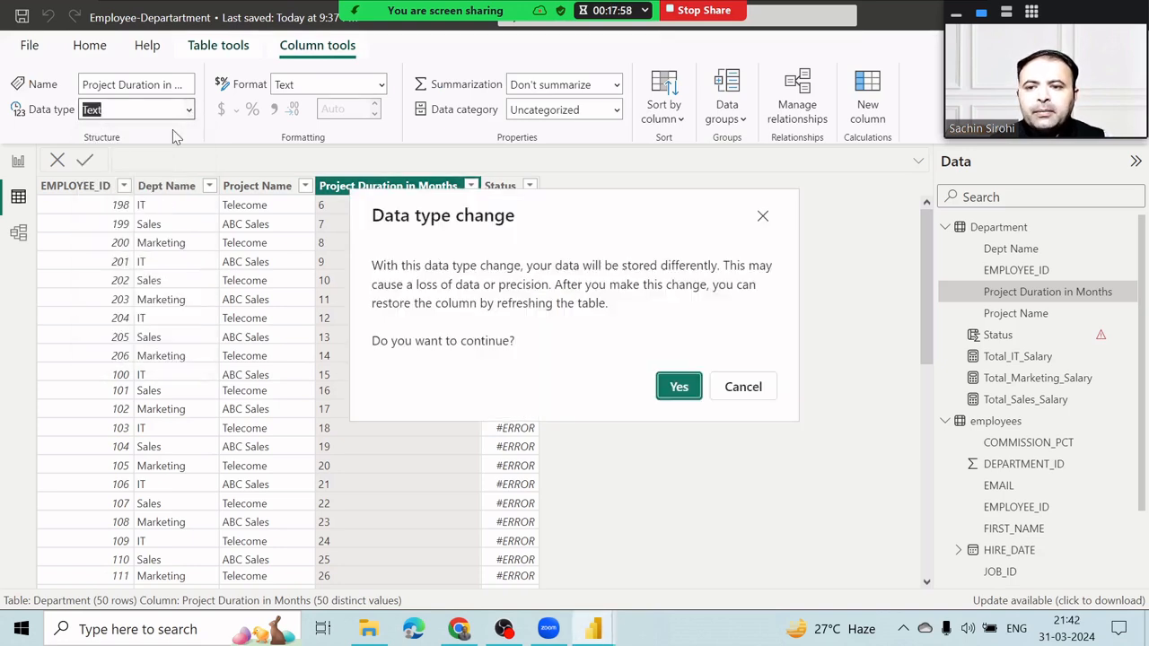
pyautogui.click(678, 388)
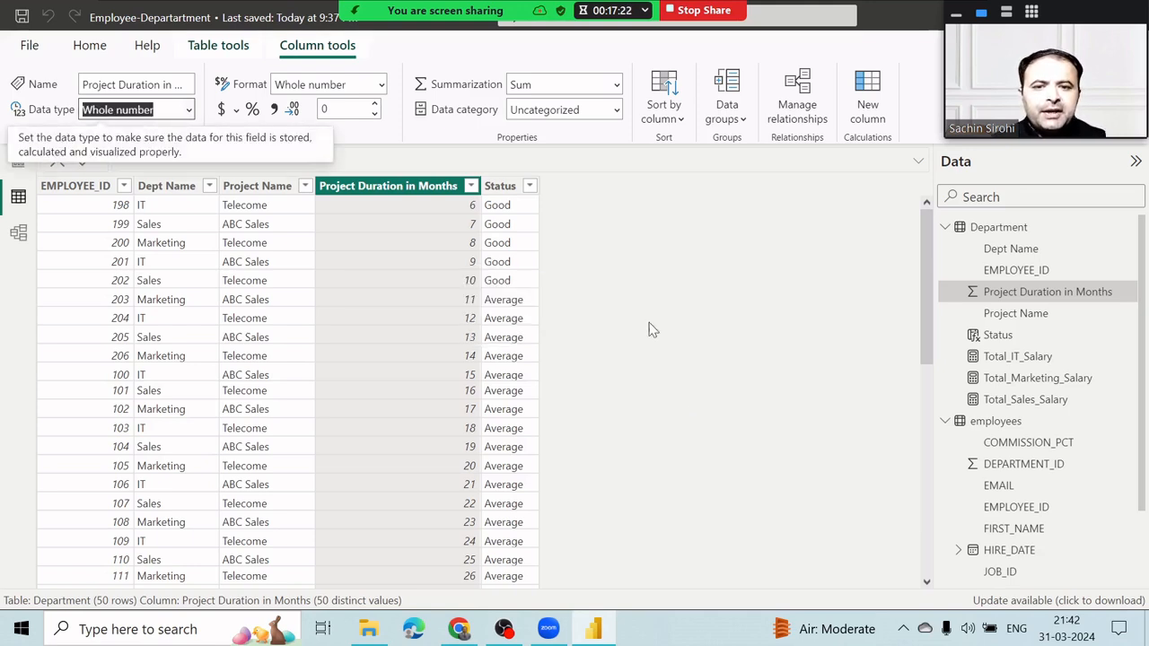
# Check the Status column's formula, then return to Page 1 of the report and save the file
pyautogui.click(508, 196)
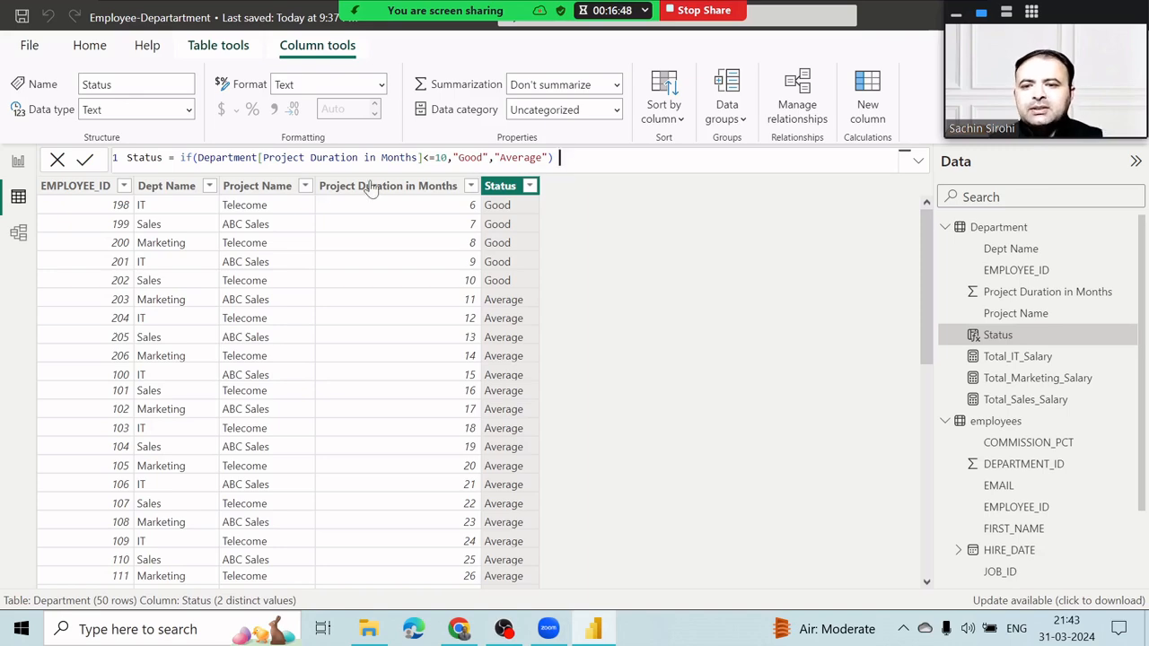
pyautogui.click(18, 235)
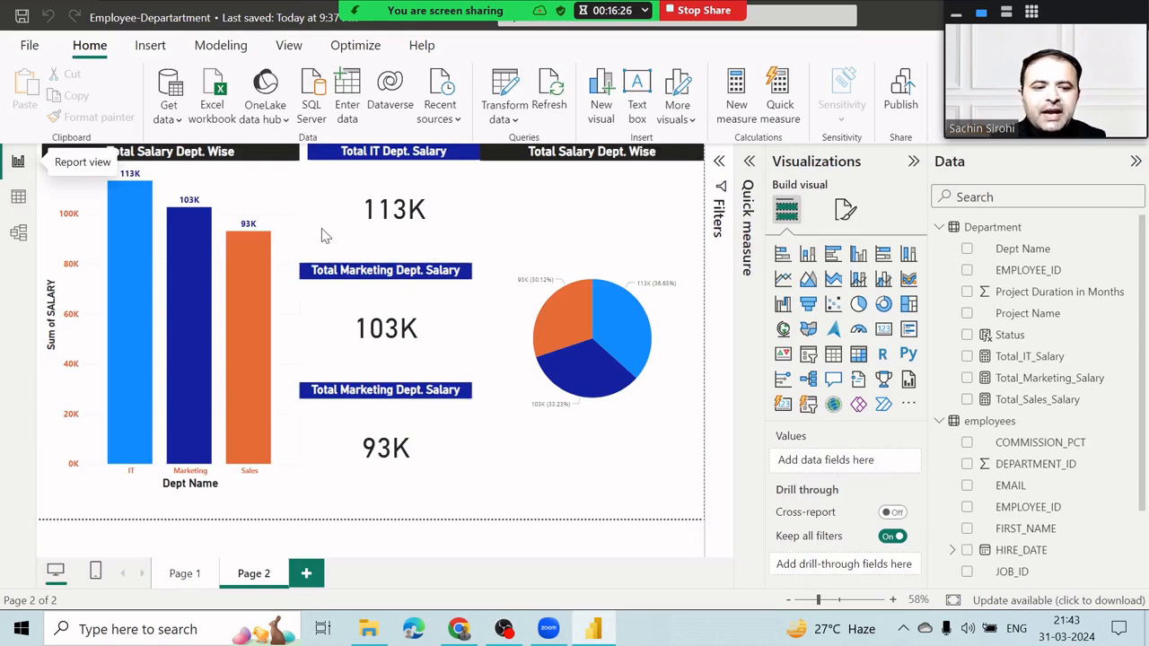
pyautogui.click(196, 575)
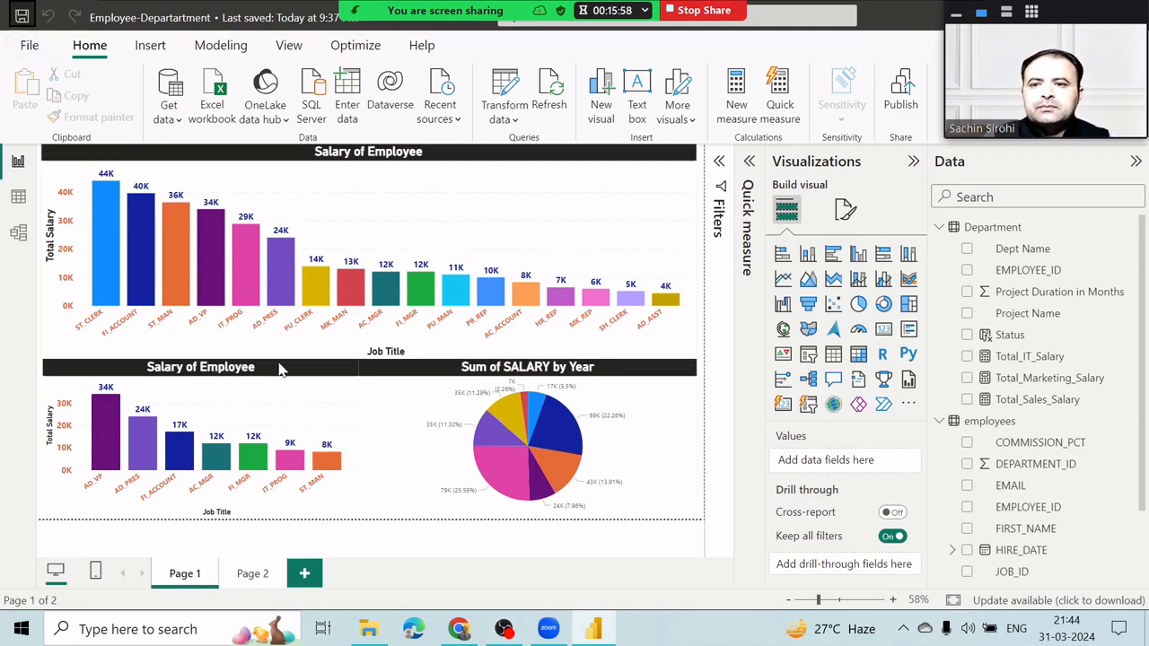
pyautogui.moveTo(388, 626)
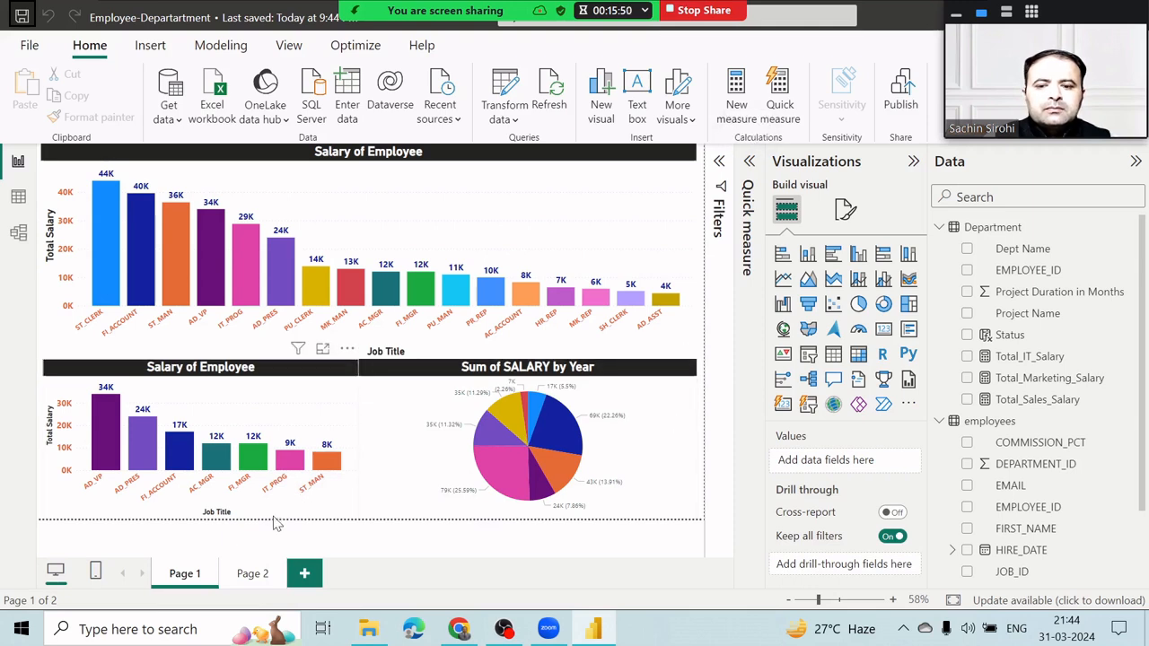
# On Page 2, try switching the Total IT Dept. Salary card's category label on and back off
pyautogui.click(245, 575)
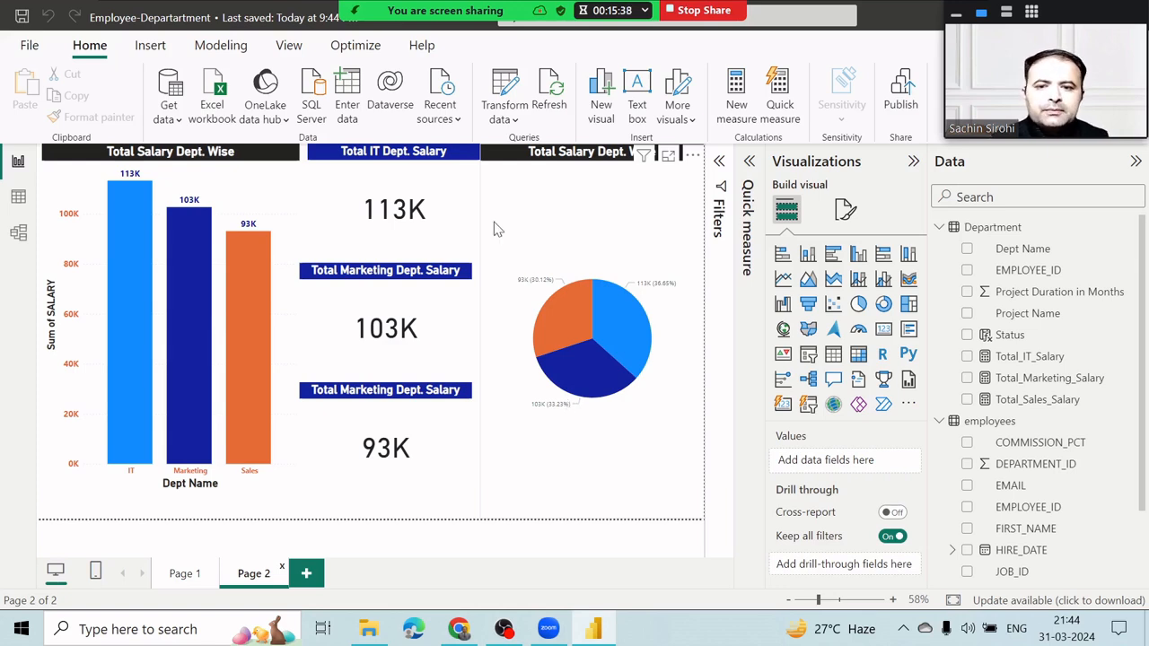
pyautogui.click(434, 157)
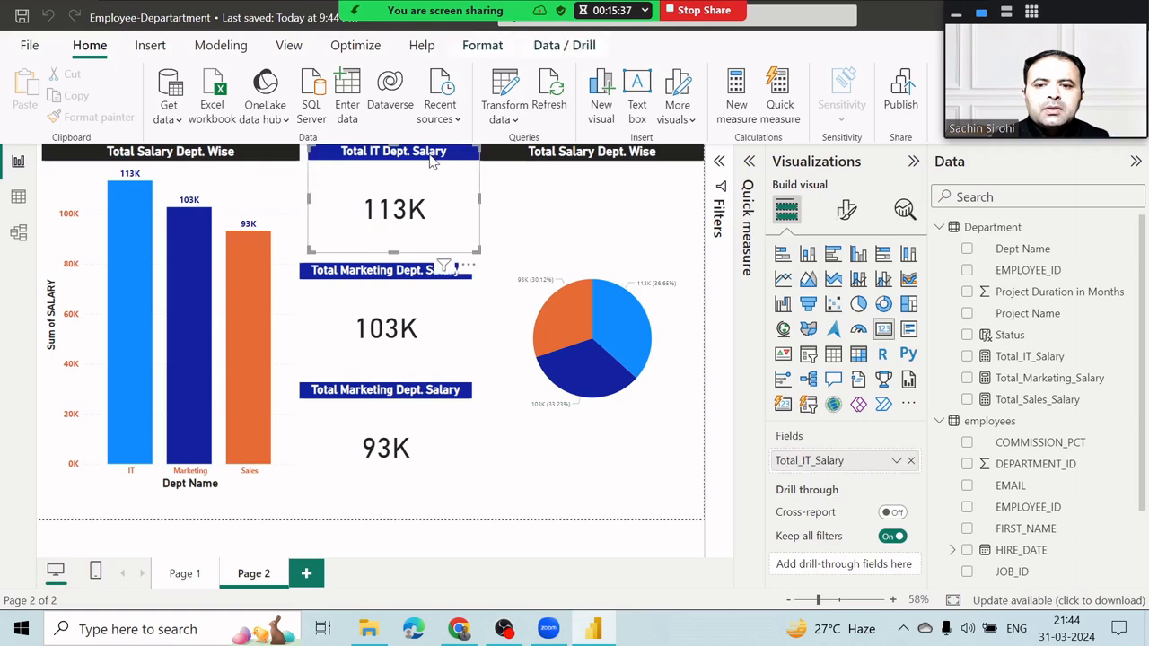
pyautogui.click(846, 212)
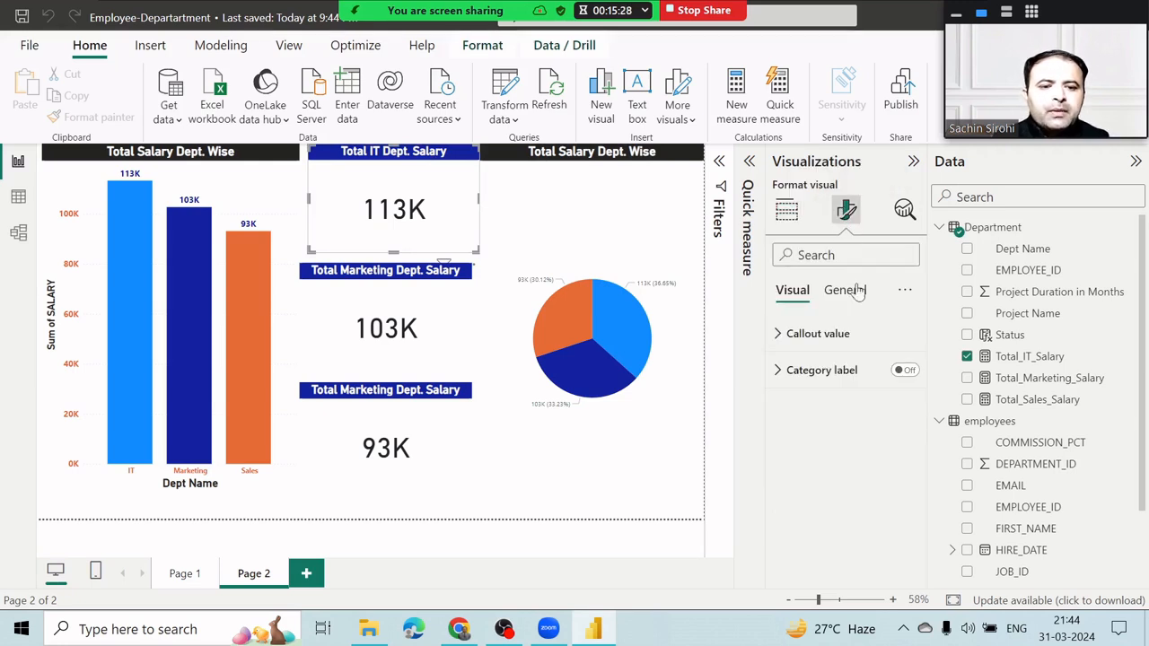
pyautogui.click(905, 371)
pyautogui.click(903, 373)
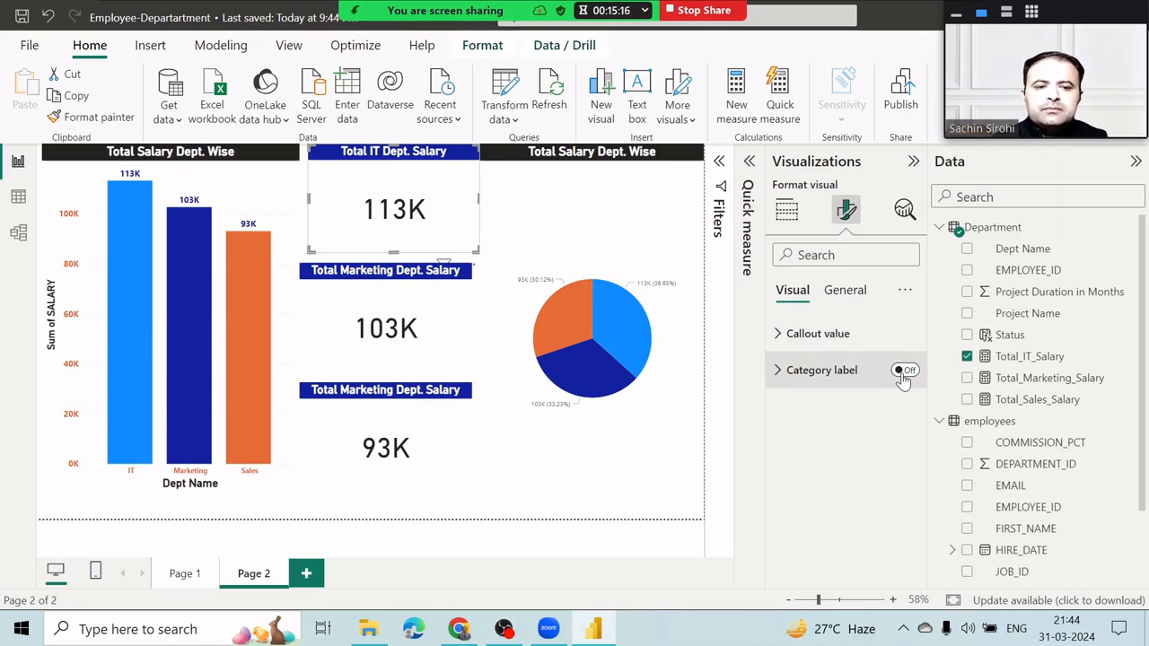
pyautogui.click(678, 477)
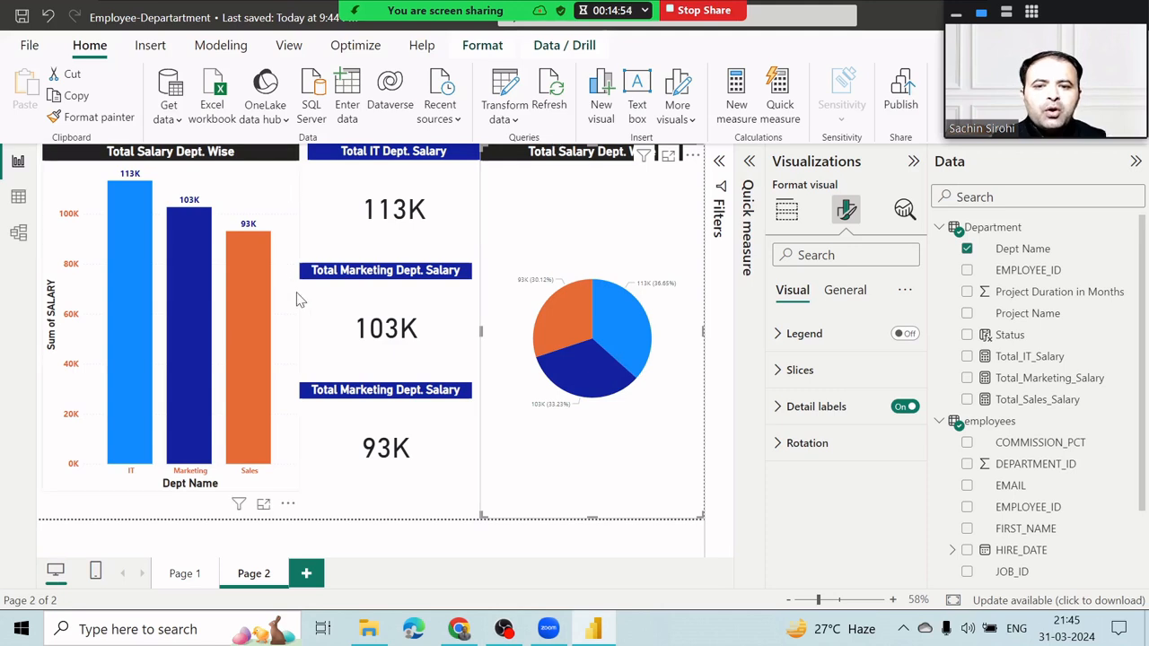
# Look over the Department table's Status column and the employees table's columns through DEPARTMENT_ID in table view
pyautogui.click(190, 576)
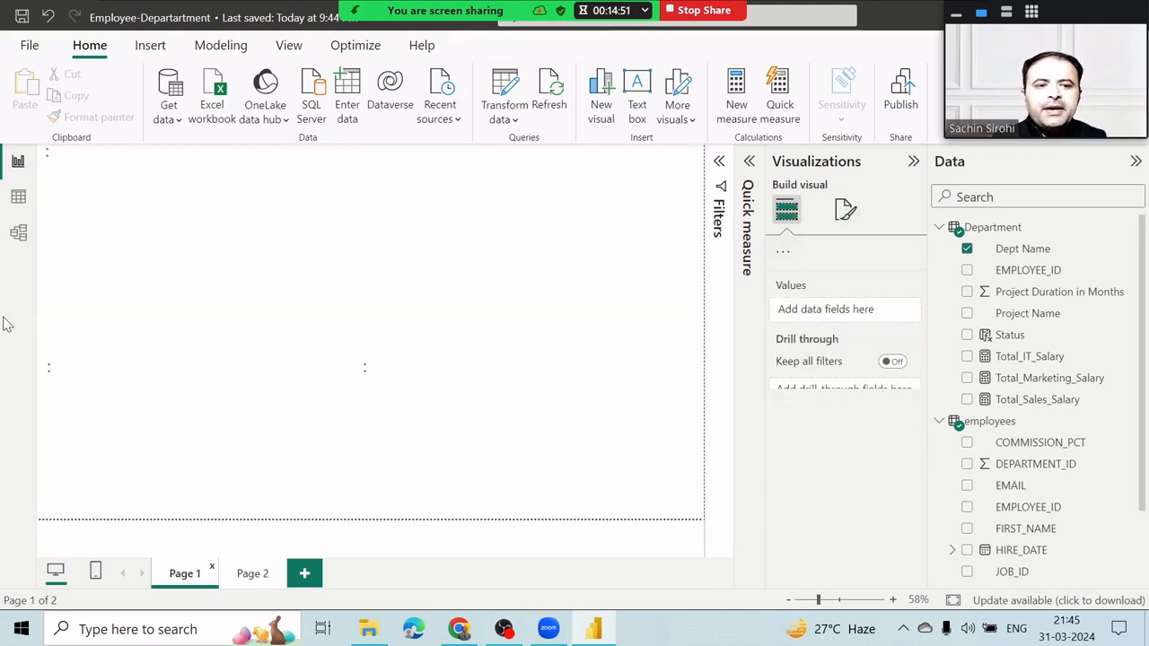
pyautogui.click(18, 199)
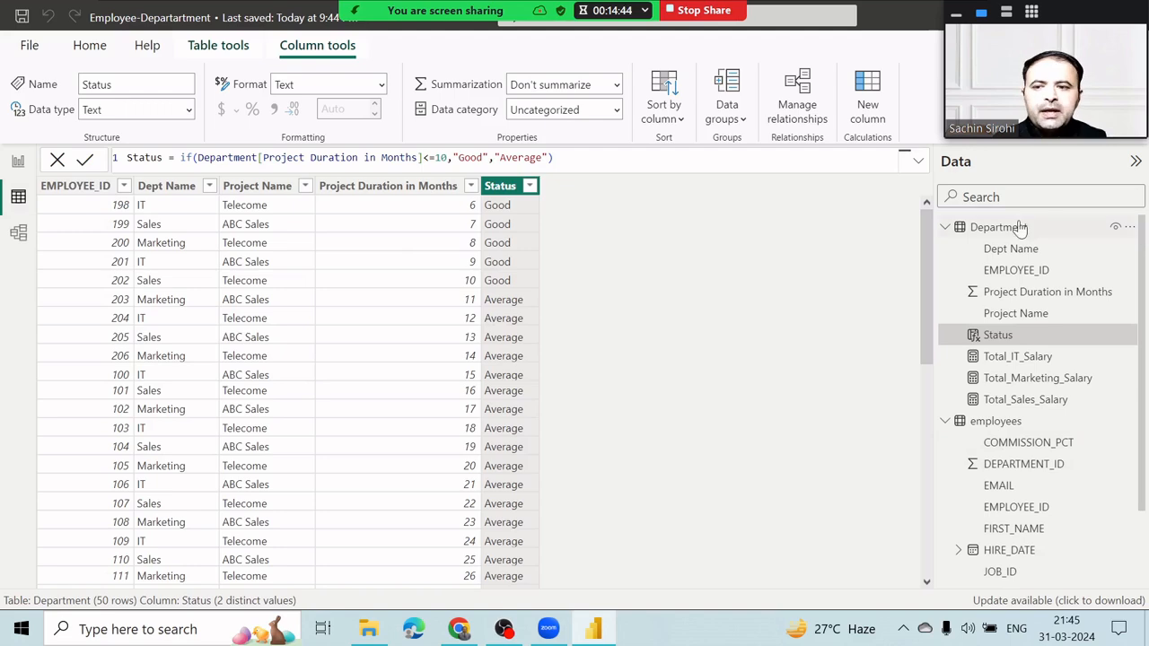
pyautogui.click(996, 421)
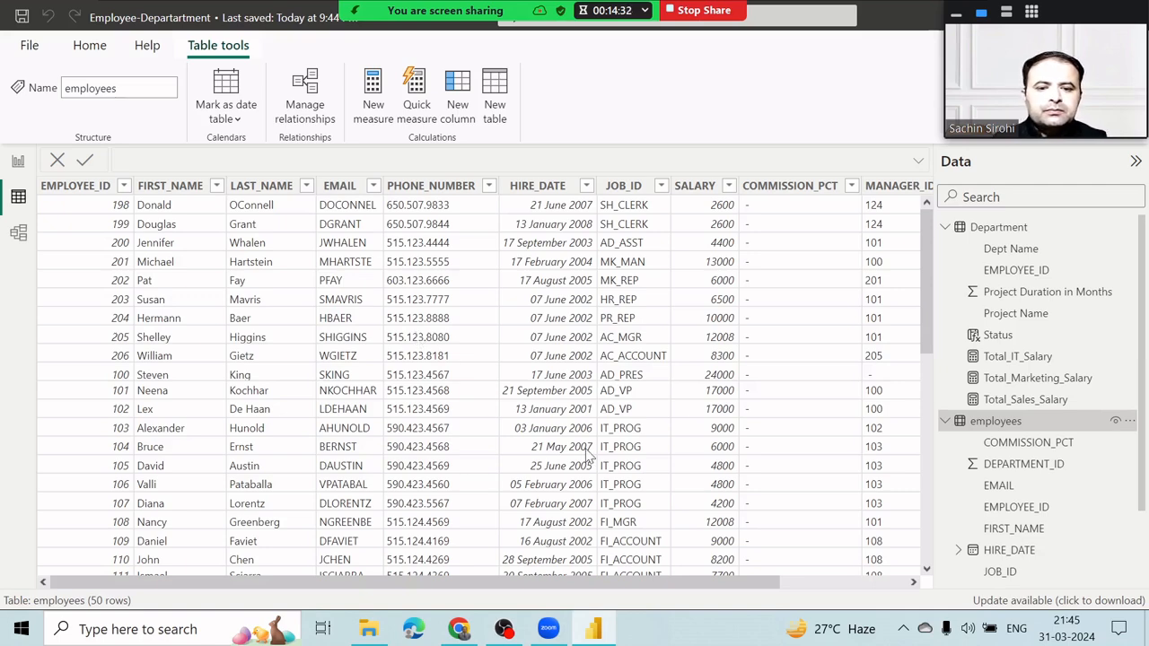
pyautogui.hscroll(1, 768, 601)
pyautogui.moveTo(768, 601); pyautogui.dragTo(892, 602)
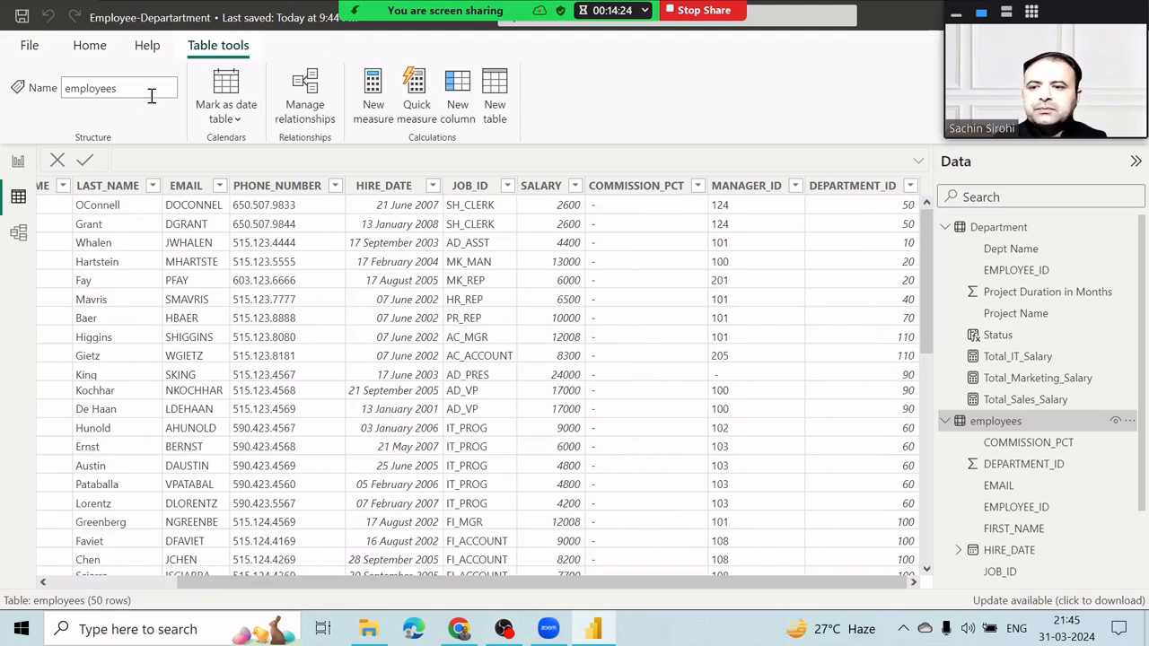
# Save the report again from its report view, check Page 2, and return to the employees table data
pyautogui.click(19, 165)
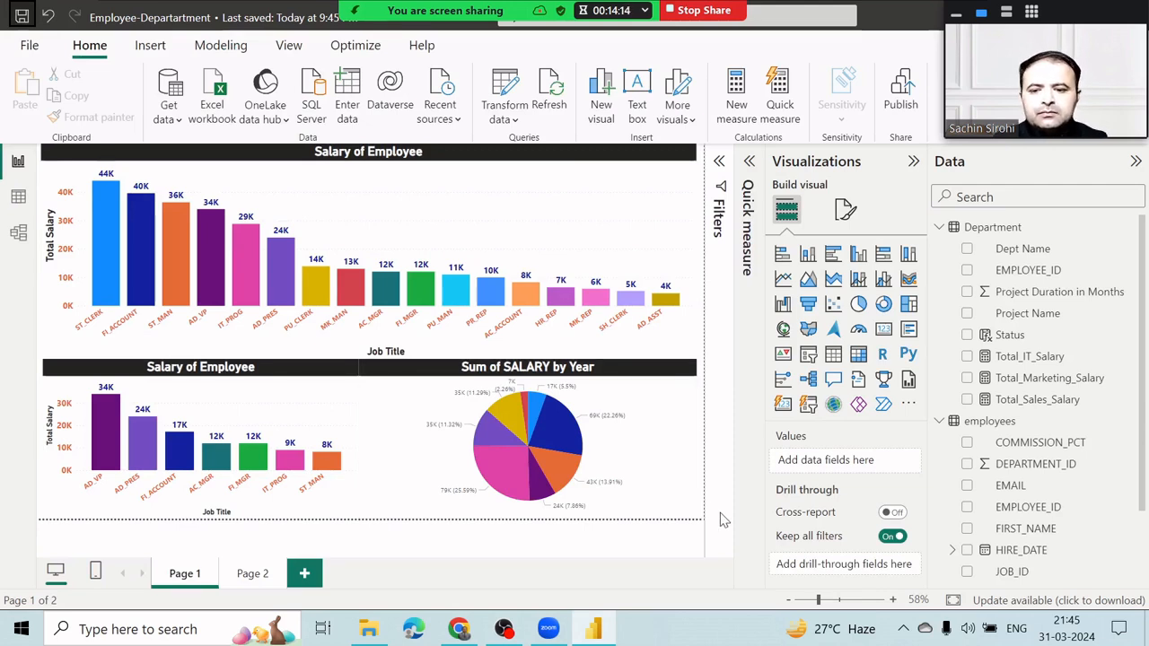
pyautogui.click(245, 581)
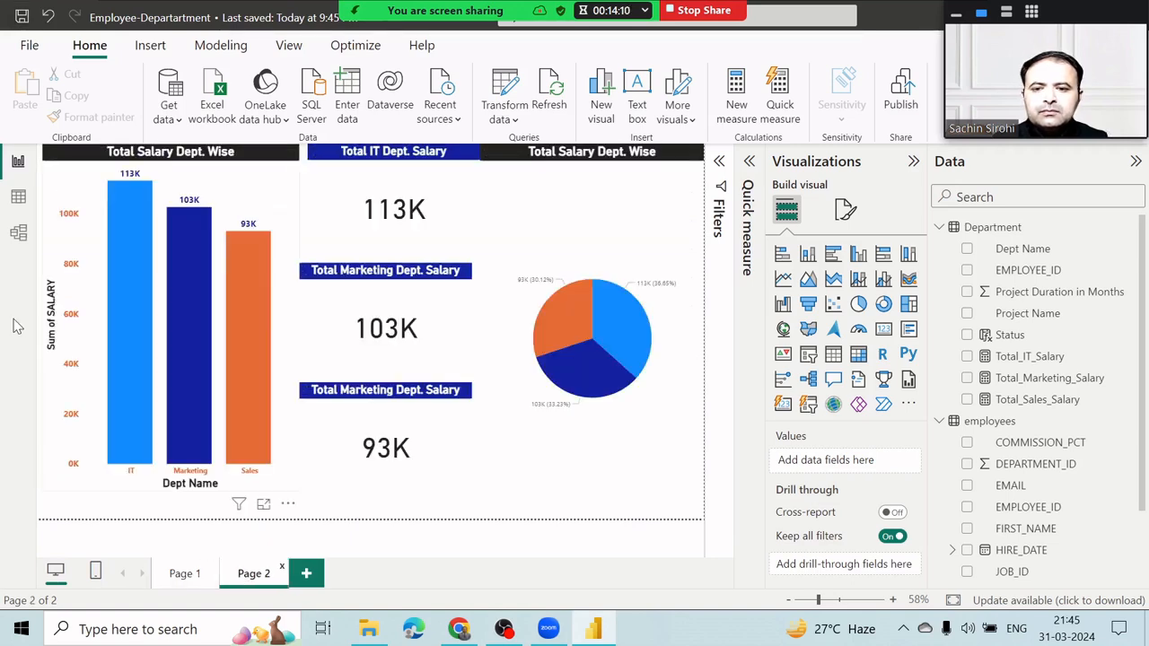
pyautogui.click(18, 199)
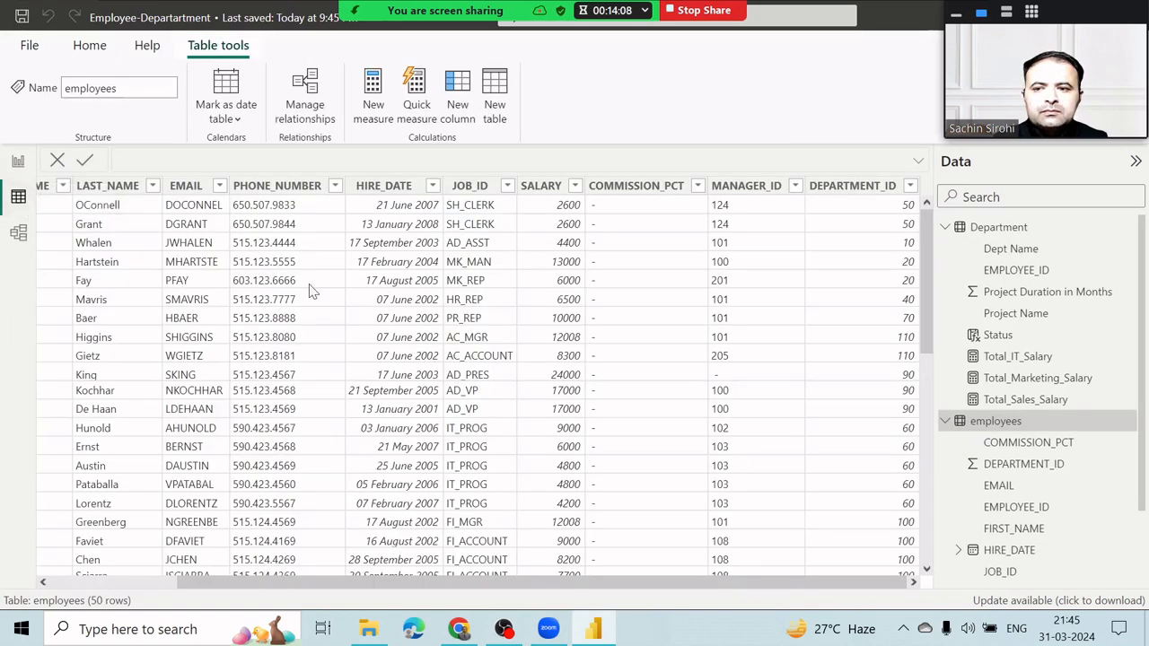
# Add a calculated column named Awards to the Department table
pyautogui.click(1042, 230)
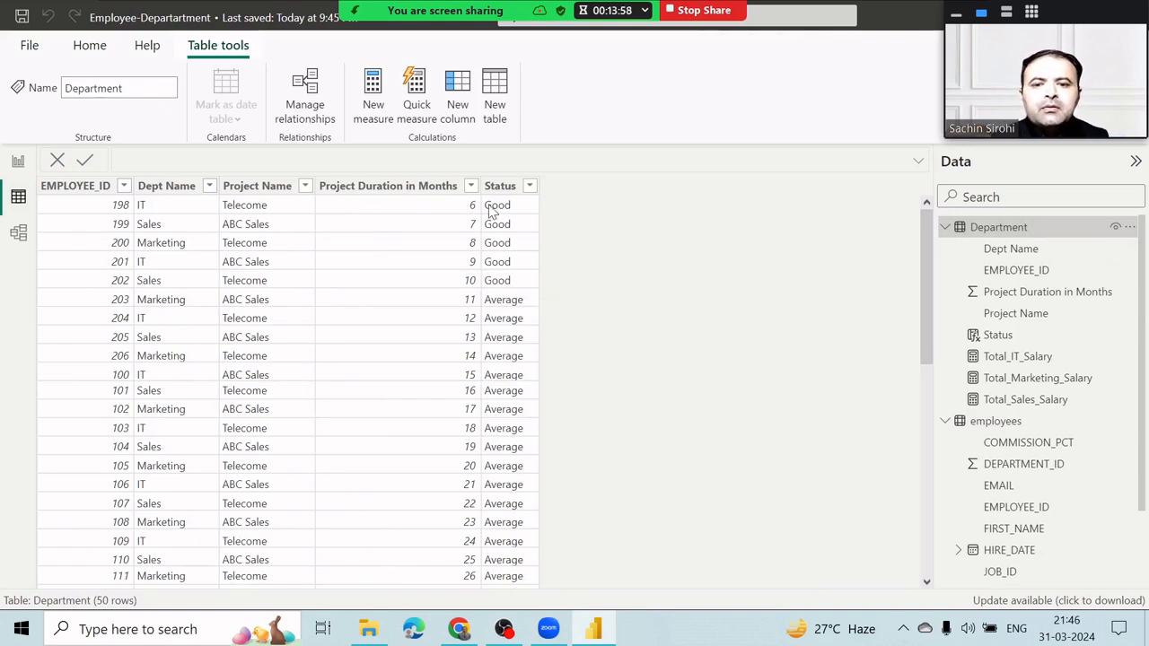
pyautogui.click(441, 190)
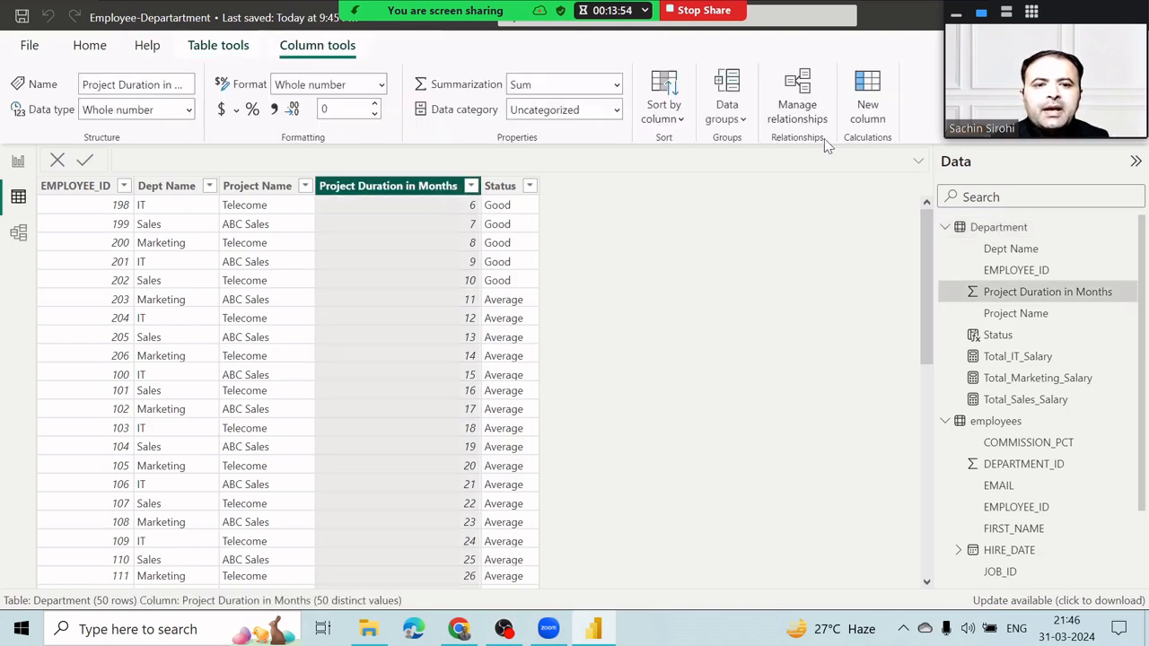
pyautogui.click(859, 97)
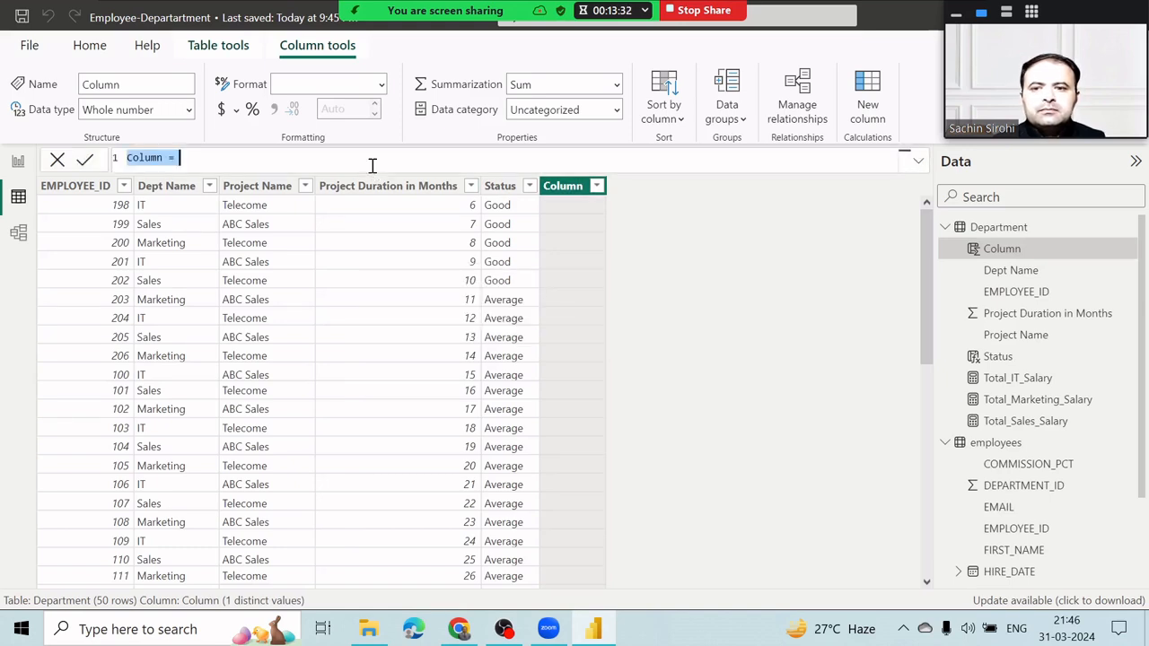
pyautogui.click(373, 167)
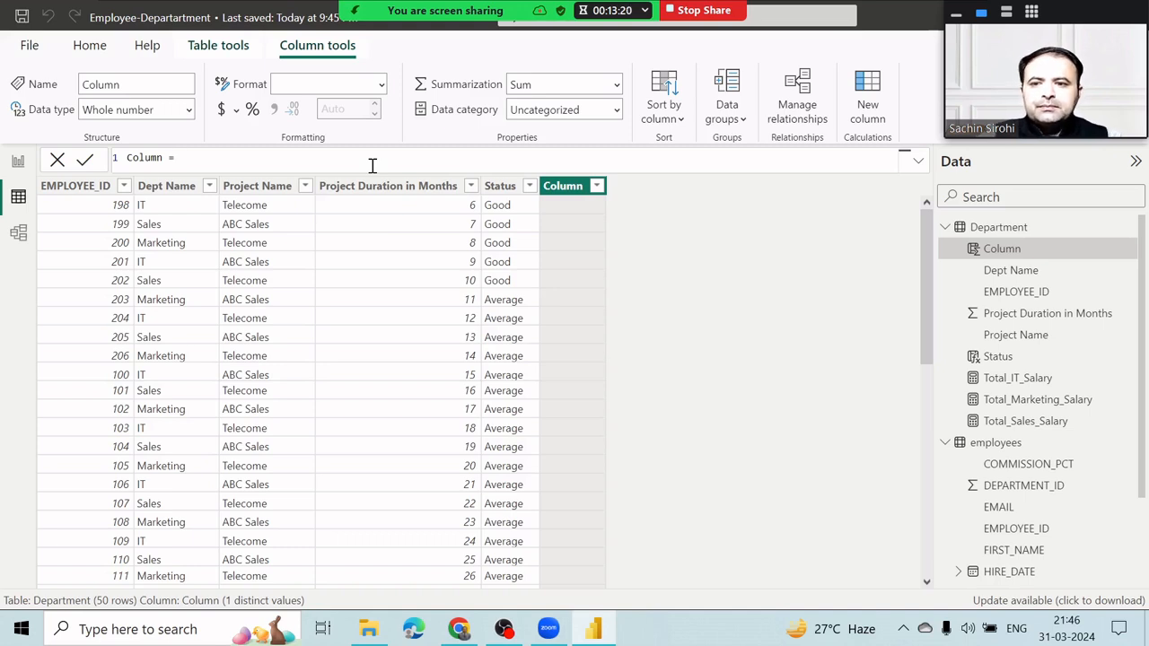
pyautogui.press('Left')
pyautogui.press('Left')
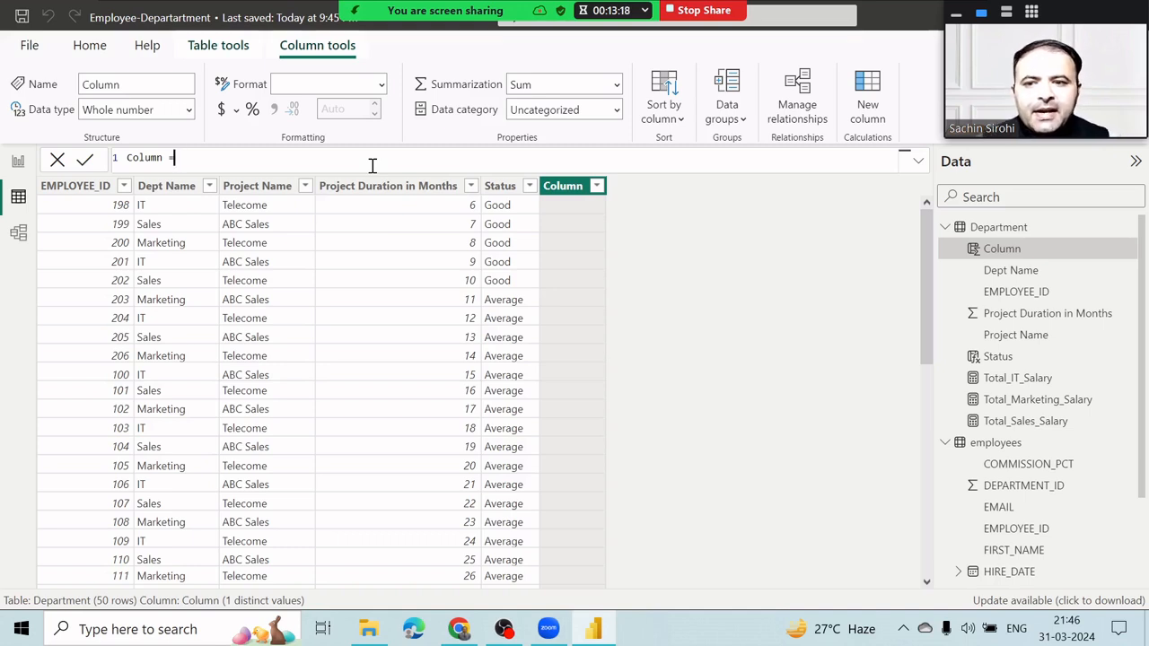
pyautogui.press('Left')
pyautogui.press('BackSpace')
pyautogui.press('BackSpace')
pyautogui.press('BackSpace')
pyautogui.press('BackSpace')
pyautogui.press('BackSpace')
pyautogui.press('BackSpace')
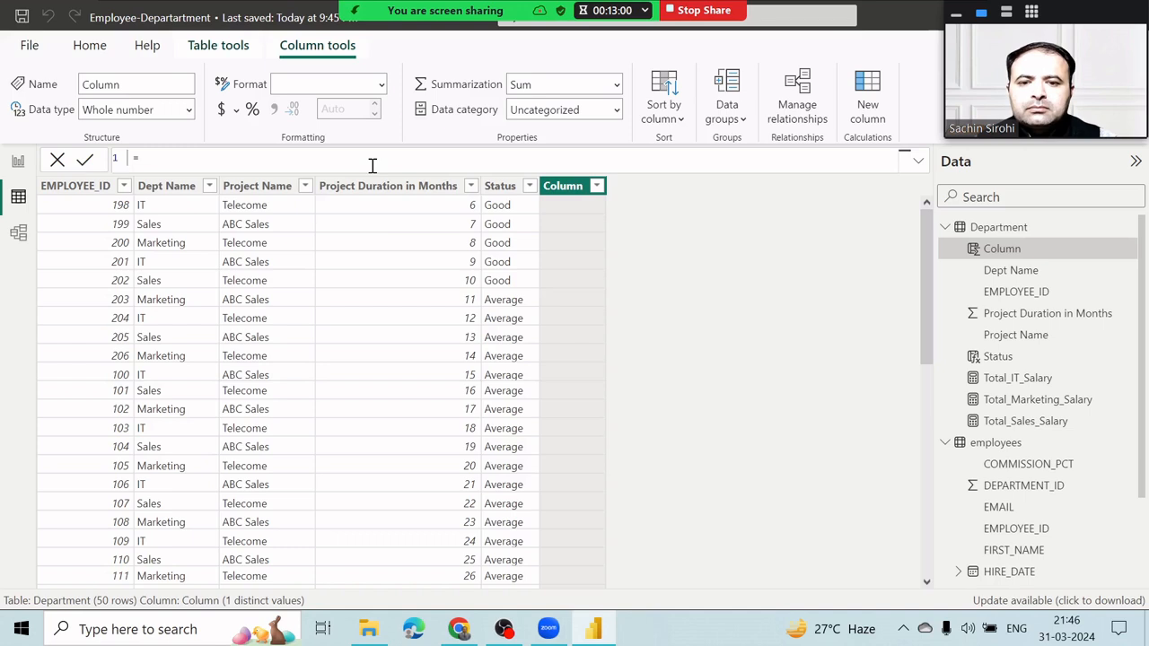
pyautogui.write('Awa')
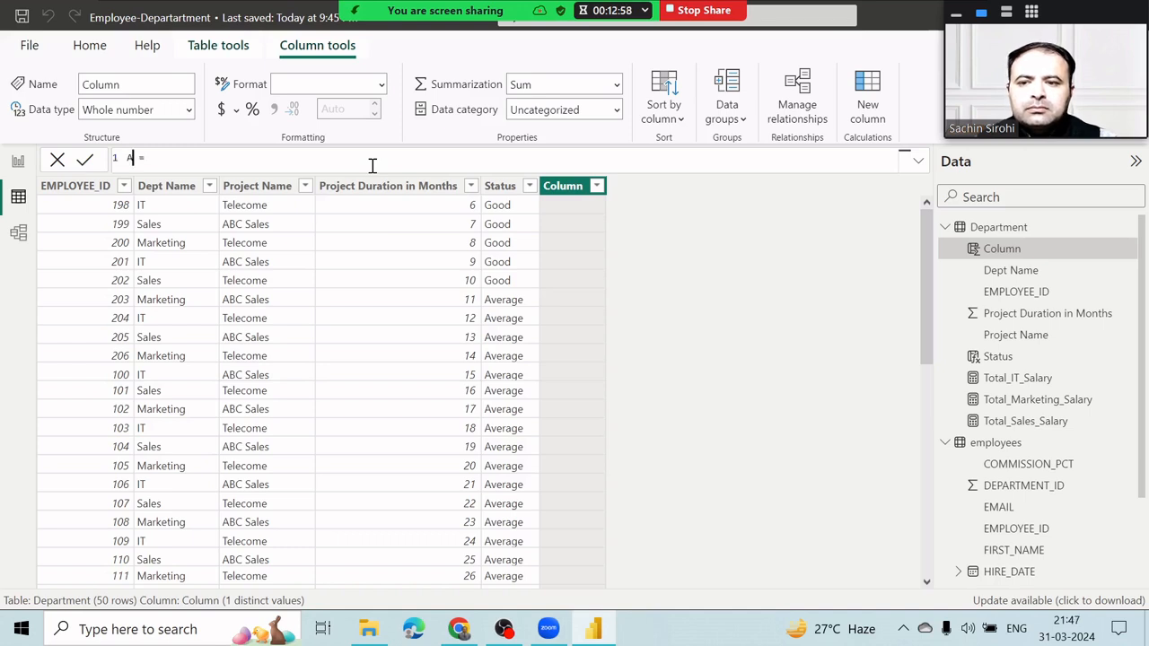
pyautogui.write('rds =')
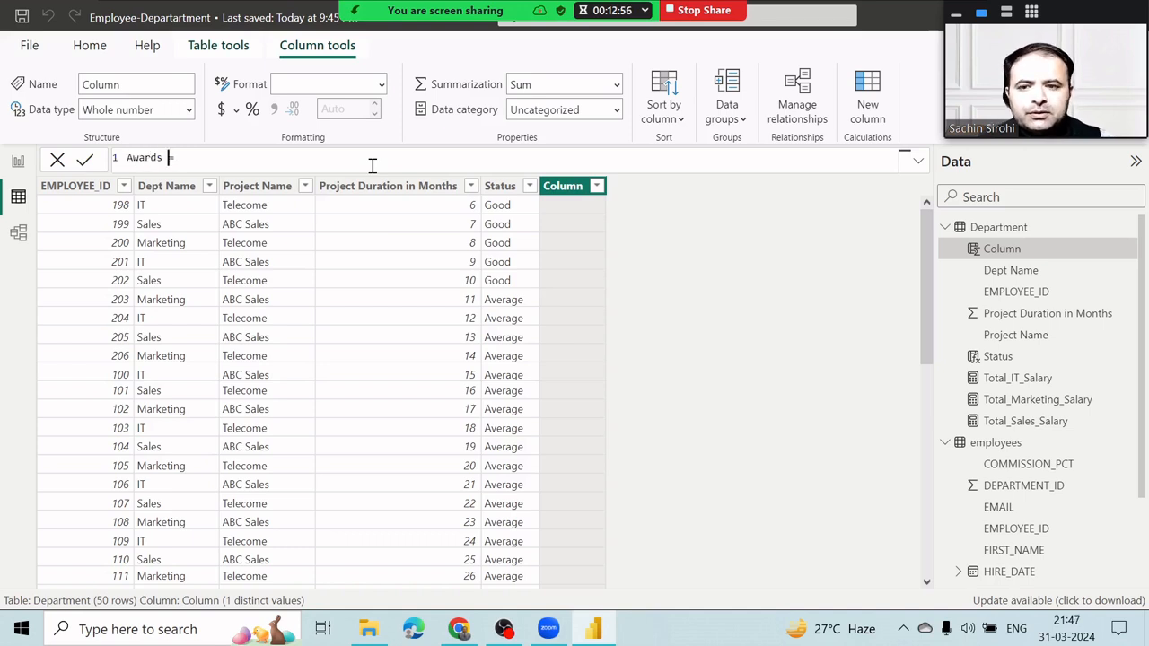
# Begin the Awards formula with an IF test for Department[Project Duration in Months] <= 6
pyautogui.write('if')
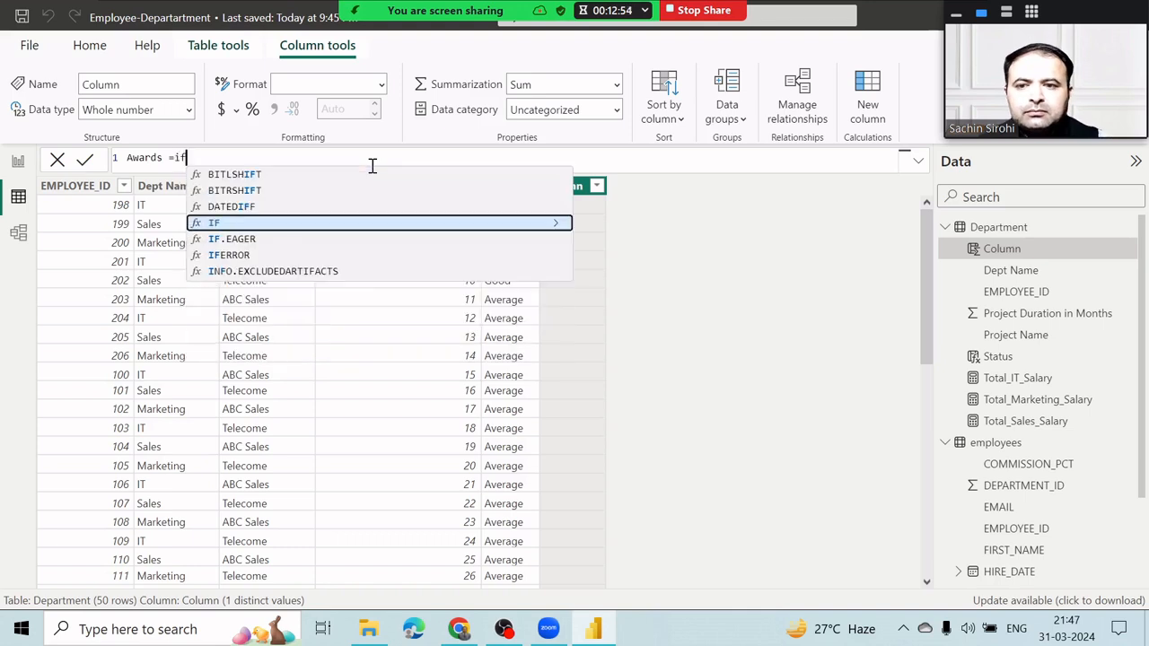
pyautogui.write('(')
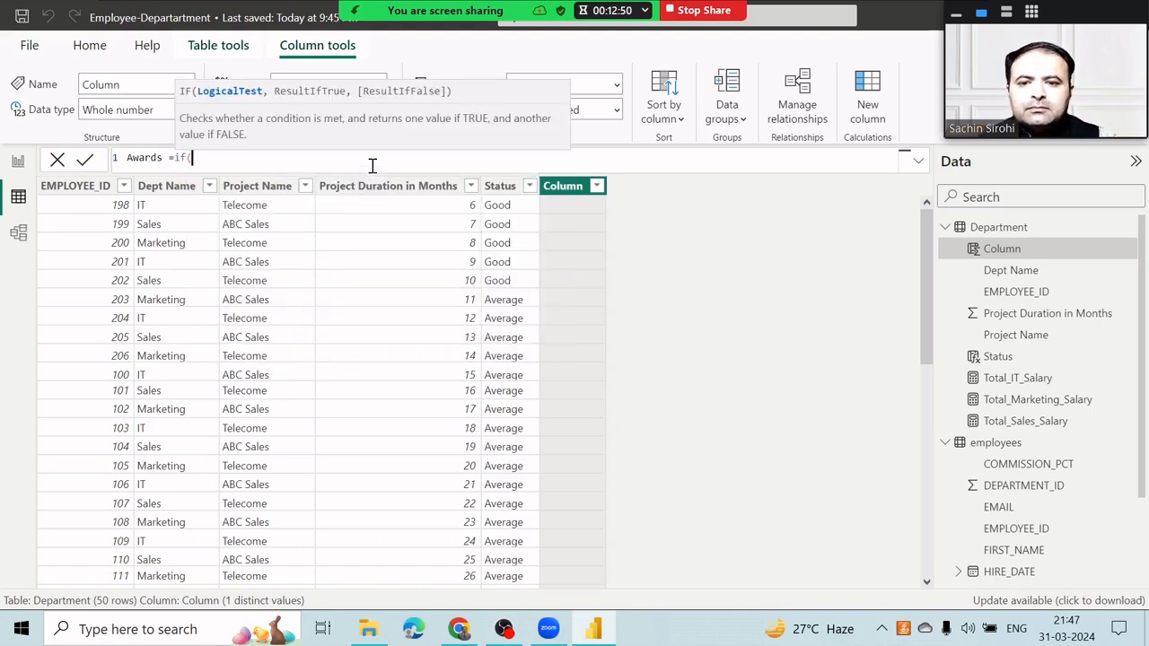
pyautogui.write('pro')
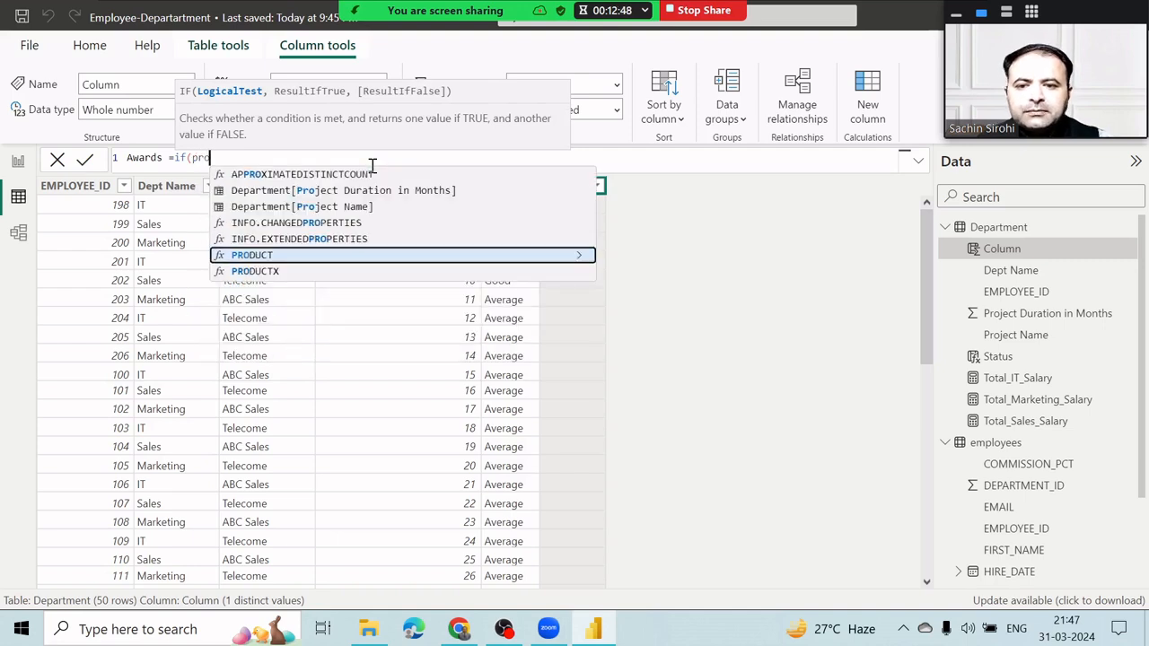
pyautogui.press('Up')
pyautogui.press('Up')
pyautogui.press('Up')
pyautogui.press('Up')
pyautogui.press('Tab')
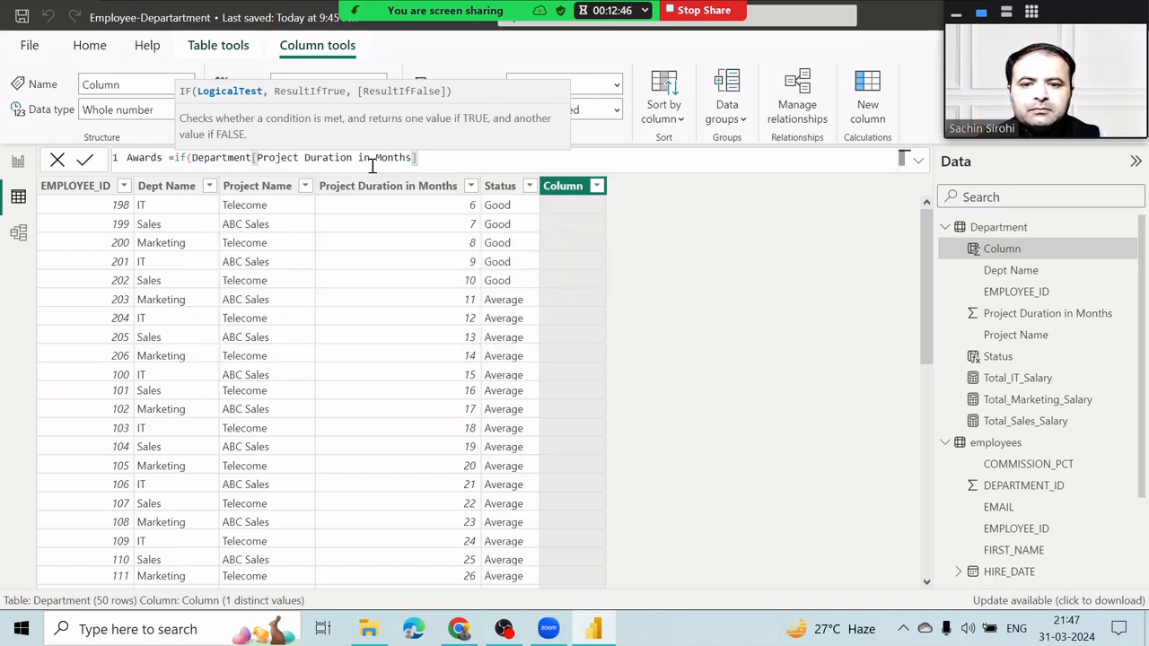
pyautogui.write('<')
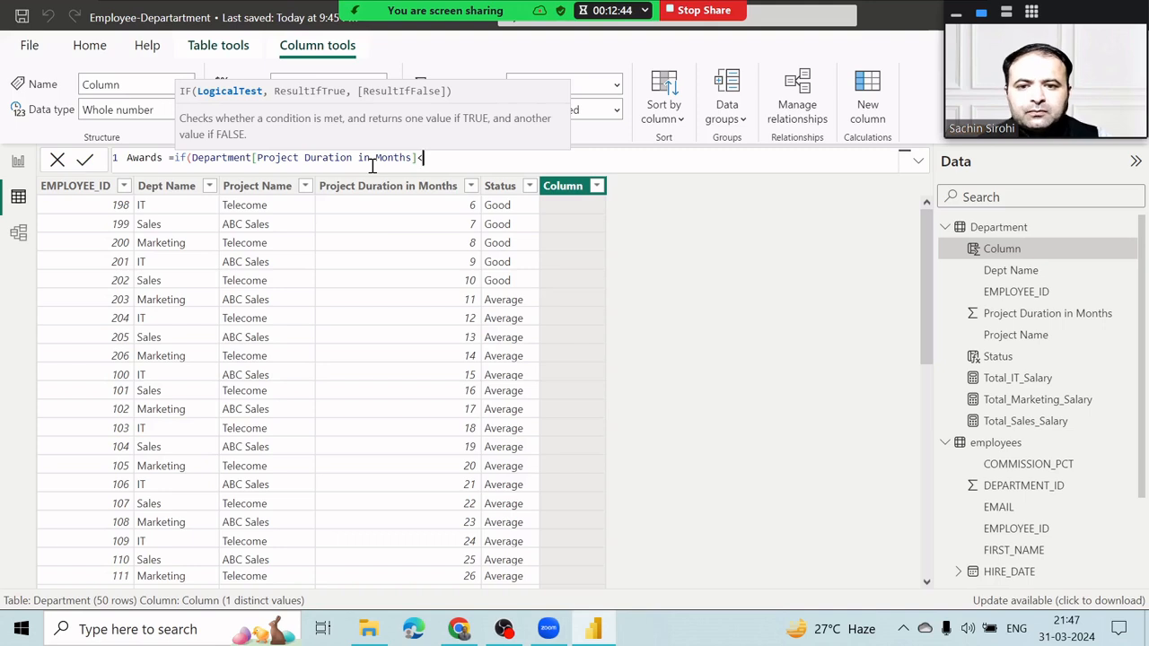
pyautogui.write('=6')
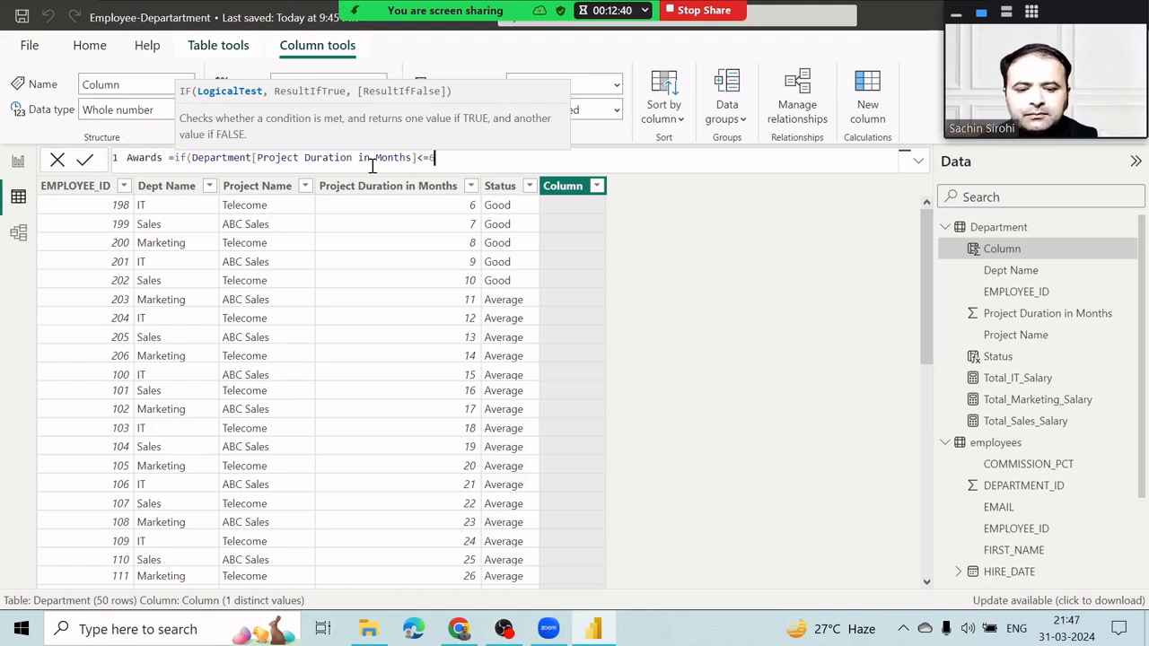
# Make the Awards formula return "Winner" when the test is true and "Not Selected" otherwise, then commit it
pyautogui.write(',"Winn')
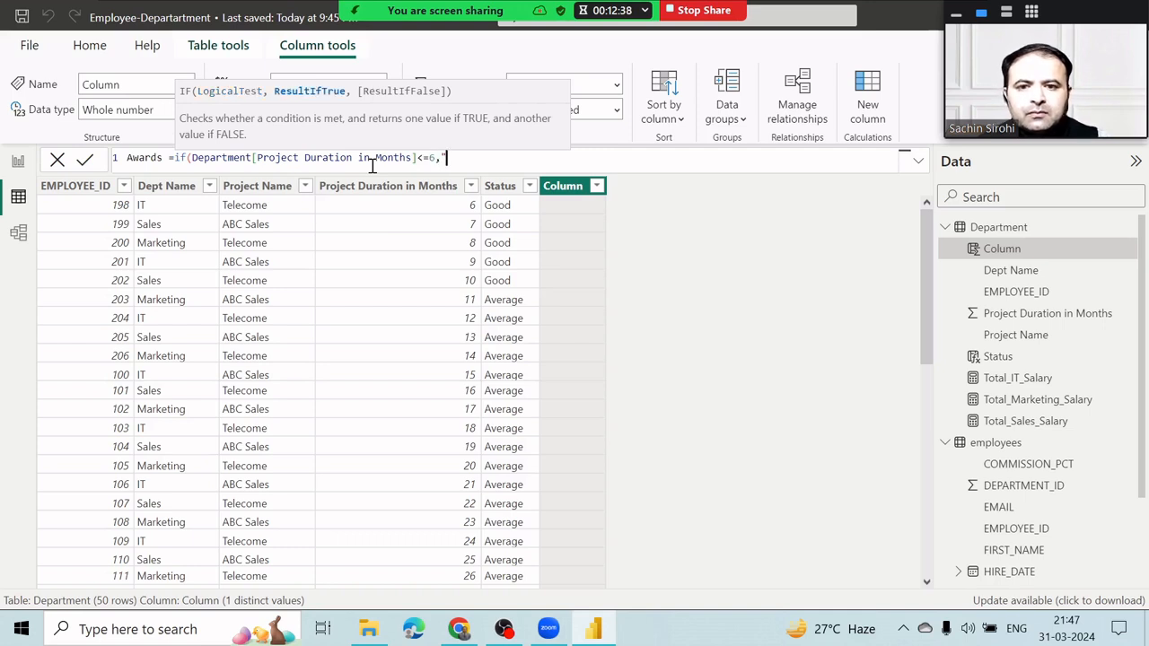
pyautogui.write('er')
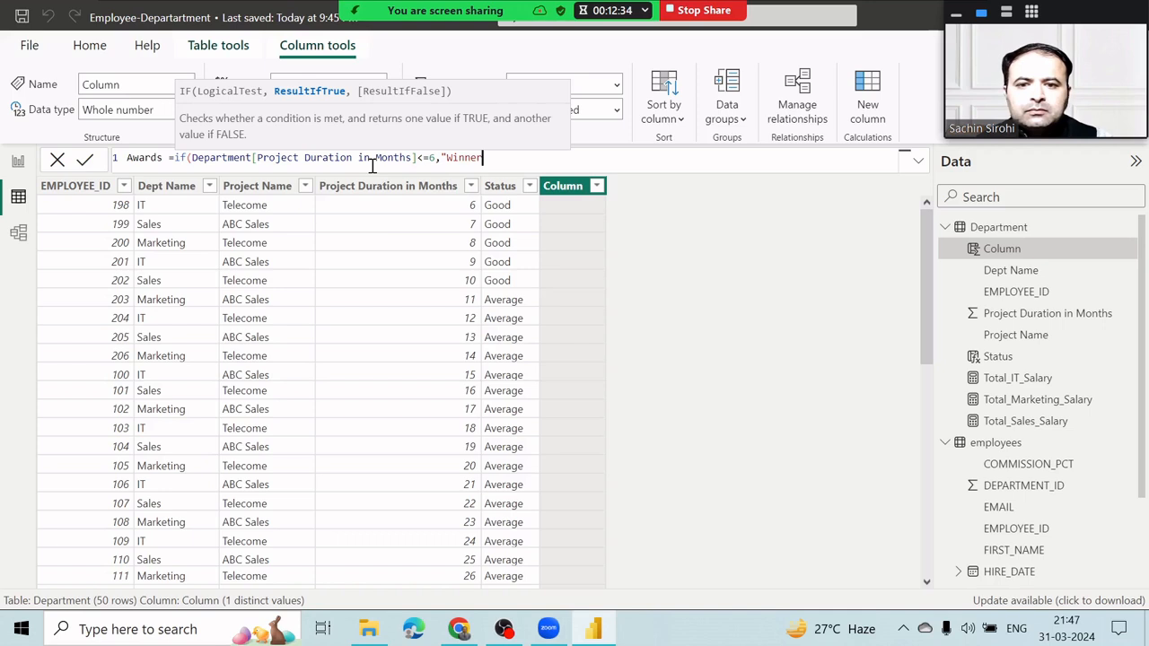
pyautogui.write('"')
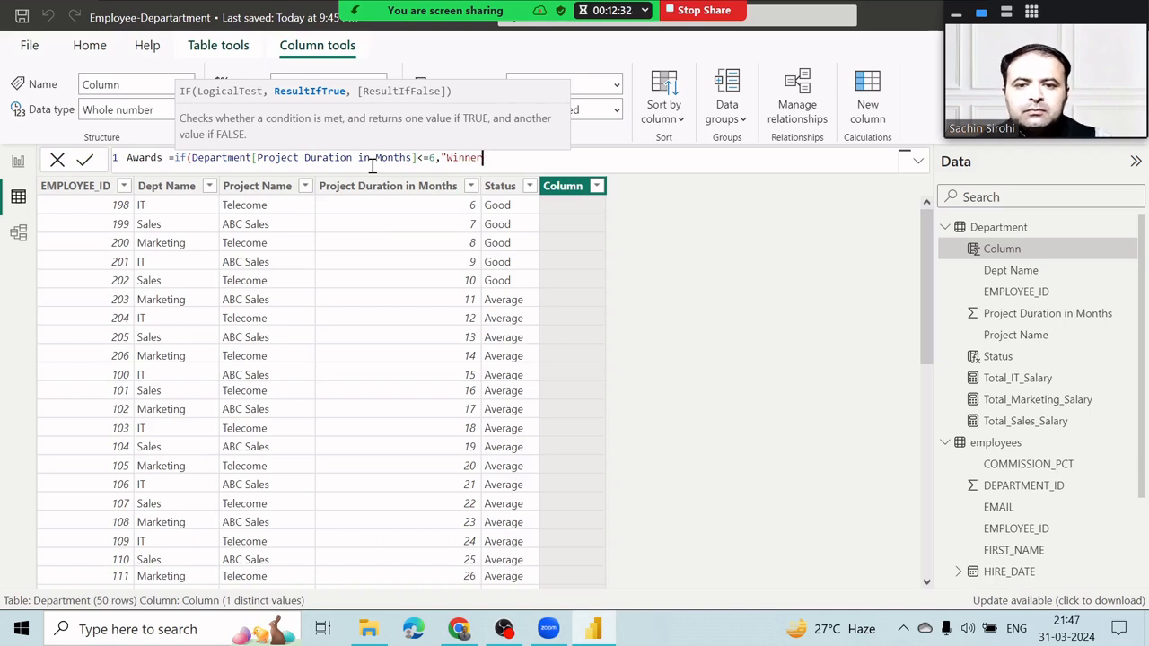
pyautogui.write(',"Not ')
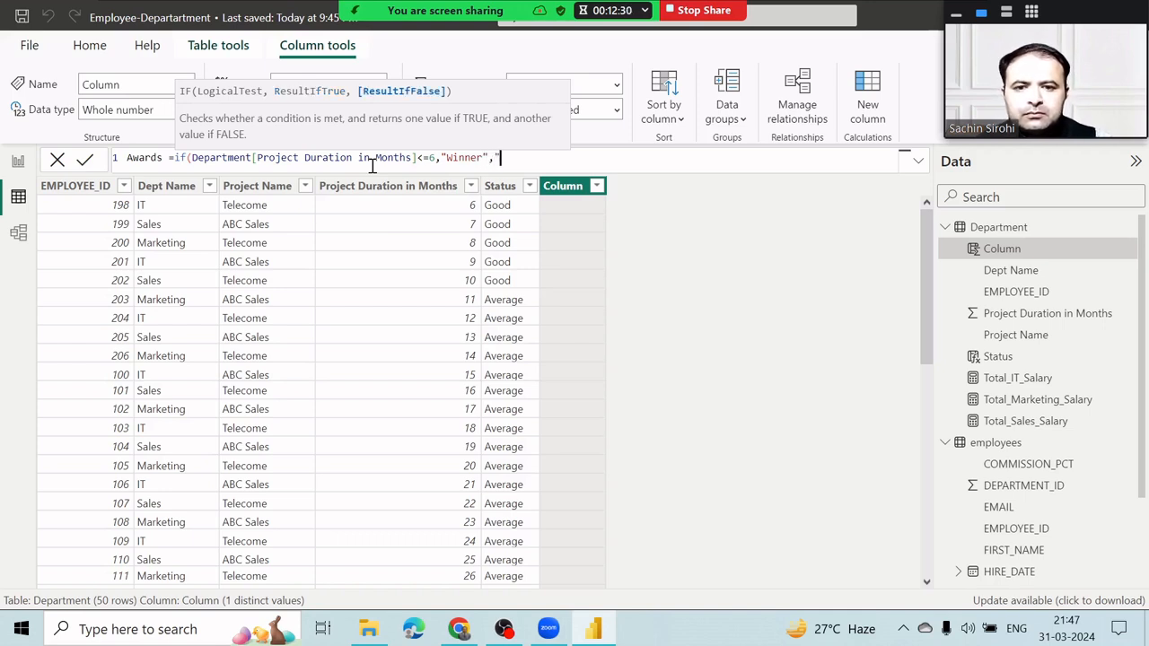
pyautogui.write('Selected')
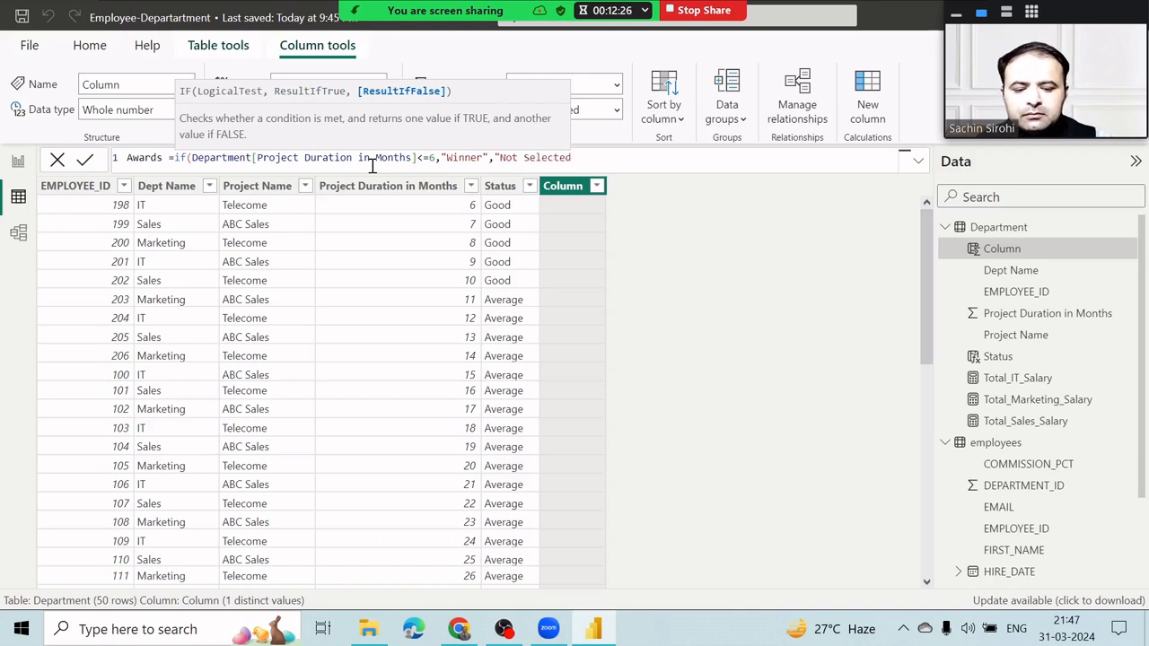
pyautogui.write('")')
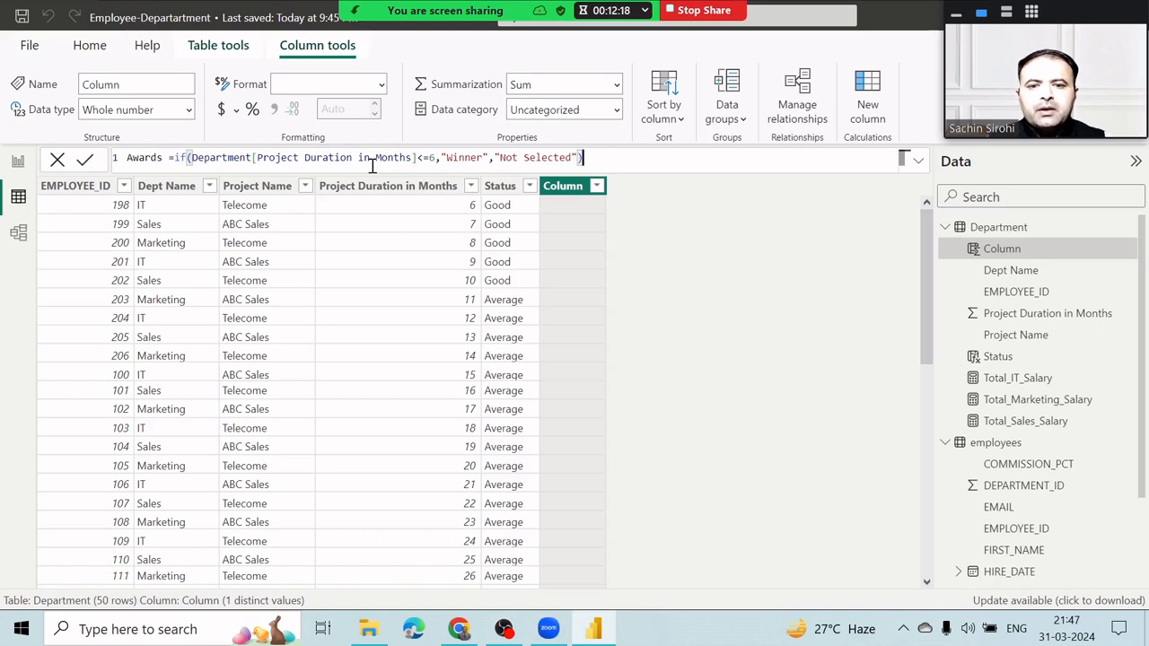
pyautogui.press('Return')
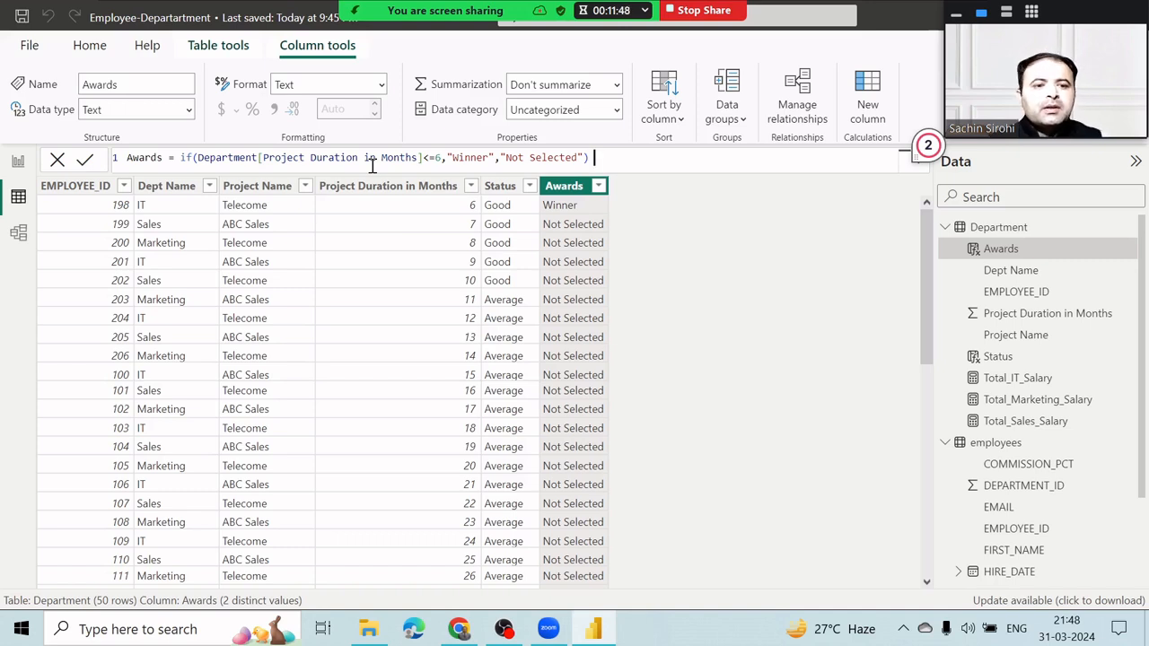
# Collapse the field lists of the Department and employees tables, and look over the Department table's available commands
pyautogui.click(945, 228)
pyautogui.click(945, 248)
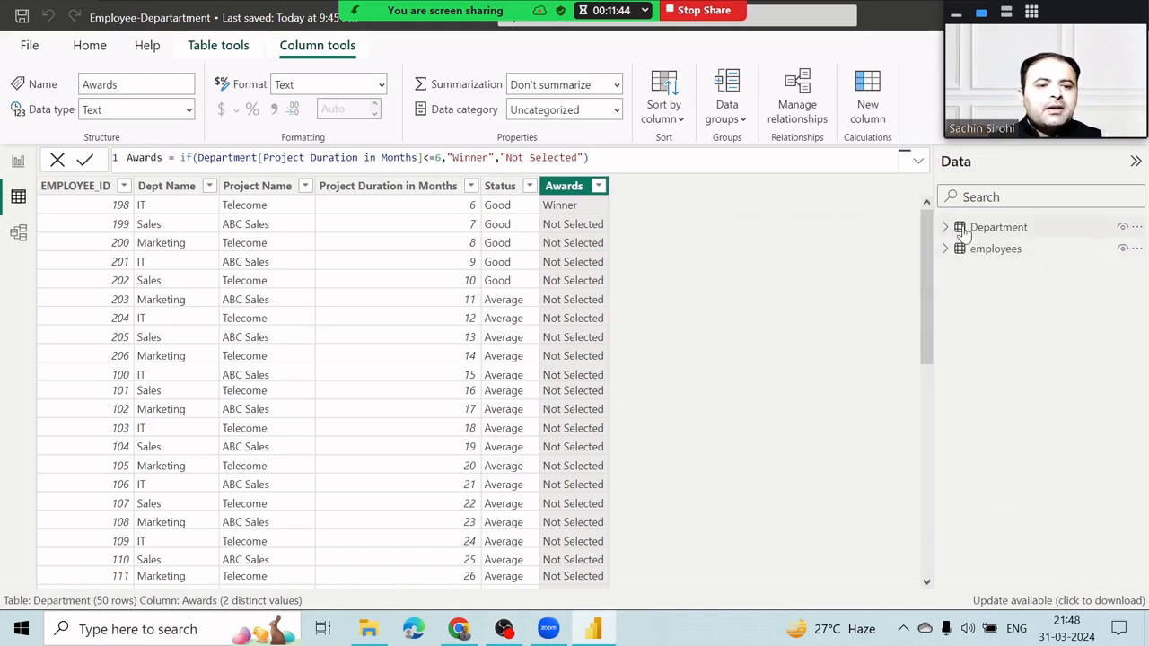
pyautogui.rightClick(1001, 231)
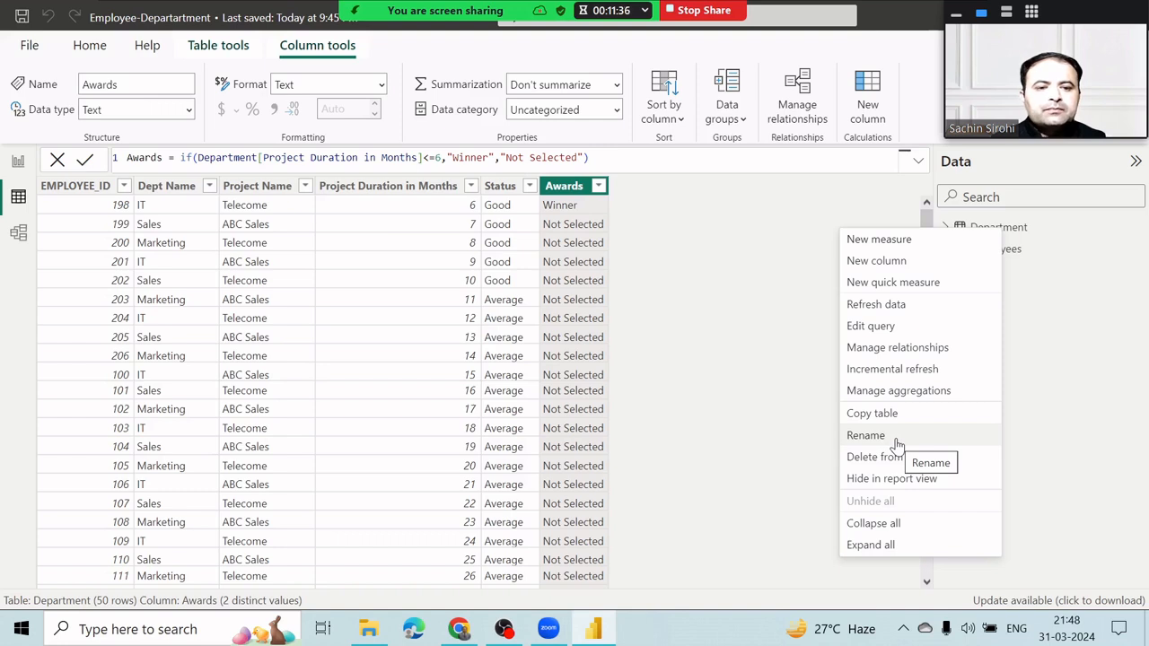
pyautogui.click(744, 205)
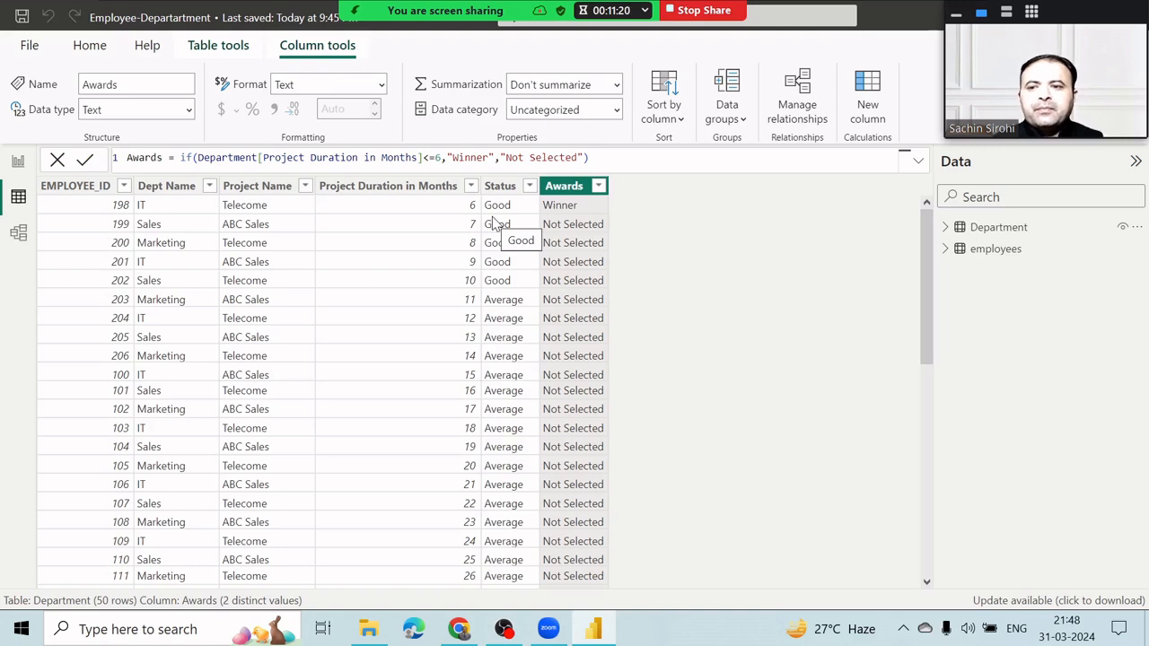
# Export the report to PDF
pyautogui.click(22, 48)
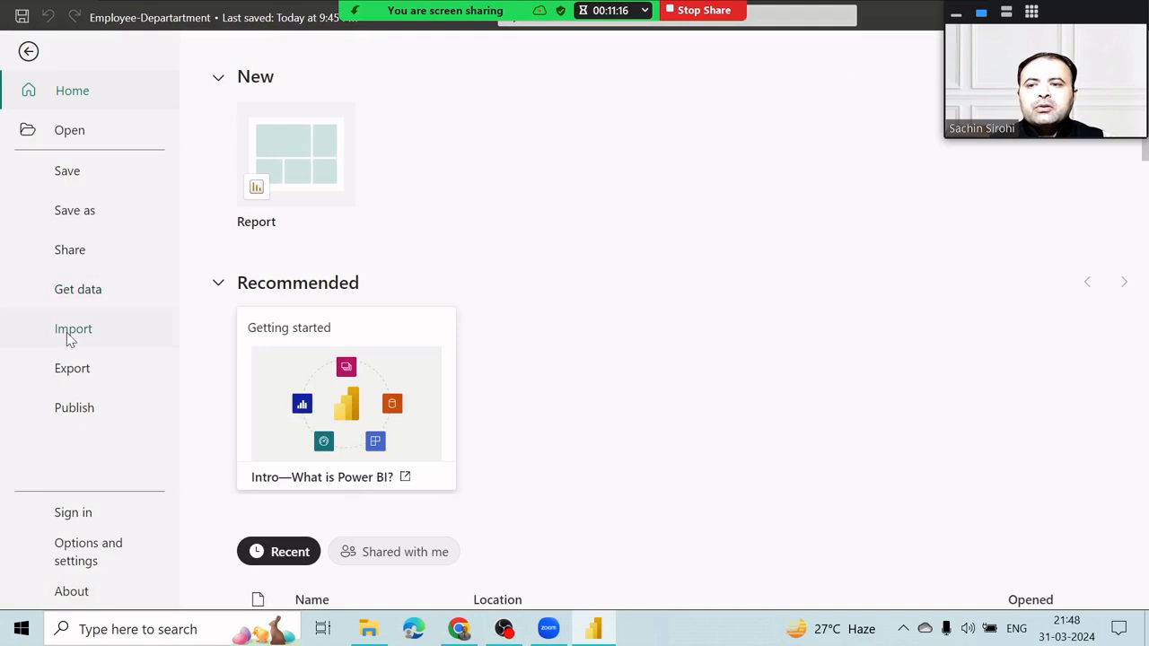
pyautogui.click(74, 368)
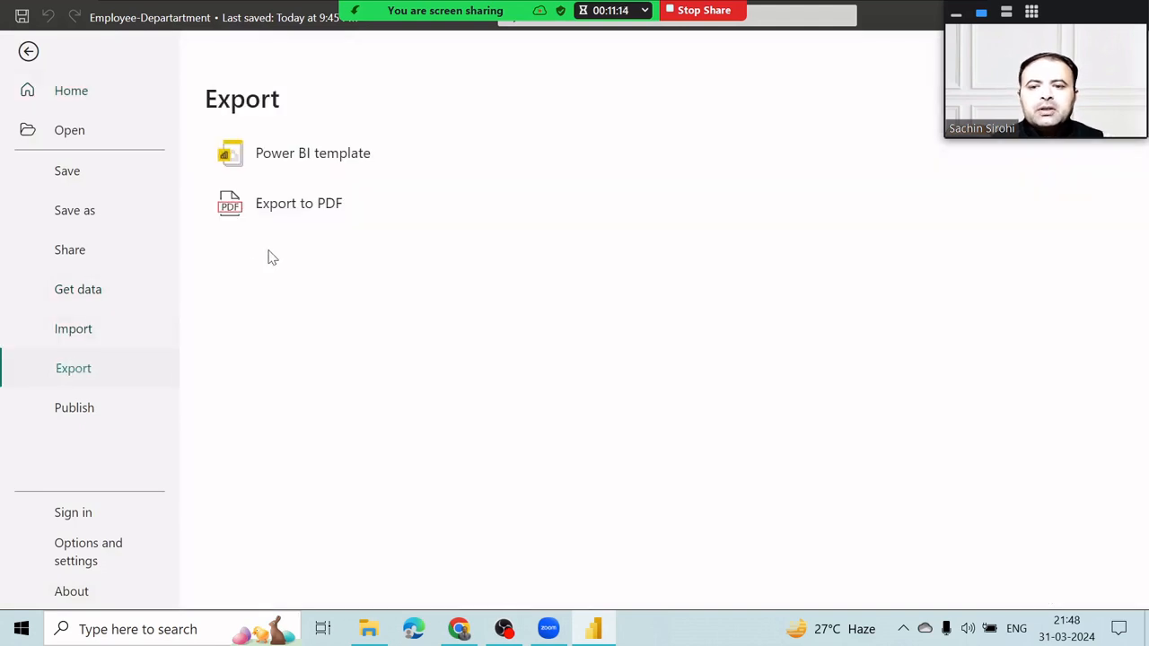
pyautogui.click(283, 225)
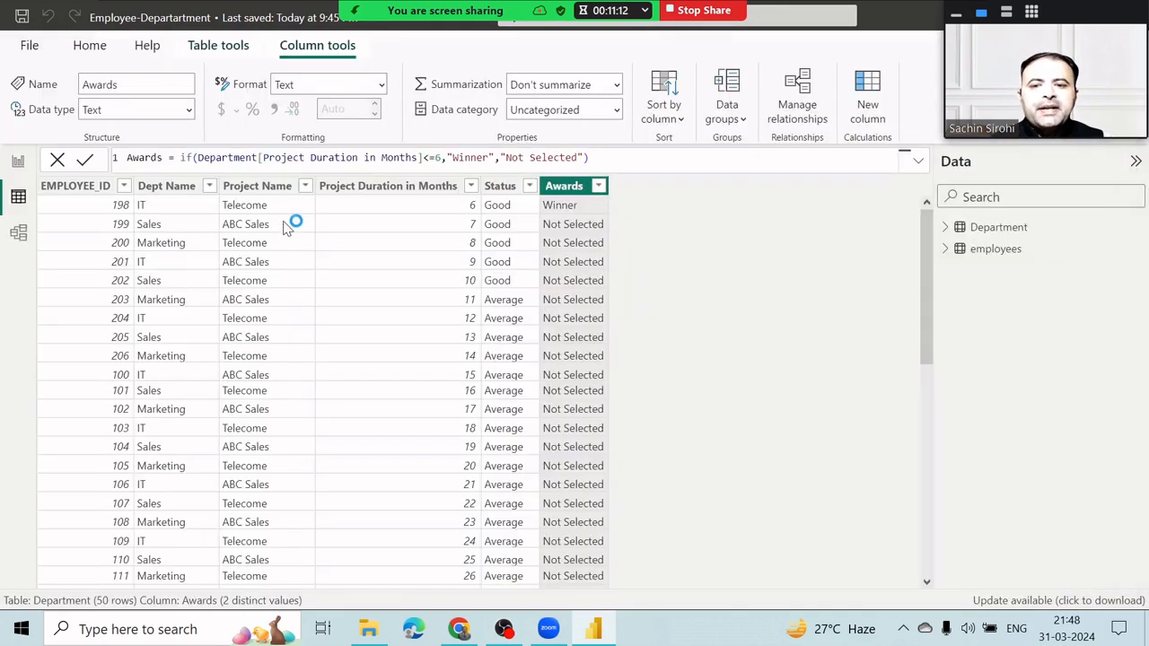